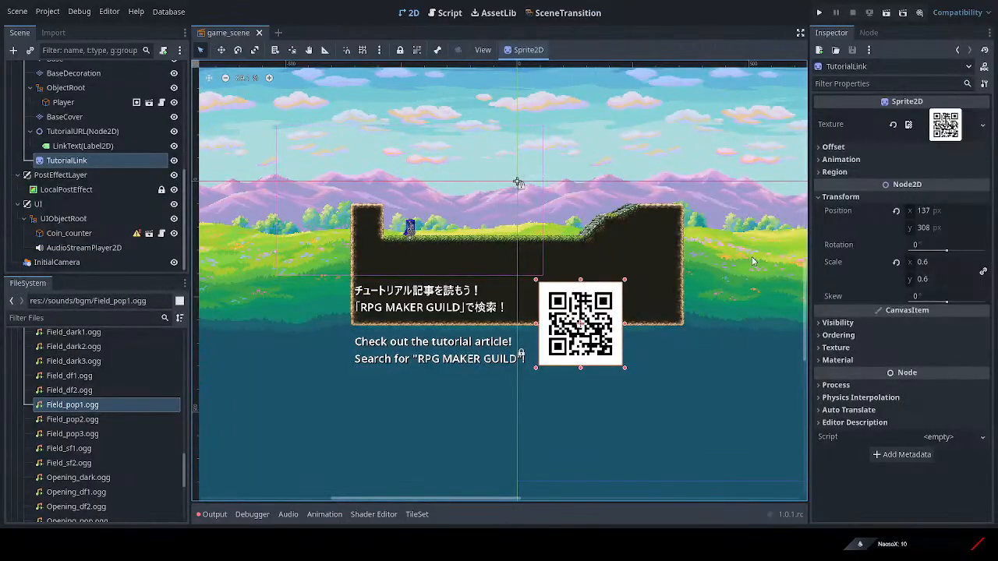
Select the Base tile map layer in the game scene and look over the project's files and scene nodes
{"action": "left_click", "coordinate": [652, 254]}
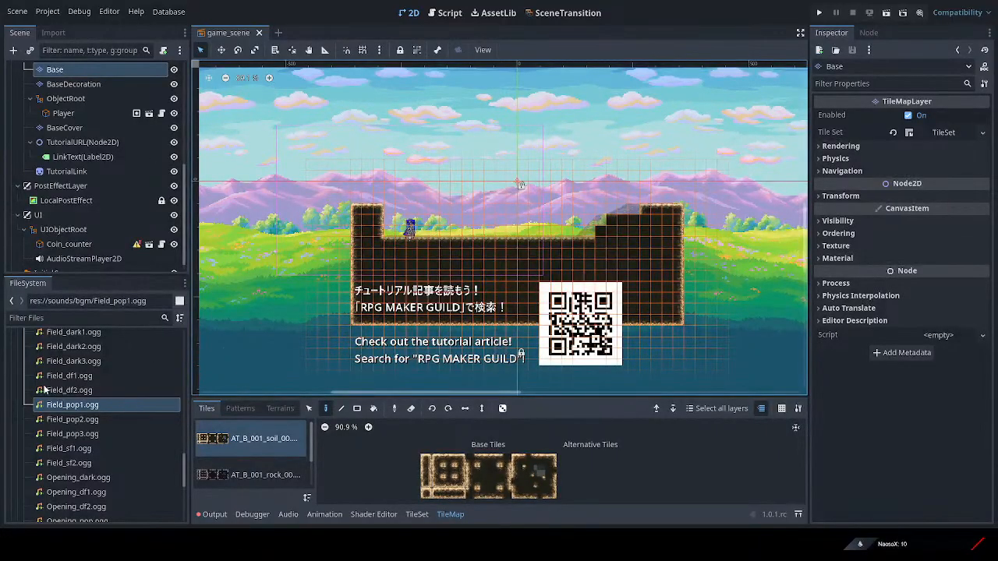
{"action": "scroll", "coordinate": [70, 400], "scroll_direction": "up", "scroll_amount": 20}
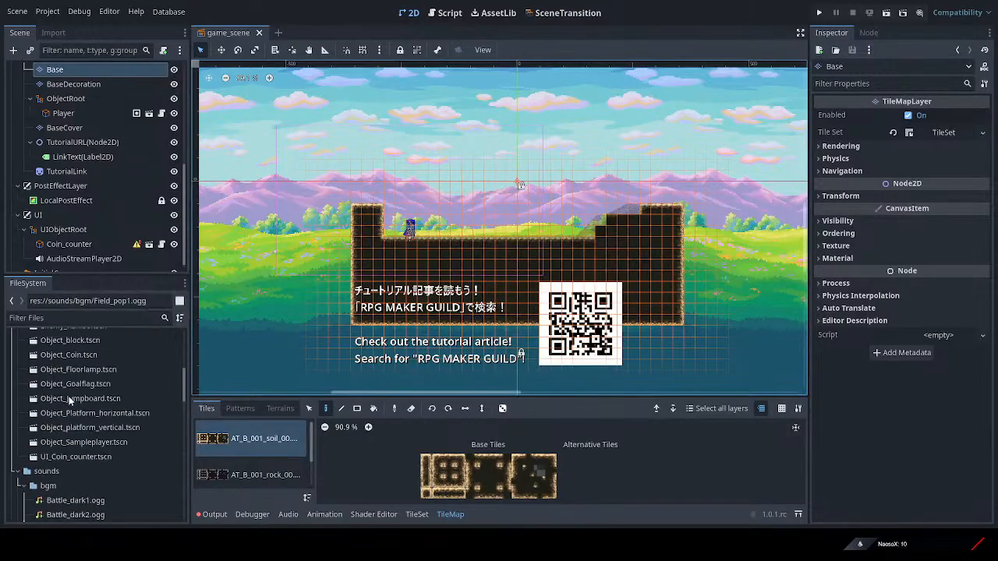
{"action": "scroll", "coordinate": [68, 396], "scroll_direction": "up", "scroll_amount": 4}
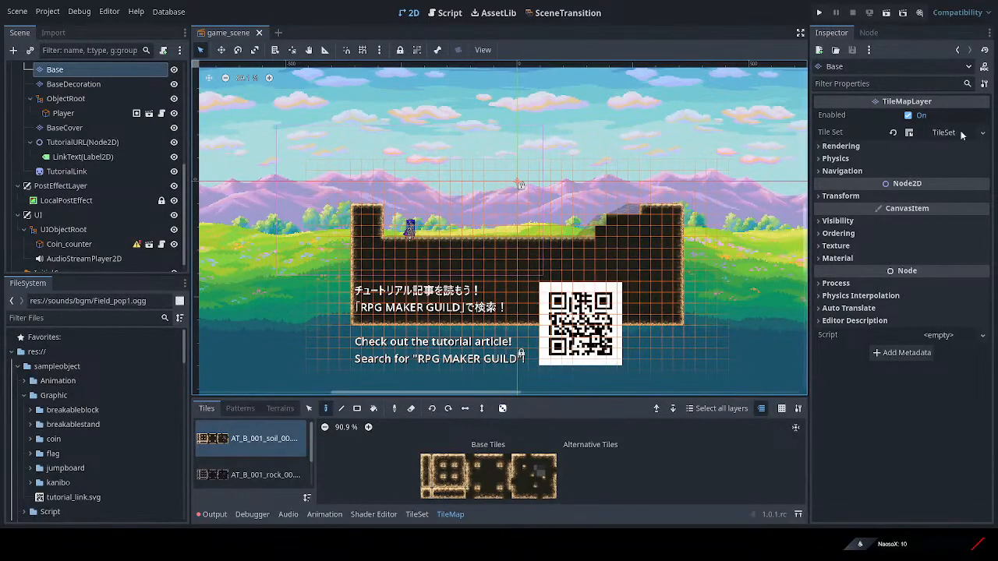
{"action": "scroll", "coordinate": [68, 152], "scroll_direction": "up", "scroll_amount": 5}
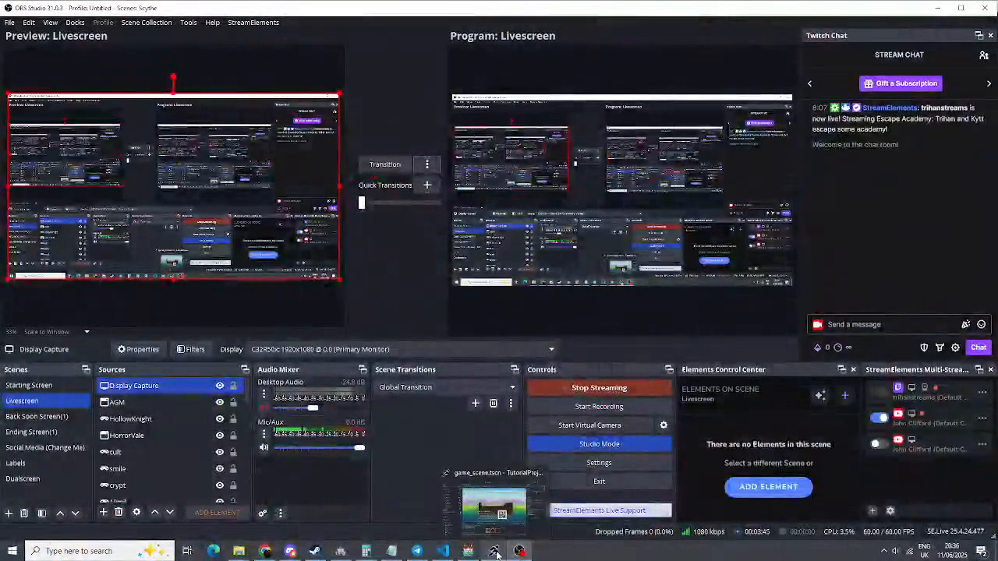
Switch from OBS Studio to the Action Game Maker window with the TutorialProject game scene
{"action": "left_click", "coordinate": [495, 552]}
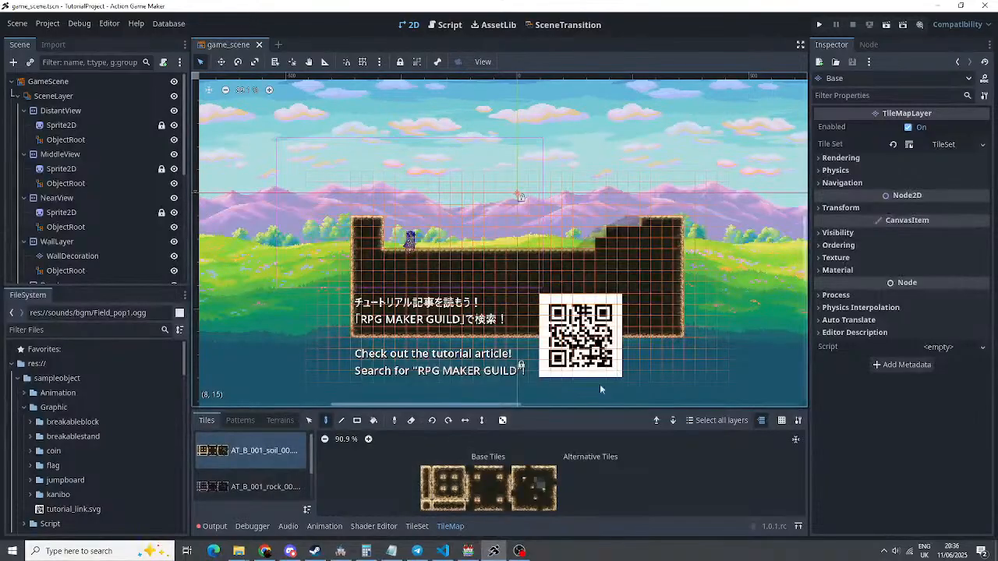
{"action": "mouse_move", "coordinate": [519, 551]}
{"action": "left_click", "coordinate": [531, 509]}
Open the Create New Node dialog and look through the AGMaker and general node types available
{"action": "left_click", "coordinate": [12, 62]}
{"action": "scroll", "coordinate": [451, 196], "scroll_direction": "down", "scroll_amount": 3}
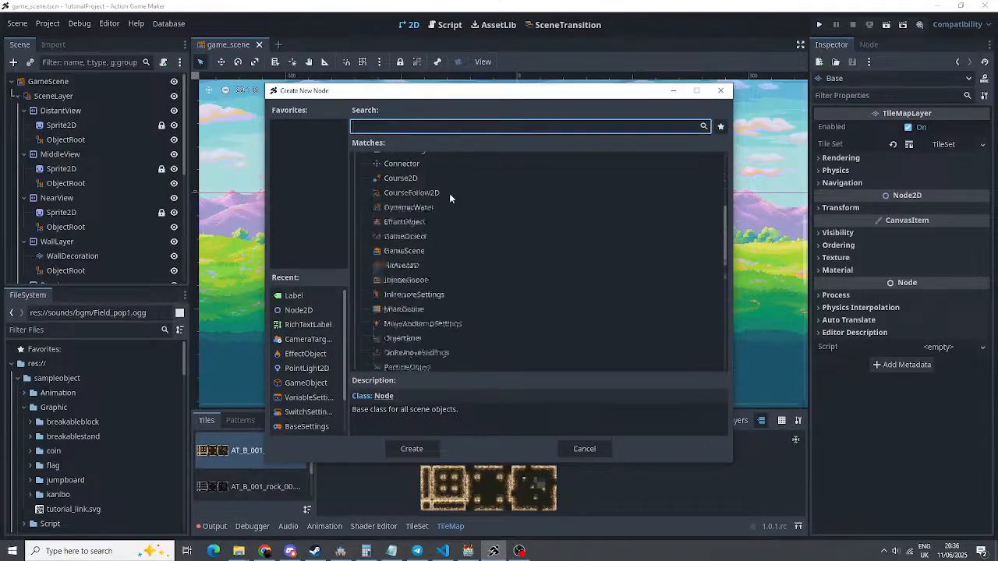
{"action": "scroll", "coordinate": [449, 195], "scroll_direction": "down", "scroll_amount": 3}
{"action": "scroll", "coordinate": [446, 206], "scroll_direction": "up", "scroll_amount": 11}
{"action": "scroll", "coordinate": [438, 227], "scroll_direction": "down", "scroll_amount": 2}
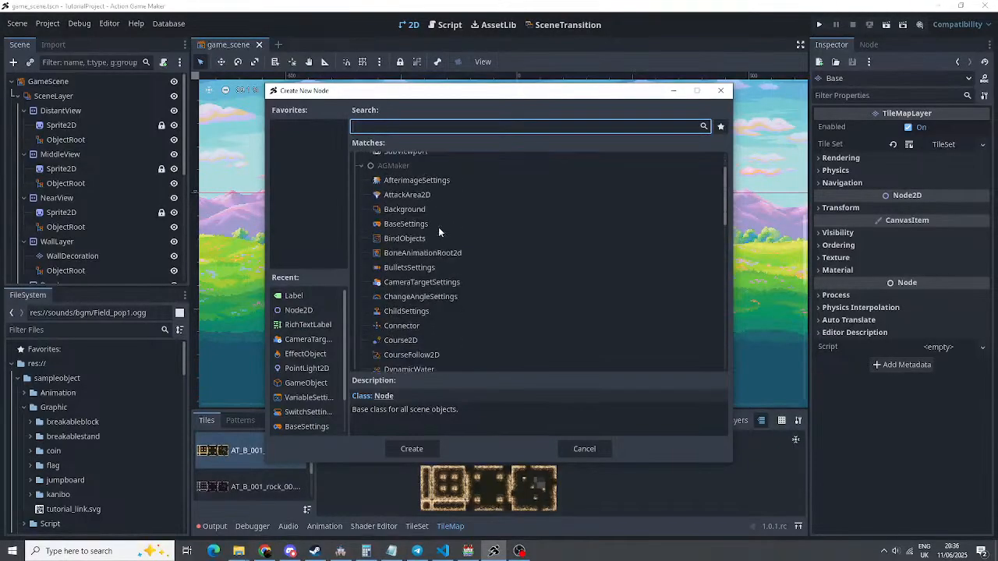
{"action": "scroll", "coordinate": [435, 228], "scroll_direction": "down", "scroll_amount": 2}
{"action": "scroll", "coordinate": [429, 257], "scroll_direction": "down", "scroll_amount": 9}
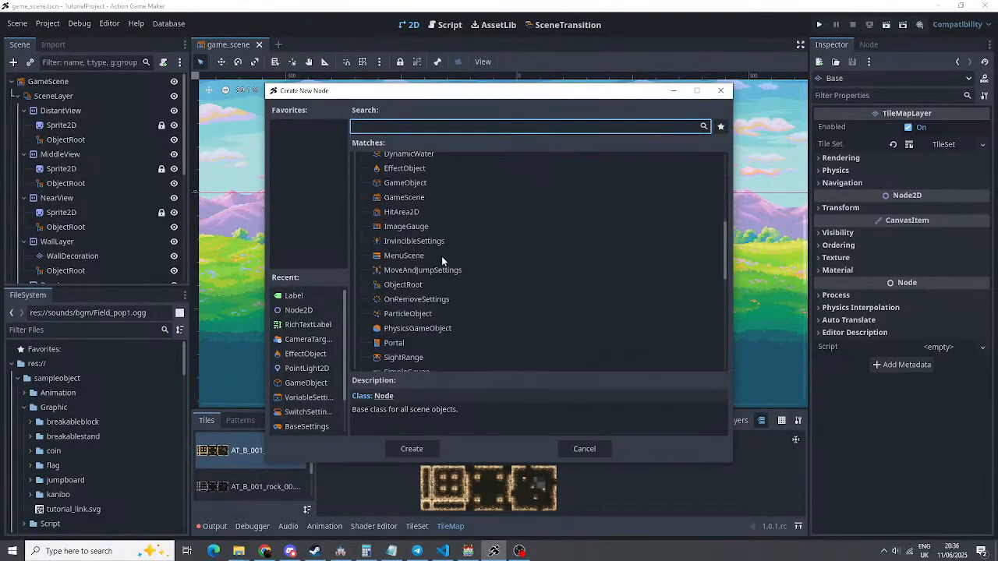
{"action": "scroll", "coordinate": [421, 242], "scroll_direction": "up", "scroll_amount": 13}
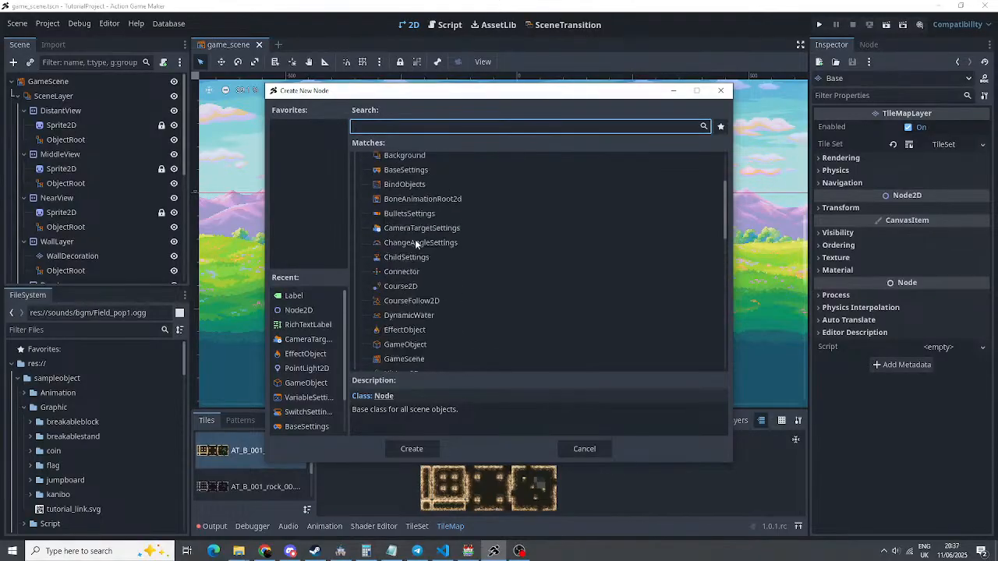
{"action": "scroll", "coordinate": [413, 226], "scroll_direction": "down", "scroll_amount": 15}
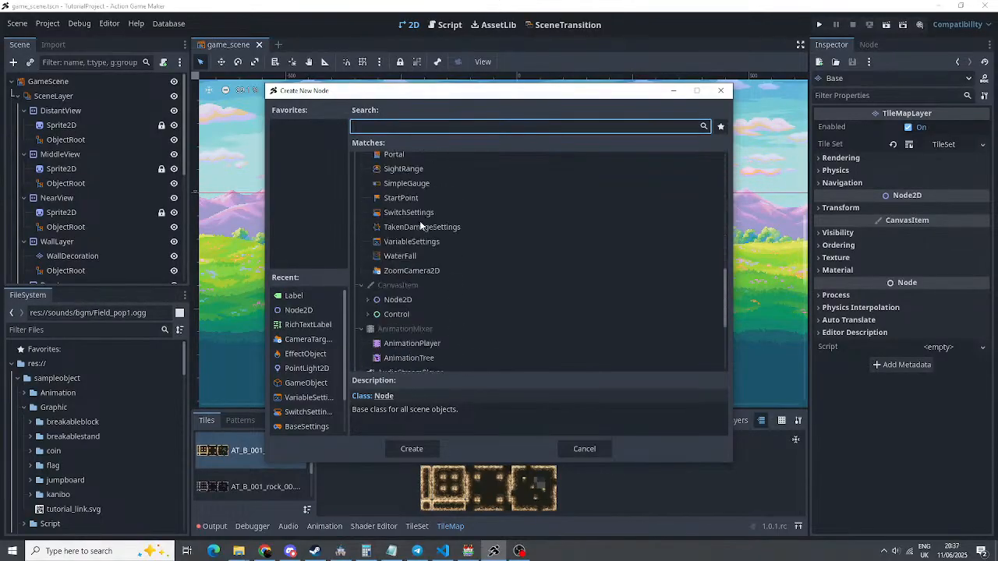
{"action": "scroll", "coordinate": [407, 208], "scroll_direction": "down", "scroll_amount": 1}
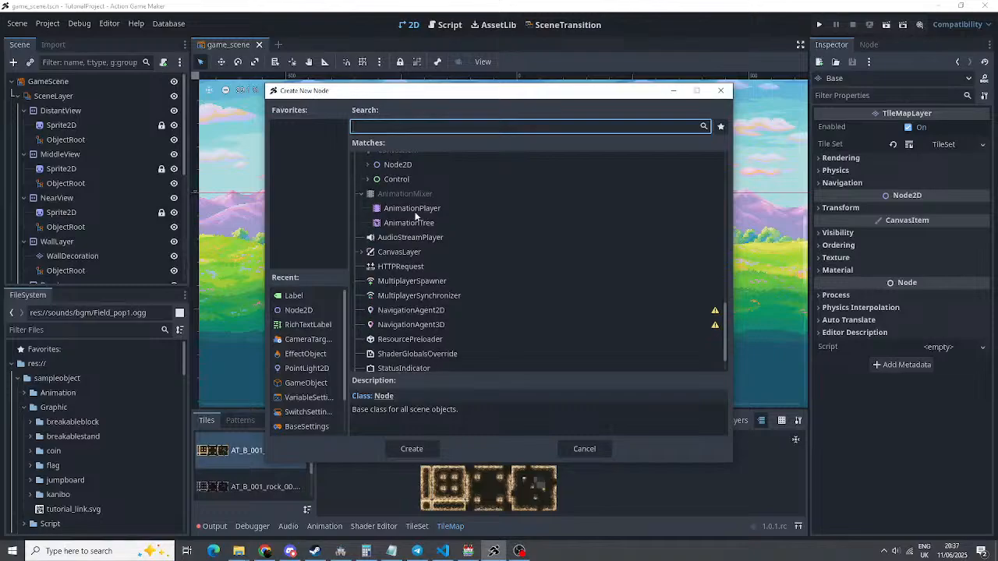
{"action": "scroll", "coordinate": [414, 212], "scroll_direction": "down", "scroll_amount": 1}
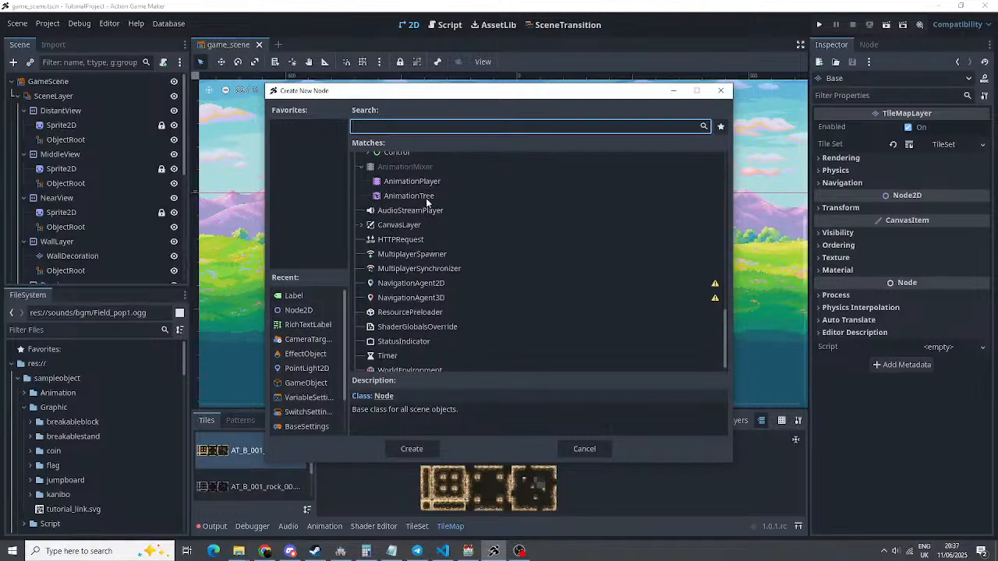
{"action": "scroll", "coordinate": [423, 205], "scroll_direction": "down", "scroll_amount": 1}
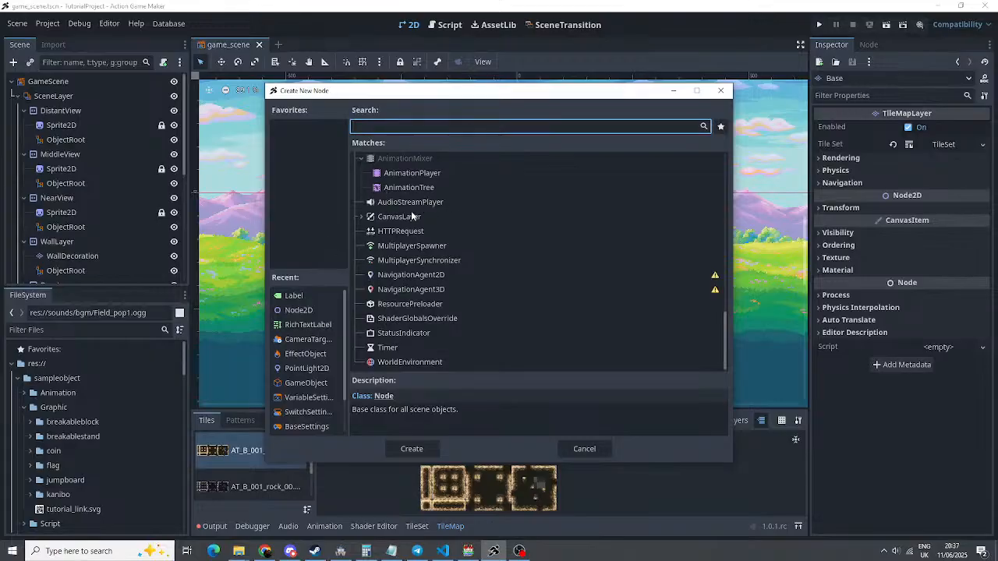
Read the descriptions of the MultiplayerSpawner, MultiplayerSynchronizer, NavigationAgent2D and NavigationAgent3D nodes, and close the dialog without creating a node
{"action": "left_click", "coordinate": [411, 245]}
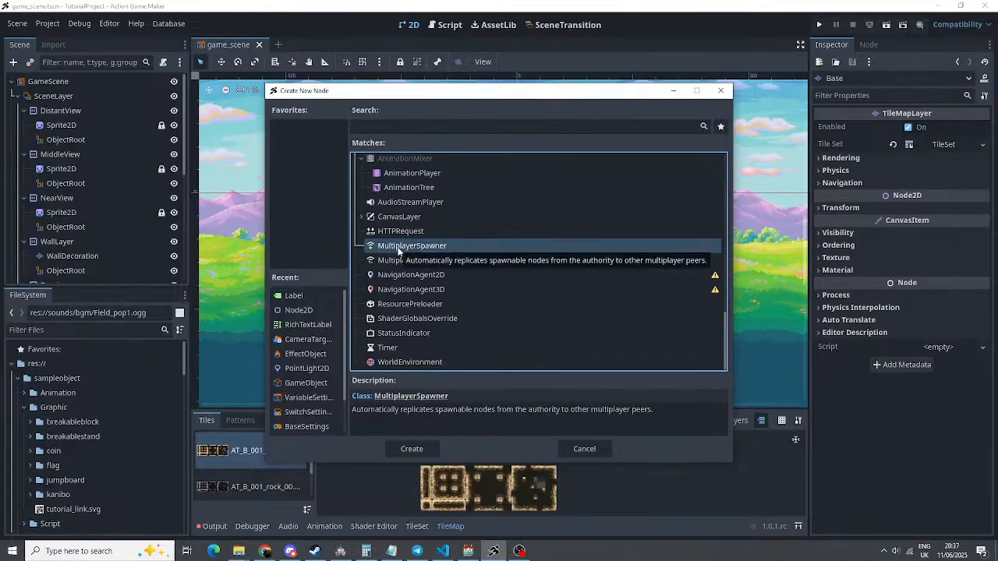
{"action": "left_click", "coordinate": [404, 261]}
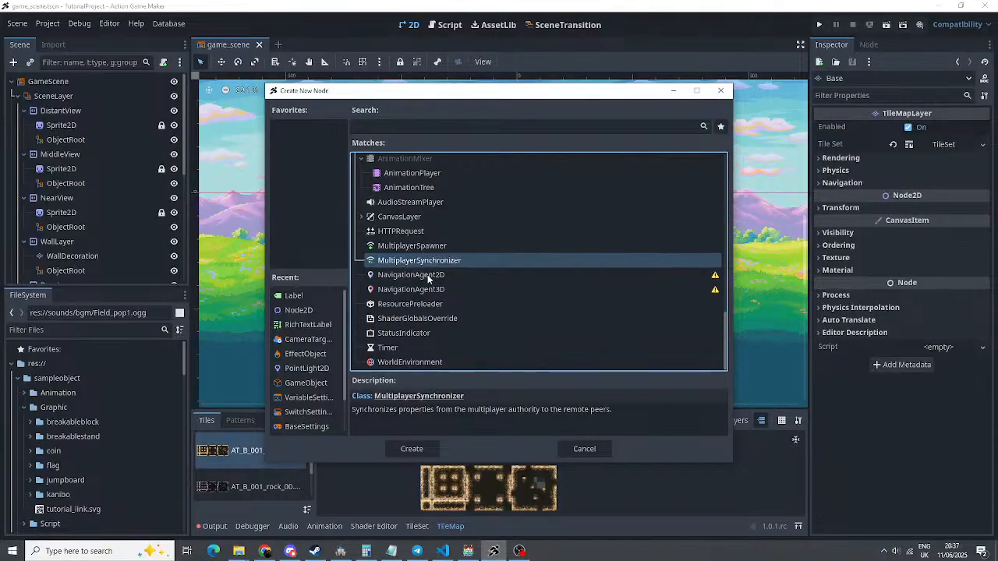
{"action": "left_click", "coordinate": [421, 275]}
{"action": "left_click", "coordinate": [413, 291]}
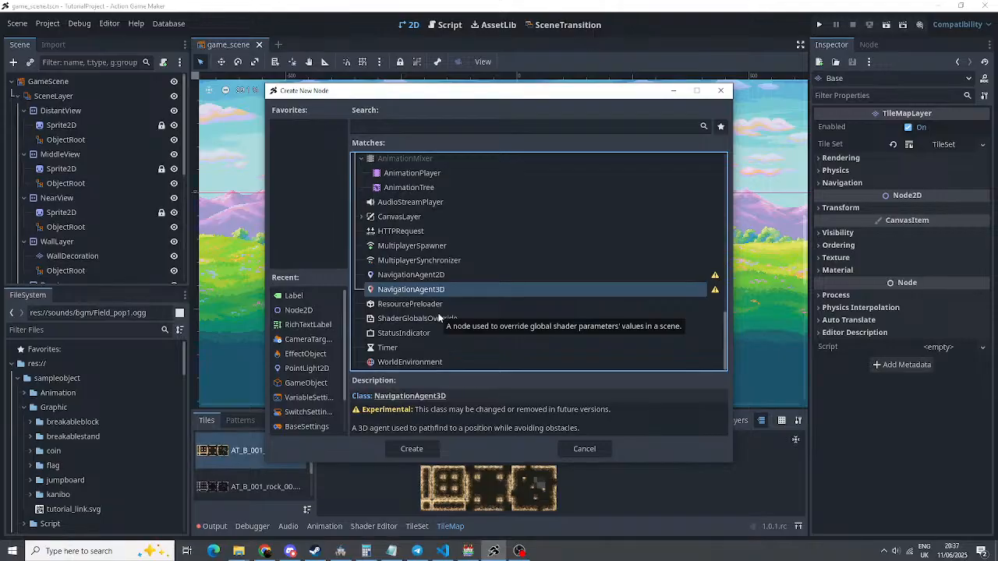
{"action": "left_click", "coordinate": [582, 446]}
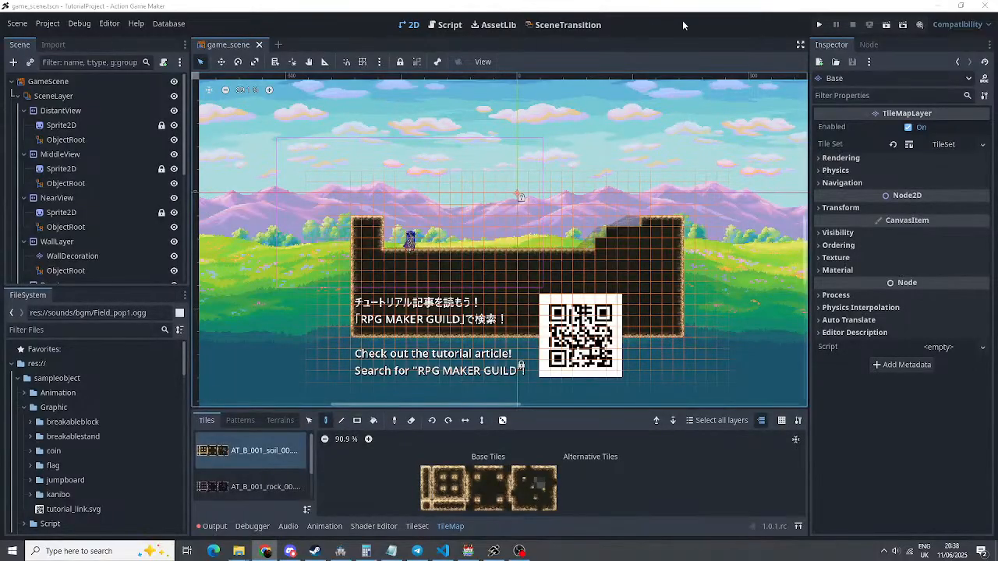
Run the project, test moving and jumping the player past the slope and off the level's far edge, and stop the game
{"action": "left_click", "coordinate": [818, 26]}
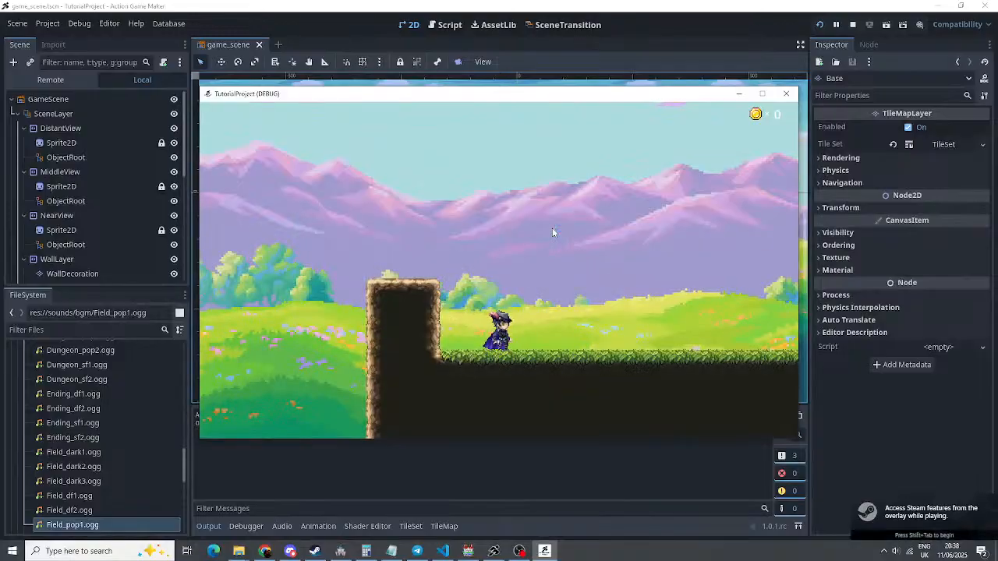
{"action": "key", "text": "Right"}
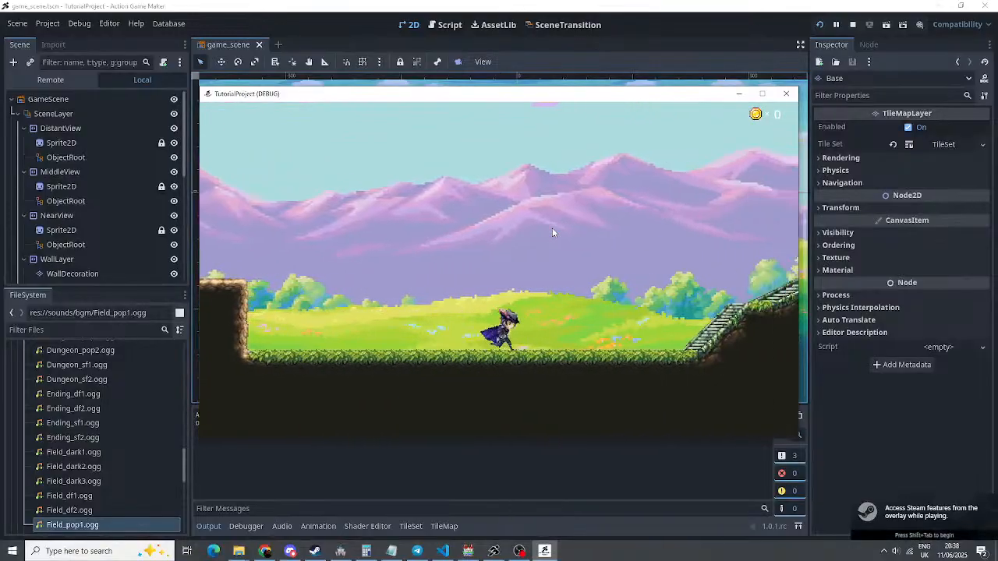
{"action": "key", "text": "Left"}
{"action": "key", "text": "space"}
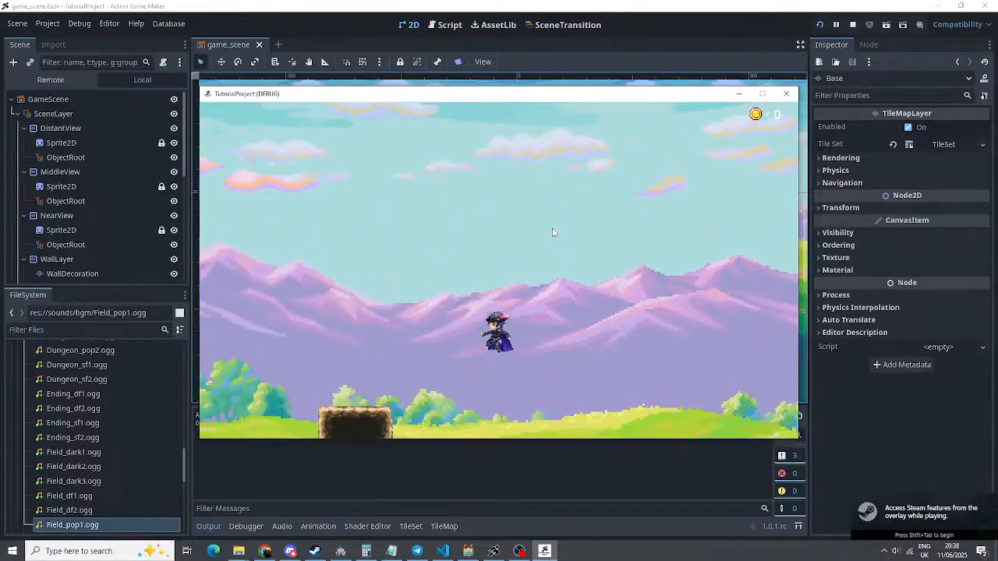
{"action": "key", "text": "space"}
{"action": "key", "text": "Right"}
{"action": "key", "text": "space"}
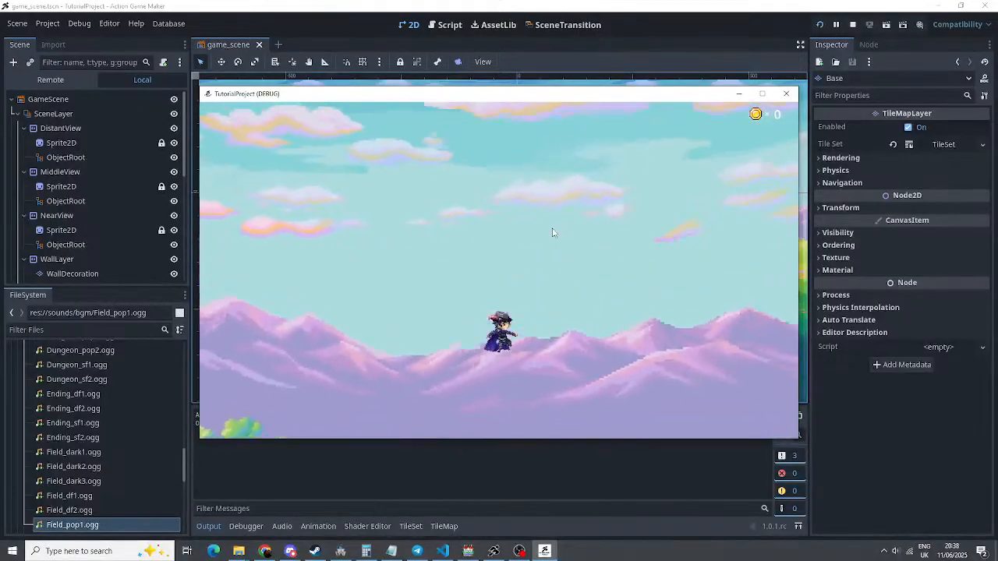
{"action": "key", "text": "Right"}
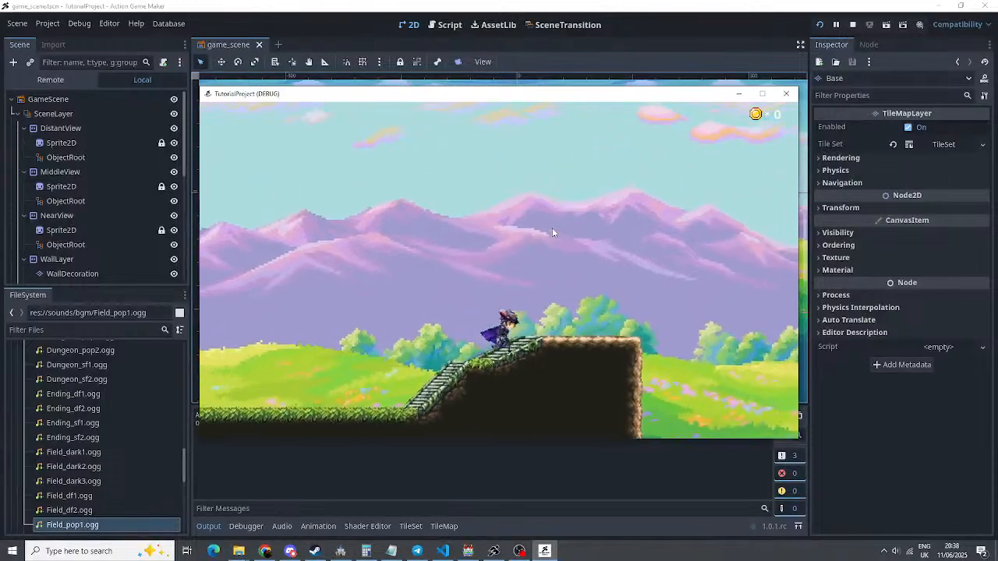
{"action": "key", "text": "Right"}
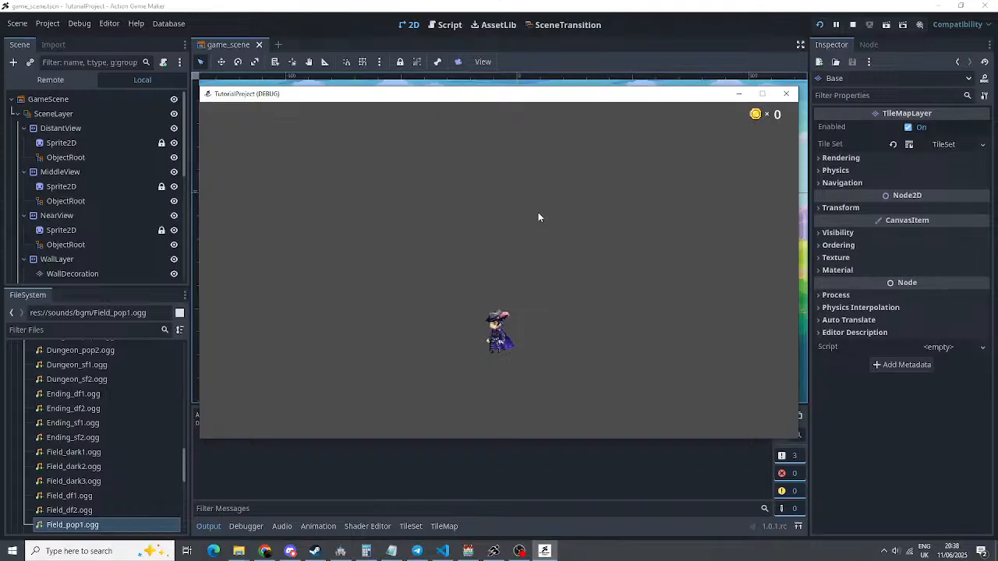
{"action": "left_click", "coordinate": [852, 24]}
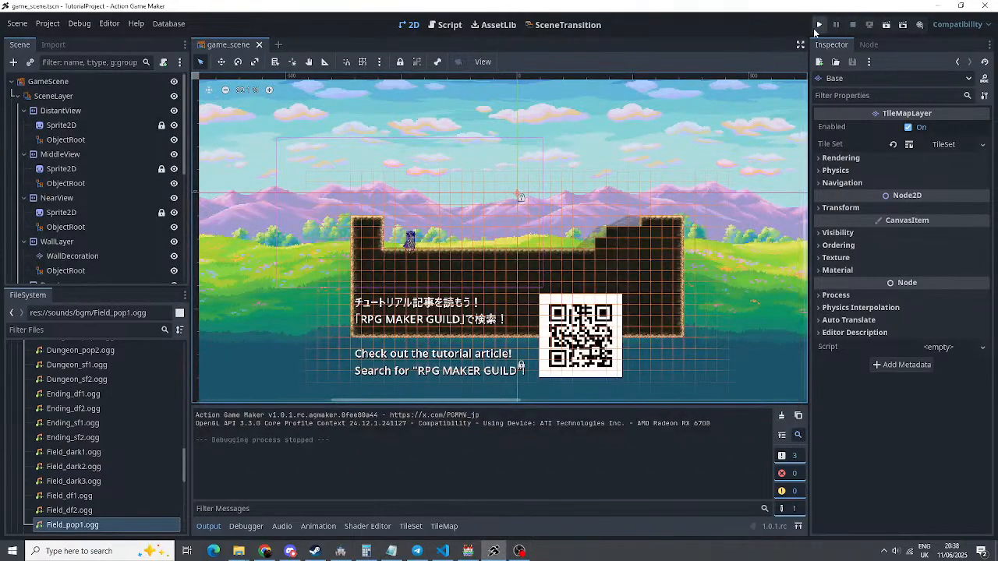
Run the project again, test running and repeated jumps in both directions across the level, and stop the game
{"action": "left_click", "coordinate": [819, 26]}
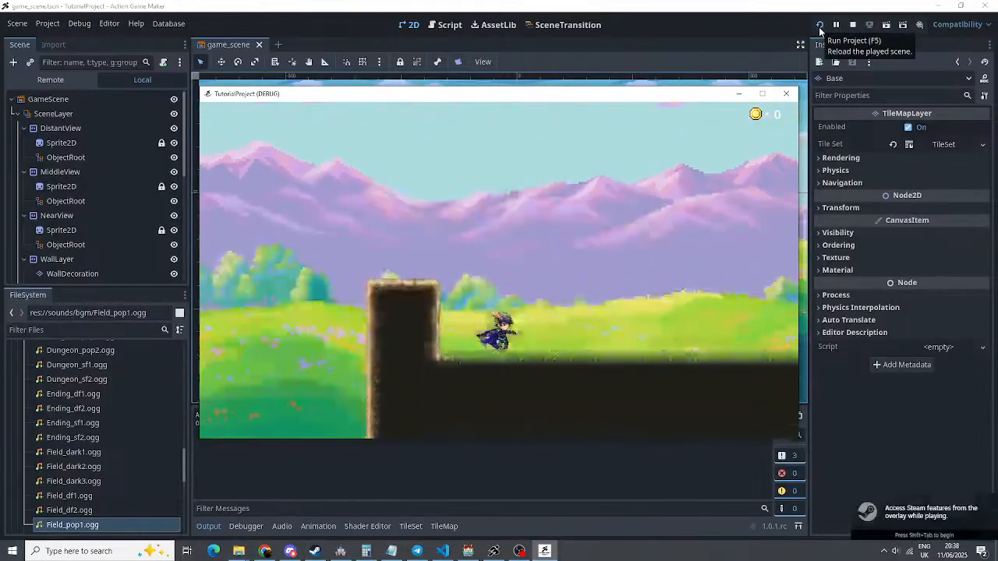
{"action": "key", "text": "space"}
{"action": "key", "text": "Right"}
{"action": "key", "text": "space"}
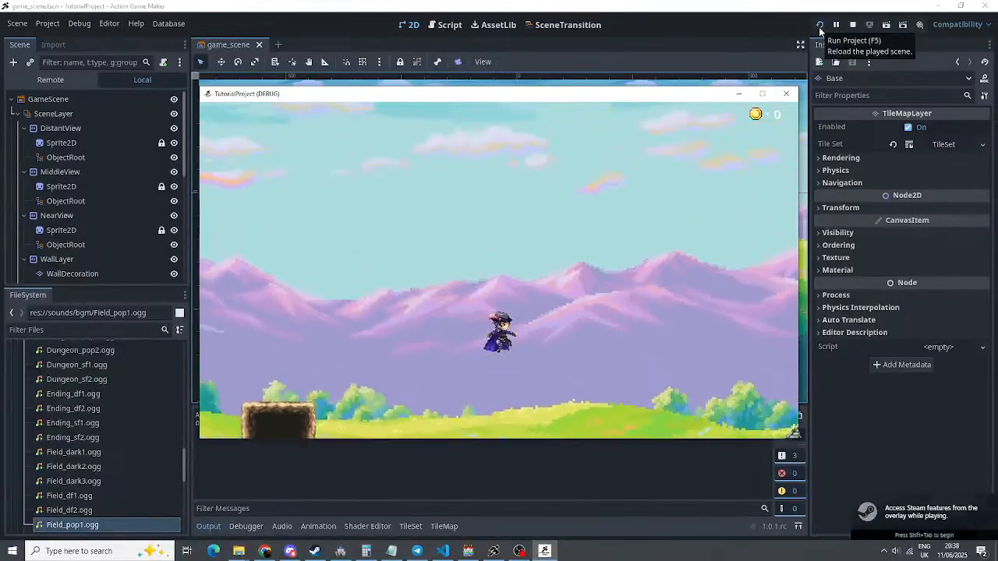
{"action": "key", "text": "Right"}
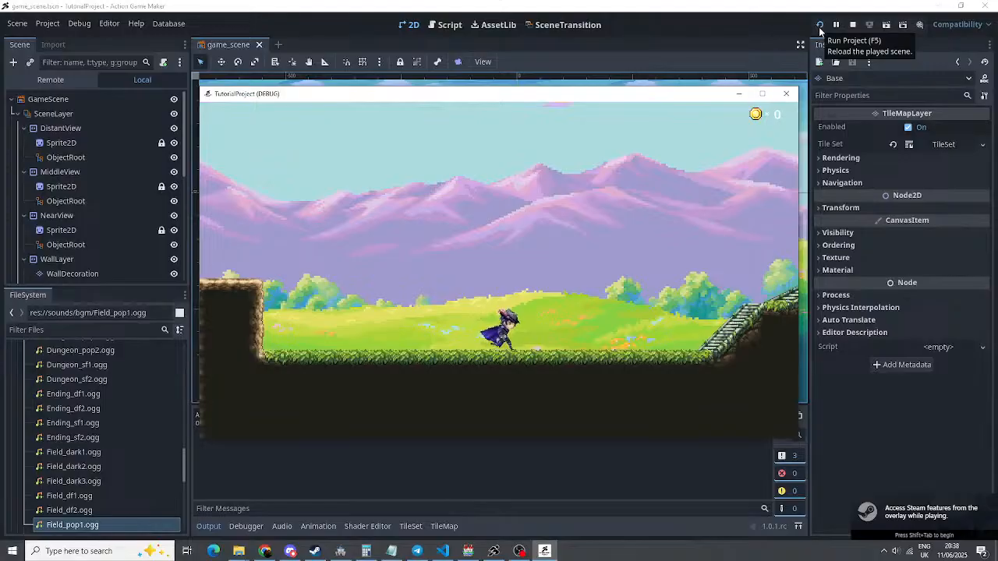
{"action": "key", "text": "Right"}
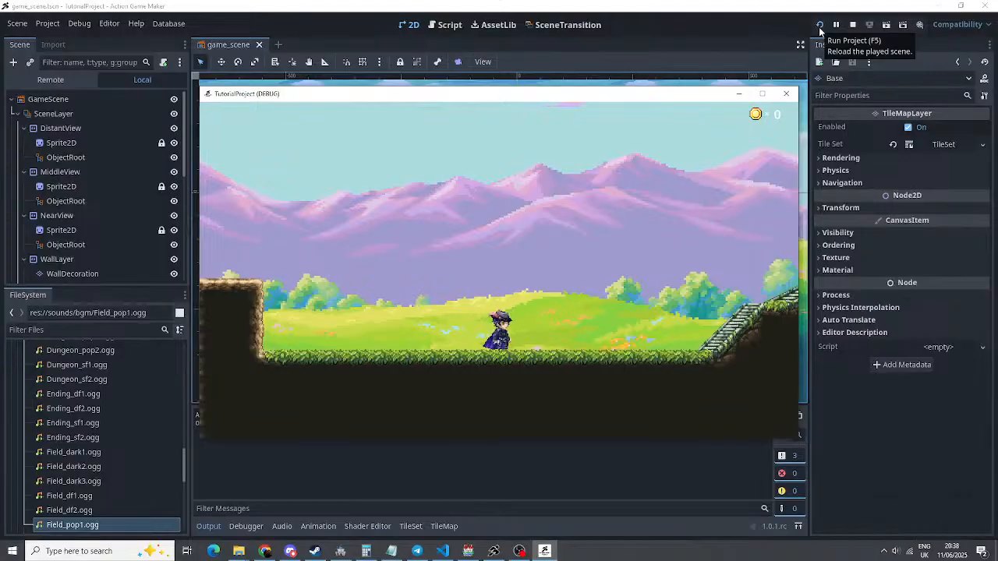
{"action": "key", "text": "Left"}
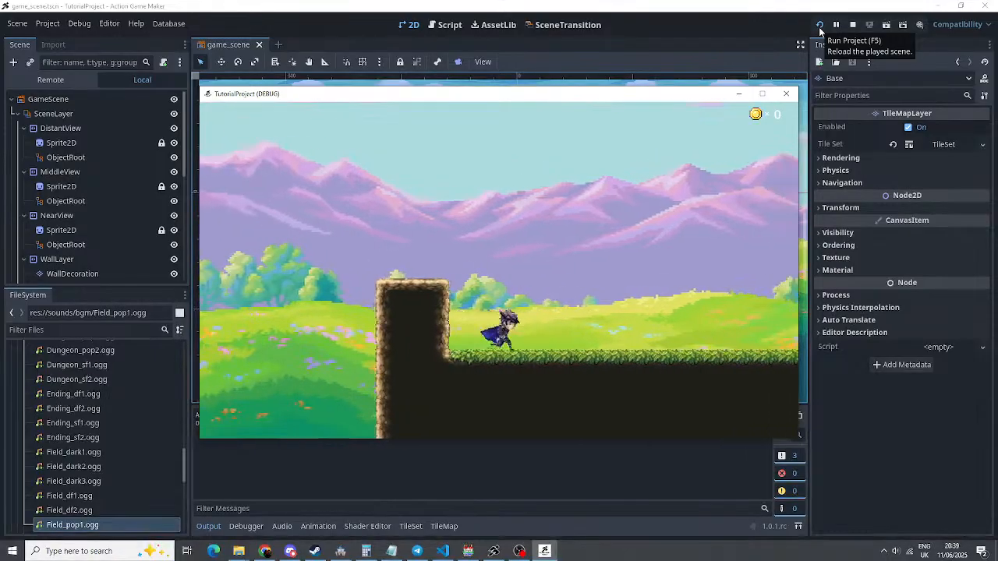
{"action": "key", "text": "Right"}
{"action": "key", "text": "space"}
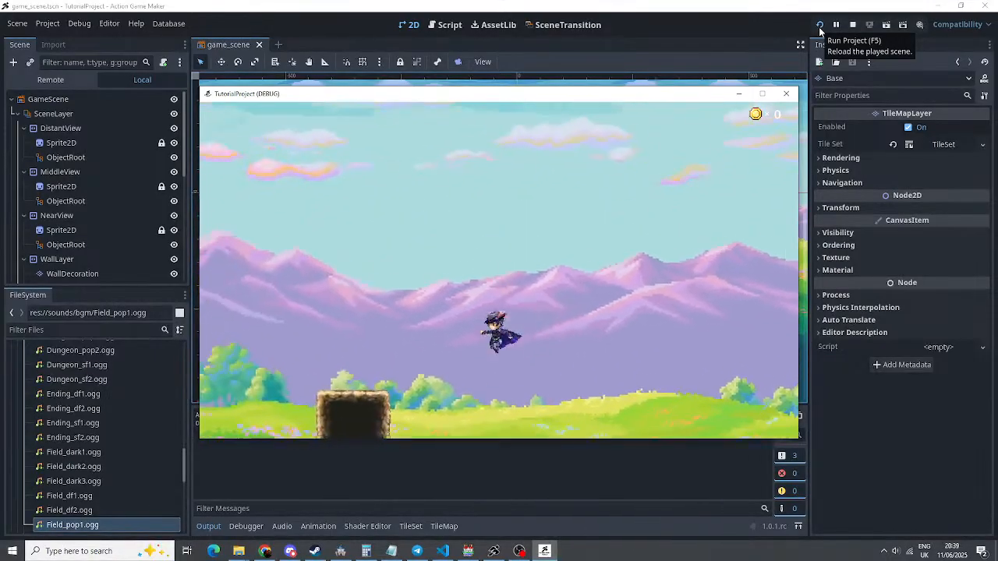
{"action": "key", "text": "Left"}
{"action": "key", "text": "space"}
{"action": "key", "text": "space"}
{"action": "key", "text": "Right"}
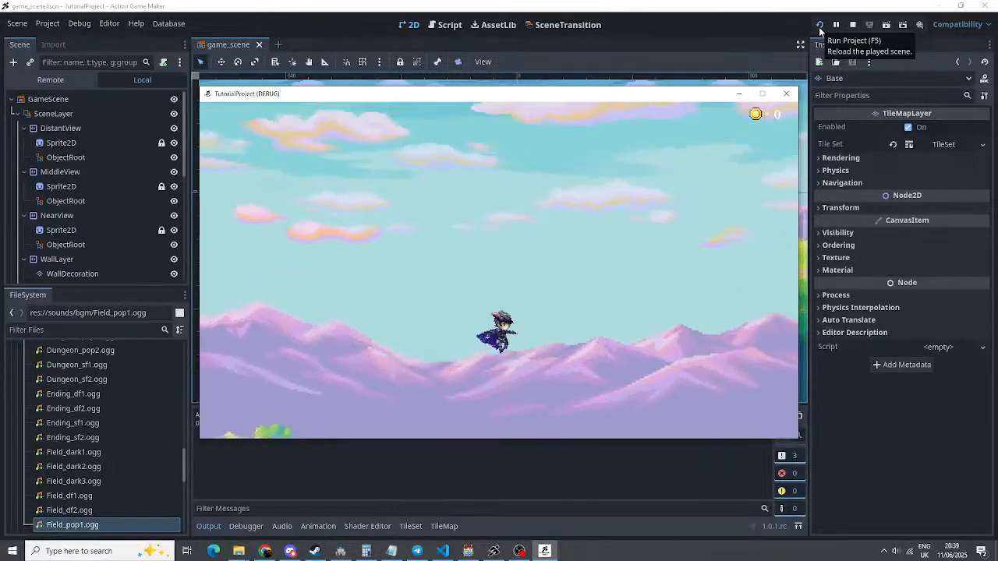
{"action": "key", "text": "space"}
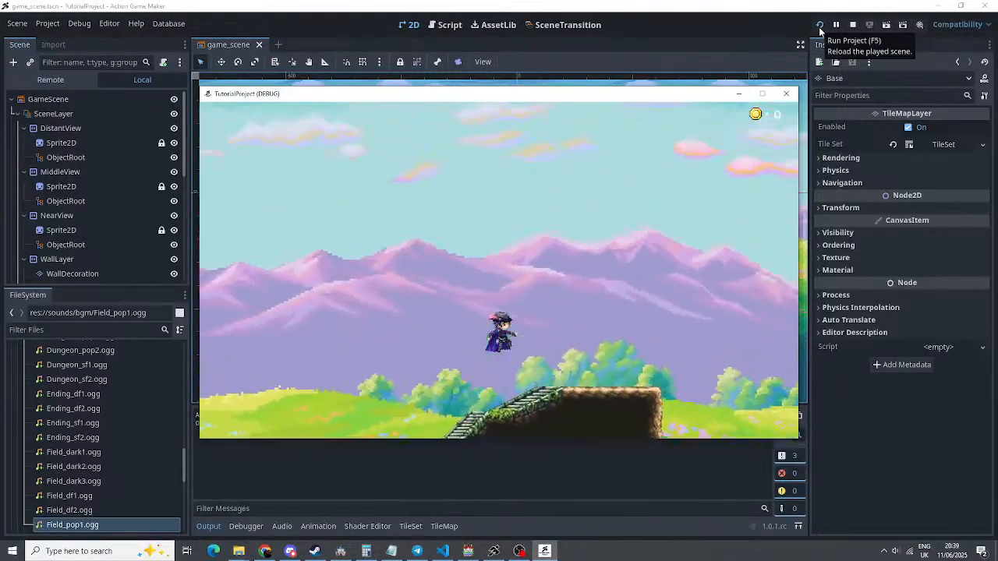
{"action": "key", "text": "space"}
{"action": "key", "text": "Left"}
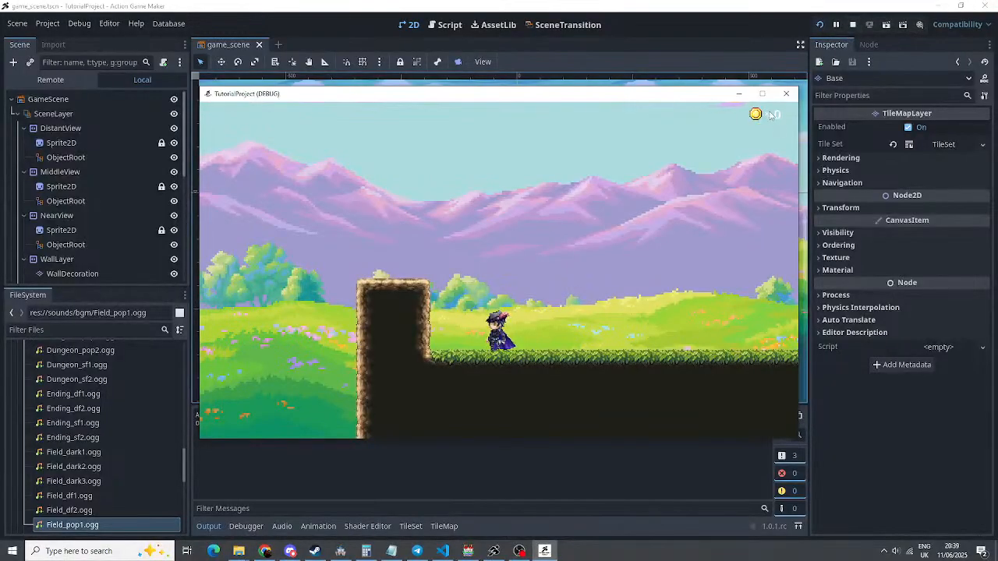
{"action": "left_click", "coordinate": [854, 25]}
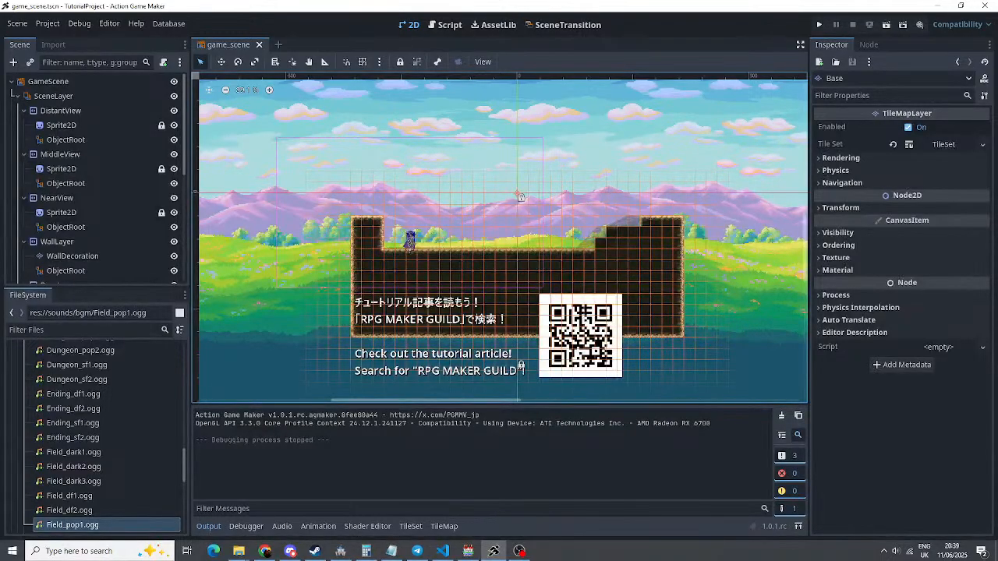
Examine the BaseDecoration and Base tile map layers under BaseLayer, ending on Base
{"action": "scroll", "coordinate": [110, 184], "scroll_direction": "down", "scroll_amount": 6}
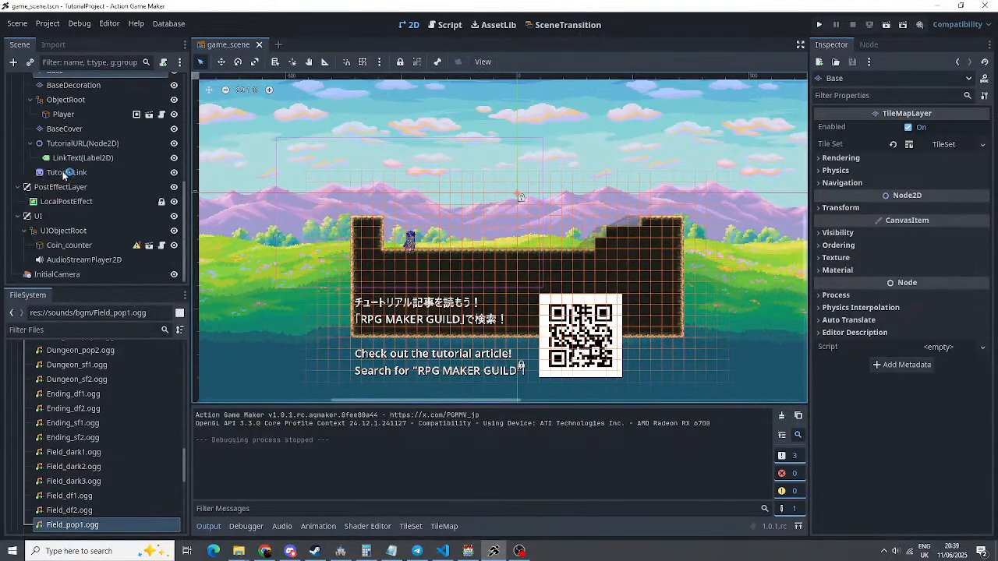
{"action": "left_click", "coordinate": [63, 111]}
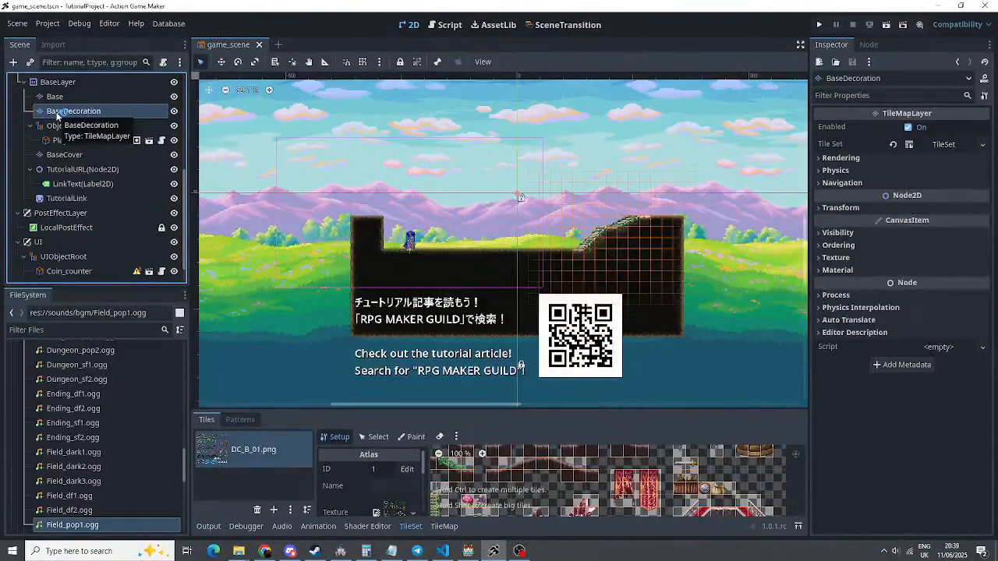
{"action": "left_click", "coordinate": [48, 98]}
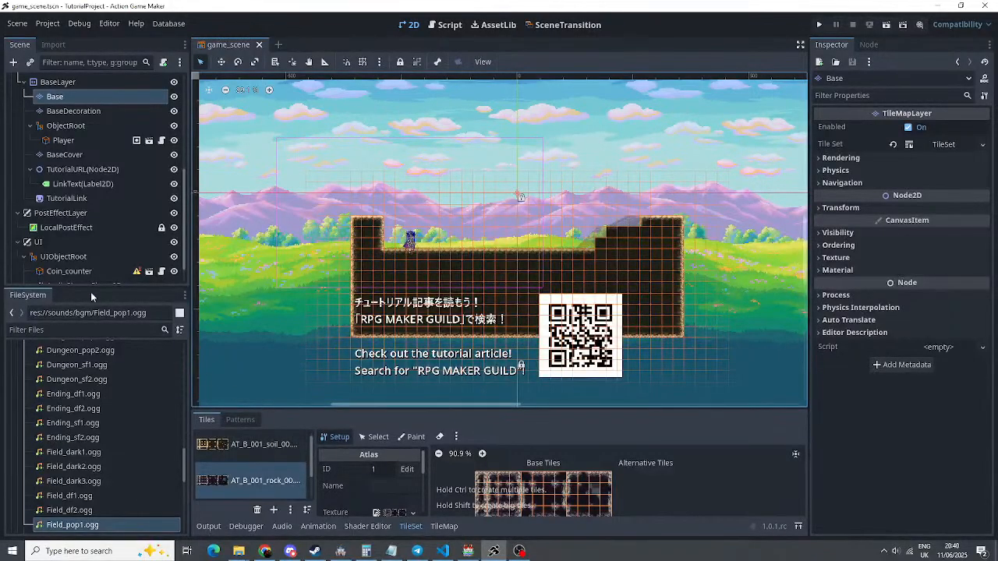
Return to the project's root folder res:// in the file list and look over its sampleobject folders
{"action": "scroll", "coordinate": [105, 396], "scroll_direction": "down", "scroll_amount": 2}
{"action": "scroll", "coordinate": [108, 401], "scroll_direction": "up", "scroll_amount": 3}
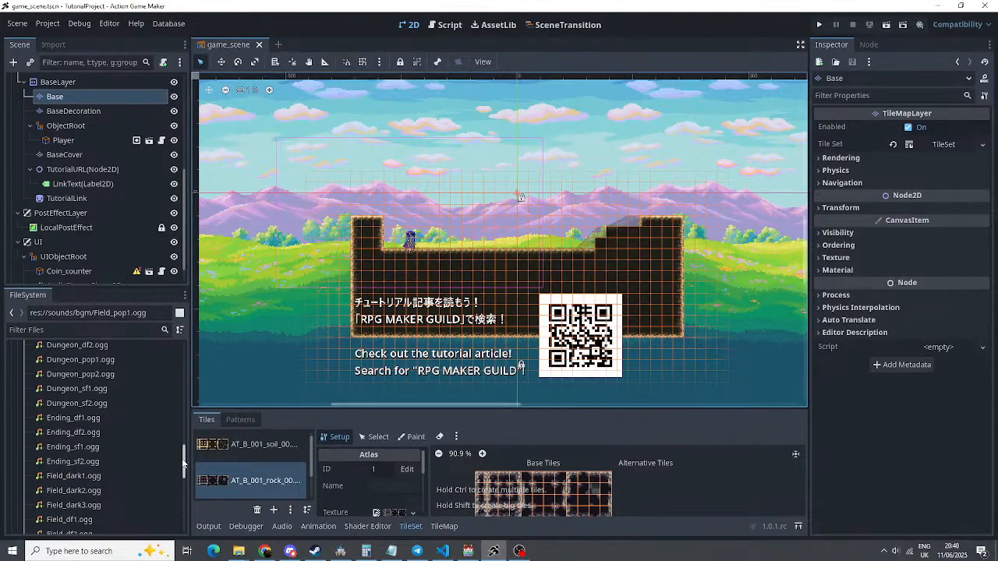
{"action": "left_click_drag", "start_coordinate": [185, 466], "coordinate": [186, 347]}
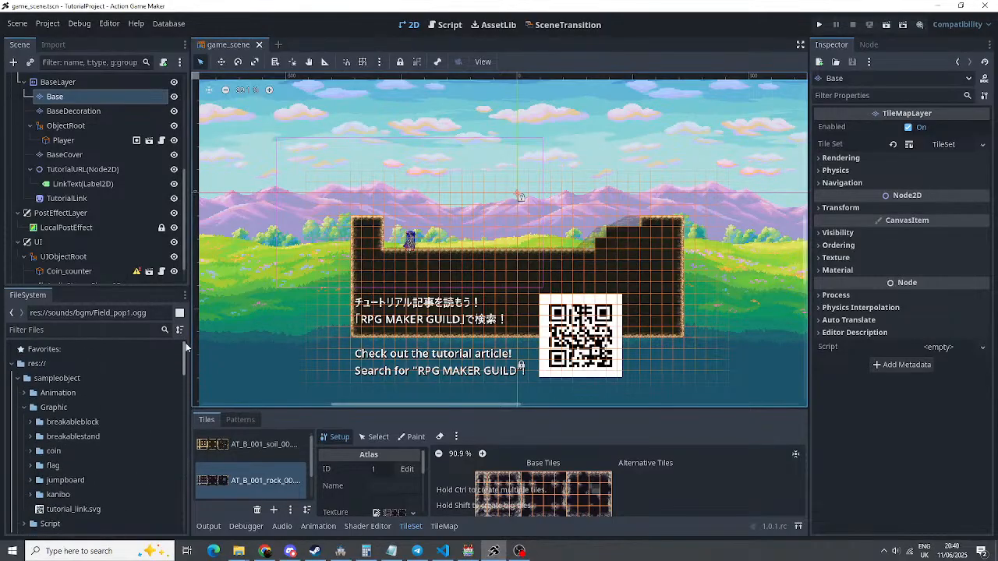
{"action": "left_click", "coordinate": [44, 365]}
{"action": "scroll", "coordinate": [63, 365], "scroll_direction": "down", "scroll_amount": 2}
{"action": "scroll", "coordinate": [62, 365], "scroll_direction": "up", "scroll_amount": 3}
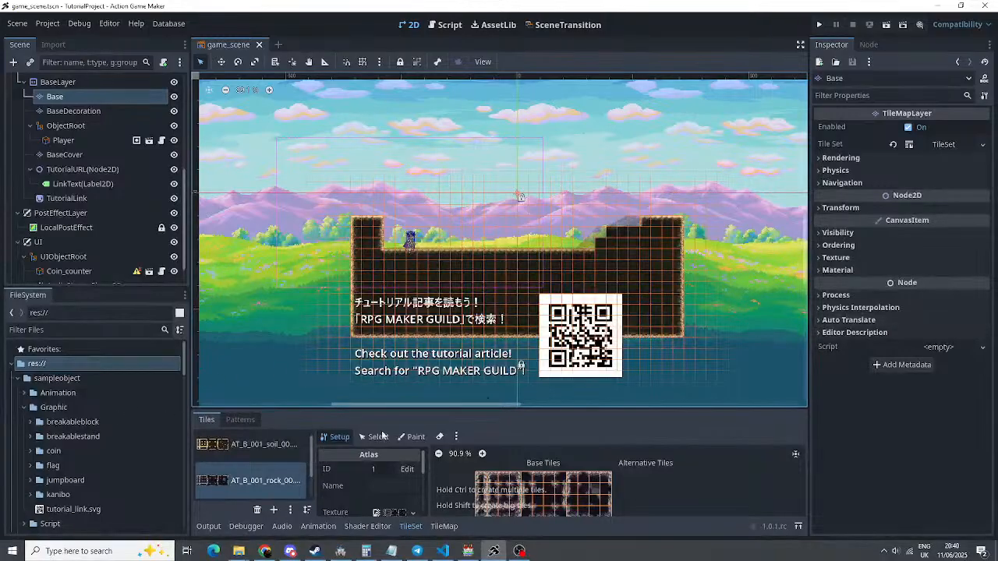
Check the tiles and patterns of the Base layer's tile set, and compare them with the BaseDecoration layer
{"action": "scroll", "coordinate": [243, 466], "scroll_direction": "down", "scroll_amount": 1}
{"action": "scroll", "coordinate": [243, 466], "scroll_direction": "up", "scroll_amount": 1}
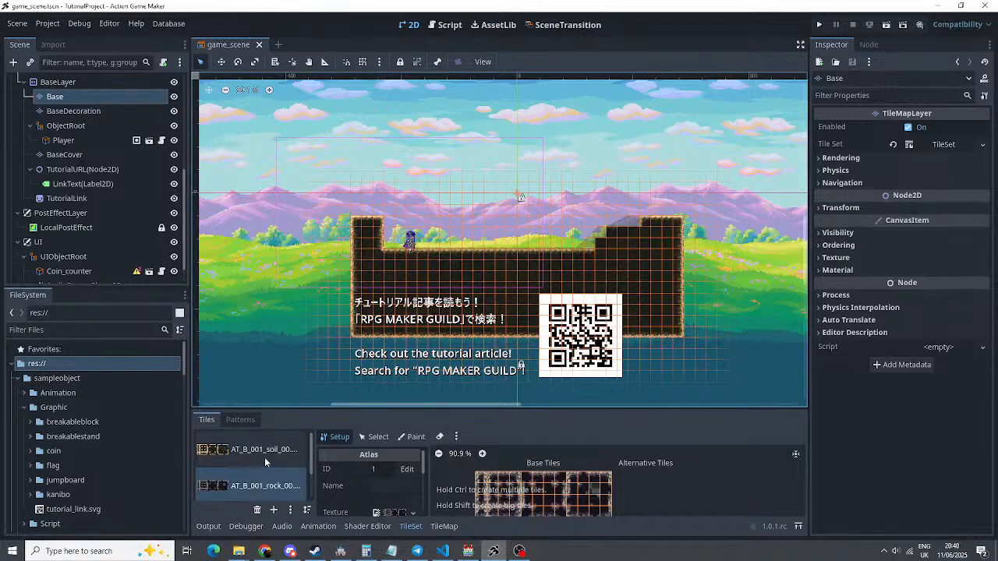
{"action": "left_click", "coordinate": [236, 420]}
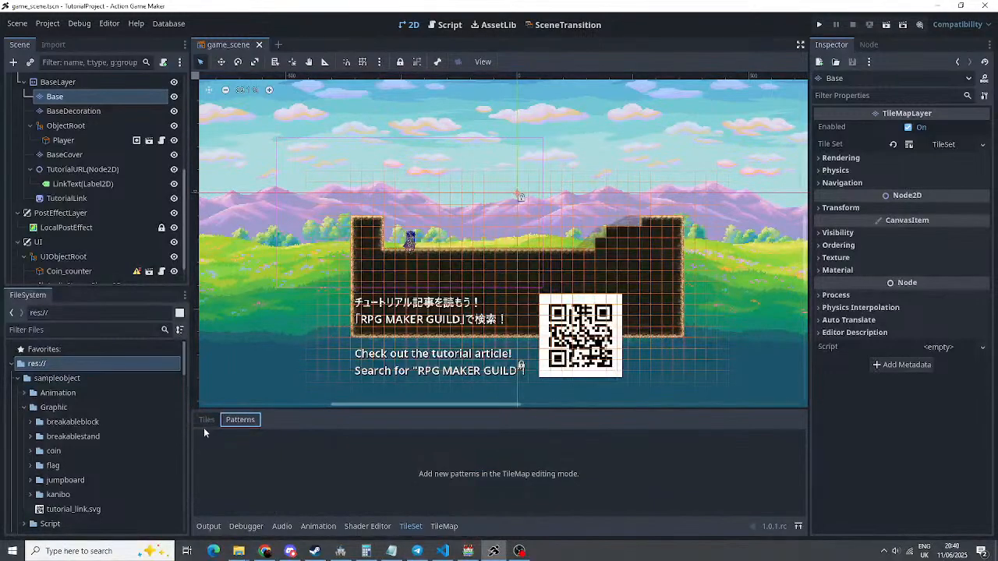
{"action": "left_click", "coordinate": [207, 422]}
{"action": "left_click", "coordinate": [75, 111]}
{"action": "left_click", "coordinate": [74, 97]}
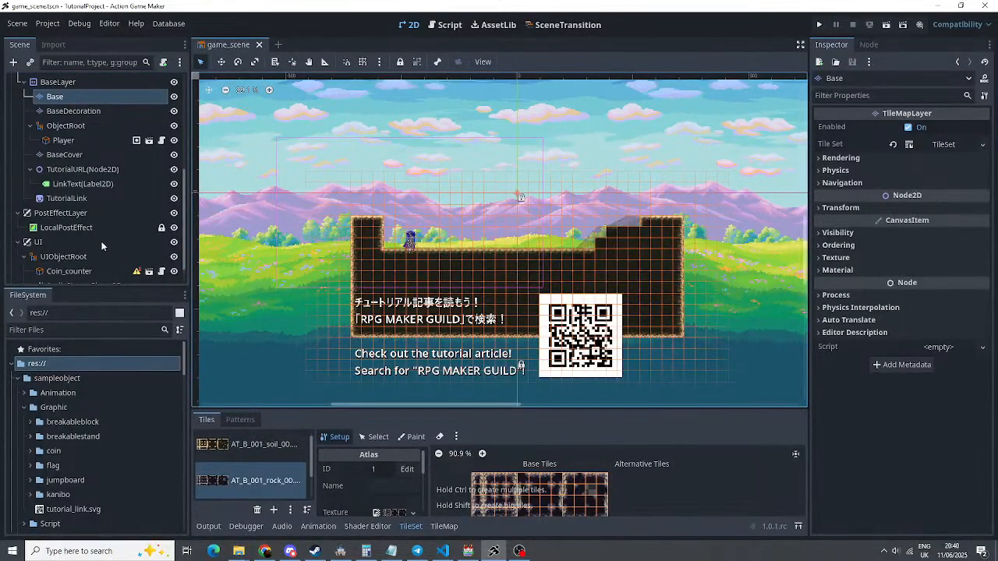
Examine the BaseCover tile map layer and go back to the Base layer
{"action": "scroll", "coordinate": [68, 177], "scroll_direction": "down", "scroll_amount": 1}
{"action": "scroll", "coordinate": [58, 207], "scroll_direction": "up", "scroll_amount": 2}
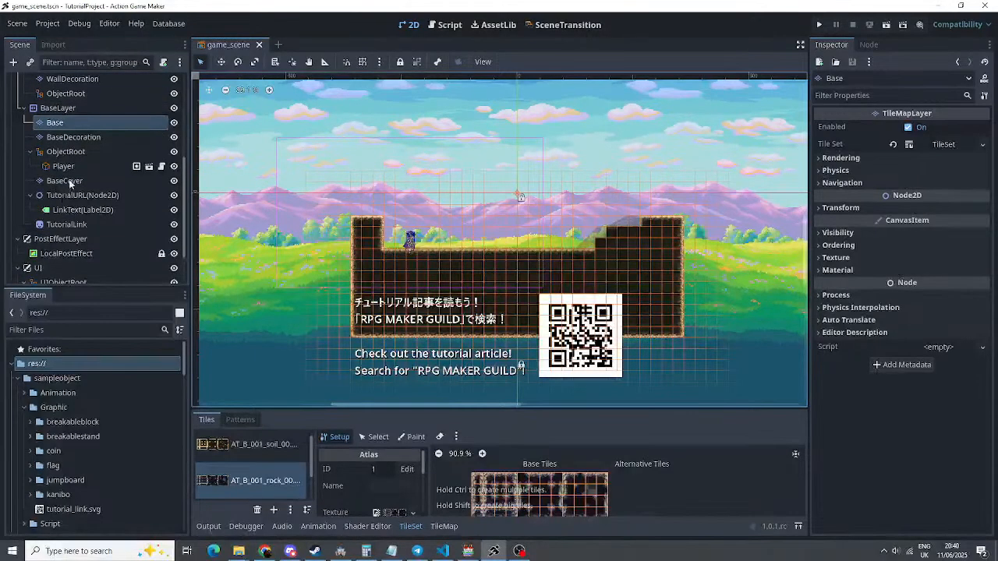
{"action": "left_click", "coordinate": [65, 181]}
{"action": "left_click", "coordinate": [64, 121]}
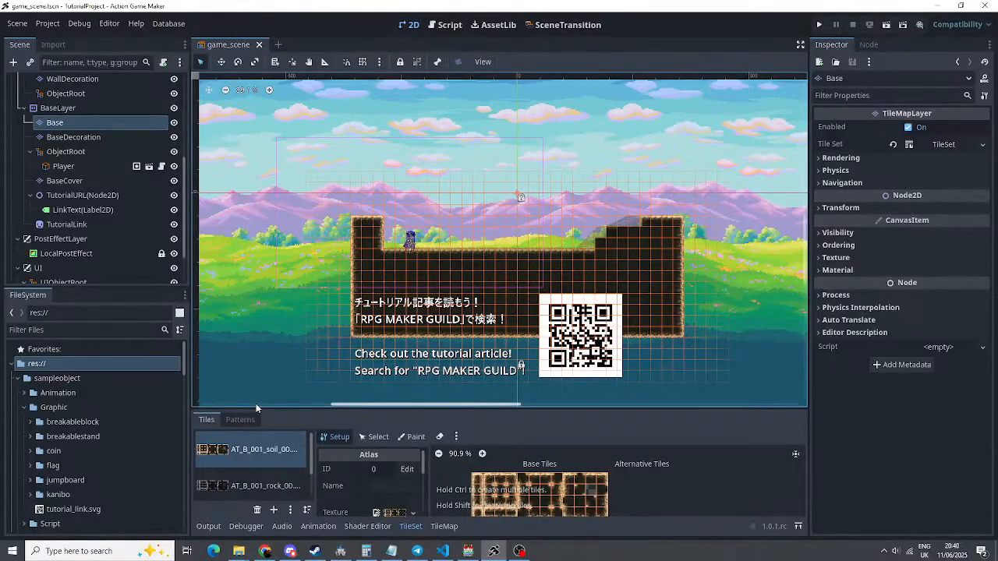
Compare the soil, rock and remaining tile atlases of the Base layer's tile set, ending on the soil atlas
{"action": "scroll", "coordinate": [514, 482], "scroll_direction": "down", "scroll_amount": 2}
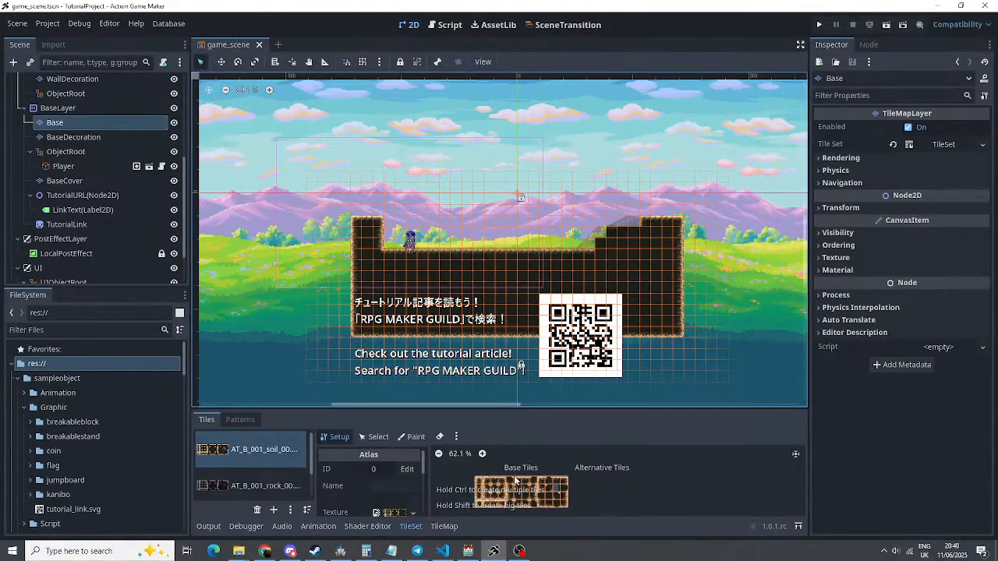
{"action": "scroll", "coordinate": [364, 483], "scroll_direction": "down", "scroll_amount": 6}
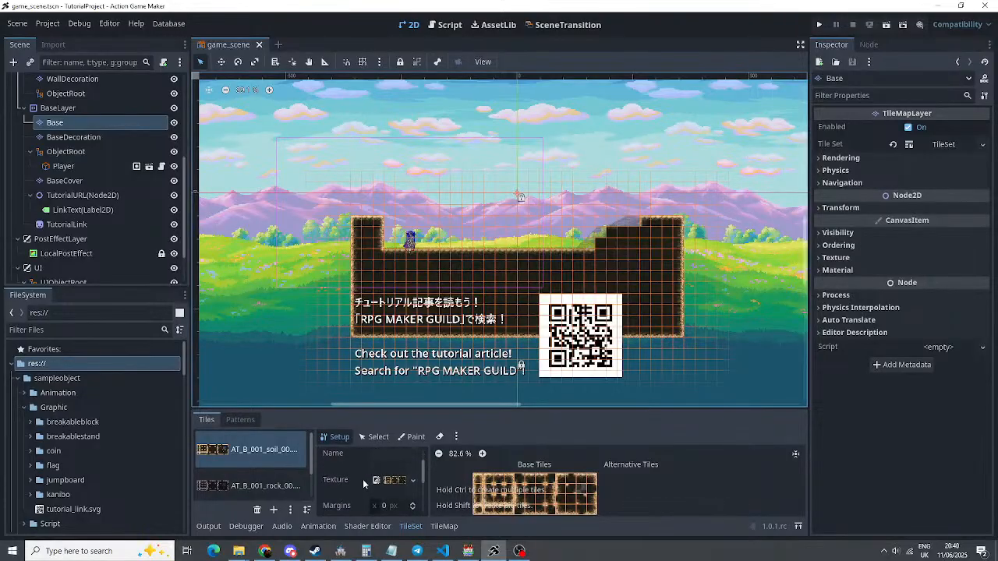
{"action": "scroll", "coordinate": [363, 483], "scroll_direction": "up", "scroll_amount": 6}
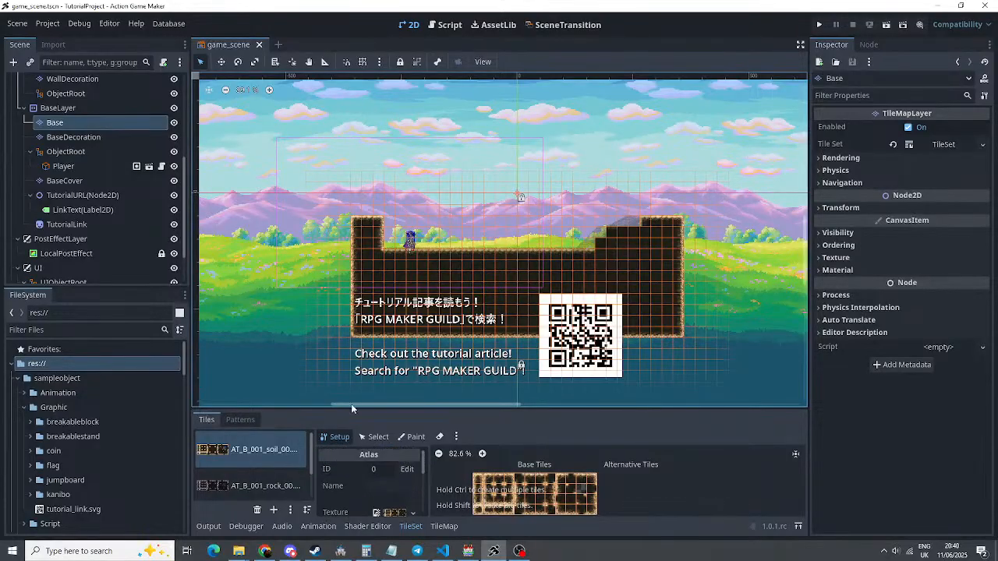
{"action": "left_click", "coordinate": [241, 487]}
{"action": "left_click", "coordinate": [252, 452]}
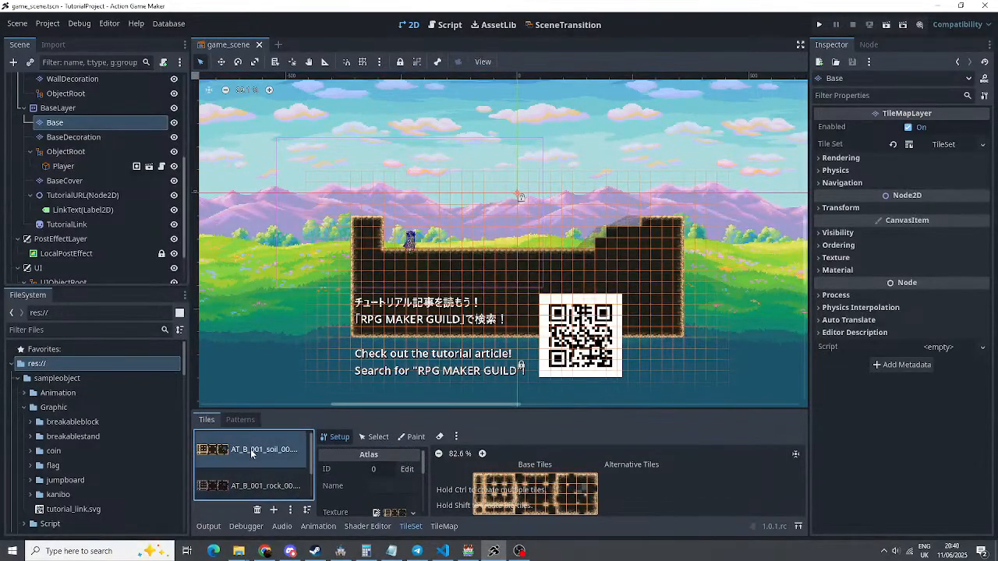
{"action": "scroll", "coordinate": [251, 457], "scroll_direction": "down", "scroll_amount": 3}
{"action": "left_click", "coordinate": [249, 488]}
{"action": "scroll", "coordinate": [250, 478], "scroll_direction": "up", "scroll_amount": 3}
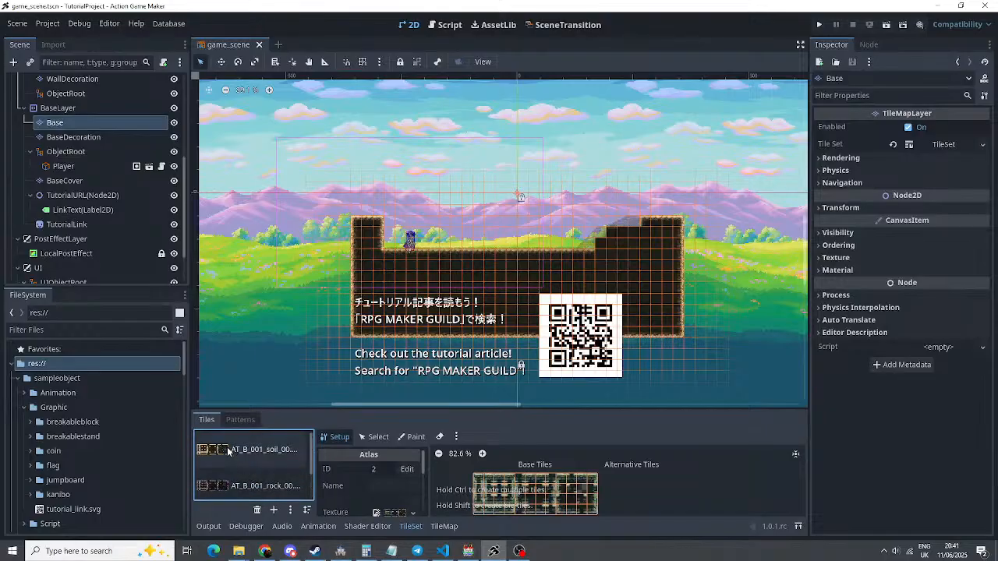
{"action": "left_click", "coordinate": [251, 450]}
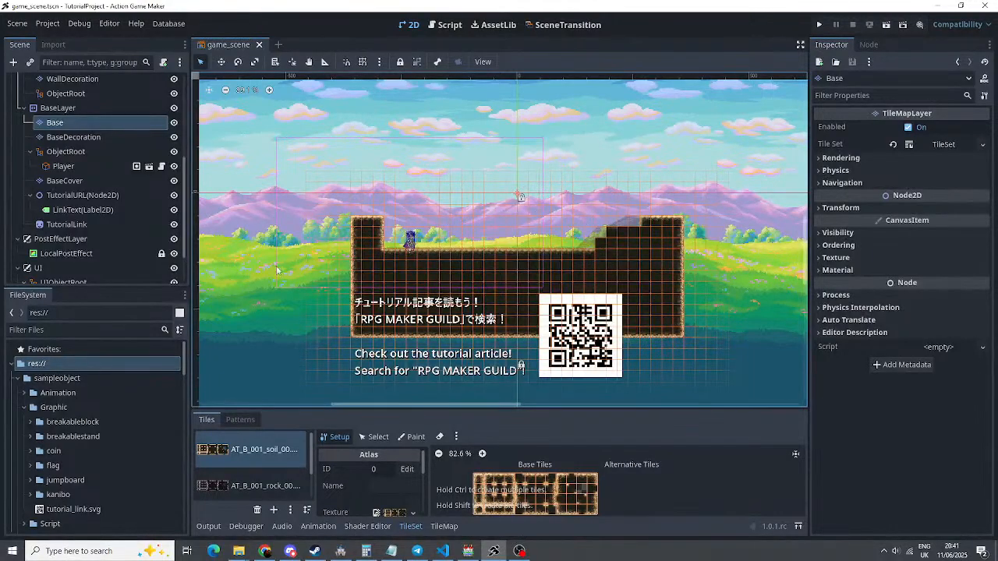
Deselect the Base layer and switch the tile set editor to painting tile properties
{"action": "scroll", "coordinate": [91, 212], "scroll_direction": "up", "scroll_amount": 1}
{"action": "scroll", "coordinate": [91, 212], "scroll_direction": "down", "scroll_amount": 3}
{"action": "scroll", "coordinate": [91, 211], "scroll_direction": "up", "scroll_amount": 3}
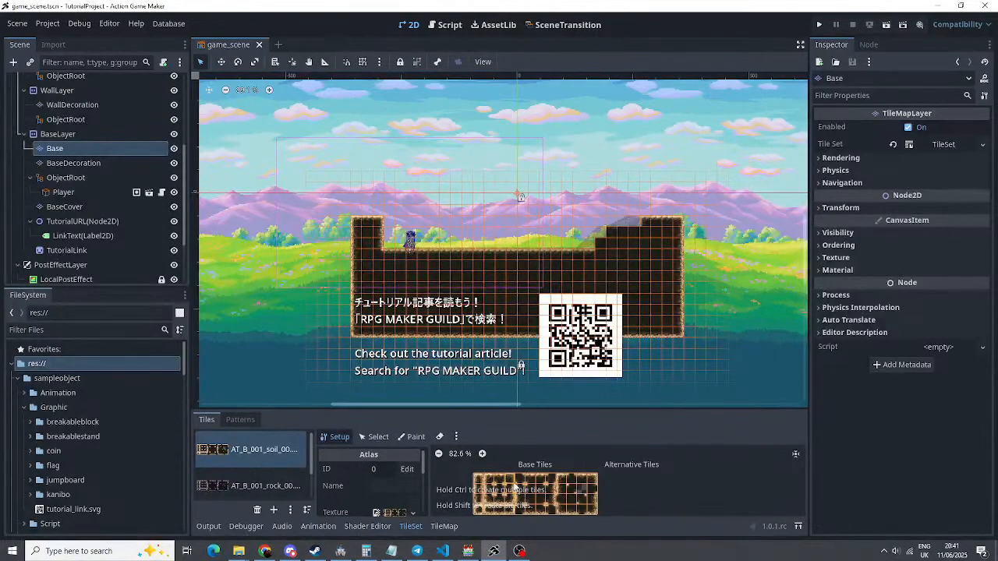
{"action": "left_click", "coordinate": [449, 234]}
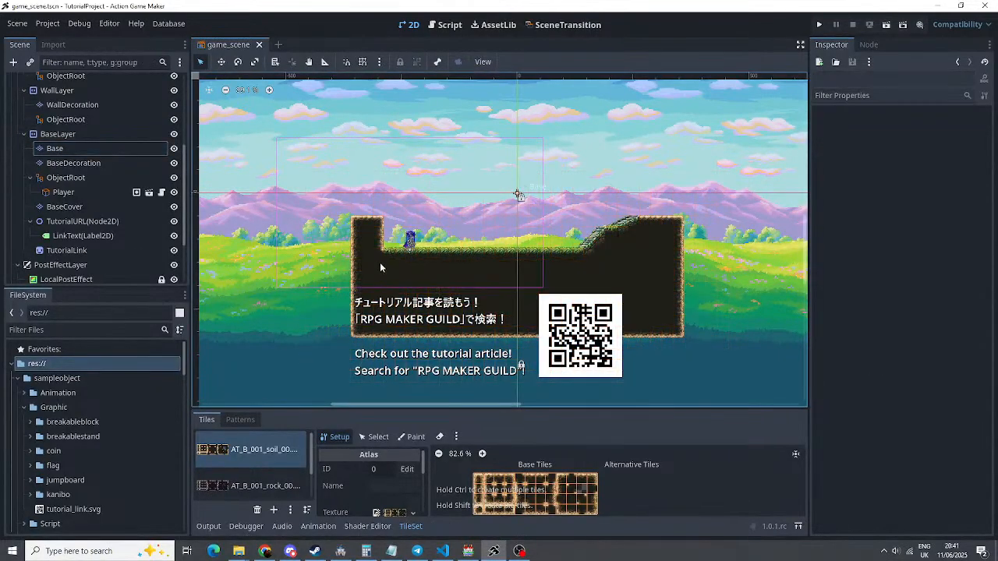
{"action": "left_click", "coordinate": [409, 437]}
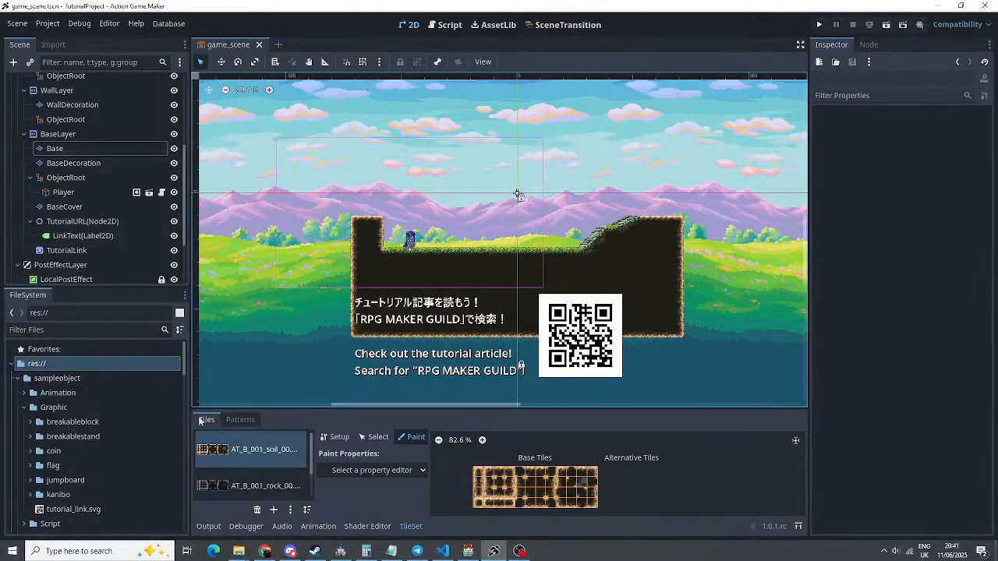
Select the Base layer under BaseLayer and show its terrain sets in the TileMap editor
{"action": "scroll", "coordinate": [129, 177], "scroll_direction": "up", "scroll_amount": 5}
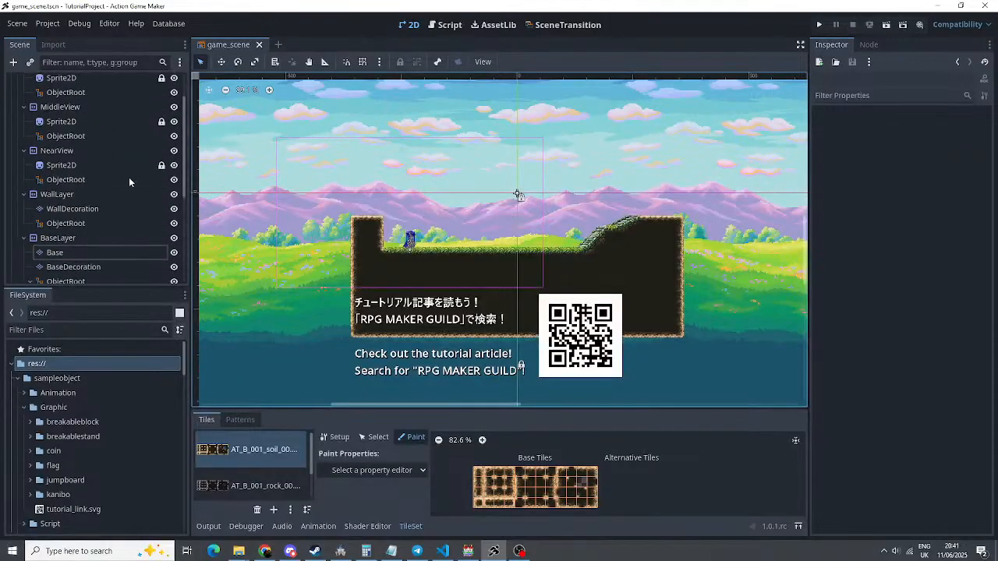
{"action": "scroll", "coordinate": [129, 177], "scroll_direction": "up", "scroll_amount": 2}
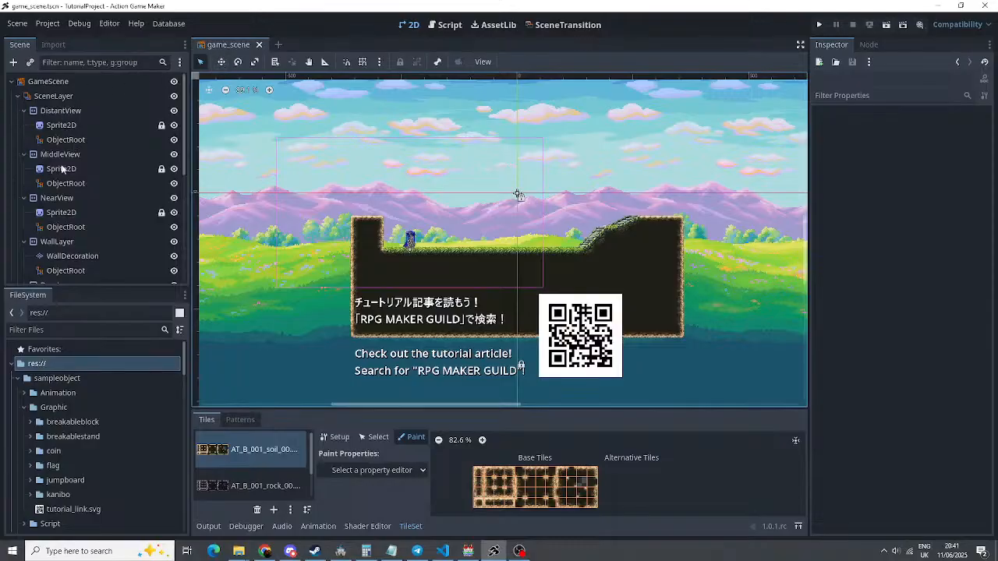
{"action": "scroll", "coordinate": [100, 195], "scroll_direction": "down", "scroll_amount": 2}
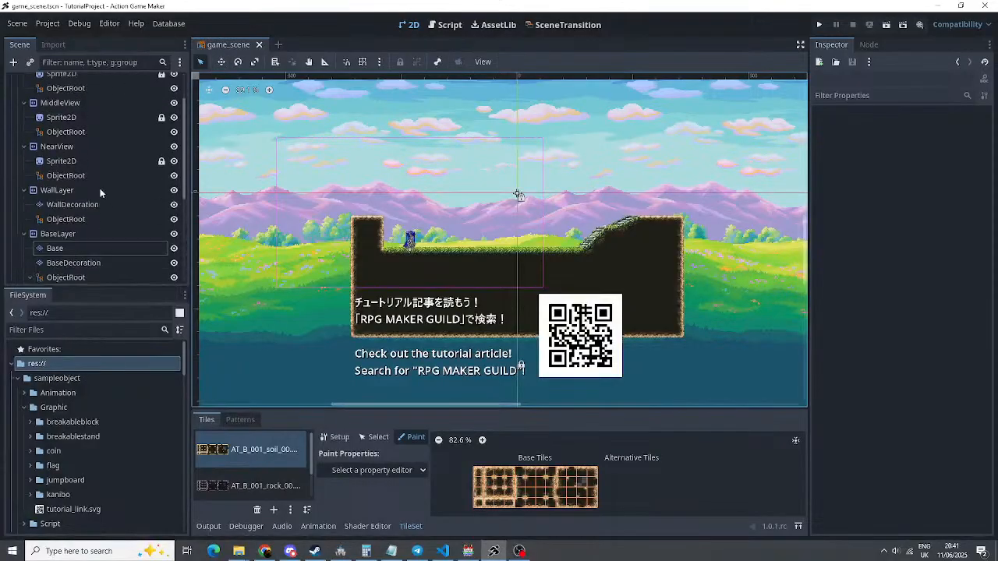
{"action": "scroll", "coordinate": [100, 192], "scroll_direction": "up", "scroll_amount": 2}
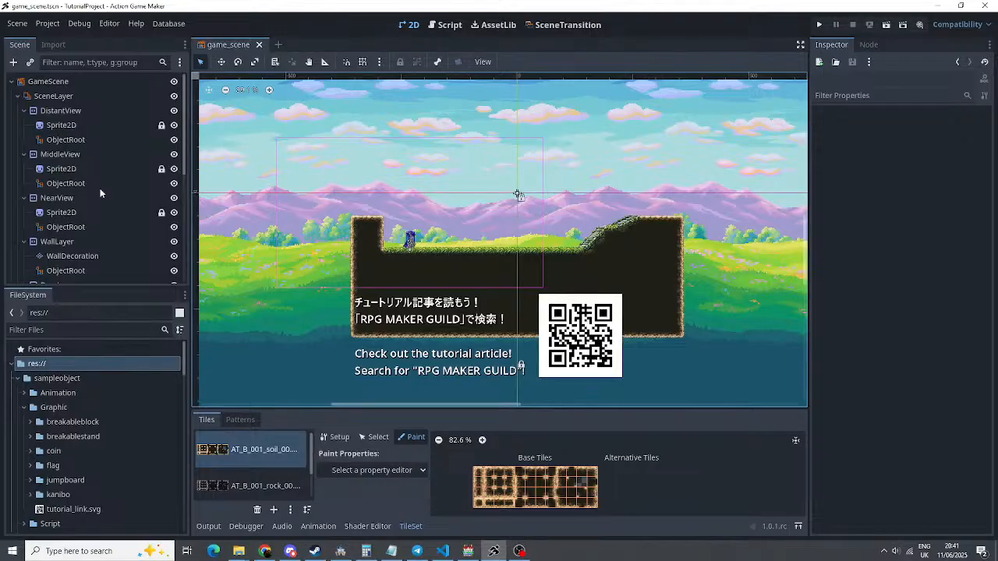
{"action": "scroll", "coordinate": [125, 199], "scroll_direction": "down", "scroll_amount": 3}
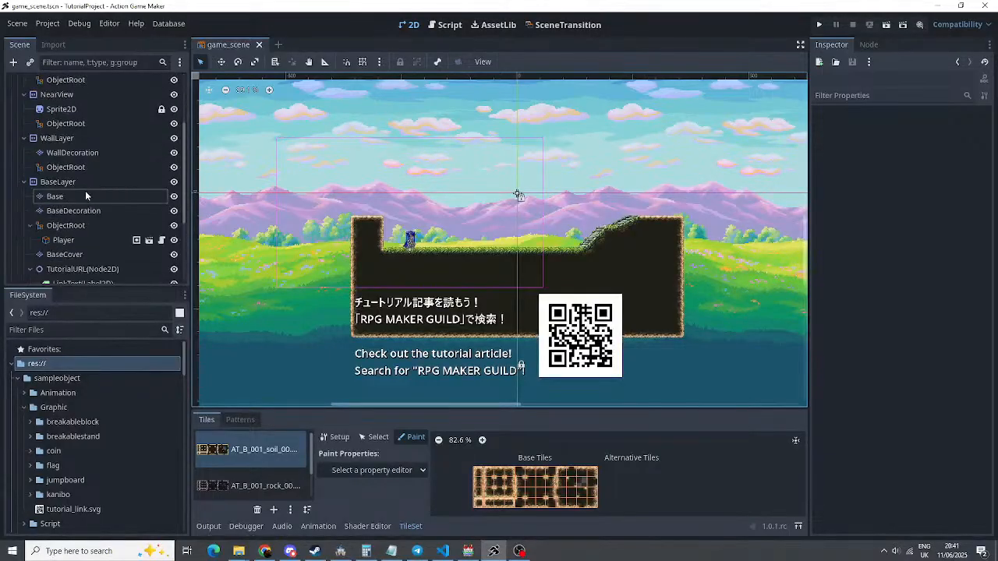
{"action": "left_click", "coordinate": [85, 196]}
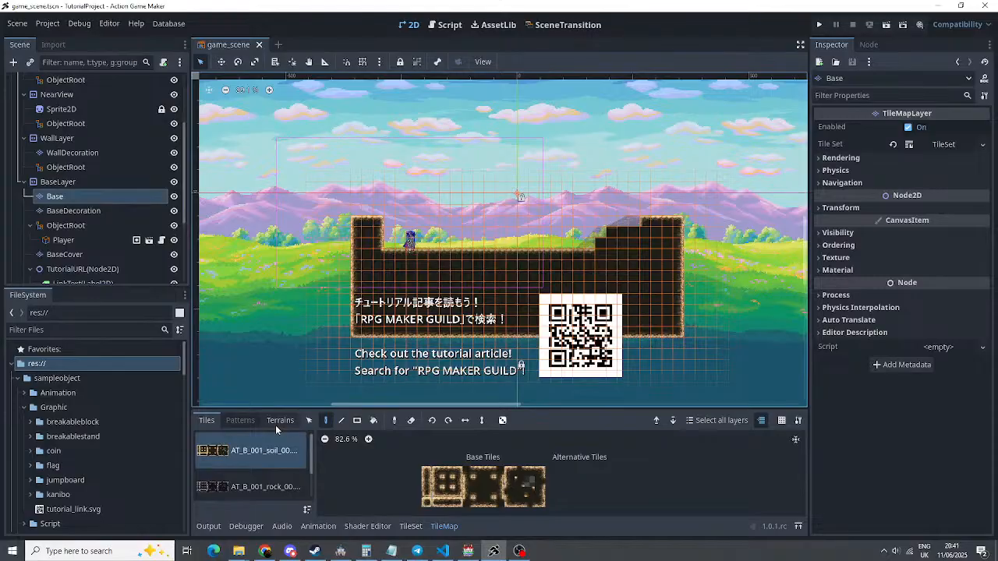
{"action": "scroll", "coordinate": [91, 187], "scroll_direction": "up", "scroll_amount": 2}
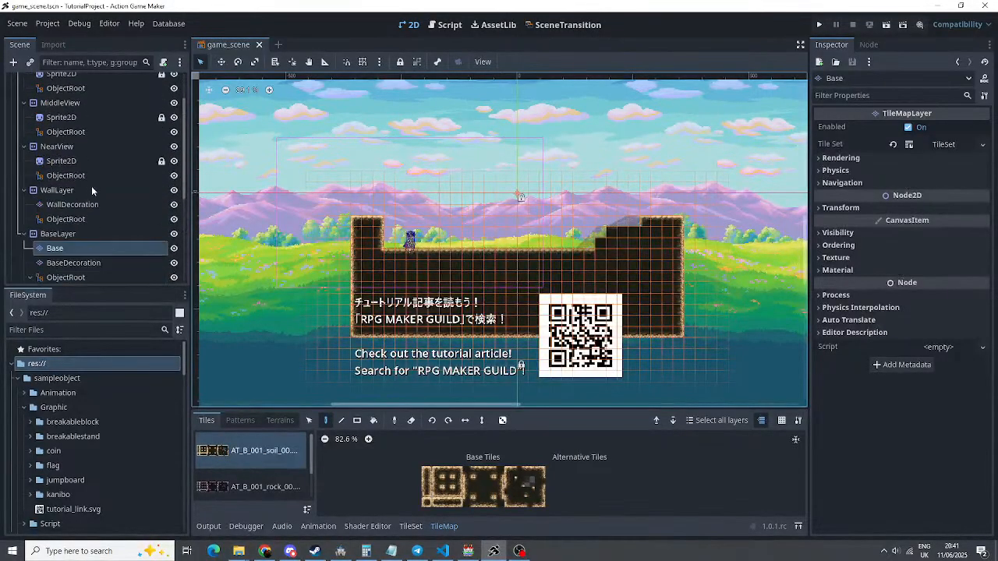
{"action": "scroll", "coordinate": [91, 186], "scroll_direction": "down", "scroll_amount": 6}
{"action": "scroll", "coordinate": [91, 186], "scroll_direction": "up", "scroll_amount": 3}
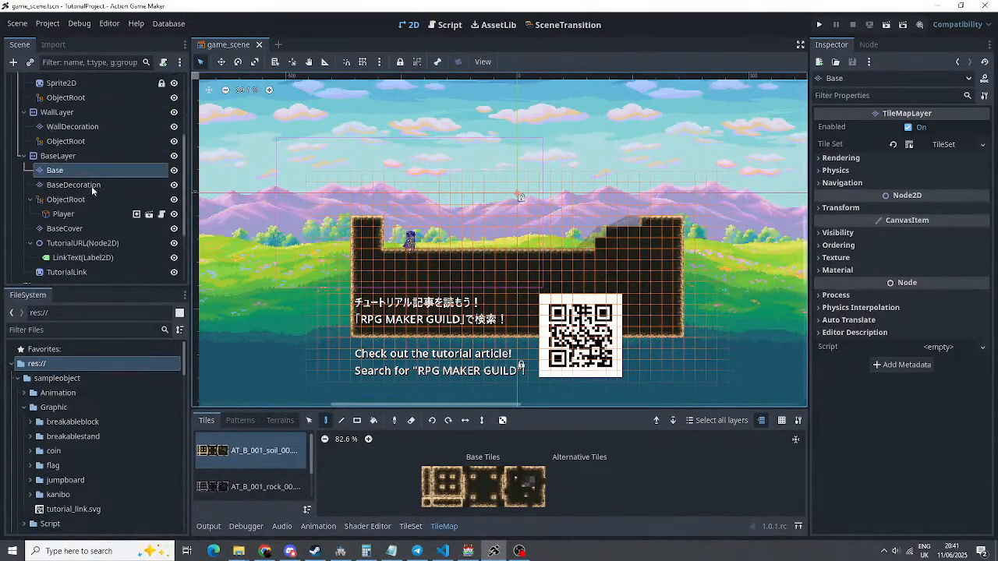
{"action": "left_click", "coordinate": [279, 421]}
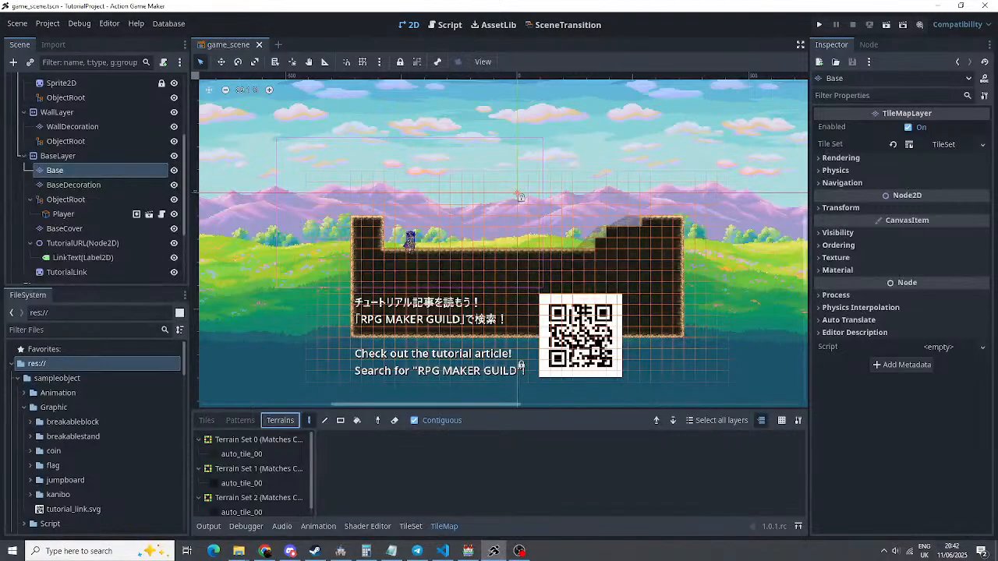
View the auto_tile_00 terrains of Terrain Sets 0 and 1, and choose the one in Terrain Set 2
{"action": "left_click", "coordinate": [245, 457]}
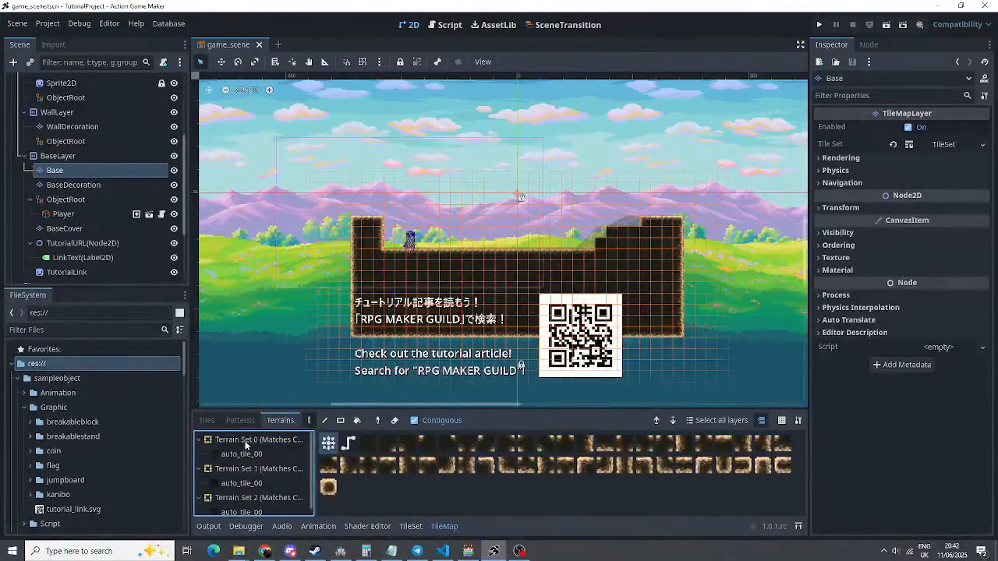
{"action": "left_click", "coordinate": [246, 484]}
{"action": "scroll", "coordinate": [254, 479], "scroll_direction": "down", "scroll_amount": 1}
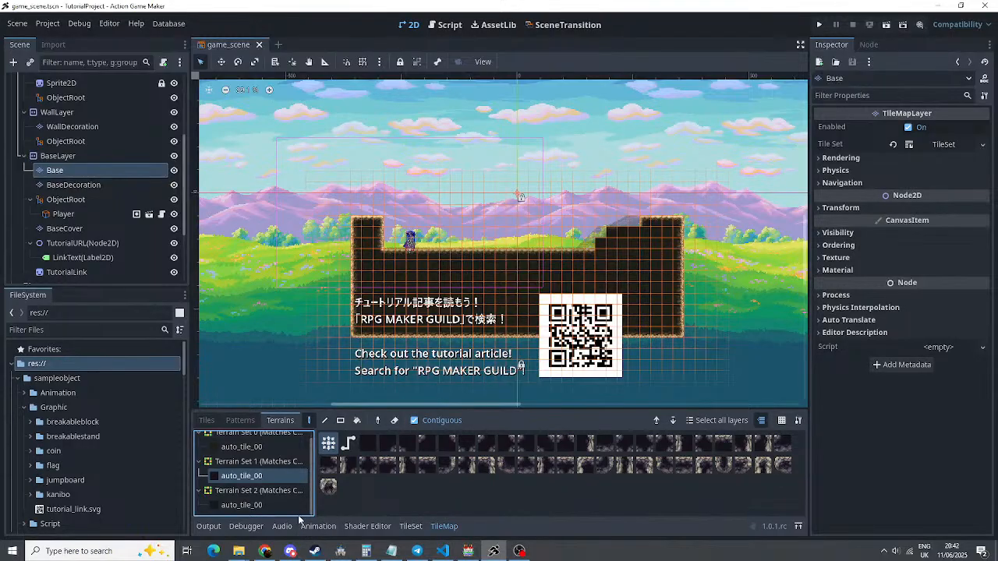
{"action": "left_click", "coordinate": [237, 506]}
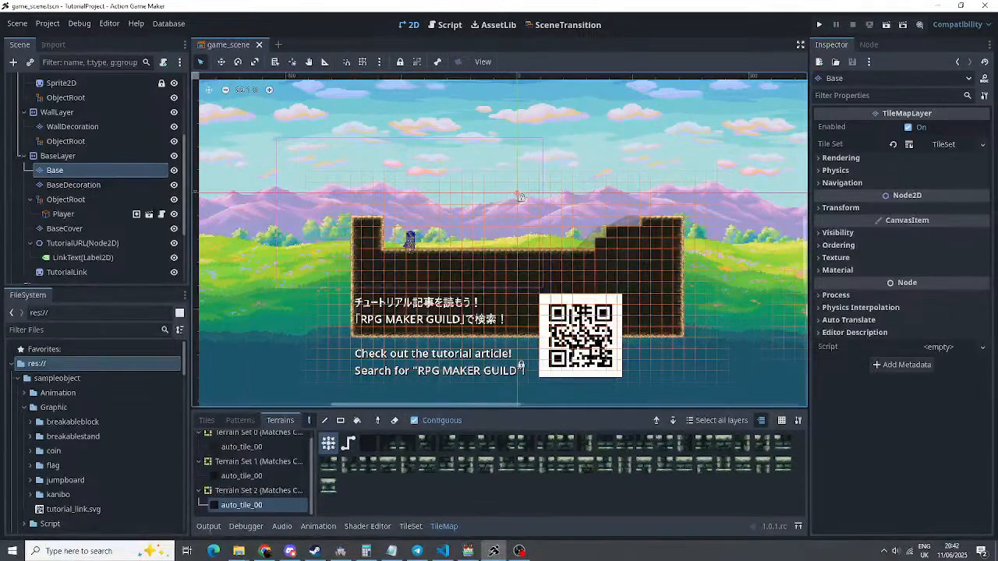
Try painting a block of Terrain Set 2 tiles above the slope, and undo it
{"action": "mouse_move", "coordinate": [597, 165]}
{"action": "left_mouse_down"}
{"action": "mouse_move", "coordinate": [663, 165]}
{"action": "mouse_move", "coordinate": [652, 186]}
{"action": "mouse_move", "coordinate": [612, 191]}
{"action": "mouse_move", "coordinate": [677, 173]}
{"action": "mouse_move", "coordinate": [601, 187]}
{"action": "mouse_move", "coordinate": [586, 200]}
{"action": "mouse_move", "coordinate": [688, 205]}
{"action": "mouse_move", "coordinate": [616, 208]}
{"action": "left_mouse_up"}
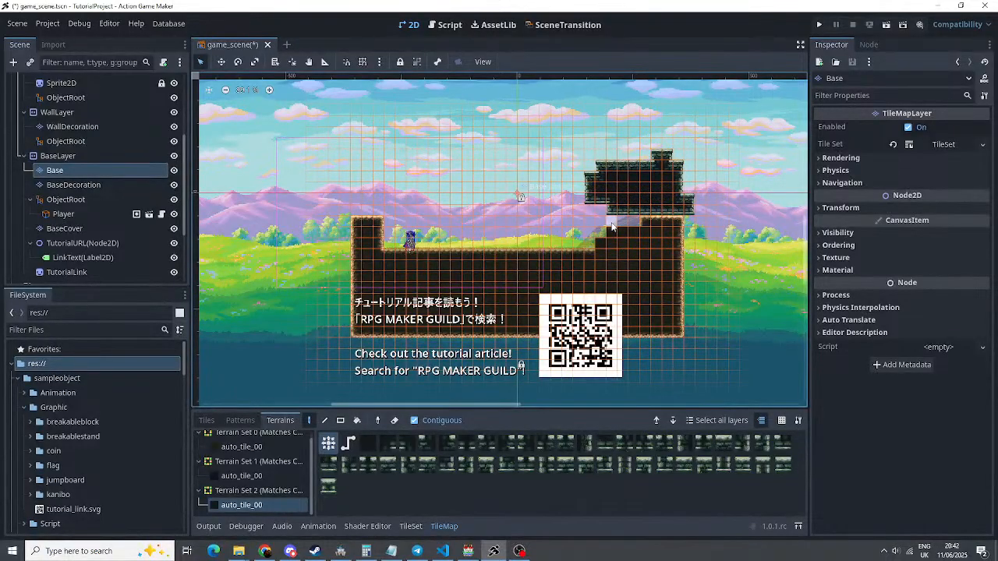
{"action": "key", "text": "ctrl+z"}
Extend the level past the ground's right edge by painting a full-height block of Terrain Set 2 tiles with a stepped upper corner
{"action": "mouse_move", "coordinate": [686, 223]}
{"action": "left_mouse_down"}
{"action": "mouse_move", "coordinate": [756, 224]}
{"action": "mouse_move", "coordinate": [690, 238]}
{"action": "mouse_move", "coordinate": [774, 248]}
{"action": "mouse_move", "coordinate": [740, 279]}
{"action": "mouse_move", "coordinate": [706, 261]}
{"action": "mouse_move", "coordinate": [692, 324]}
{"action": "mouse_move", "coordinate": [694, 282]}
{"action": "mouse_move", "coordinate": [704, 330]}
{"action": "mouse_move", "coordinate": [716, 278]}
{"action": "mouse_move", "coordinate": [723, 330]}
{"action": "mouse_move", "coordinate": [737, 258]}
{"action": "mouse_move", "coordinate": [724, 293]}
{"action": "mouse_move", "coordinate": [749, 331]}
{"action": "mouse_move", "coordinate": [745, 292]}
{"action": "mouse_move", "coordinate": [755, 335]}
{"action": "mouse_move", "coordinate": [766, 251]}
{"action": "mouse_move", "coordinate": [764, 281]}
{"action": "left_mouse_up"}
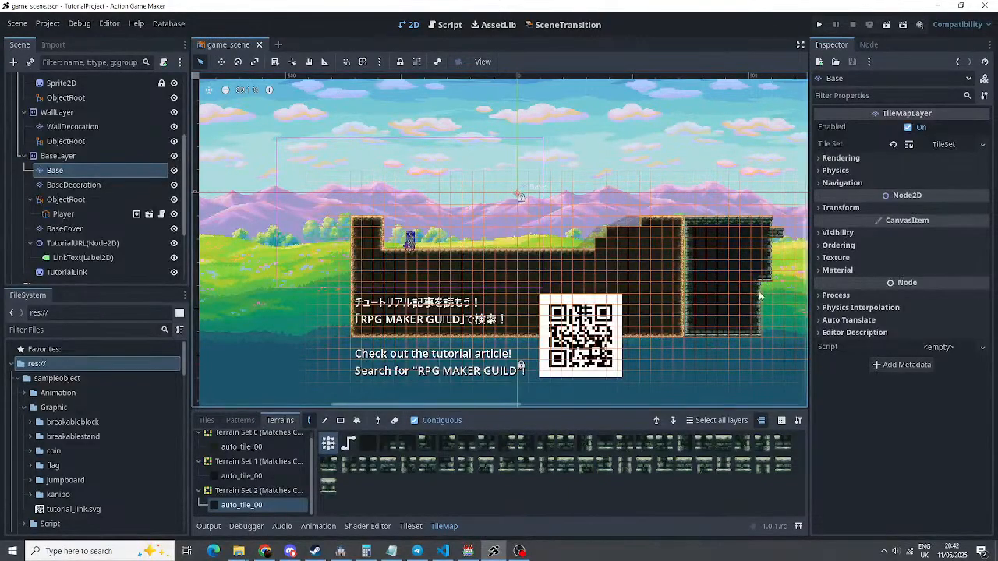
{"action": "mouse_move", "coordinate": [761, 297]}
{"action": "left_mouse_down"}
{"action": "mouse_move", "coordinate": [764, 331]}
{"action": "mouse_move", "coordinate": [762, 281]}
{"action": "mouse_move", "coordinate": [779, 331]}
{"action": "mouse_move", "coordinate": [786, 251]}
{"action": "mouse_move", "coordinate": [773, 304]}
{"action": "mouse_move", "coordinate": [741, 267]}
{"action": "left_mouse_up"}
{"action": "middle_click_drag", "start_coordinate": [741, 267], "coordinate": [588, 258]}
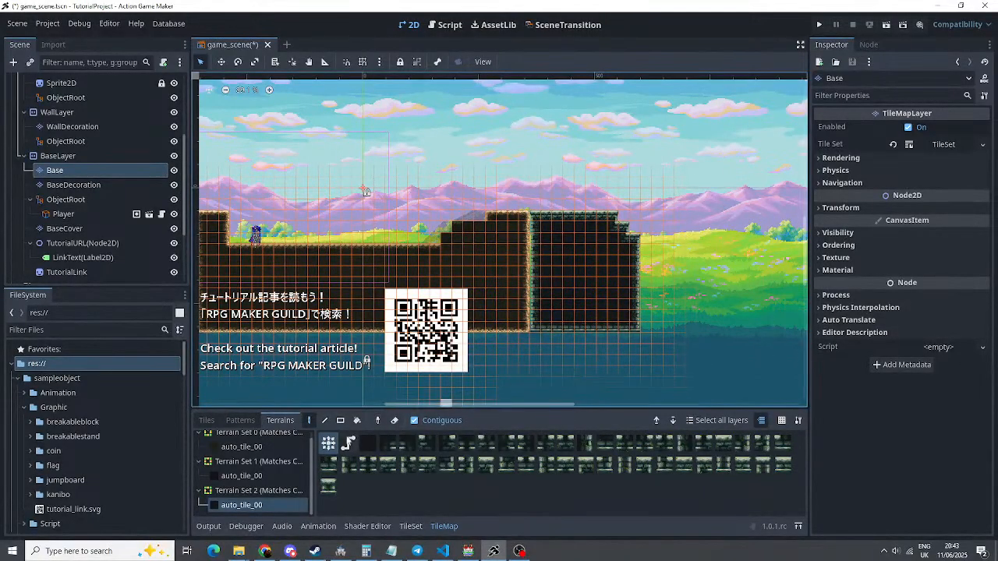
Try painting Terrain Set 2 tiles in path mode beside the new block's outer edge, and undo it
{"action": "left_click", "coordinate": [349, 444]}
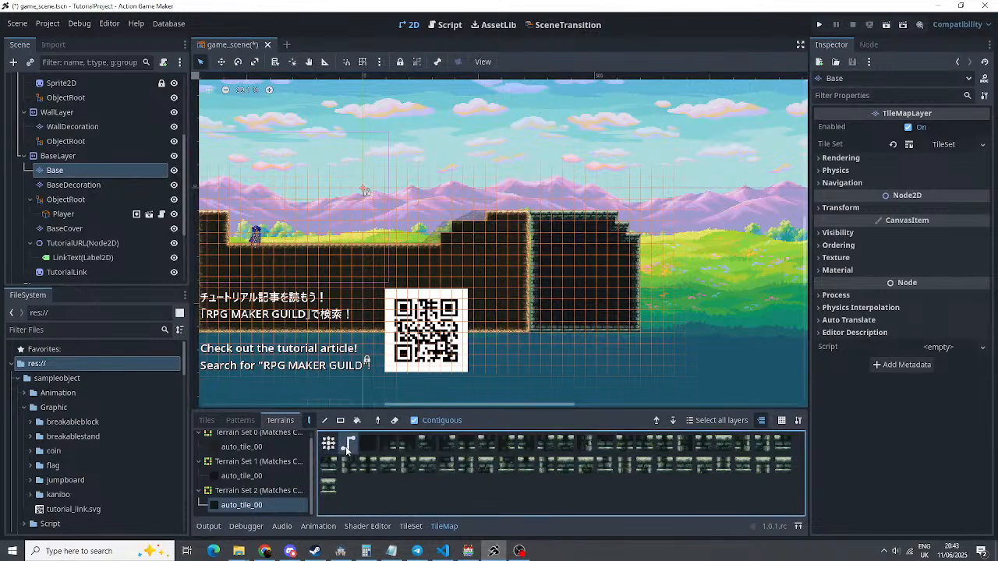
{"action": "mouse_move", "coordinate": [655, 251]}
{"action": "left_mouse_down"}
{"action": "mouse_move", "coordinate": [647, 281]}
{"action": "mouse_move", "coordinate": [644, 248]}
{"action": "left_mouse_up"}
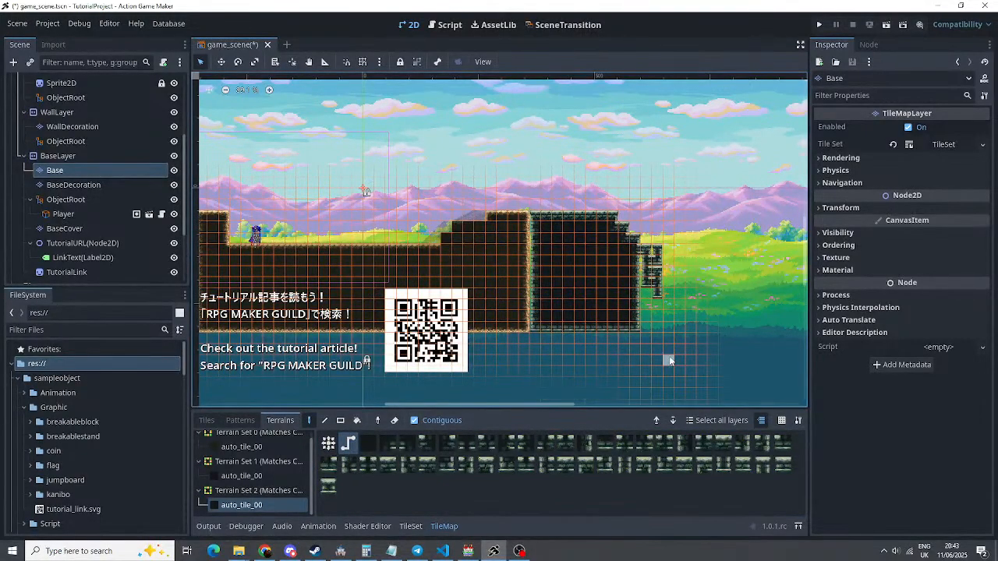
{"action": "key", "text": "ctrl+z"}
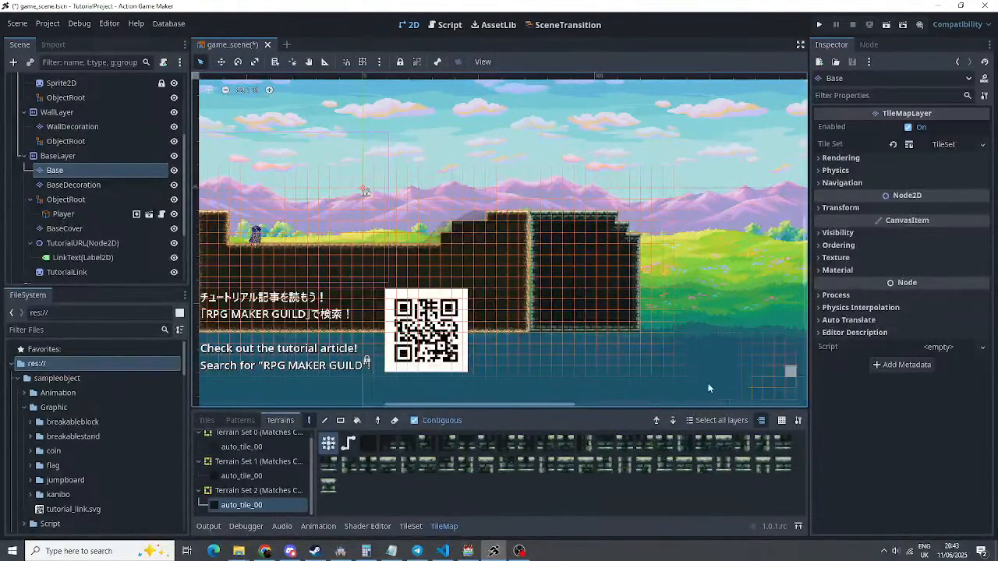
Try painting a mound of Terrain Set 1 tiles over the new block and erasing parts of it, and undo everything
{"action": "left_click", "coordinate": [248, 476]}
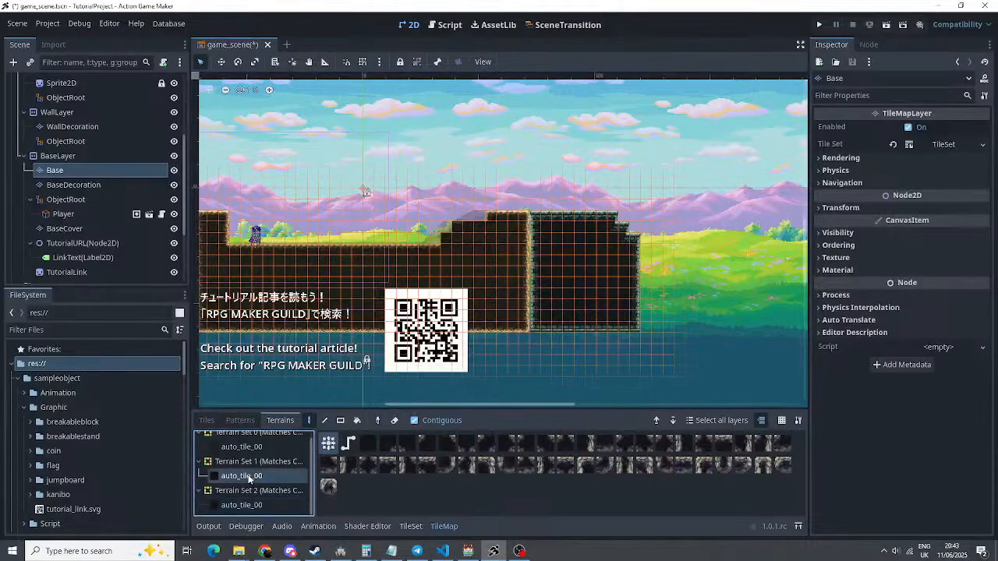
{"action": "mouse_move", "coordinate": [552, 197]}
{"action": "left_mouse_down"}
{"action": "mouse_move", "coordinate": [589, 160]}
{"action": "mouse_move", "coordinate": [603, 183]}
{"action": "mouse_move", "coordinate": [600, 206]}
{"action": "mouse_move", "coordinate": [557, 242]}
{"action": "mouse_move", "coordinate": [607, 224]}
{"action": "mouse_move", "coordinate": [602, 239]}
{"action": "mouse_move", "coordinate": [614, 215]}
{"action": "left_mouse_up"}
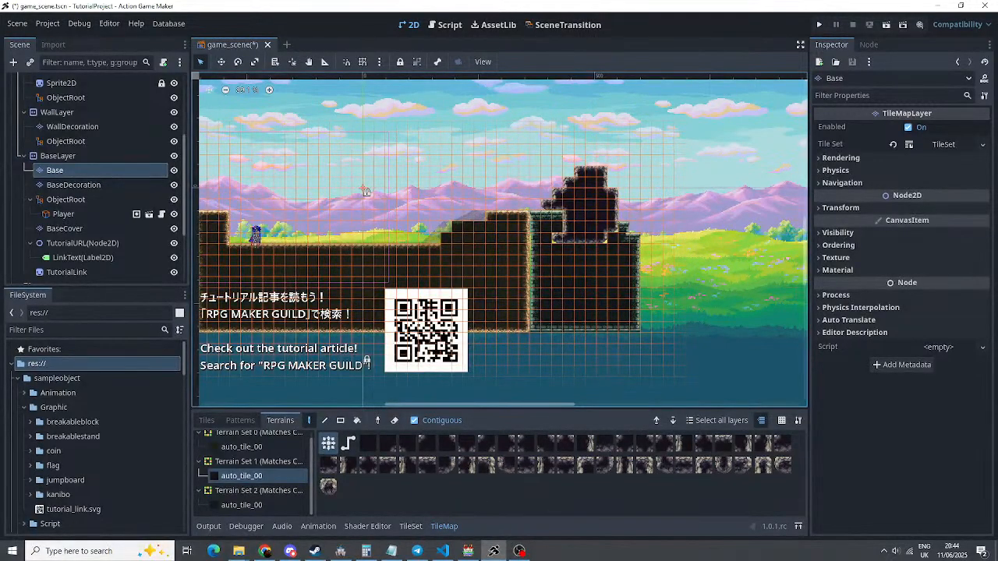
{"action": "mouse_move", "coordinate": [560, 238]}
{"action": "right_mouse_down"}
{"action": "mouse_move", "coordinate": [586, 238]}
{"action": "mouse_move", "coordinate": [592, 216]}
{"action": "right_mouse_up"}
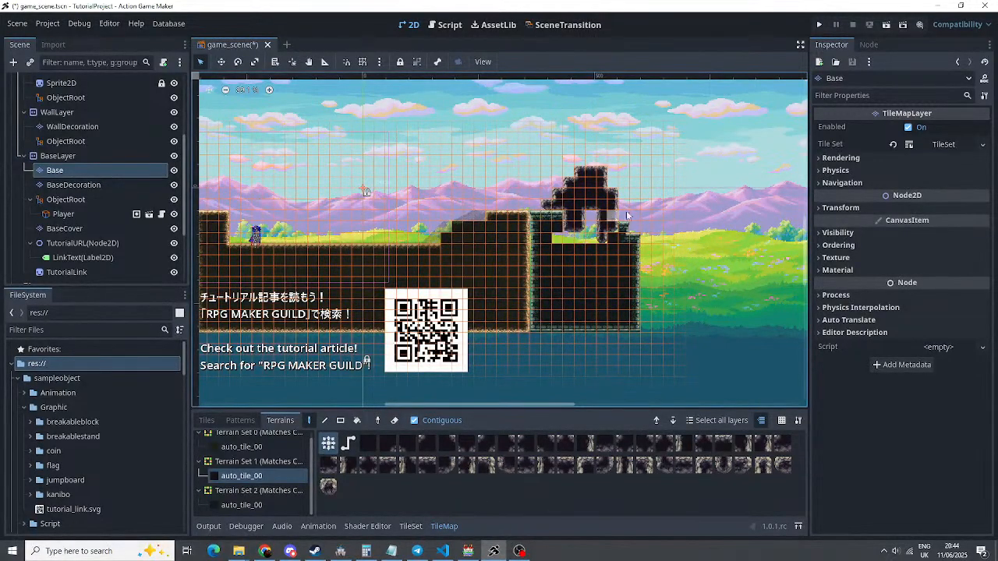
{"action": "key", "text": "ctrl+z"}
{"action": "key", "text": "ctrl+z"}
{"action": "key", "text": "ctrl+z"}
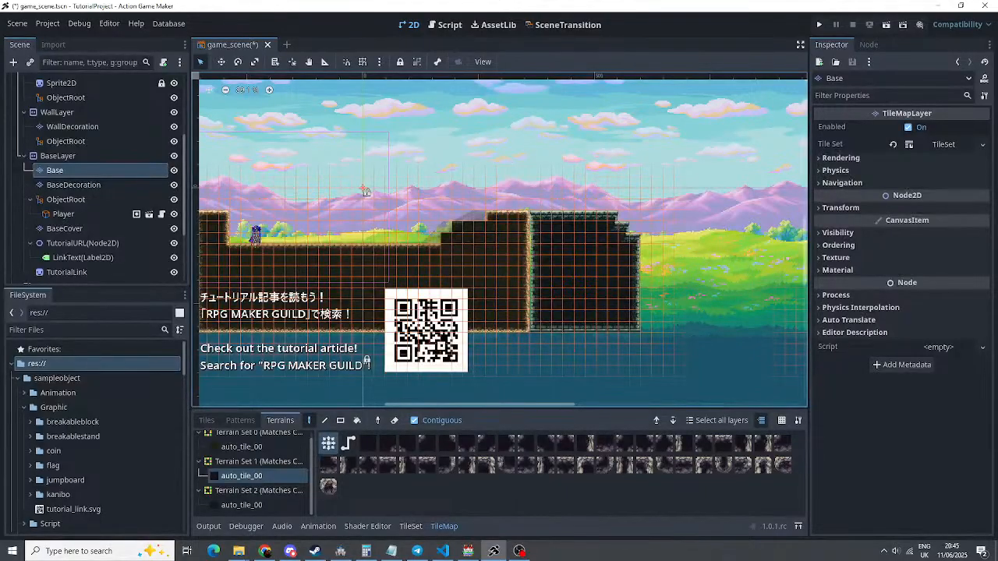
Select the BaseCover layer and paint Terrain Set 0 grass along the flat top of the new block
{"action": "left_click", "coordinate": [72, 230]}
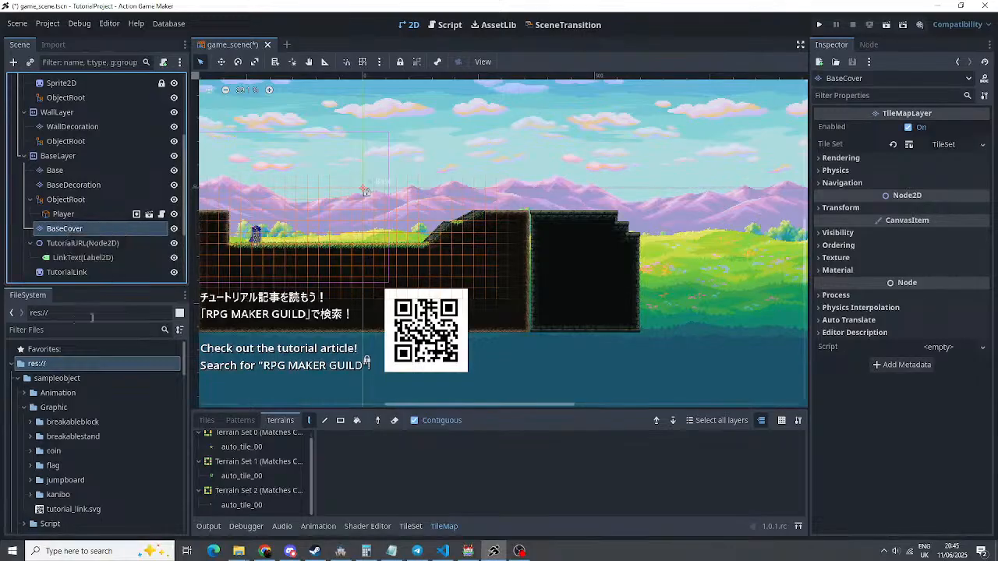
{"action": "left_click", "coordinate": [244, 459]}
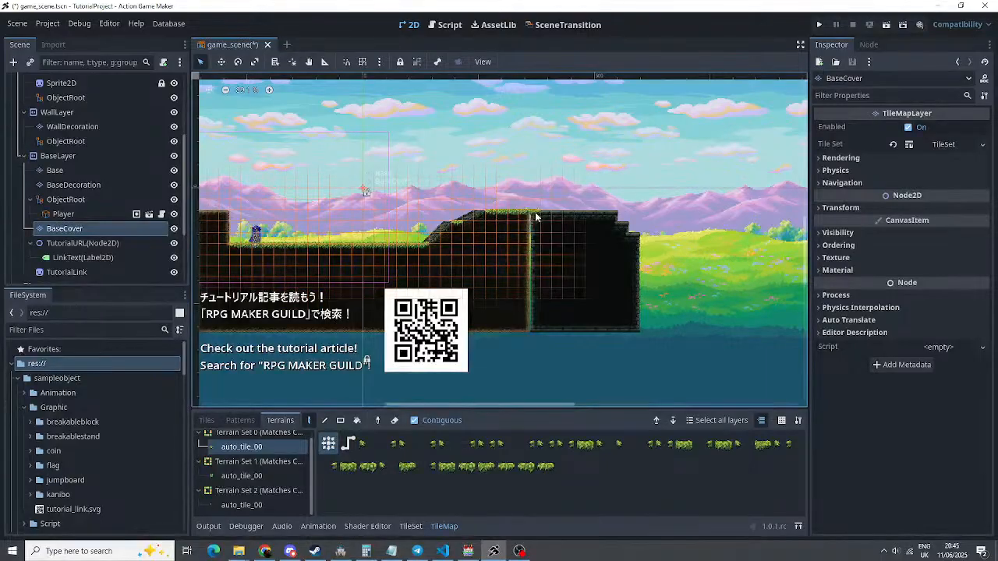
{"action": "mouse_move", "coordinate": [487, 201]}
{"action": "left_mouse_down"}
{"action": "mouse_move", "coordinate": [551, 201]}
{"action": "mouse_move", "coordinate": [590, 220]}
{"action": "mouse_move", "coordinate": [539, 216]}
{"action": "mouse_move", "coordinate": [616, 219]}
{"action": "left_mouse_up"}
{"action": "key", "text": "ctrl+z"}
{"action": "key", "text": "ctrl+z"}
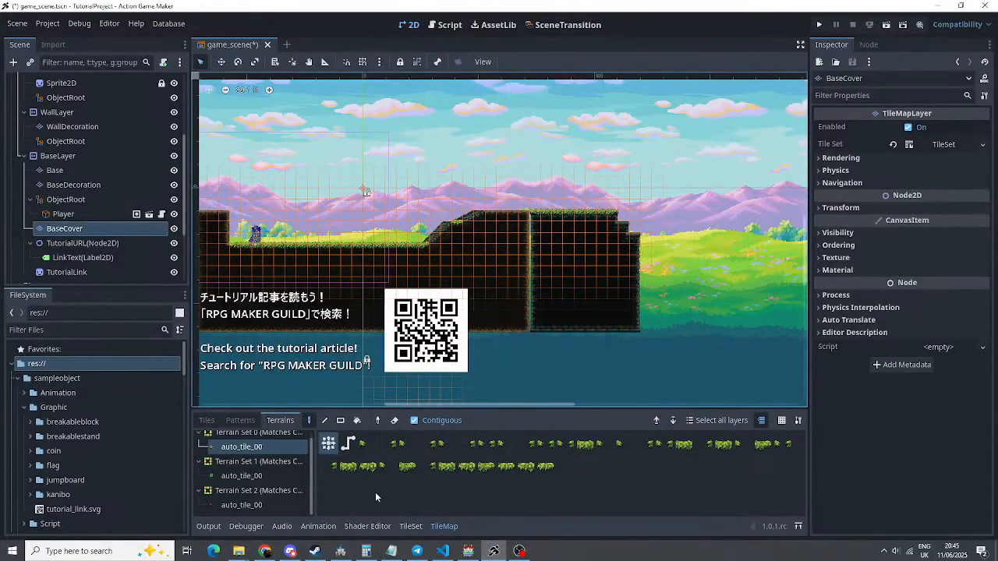
Cover the block's upper step with Terrain Set 1 grass and its lowest step with a Terrain Set 2 plant
{"action": "left_click", "coordinate": [242, 476]}
{"action": "left_click", "coordinate": [626, 226]}
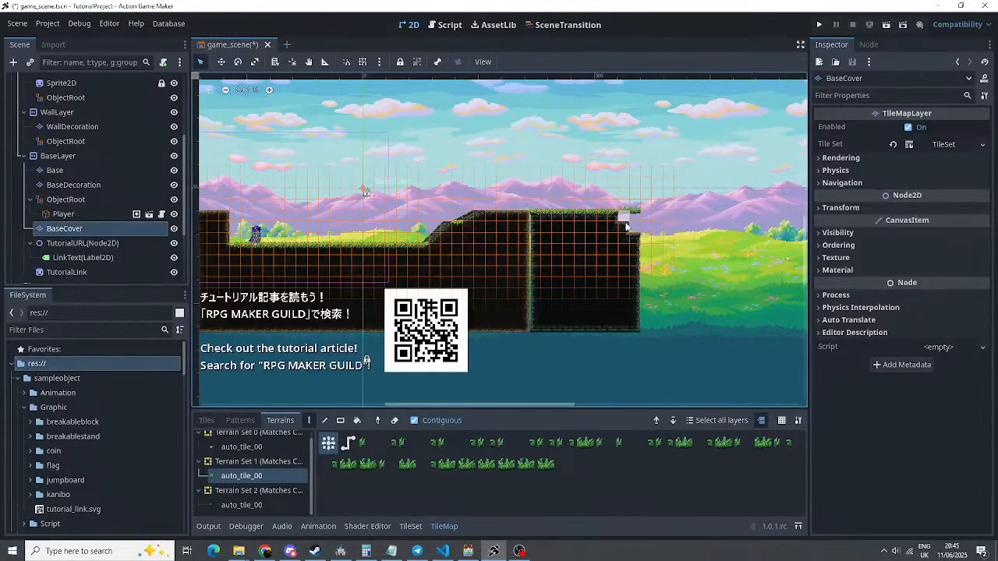
{"action": "left_click", "coordinate": [250, 505]}
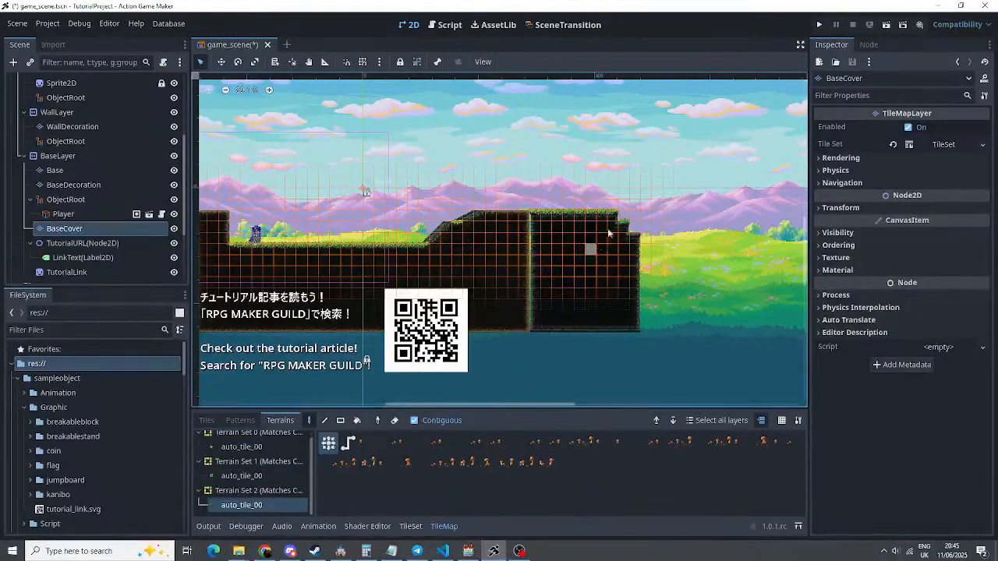
{"action": "left_click", "coordinate": [378, 233]}
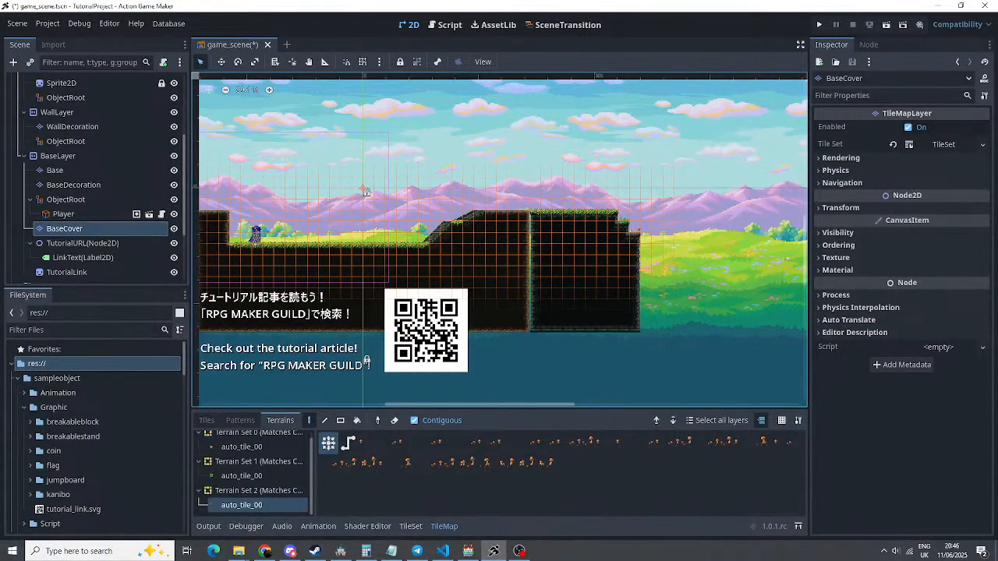
Look through the project's files and the scene tree, and select the Player node to view its properties
{"action": "scroll", "coordinate": [43, 440], "scroll_direction": "down", "scroll_amount": 3}
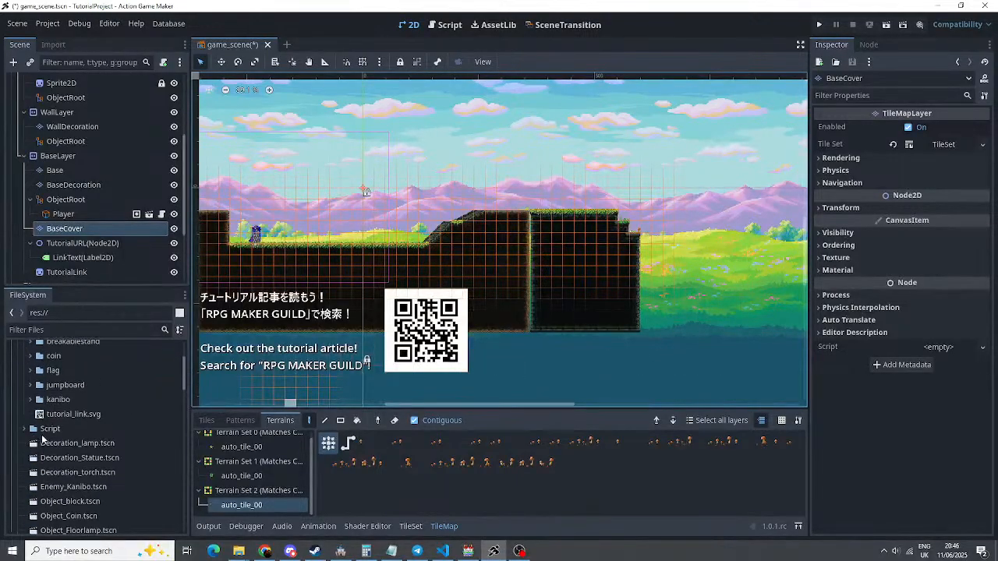
{"action": "scroll", "coordinate": [42, 441], "scroll_direction": "down", "scroll_amount": 15}
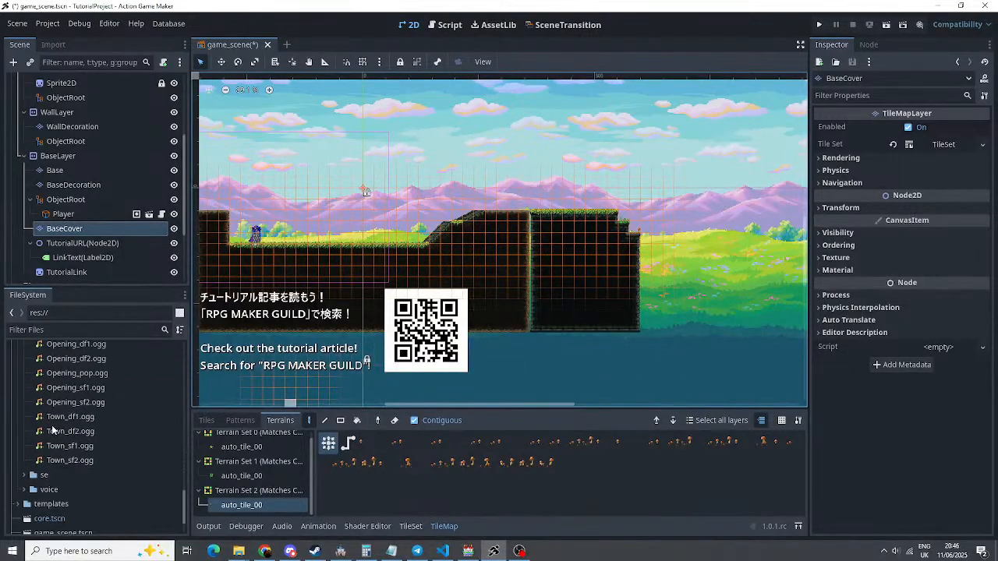
{"action": "scroll", "coordinate": [52, 425], "scroll_direction": "down", "scroll_amount": 2}
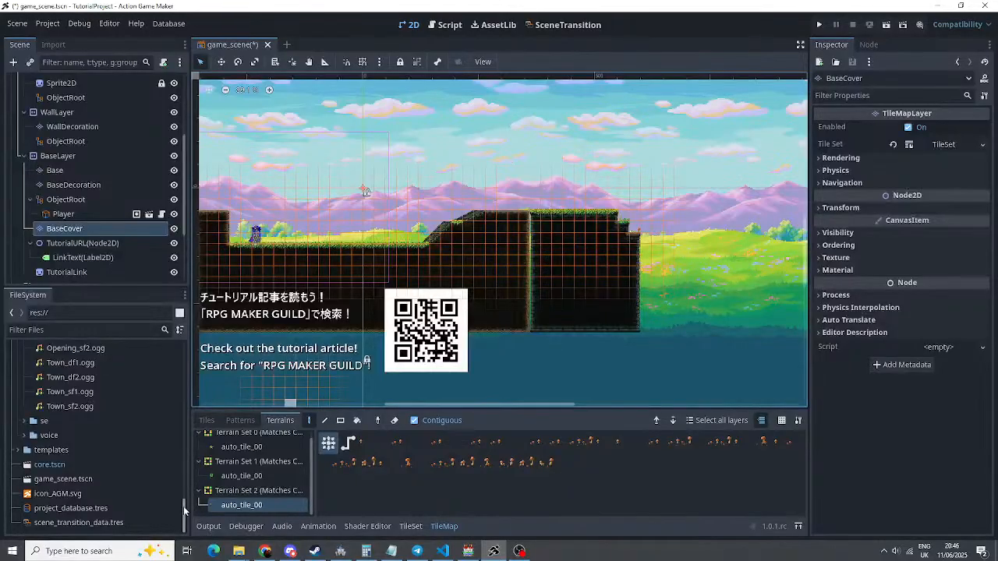
{"action": "left_click_drag", "start_coordinate": [183, 506], "coordinate": [185, 349]}
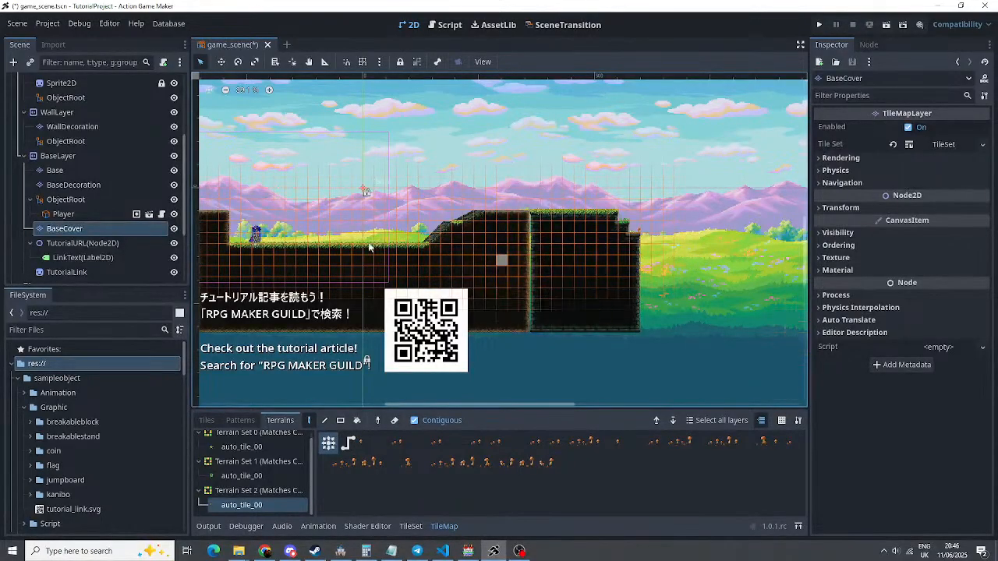
{"action": "scroll", "coordinate": [83, 170], "scroll_direction": "down", "scroll_amount": 3}
{"action": "scroll", "coordinate": [97, 161], "scroll_direction": "up", "scroll_amount": 5}
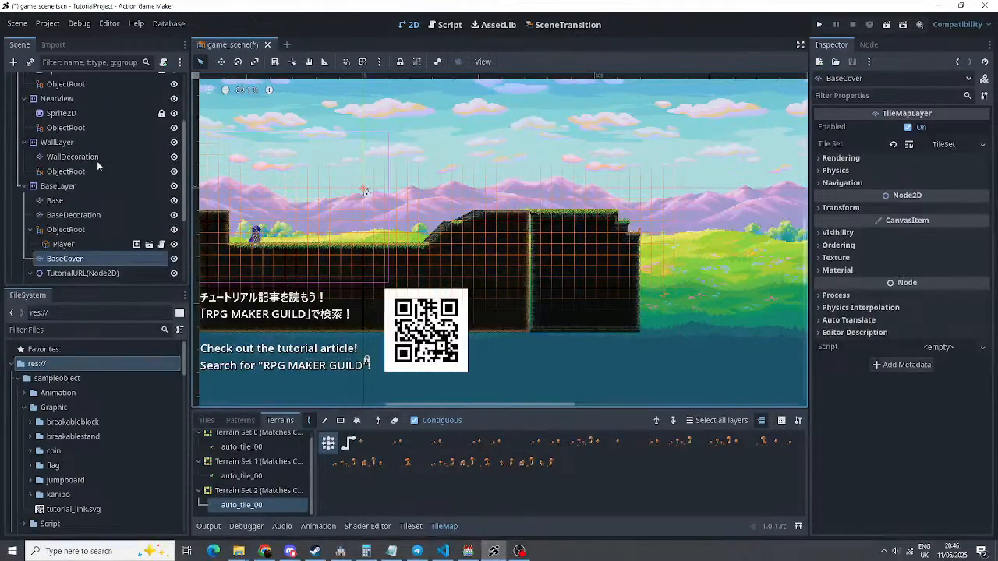
{"action": "left_click", "coordinate": [74, 140]}
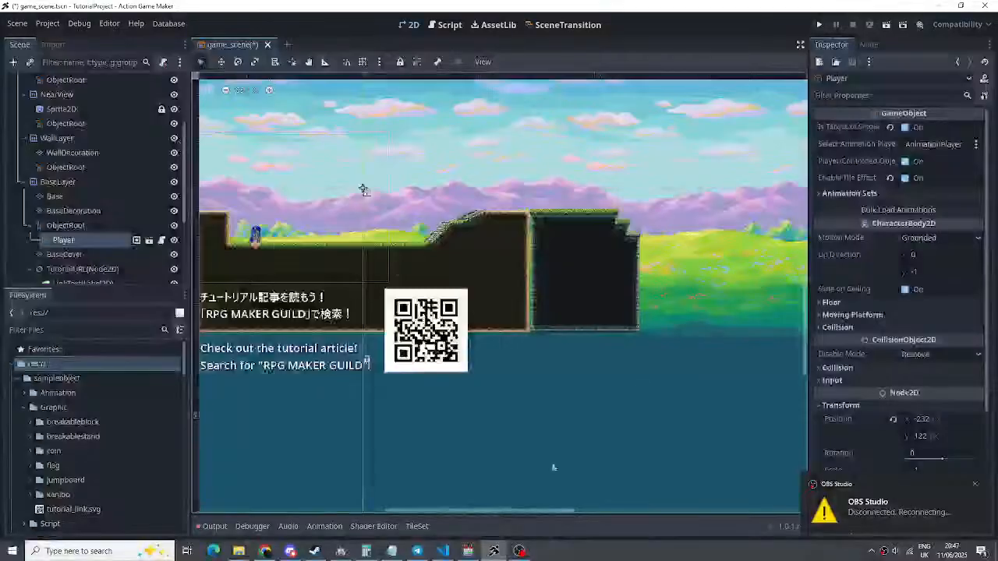
Switch to OBS Studio to check the stream's connection status, and return to Action Game Maker
{"action": "left_click", "coordinate": [519, 551]}
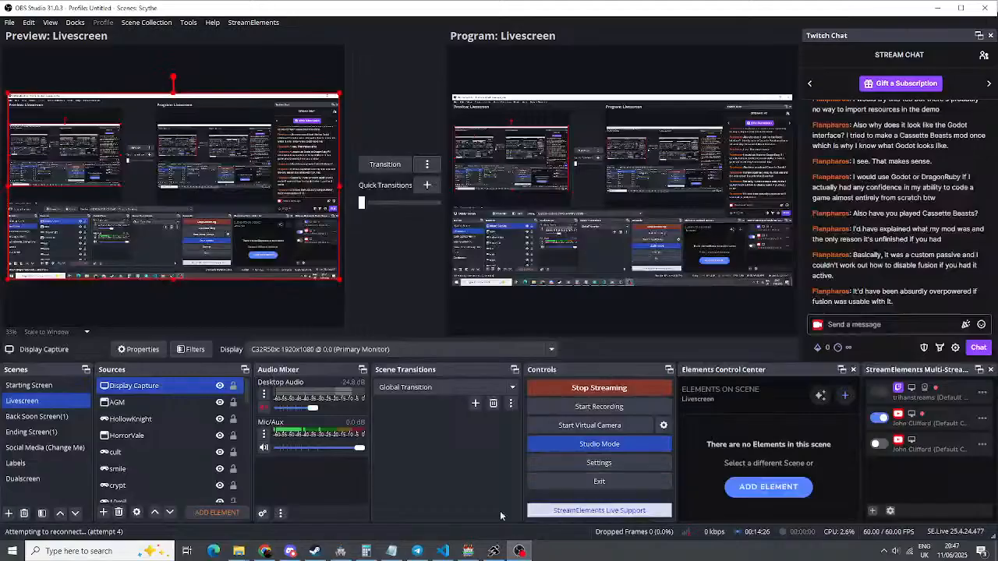
{"action": "left_click", "coordinate": [493, 552]}
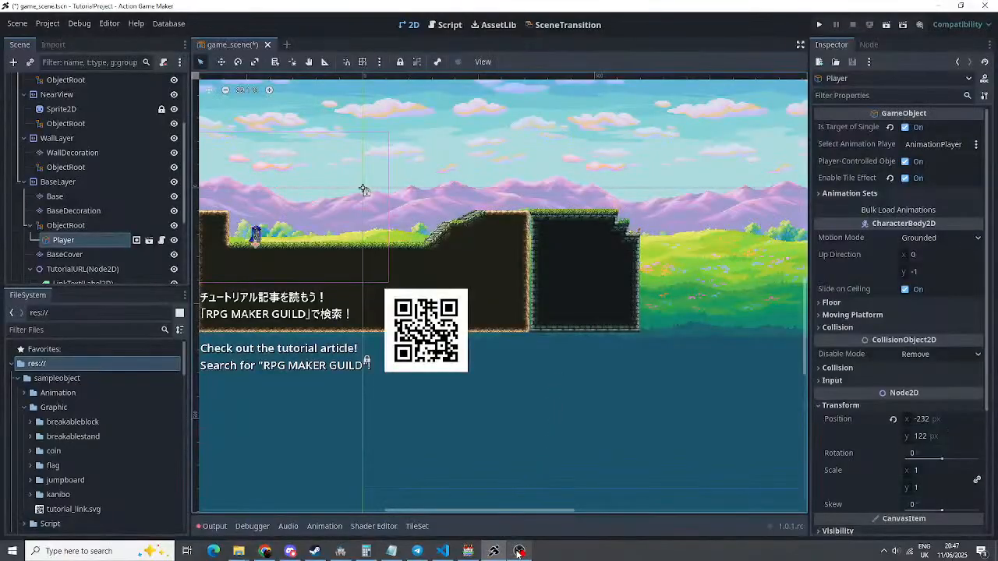
{"action": "mouse_move", "coordinate": [520, 551]}
{"action": "left_click", "coordinate": [515, 519]}
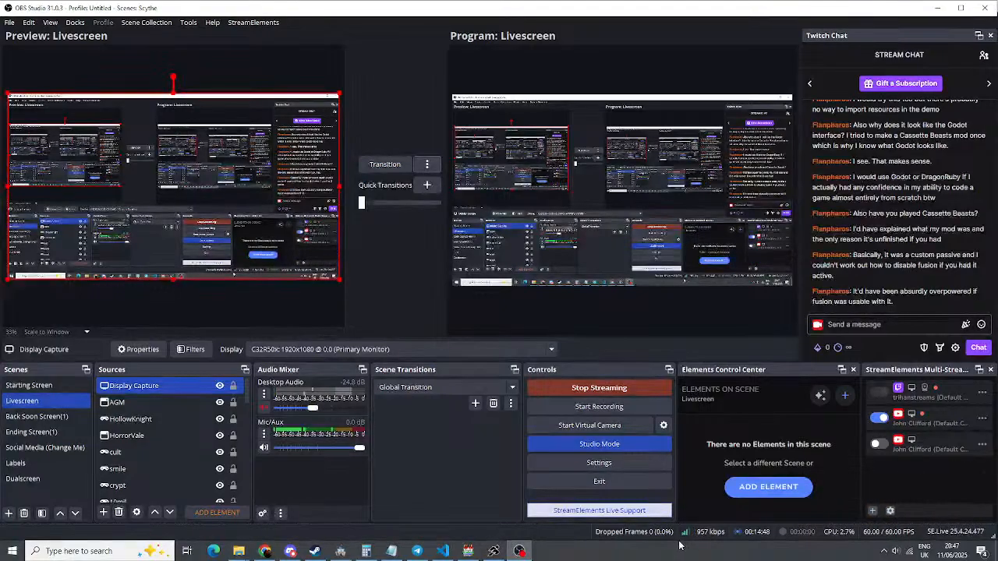
{"action": "mouse_move", "coordinate": [494, 551]}
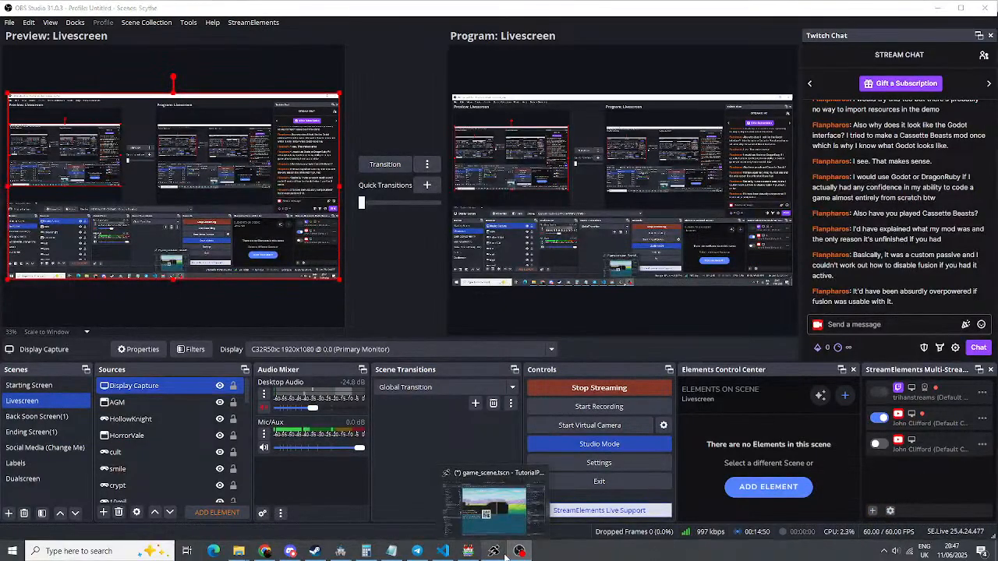
{"action": "left_click", "coordinate": [491, 499]}
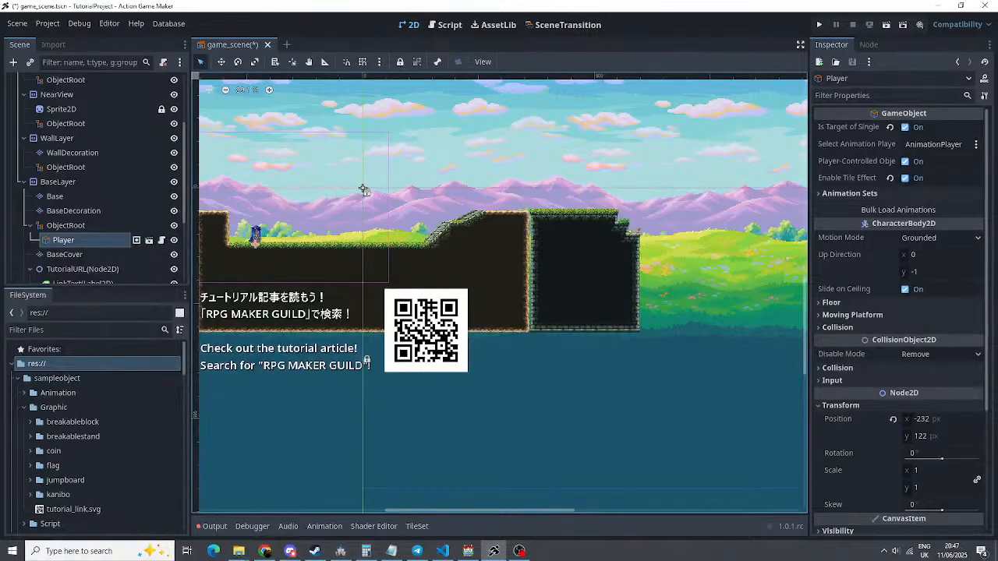
{"action": "key", "text": "alt+Tab"}
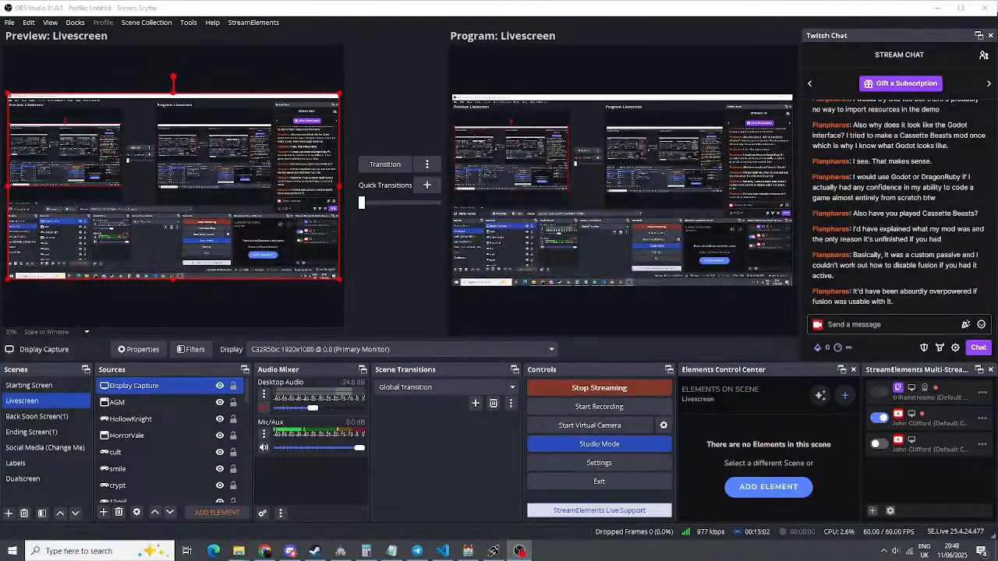
{"action": "left_click", "coordinate": [493, 551]}
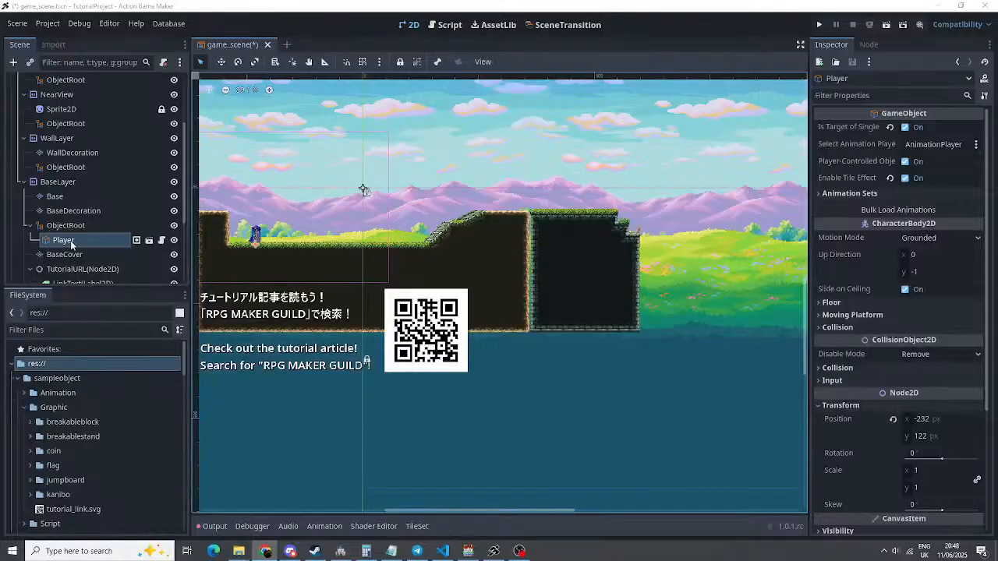
Place Object_Coin.tscn from the sampleobject folder in the level, just above the grass ahead of the player
{"action": "scroll", "coordinate": [61, 458], "scroll_direction": "down", "scroll_amount": 5}
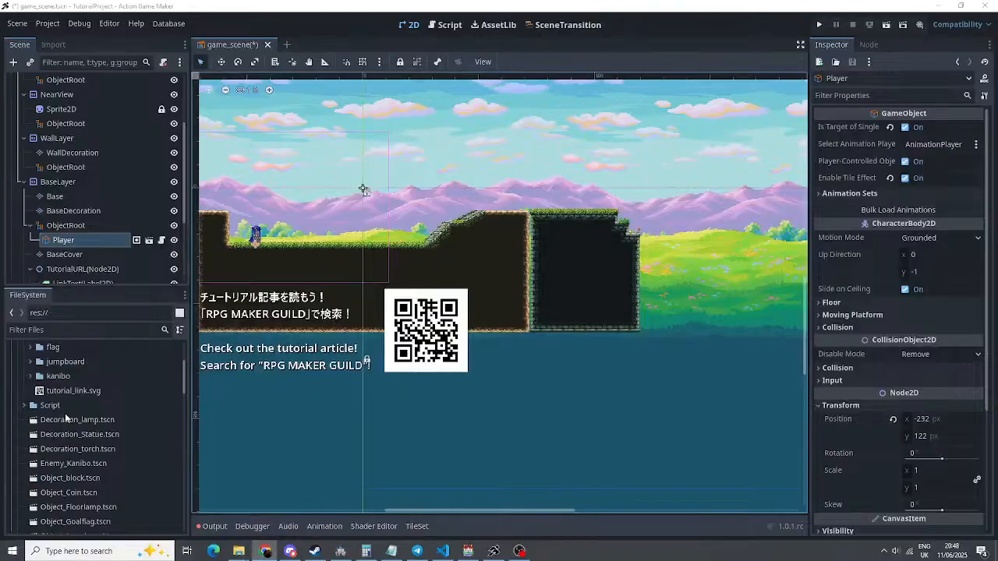
{"action": "scroll", "coordinate": [60, 386], "scroll_direction": "down", "scroll_amount": 1}
{"action": "left_click_drag", "start_coordinate": [63, 398], "coordinate": [302, 231]}
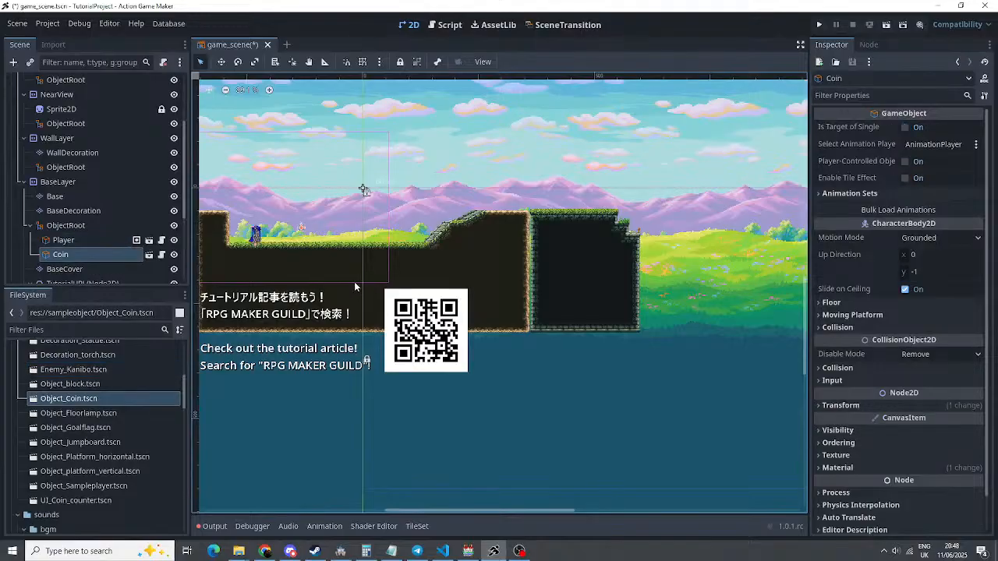
{"action": "scroll", "coordinate": [304, 265], "scroll_direction": "up", "scroll_amount": 5}
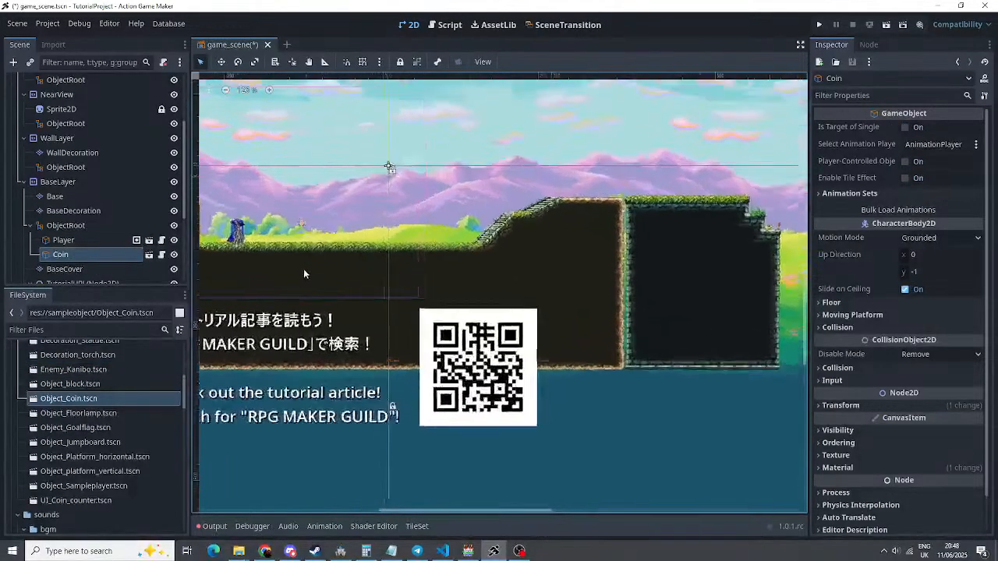
{"action": "scroll", "coordinate": [431, 274], "scroll_direction": "up", "scroll_amount": 6}
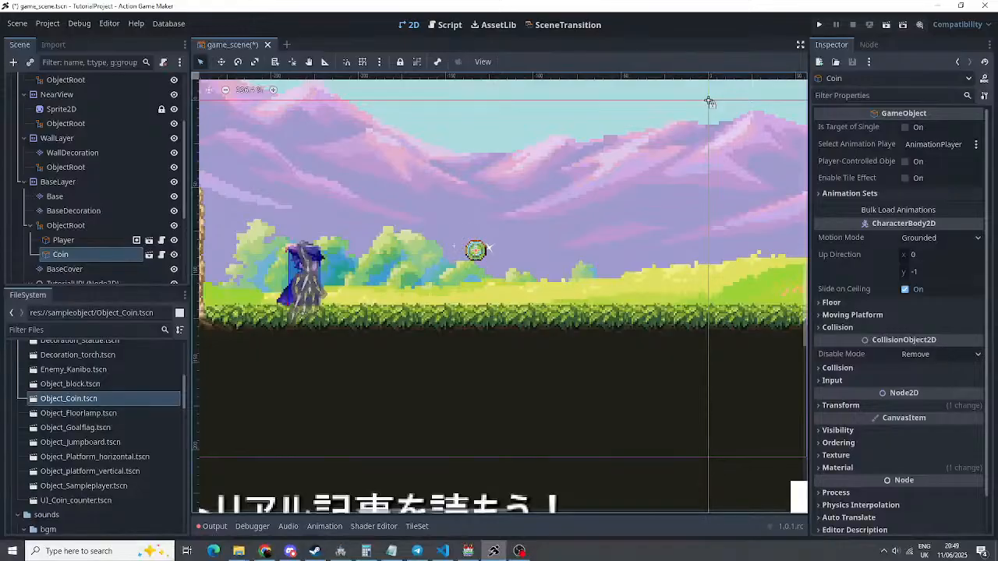
Play-test the project by walking the player back and forth to collect the coin, and stop the run
{"action": "left_click", "coordinate": [819, 24]}
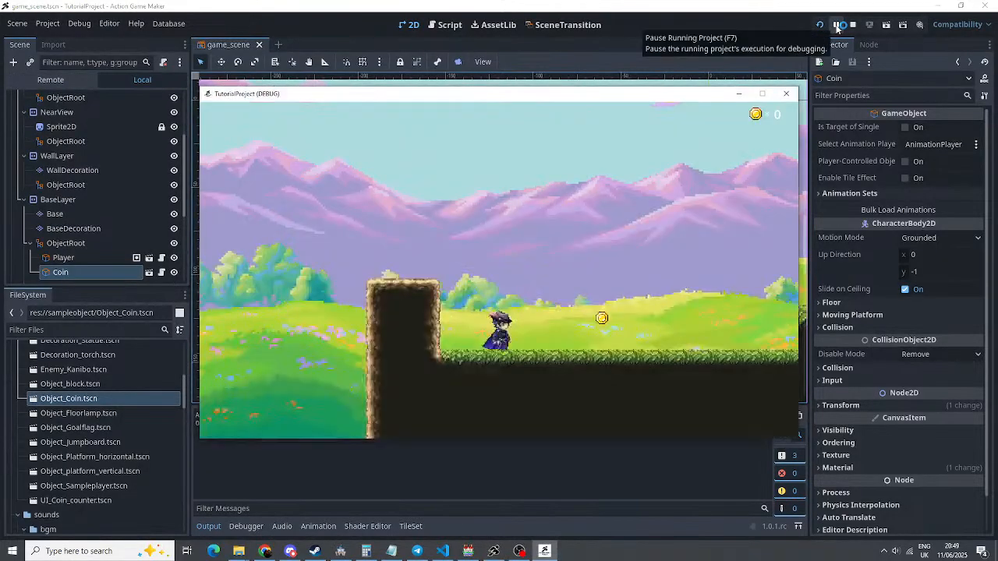
{"action": "key", "text": "Right"}
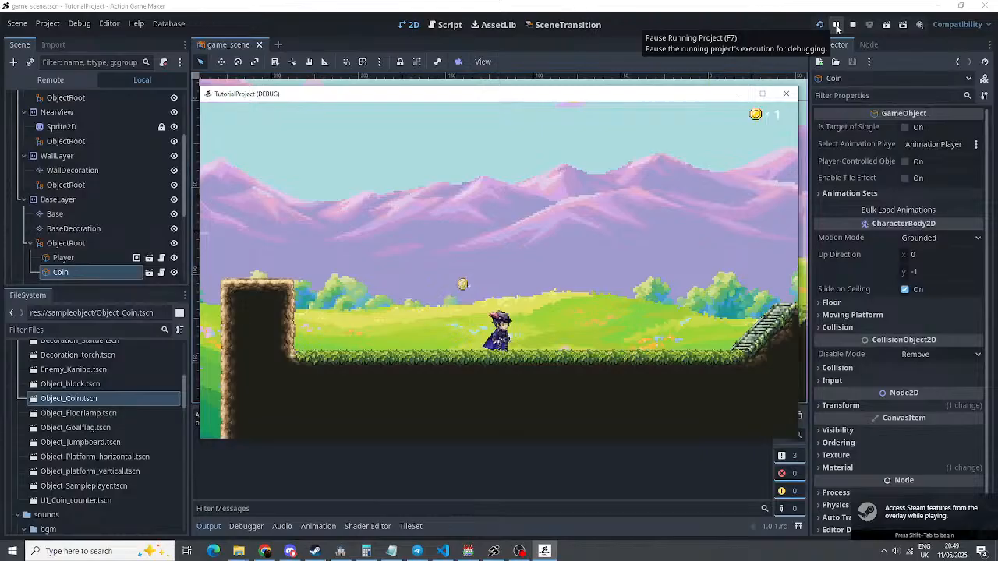
{"action": "key", "text": "Left"}
{"action": "key", "text": "Right"}
{"action": "key", "text": "Left"}
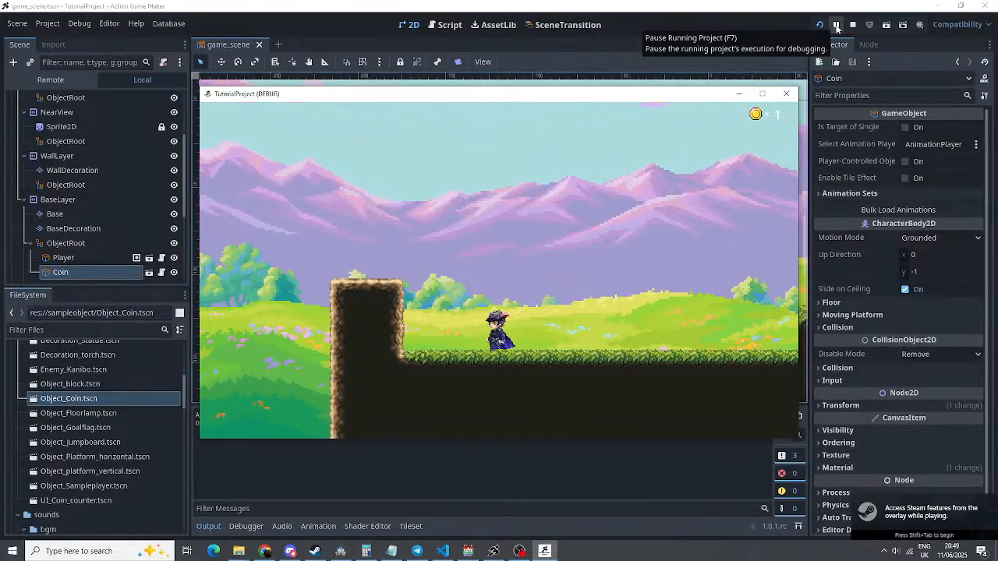
{"action": "key", "text": "Right"}
{"action": "key", "text": "Left"}
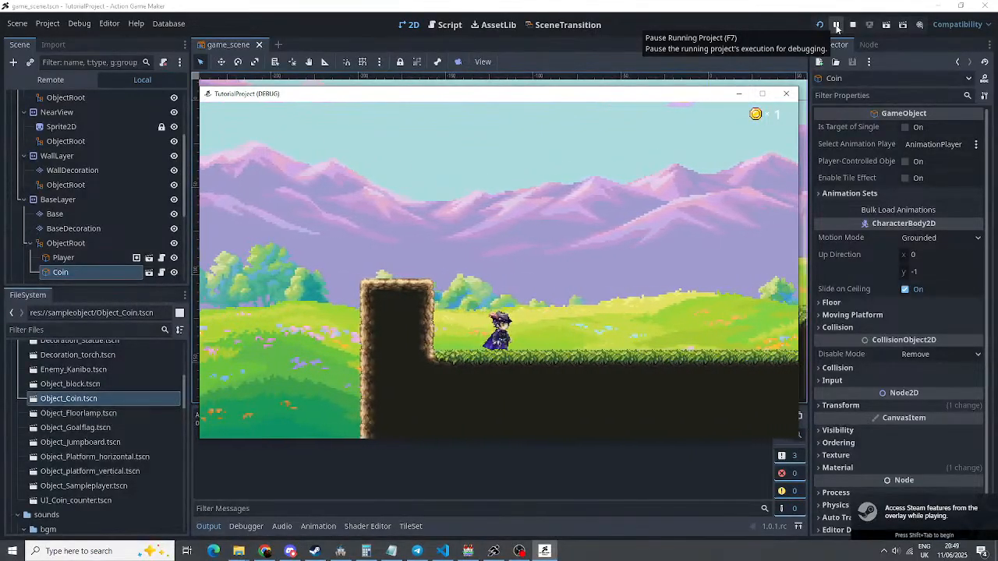
{"action": "left_click", "coordinate": [854, 25]}
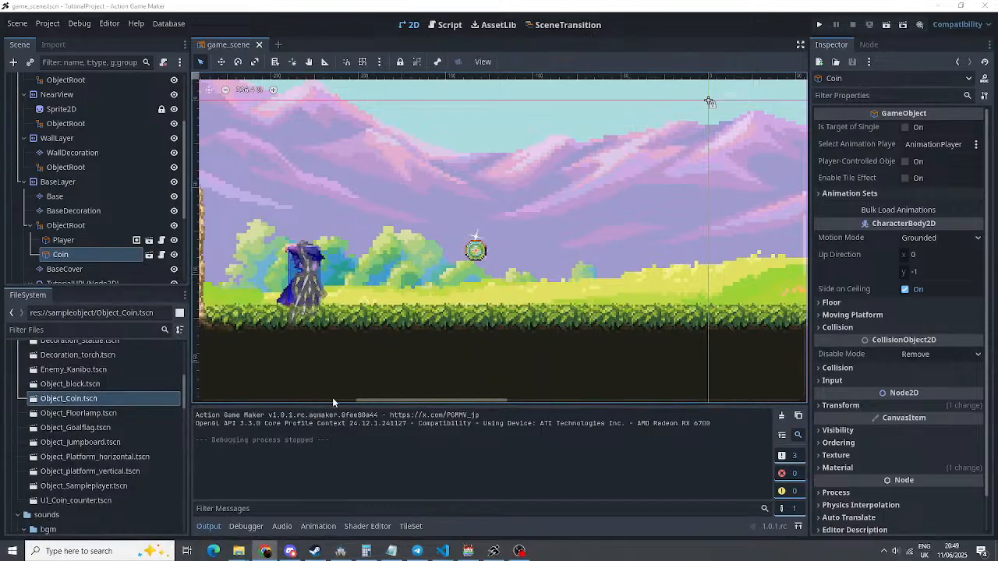
Place Decoration_lamp, Decoration_Statue, Decoration_torch and Enemy_Kanibo from sampleobject in the level: lamp above the player, statue beyond the coin, enemy beneath the torch
{"action": "scroll", "coordinate": [92, 408], "scroll_direction": "up", "scroll_amount": 2}
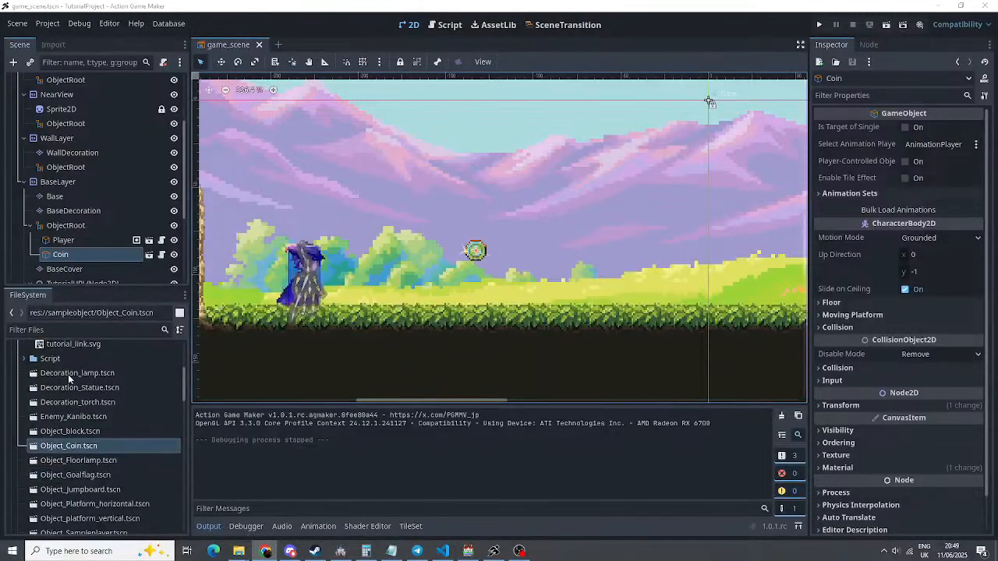
{"action": "left_click_drag", "start_coordinate": [68, 374], "coordinate": [256, 228]}
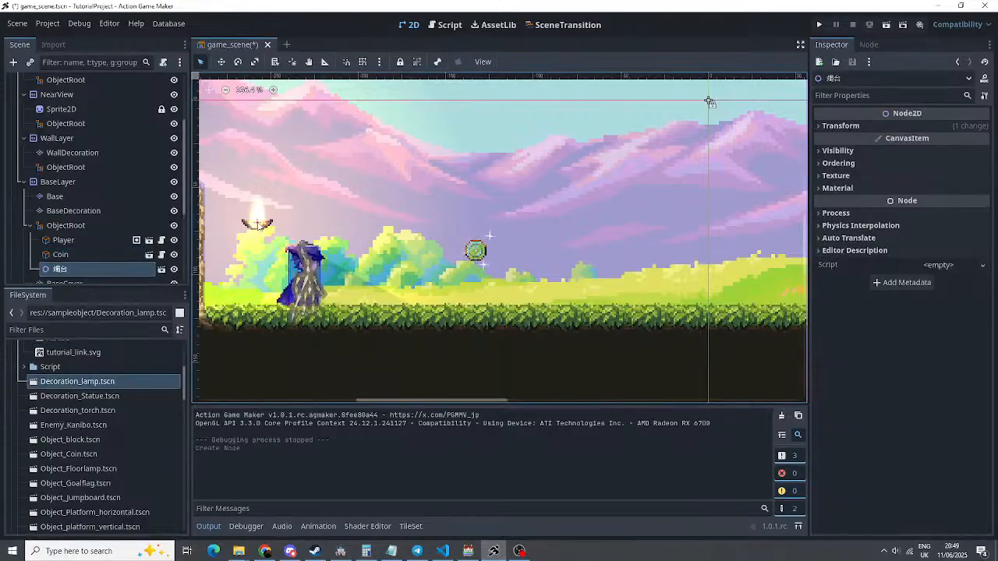
{"action": "left_click_drag", "start_coordinate": [74, 396], "coordinate": [579, 312]}
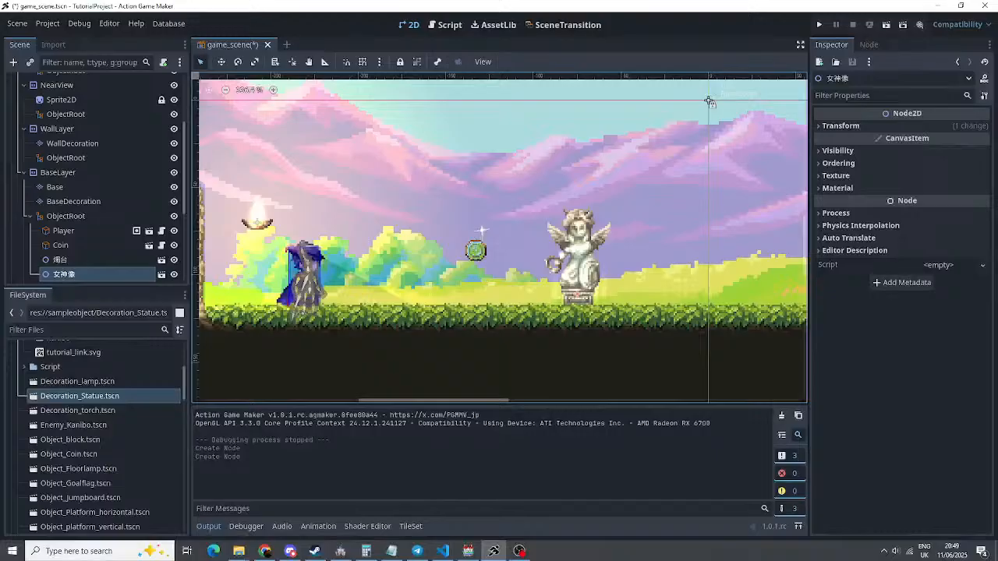
{"action": "left_click_drag", "start_coordinate": [78, 411], "coordinate": [754, 214]}
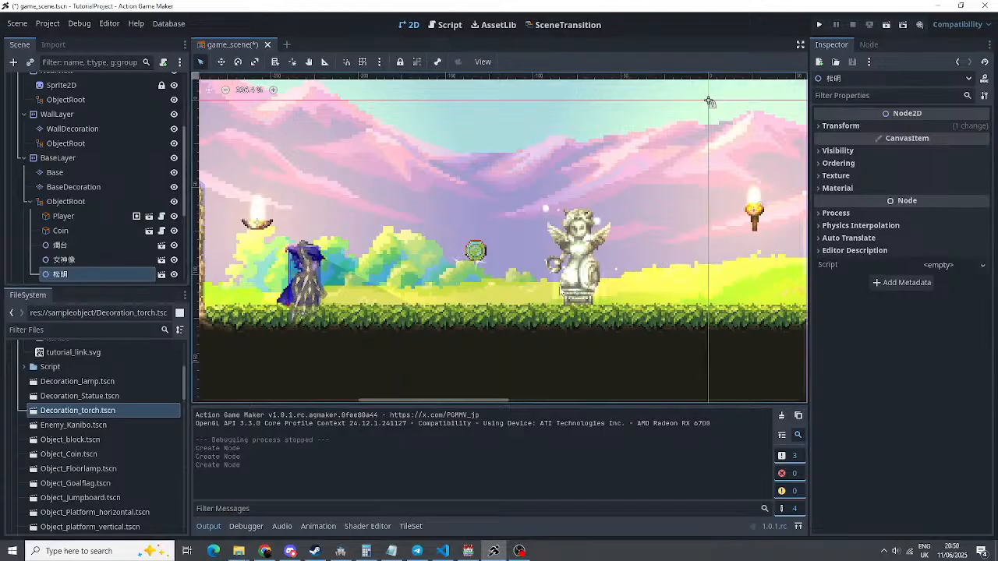
{"action": "left_click_drag", "start_coordinate": [86, 425], "coordinate": [727, 278]}
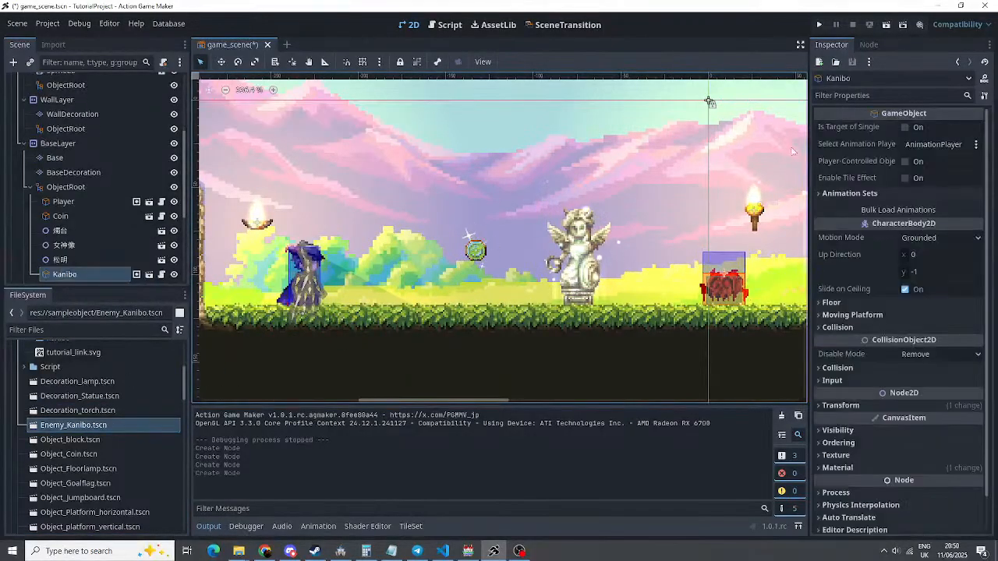
Play-test the level by collecting the coin and attacking the Kanibo enemy beside the statue
{"action": "left_click", "coordinate": [820, 26]}
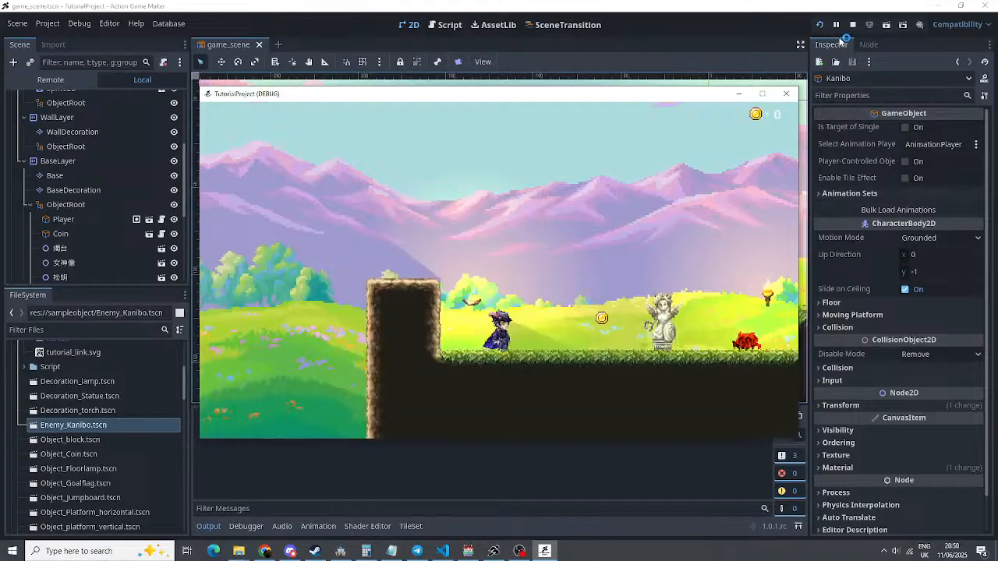
{"action": "key", "text": "Right"}
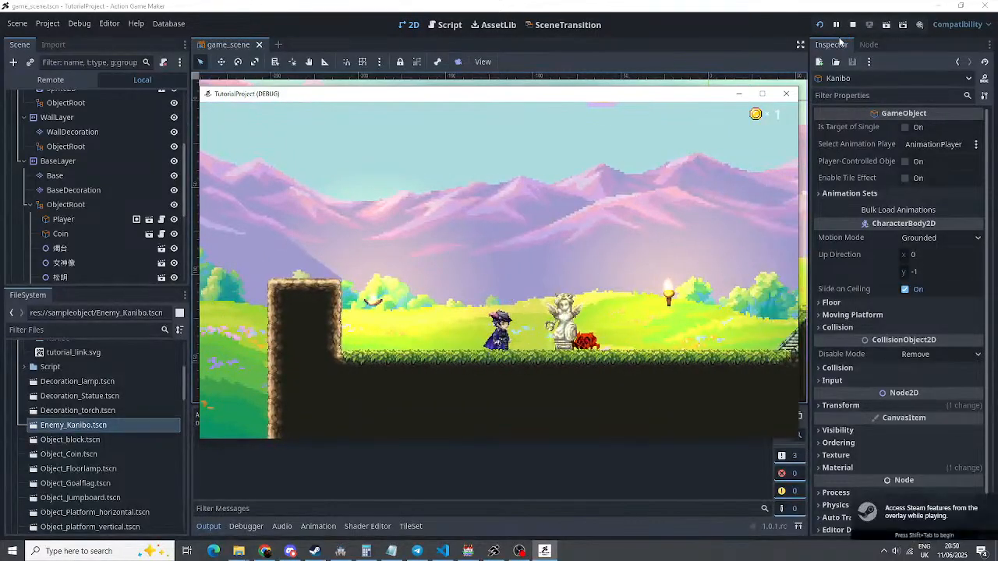
{"action": "key", "text": "Left"}
{"action": "key", "text": "Right"}
{"action": "key", "text": "space"}
{"action": "key", "text": "Right"}
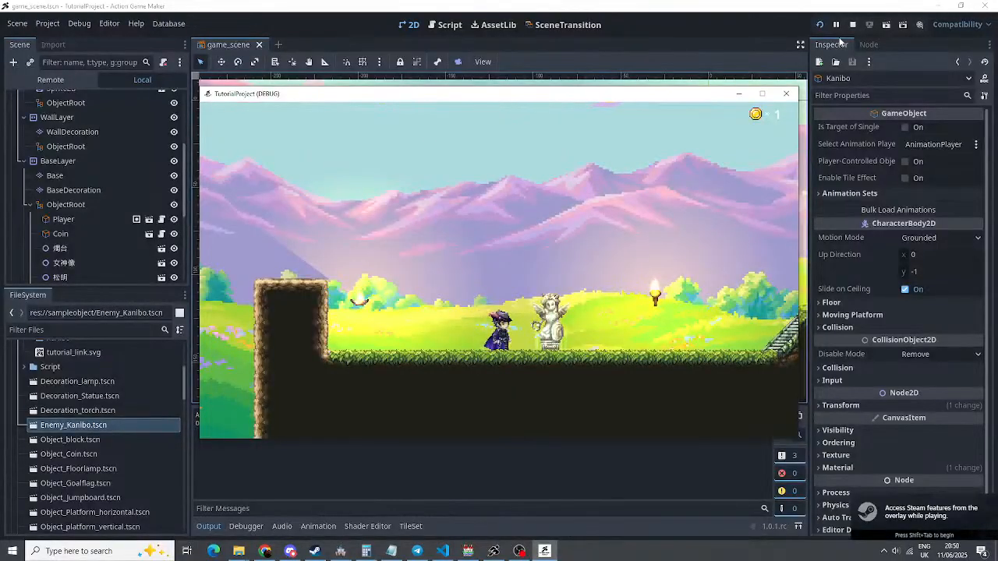
Explore the running level by walking and jumping past the statue, up the stairs and back, and stop the run
{"action": "key", "text": "Right"}
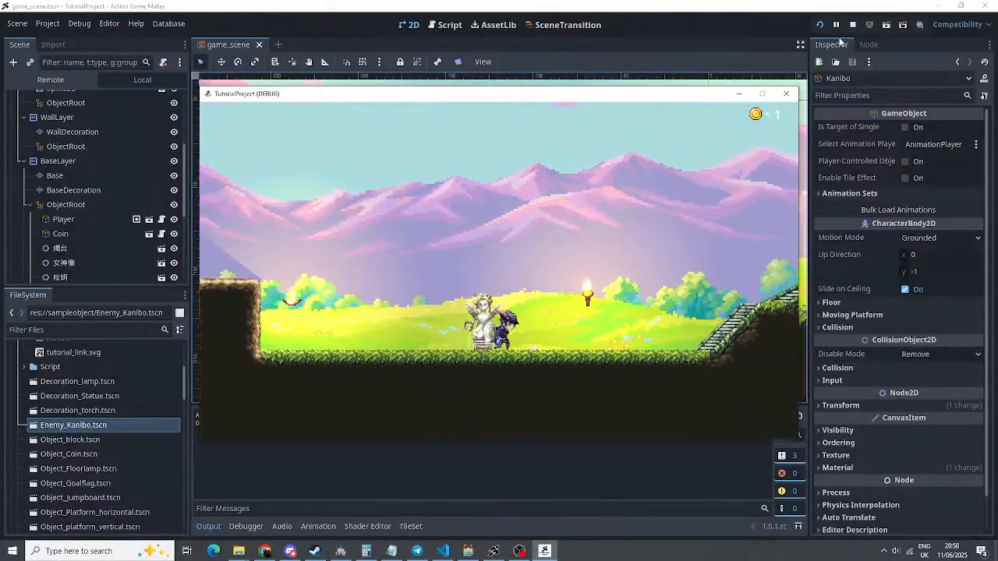
{"action": "key", "text": "space"}
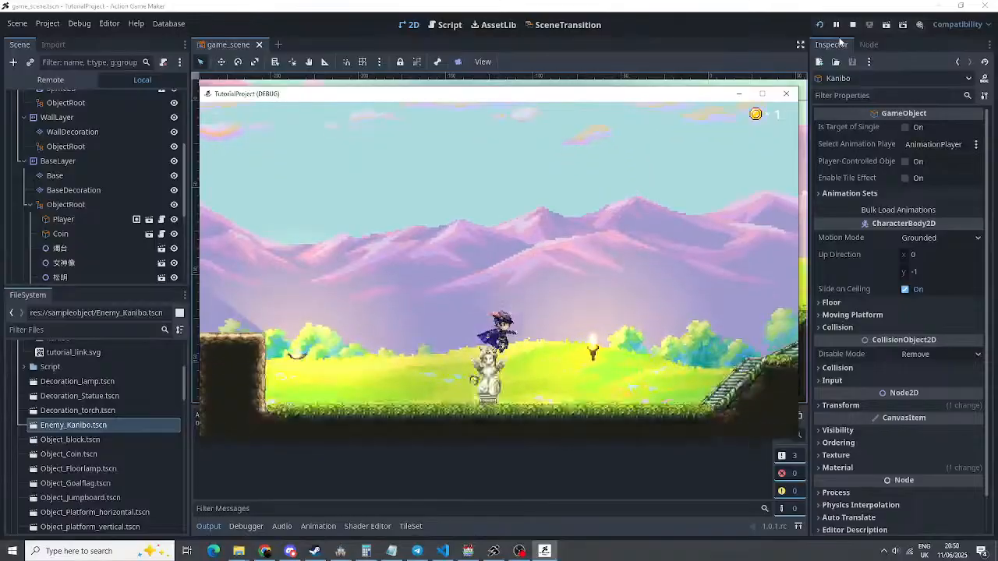
{"action": "key", "text": "Left"}
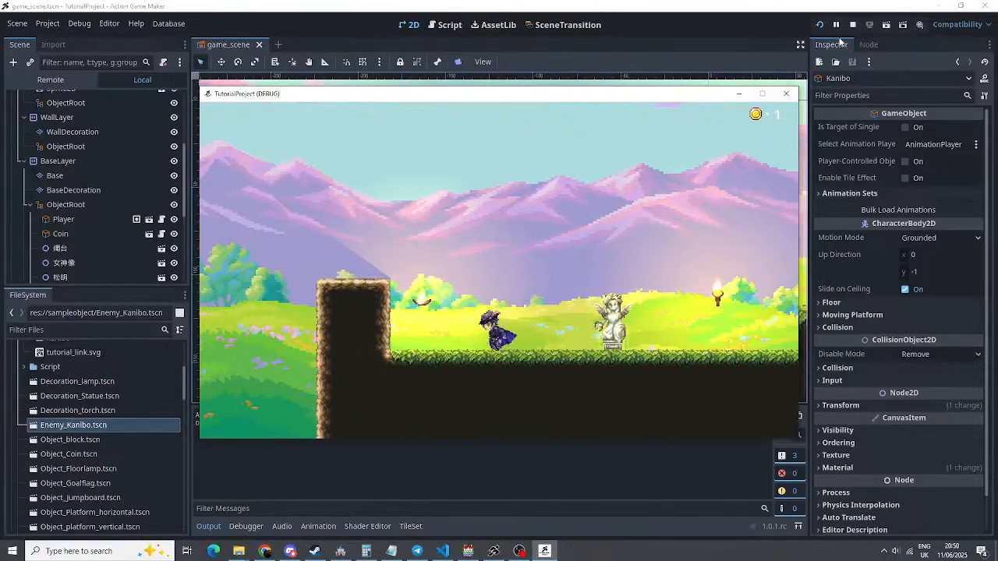
{"action": "key", "text": "space"}
{"action": "key", "text": "Right"}
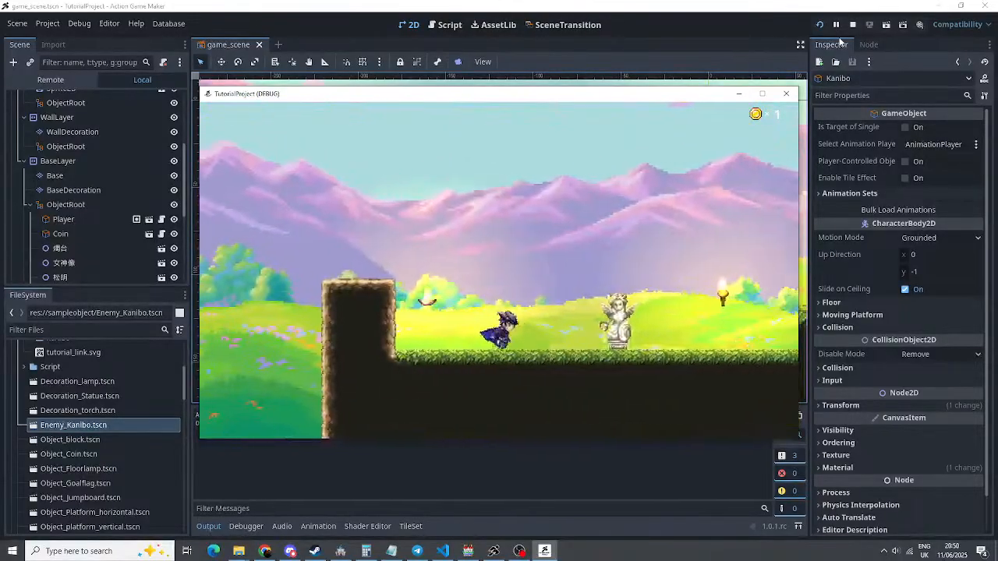
{"action": "key", "text": "Right"}
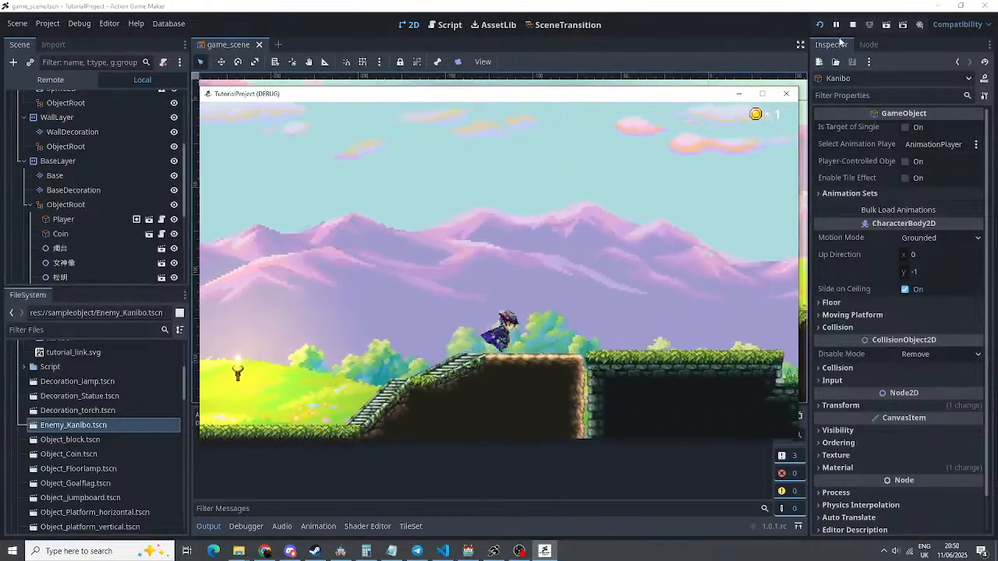
{"action": "key", "text": "space"}
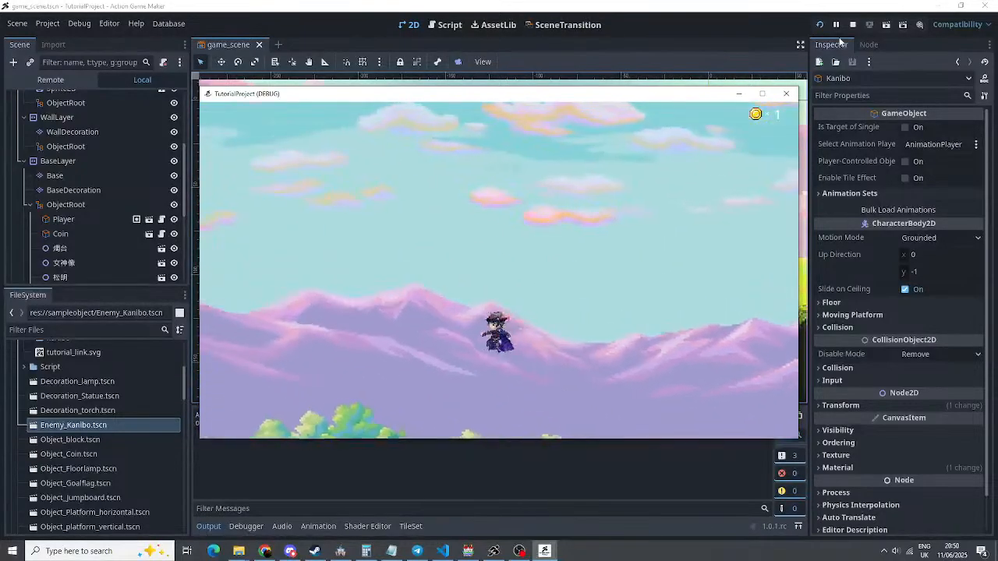
{"action": "key", "text": "Left"}
{"action": "key", "text": "Left"}
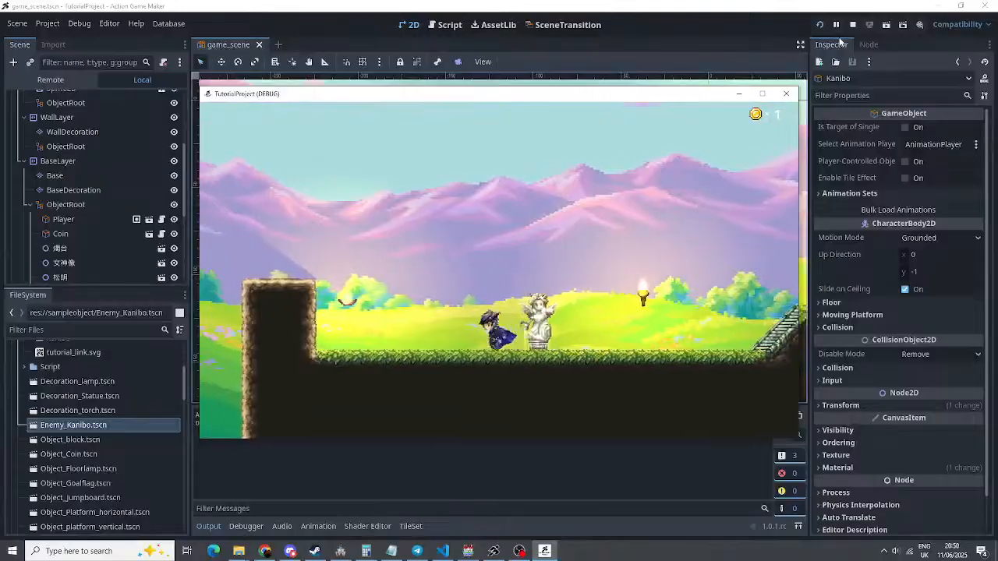
{"action": "left_click", "coordinate": [853, 24]}
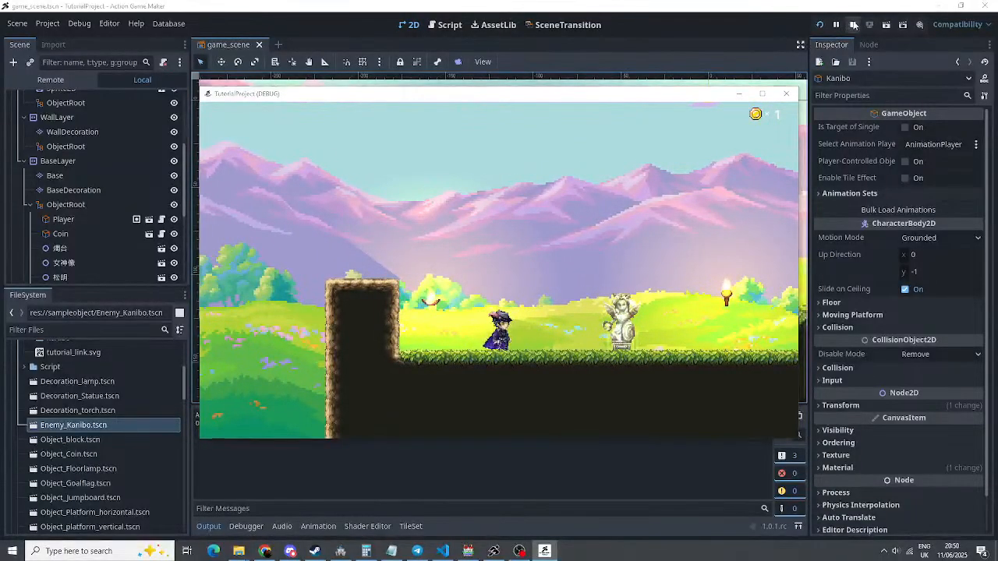
Place Object_block.tscn between the player and the coin, raise it above the player's height, and save the scene
{"action": "left_click_drag", "start_coordinate": [86, 442], "coordinate": [407, 268]}
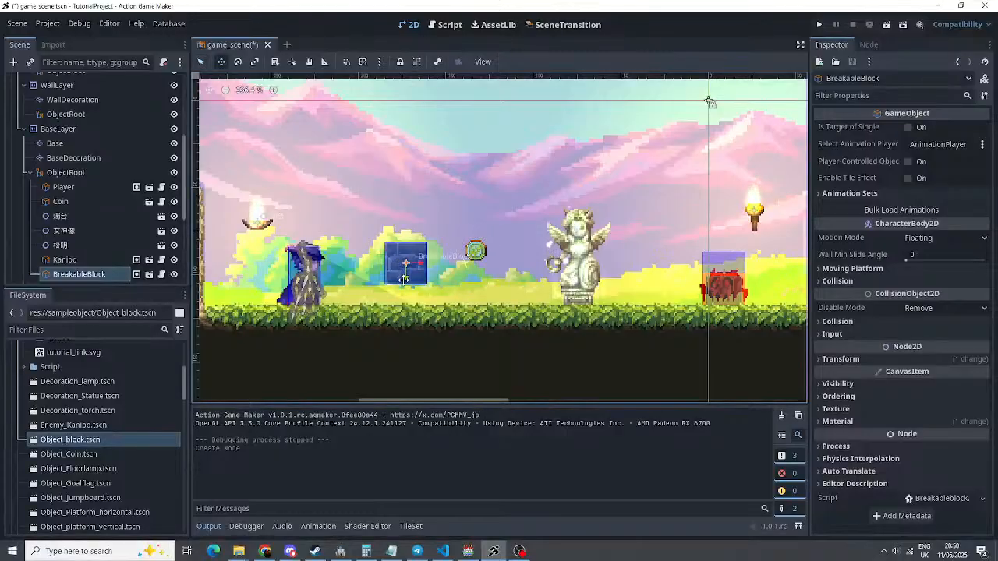
{"action": "left_click_drag", "start_coordinate": [404, 265], "coordinate": [405, 198]}
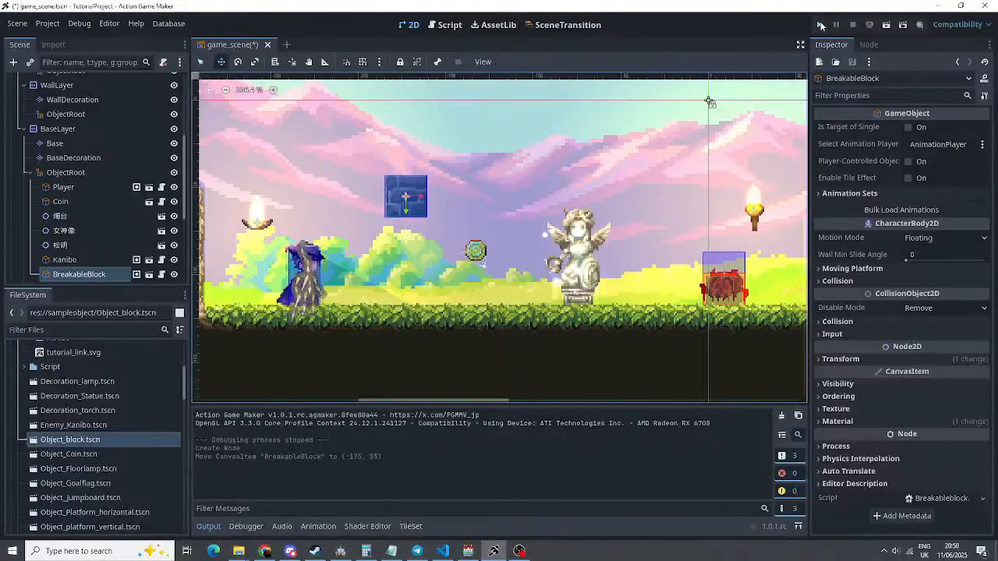
{"action": "key", "text": "ctrl+s"}
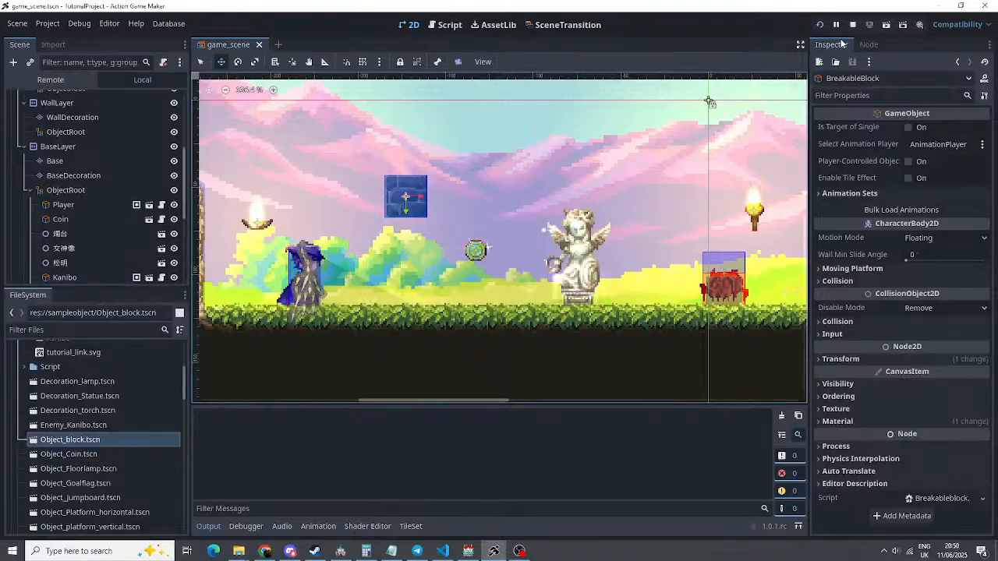
Play-test the breakable block by jumping into it from below, collect a coin, and stop the run
{"action": "key", "text": "Right"}
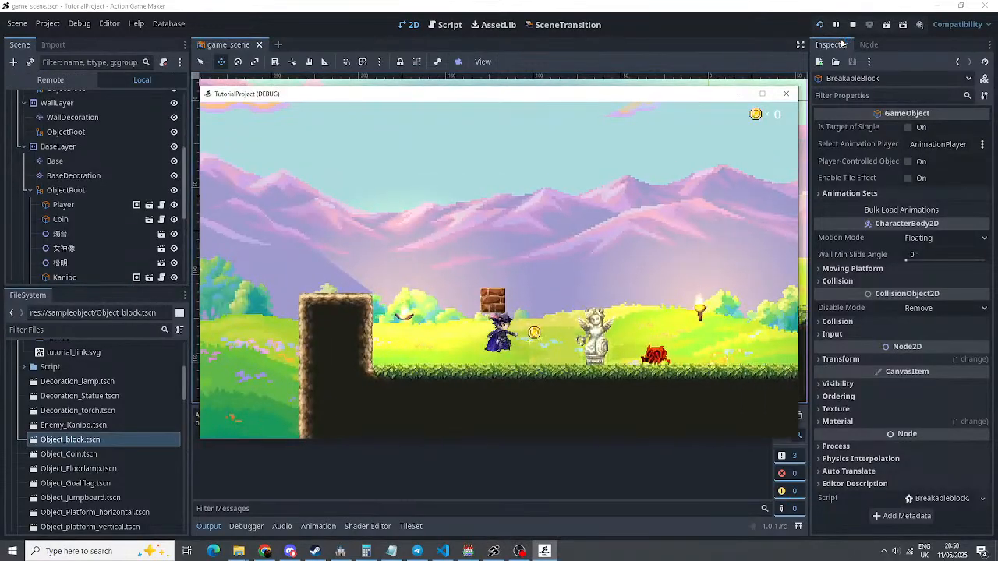
{"action": "key", "text": "Right"}
{"action": "key", "text": "space"}
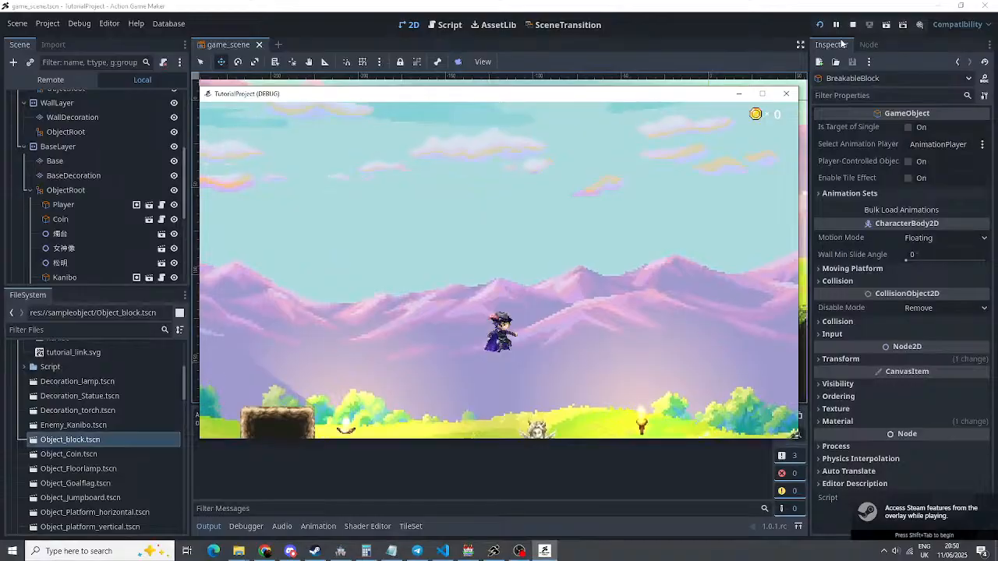
{"action": "key", "text": "Left"}
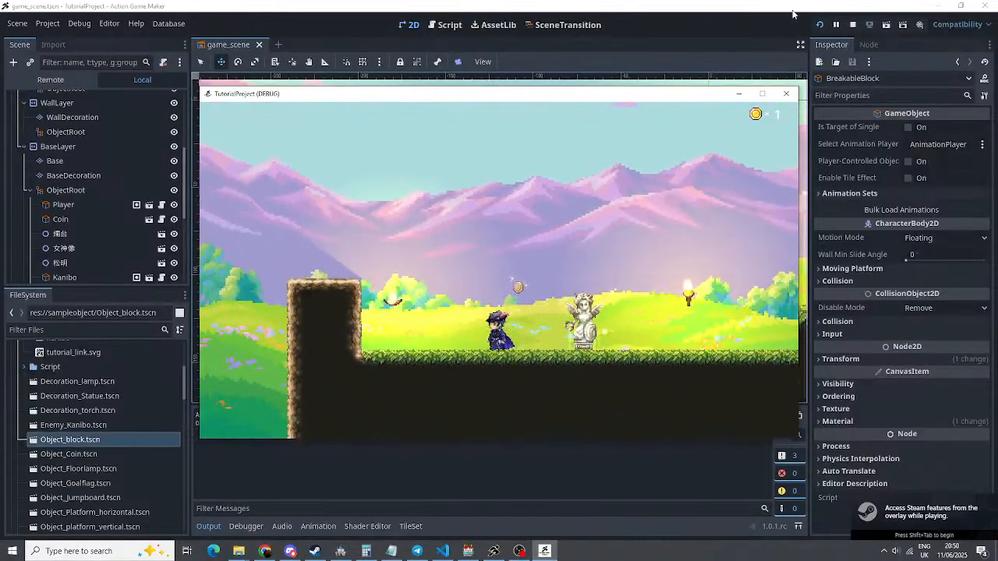
{"action": "left_click", "coordinate": [852, 24]}
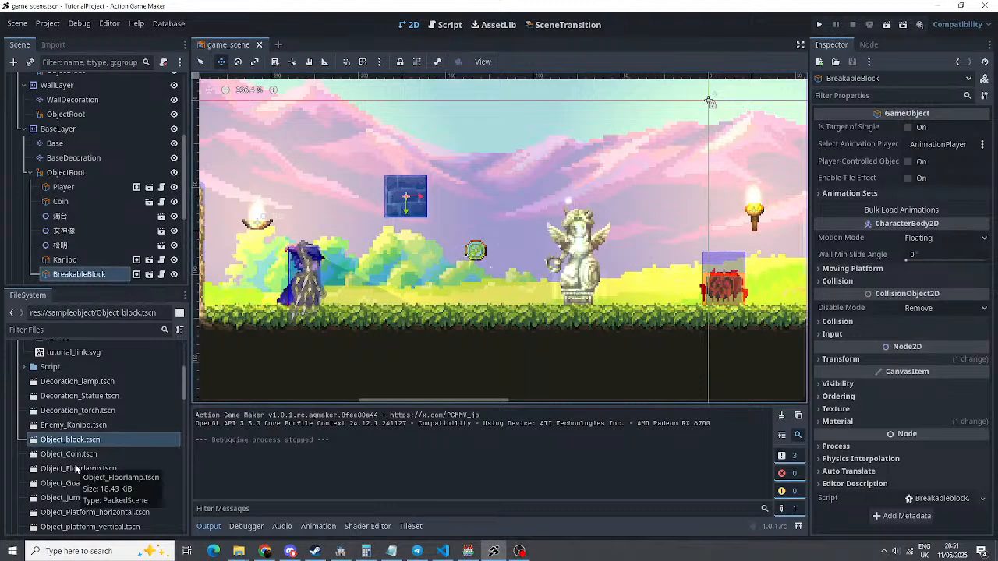
Place Object_Floorlamp.tscn on the grass between the coin and the statue, and play-test the level with jumps and attacks
{"action": "left_click_drag", "start_coordinate": [74, 470], "coordinate": [518, 303]}
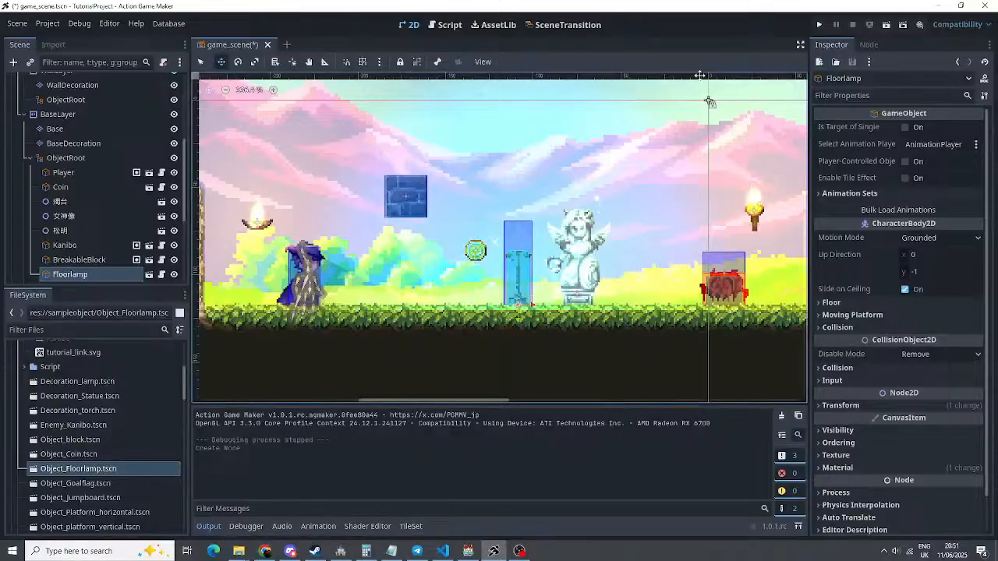
{"action": "left_click", "coordinate": [818, 24]}
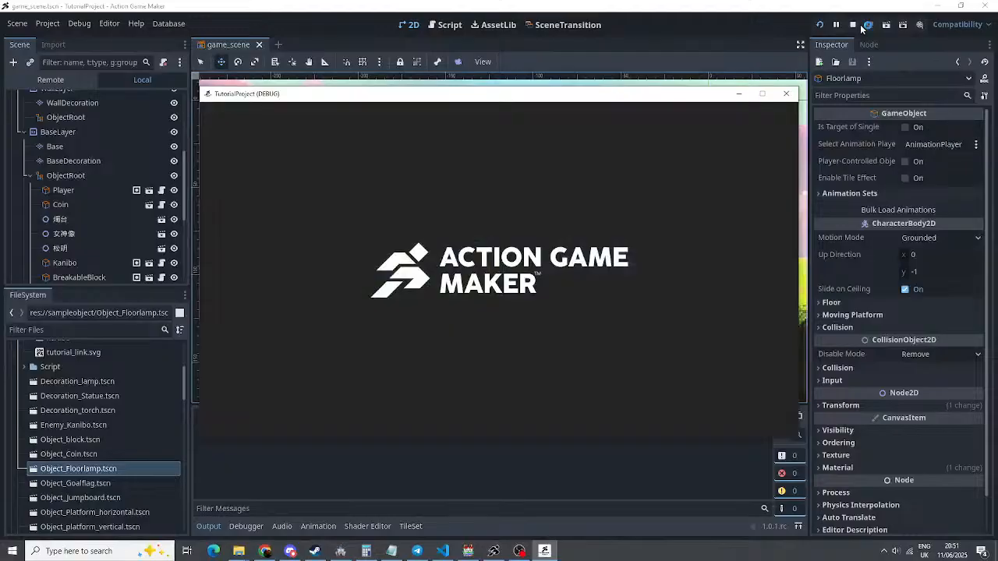
{"action": "key", "text": "Right"}
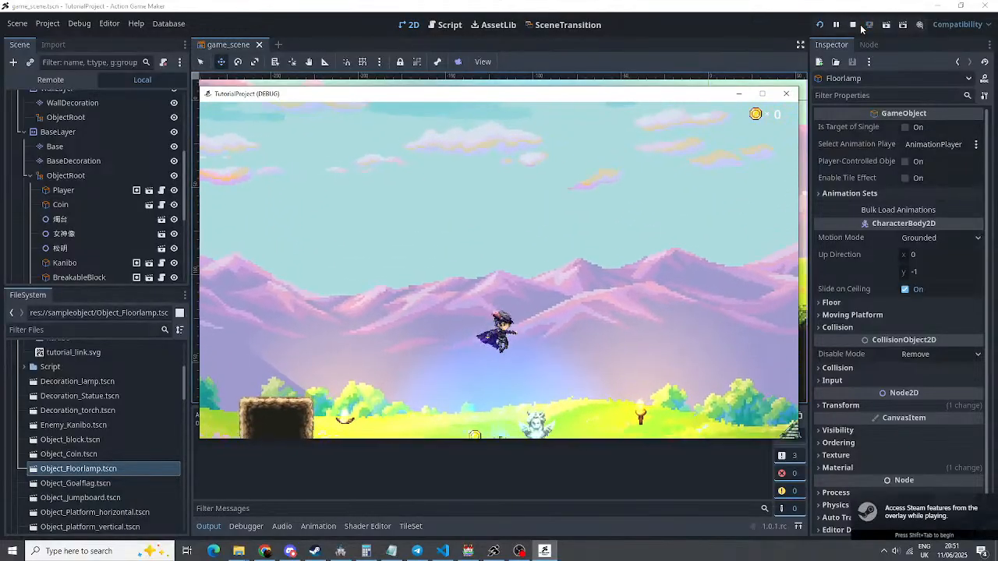
{"action": "key", "text": "x"}
{"action": "key", "text": "Left"}
{"action": "key", "text": "space"}
{"action": "key", "text": "Right"}
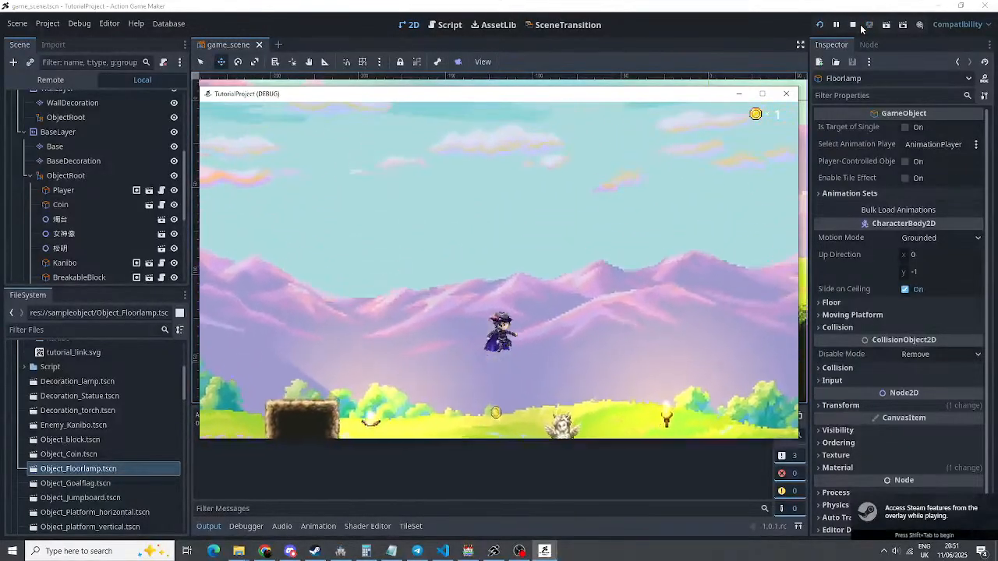
{"action": "key", "text": "Left"}
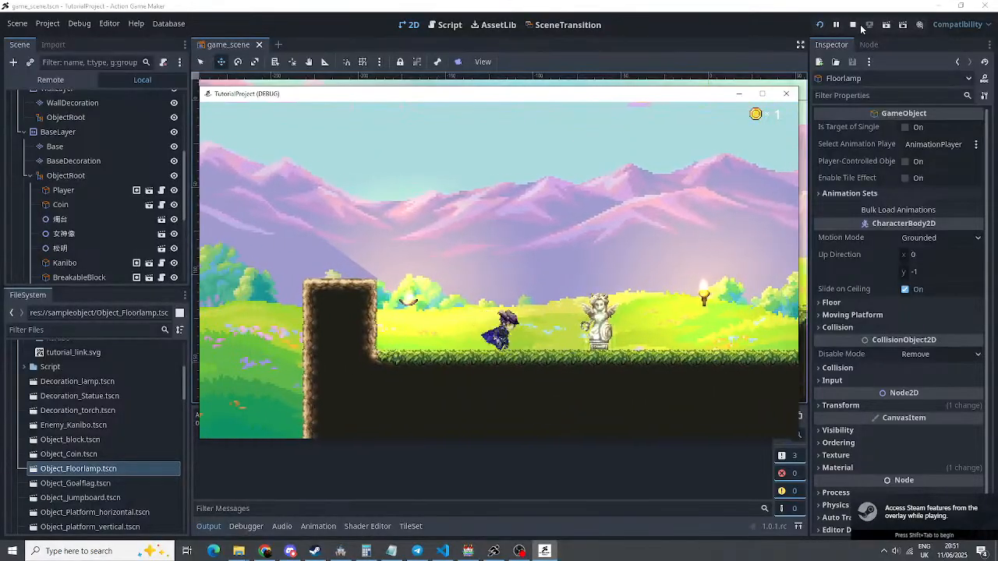
Run the level again to attack the floor lamp and the enemy near the statue, and stop the run
{"action": "left_click", "coordinate": [820, 26]}
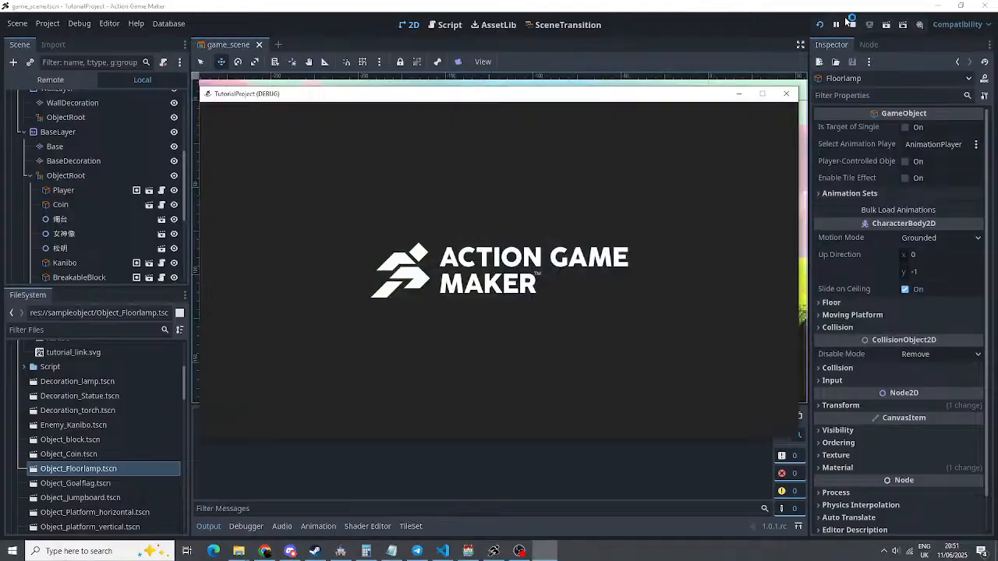
{"action": "key", "text": "space"}
{"action": "key", "text": "Right"}
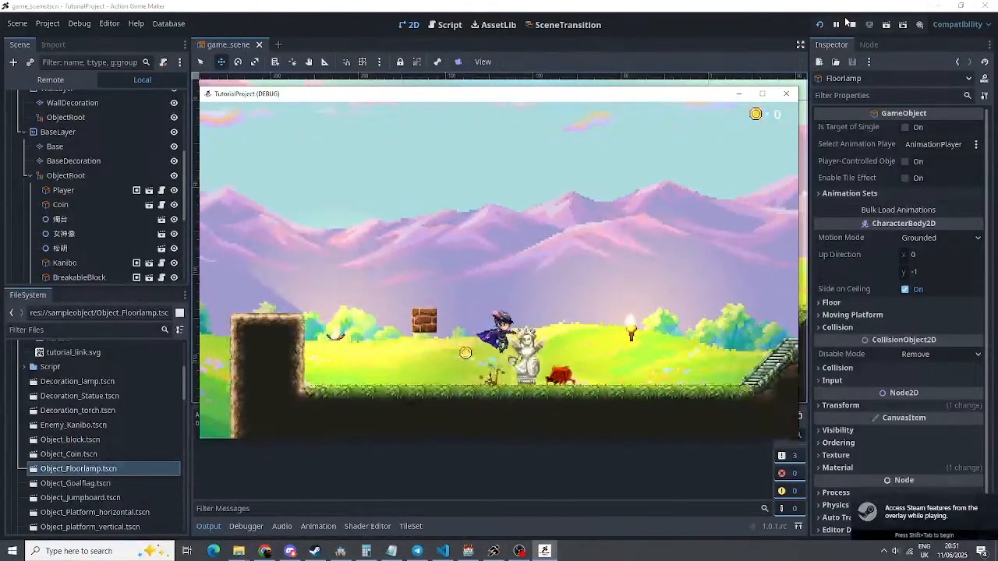
{"action": "key", "text": "Left"}
{"action": "key", "text": "Right"}
{"action": "key", "text": "space"}
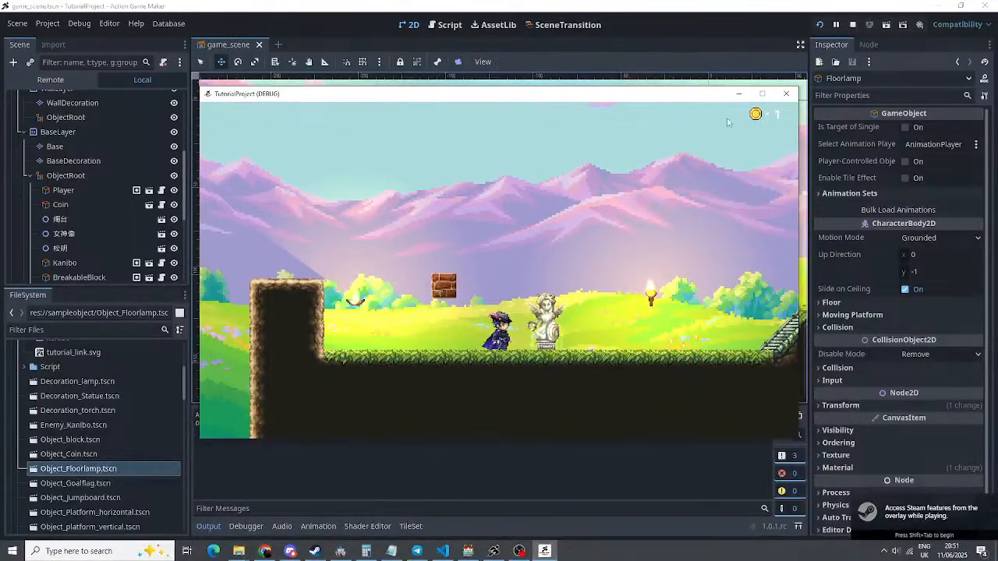
{"action": "left_click", "coordinate": [853, 24]}
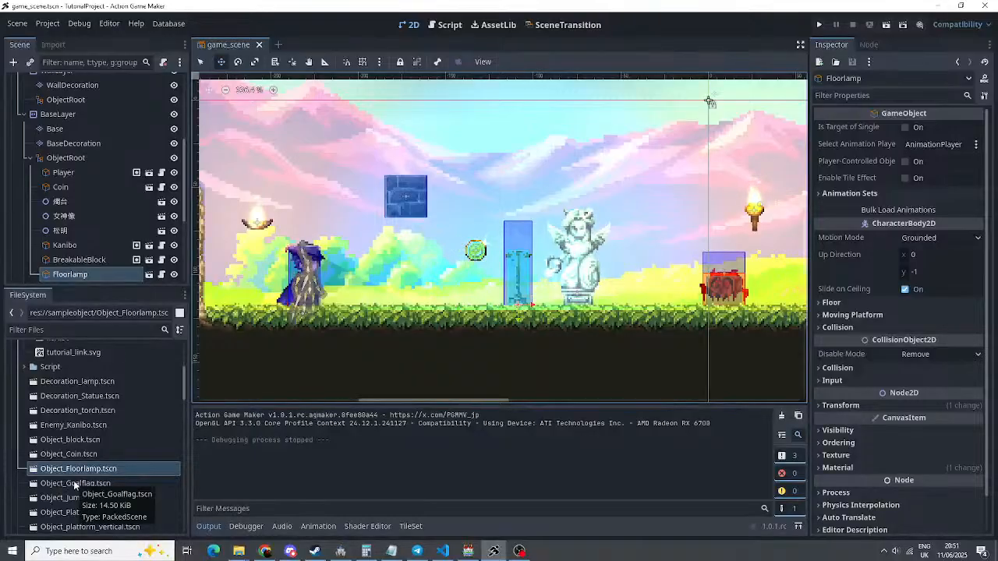
Place Object_Goalflag.tscn on the grass between the statue and the Kanibo enemy, and select the Coin node
{"action": "left_click_drag", "start_coordinate": [73, 480], "coordinate": [669, 246]}
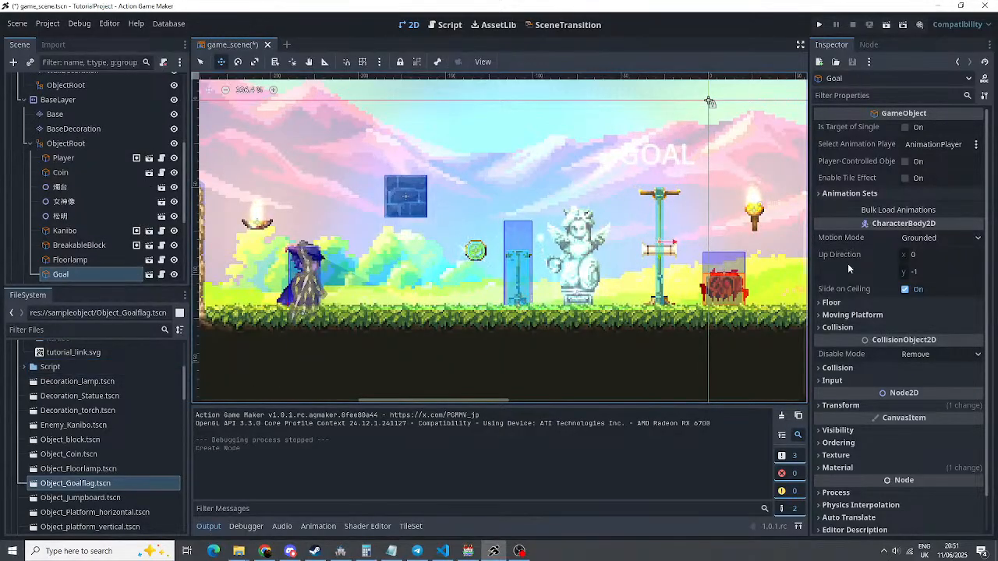
{"action": "mouse_move", "coordinate": [869, 255]}
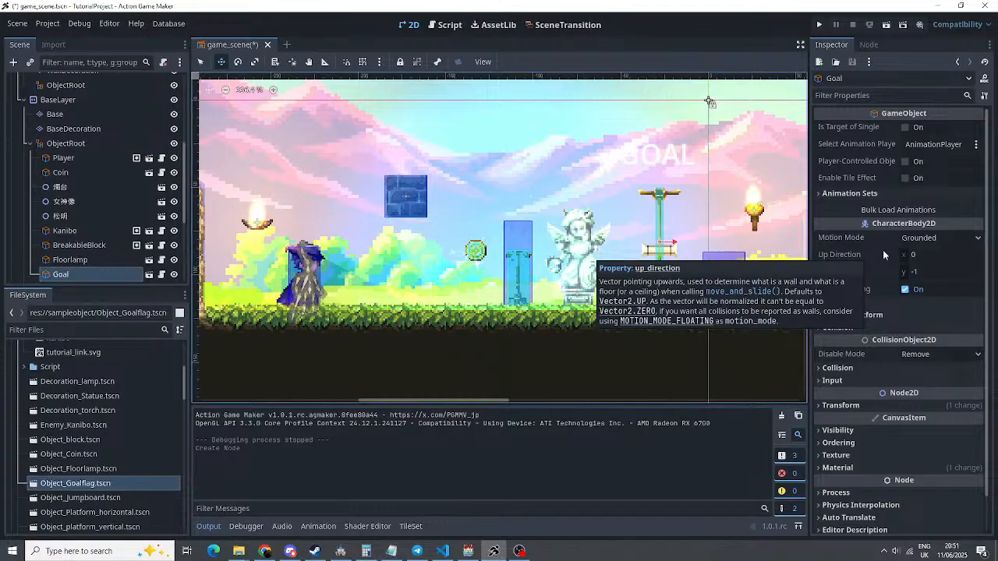
{"action": "left_click", "coordinate": [67, 178]}
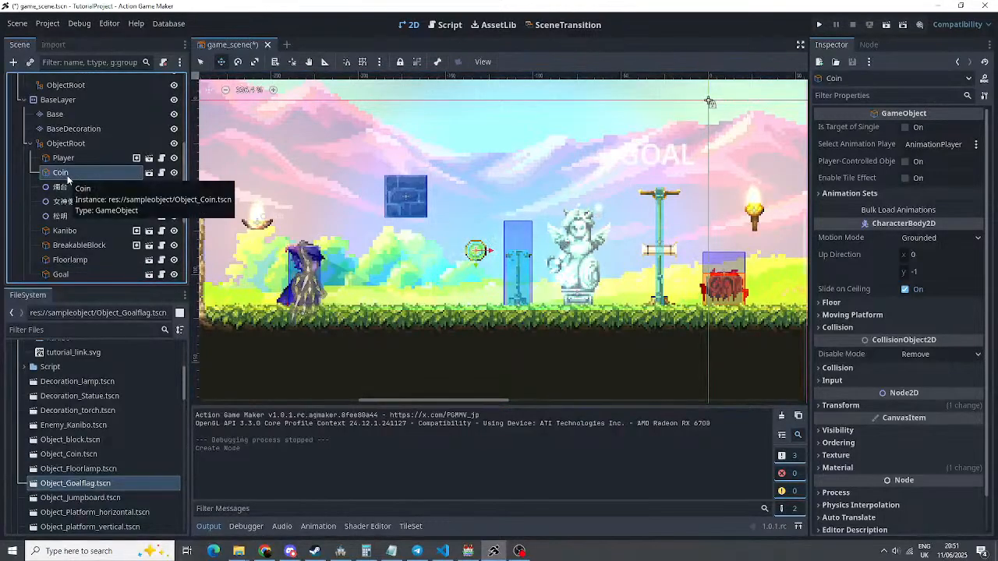
Examine the properties of the level's object nodes one after another, from Coin through the decorations, Kanibo, BreakableBlock and Floorlamp to Goal
{"action": "left_click", "coordinate": [63, 177]}
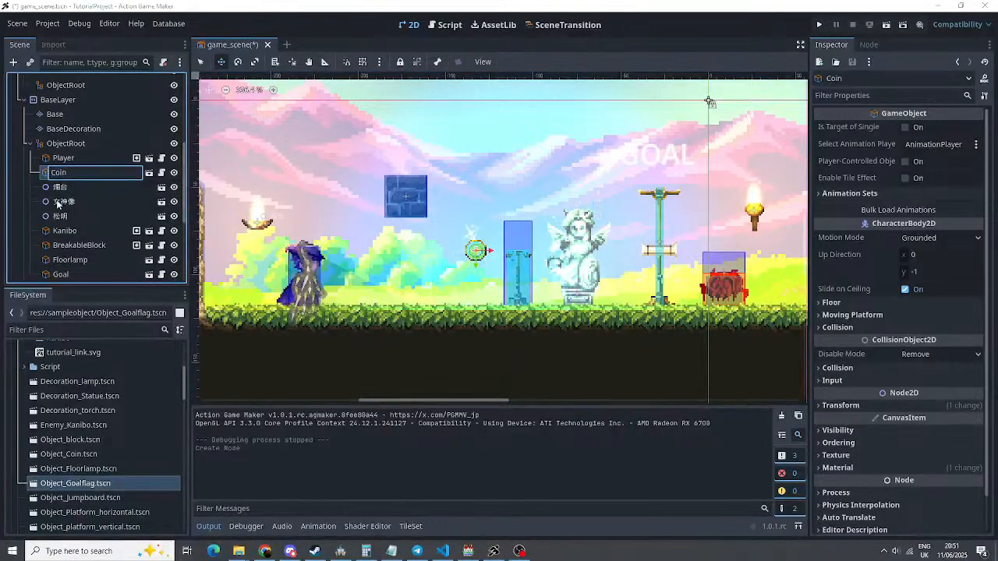
{"action": "left_click", "coordinate": [59, 201]}
{"action": "left_click", "coordinate": [61, 188]}
{"action": "left_click", "coordinate": [64, 174]}
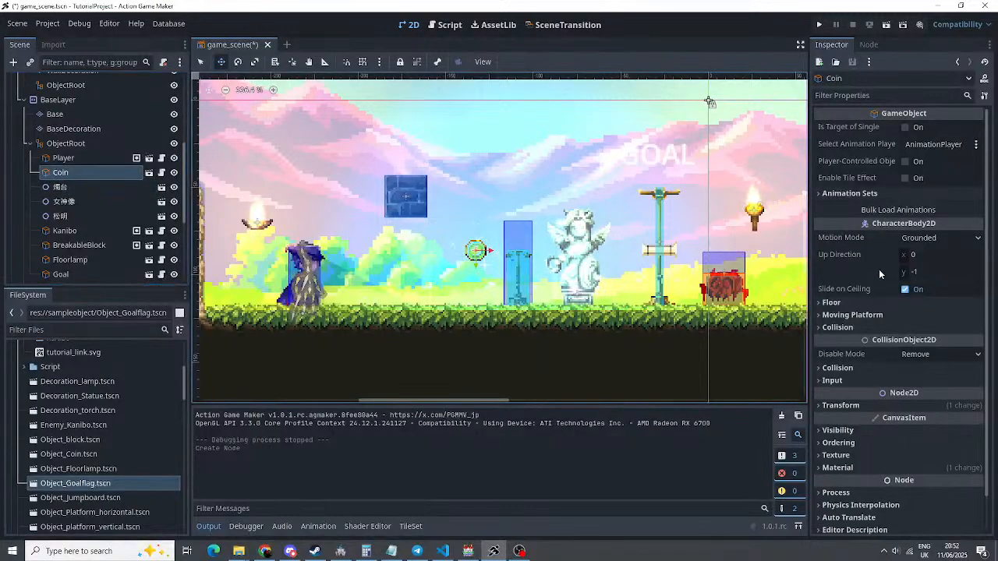
{"action": "scroll", "coordinate": [94, 408], "scroll_direction": "down", "scroll_amount": 1}
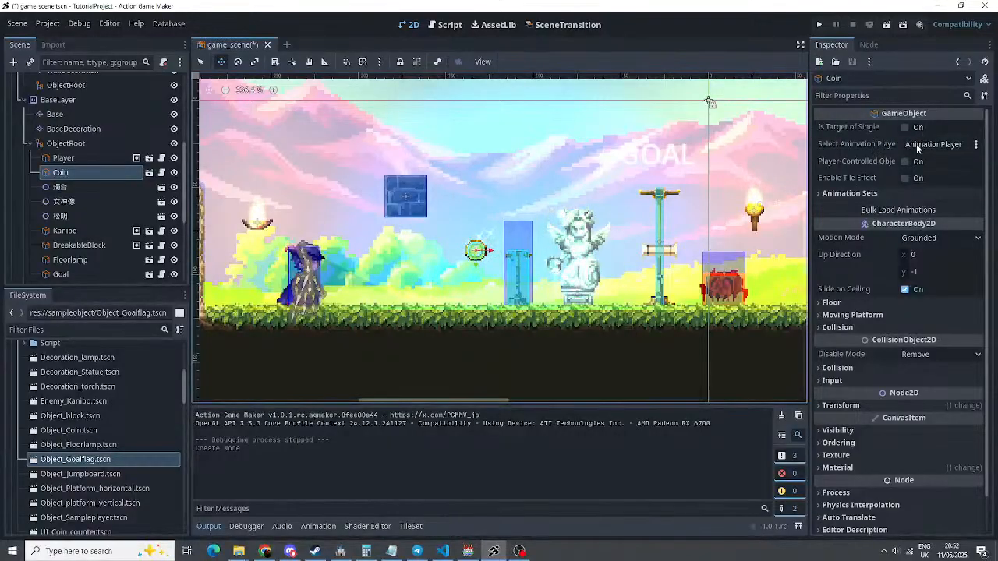
{"action": "left_click", "coordinate": [68, 191]}
{"action": "left_click", "coordinate": [64, 203]}
{"action": "left_click", "coordinate": [62, 217]}
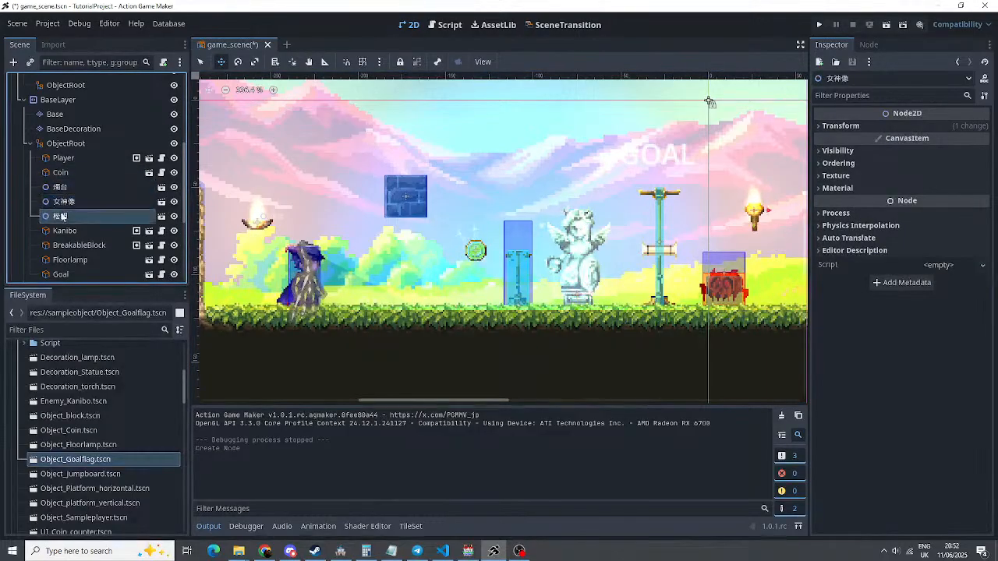
{"action": "left_click", "coordinate": [62, 232]}
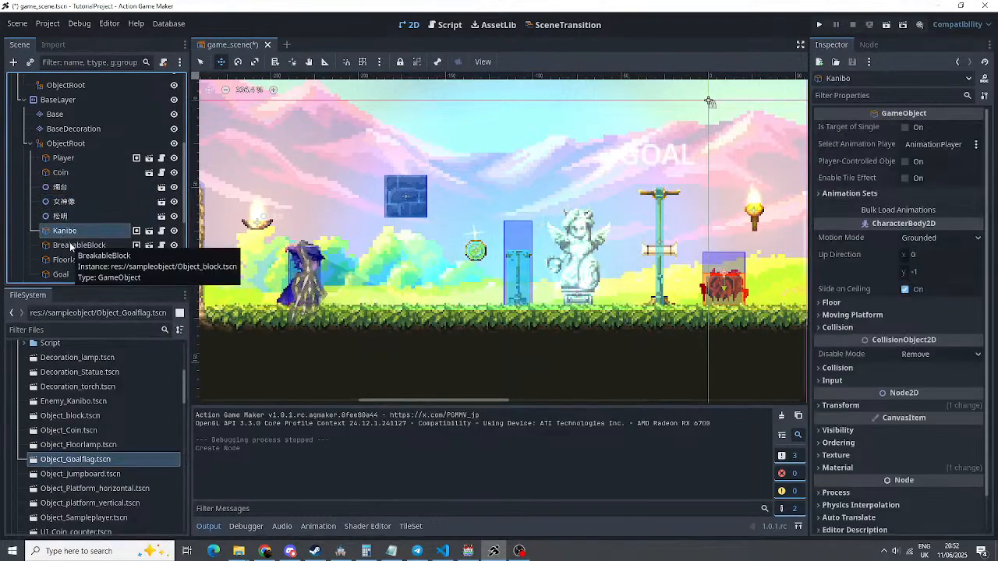
{"action": "left_click", "coordinate": [68, 245]}
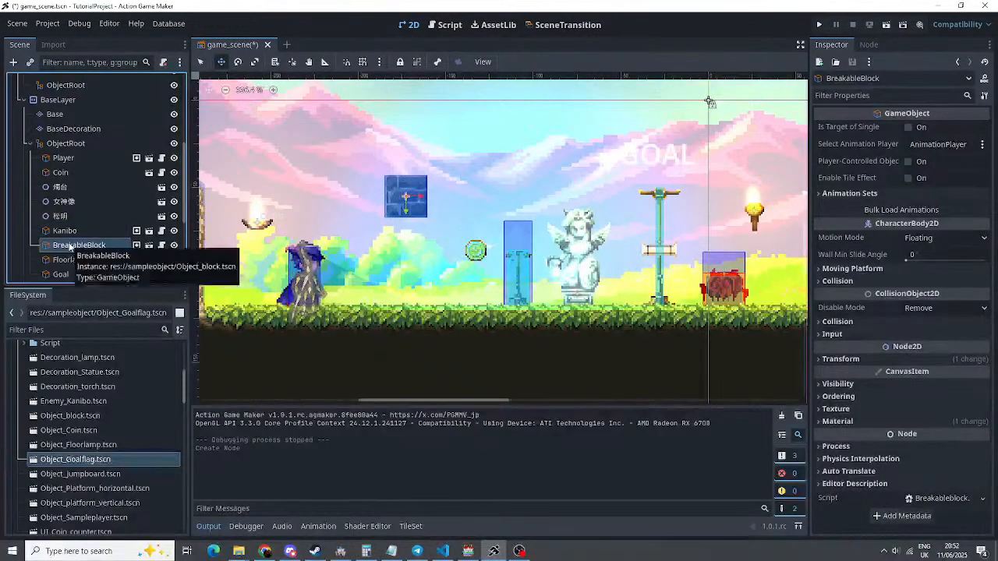
{"action": "left_click", "coordinate": [64, 232]}
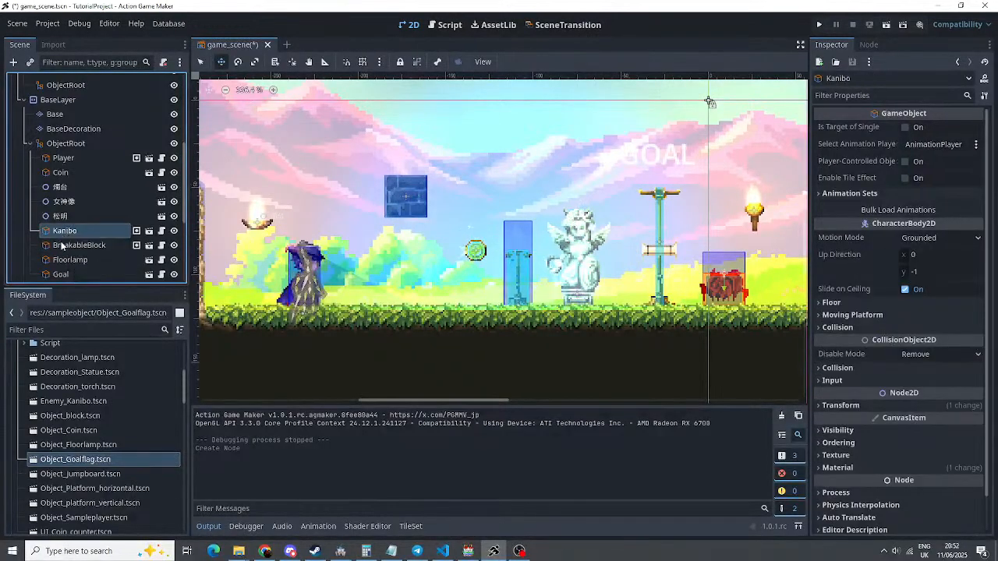
{"action": "left_click", "coordinate": [67, 247]}
{"action": "left_click", "coordinate": [64, 260]}
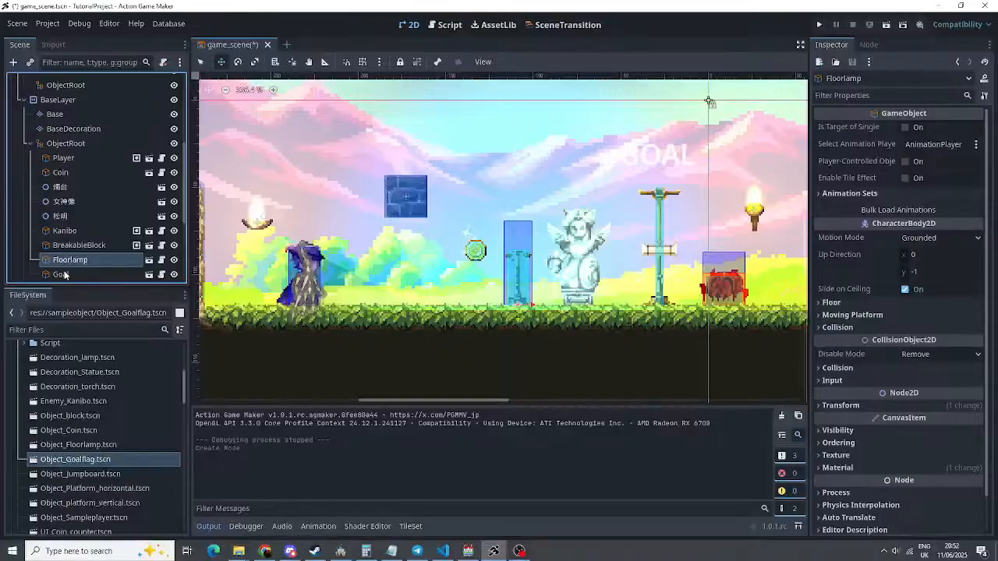
{"action": "left_click", "coordinate": [63, 273]}
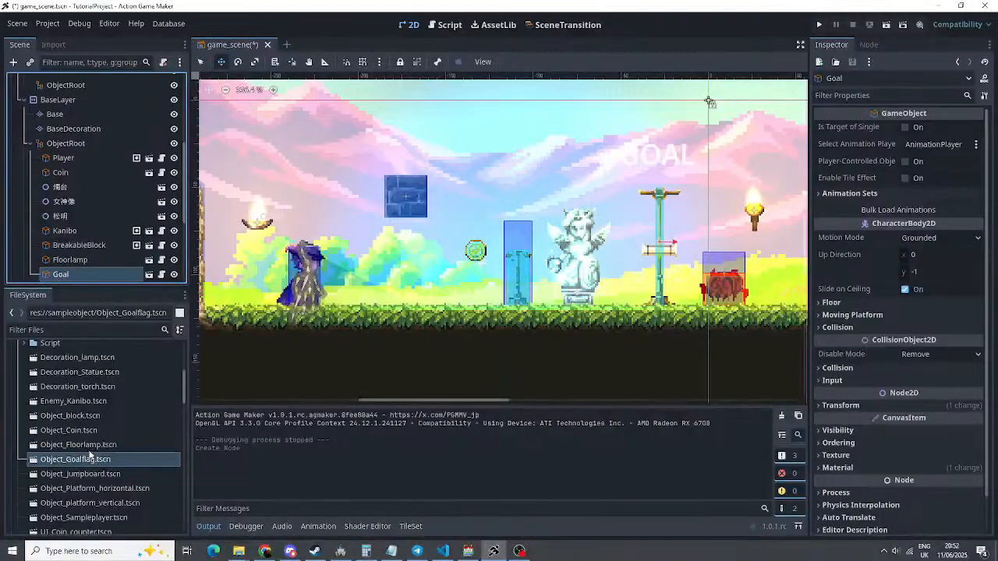
Place Object_Jumpboard.tscn on the grass beside the player, play-test bouncing on it and collecting the coin, and stop the run
{"action": "left_click_drag", "start_coordinate": [75, 473], "coordinate": [350, 310]}
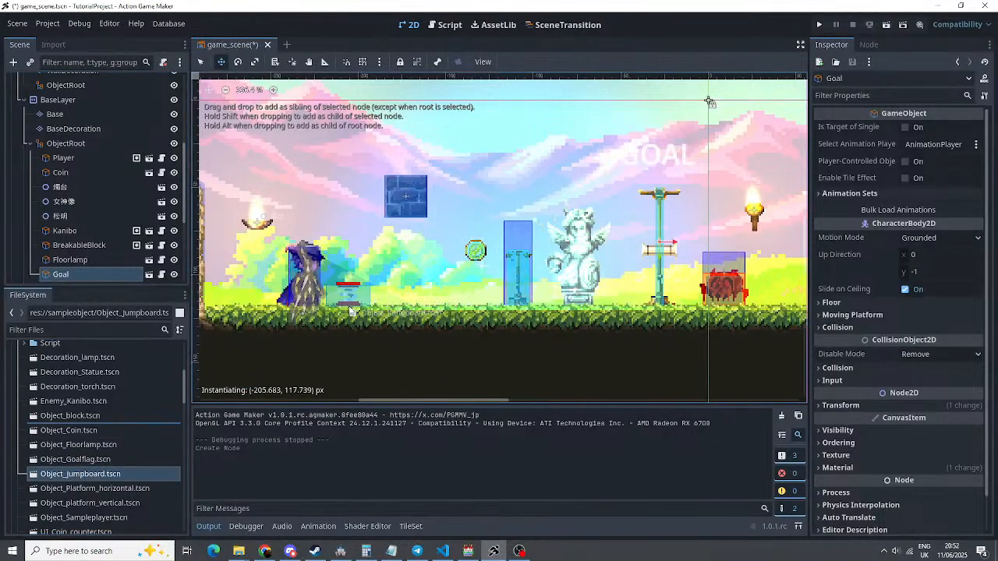
{"action": "left_click", "coordinate": [820, 25]}
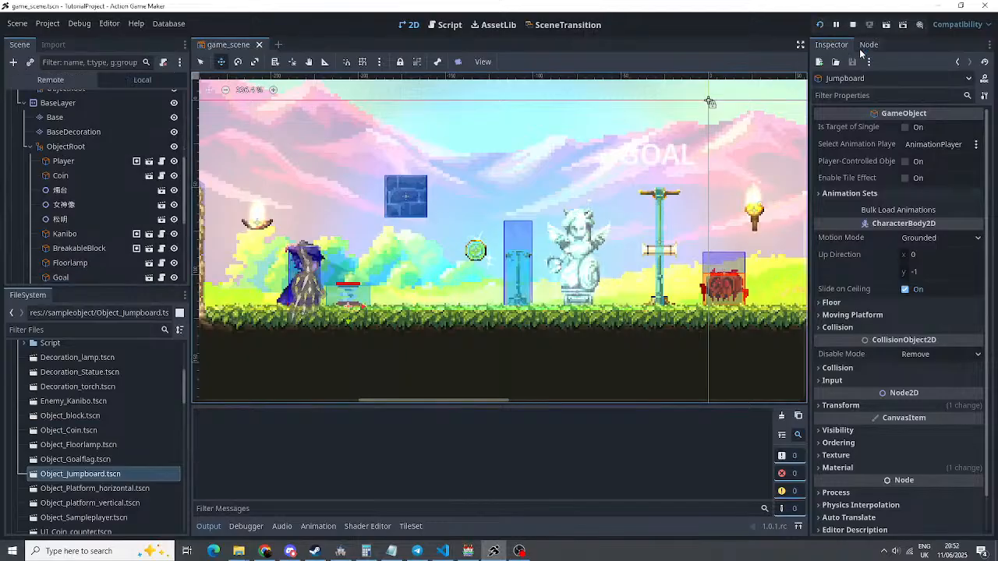
{"action": "key", "text": "Right"}
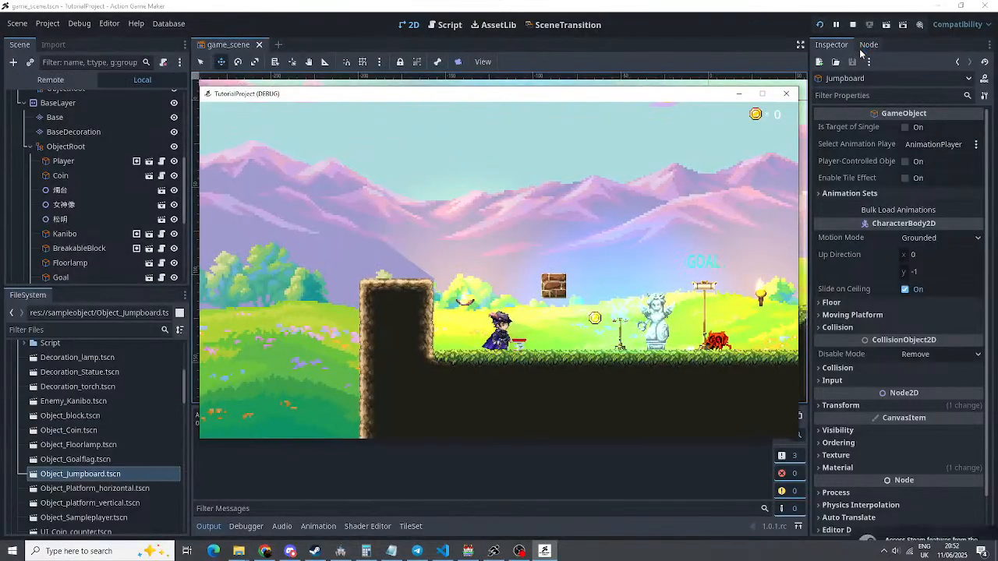
{"action": "key", "text": "Right"}
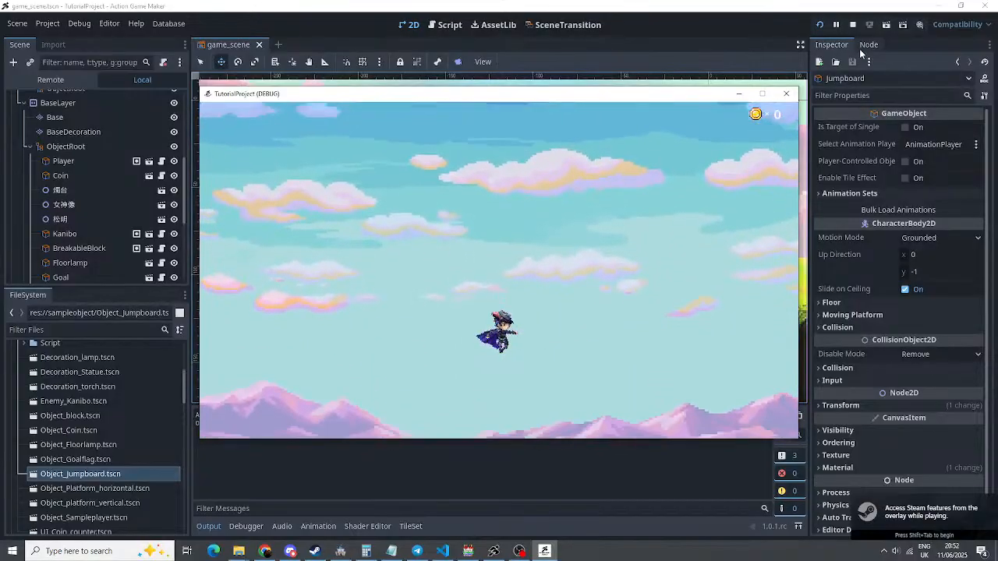
{"action": "key", "text": "space"}
{"action": "key", "text": "Right"}
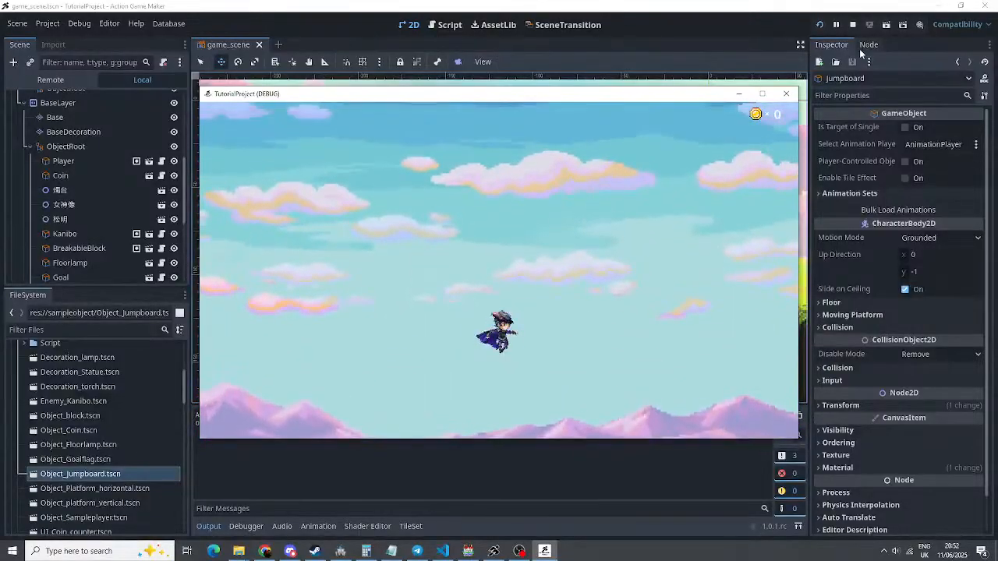
{"action": "key", "text": "Right"}
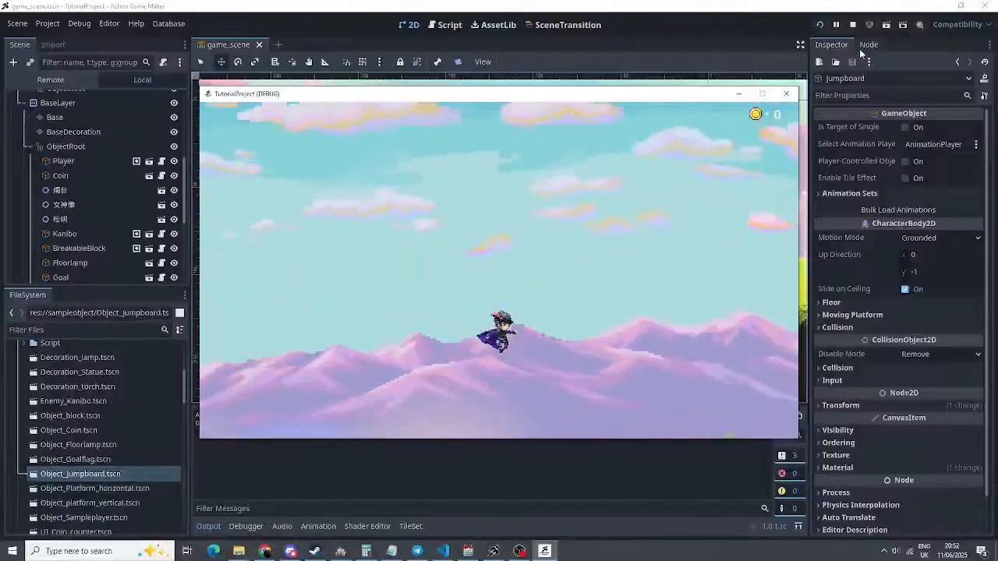
{"action": "key", "text": "Left"}
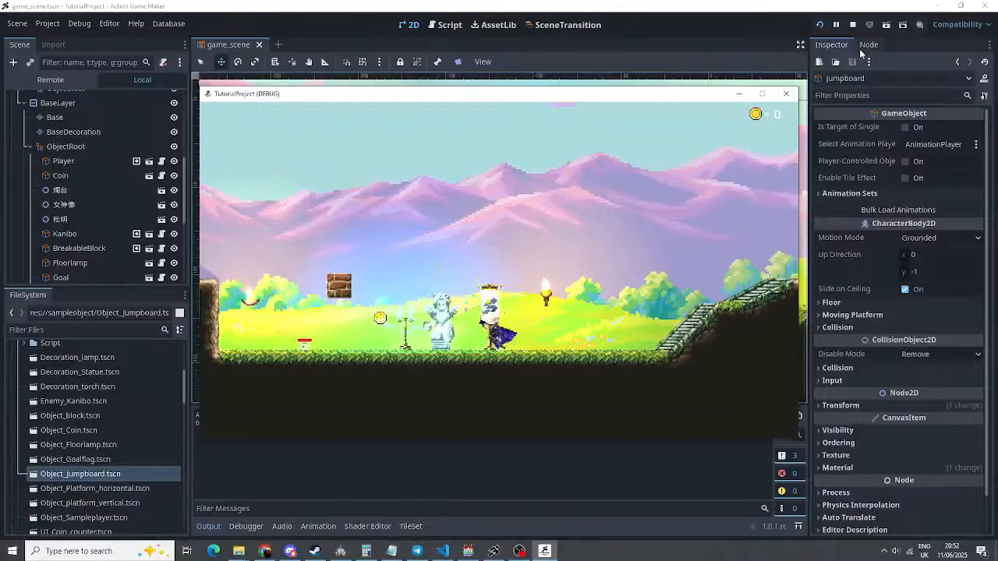
{"action": "key", "text": "Left"}
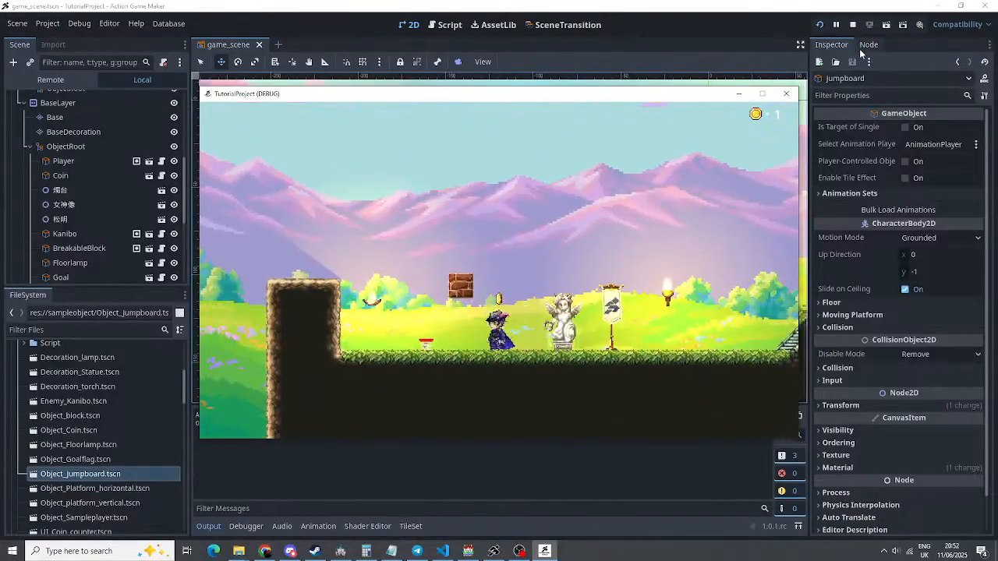
{"action": "left_click", "coordinate": [852, 24]}
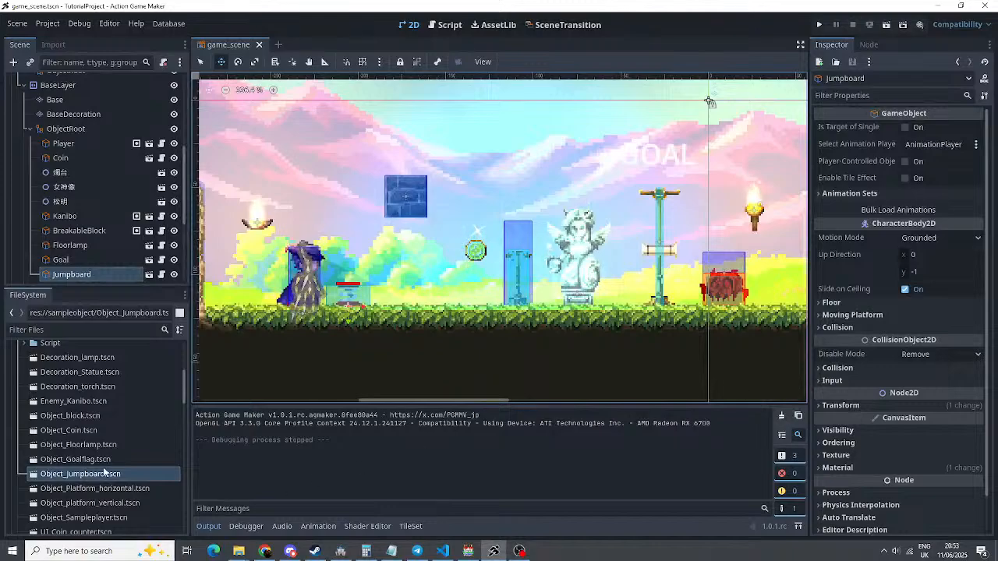
Place Object_Platform_horizontal.tscn above the player at (-231, 19) and Object_platform_vertical.tscn between the Kanibo enemy and the stairs
{"action": "scroll", "coordinate": [104, 471], "scroll_direction": "down", "scroll_amount": 3}
{"action": "left_click_drag", "start_coordinate": [92, 441], "coordinate": [521, 187]}
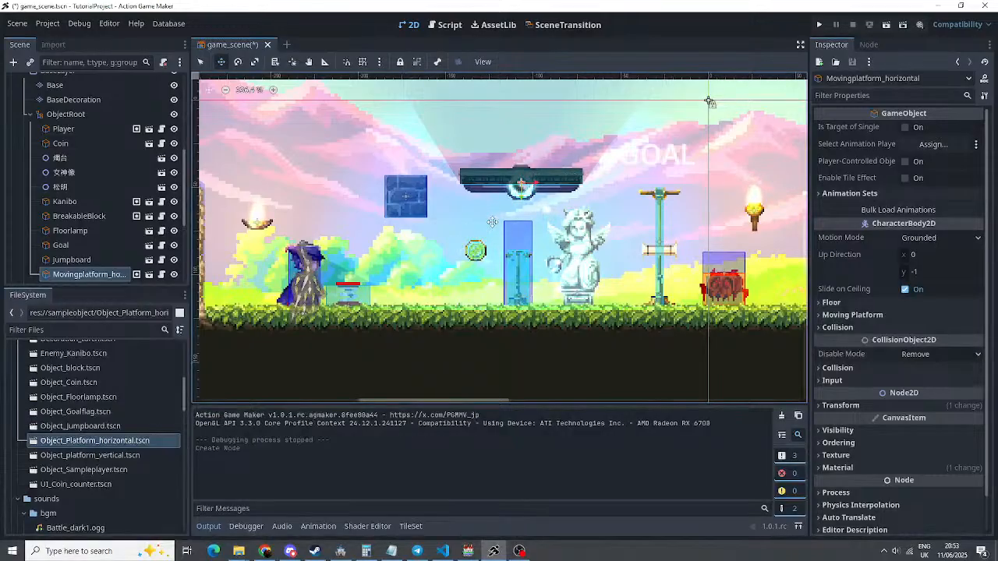
{"action": "middle_click_drag", "start_coordinate": [710, 101], "coordinate": [752, 207]}
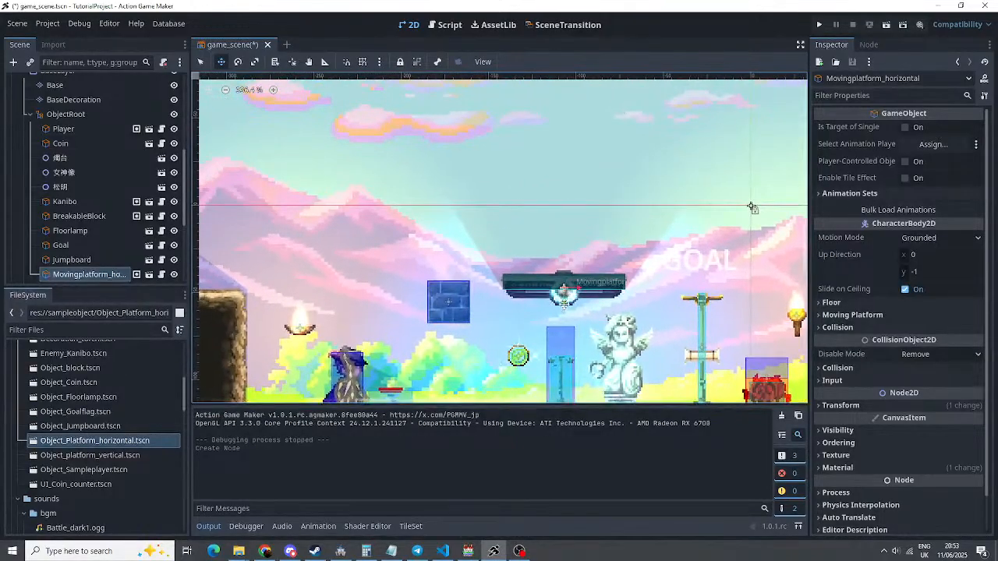
{"action": "left_click_drag", "start_coordinate": [564, 304], "coordinate": [364, 245]}
{"action": "scroll", "coordinate": [518, 350], "scroll_direction": "down", "scroll_amount": 7}
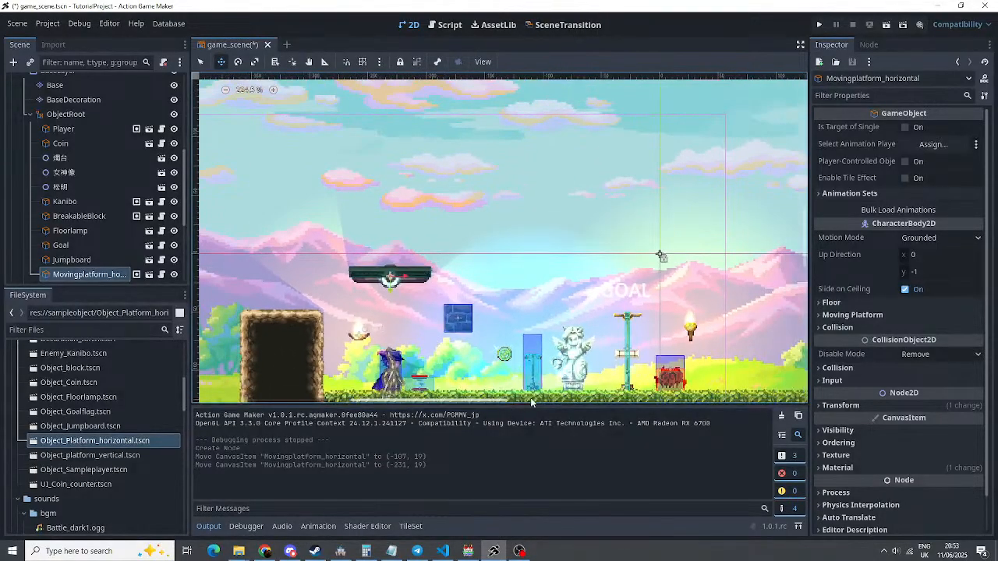
{"action": "middle_click_drag", "start_coordinate": [473, 333], "coordinate": [380, 282]}
{"action": "left_click_drag", "start_coordinate": [89, 455], "coordinate": [672, 312]}
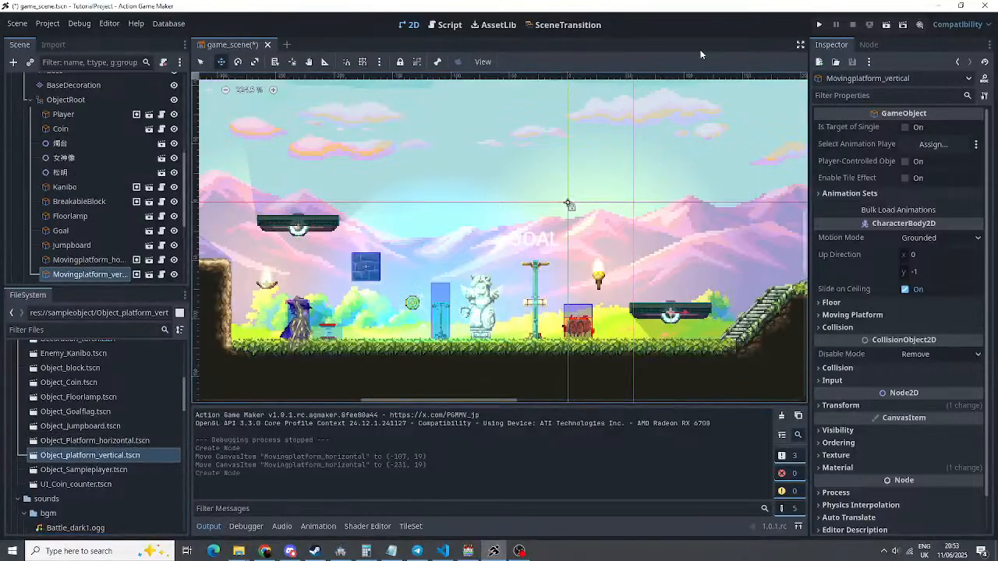
Run the level and move the player past the goal flag to try out the vertical platform near the stairs
{"action": "left_click", "coordinate": [819, 26]}
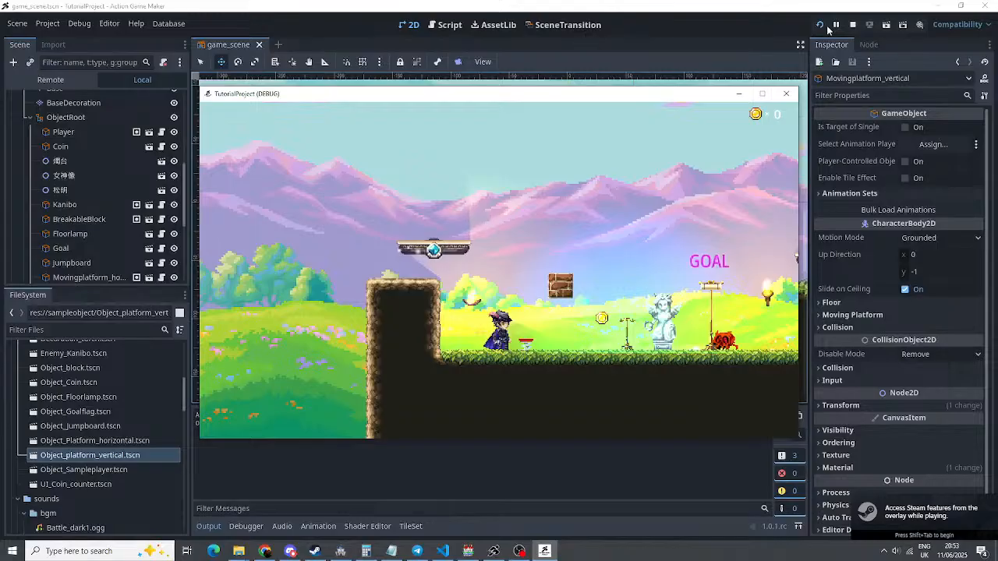
{"action": "key", "text": "Right"}
{"action": "key", "text": "Right"}
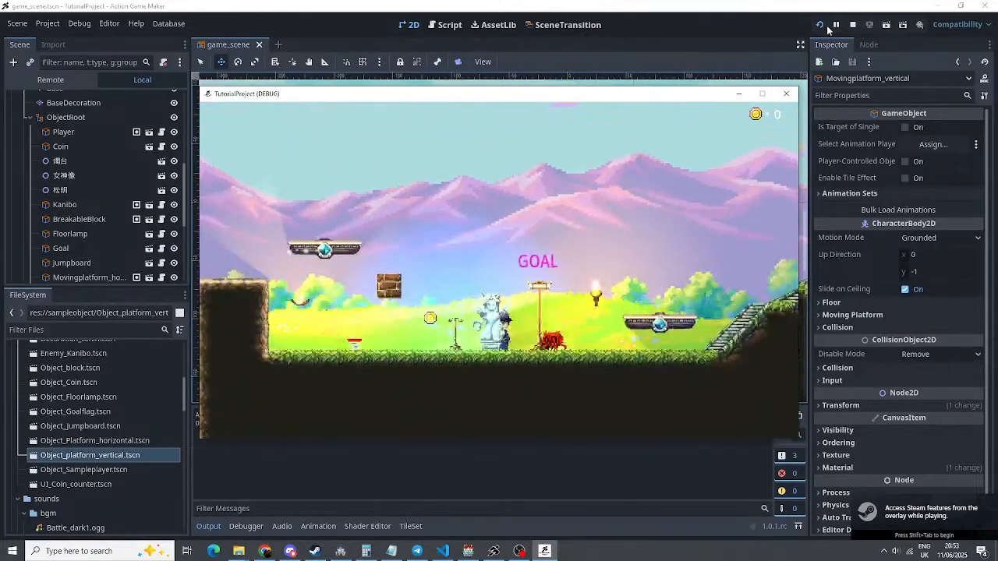
{"action": "key", "text": "Right"}
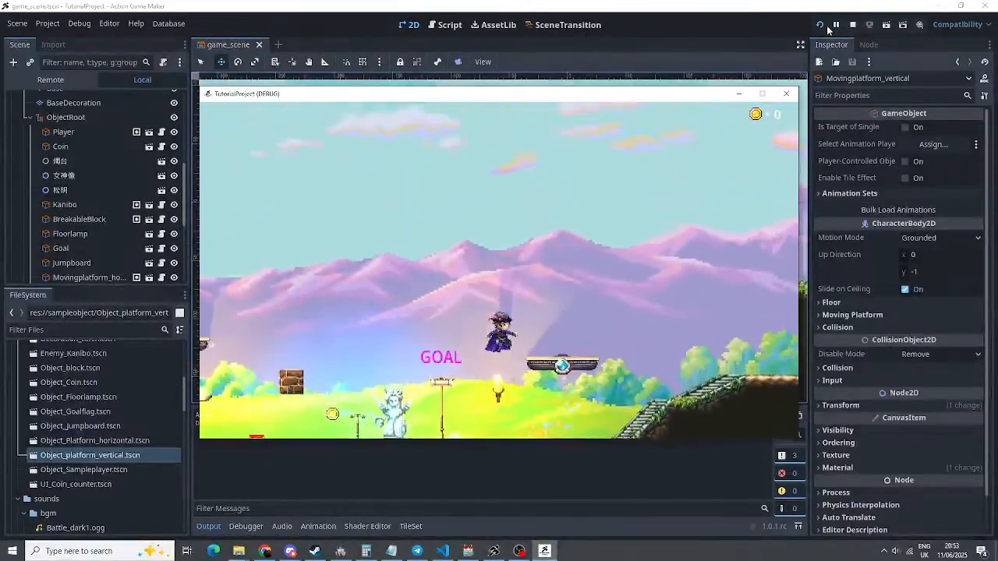
{"action": "key", "text": "Left"}
{"action": "key", "text": "space"}
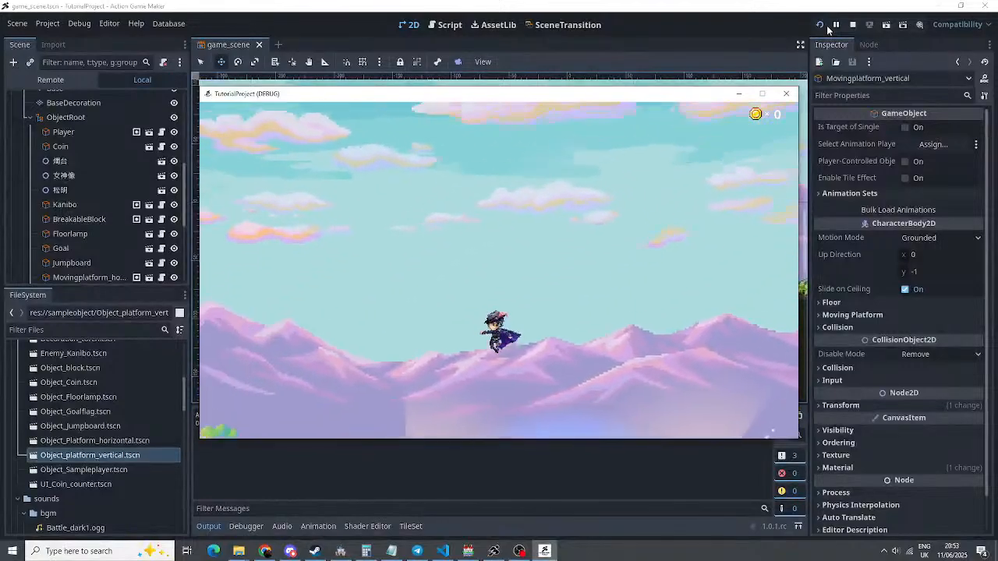
Play-test the jumpboard and horizontal platform by jumping up and riding the platform above the ledge, and stop the run
{"action": "key", "text": "Right"}
{"action": "key", "text": "Right"}
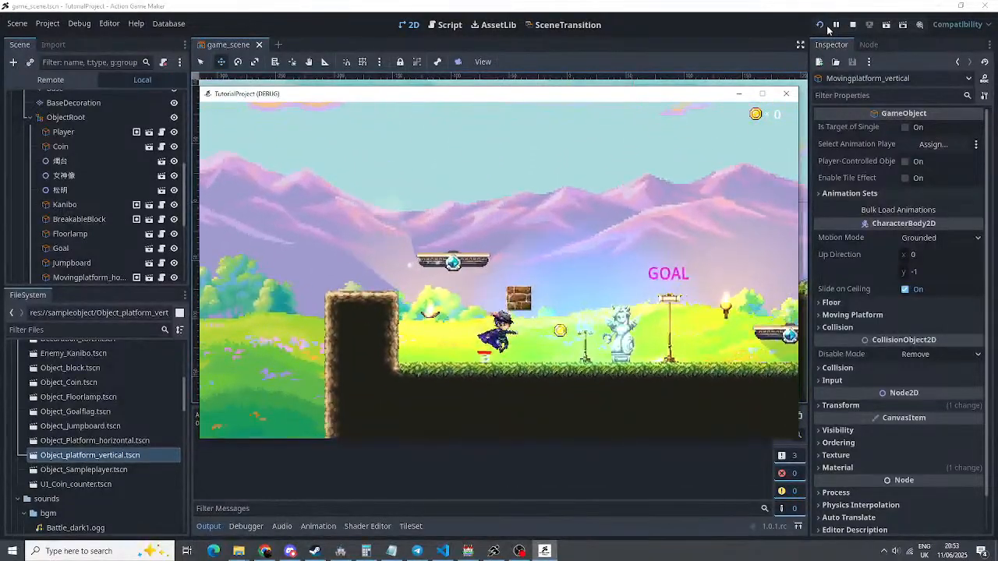
{"action": "key", "text": "Left"}
{"action": "key", "text": "space"}
{"action": "key", "text": "Right"}
{"action": "key", "text": "space"}
{"action": "key", "text": "Left"}
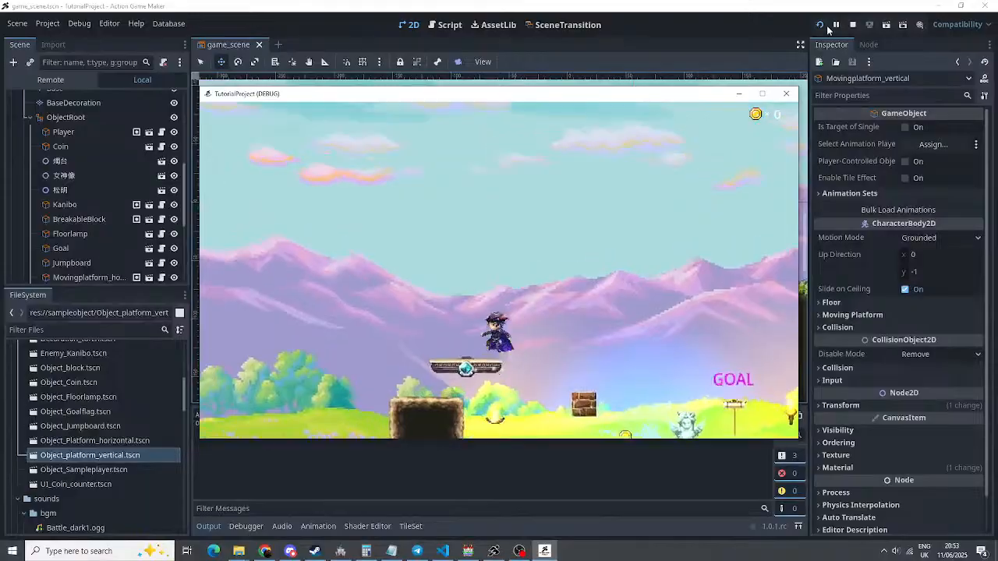
{"action": "key", "text": "Right"}
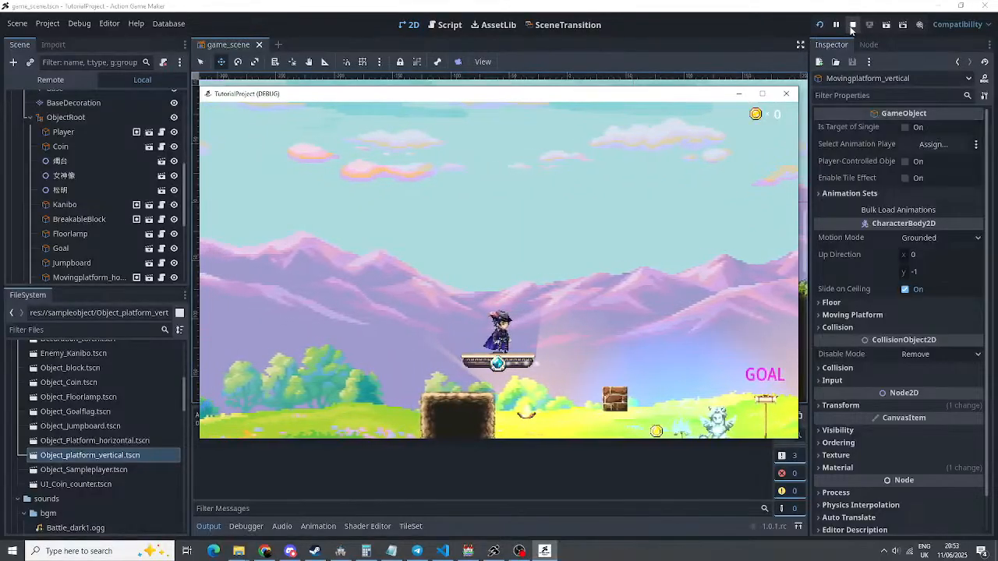
{"action": "left_click", "coordinate": [852, 25]}
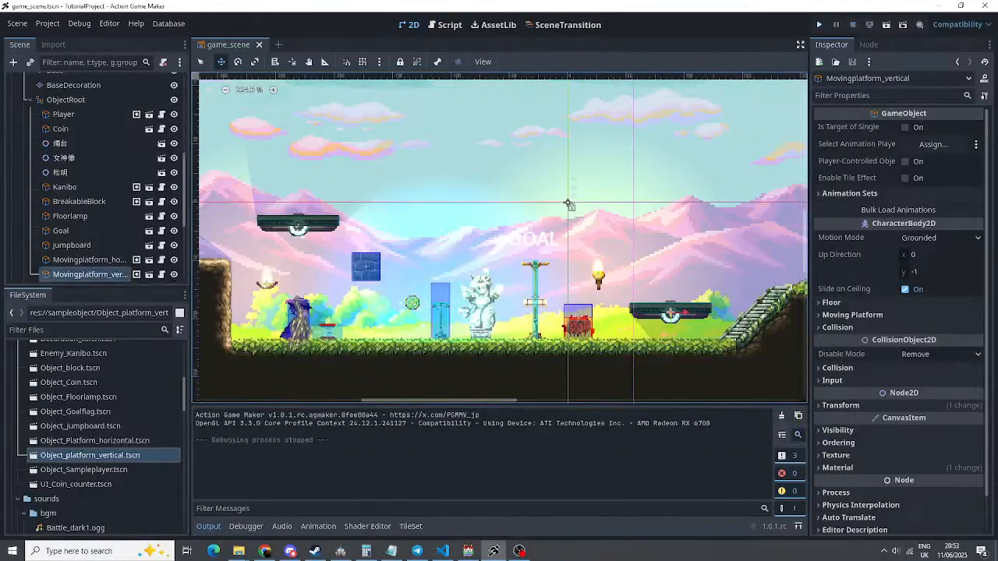
Open the Player node's scene, Object_Sampleplayer.tscn, in the editor for a close-up view of the character
{"action": "scroll", "coordinate": [77, 449], "scroll_direction": "down", "scroll_amount": 1}
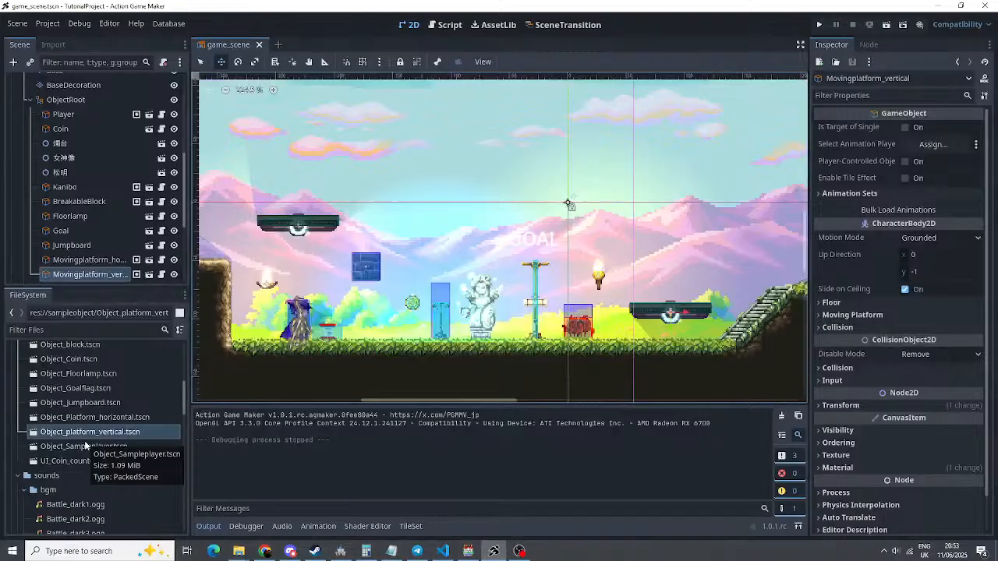
{"action": "left_click", "coordinate": [77, 114]}
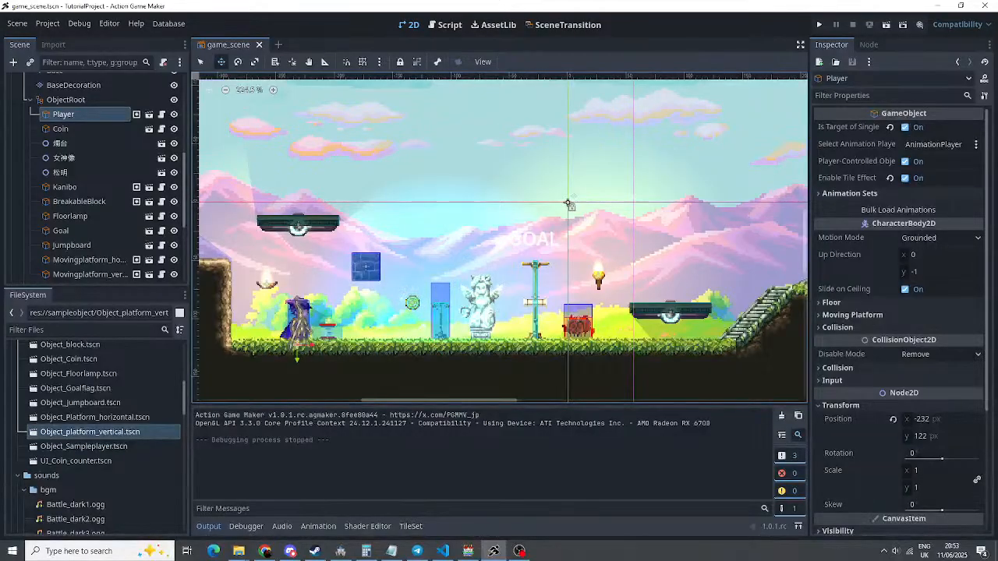
{"action": "left_click", "coordinate": [150, 118]}
{"action": "scroll", "coordinate": [267, 169], "scroll_direction": "up", "scroll_amount": 3}
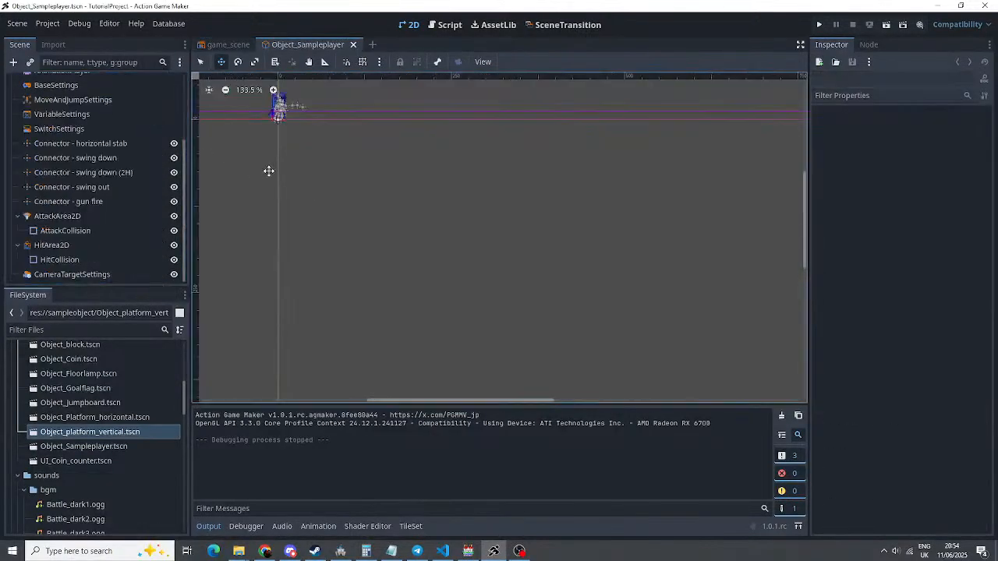
{"action": "middle_click_drag", "start_coordinate": [338, 169], "coordinate": [533, 399]}
{"action": "scroll", "coordinate": [479, 336], "scroll_direction": "up", "scroll_amount": 7}
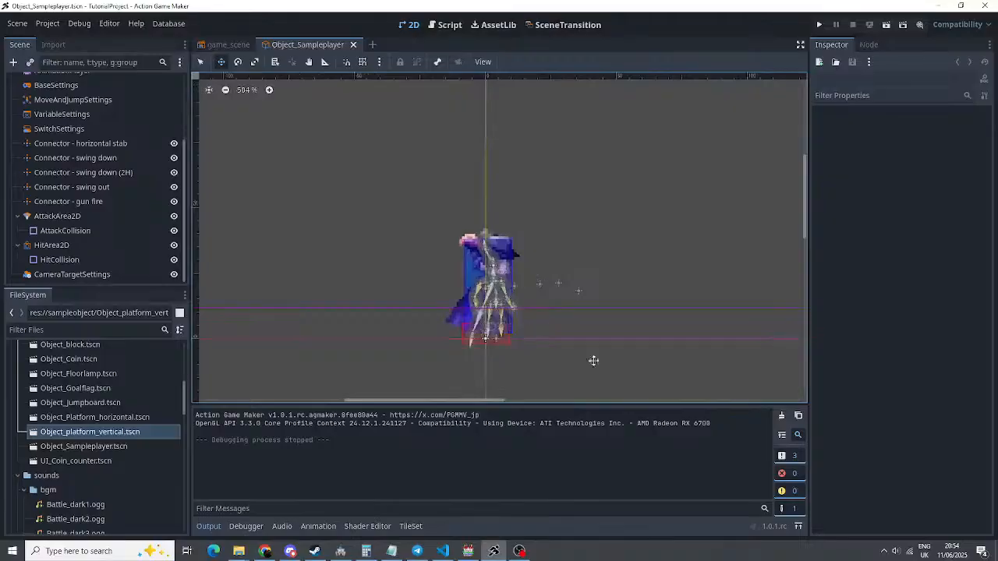
{"action": "middle_click_drag", "start_coordinate": [540, 311], "coordinate": [541, 296]}
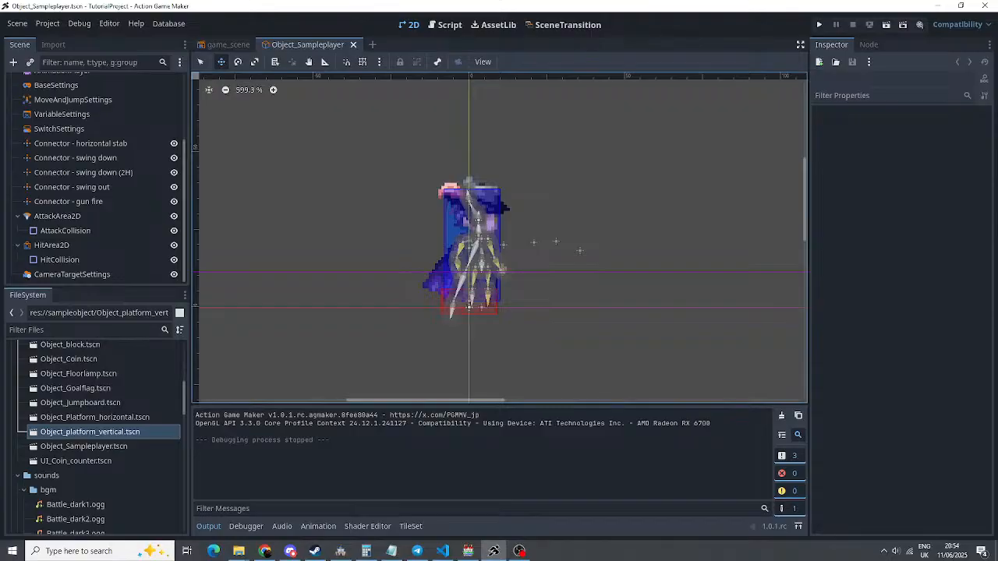
Set the Horizontal Speed in the player's MoveAndJumpSettings to 600 px/second
{"action": "scroll", "coordinate": [94, 168], "scroll_direction": "up", "scroll_amount": 1}
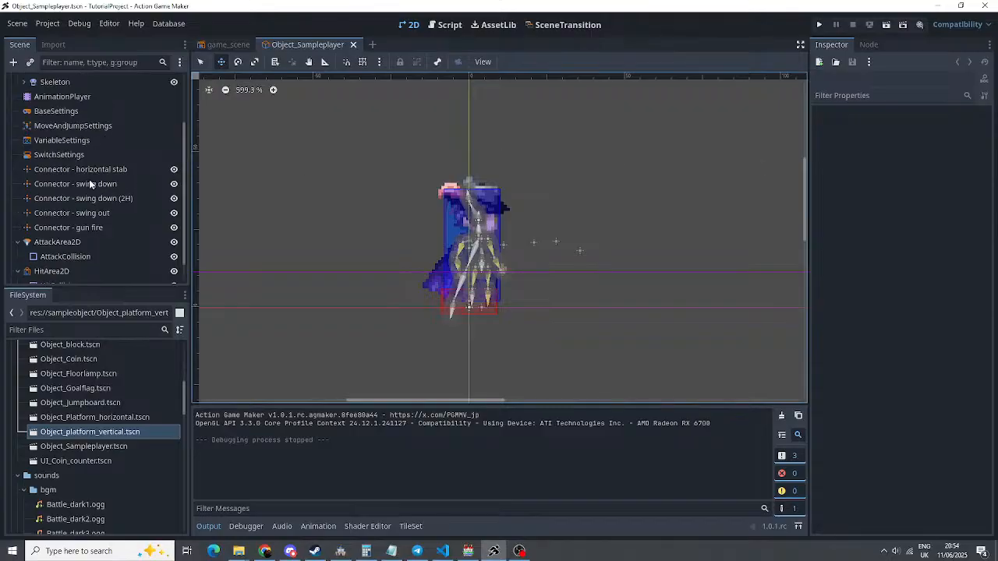
{"action": "left_click", "coordinate": [90, 127]}
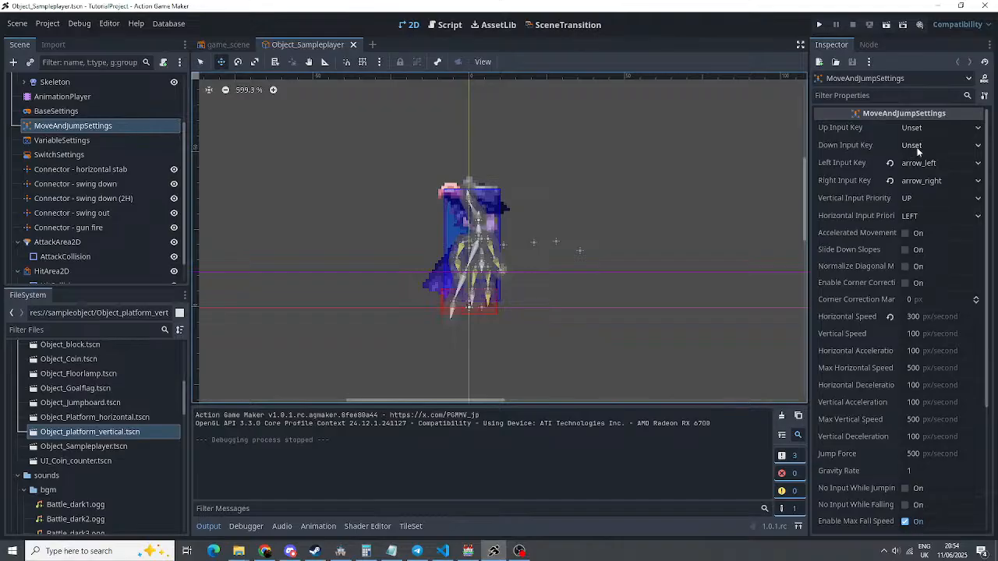
{"action": "scroll", "coordinate": [946, 232], "scroll_direction": "down", "scroll_amount": 5}
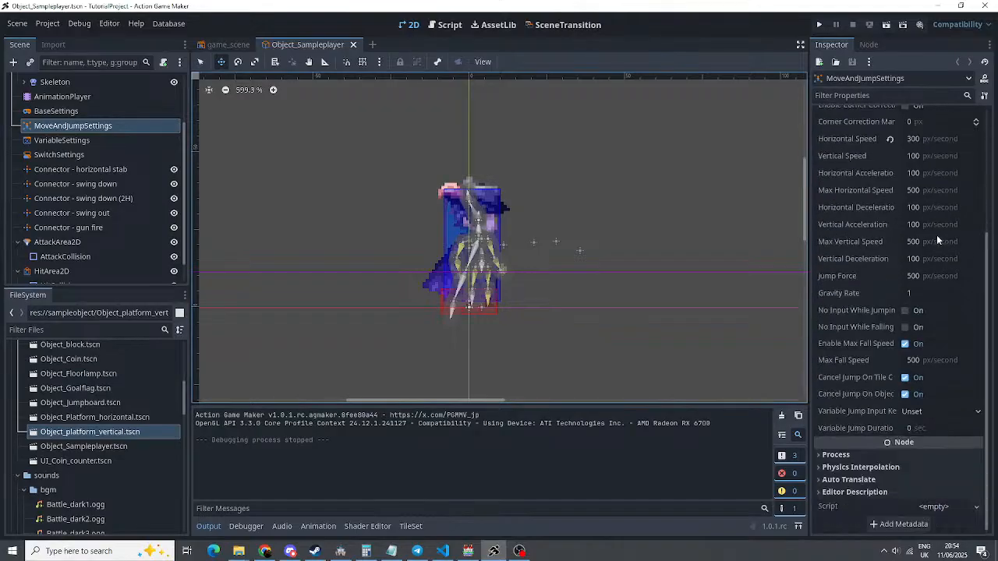
{"action": "scroll", "coordinate": [936, 234], "scroll_direction": "up", "scroll_amount": 3}
{"action": "left_click", "coordinate": [916, 245]}
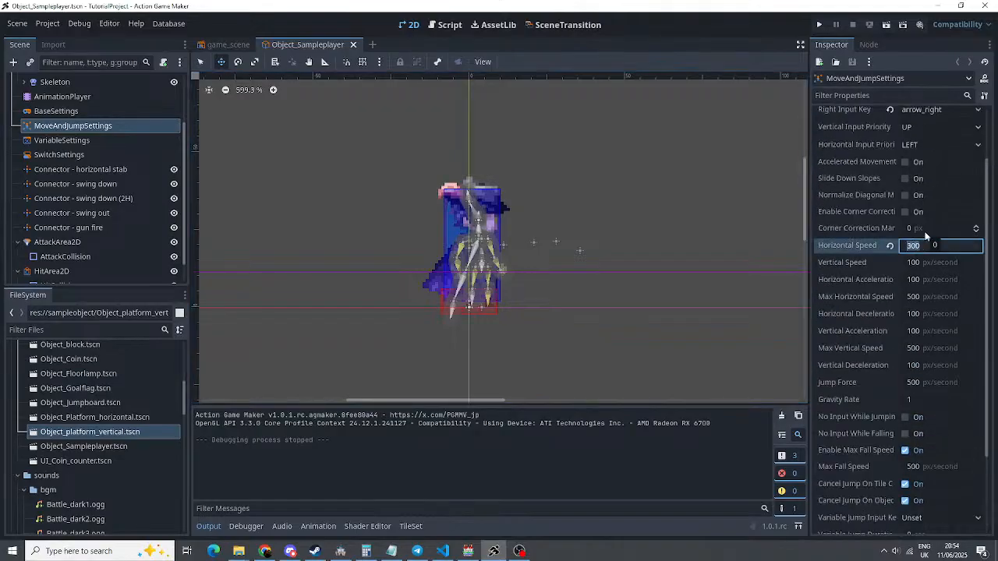
{"action": "type", "text": "600"}
{"action": "key", "text": "Return"}
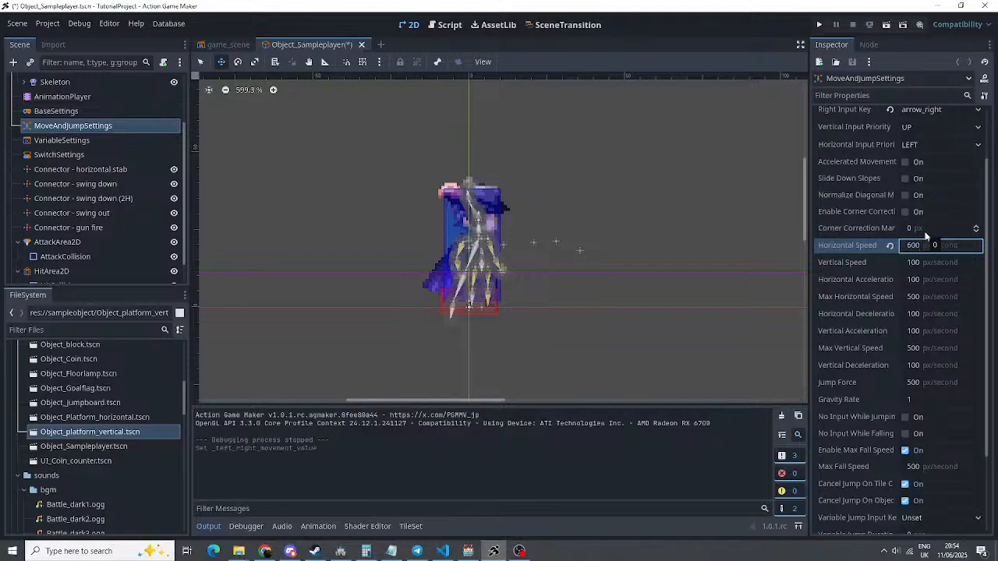
Run the project and try out the player's faster movement around the jumpboard and brick block, including a jump
{"action": "left_click", "coordinate": [819, 25]}
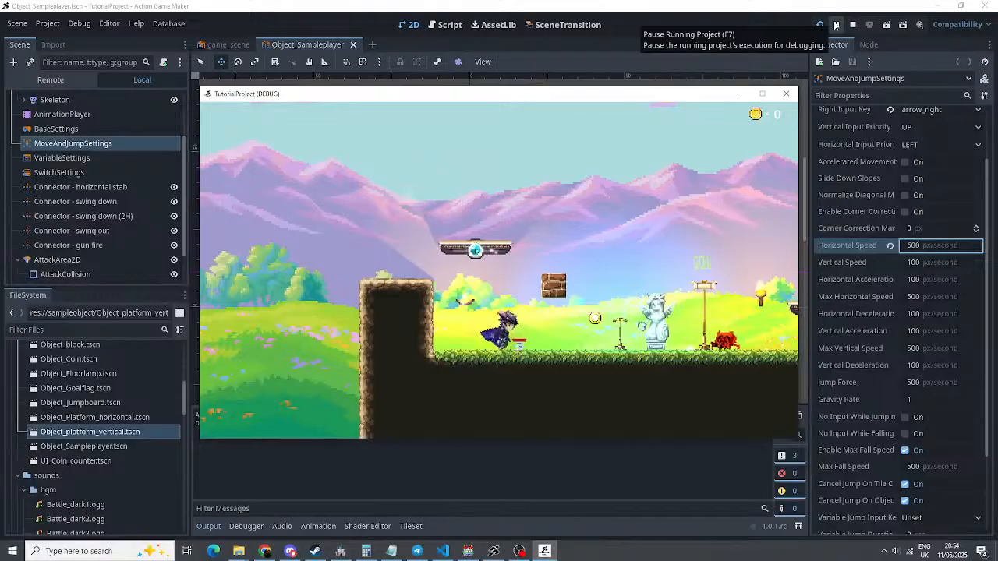
{"action": "key", "text": "Right"}
{"action": "key", "text": "Left"}
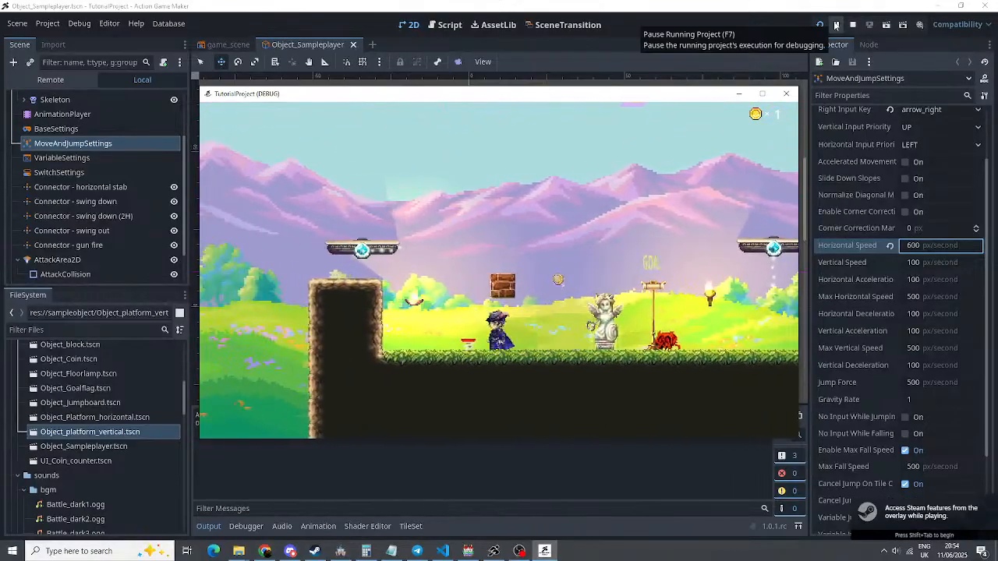
{"action": "key", "text": "Right"}
{"action": "key", "text": "Left"}
{"action": "key", "text": "Right"}
{"action": "key", "text": "space"}
{"action": "key", "text": "Right"}
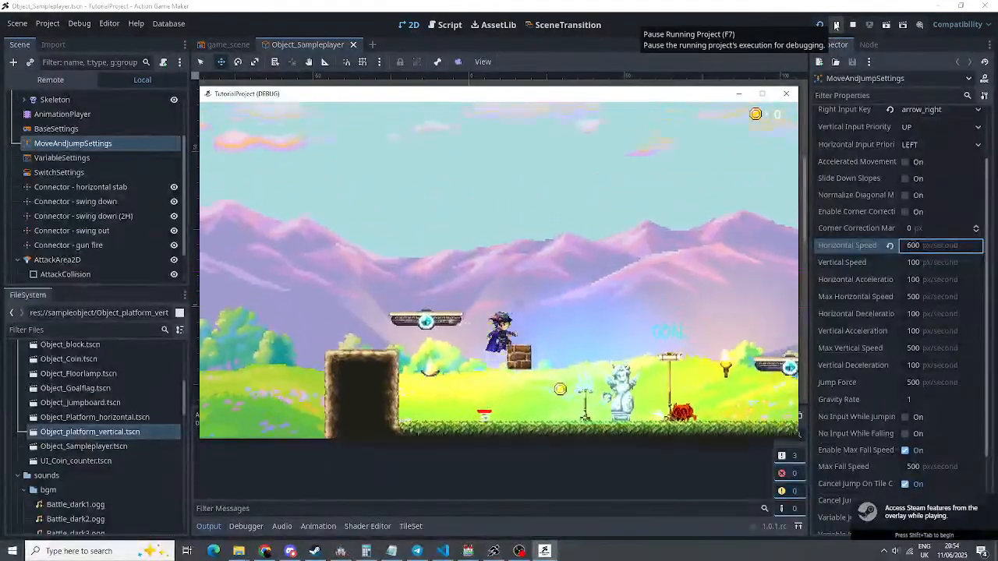
Play-test the faster speed past the goal flag, over the stairs and to the far stone ledge
{"action": "key", "text": "space"}
{"action": "key", "text": "Left"}
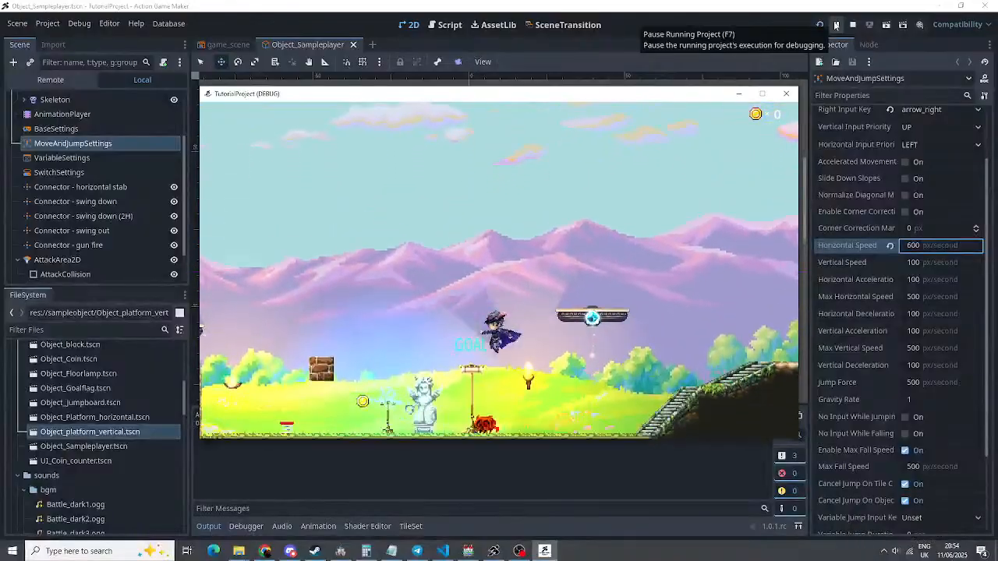
{"action": "key", "text": "Right"}
{"action": "key", "text": "Left"}
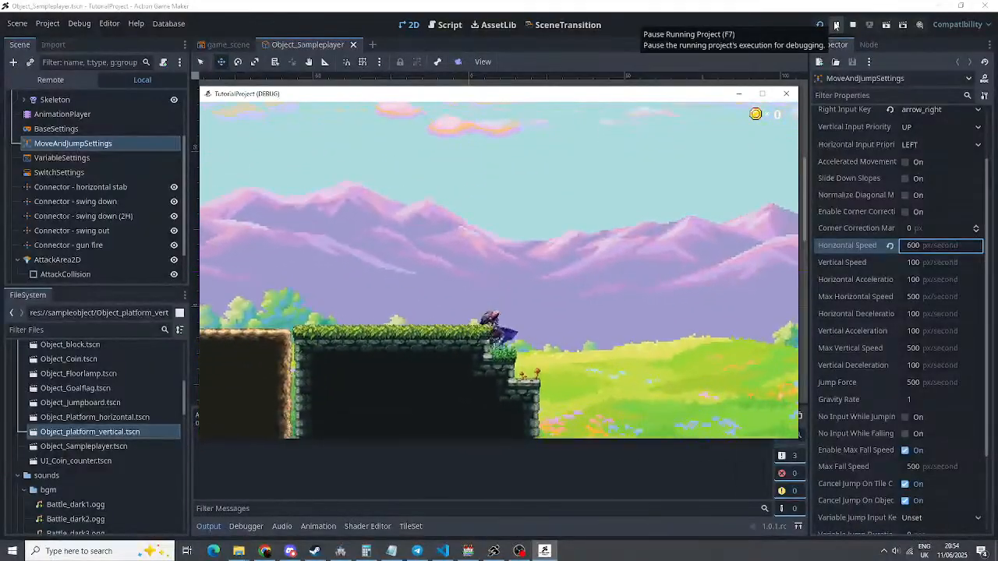
{"action": "key", "text": "space"}
{"action": "key", "text": "Right"}
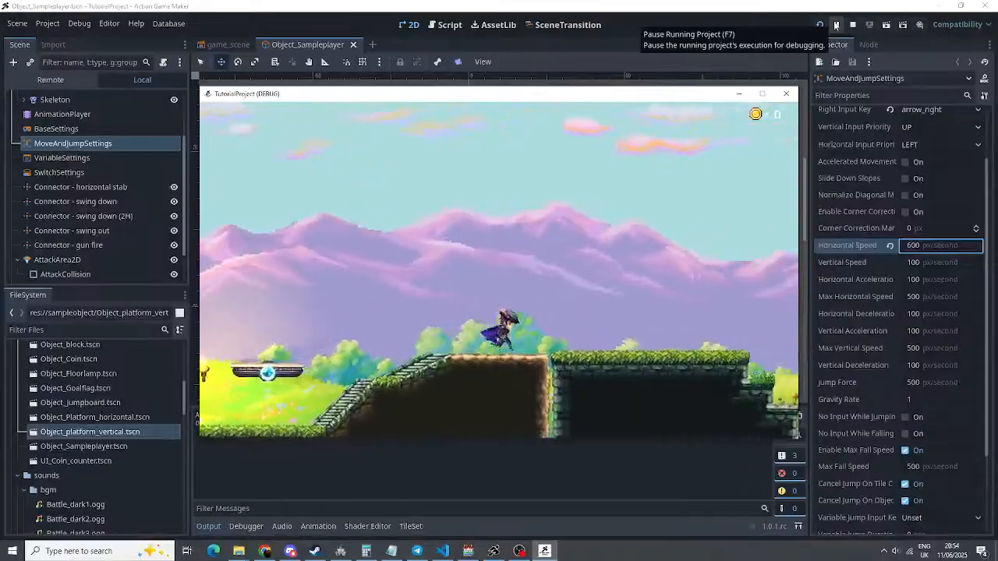
{"action": "key", "text": "Left"}
{"action": "key", "text": "Right"}
{"action": "key", "text": "Left"}
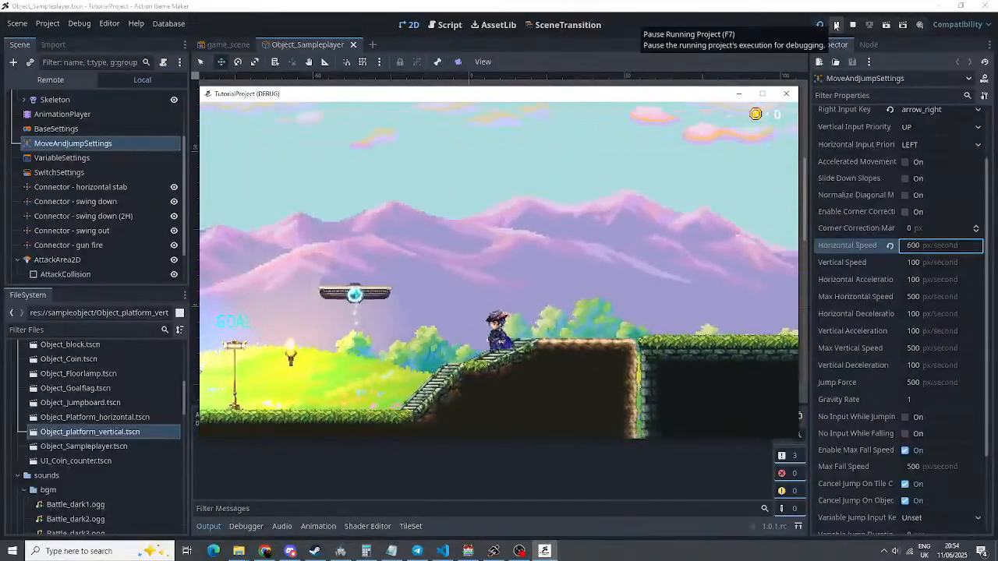
Stop the run and set the player's Horizontal Speed to 300 px/second
{"action": "left_click", "coordinate": [853, 25]}
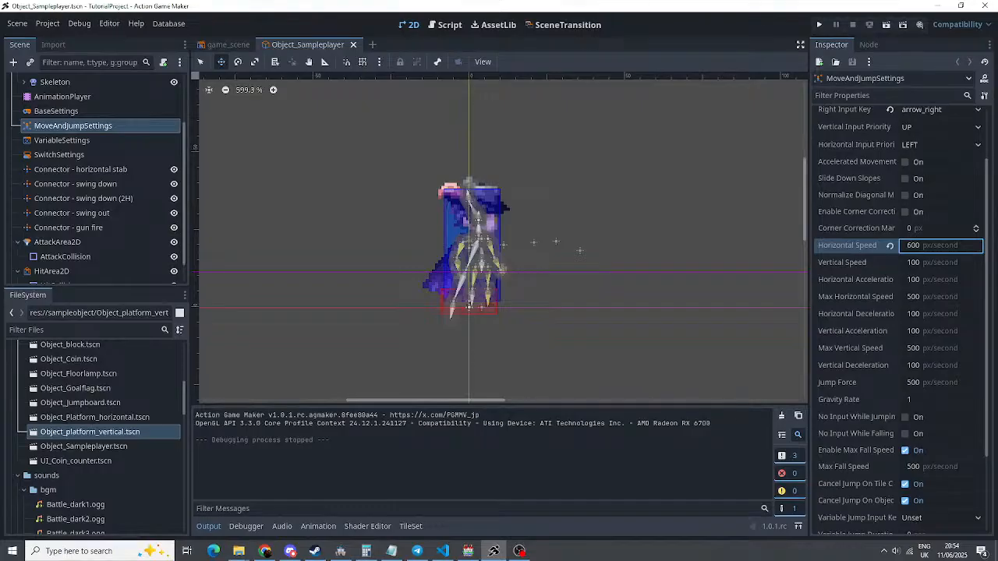
{"action": "type", "text": "300"}
{"action": "key", "text": "Return"}
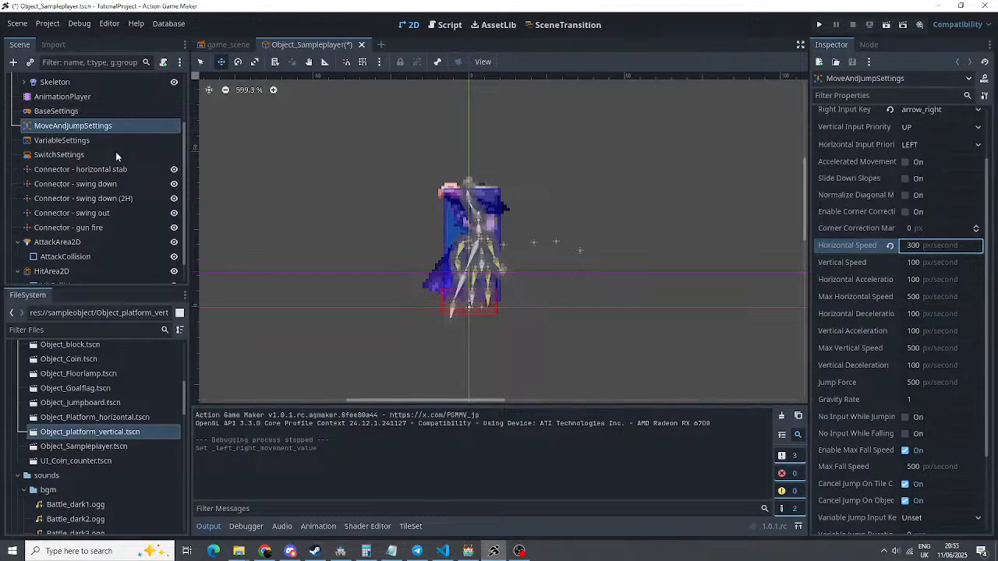
Open the Player node's visual script and examine its whole state graph from Idle through Jump and Fall
{"action": "scroll", "coordinate": [116, 152], "scroll_direction": "up", "scroll_amount": 3}
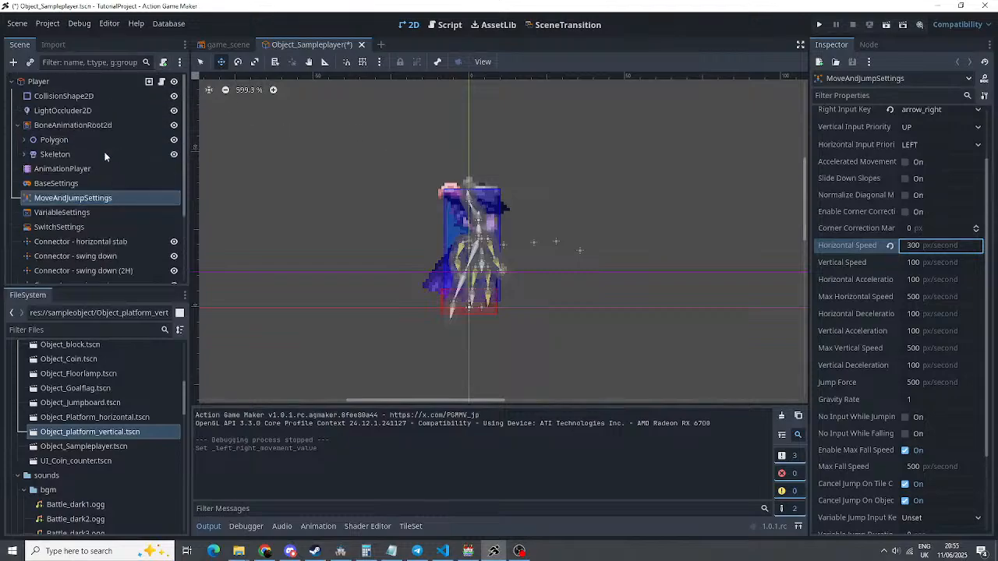
{"action": "left_click", "coordinate": [163, 83]}
{"action": "scroll", "coordinate": [515, 262], "scroll_direction": "down", "scroll_amount": 3}
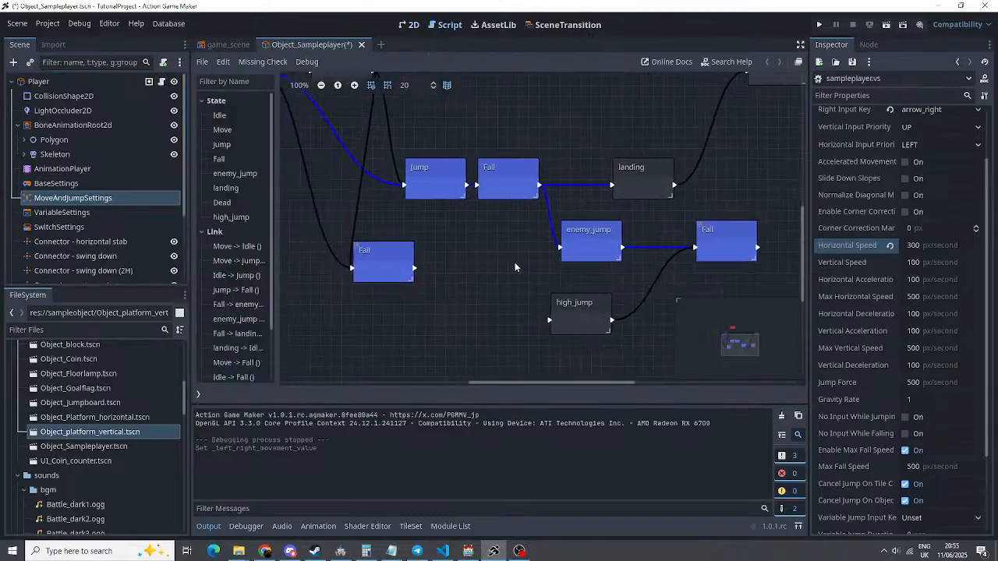
{"action": "scroll", "coordinate": [468, 291], "scroll_direction": "up", "scroll_amount": 2}
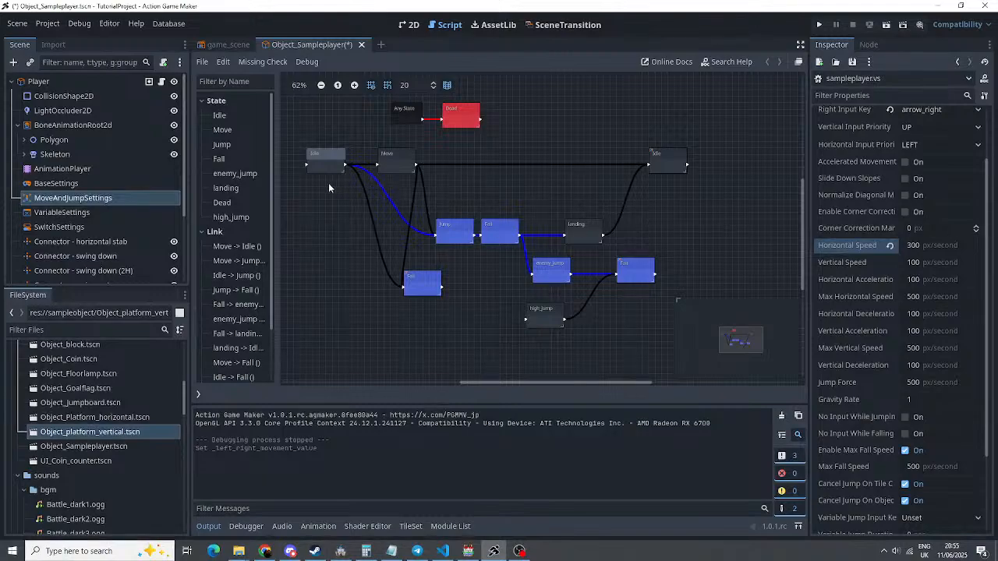
Inspect the Jump state's assigned animation, action settings and its list of executable actions
{"action": "left_click", "coordinate": [450, 231]}
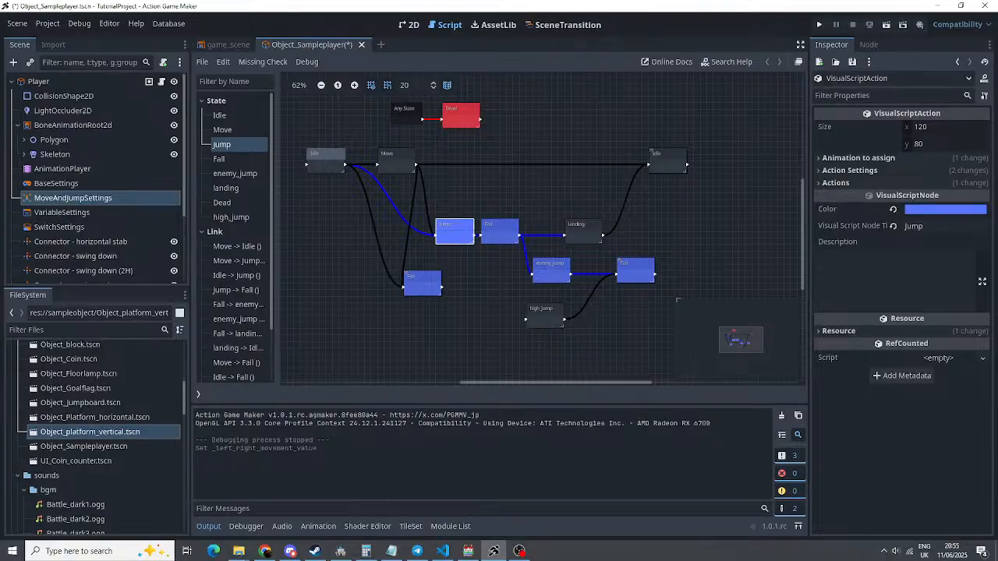
{"action": "left_click", "coordinate": [817, 158]}
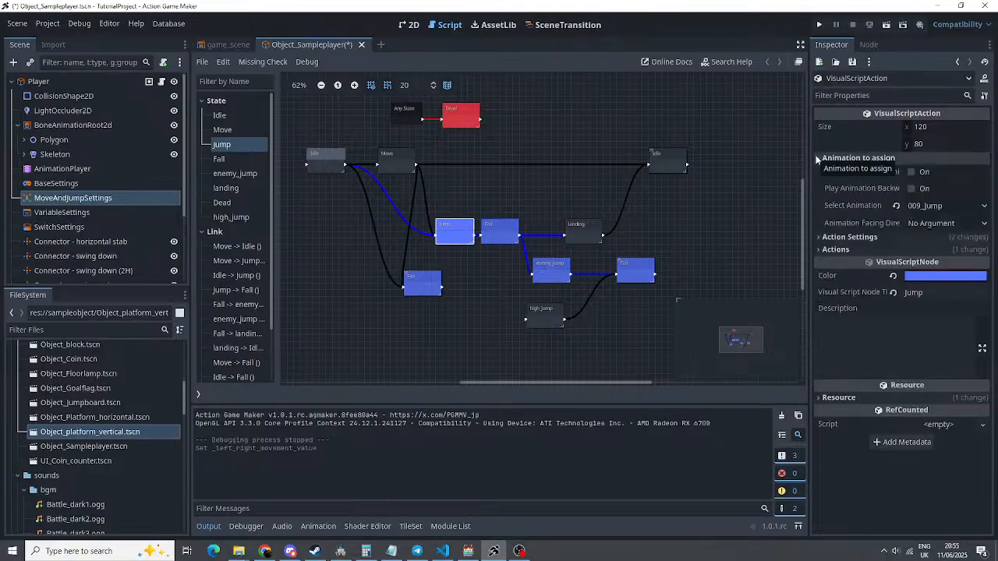
{"action": "left_click", "coordinate": [821, 237]}
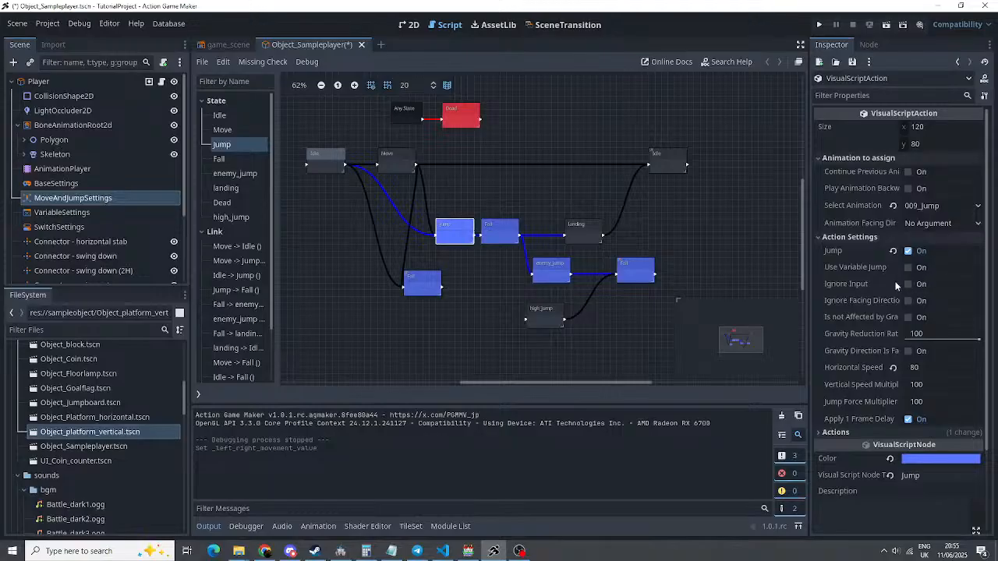
{"action": "scroll", "coordinate": [883, 320], "scroll_direction": "down", "scroll_amount": 3}
{"action": "left_click", "coordinate": [824, 335]}
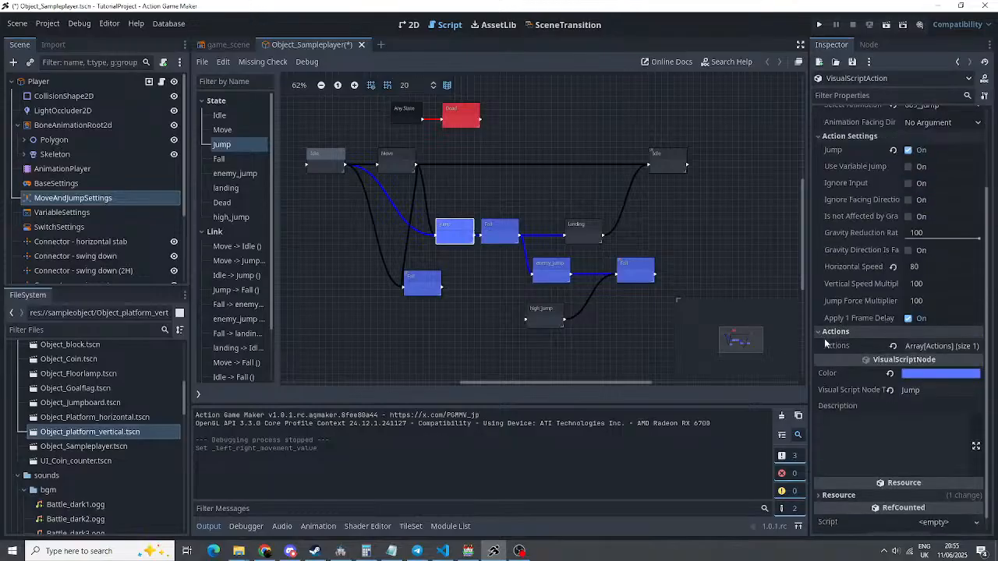
{"action": "left_click", "coordinate": [940, 346]}
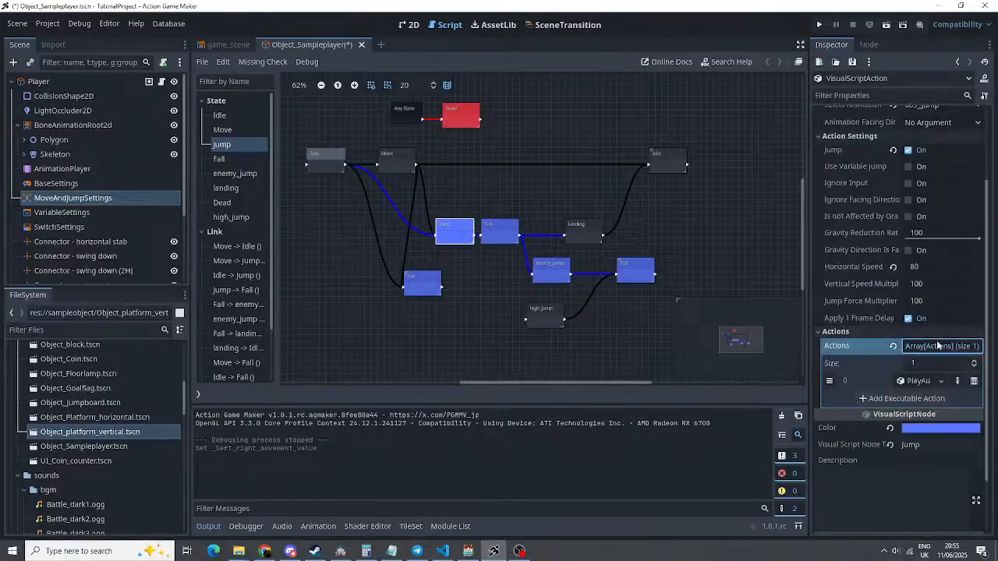
Look through the action types available for the Jump state's executable action
{"action": "left_click", "coordinate": [942, 381]}
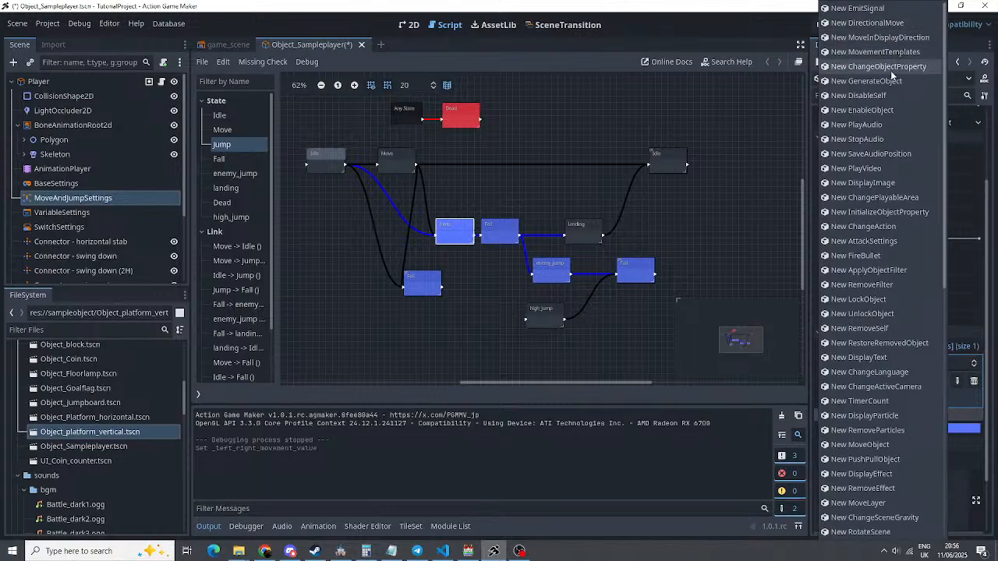
{"action": "scroll", "coordinate": [893, 125], "scroll_direction": "down", "scroll_amount": 3}
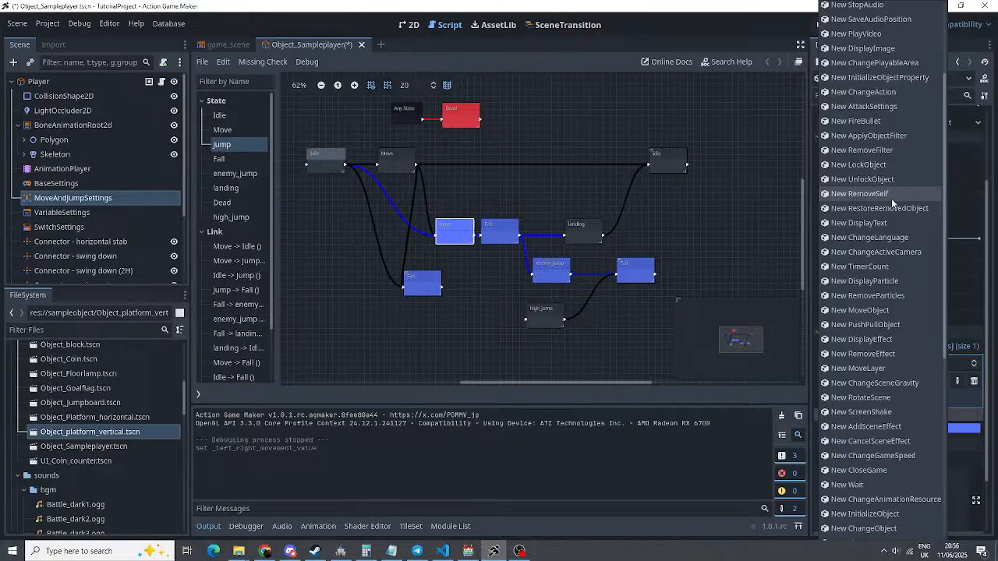
{"action": "scroll", "coordinate": [892, 199], "scroll_direction": "down", "scroll_amount": 8}
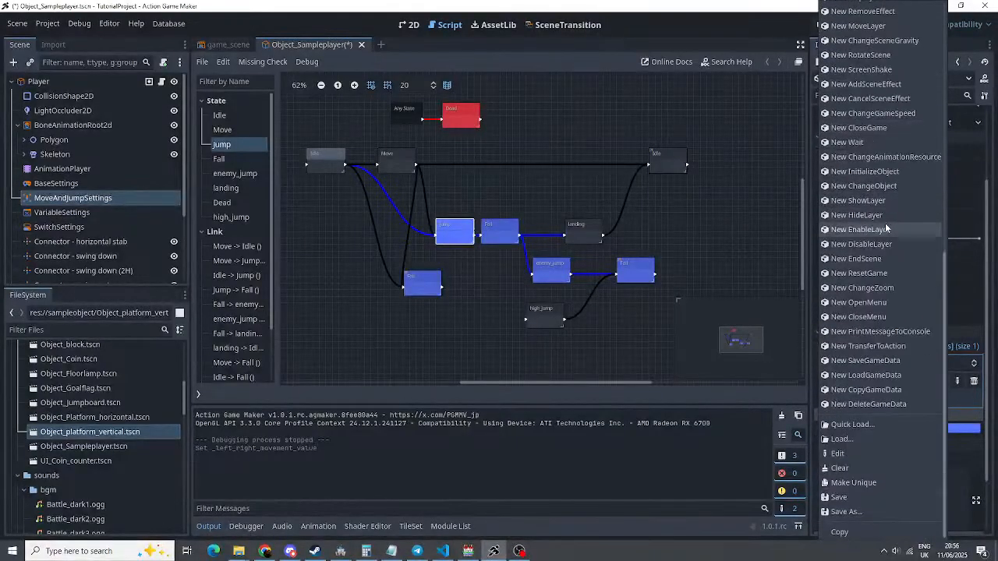
{"action": "scroll", "coordinate": [871, 368], "scroll_direction": "up", "scroll_amount": 11}
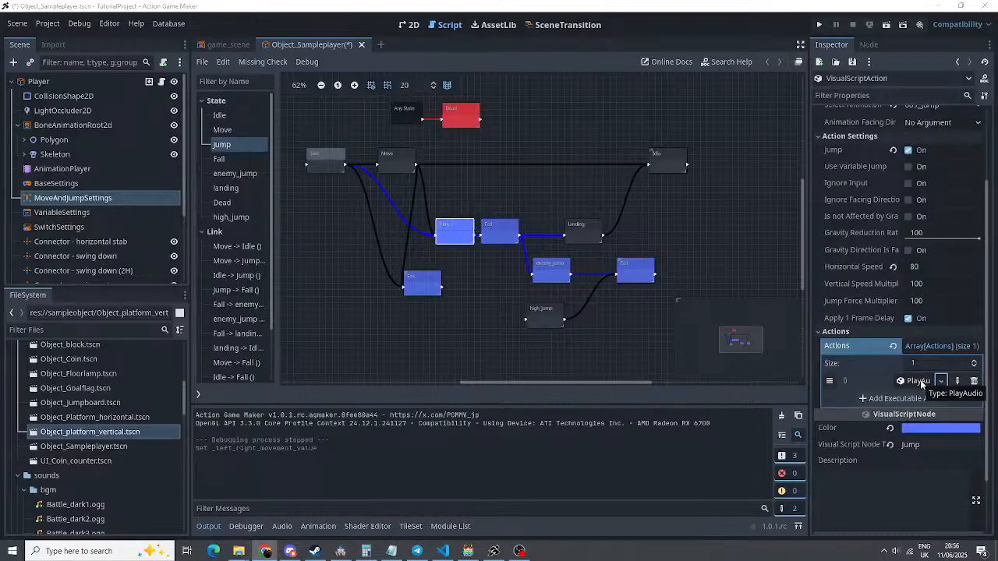
Expand the Jump state's PlayAudio action and browse the sounds available for its Audio Data
{"action": "left_click", "coordinate": [916, 383]}
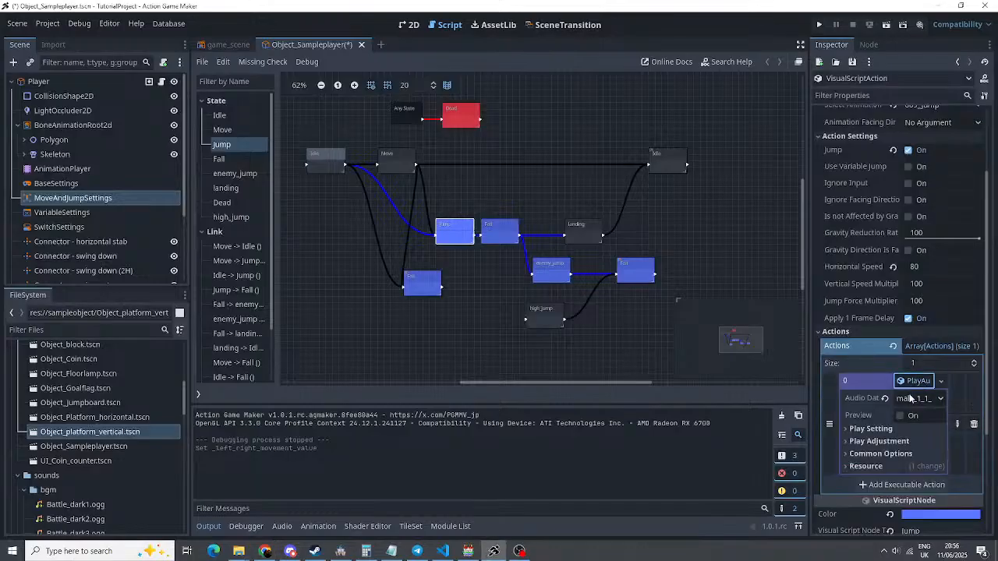
{"action": "left_click", "coordinate": [908, 398]}
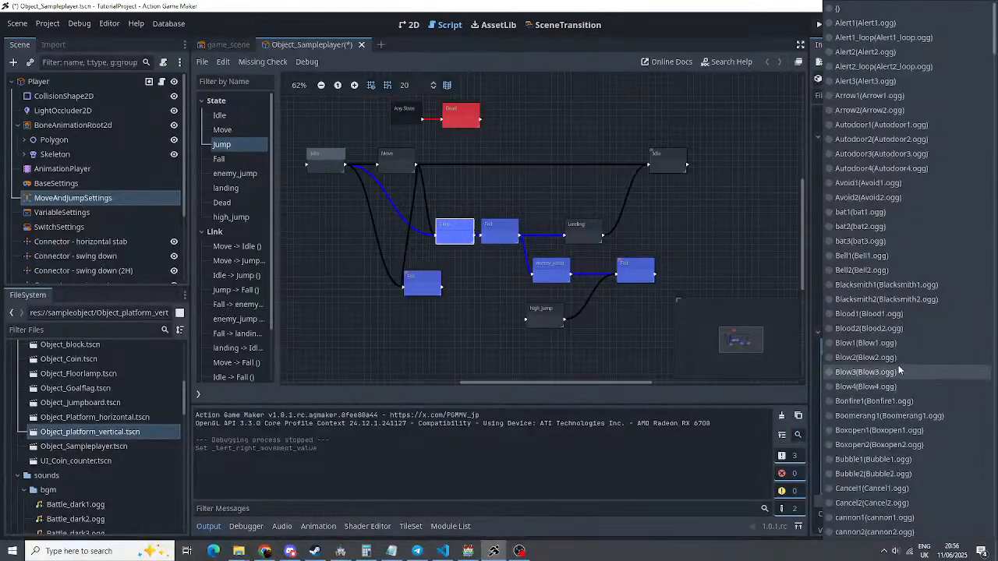
{"action": "scroll", "coordinate": [889, 320], "scroll_direction": "down", "scroll_amount": 15}
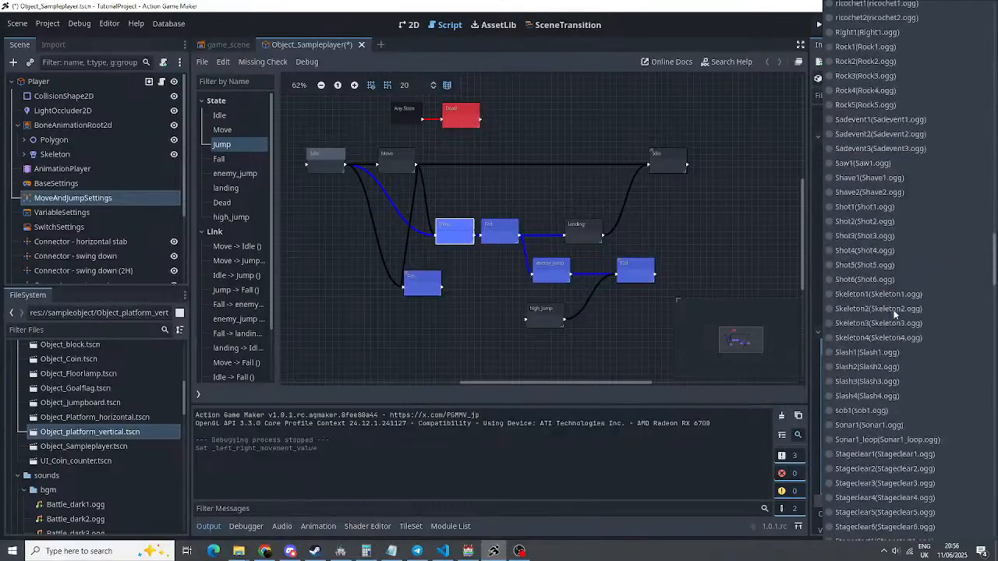
{"action": "scroll", "coordinate": [894, 311], "scroll_direction": "up", "scroll_amount": 5}
{"action": "scroll", "coordinate": [893, 310], "scroll_direction": "up", "scroll_amount": 5}
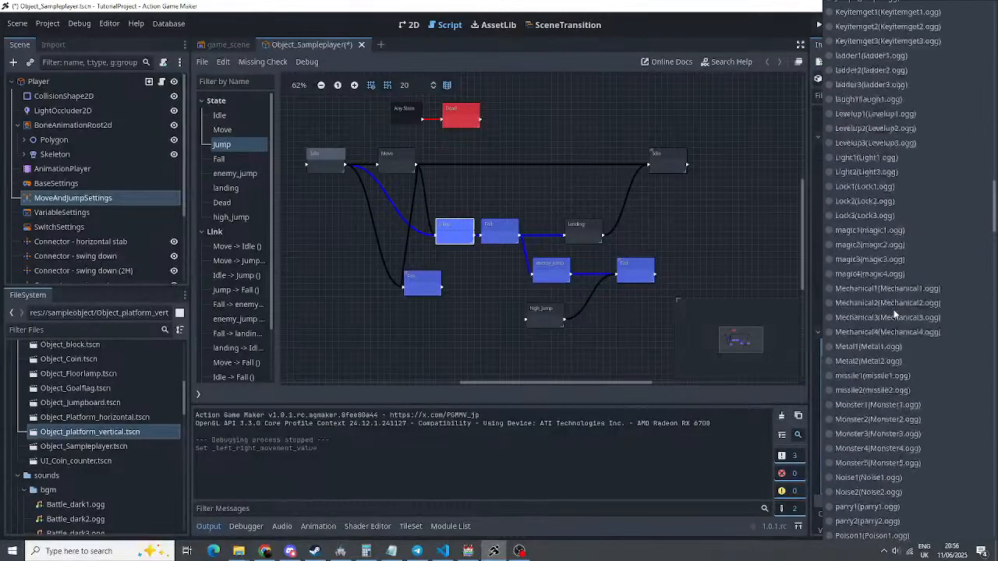
{"action": "left_click", "coordinate": [780, 223]}
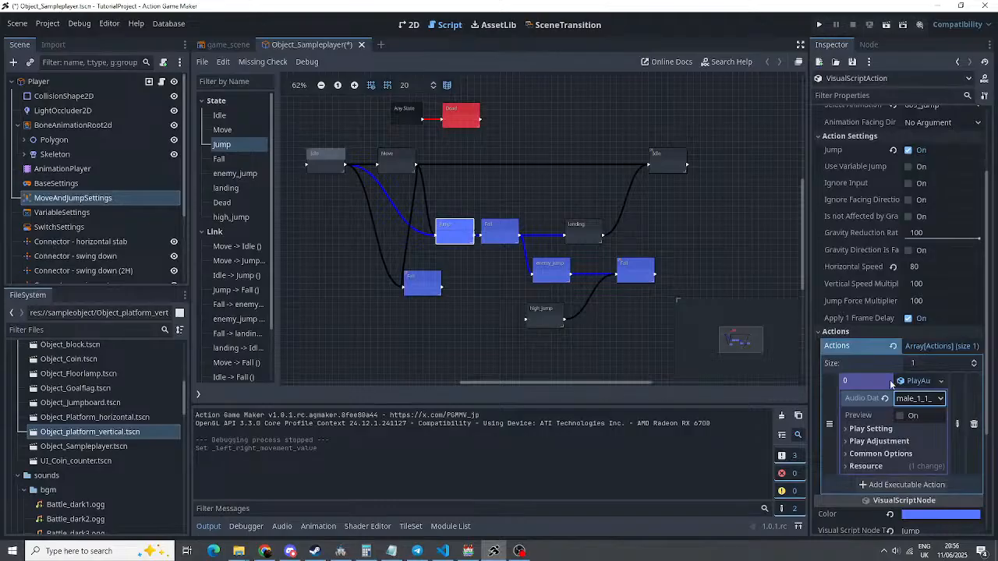
Browse the Jump state's Audio Data sounds, keep male_1_1_C selected, and preview that sound twice
{"action": "left_click", "coordinate": [921, 399]}
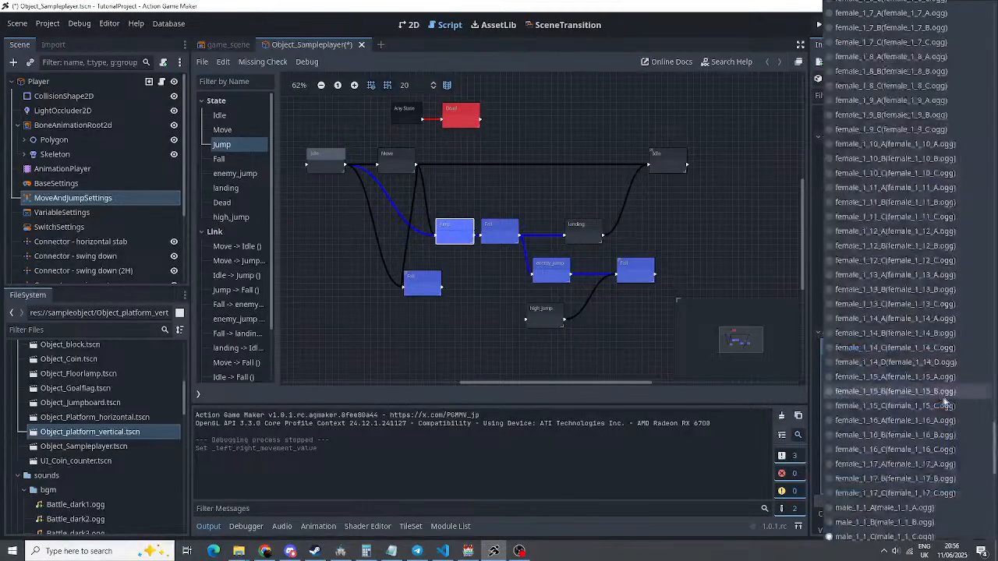
{"action": "scroll", "coordinate": [878, 326], "scroll_direction": "up", "scroll_amount": 2}
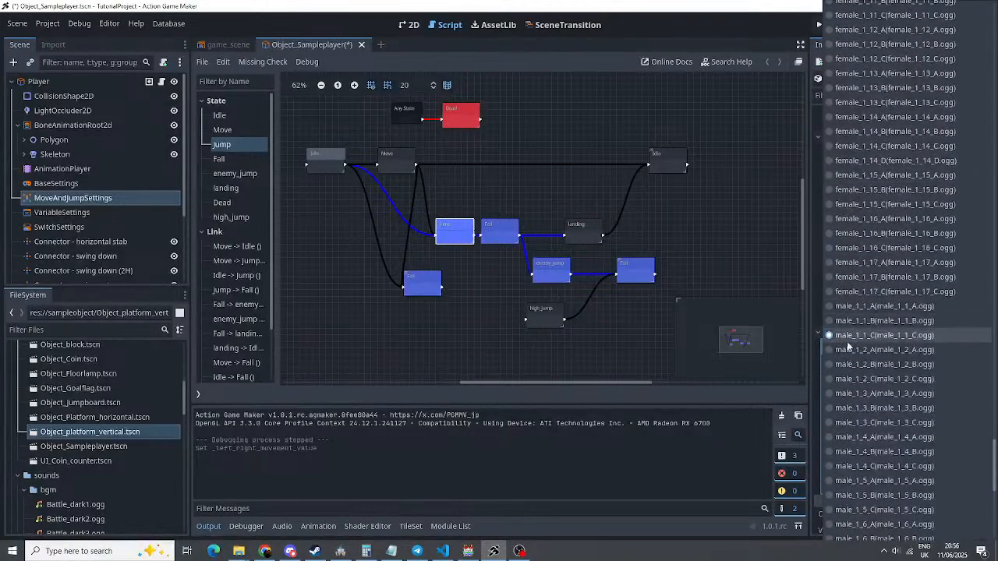
{"action": "left_click", "coordinate": [831, 337]}
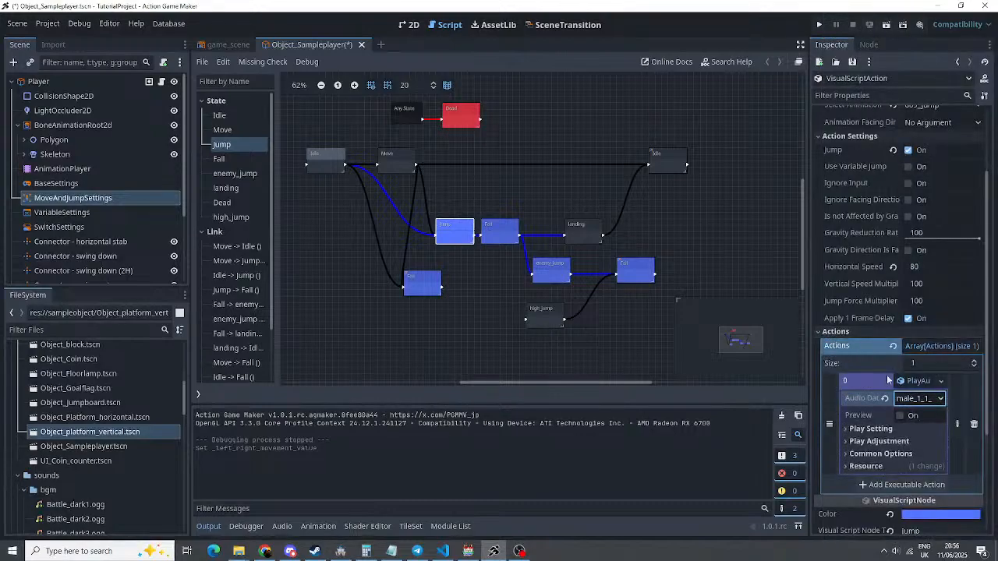
{"action": "left_click", "coordinate": [909, 405]}
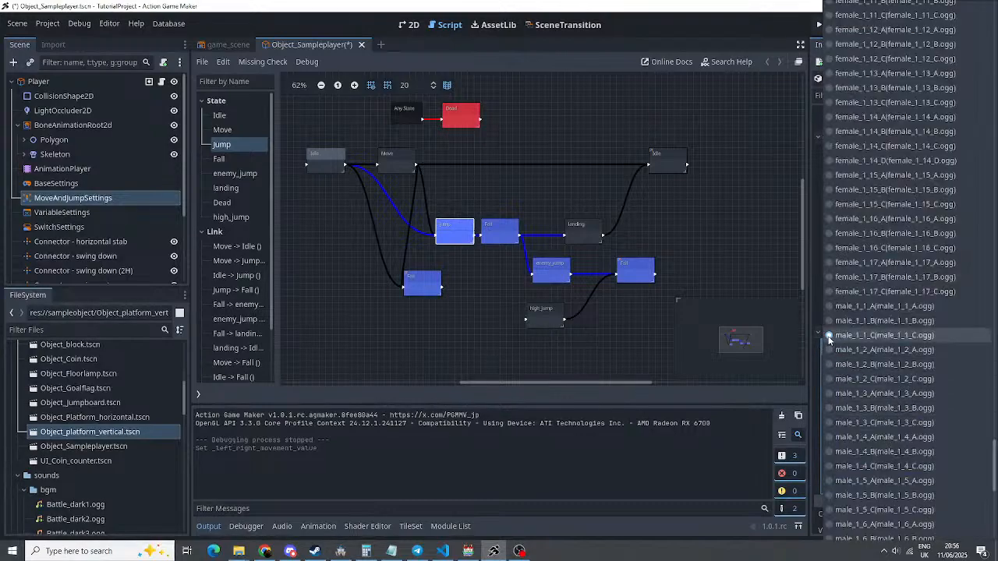
{"action": "left_click", "coordinate": [881, 337]}
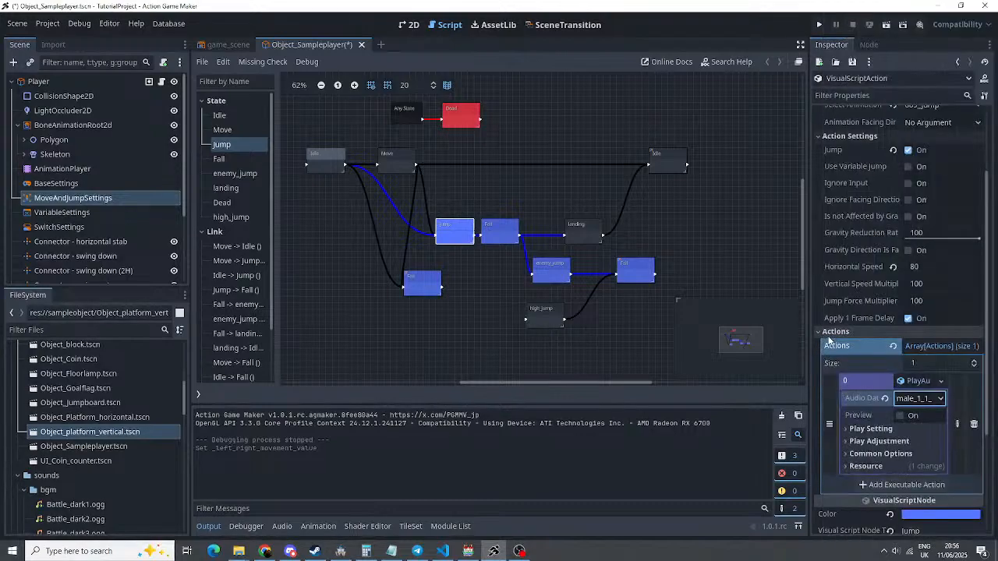
{"action": "left_click", "coordinate": [903, 417]}
{"action": "left_click", "coordinate": [903, 418]}
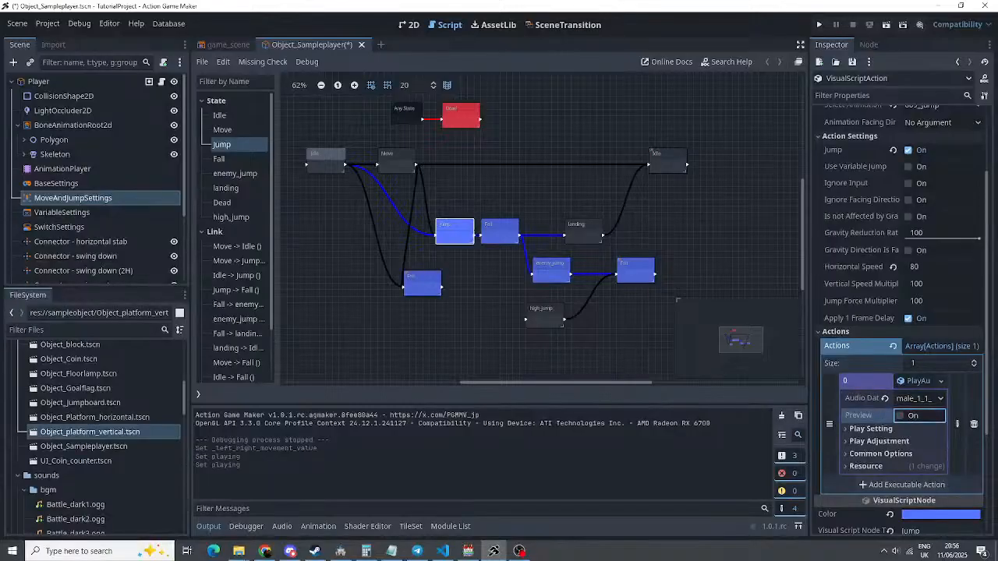
Switch to OBS Studio to check the stream's audio mixer, and return to Action Game Maker
{"action": "left_click", "coordinate": [520, 551]}
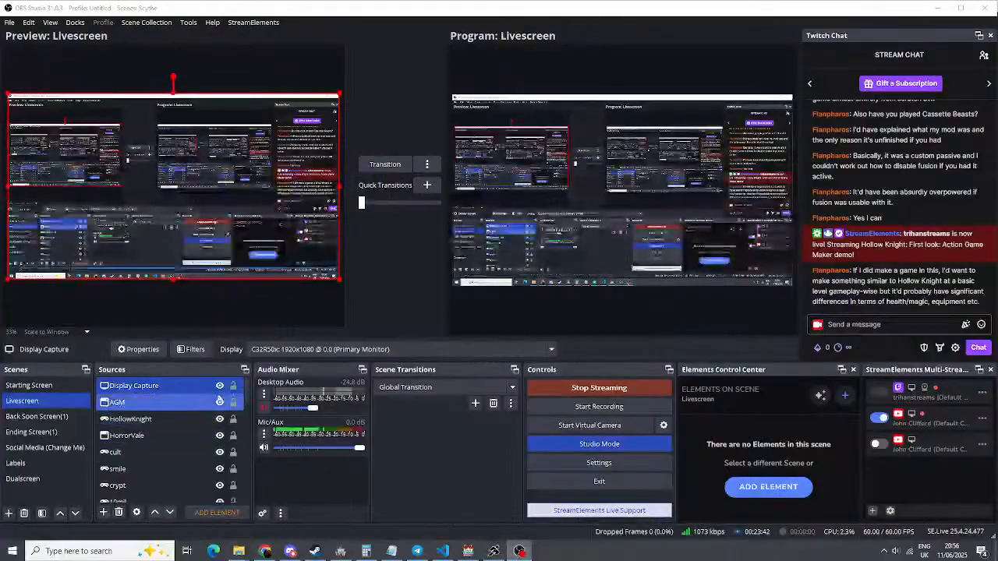
{"action": "left_click", "coordinate": [494, 551]}
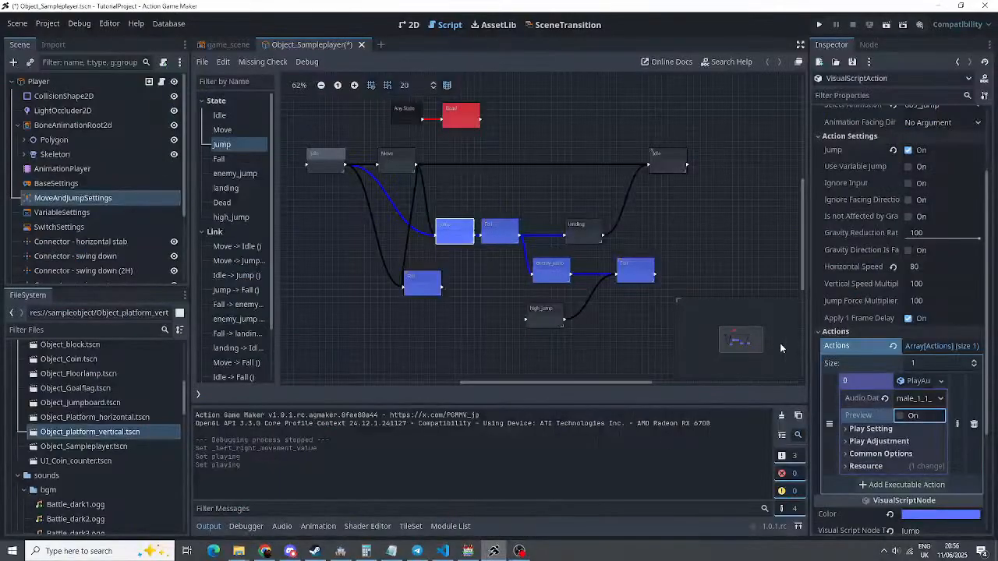
Run the project, play-test repeated jumps across the platforms to hear the jump sound, and stop the game
{"action": "left_click", "coordinate": [818, 24]}
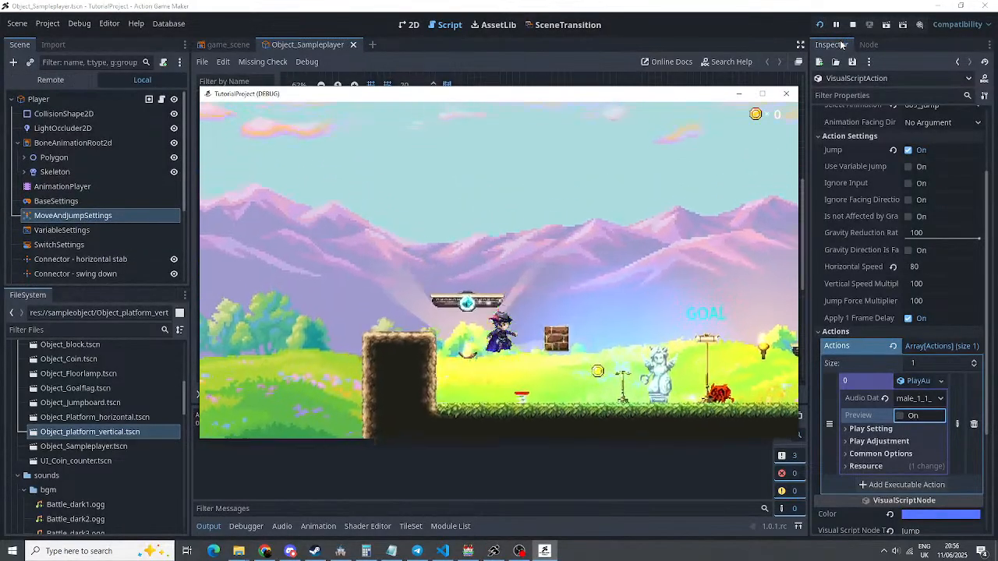
{"action": "key", "text": "Right"}
{"action": "key", "text": "space"}
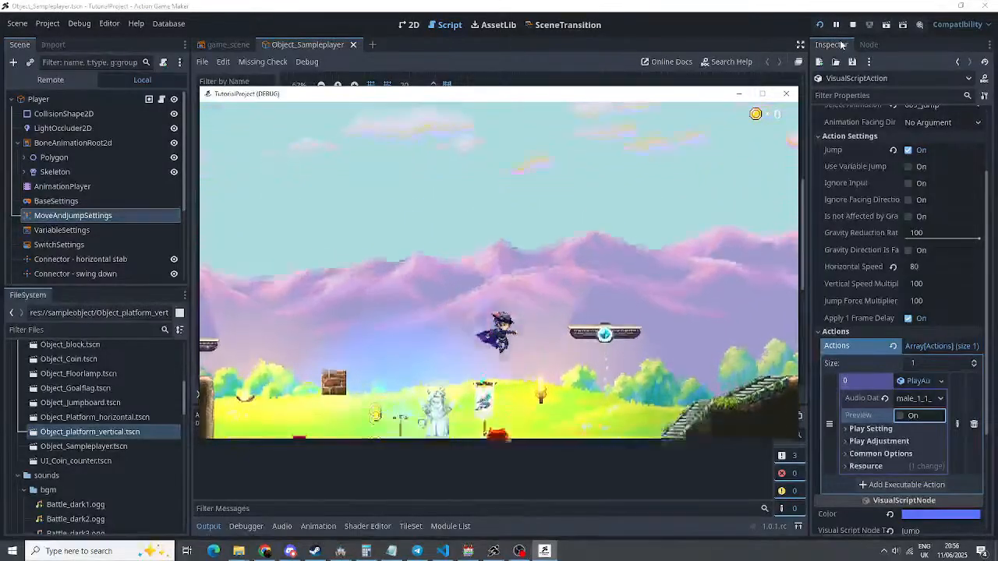
{"action": "key", "text": "space"}
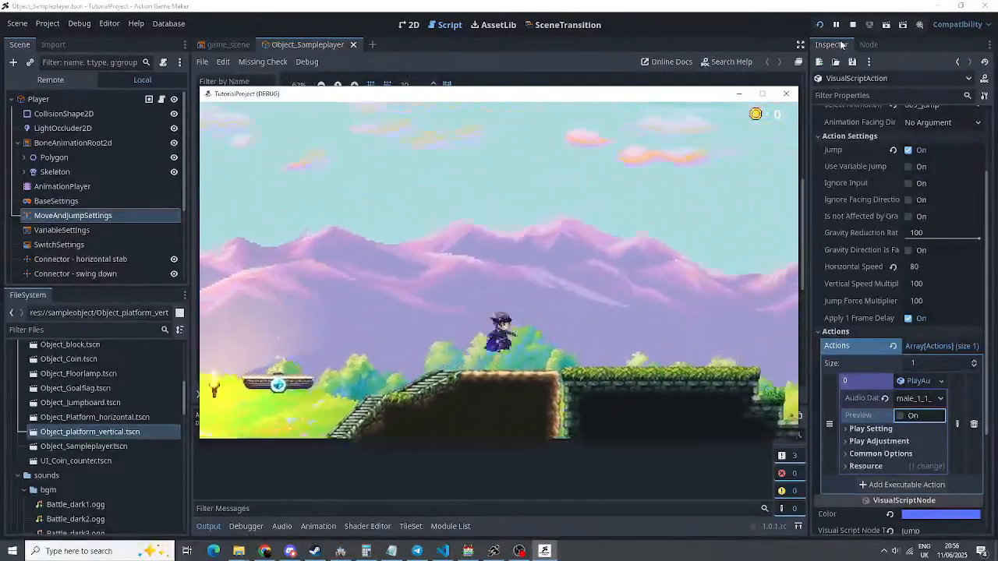
{"action": "key", "text": "space"}
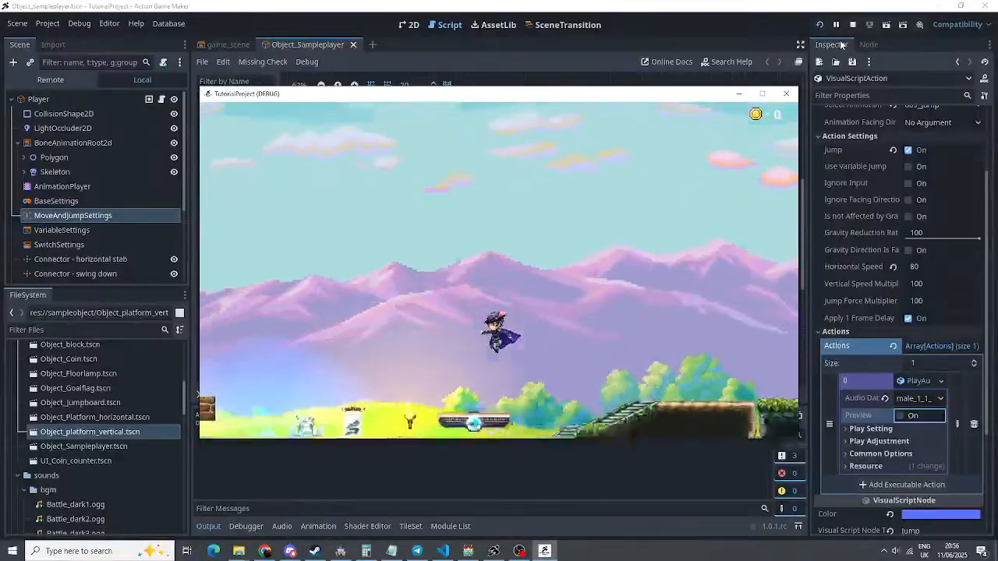
{"action": "key", "text": "space"}
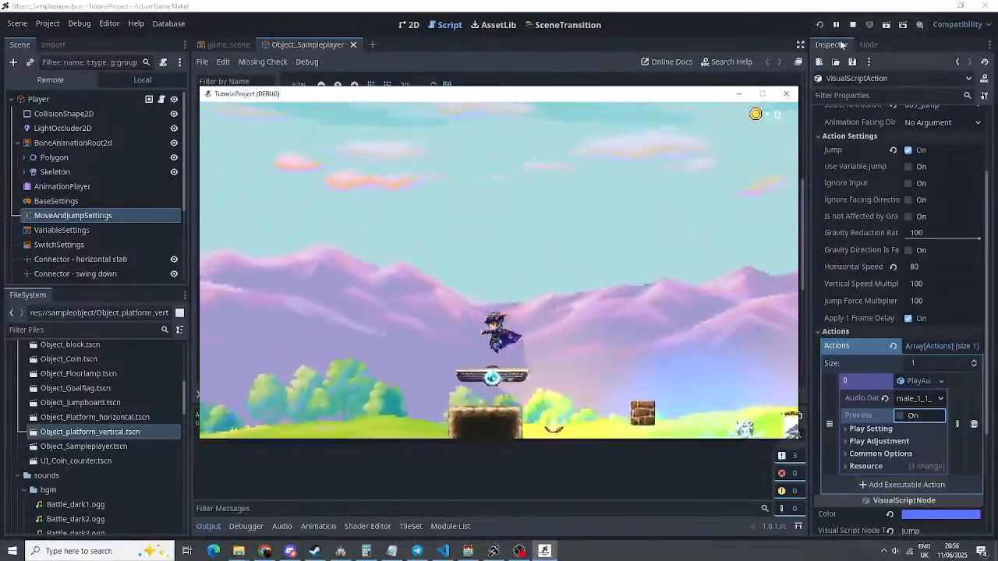
{"action": "key", "text": "space"}
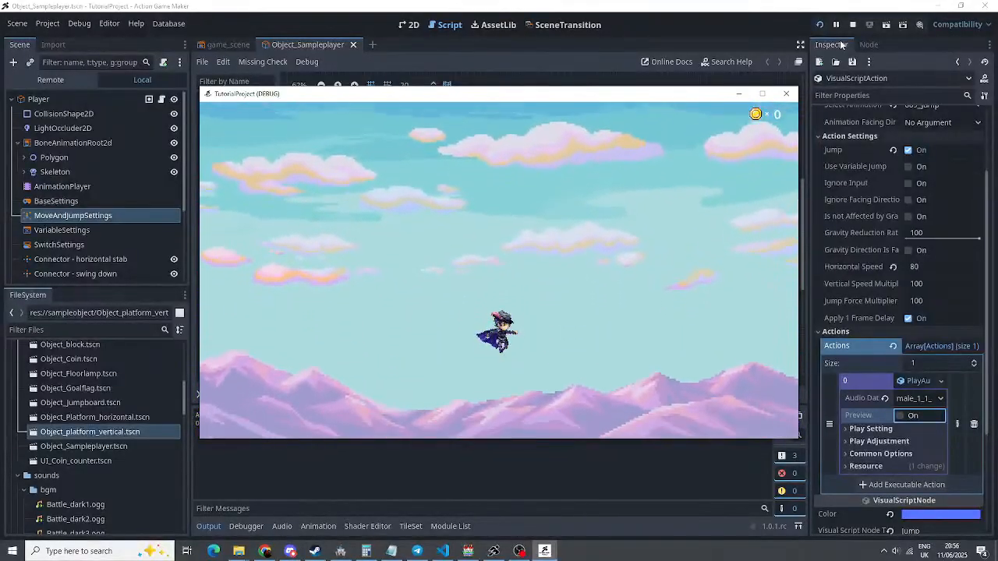
{"action": "key", "text": "space"}
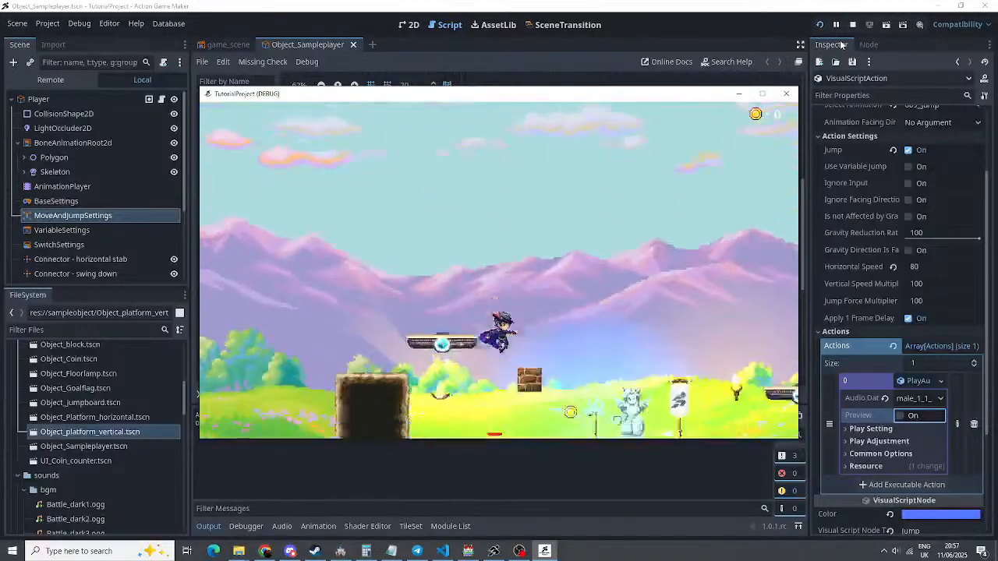
{"action": "key", "text": "space"}
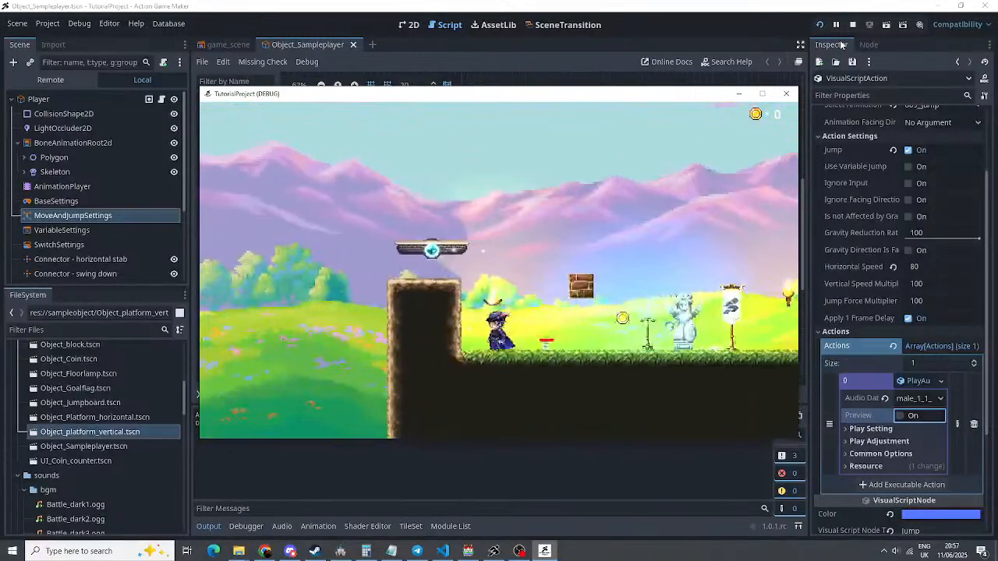
{"action": "key", "text": "space"}
{"action": "key", "text": "space"}
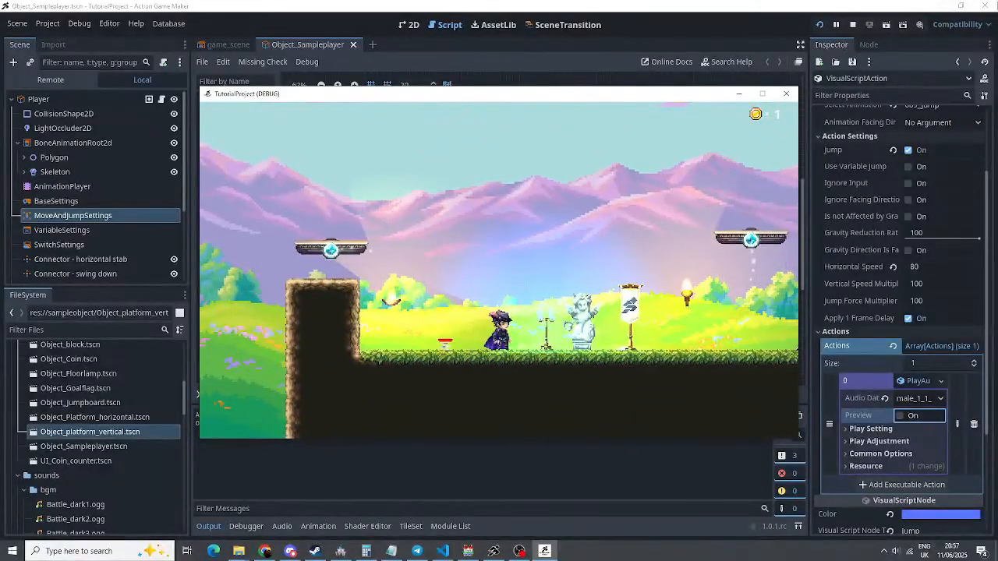
{"action": "key", "text": "F8"}
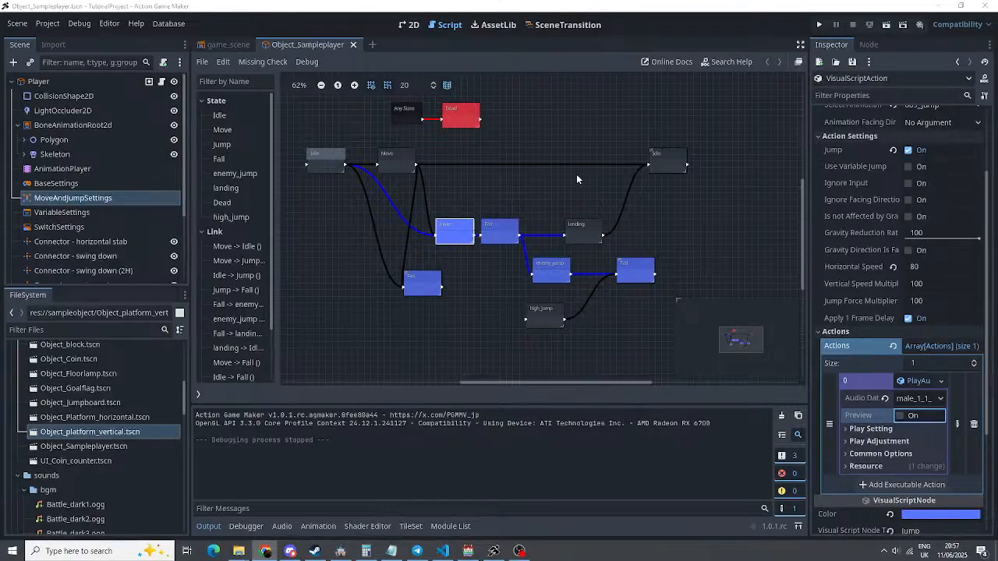
Add a new state to the graph beside the Move state and title it Sliding
{"action": "left_click", "coordinate": [347, 223]}
{"action": "right_click", "coordinate": [455, 157]}
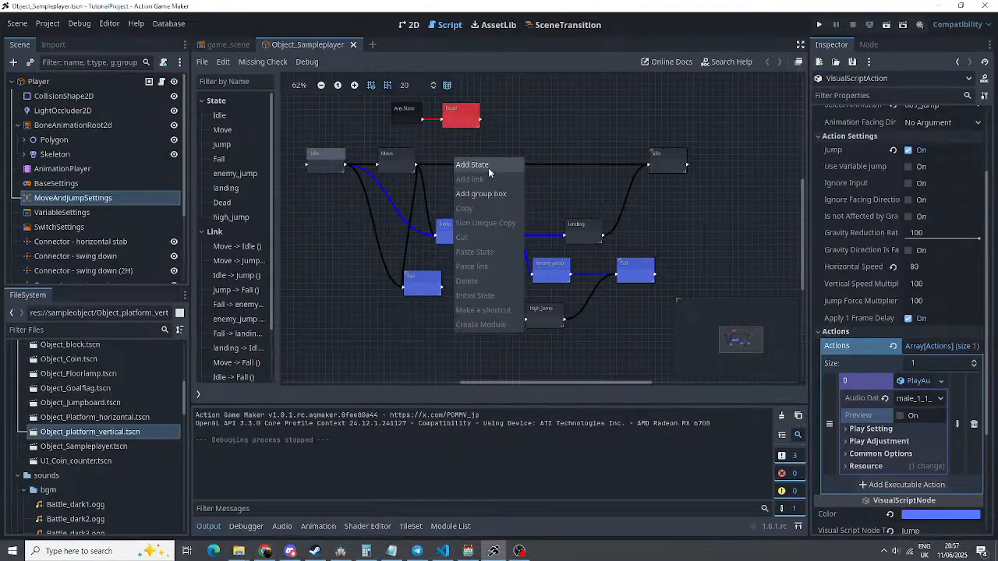
{"action": "left_click", "coordinate": [489, 166]}
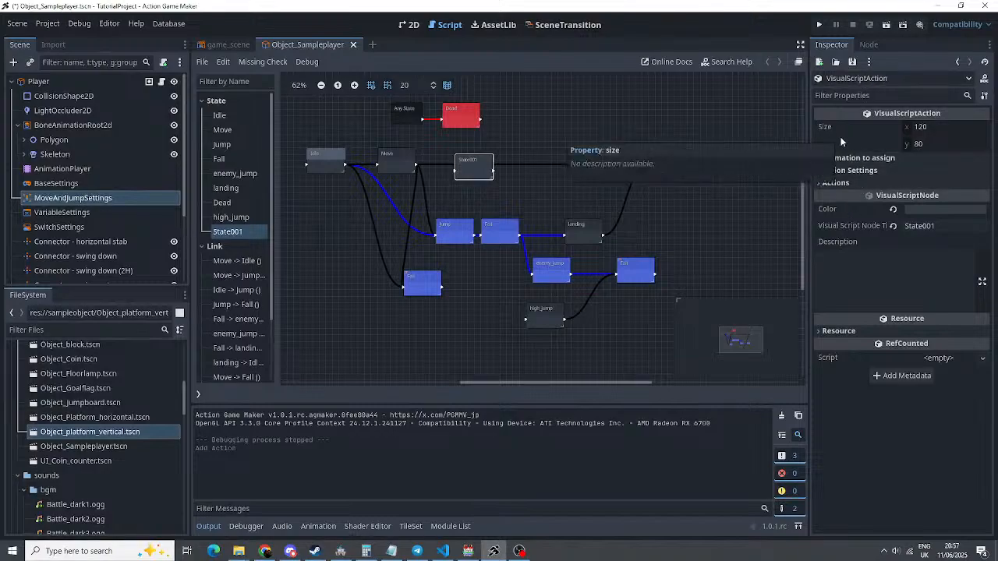
{"action": "left_click_drag", "start_coordinate": [943, 227], "coordinate": [829, 222]}
{"action": "type", "text": "Sliding"}
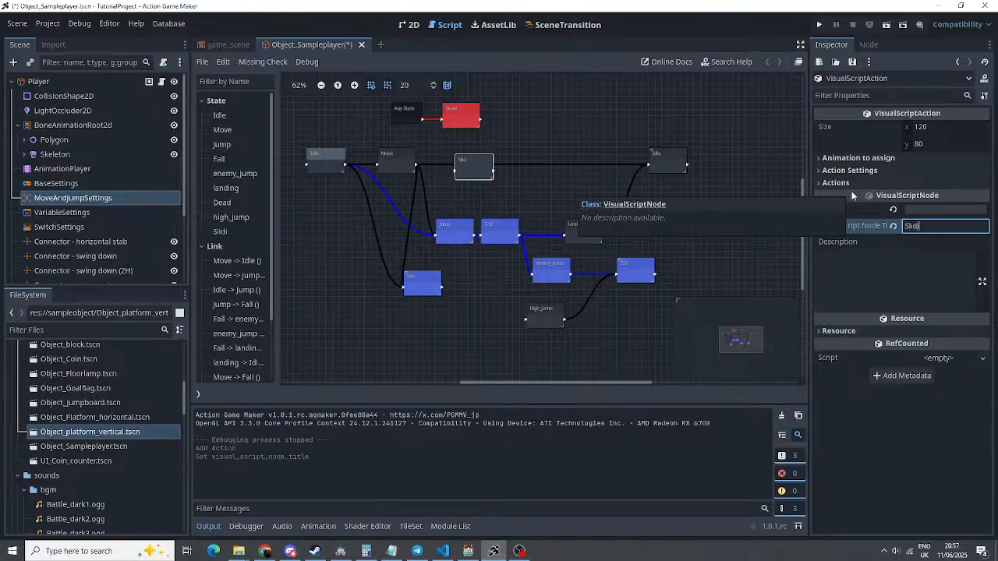
{"action": "key", "text": "Return"}
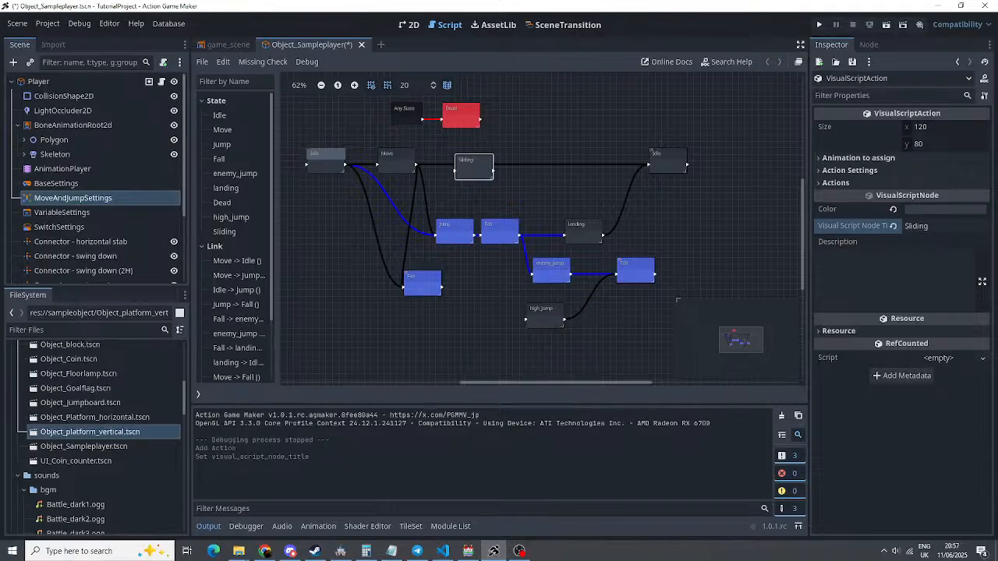
Assign the 028_Sliding animation to the Sliding state
{"action": "left_click", "coordinate": [858, 158]}
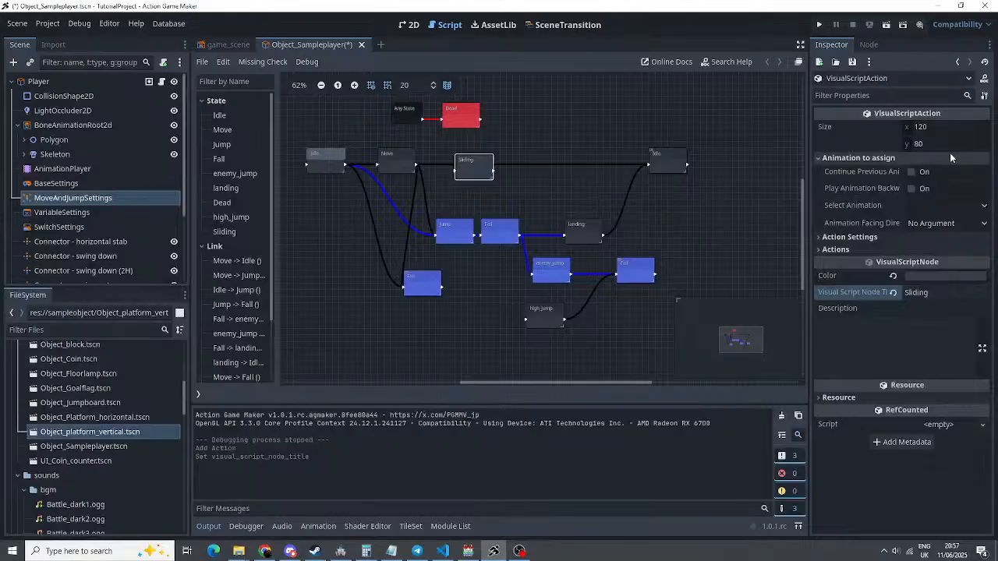
{"action": "left_click", "coordinate": [951, 203]}
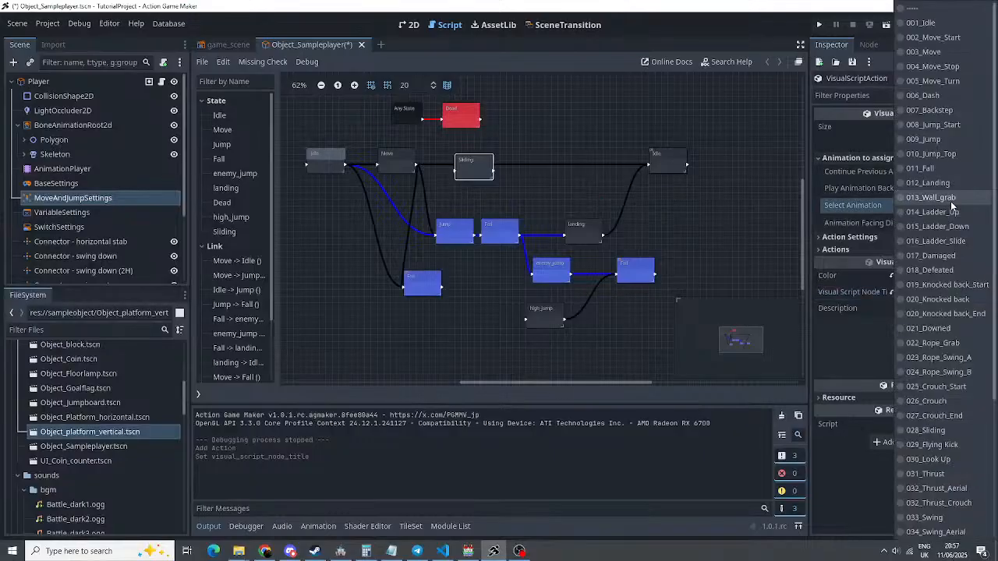
{"action": "scroll", "coordinate": [943, 211], "scroll_direction": "down", "scroll_amount": 4}
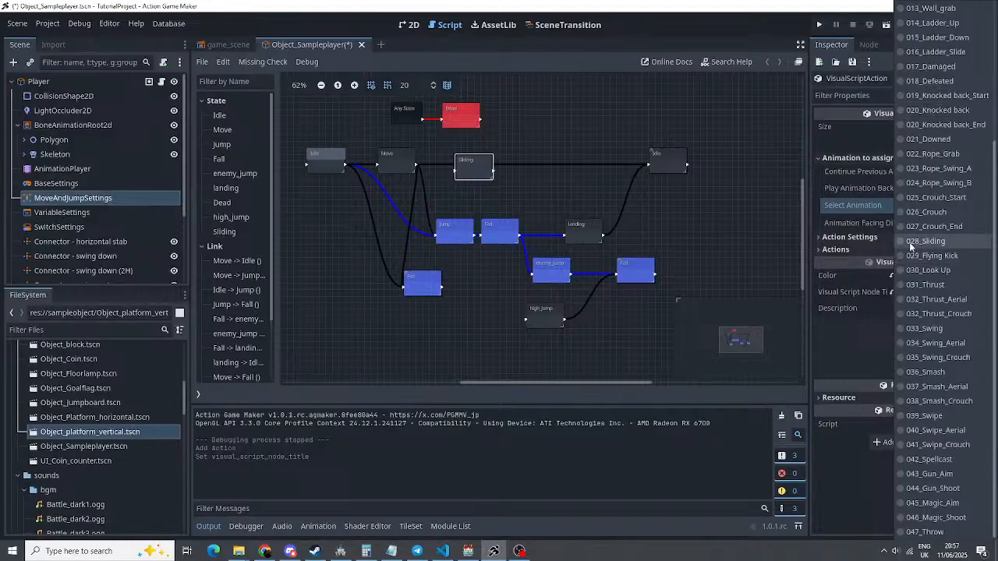
{"action": "left_click", "coordinate": [910, 242]}
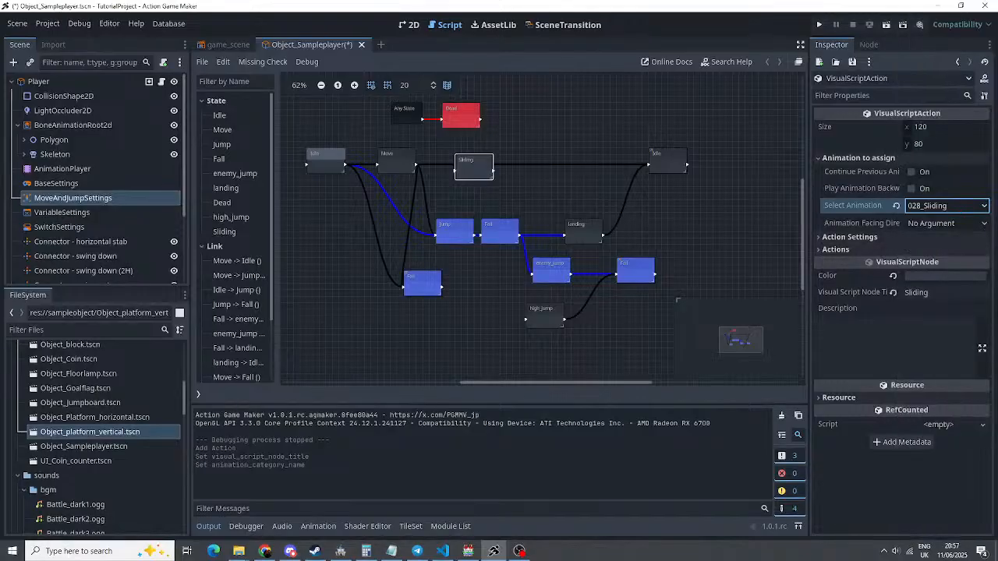
In the Sliding state's action settings, enable Ignore Input and set the horizontal speed multiplier to 200
{"action": "left_click", "coordinate": [824, 237]}
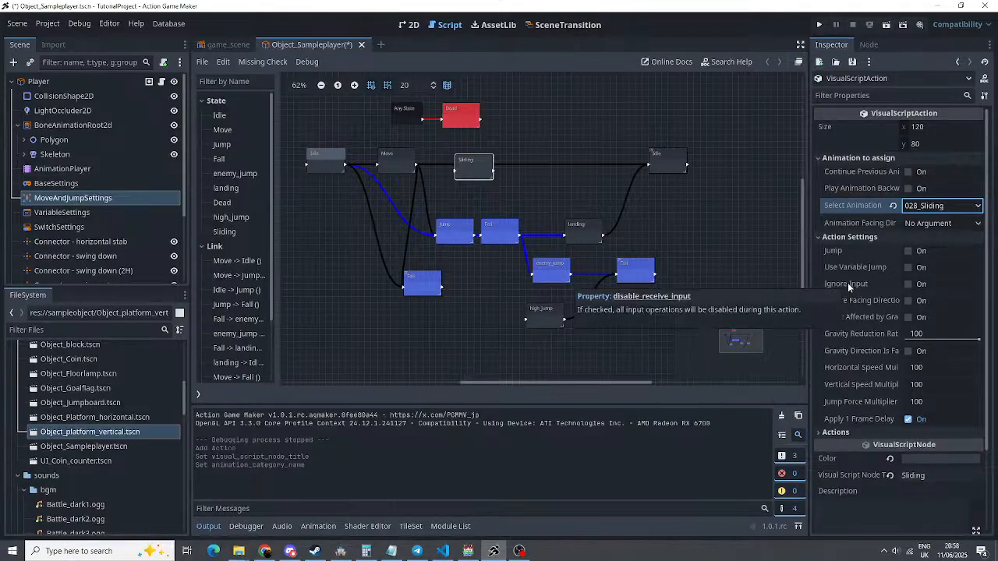
{"action": "left_click", "coordinate": [908, 285]}
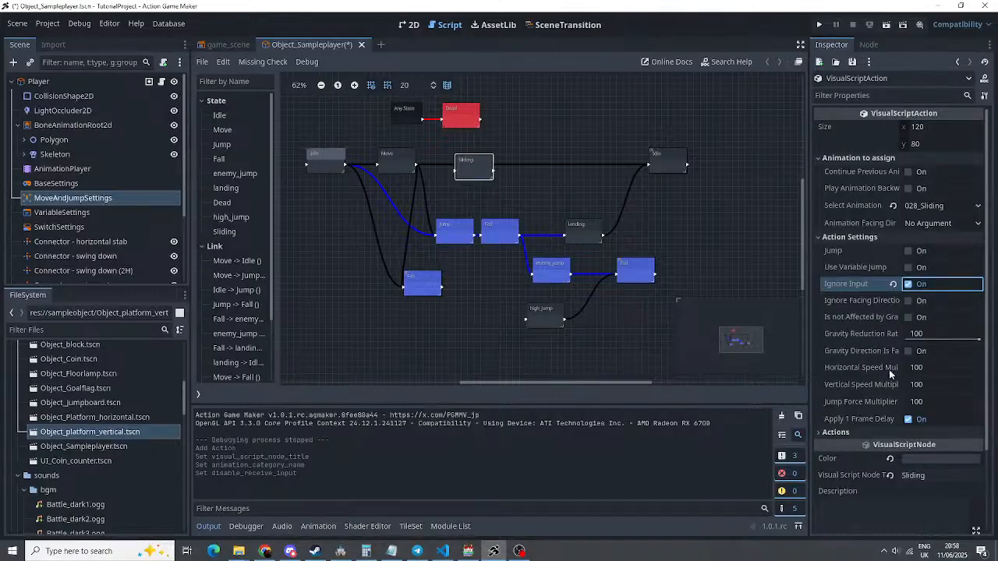
{"action": "left_click", "coordinate": [921, 372]}
{"action": "type", "text": "200"}
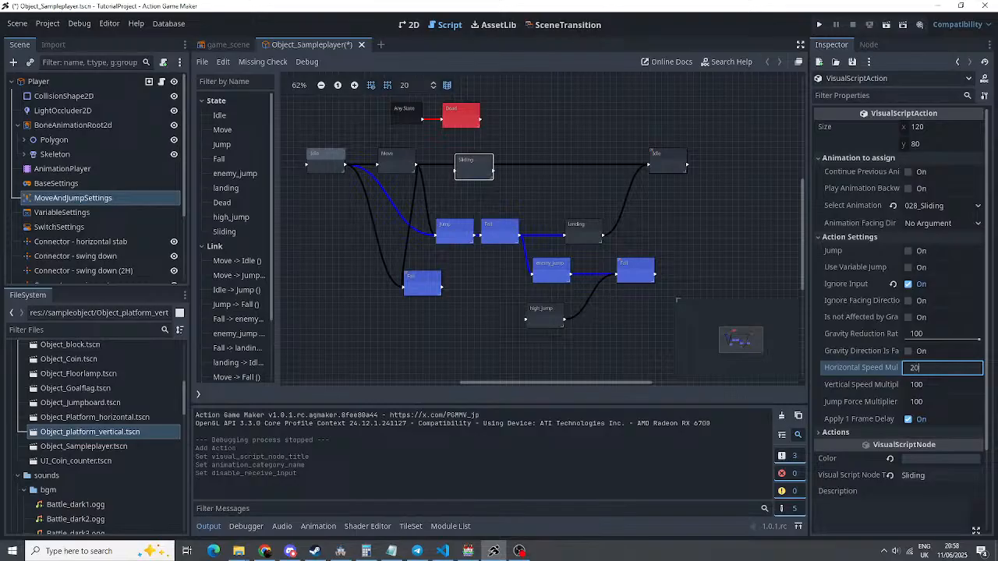
{"action": "key", "text": "Return"}
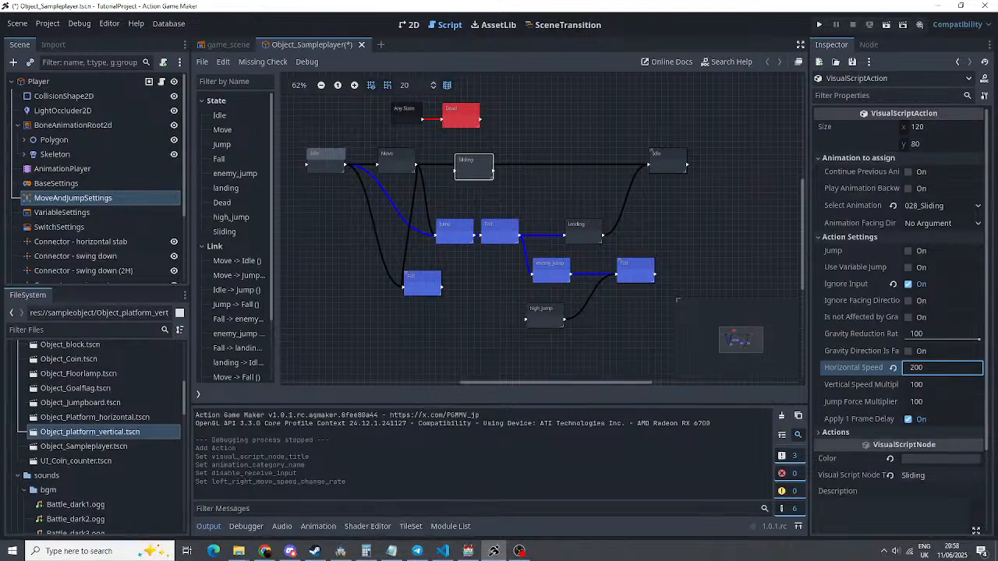
Add a MoveInDisplayDirection executable action to the Sliding state
{"action": "scroll", "coordinate": [823, 369], "scroll_direction": "down", "scroll_amount": 3}
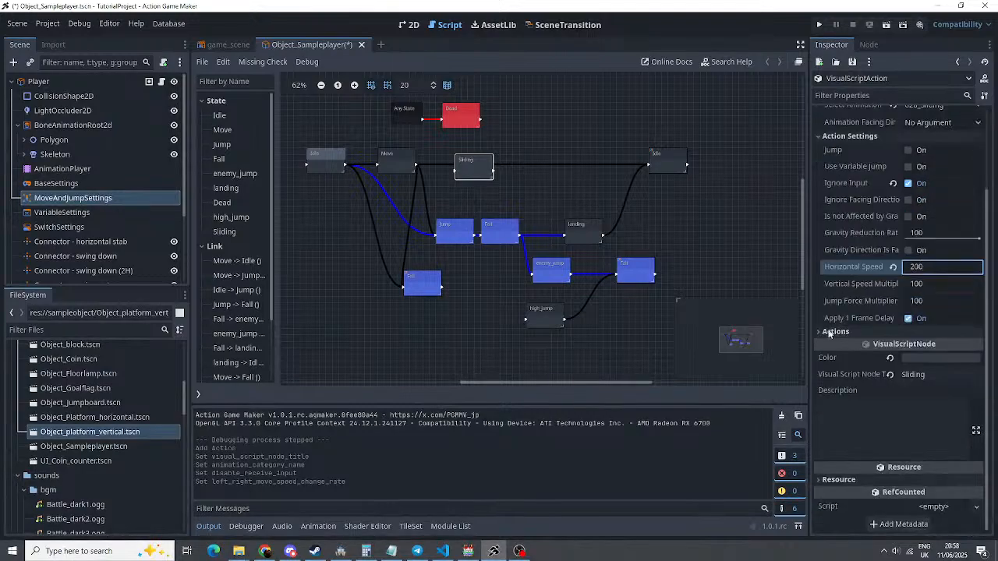
{"action": "left_click", "coordinate": [836, 333]}
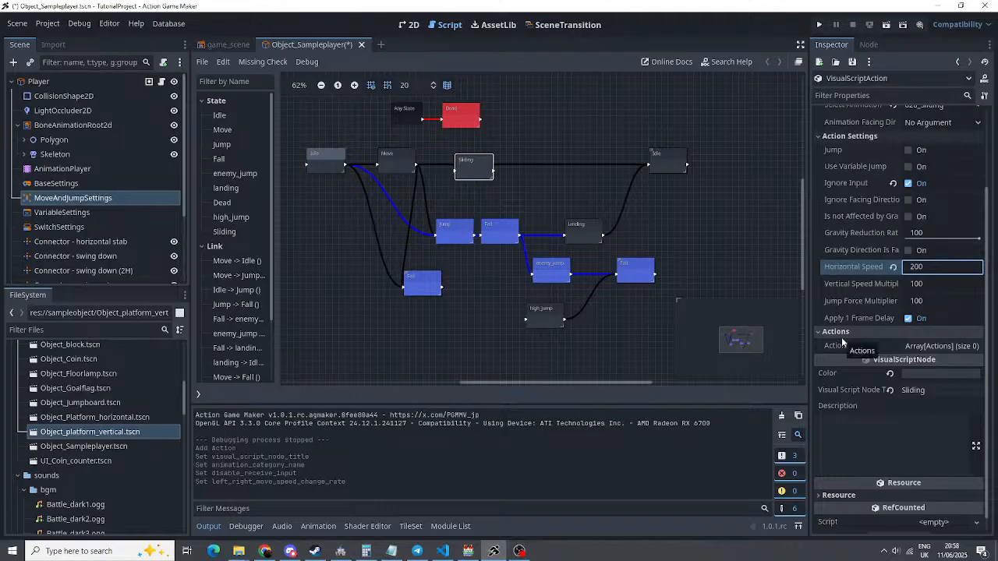
{"action": "left_click", "coordinate": [920, 348]}
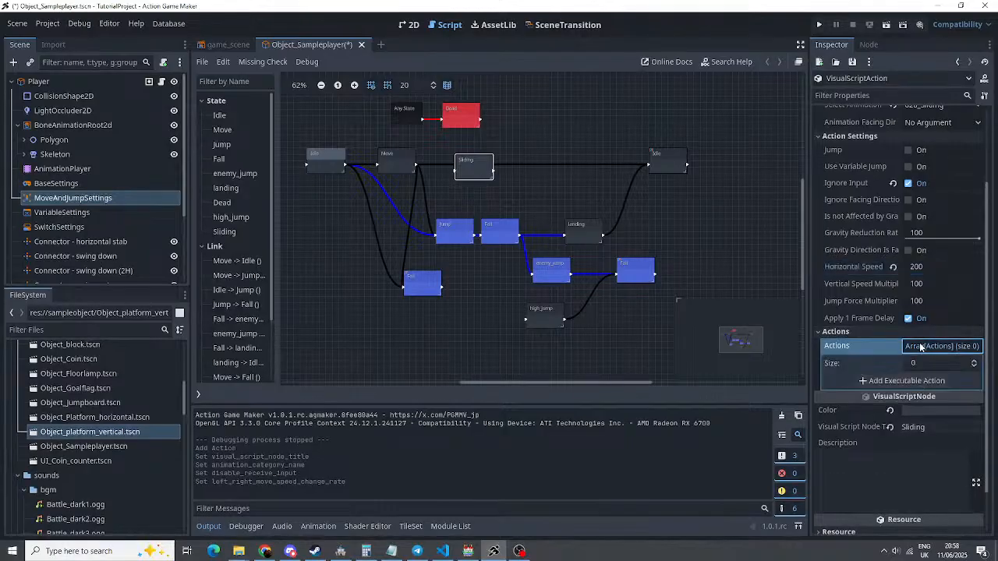
{"action": "left_click", "coordinate": [895, 380]}
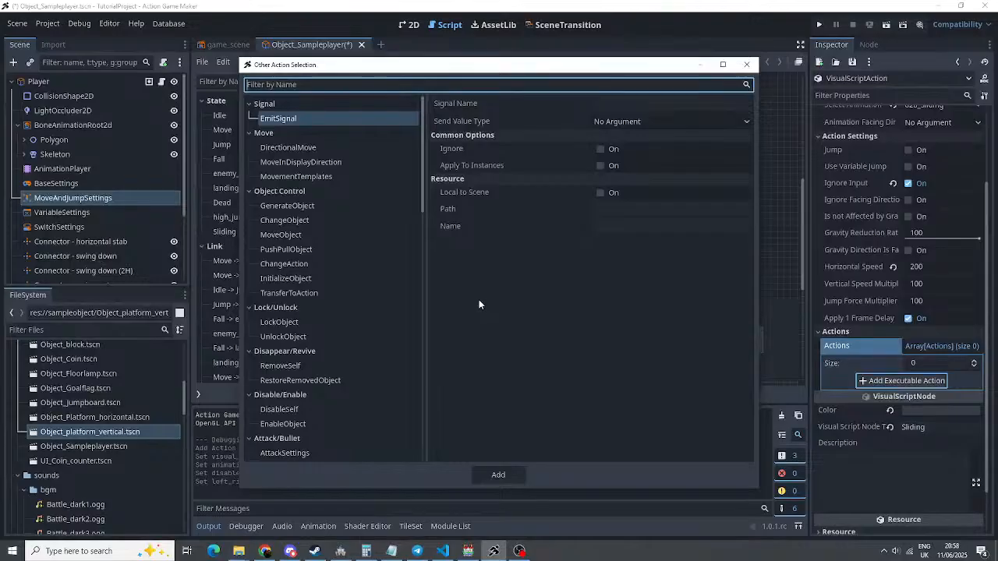
{"action": "left_click", "coordinate": [314, 164]}
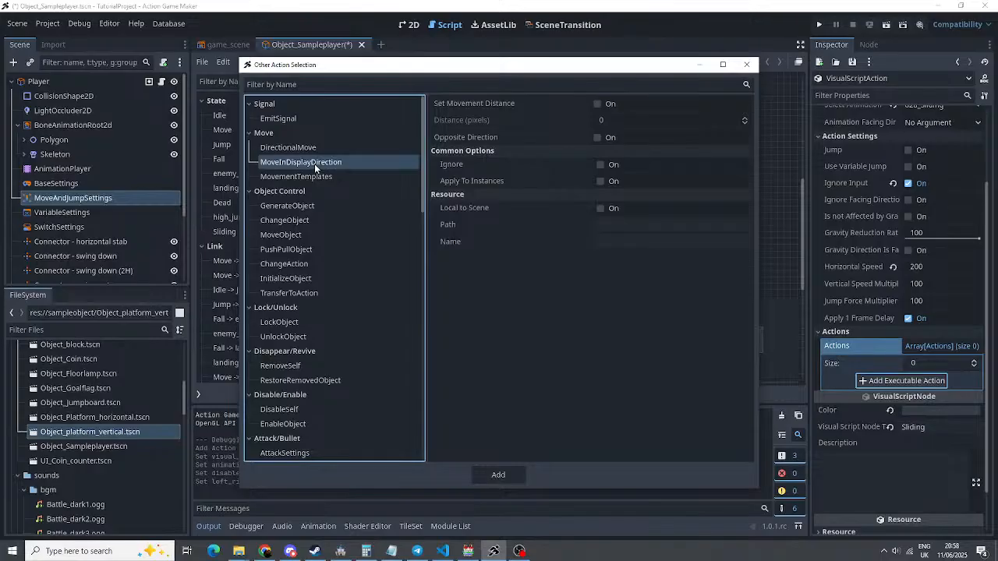
{"action": "scroll", "coordinate": [347, 230], "scroll_direction": "down", "scroll_amount": 4}
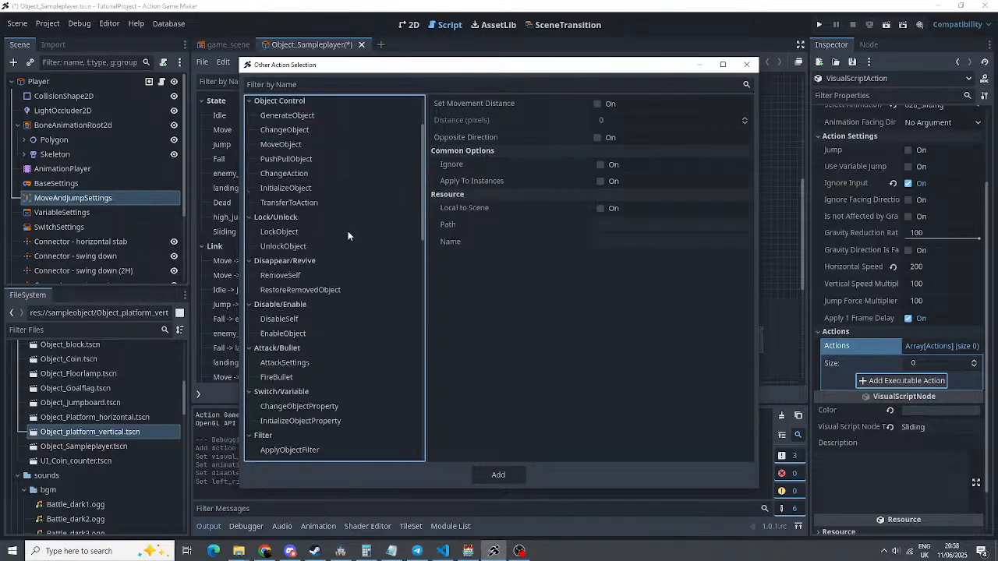
{"action": "scroll", "coordinate": [348, 231], "scroll_direction": "down", "scroll_amount": 5}
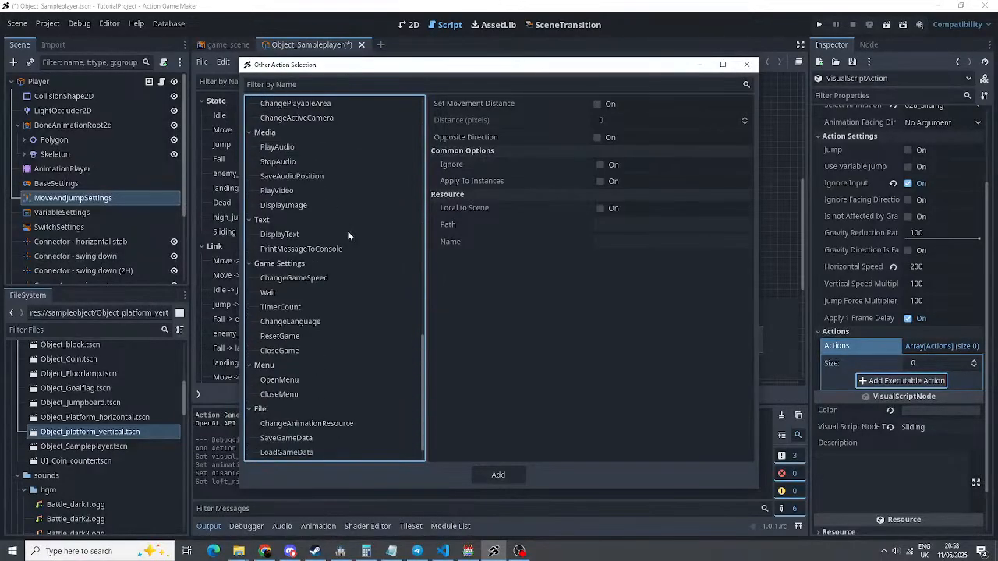
{"action": "scroll", "coordinate": [348, 231], "scroll_direction": "up", "scroll_amount": 9}
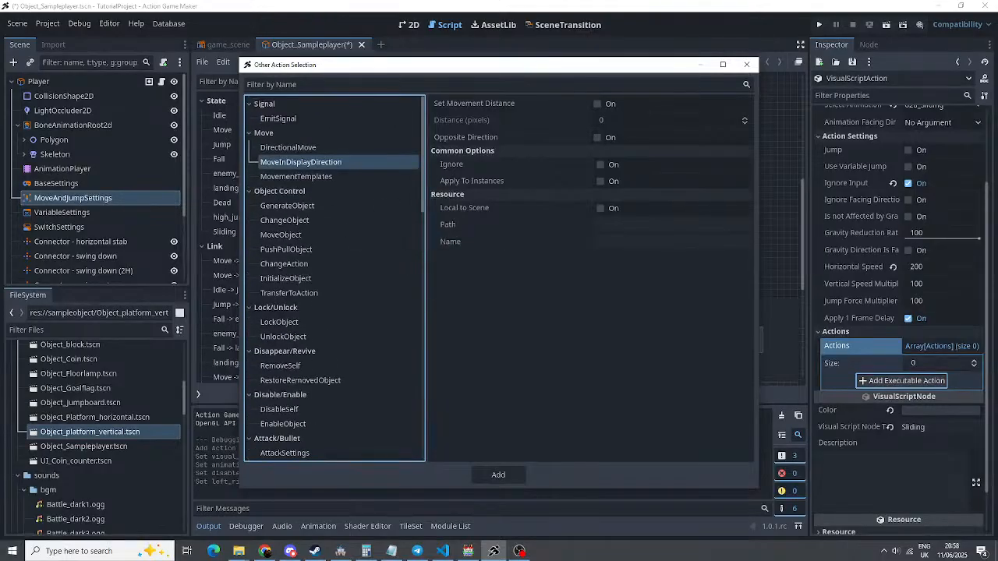
{"action": "left_click", "coordinate": [500, 475]}
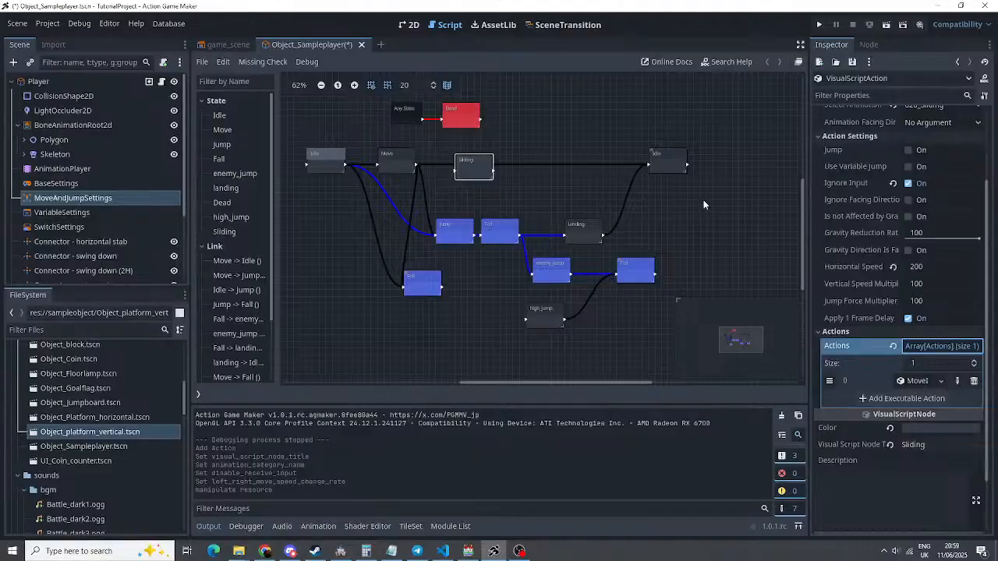
Move the Sliding state above the link between Move and Idle, and add a link from Move to Sliding
{"action": "left_click_drag", "start_coordinate": [466, 170], "coordinate": [530, 138]}
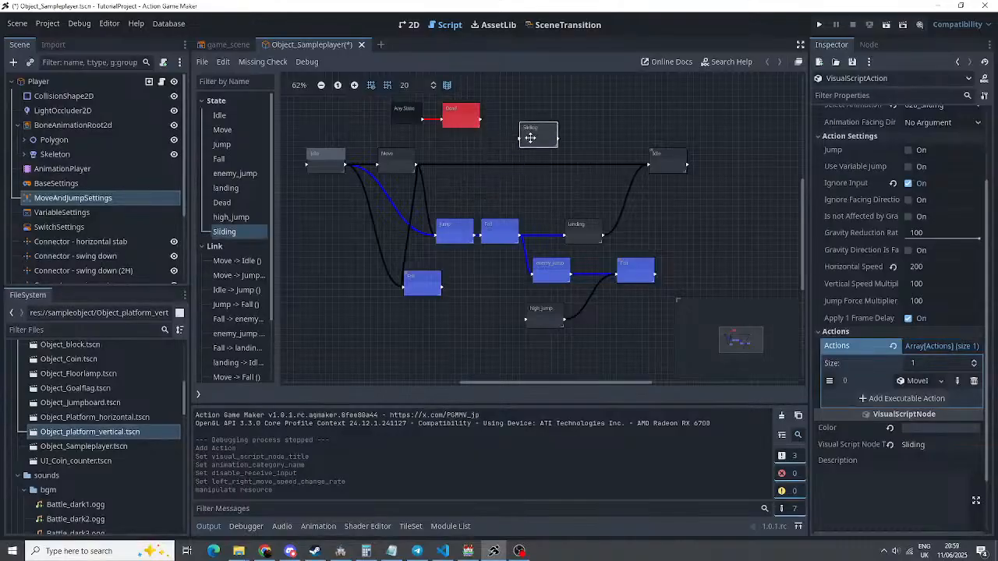
{"action": "right_click", "coordinate": [381, 151]}
{"action": "left_click", "coordinate": [425, 182]}
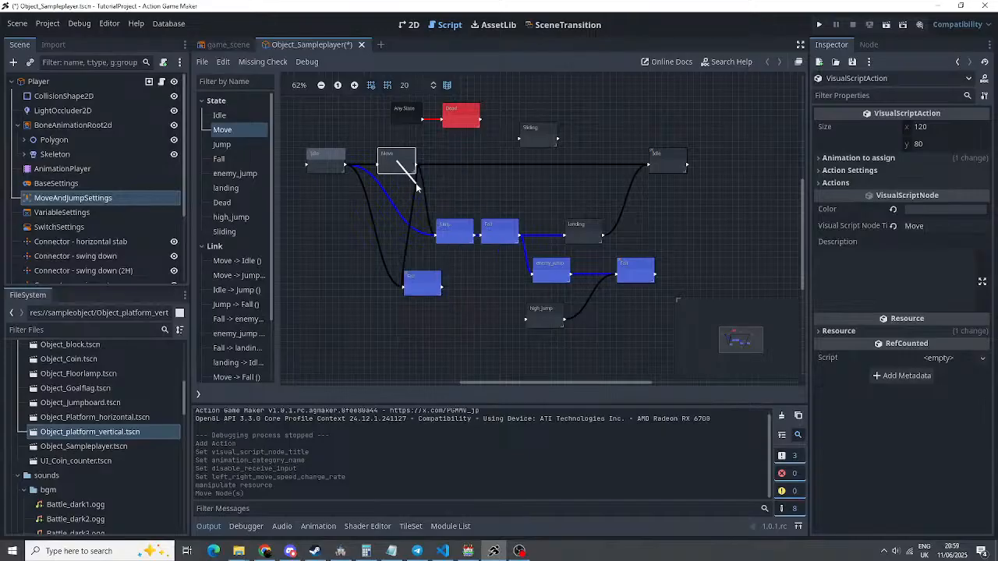
{"action": "left_click", "coordinate": [530, 141]}
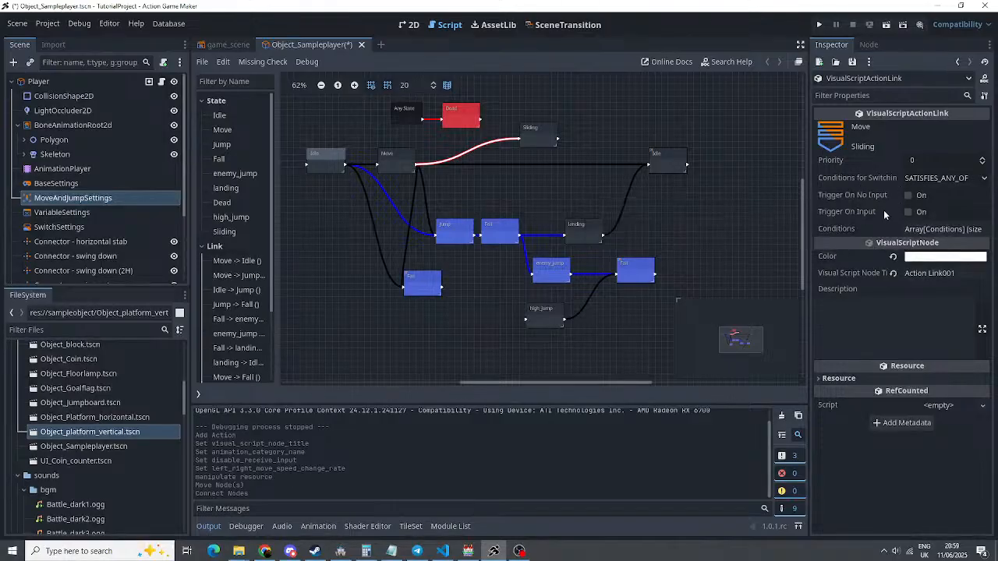
Enable Trigger On Input for the Move-to-Sliding link and add an input condition with B as the input key
{"action": "left_click", "coordinate": [909, 212]}
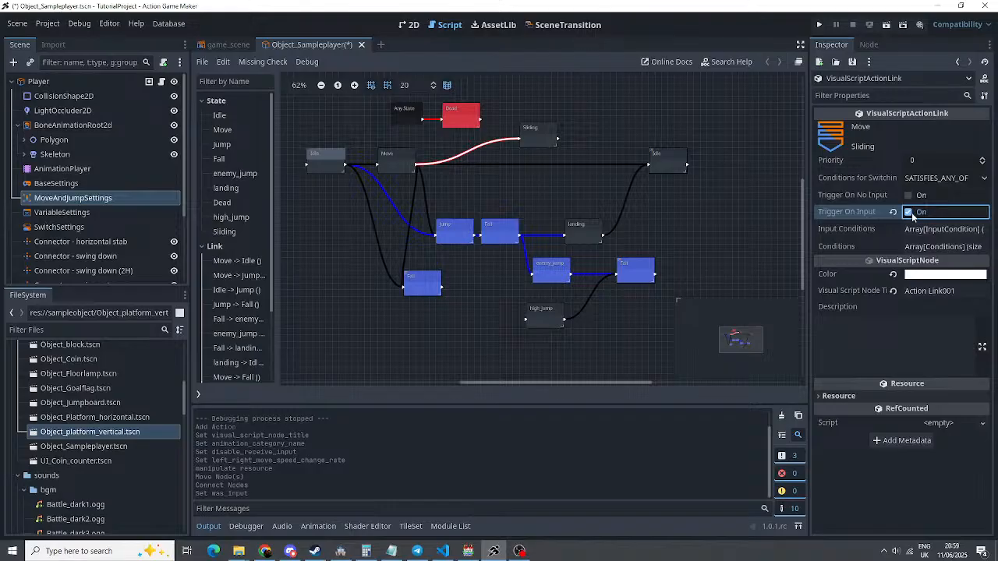
{"action": "left_click", "coordinate": [928, 230]}
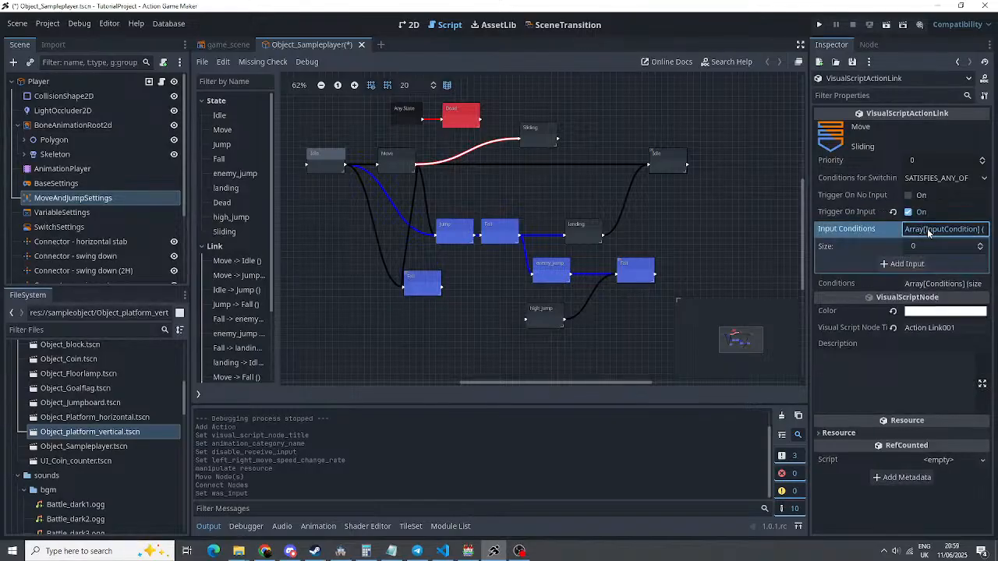
{"action": "left_click", "coordinate": [901, 264]}
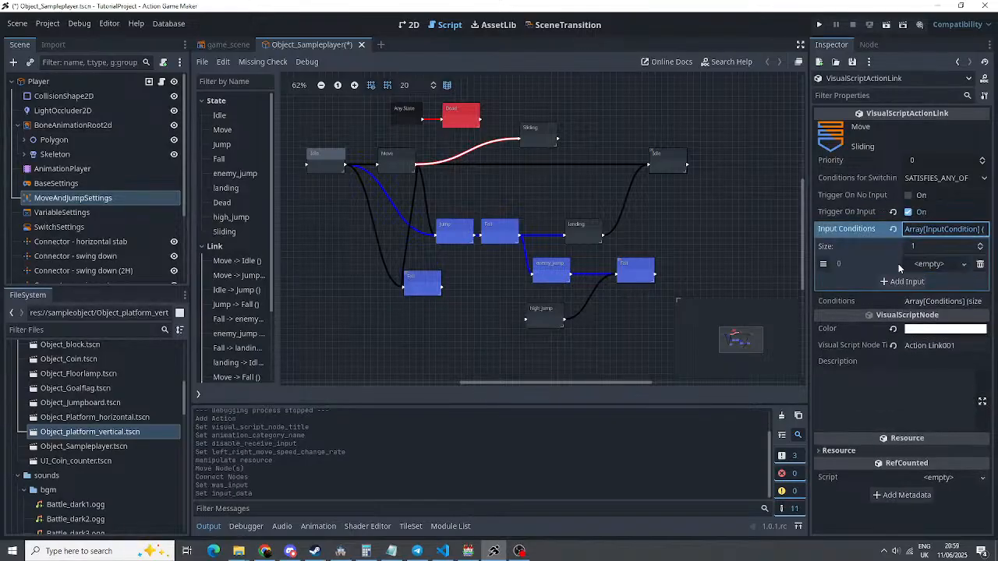
{"action": "left_click", "coordinate": [924, 265]}
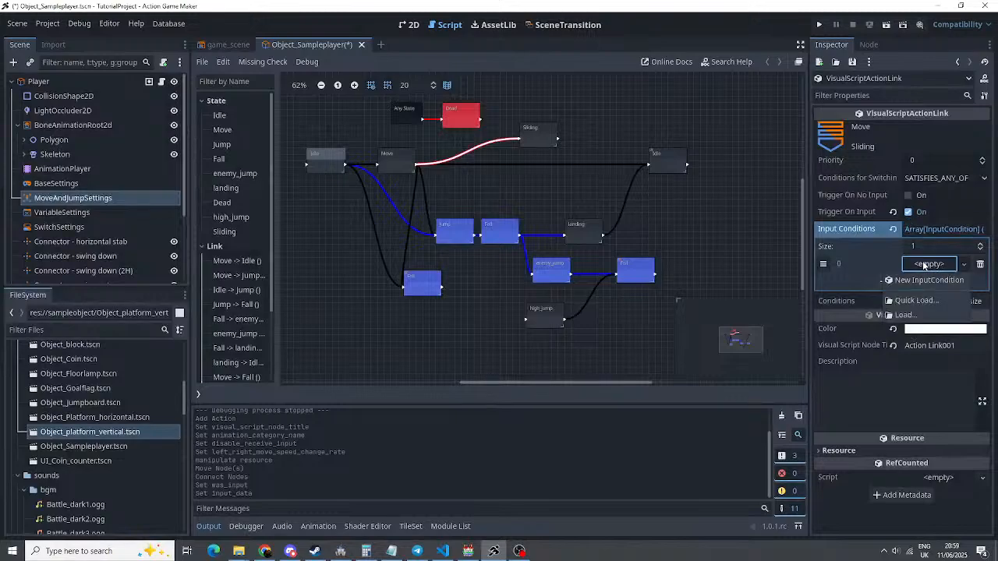
{"action": "left_click", "coordinate": [924, 283]}
{"action": "left_click", "coordinate": [926, 265]}
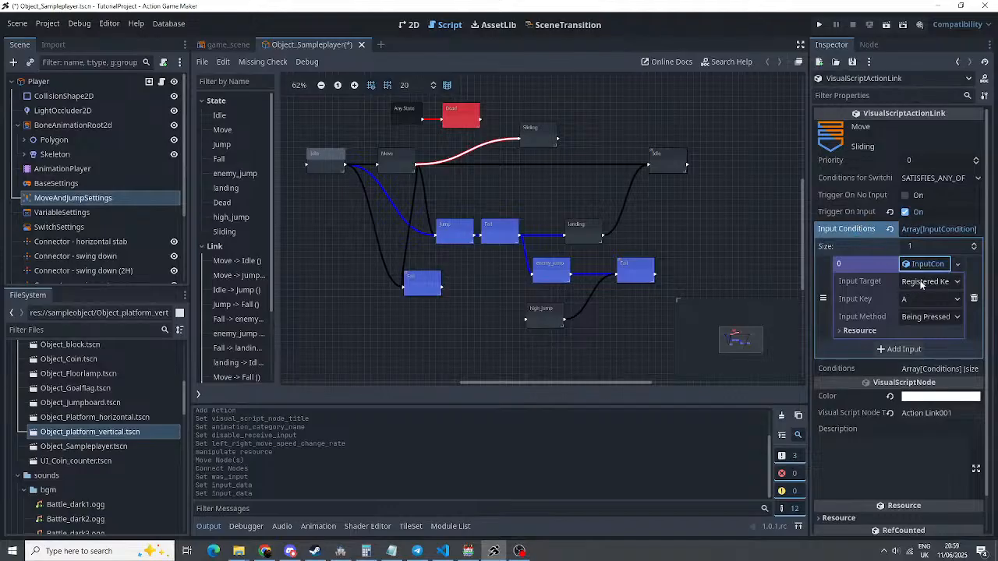
{"action": "left_click", "coordinate": [918, 304]}
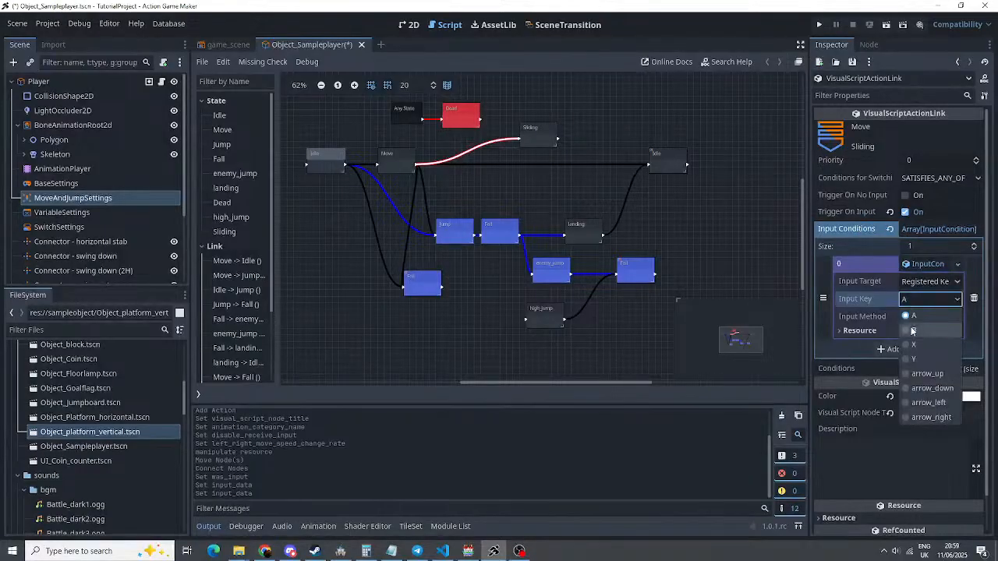
{"action": "left_click", "coordinate": [911, 330]}
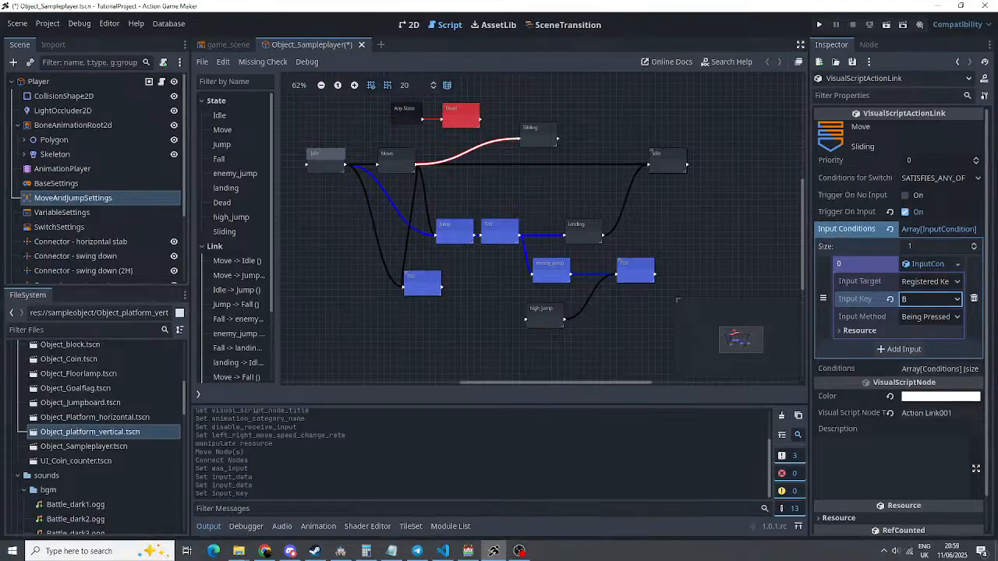
Try to link the Sliding state back to the Move state
{"action": "right_click", "coordinate": [538, 139]}
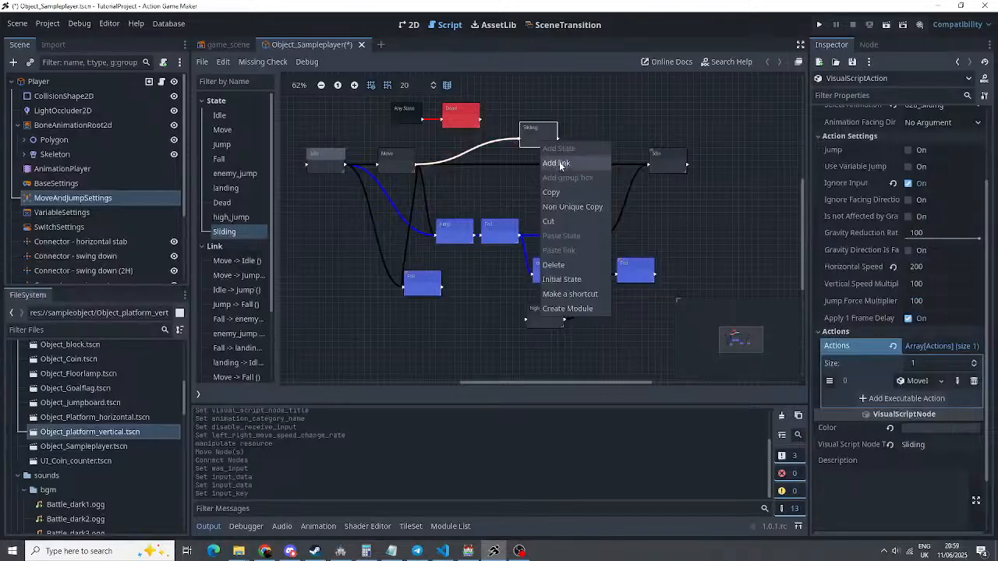
{"action": "left_click", "coordinate": [565, 162]}
{"action": "left_click", "coordinate": [375, 167]}
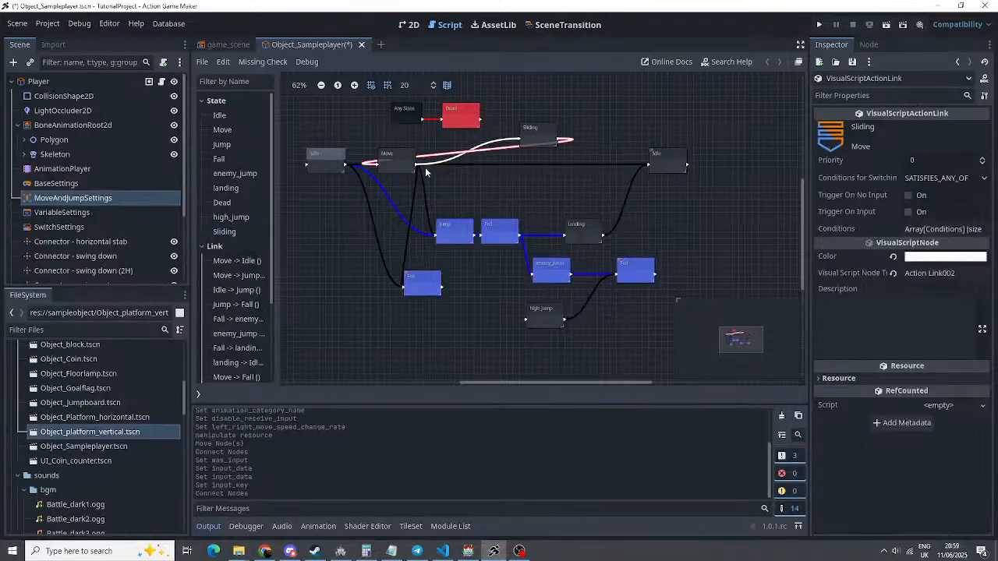
Add a link from the Sliding state to the Idle state at the far end of the graph
{"action": "right_click", "coordinate": [540, 139]}
{"action": "left_click", "coordinate": [578, 164]}
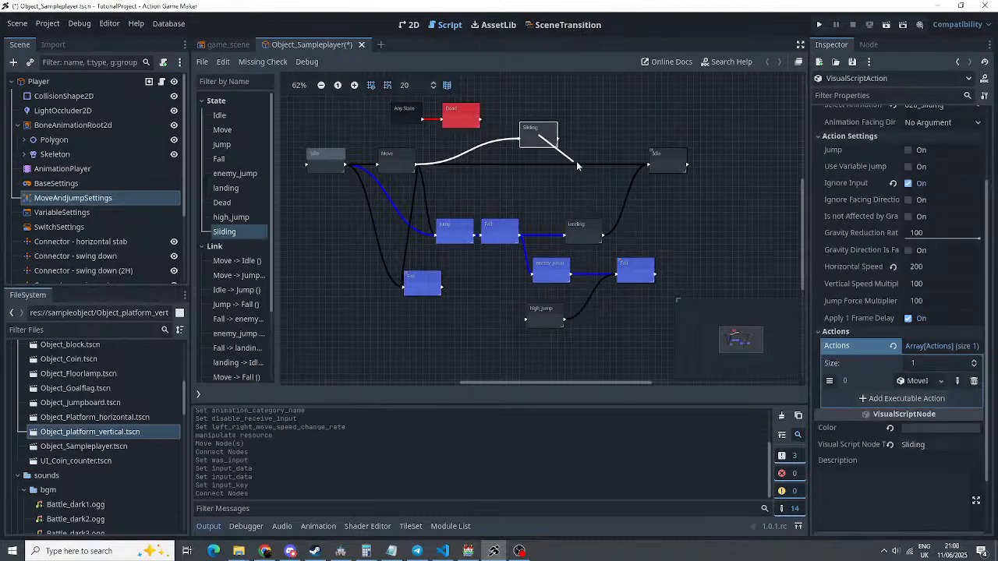
{"action": "left_click", "coordinate": [671, 162]}
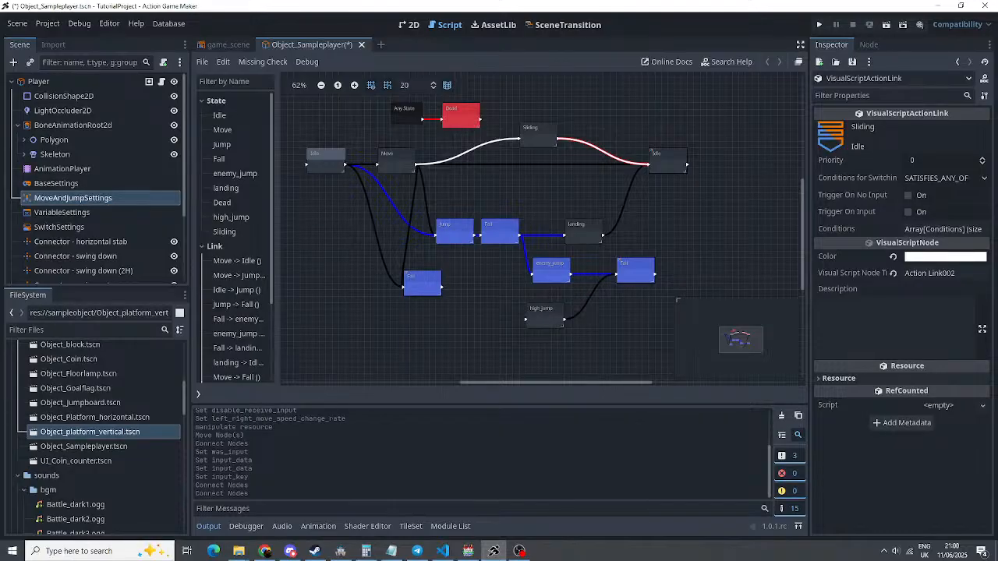
{"action": "right_click", "coordinate": [538, 139]}
{"action": "key", "text": "Escape"}
{"action": "right_click", "coordinate": [533, 139]}
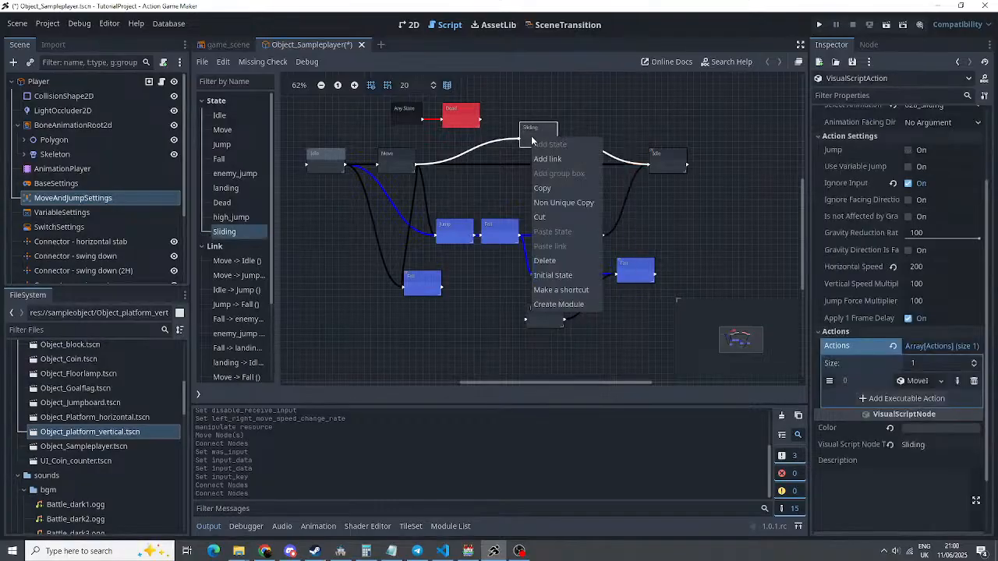
{"action": "left_click", "coordinate": [698, 204]}
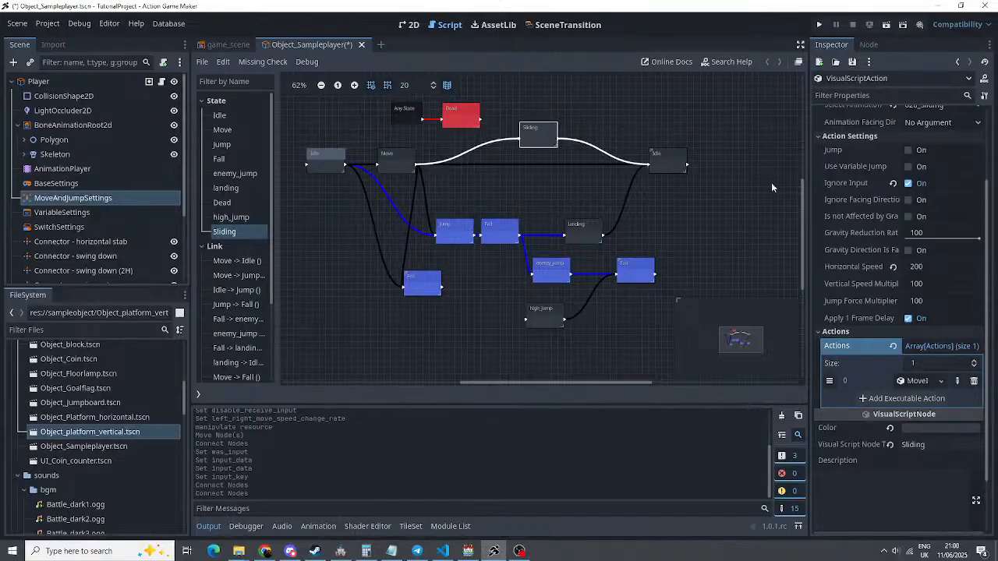
Add an ElapsedTime condition with a constant value of 0.3 seconds to the Sliding-to-Idle link
{"action": "left_click", "coordinate": [600, 154]}
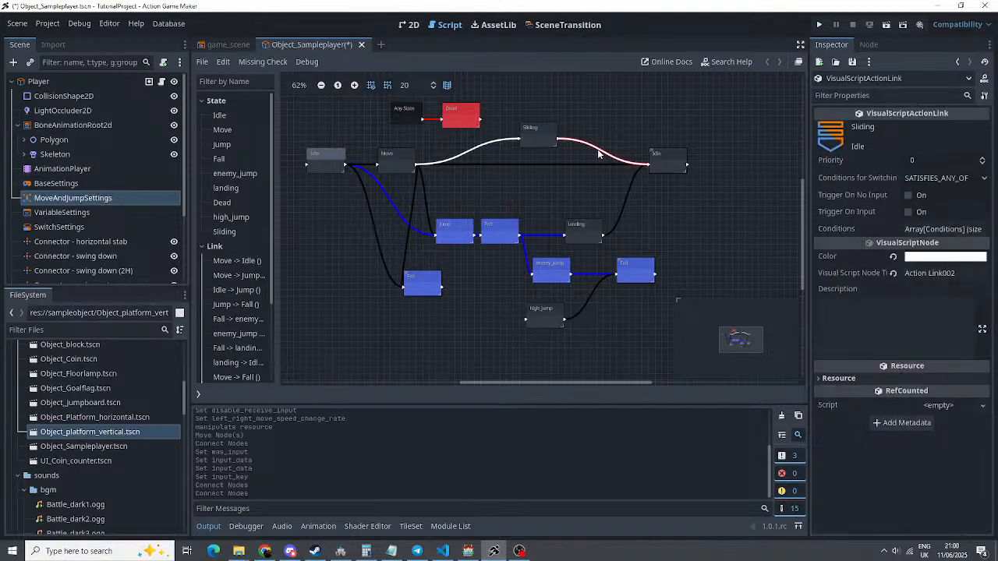
{"action": "left_click", "coordinate": [952, 230]}
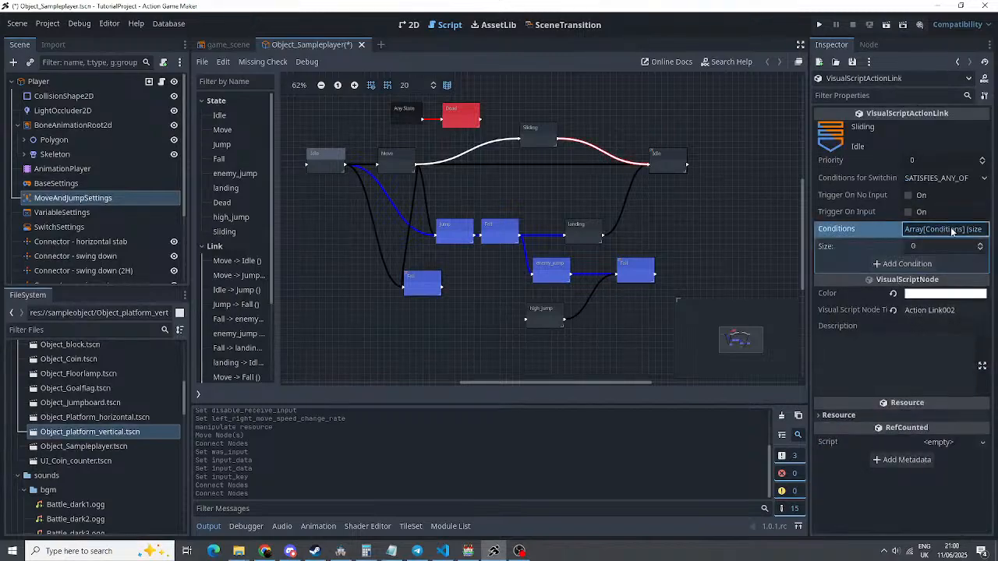
{"action": "left_click", "coordinate": [905, 265]}
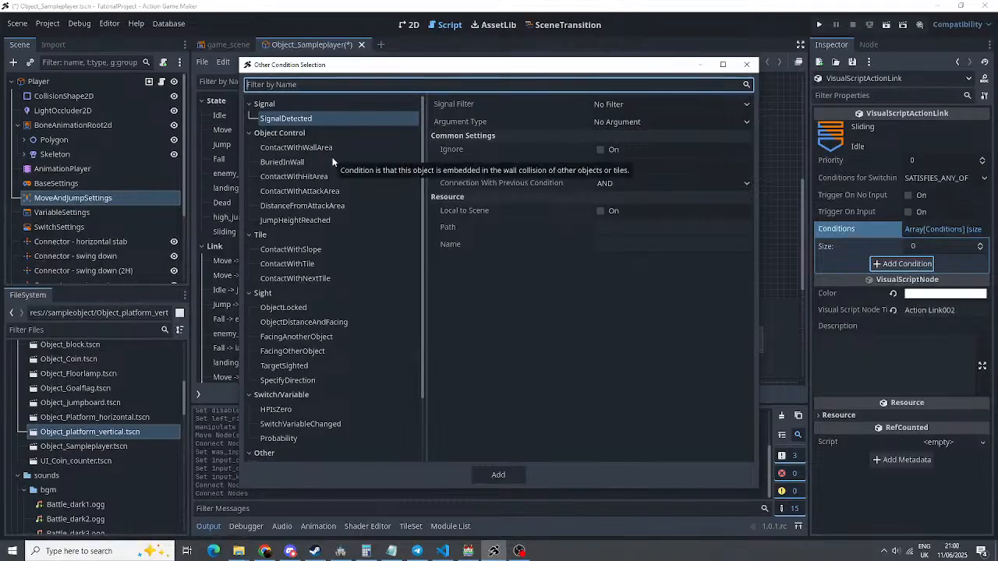
{"action": "scroll", "coordinate": [344, 207], "scroll_direction": "down", "scroll_amount": 3}
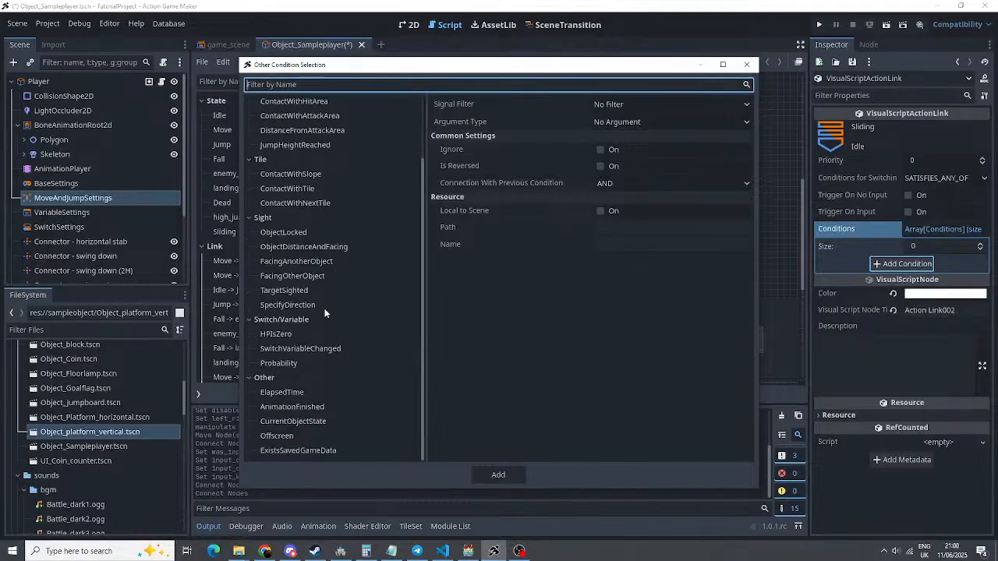
{"action": "left_click", "coordinate": [269, 395]}
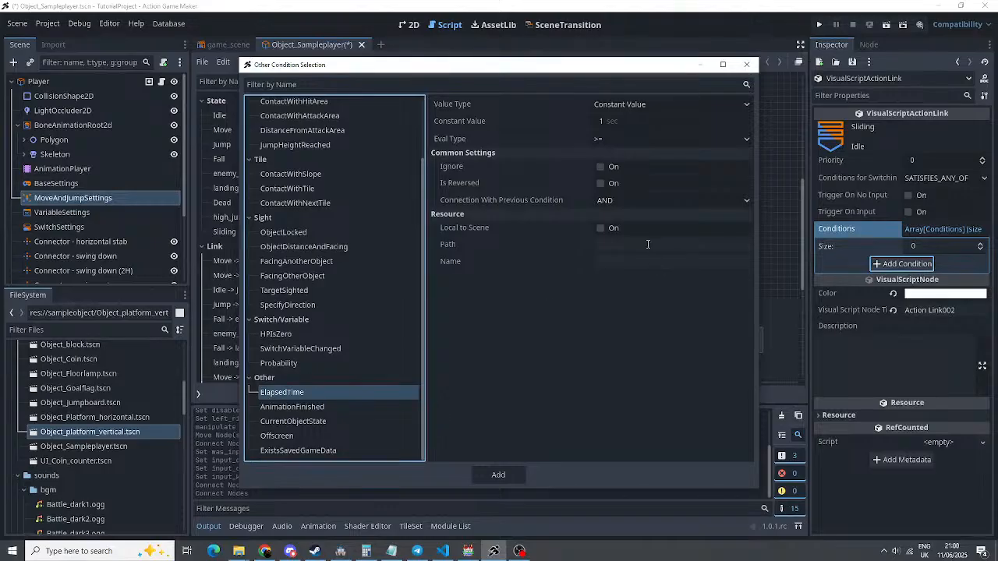
{"action": "left_click", "coordinate": [611, 122]}
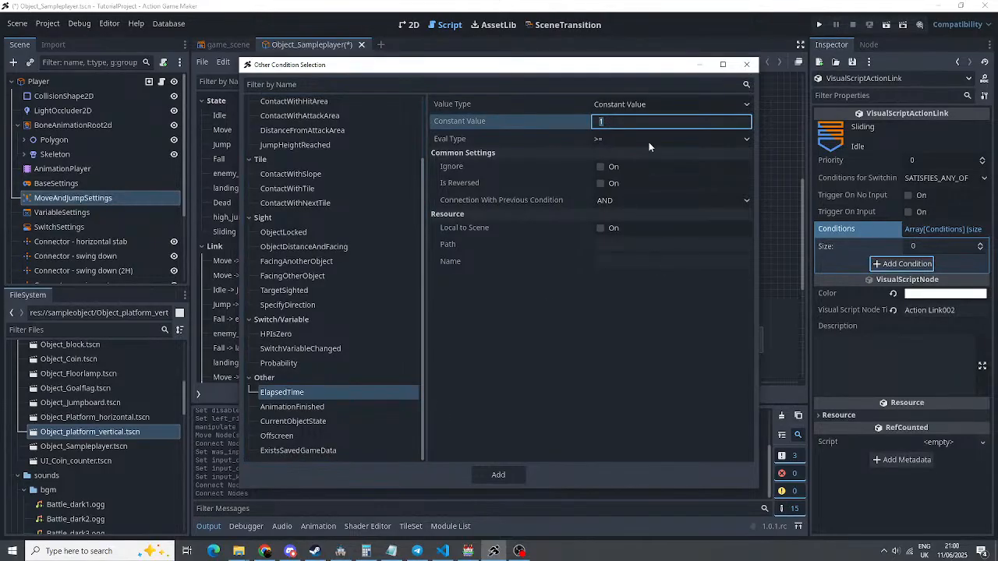
{"action": "type", "text": "0.3"}
{"action": "left_click", "coordinate": [496, 478]}
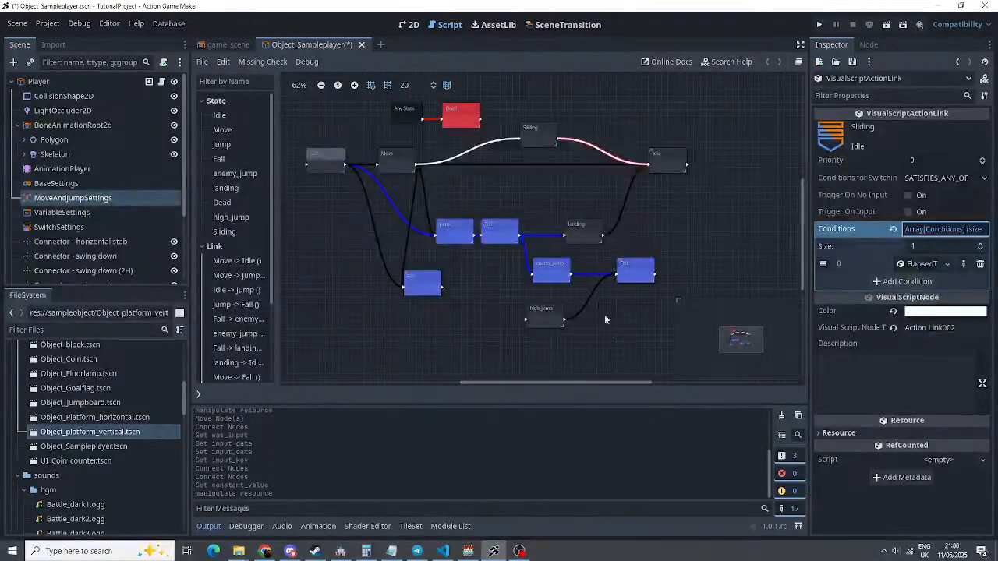
Review the input condition on the Move-to-Sliding link, leaving only its single existing entry
{"action": "left_click", "coordinate": [488, 148]}
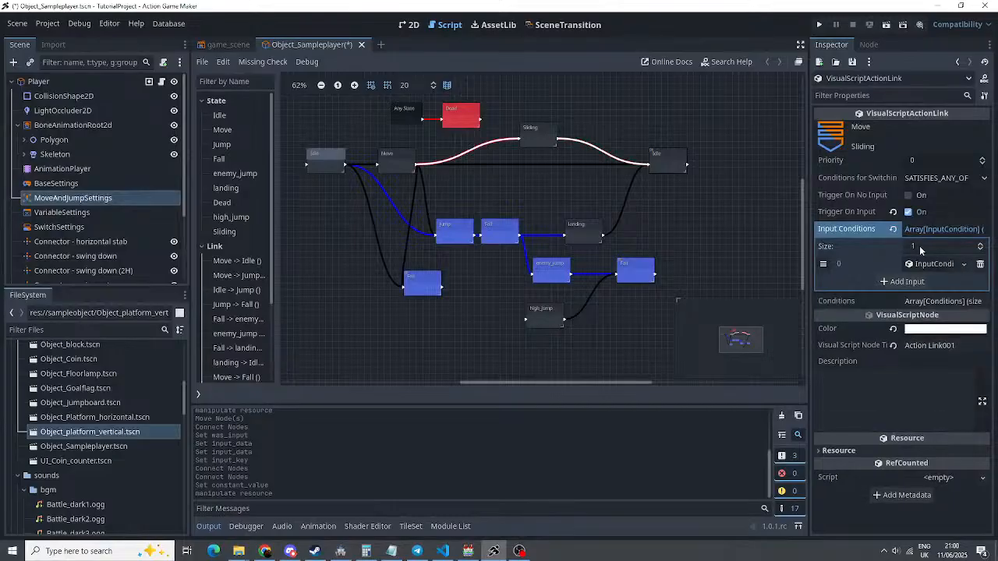
{"action": "left_click", "coordinate": [928, 265]}
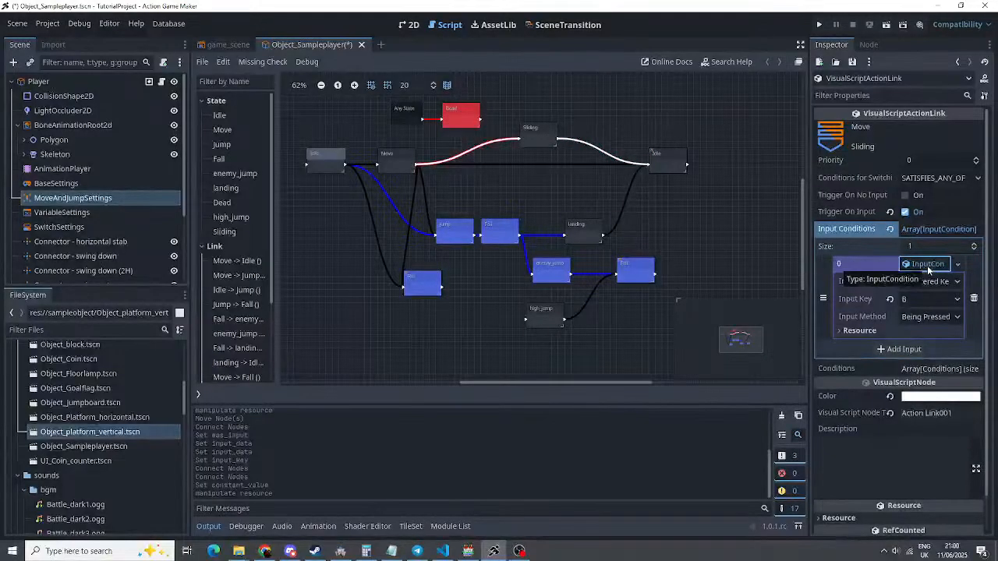
{"action": "left_click", "coordinate": [928, 265]}
{"action": "left_click", "coordinate": [906, 282]}
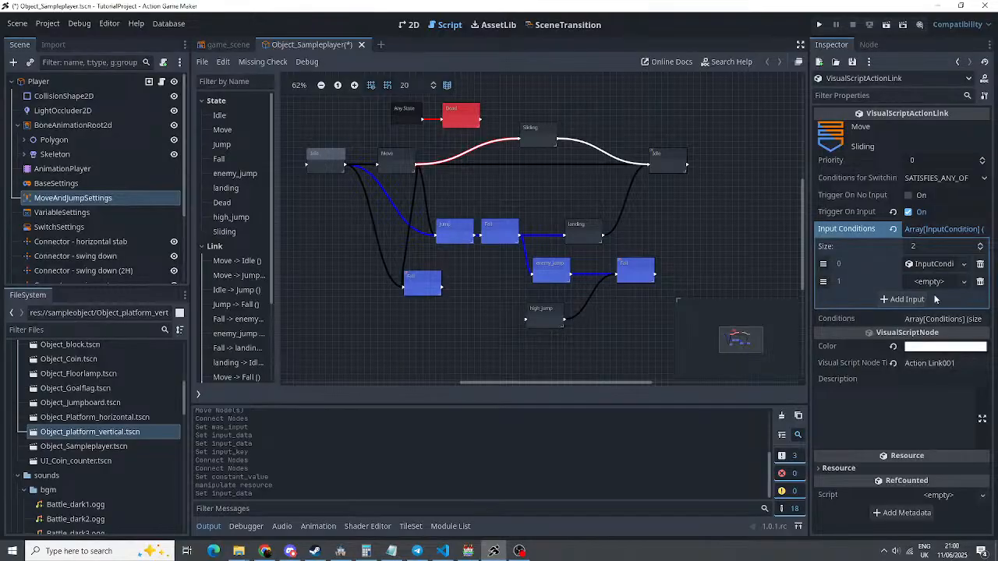
{"action": "left_click", "coordinate": [980, 282]}
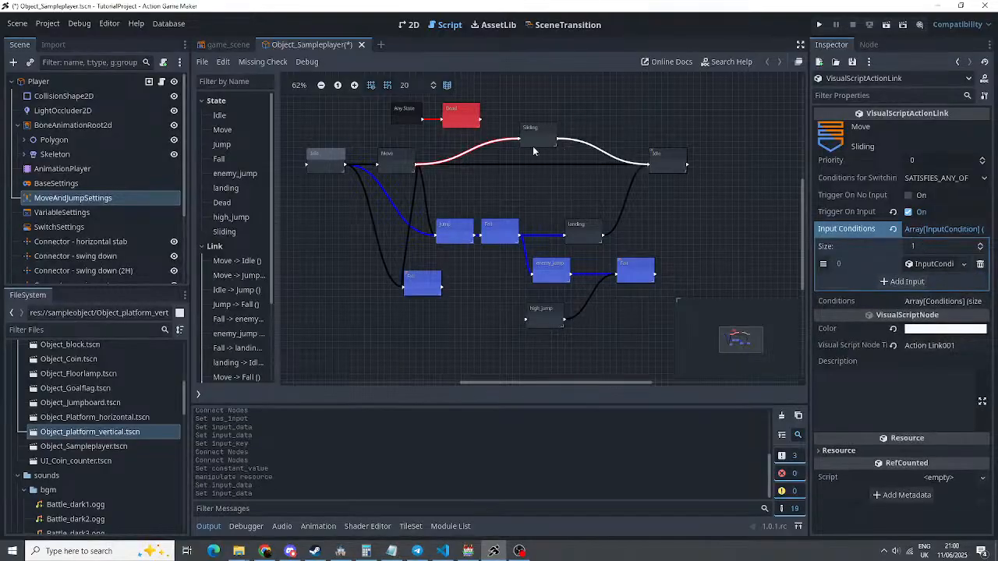
Compare the trigger and condition settings of the Sliding-to-Idle link with those of the Move-to-Sliding link
{"action": "left_click", "coordinate": [599, 153]}
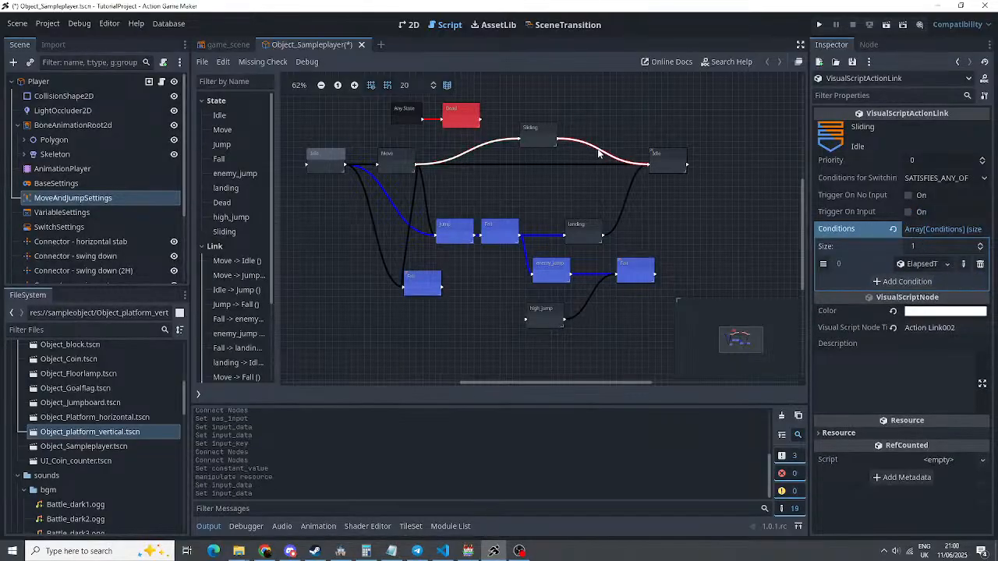
{"action": "left_click", "coordinate": [476, 151]}
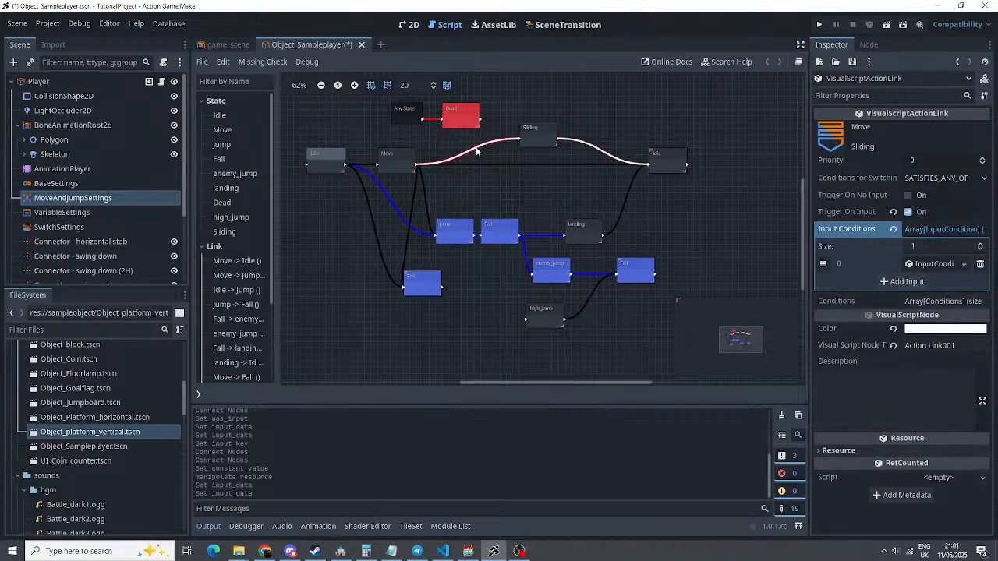
{"action": "left_click", "coordinate": [610, 158]}
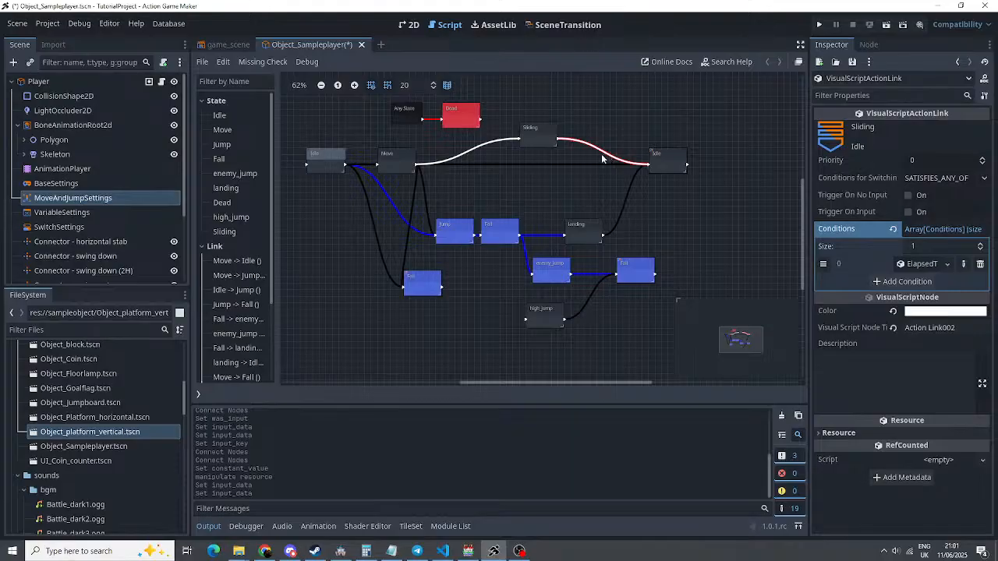
{"action": "left_click", "coordinate": [491, 147]}
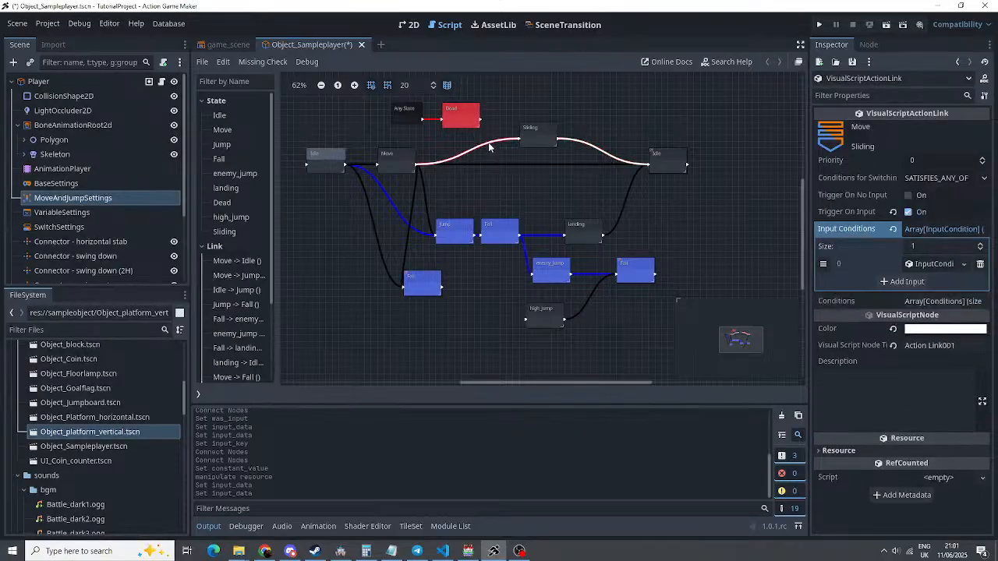
{"action": "left_click", "coordinate": [612, 160]}
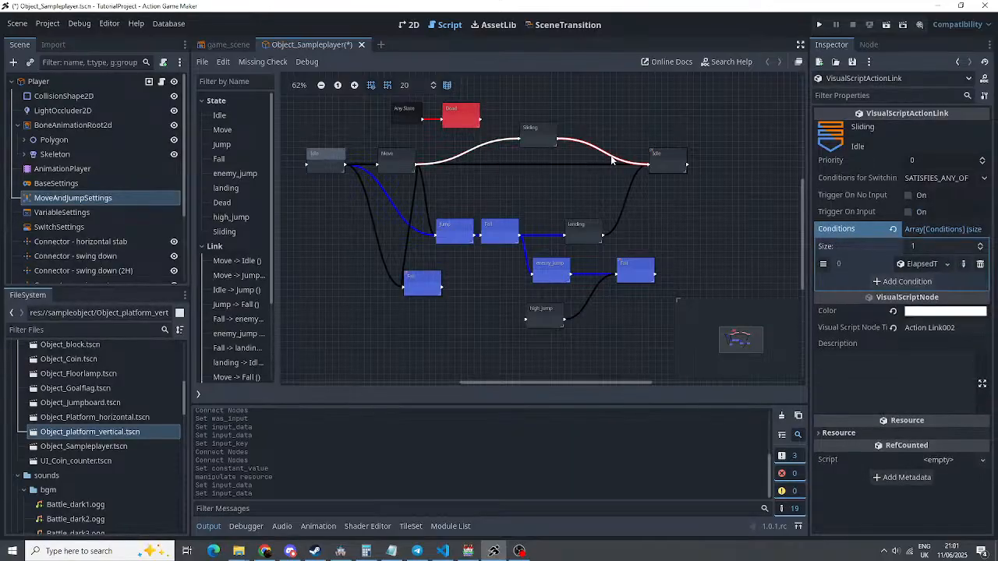
{"action": "left_click", "coordinate": [910, 211]}
{"action": "left_click", "coordinate": [909, 211]}
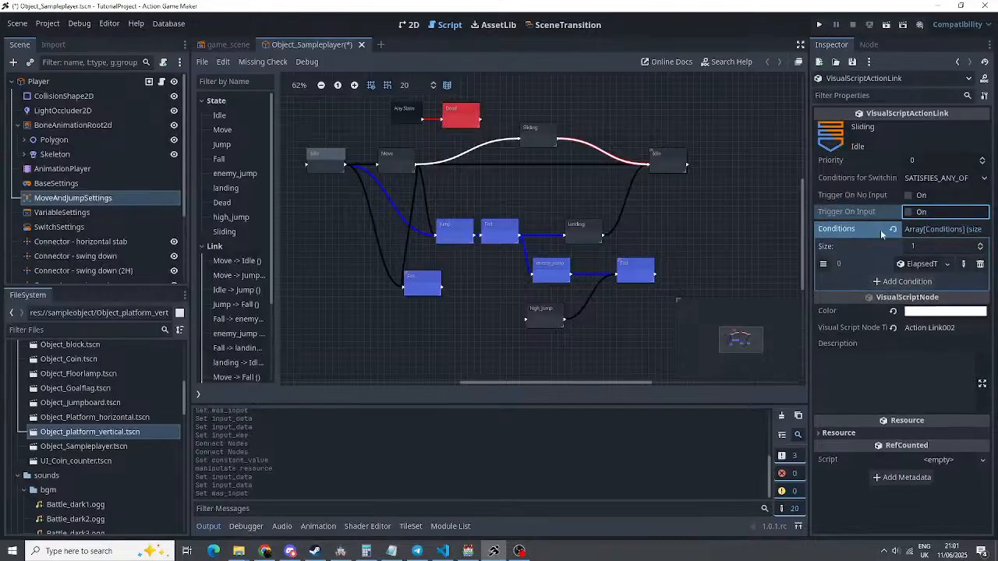
{"action": "left_click", "coordinate": [494, 146]}
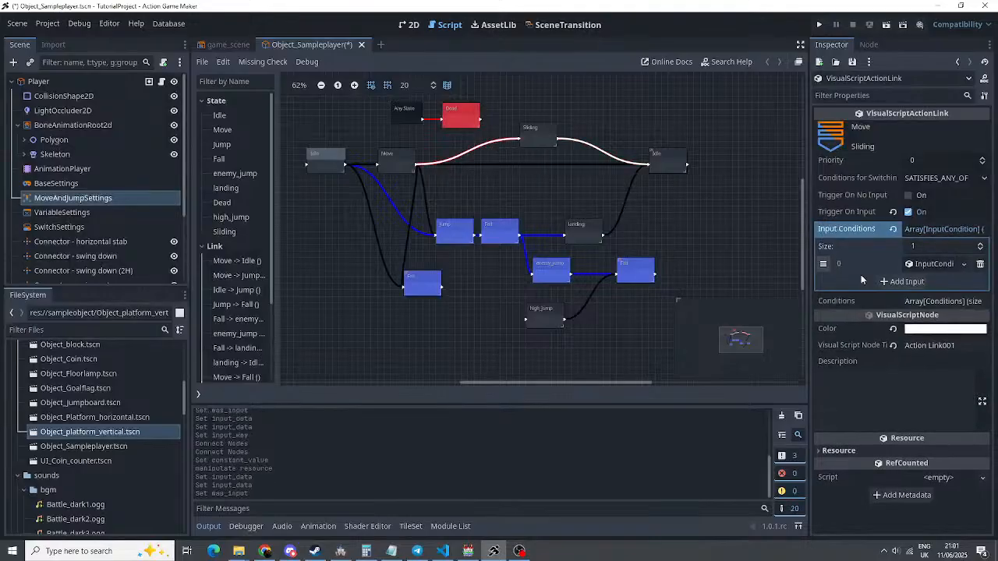
{"action": "left_click", "coordinate": [599, 159]}
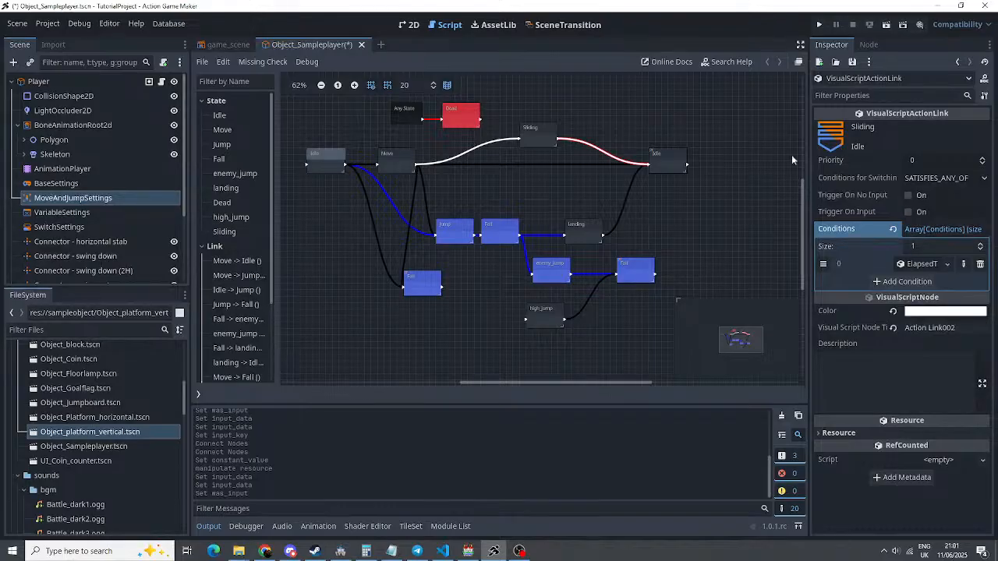
Open the game scene in the 2D view and delete the Goal node
{"action": "left_click", "coordinate": [409, 24]}
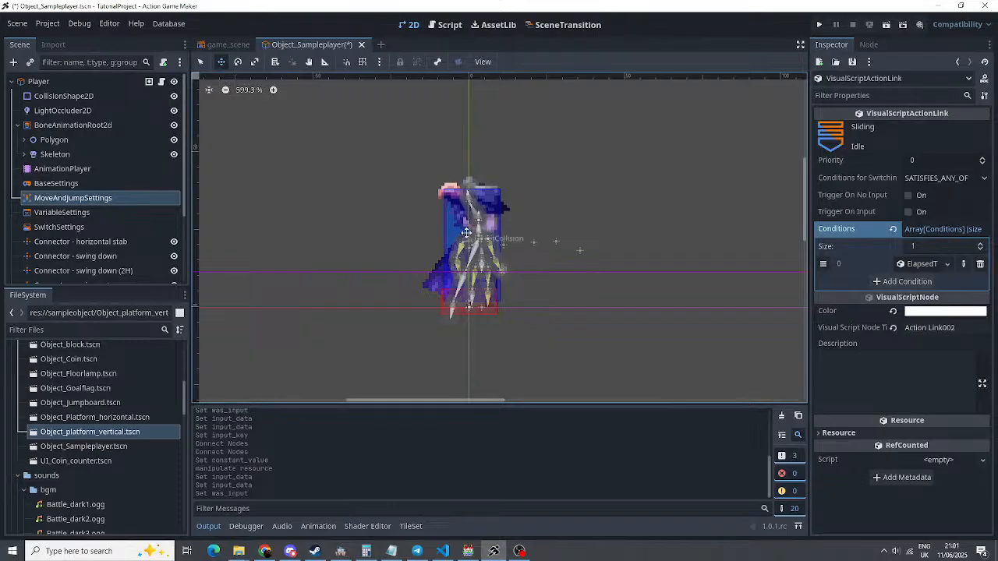
{"action": "left_click", "coordinate": [228, 44]}
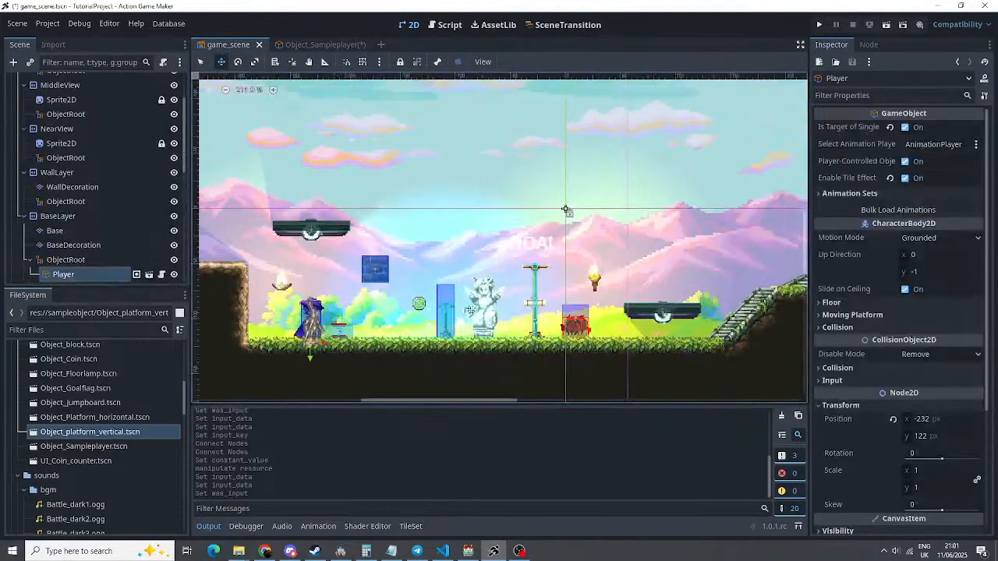
{"action": "scroll", "coordinate": [471, 311], "scroll_direction": "up", "scroll_amount": 1}
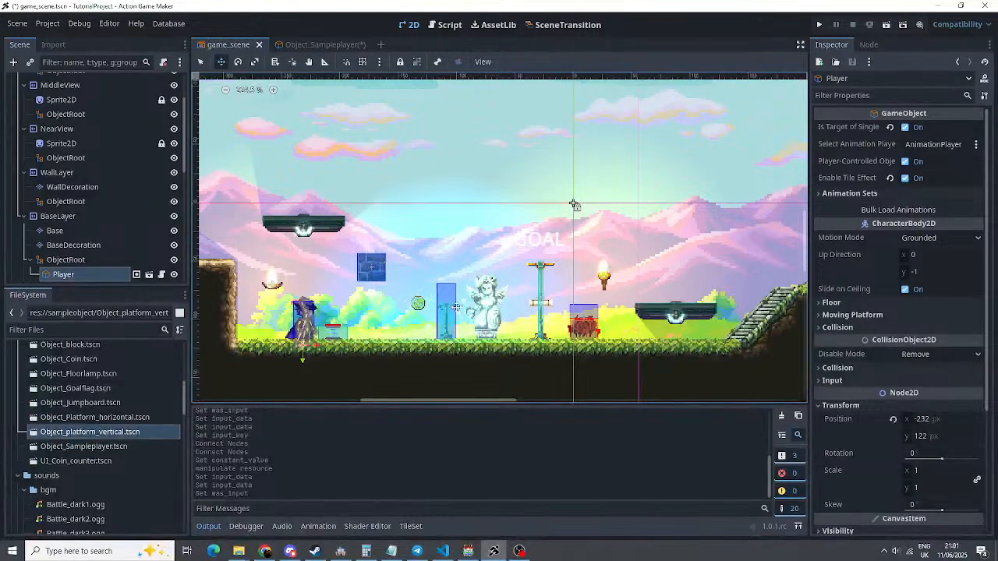
{"action": "scroll", "coordinate": [94, 195], "scroll_direction": "down", "scroll_amount": 5}
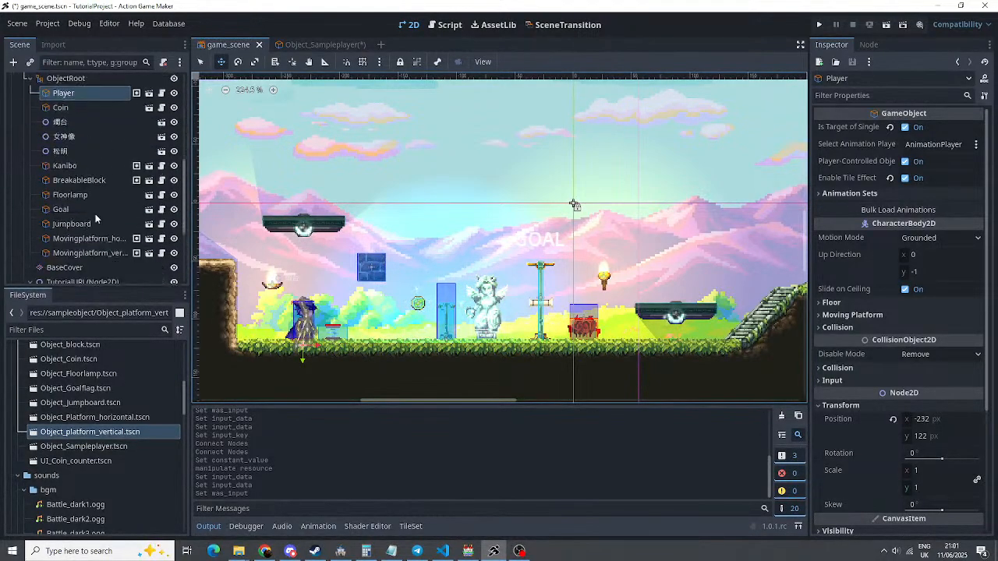
{"action": "left_click", "coordinate": [61, 209]}
{"action": "key", "text": "Delete"}
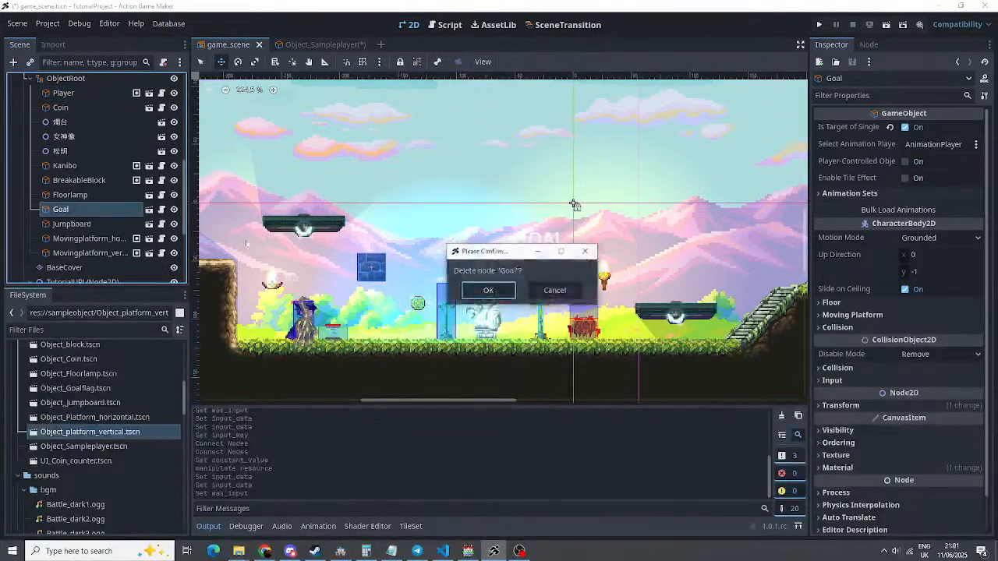
{"action": "left_click", "coordinate": [488, 291]}
Delete the Jumpboard and Kanibo nodes from the game scene
{"action": "left_click", "coordinate": [70, 209]}
{"action": "key", "text": "Delete"}
{"action": "key", "text": "Escape"}
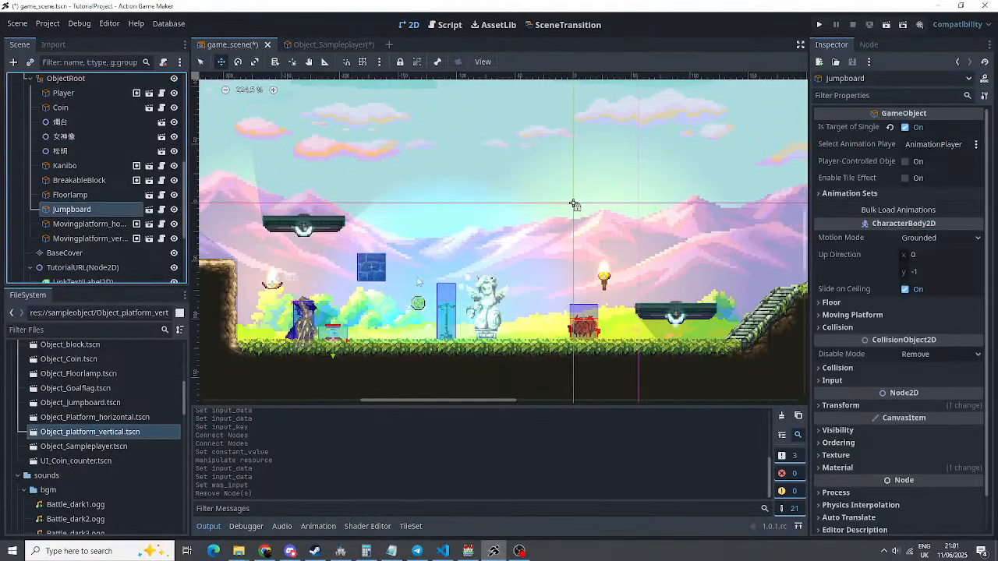
{"action": "left_click", "coordinate": [65, 165]}
{"action": "key", "text": "Delete"}
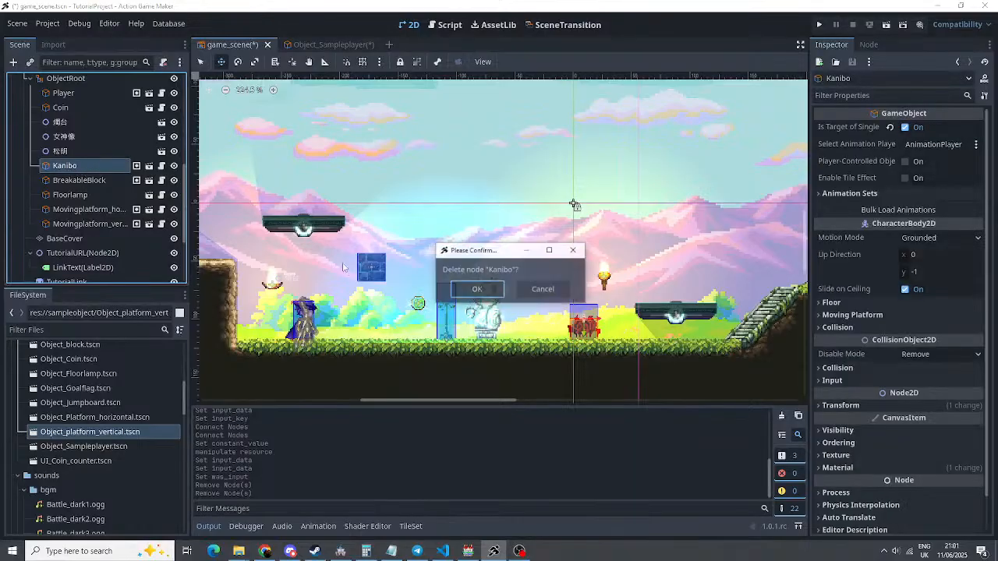
{"action": "left_click", "coordinate": [476, 289]}
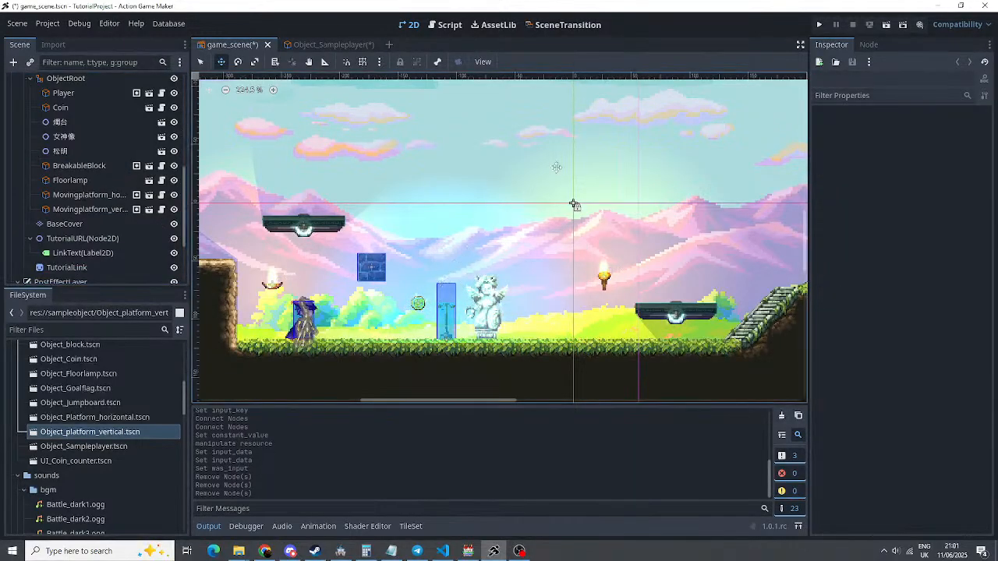
Run the project, test the player by moving right and left through the level, and stop the run
{"action": "left_click", "coordinate": [820, 25]}
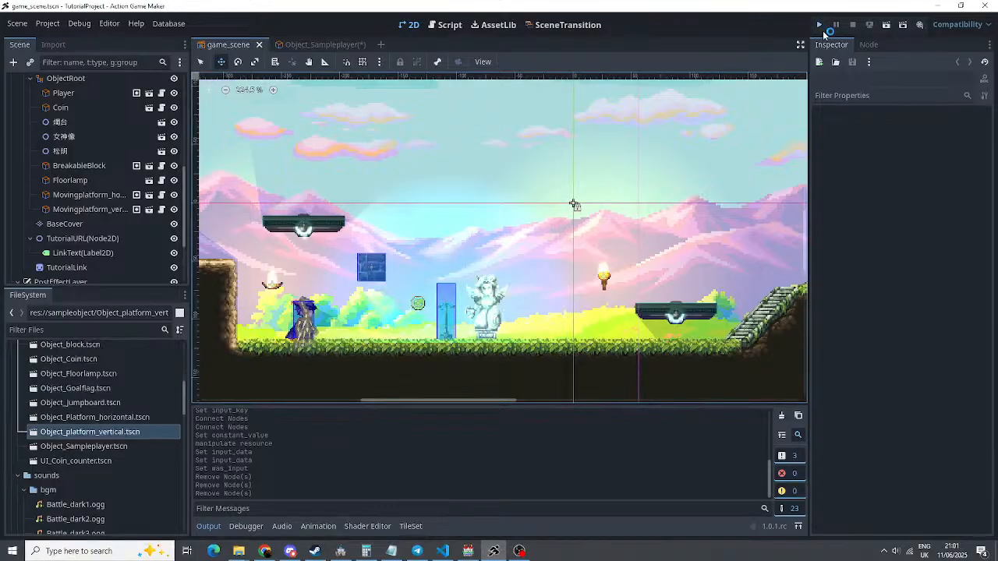
{"action": "key", "text": "Right"}
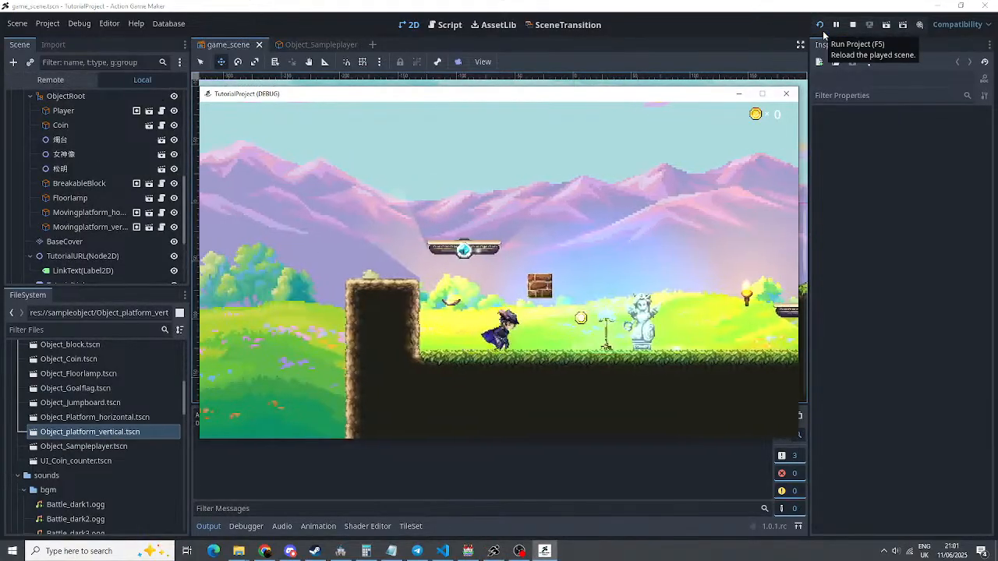
{"action": "key", "text": "Left"}
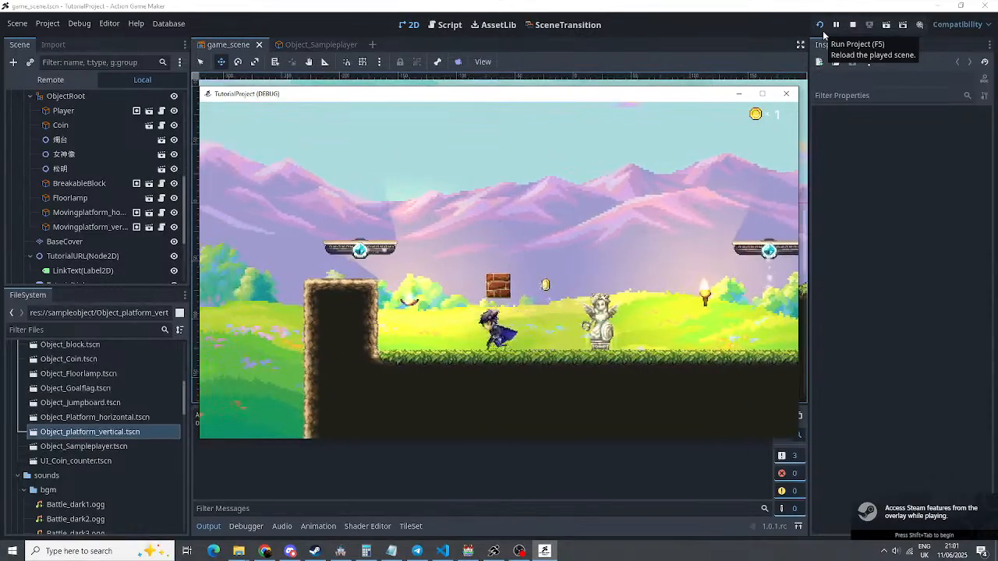
{"action": "key", "text": "Right"}
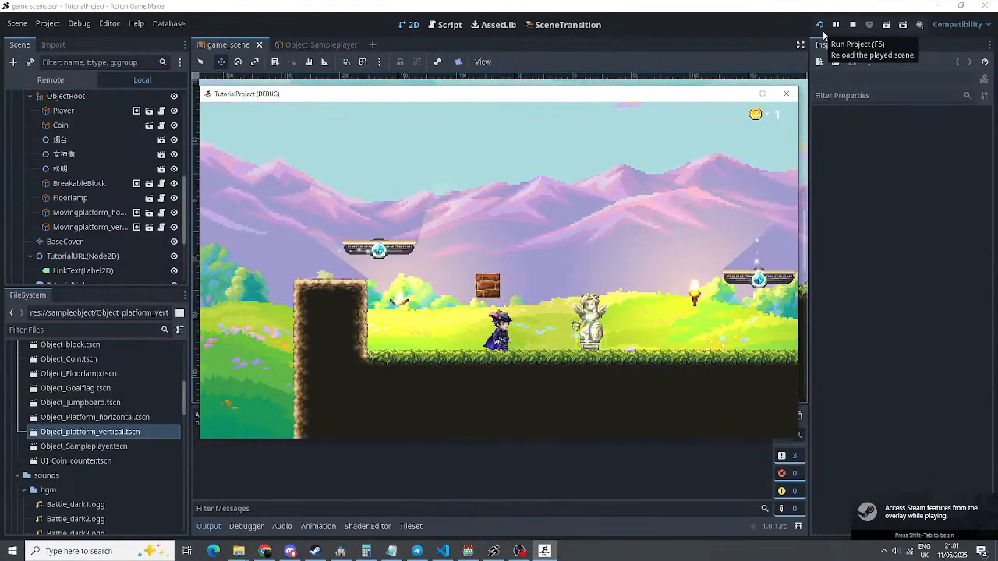
{"action": "left_click", "coordinate": [858, 25]}
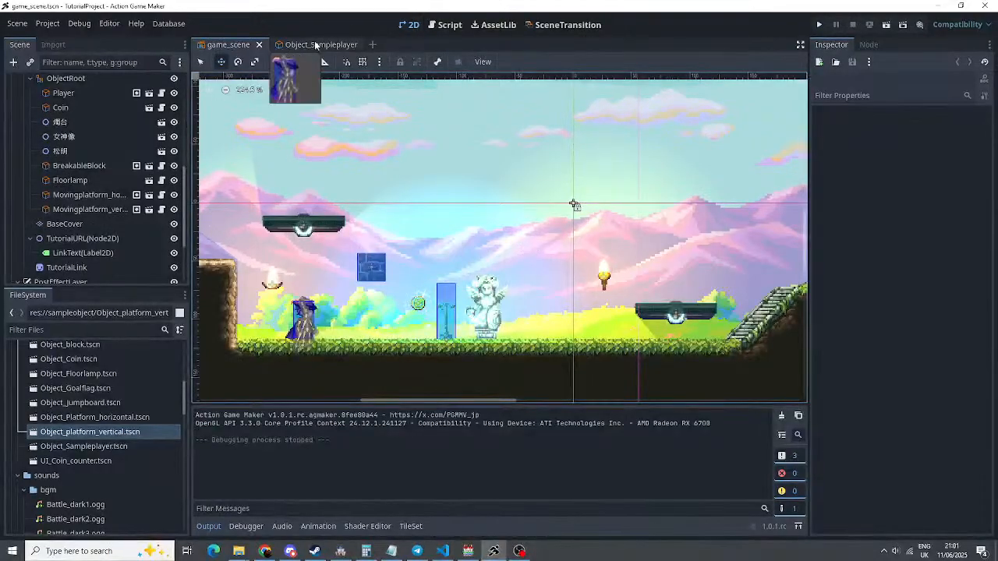
Return to the sample player's visual script and check the Sliding state's animation, action settings and executable action
{"action": "left_click", "coordinate": [291, 46]}
{"action": "left_click", "coordinate": [448, 25]}
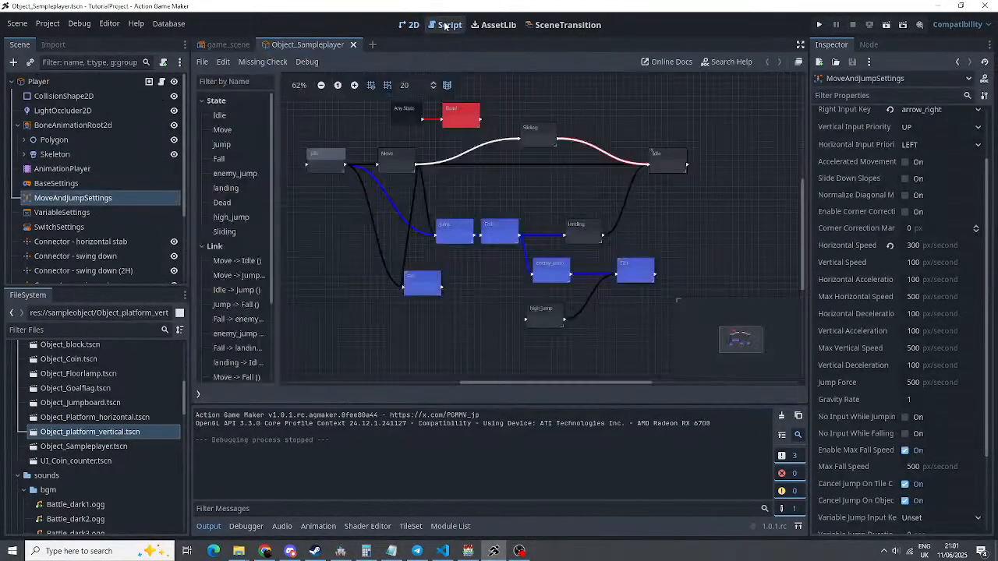
{"action": "double_click", "coordinate": [533, 131]}
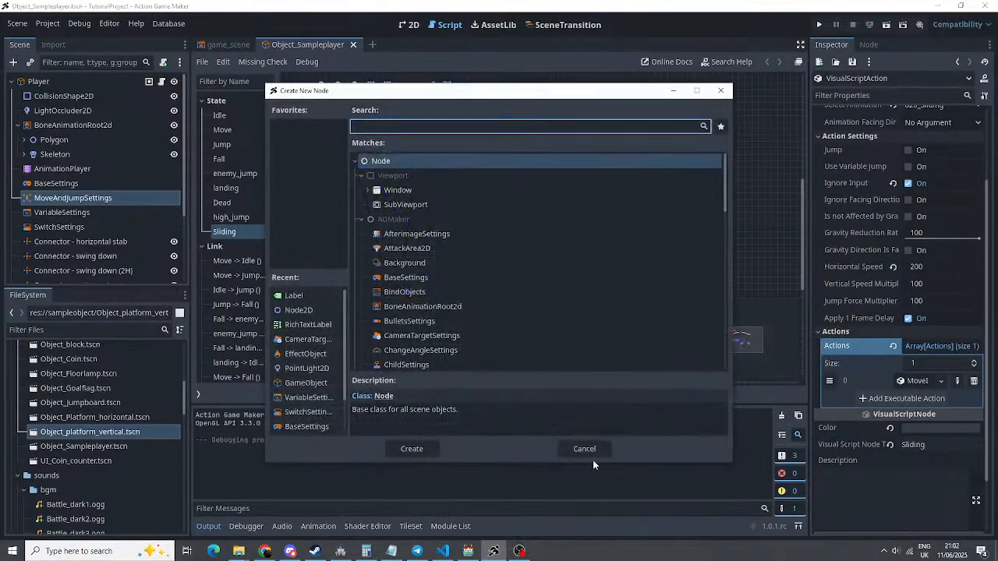
{"action": "left_click", "coordinate": [584, 450]}
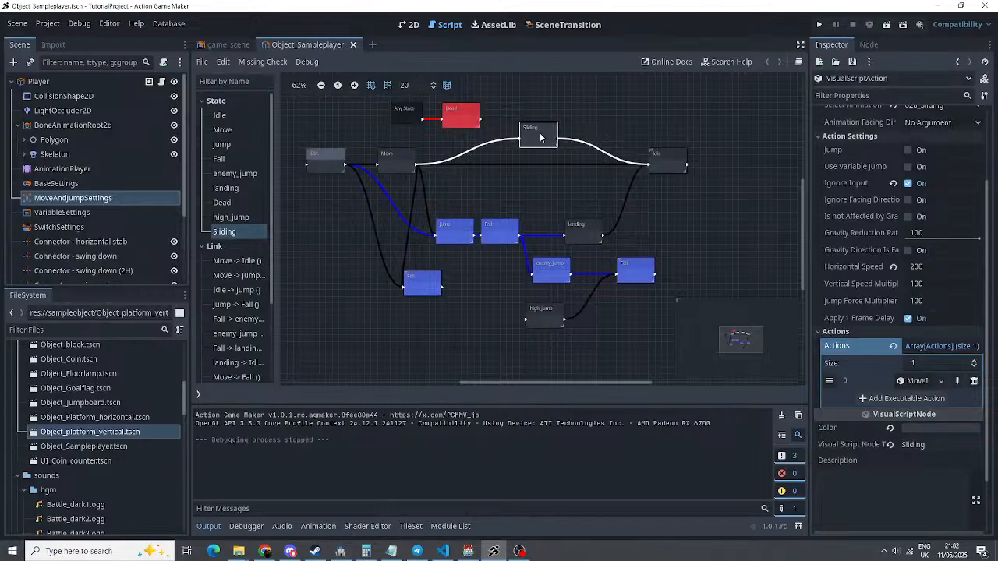
{"action": "left_click", "coordinate": [905, 383]}
{"action": "scroll", "coordinate": [877, 386], "scroll_direction": "down", "scroll_amount": 1}
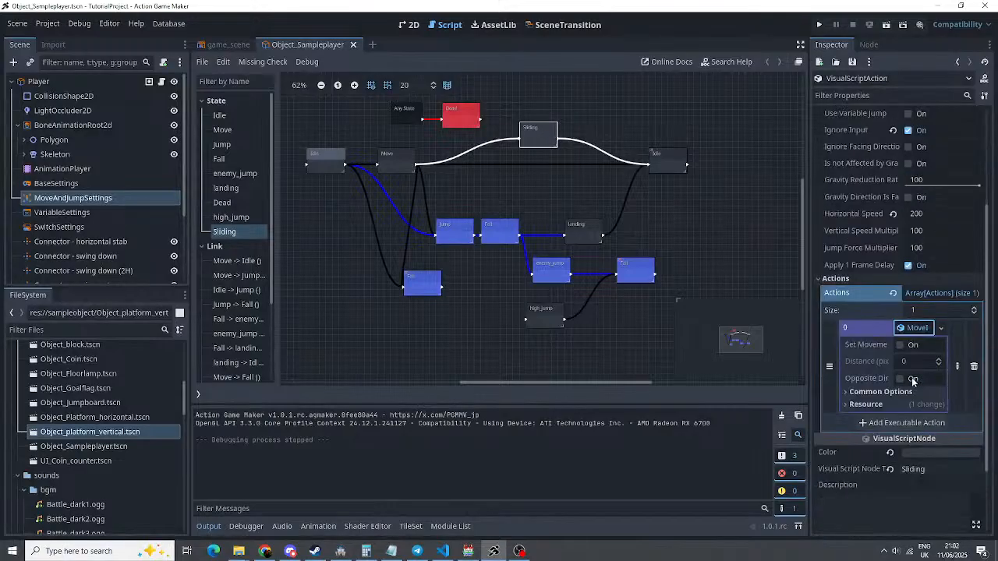
{"action": "scroll", "coordinate": [874, 386], "scroll_direction": "up", "scroll_amount": 3}
{"action": "left_click", "coordinate": [942, 399]}
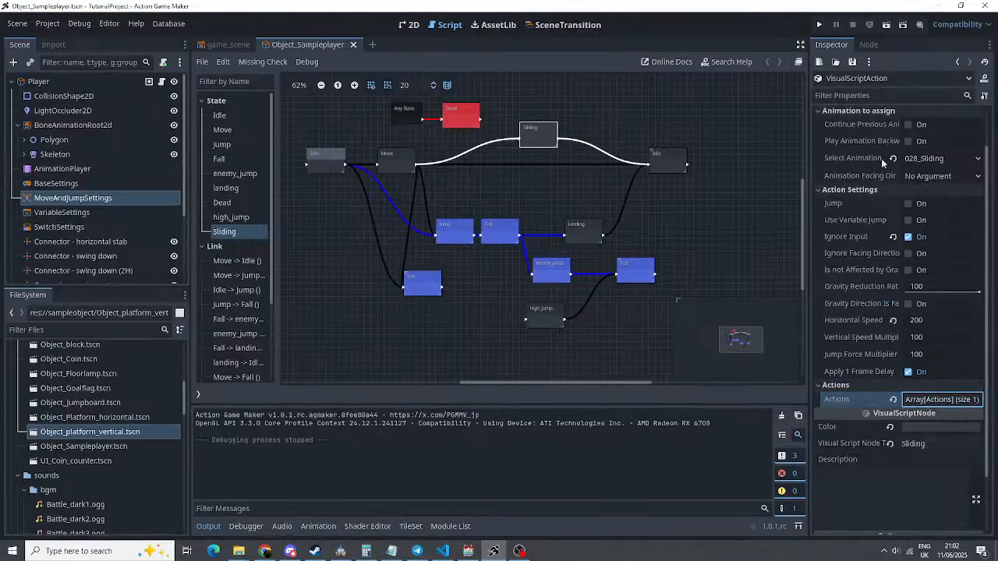
Check the input target, key and method of the Move-to-Sliding link's input condition
{"action": "left_click", "coordinate": [469, 151]}
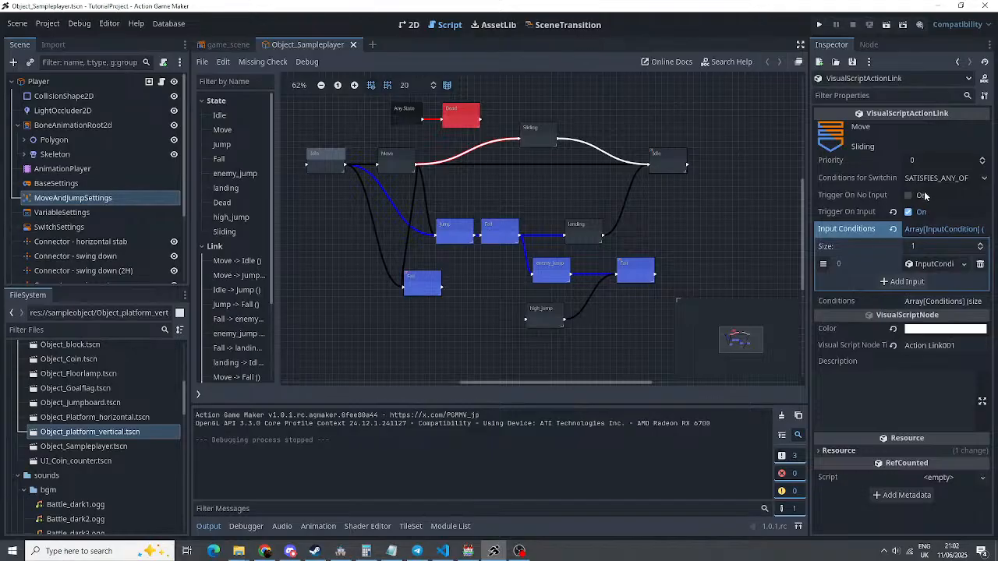
{"action": "left_click", "coordinate": [928, 264]}
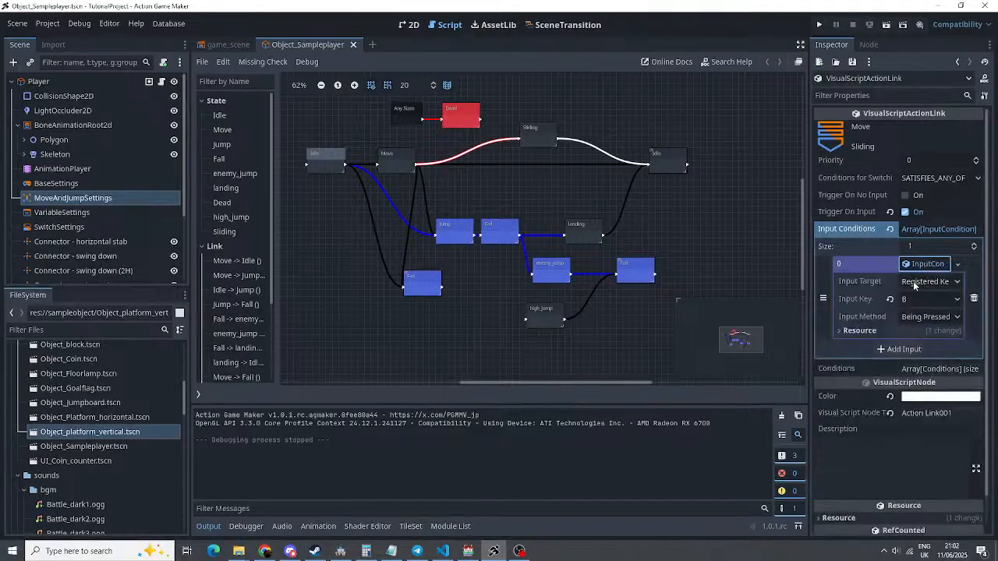
{"action": "left_click", "coordinate": [925, 283]}
{"action": "left_click", "coordinate": [926, 283]}
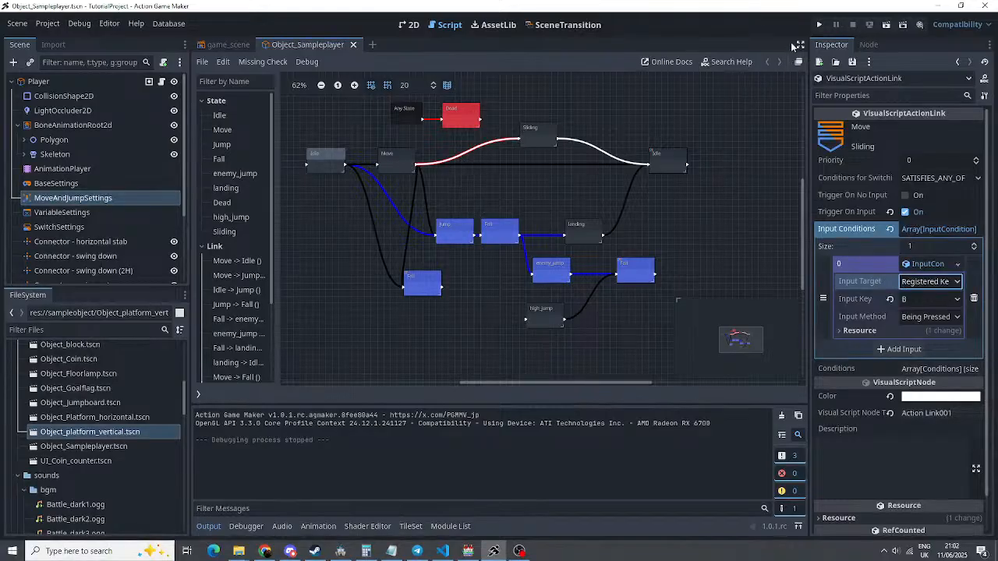
Run the project, test the player's slide while moving left and right near the statue and slope, and stop the run
{"action": "left_click", "coordinate": [818, 24]}
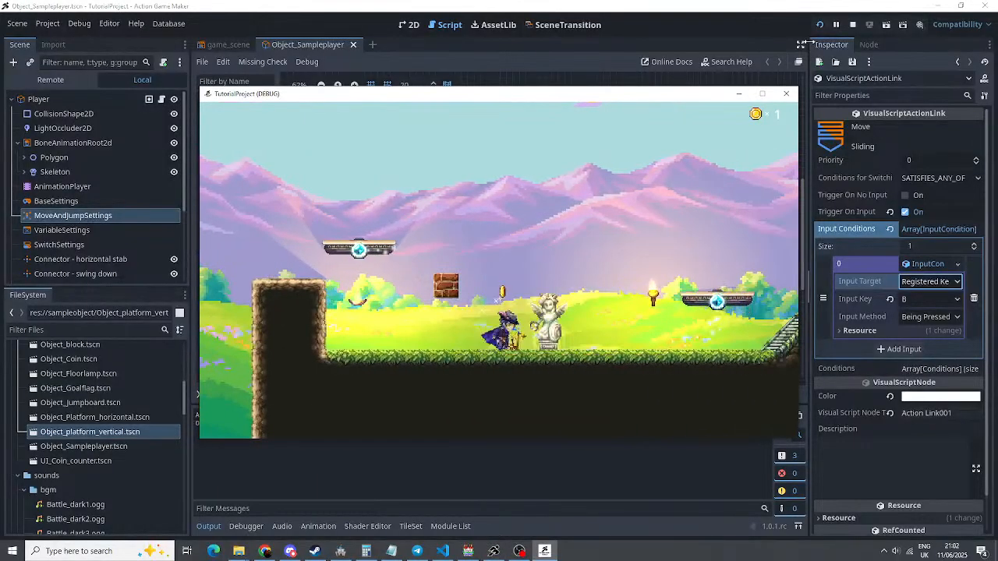
{"action": "key", "text": "Left"}
{"action": "key", "text": "Right"}
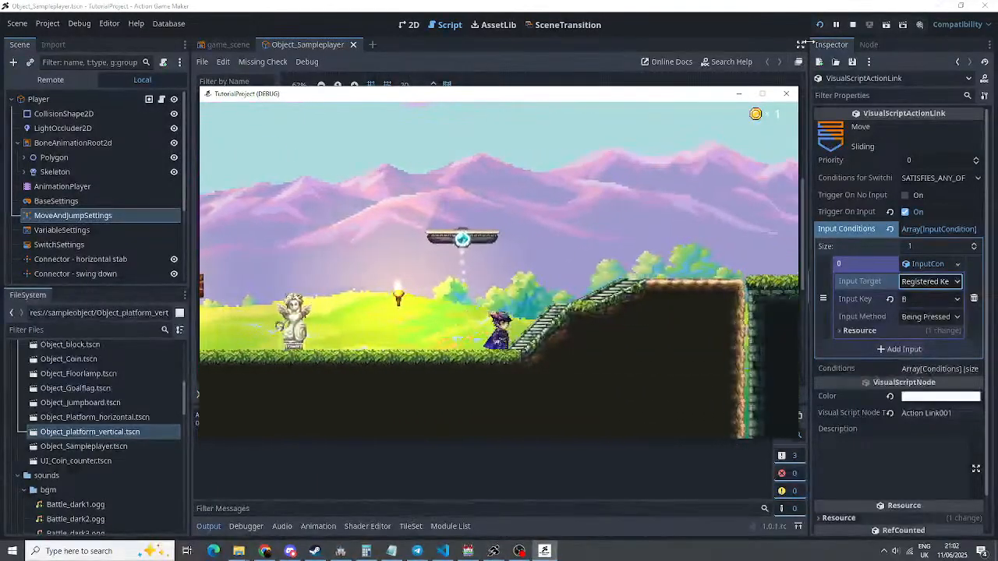
{"action": "key", "text": "Left"}
{"action": "key", "text": "Right"}
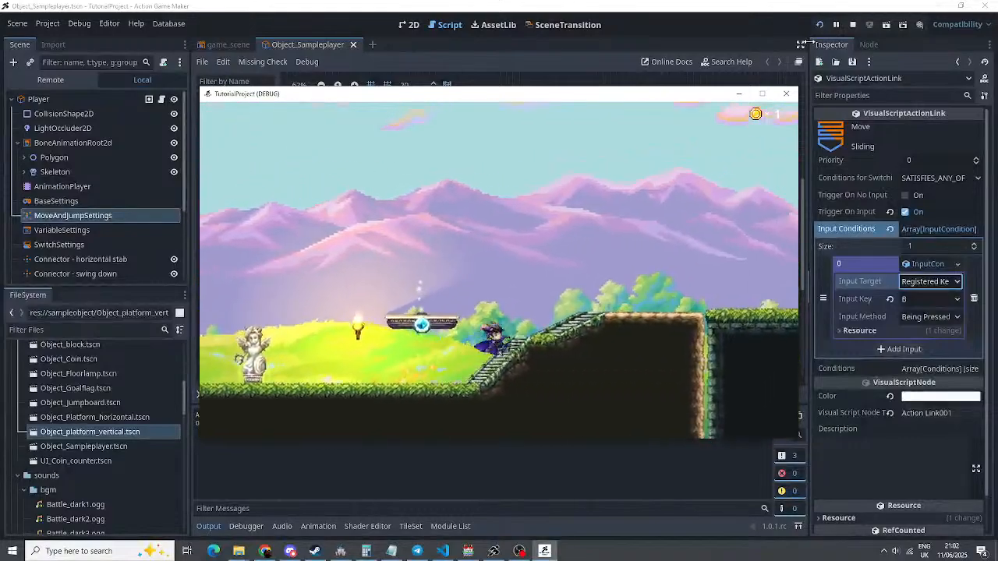
{"action": "key", "text": "Left"}
{"action": "key", "text": "Left"}
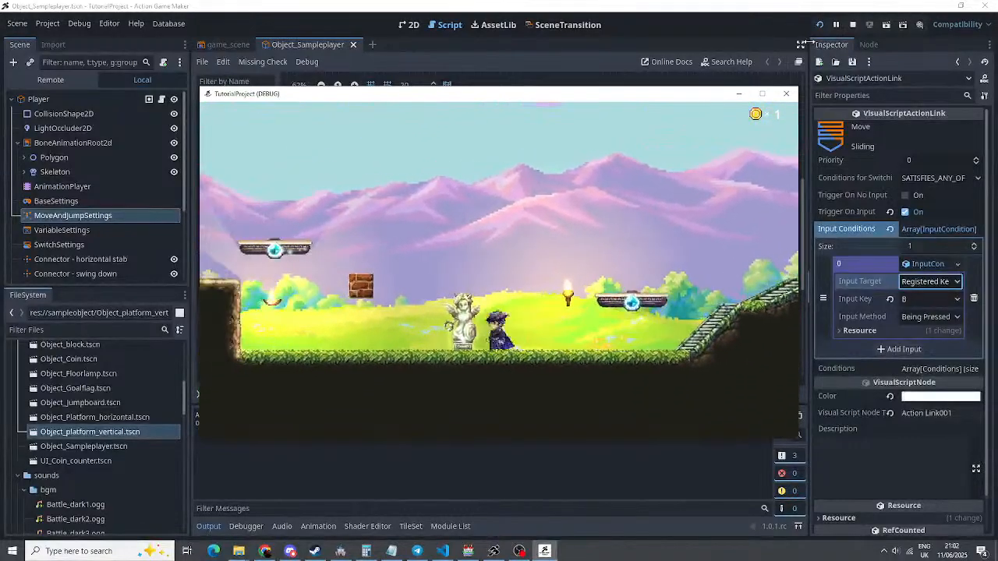
{"action": "key", "text": "Right"}
{"action": "key", "text": "Left"}
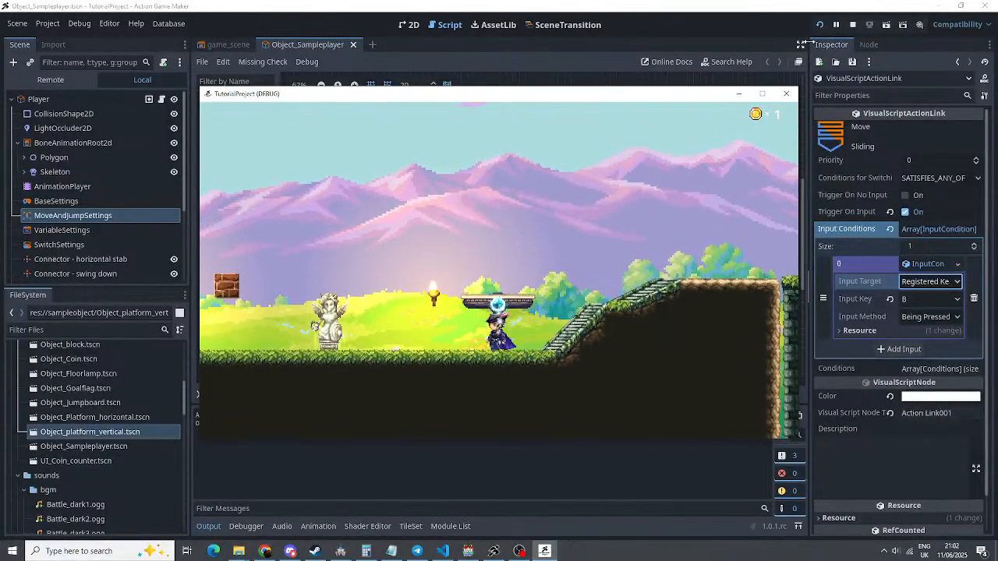
{"action": "key", "text": "Right"}
{"action": "key", "text": "Left"}
{"action": "key", "text": "Right"}
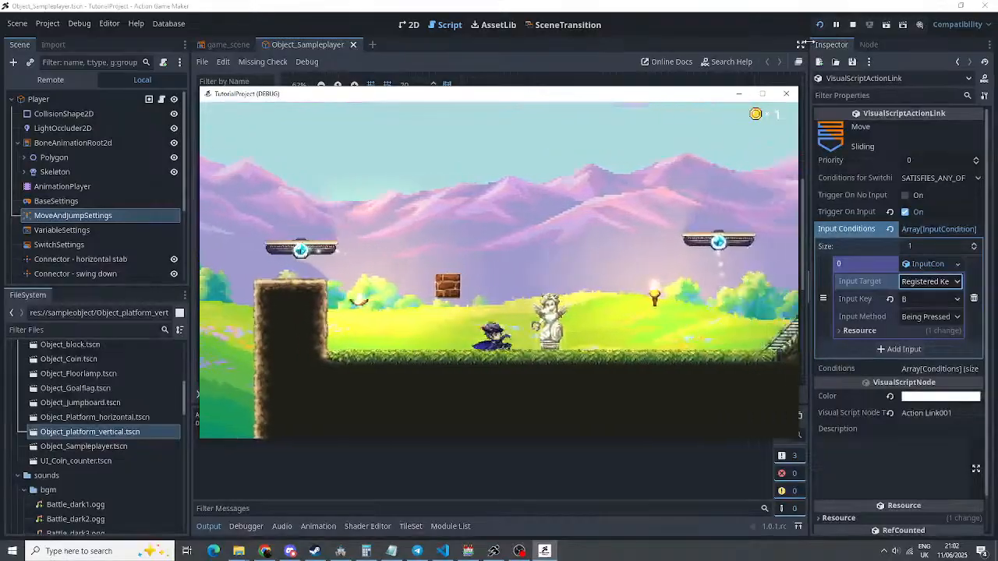
{"action": "key", "text": "Left"}
{"action": "key", "text": "Left"}
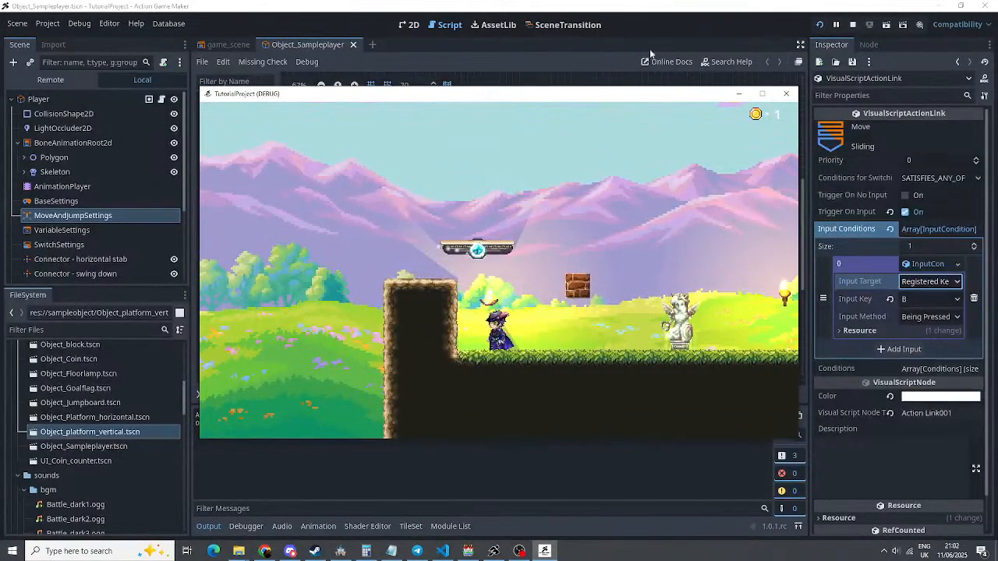
{"action": "left_click", "coordinate": [855, 25]}
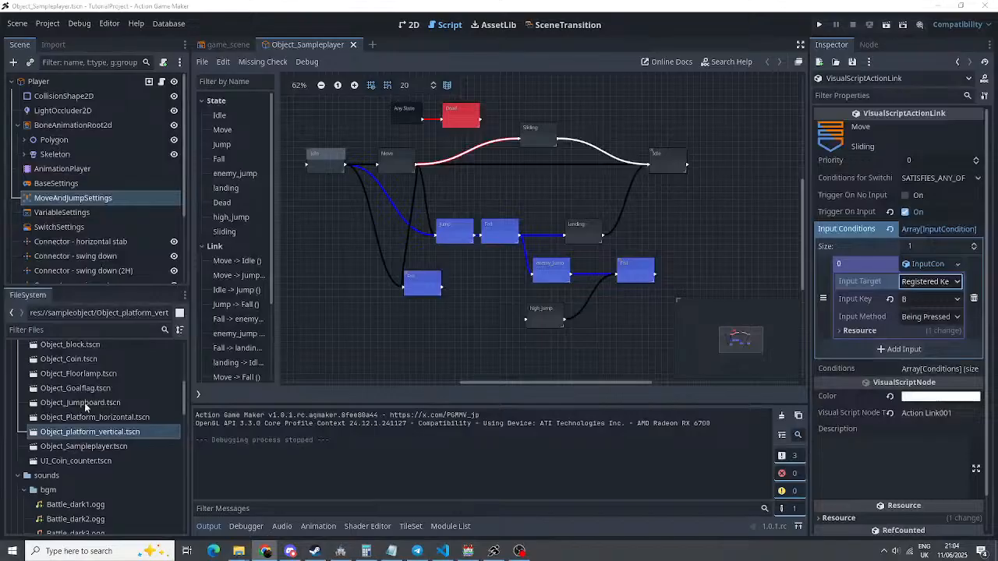
Collapse the Graphic and sounds folders in the project's file tree
{"action": "scroll", "coordinate": [70, 419], "scroll_direction": "up", "scroll_amount": 5}
{"action": "scroll", "coordinate": [74, 422], "scroll_direction": "up", "scroll_amount": 3}
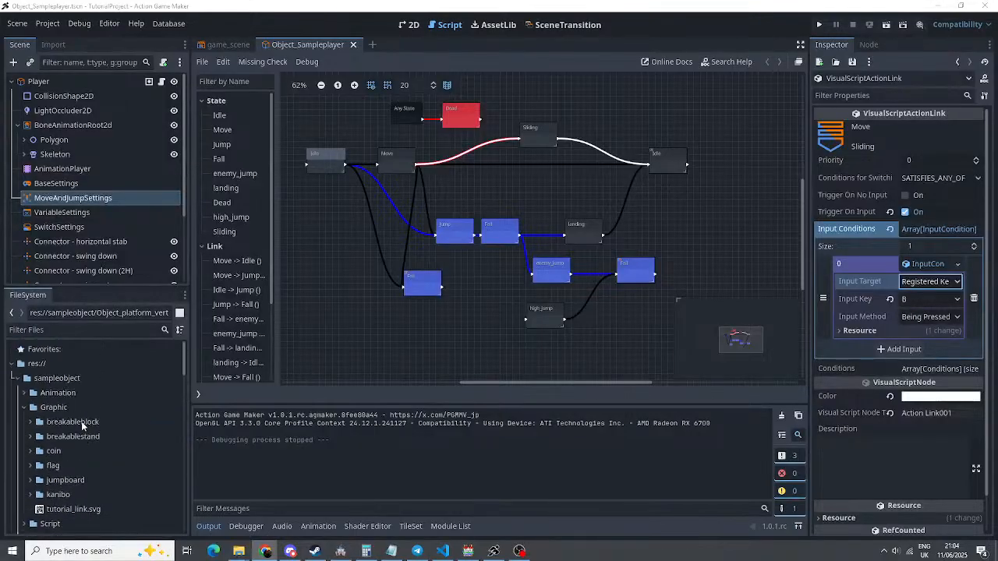
{"action": "left_click", "coordinate": [28, 411]}
{"action": "left_click", "coordinate": [25, 408]}
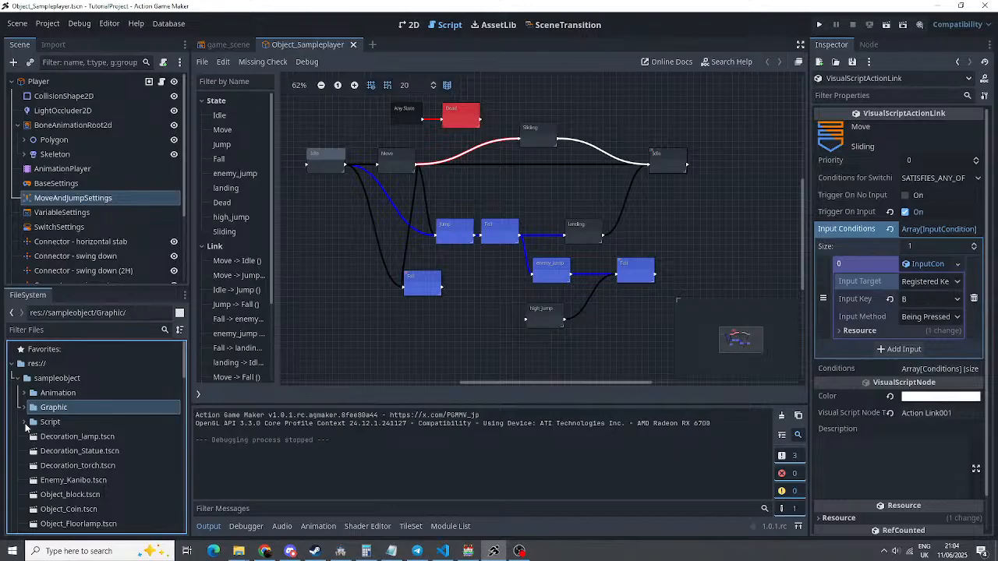
{"action": "scroll", "coordinate": [26, 427], "scroll_direction": "down", "scroll_amount": 5}
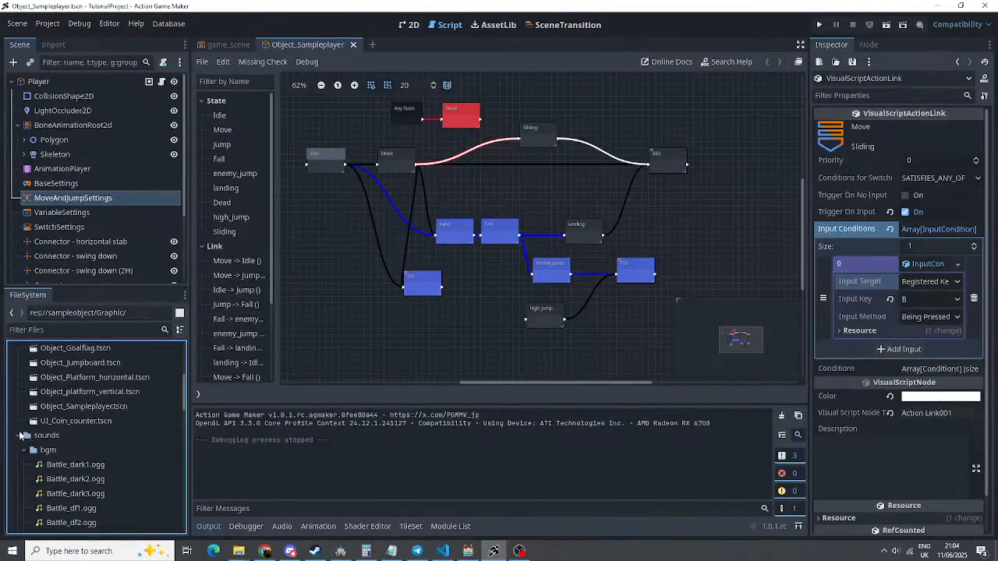
{"action": "left_click", "coordinate": [20, 435]}
Expand the templates folder and its backgrounds subfolder, and select the 01_NearView folder
{"action": "left_click", "coordinate": [17, 450]}
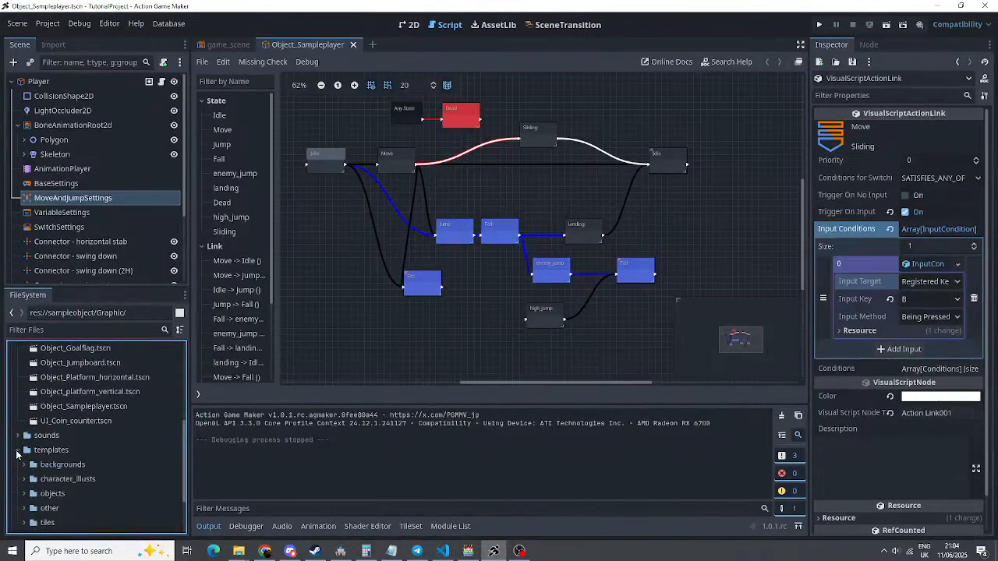
{"action": "scroll", "coordinate": [17, 456], "scroll_direction": "down", "scroll_amount": 1}
{"action": "left_click", "coordinate": [24, 417]}
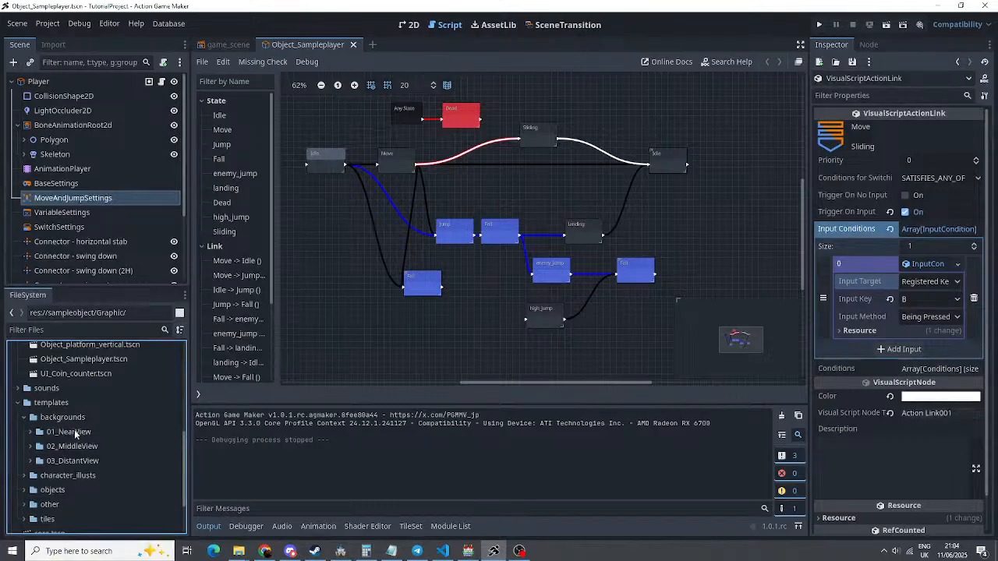
{"action": "left_click", "coordinate": [76, 431]}
{"action": "left_click", "coordinate": [31, 432]}
{"action": "left_click", "coordinate": [31, 432]}
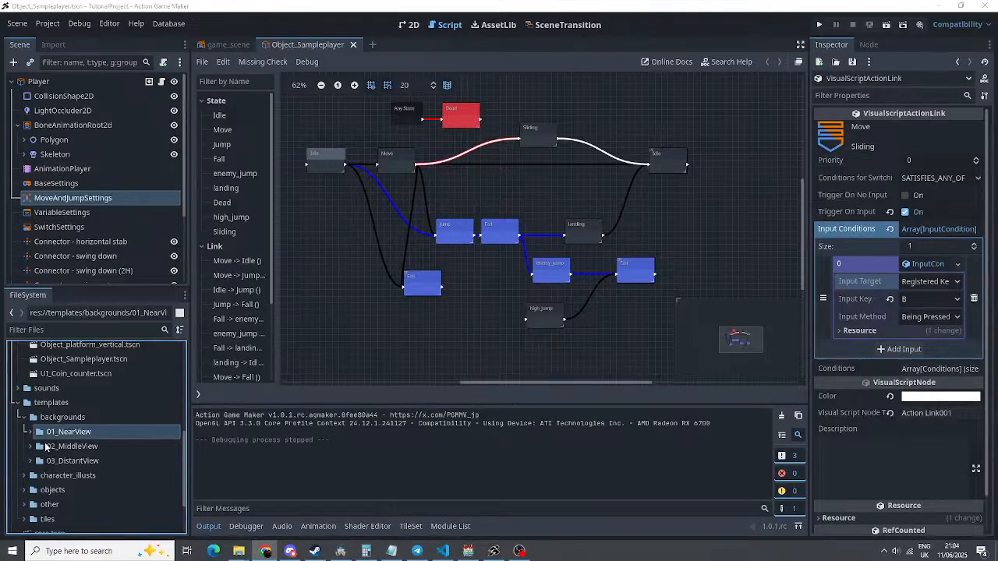
Switch to the already open File Explorer window and maximize it
{"action": "scroll", "coordinate": [62, 422], "scroll_direction": "down", "scroll_amount": 3}
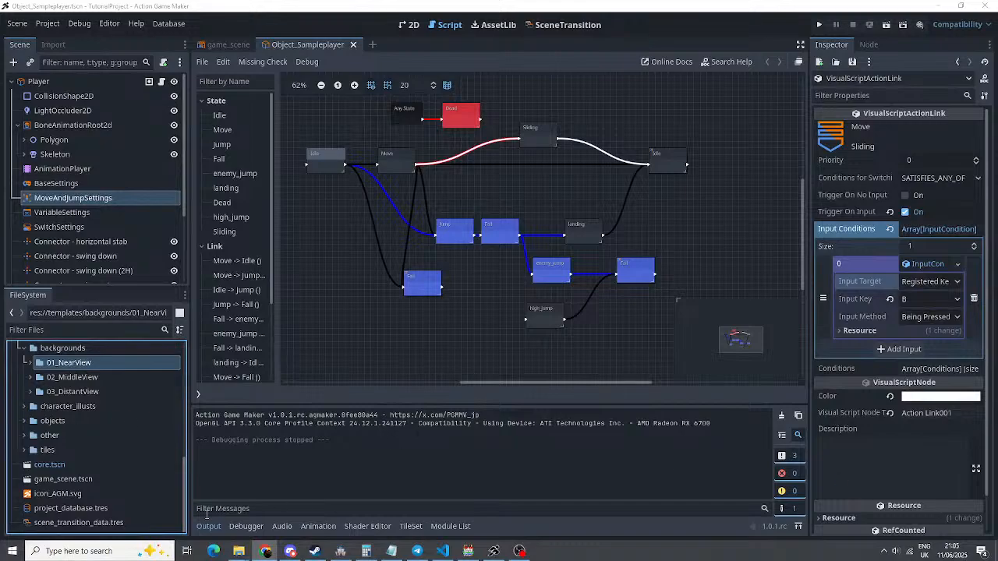
{"action": "mouse_move", "coordinate": [240, 554]}
{"action": "left_click", "coordinate": [290, 503]}
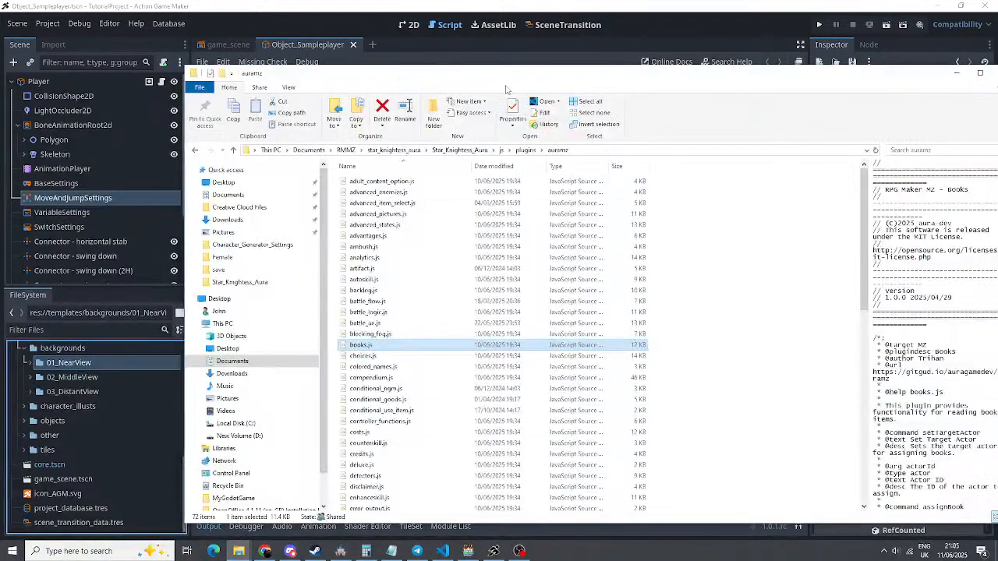
{"action": "left_click_drag", "start_coordinate": [507, 75], "coordinate": [507, 1]}
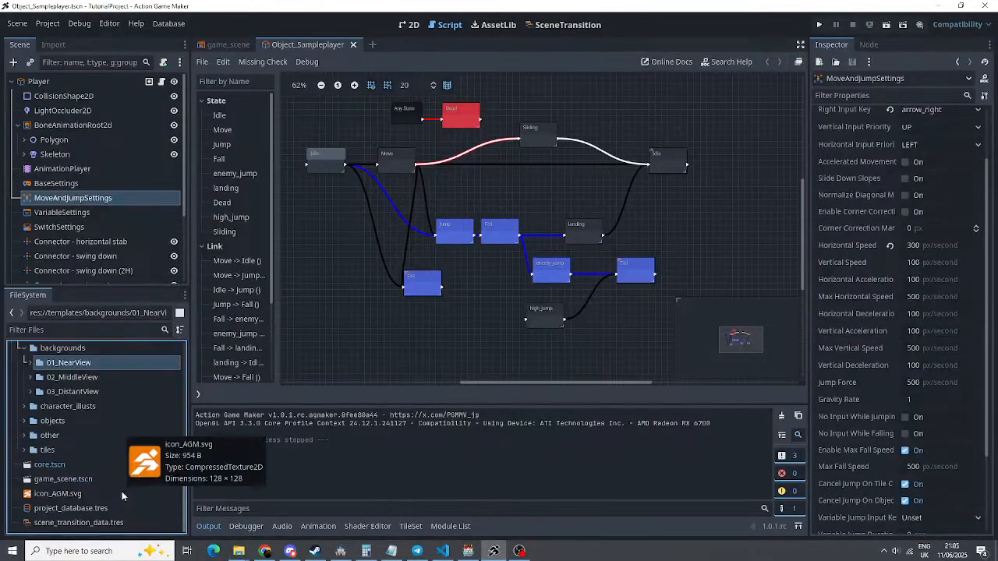
Expand the 01_NearView backgrounds folder in the project files and check it for test_picture.png
{"action": "scroll", "coordinate": [120, 489], "scroll_direction": "up", "scroll_amount": 5}
{"action": "scroll", "coordinate": [117, 484], "scroll_direction": "down", "scroll_amount": 5}
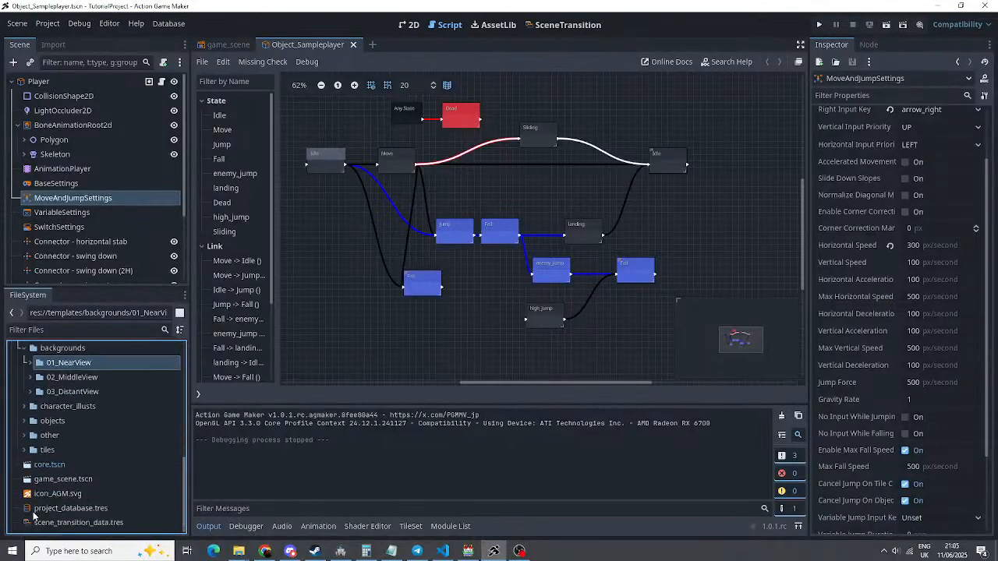
{"action": "scroll", "coordinate": [11, 419], "scroll_direction": "up", "scroll_amount": 2}
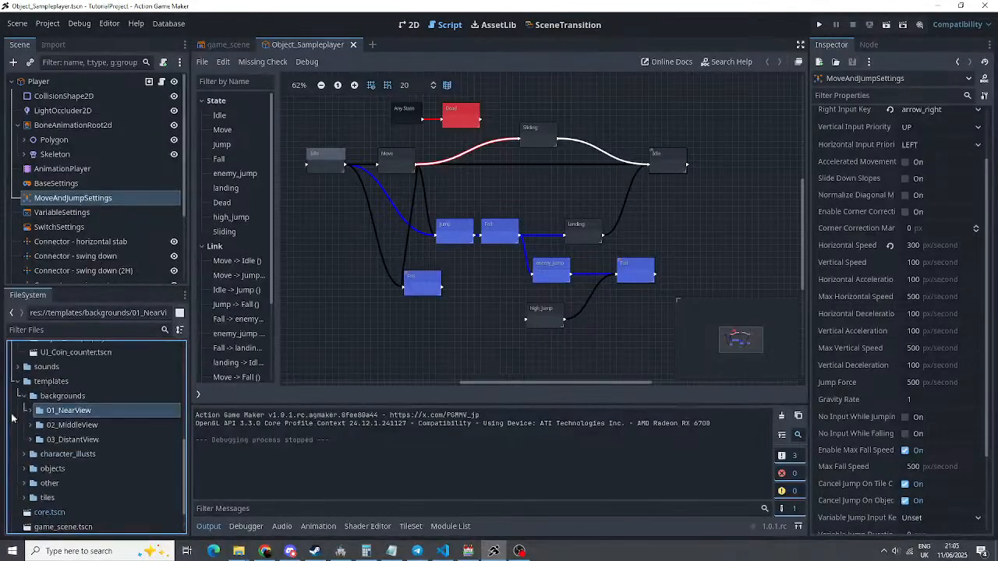
{"action": "left_click", "coordinate": [31, 411]}
{"action": "scroll", "coordinate": [51, 425], "scroll_direction": "down", "scroll_amount": 1}
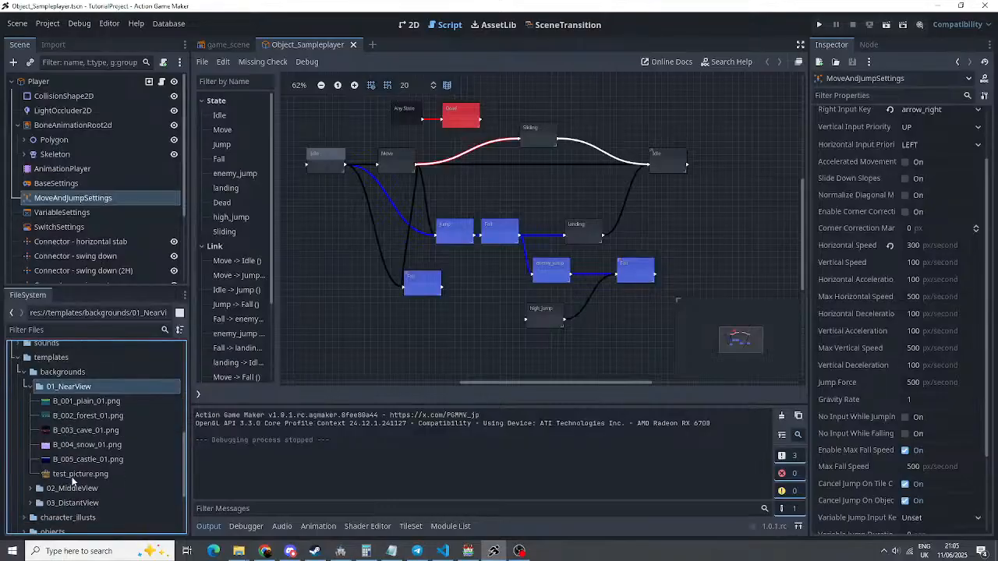
Move test_picture.png out of the 01_NearView backgrounds folder into the project's root folder
{"action": "left_click", "coordinate": [74, 476]}
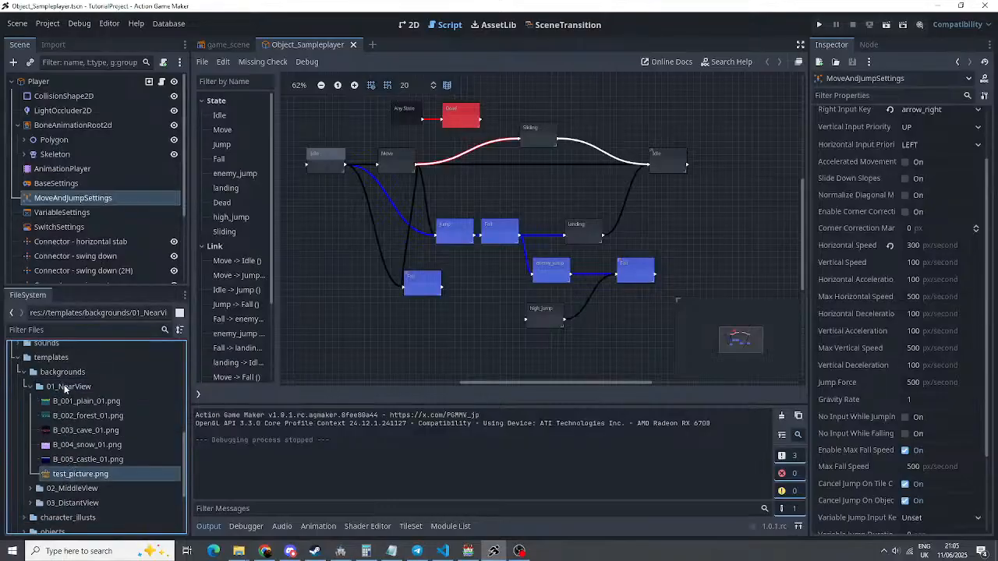
{"action": "scroll", "coordinate": [91, 375], "scroll_direction": "down", "scroll_amount": 3}
{"action": "left_click_drag", "start_coordinate": [79, 431], "coordinate": [68, 531]}
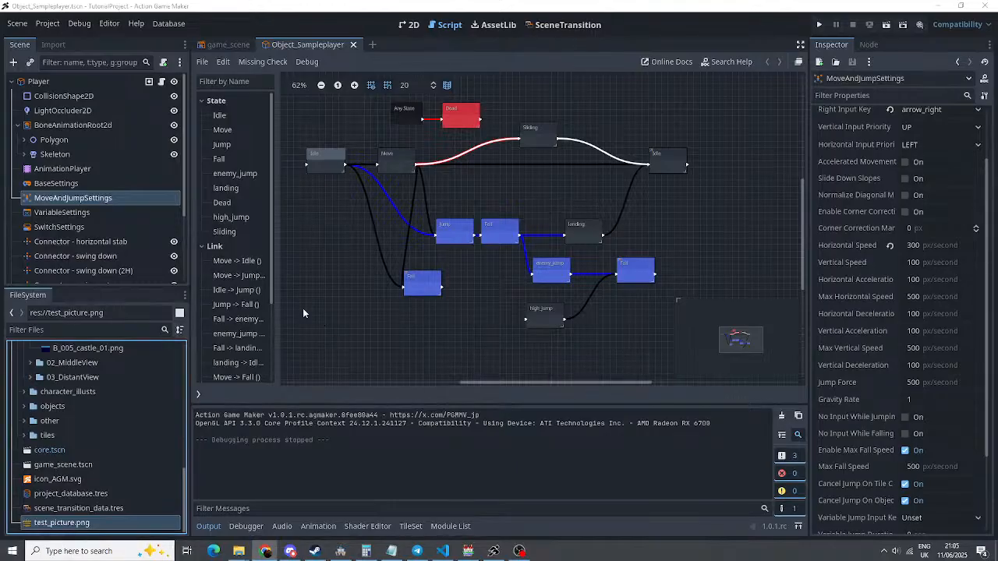
Switch to the 2D editor and close the Object_Sampleplayer scene, leaving game_scene open
{"action": "left_click", "coordinate": [397, 29]}
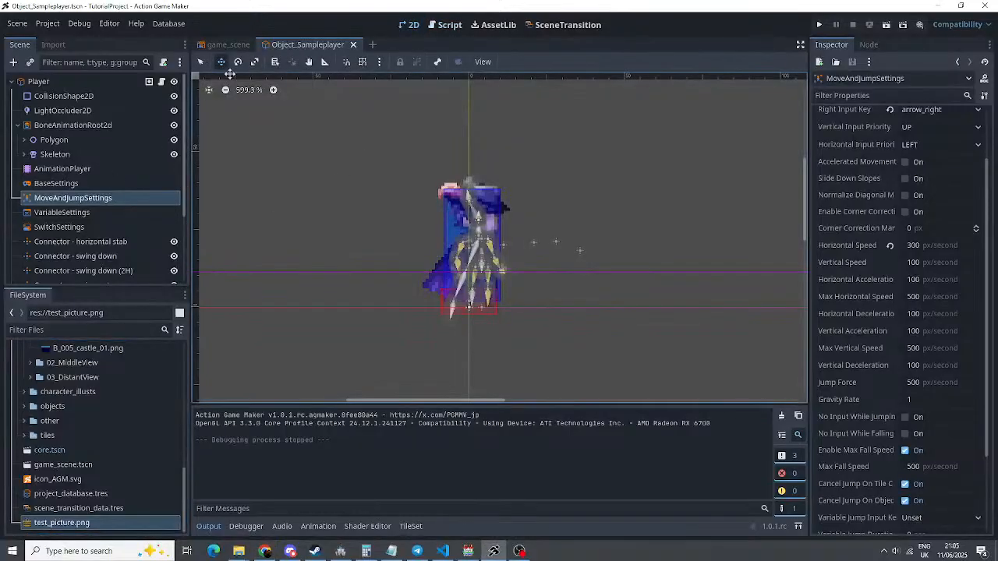
{"action": "left_click", "coordinate": [226, 46]}
{"action": "left_click", "coordinate": [354, 45]}
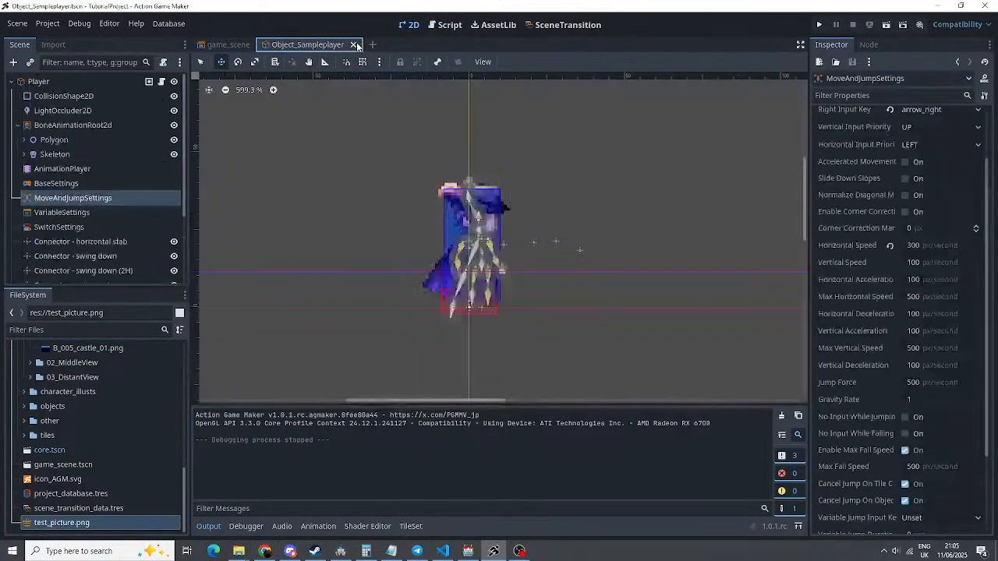
{"action": "left_click", "coordinate": [358, 45]}
{"action": "scroll", "coordinate": [312, 205], "scroll_direction": "down", "scroll_amount": 5}
{"action": "scroll", "coordinate": [318, 329], "scroll_direction": "up", "scroll_amount": 3}
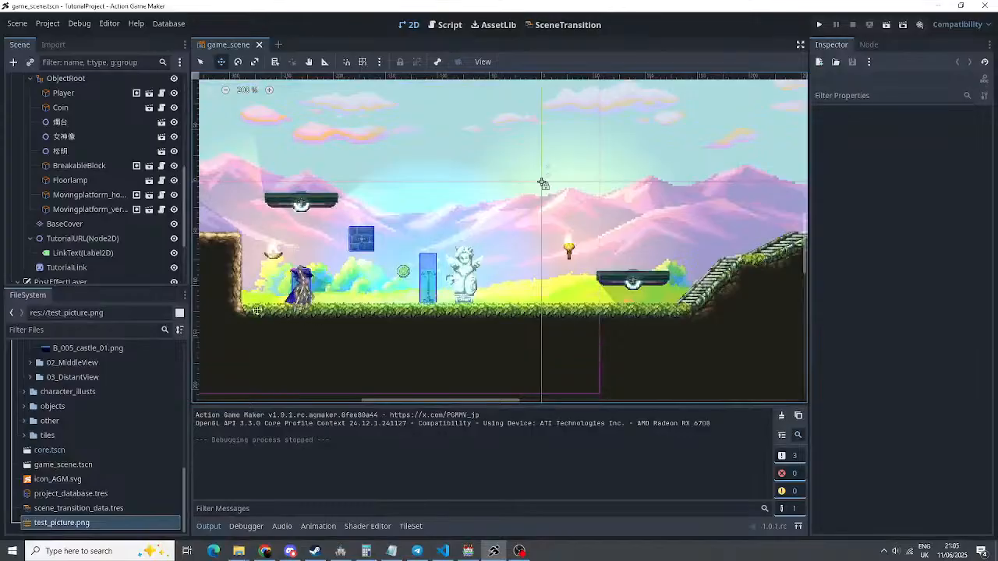
{"action": "scroll", "coordinate": [88, 221], "scroll_direction": "down", "scroll_amount": 3}
{"action": "scroll", "coordinate": [88, 221], "scroll_direction": "up", "scroll_amount": 4}
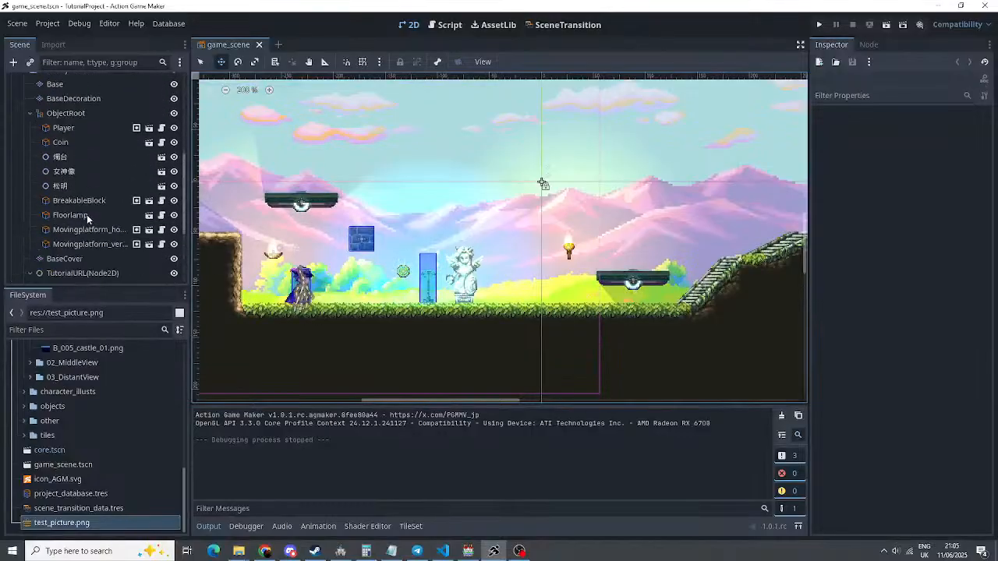
Add test_picture.png to the game scene as a sprite and nest it under BaseLayer's ObjectRoot
{"action": "left_click", "coordinate": [72, 113]}
{"action": "left_click_drag", "start_coordinate": [63, 523], "coordinate": [432, 218]}
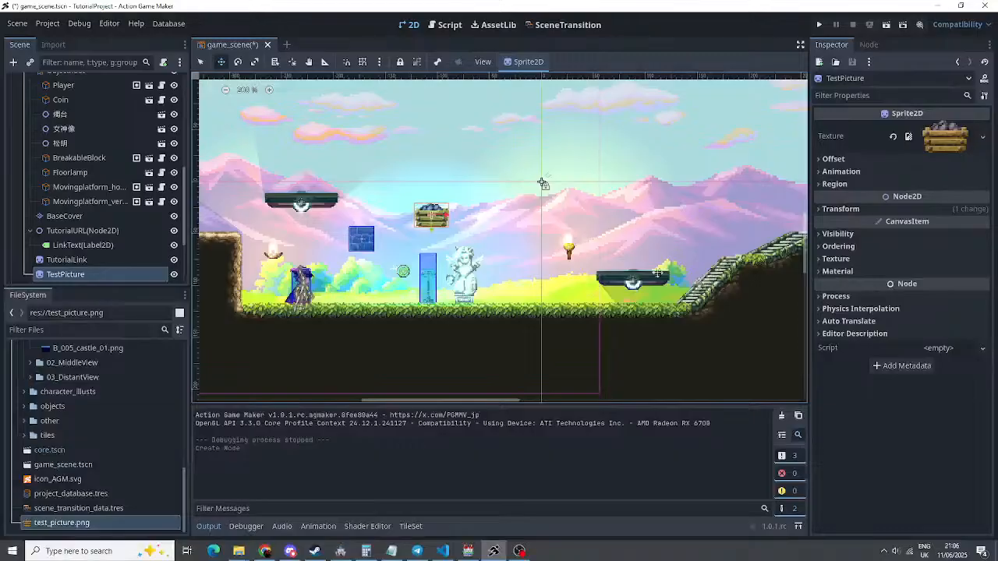
{"action": "left_click_drag", "start_coordinate": [63, 276], "coordinate": [68, 211]}
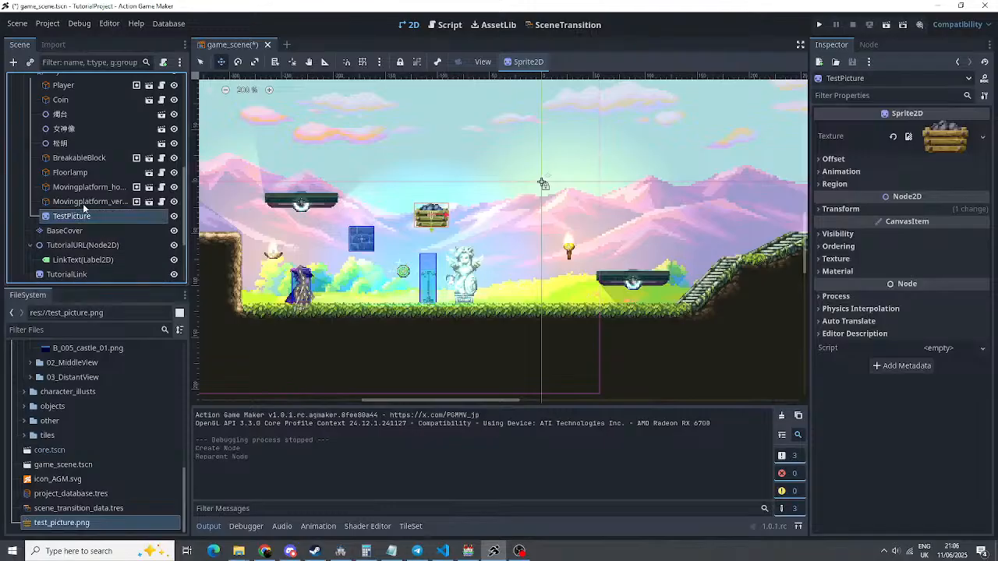
Place the TestPicture sprite on the grass between the player and the floor lamp, at about (-155, 106)
{"action": "scroll", "coordinate": [82, 203], "scroll_direction": "up", "scroll_amount": 3}
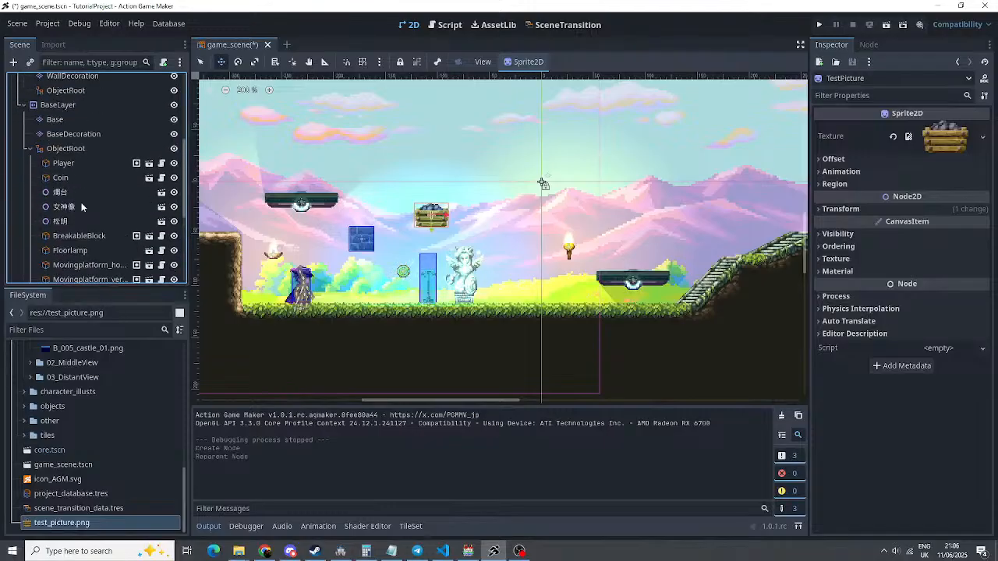
{"action": "scroll", "coordinate": [83, 207], "scroll_direction": "down", "scroll_amount": 4}
{"action": "scroll", "coordinate": [81, 206], "scroll_direction": "down", "scroll_amount": 3}
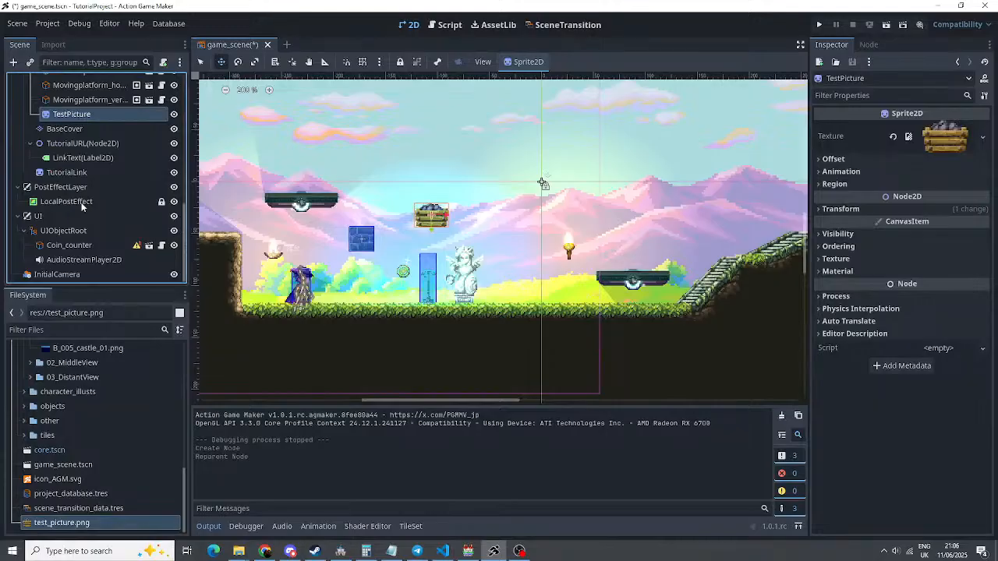
{"action": "left_click_drag", "start_coordinate": [421, 220], "coordinate": [370, 298]}
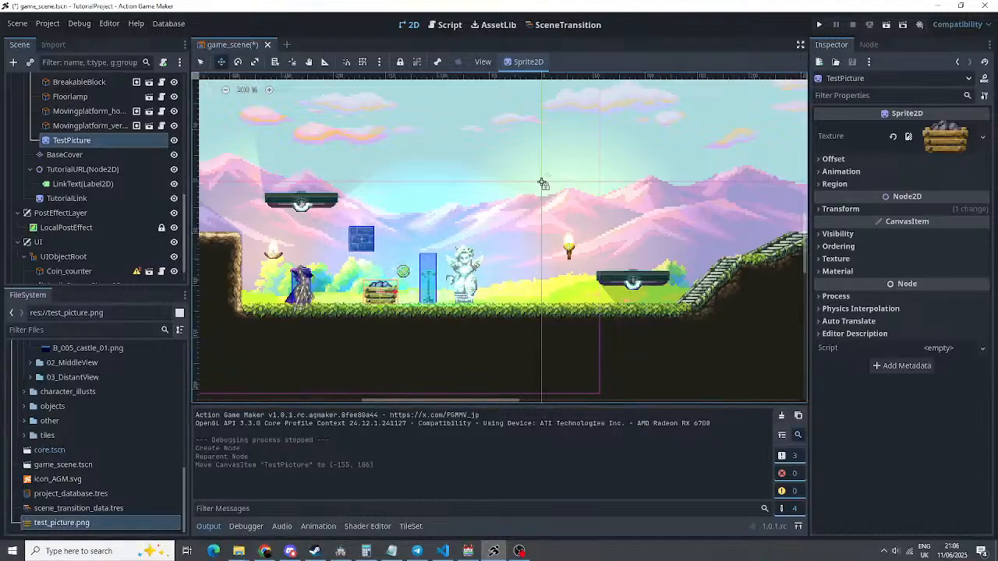
Run the project, test moving and jumping the player around the placed crate picture, and stop the game
{"action": "left_click", "coordinate": [819, 25]}
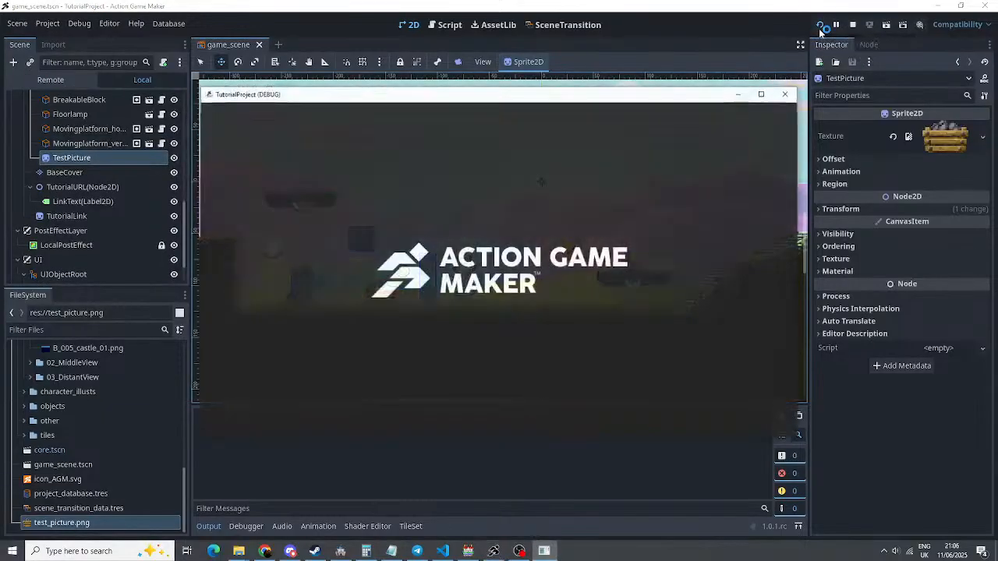
{"action": "key", "text": "Right"}
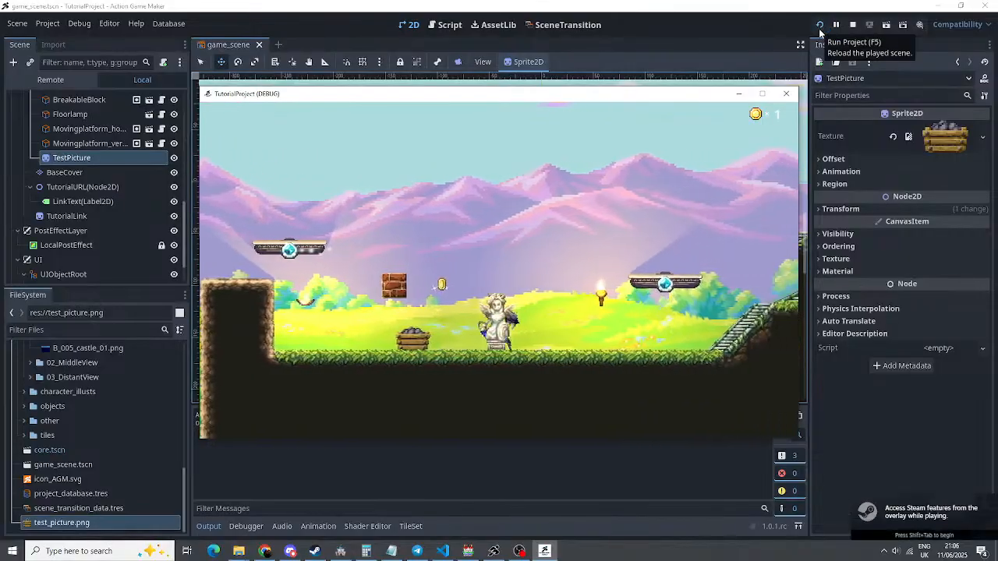
{"action": "key", "text": "space"}
{"action": "key", "text": "Right"}
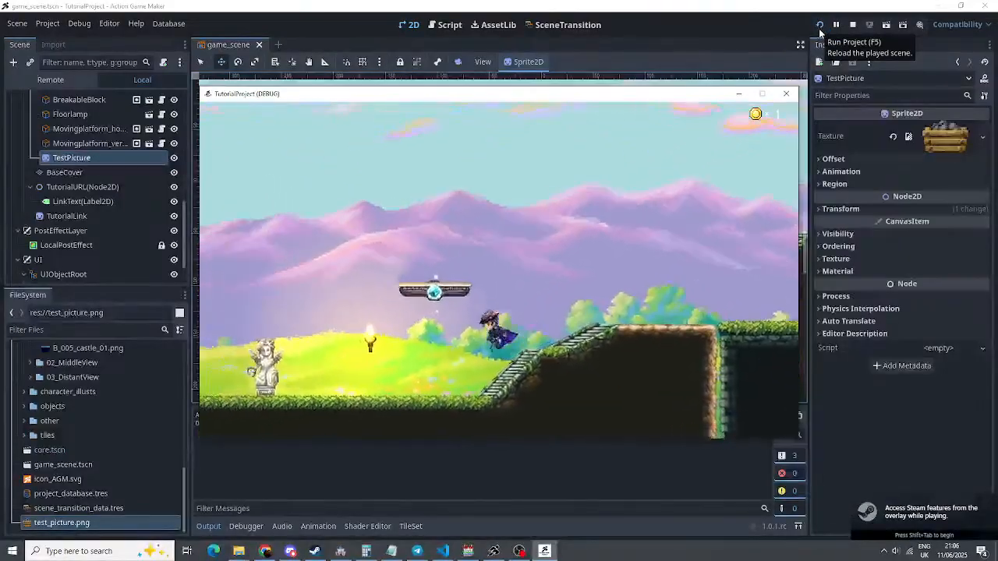
{"action": "key", "text": "Right"}
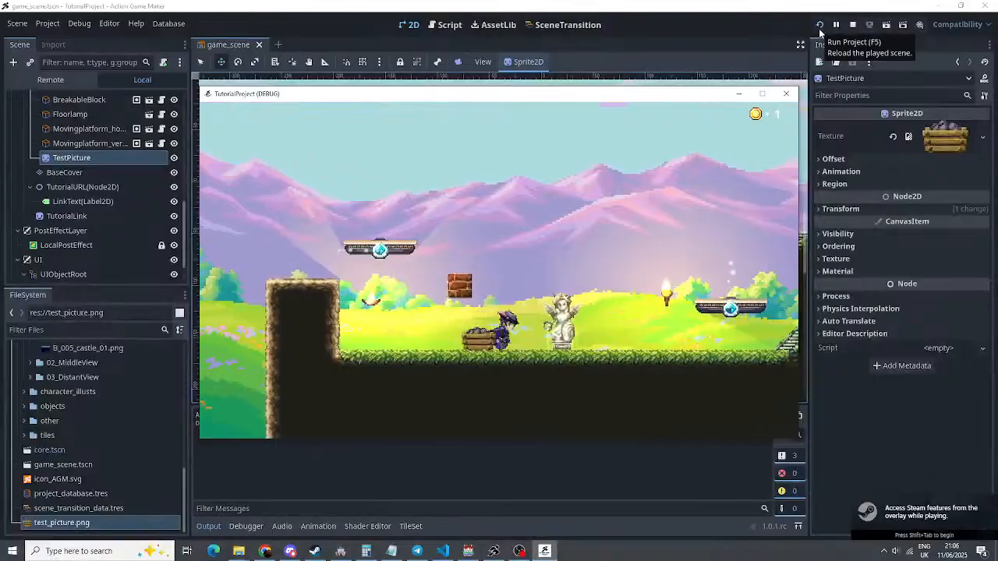
{"action": "key", "text": "Left"}
{"action": "key", "text": "Right"}
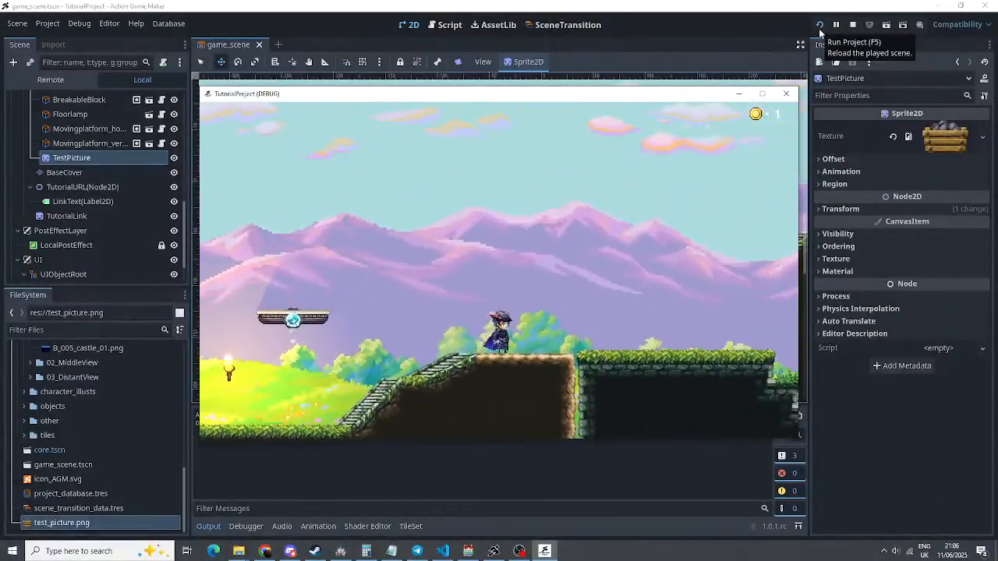
{"action": "key", "text": "Left"}
{"action": "key", "text": "Right"}
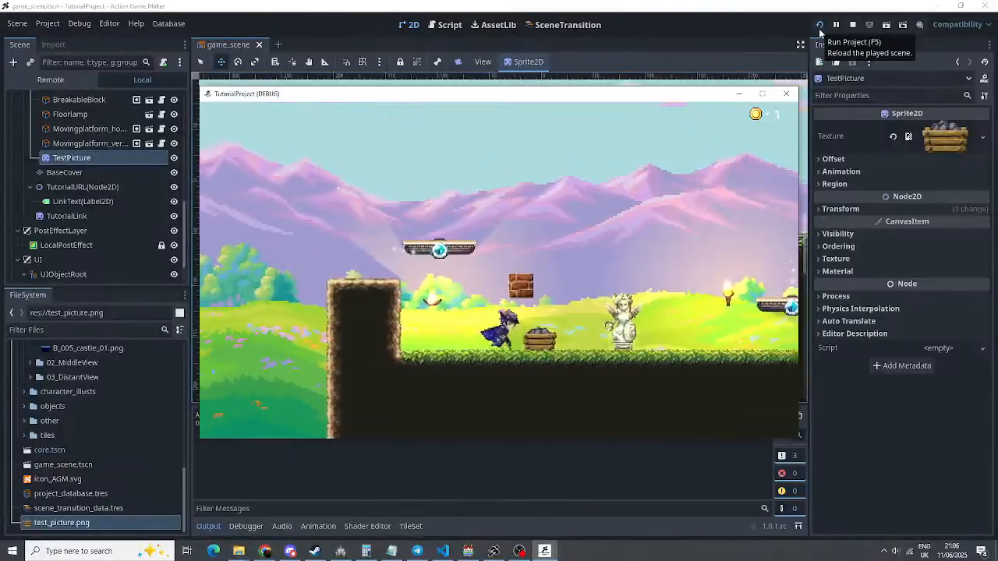
{"action": "key", "text": "space"}
{"action": "key", "text": "space"}
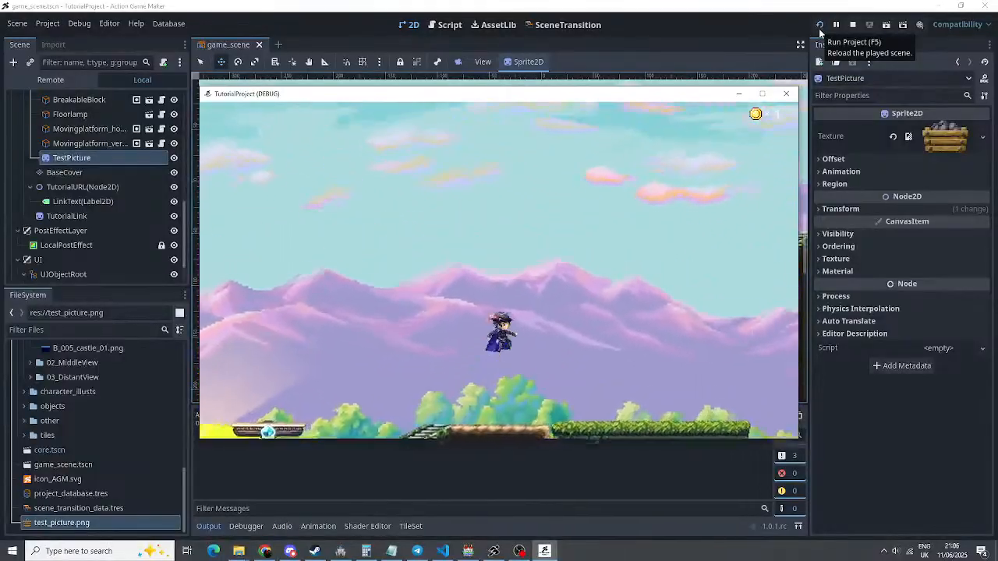
{"action": "key", "text": "Left"}
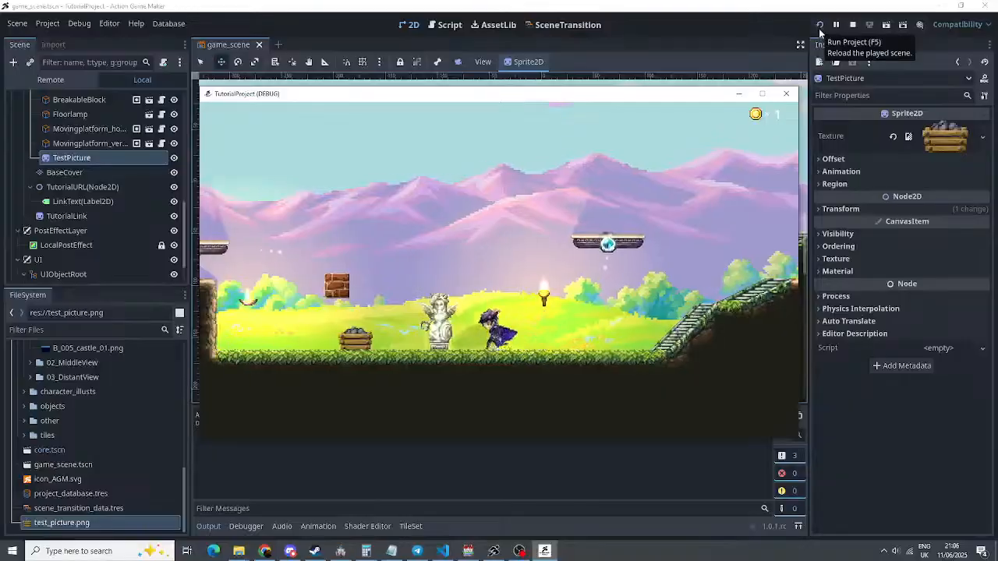
{"action": "left_click", "coordinate": [853, 26]}
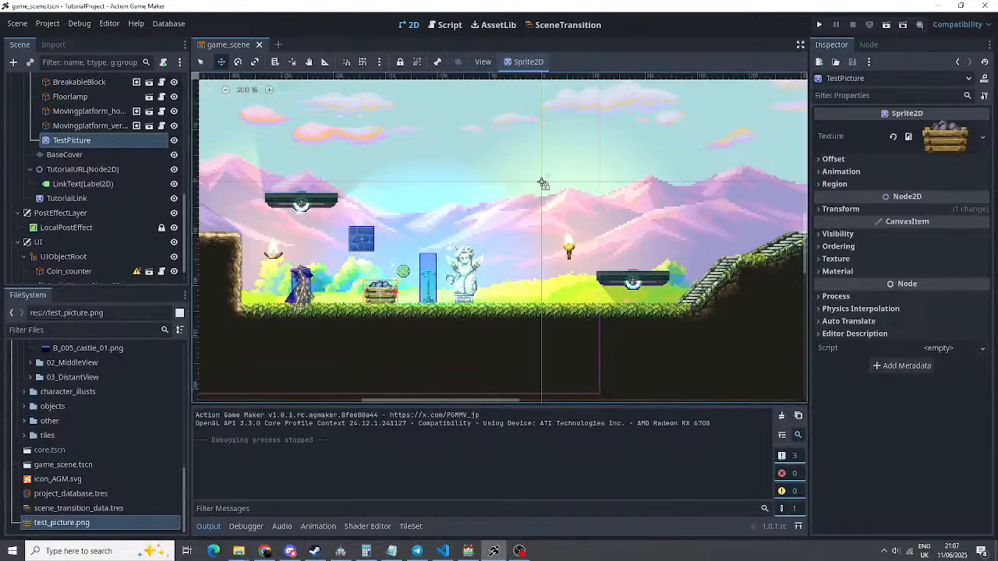
Replace the texture of the DistantView layer's Sprite2D with B_004_snow_03.png from the 03_DistantView backgrounds folder
{"action": "scroll", "coordinate": [70, 195], "scroll_direction": "up", "scroll_amount": 6}
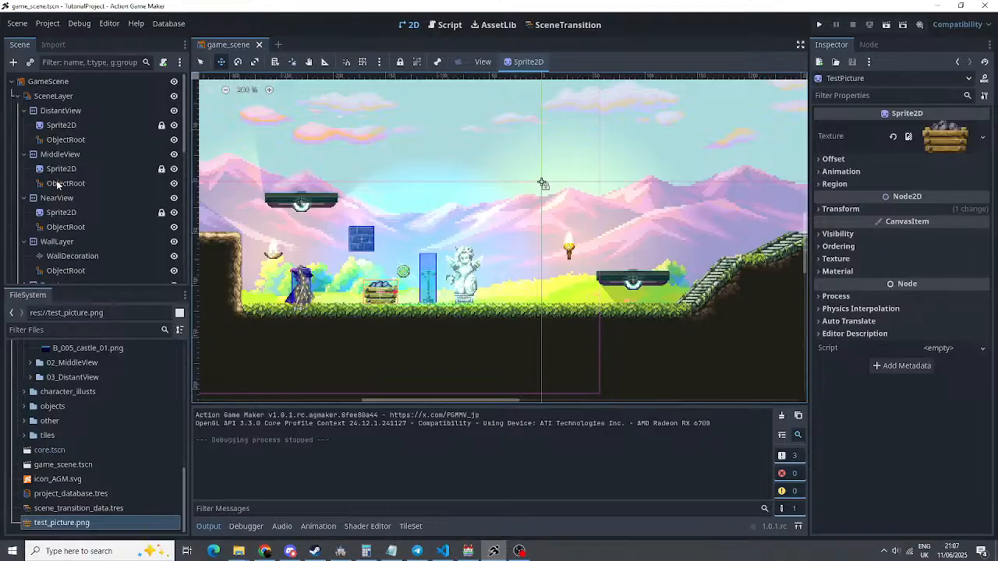
{"action": "left_click", "coordinate": [56, 126]}
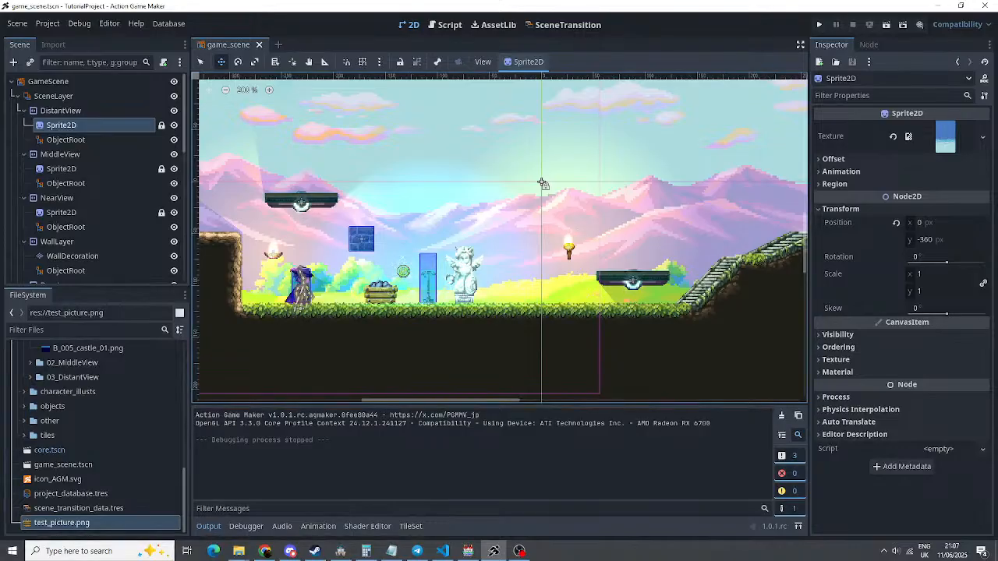
{"action": "scroll", "coordinate": [92, 446], "scroll_direction": "up", "scroll_amount": 10}
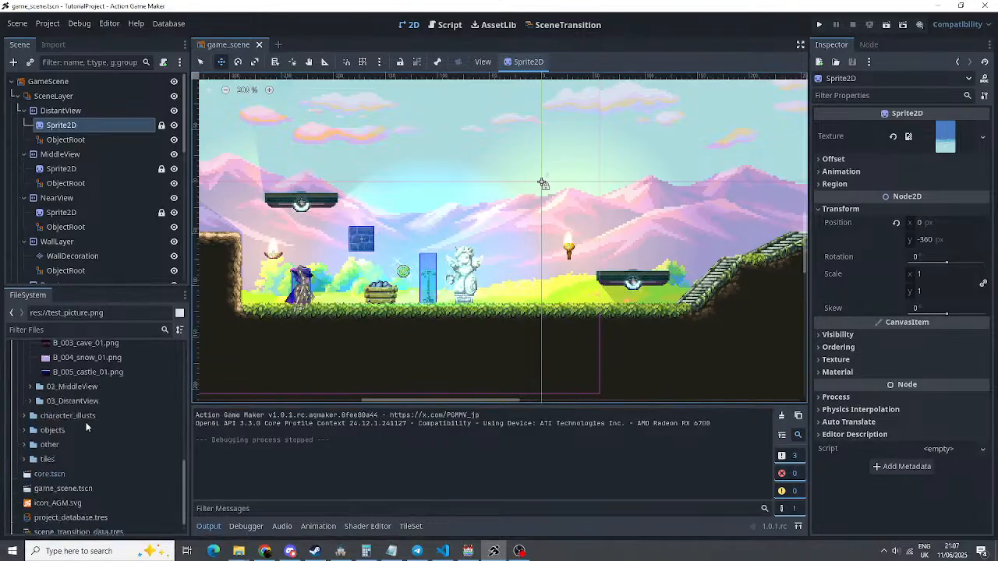
{"action": "scroll", "coordinate": [92, 446], "scroll_direction": "down", "scroll_amount": 4}
{"action": "left_click", "coordinate": [30, 472]}
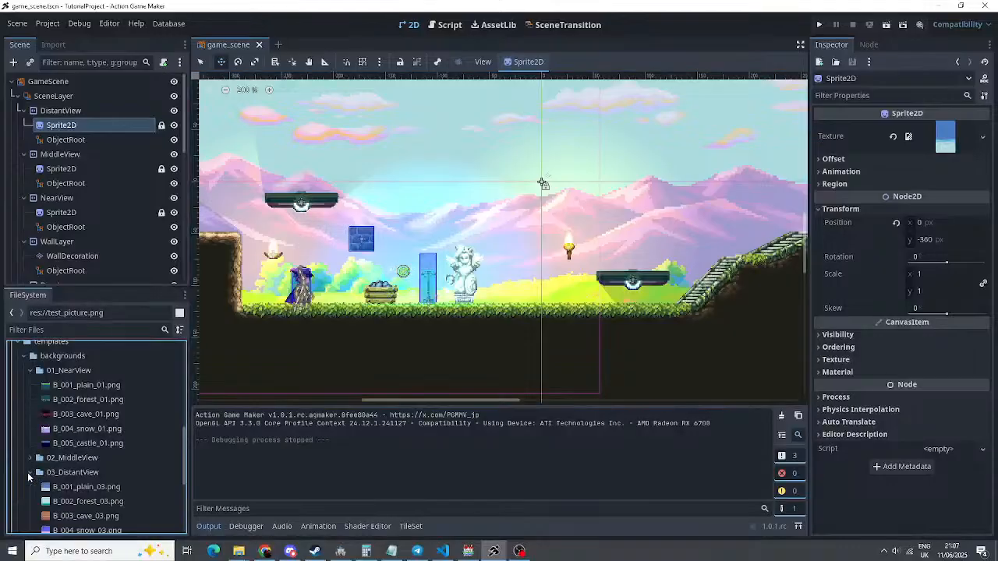
{"action": "scroll", "coordinate": [91, 449], "scroll_direction": "down", "scroll_amount": 3}
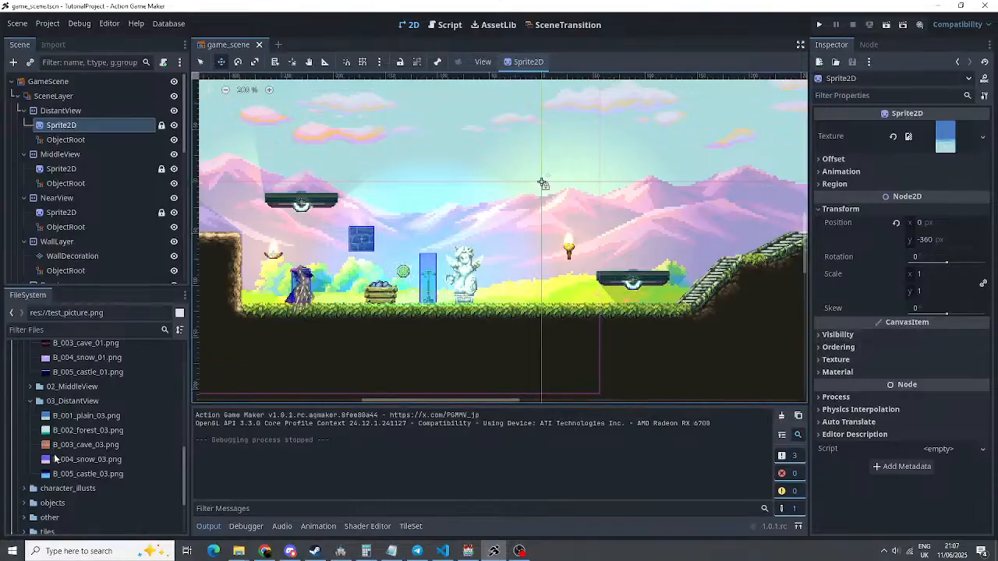
{"action": "left_click_drag", "start_coordinate": [57, 459], "coordinate": [942, 144]}
Examine how the replaced distant sky background covers the whole level, from far out and close up
{"action": "scroll", "coordinate": [419, 192], "scroll_direction": "down", "scroll_amount": 7}
{"action": "middle_click_drag", "start_coordinate": [472, 173], "coordinate": [532, 338]}
{"action": "scroll", "coordinate": [532, 338], "scroll_direction": "down", "scroll_amount": 3}
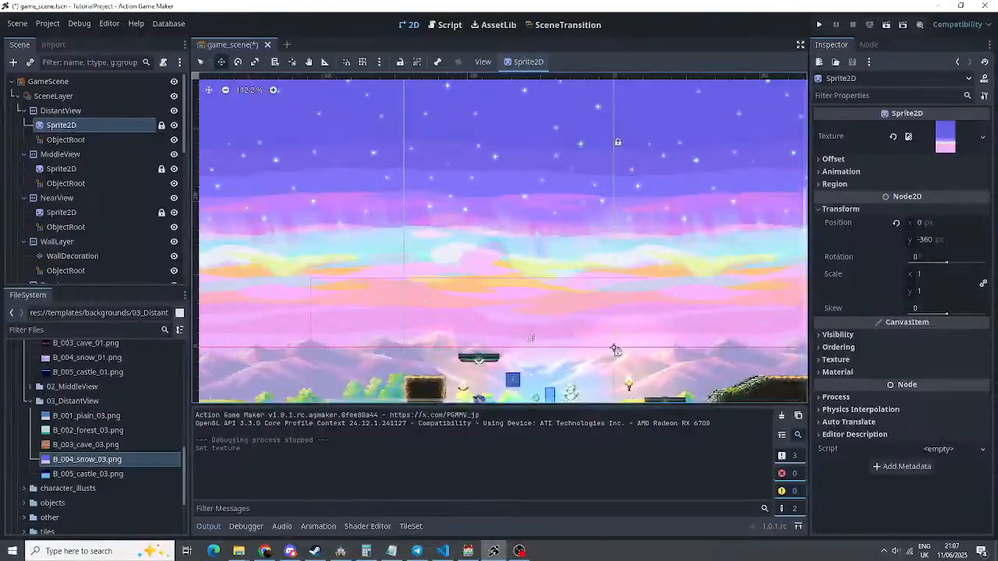
{"action": "scroll", "coordinate": [481, 257], "scroll_direction": "down", "scroll_amount": 16}
{"action": "middle_click_drag", "start_coordinate": [446, 209], "coordinate": [447, 182]}
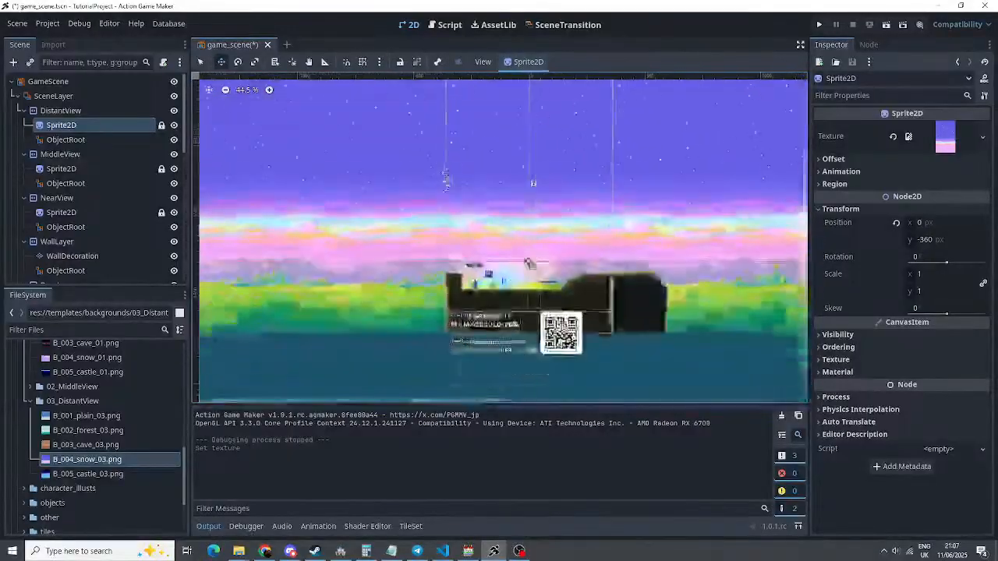
{"action": "scroll", "coordinate": [447, 182], "scroll_direction": "up", "scroll_amount": 16}
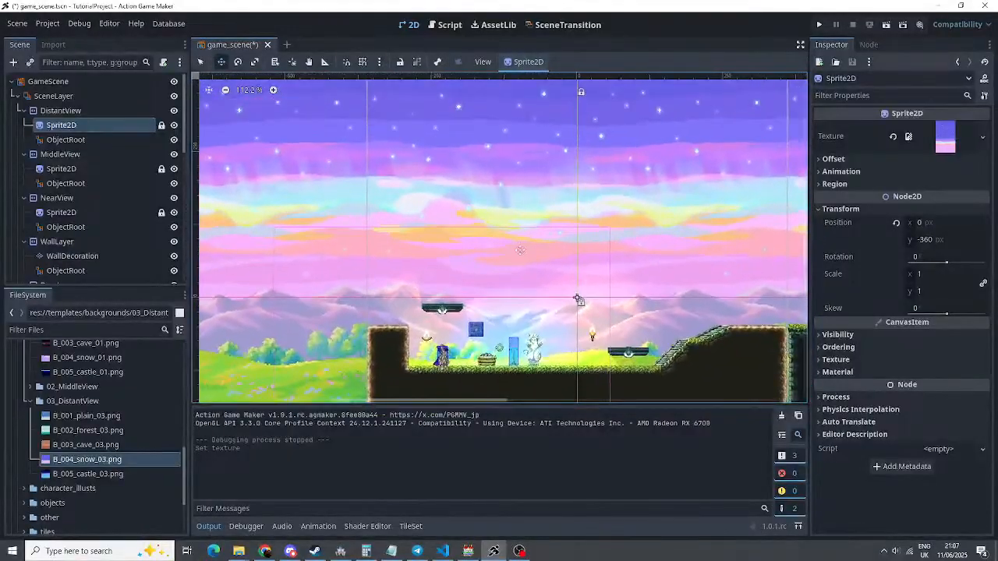
{"action": "scroll", "coordinate": [578, 300], "scroll_direction": "up", "scroll_amount": 2}
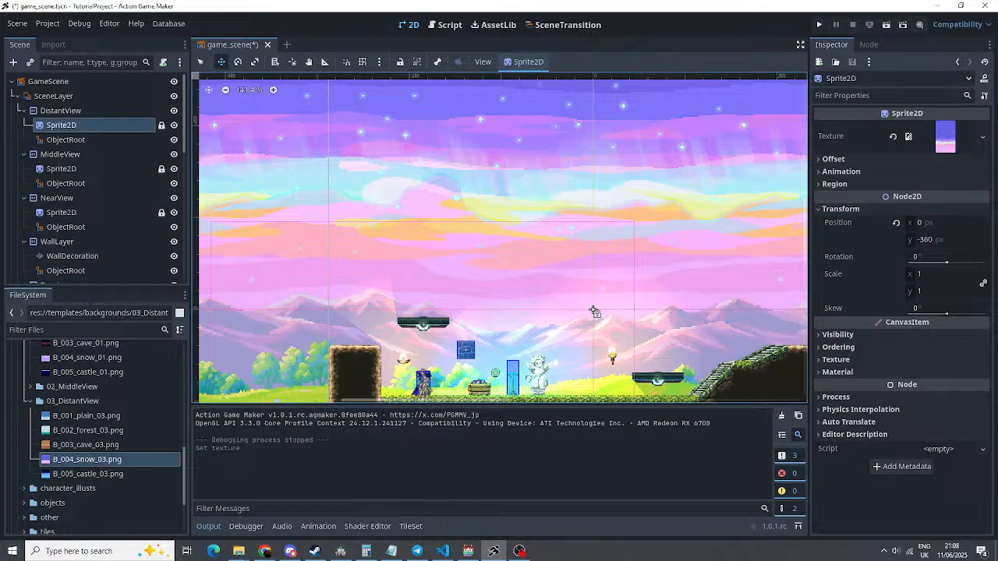
Try a horizontal repeat size of 100 on the DistantView parallax layer and check the background's coverage
{"action": "left_click", "coordinate": [85, 110]}
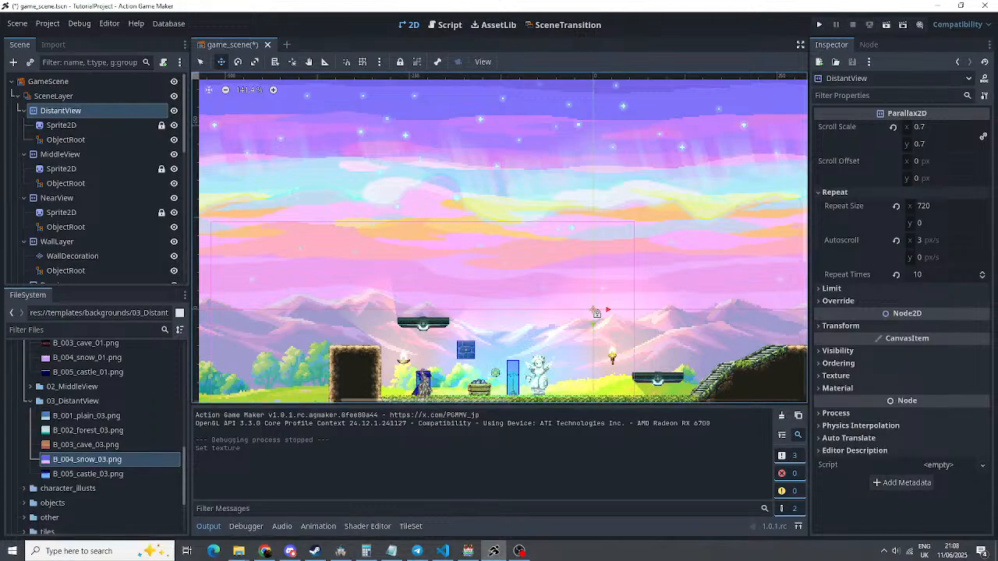
{"action": "scroll", "coordinate": [595, 130], "scroll_direction": "down", "scroll_amount": 8}
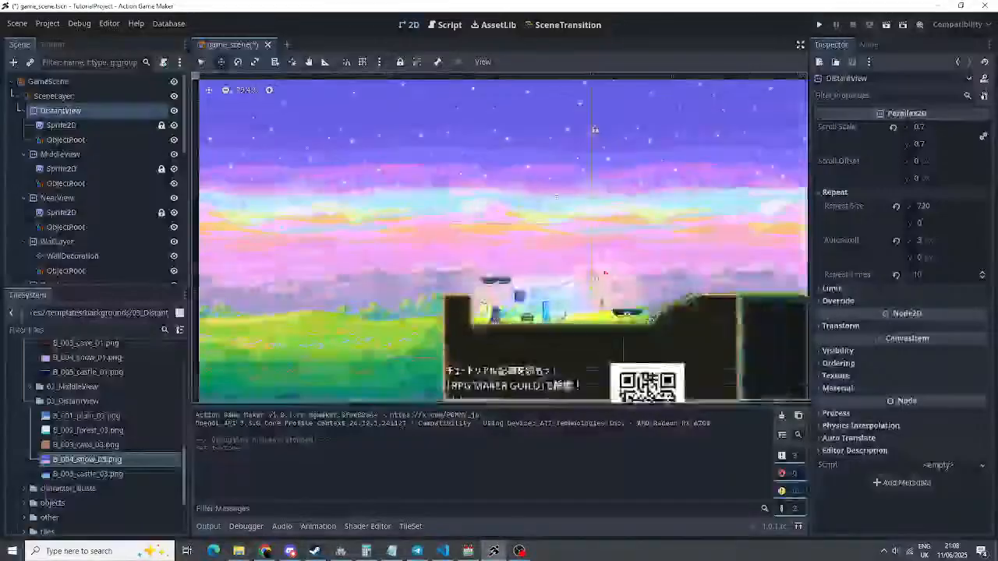
{"action": "left_click", "coordinate": [956, 208]}
{"action": "type", "text": "100"}
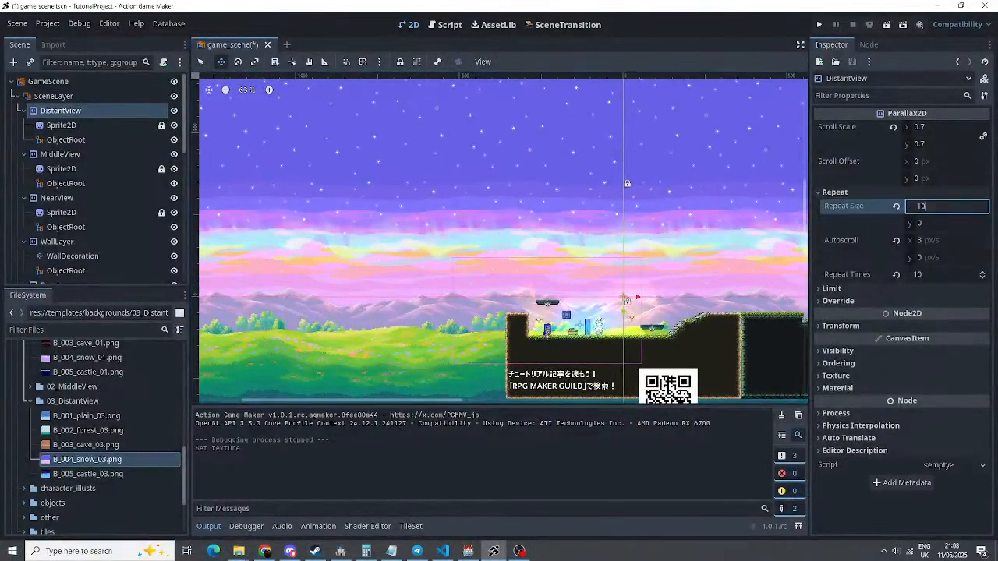
{"action": "key", "text": "Return"}
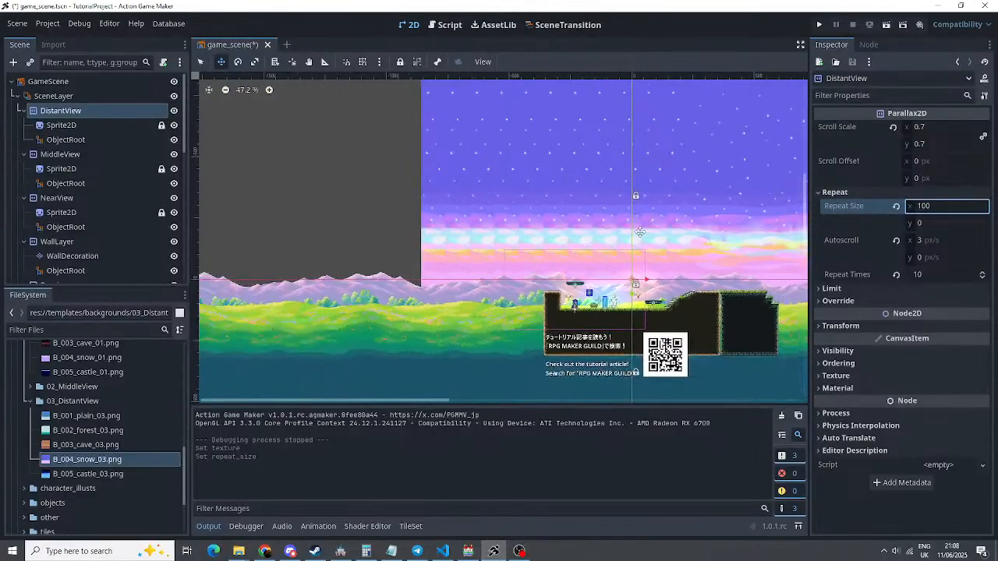
{"action": "scroll", "coordinate": [668, 225], "scroll_direction": "down", "scroll_amount": 2}
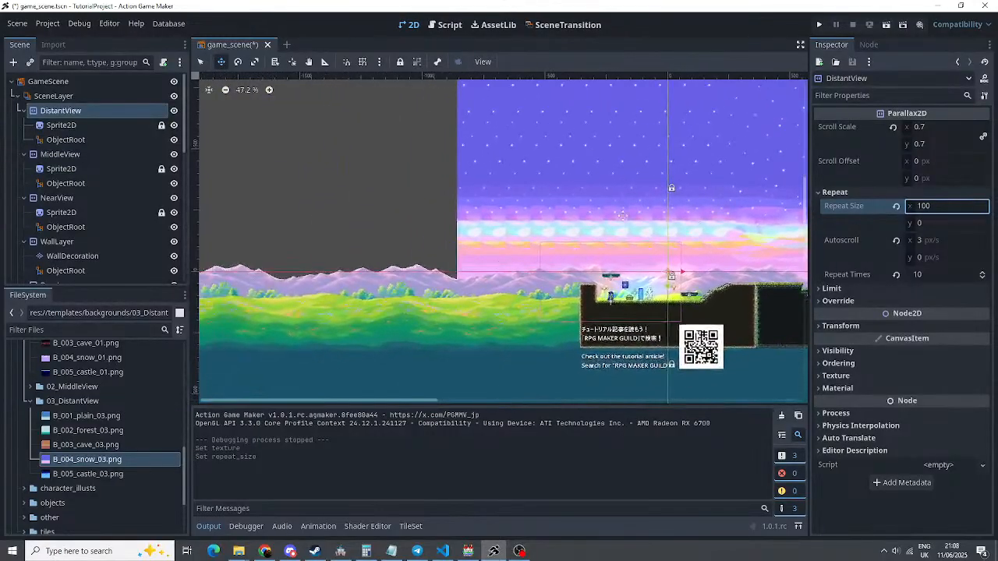
Set the horizontal repeat size of the DistantView parallax layer to 720
{"action": "left_click", "coordinate": [921, 206]}
{"action": "type", "text": "720"}
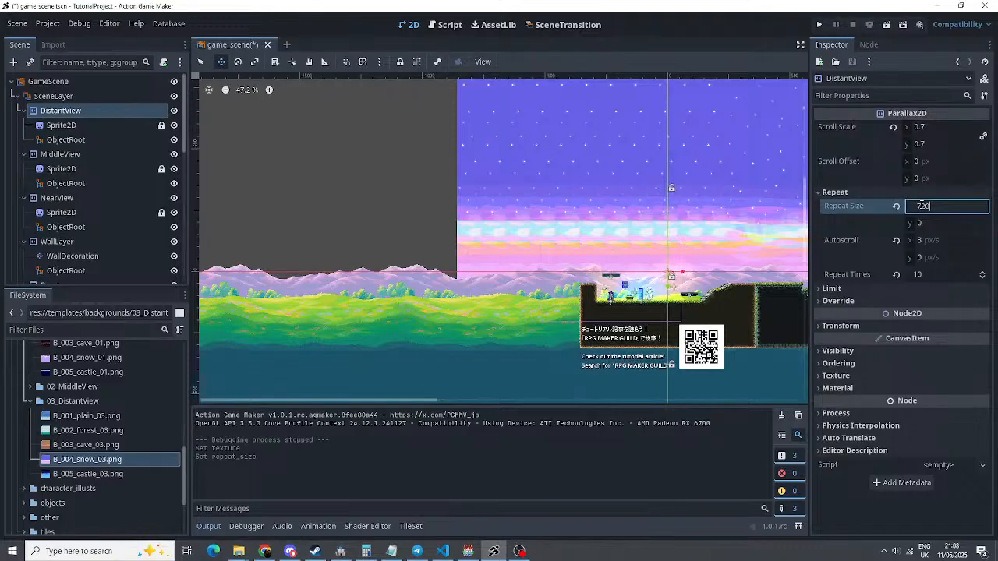
{"action": "key", "text": "Return"}
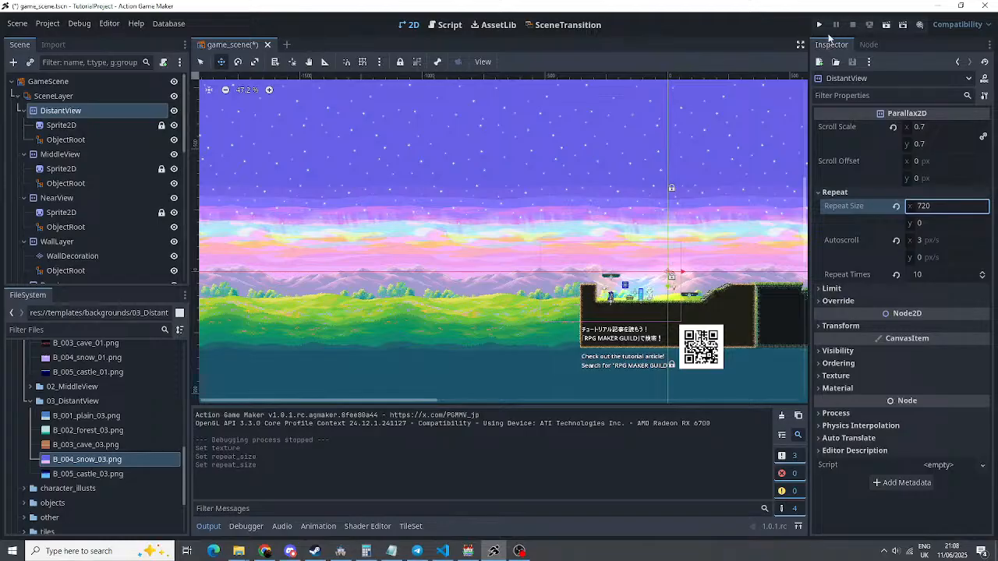
Save the scene, run the project, walk the player rightward through the level to check the distant background, and stop the game
{"action": "key", "text": "ctrl+s"}
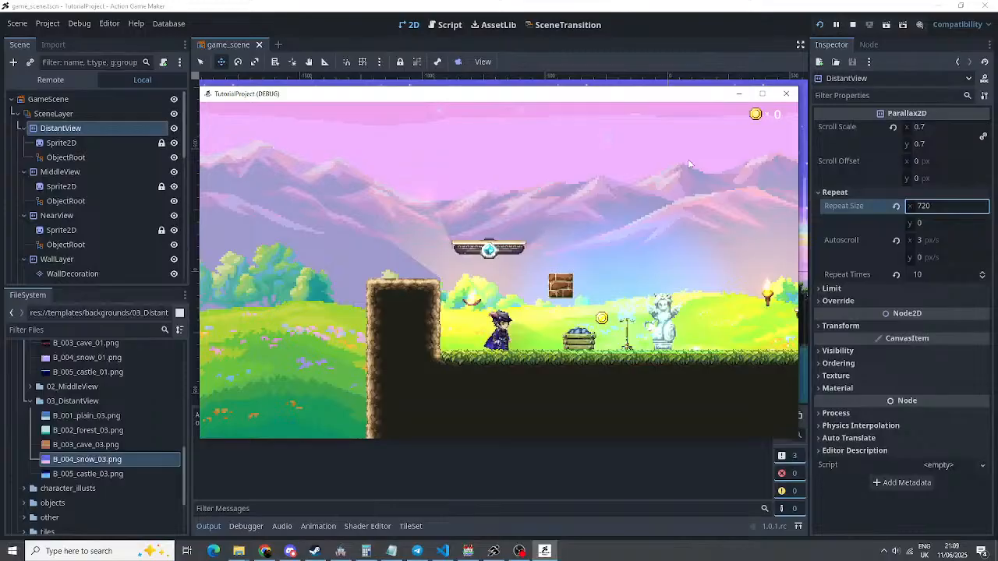
{"action": "key", "text": "Right"}
{"action": "key", "text": "Right"}
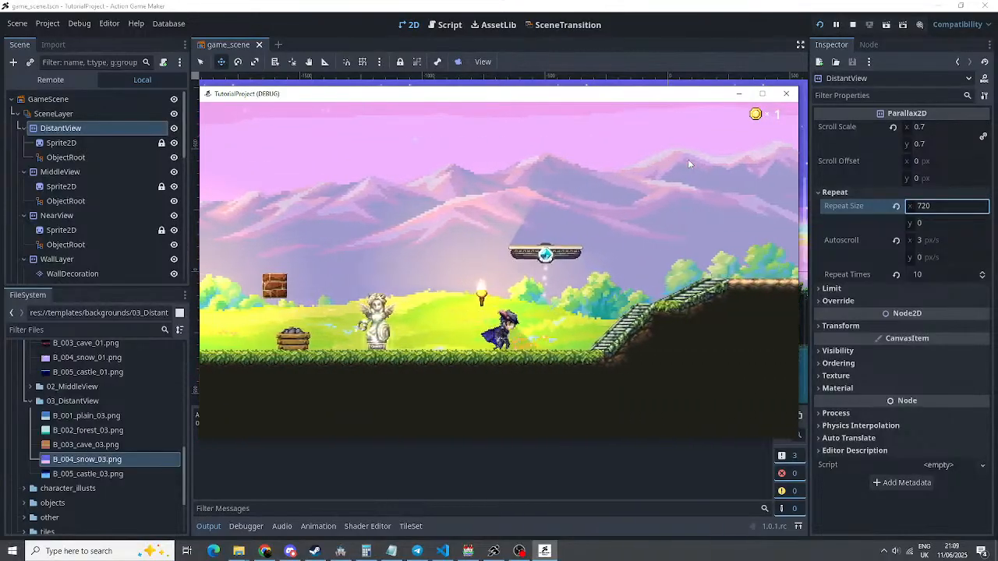
{"action": "key", "text": "Right"}
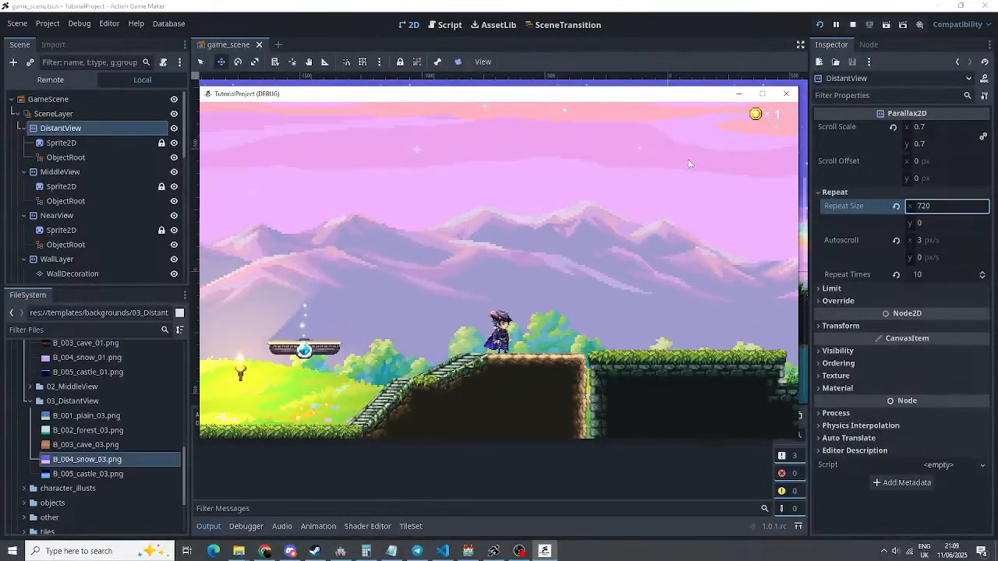
{"action": "left_click", "coordinate": [853, 24]}
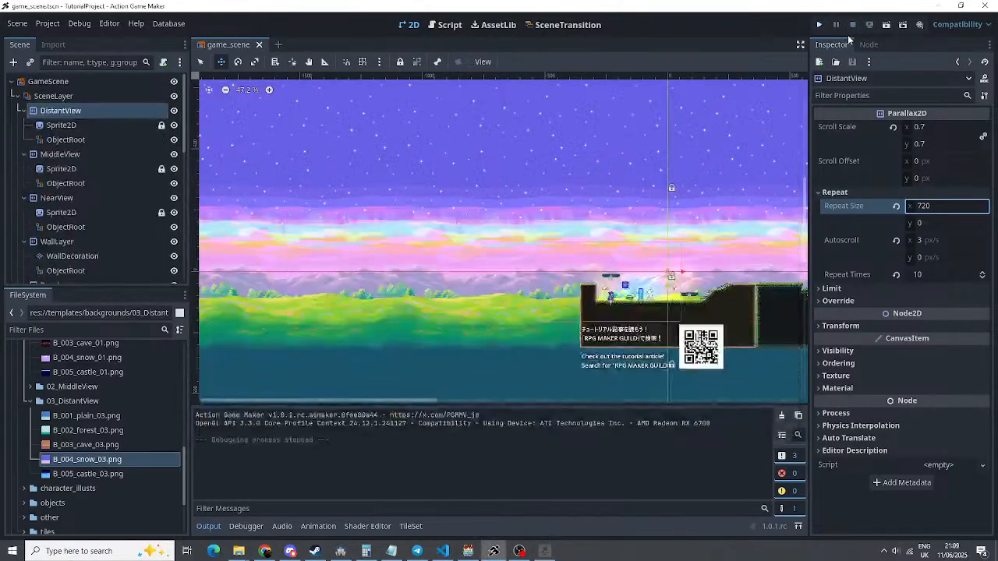
Try B_003_cave_02.png from the 02_MiddleView backgrounds folder as the texture of the MiddleView layer's Sprite2D
{"action": "left_click", "coordinate": [62, 168]}
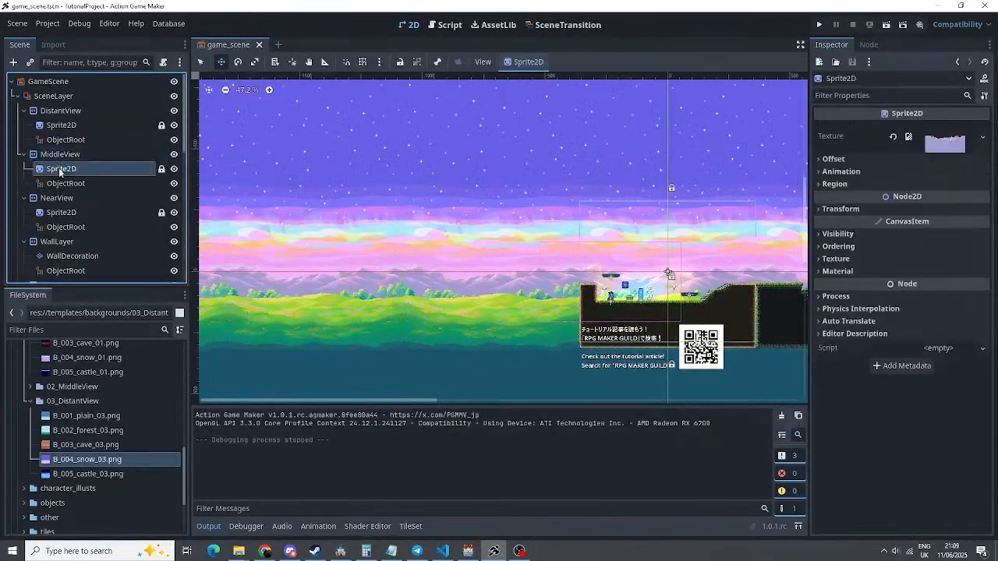
{"action": "scroll", "coordinate": [68, 421], "scroll_direction": "down", "scroll_amount": 1}
{"action": "left_click", "coordinate": [29, 363]}
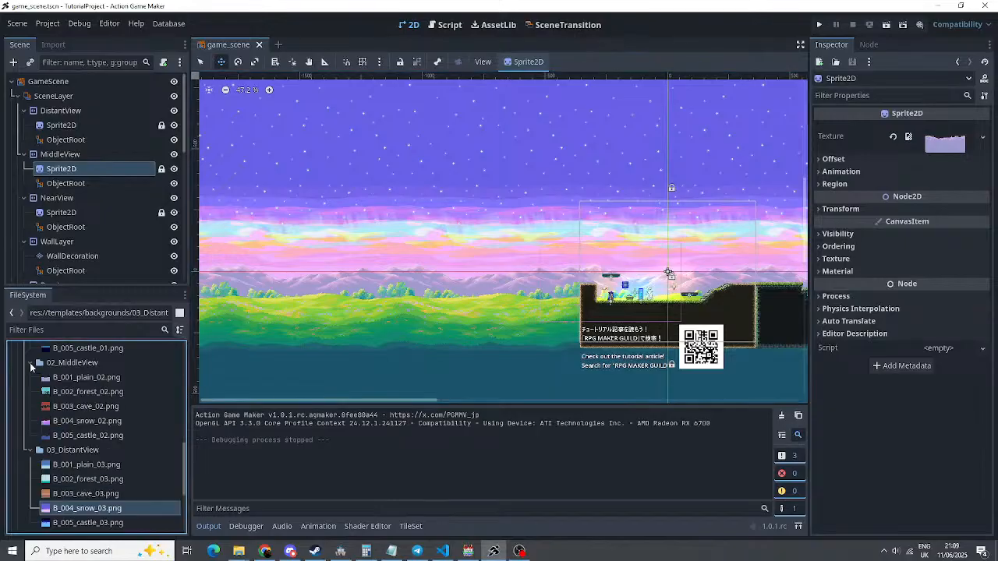
{"action": "left_click_drag", "start_coordinate": [81, 406], "coordinate": [944, 152]}
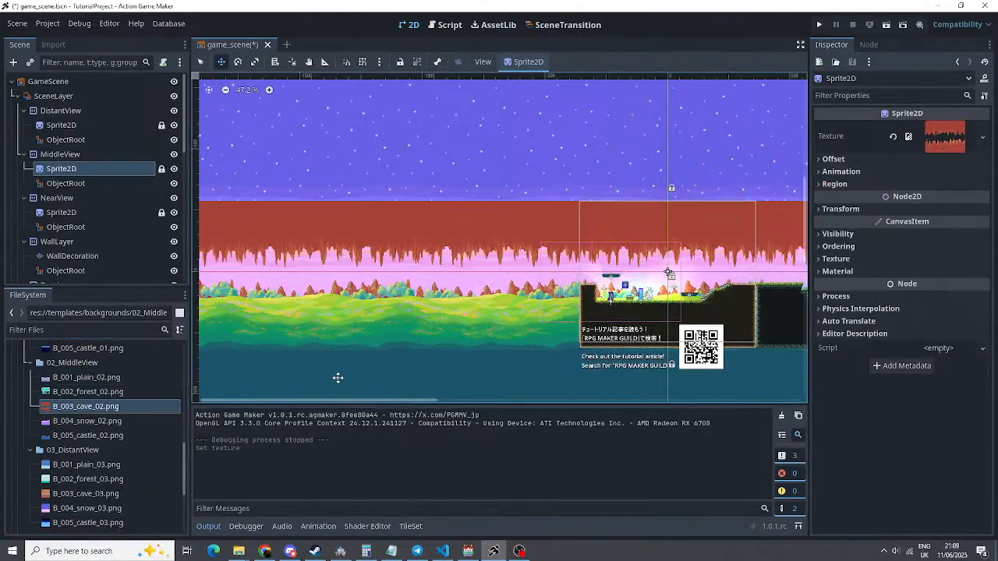
Try B_005_castle_01.png from the 01_NearView folder as the NearView layer's Sprite2D texture and check how it covers the level
{"action": "left_click", "coordinate": [59, 212]}
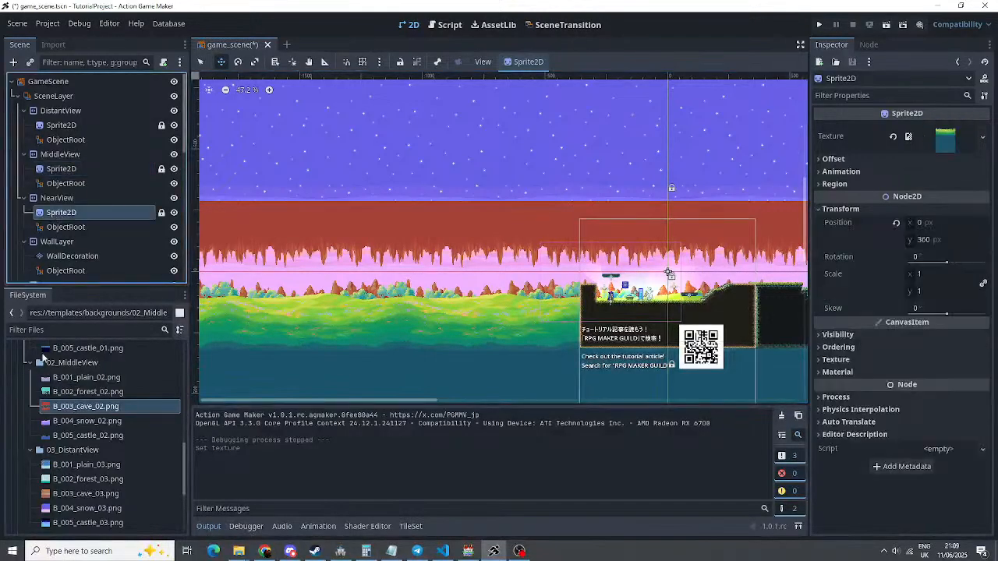
{"action": "scroll", "coordinate": [43, 357], "scroll_direction": "up", "scroll_amount": 2}
{"action": "left_click_drag", "start_coordinate": [117, 396], "coordinate": [971, 150]}
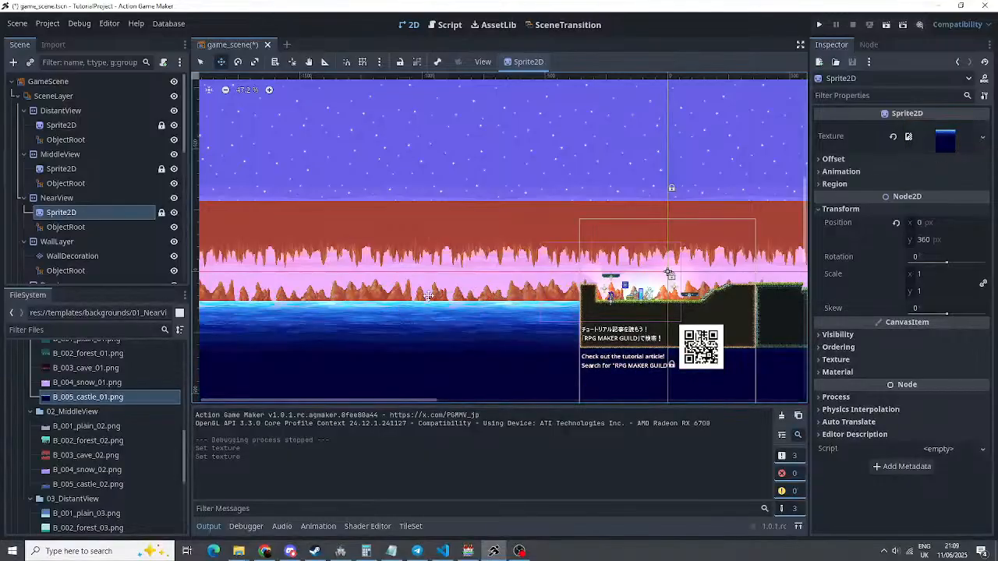
{"action": "scroll", "coordinate": [429, 296], "scroll_direction": "down", "scroll_amount": 3}
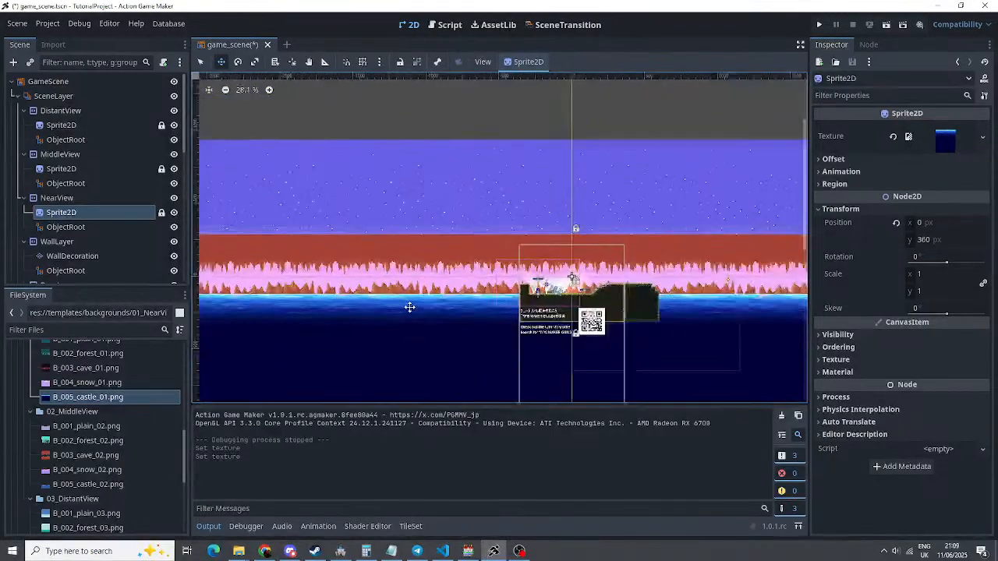
{"action": "scroll", "coordinate": [410, 307], "scroll_direction": "up", "scroll_amount": 1}
Try B_001_plain_01.png and B_002_forest_01.png in turn as the NearView Sprite2D's texture and inspect the forest background
{"action": "scroll", "coordinate": [82, 402], "scroll_direction": "up", "scroll_amount": 3}
{"action": "left_click_drag", "start_coordinate": [78, 387], "coordinate": [971, 150]}
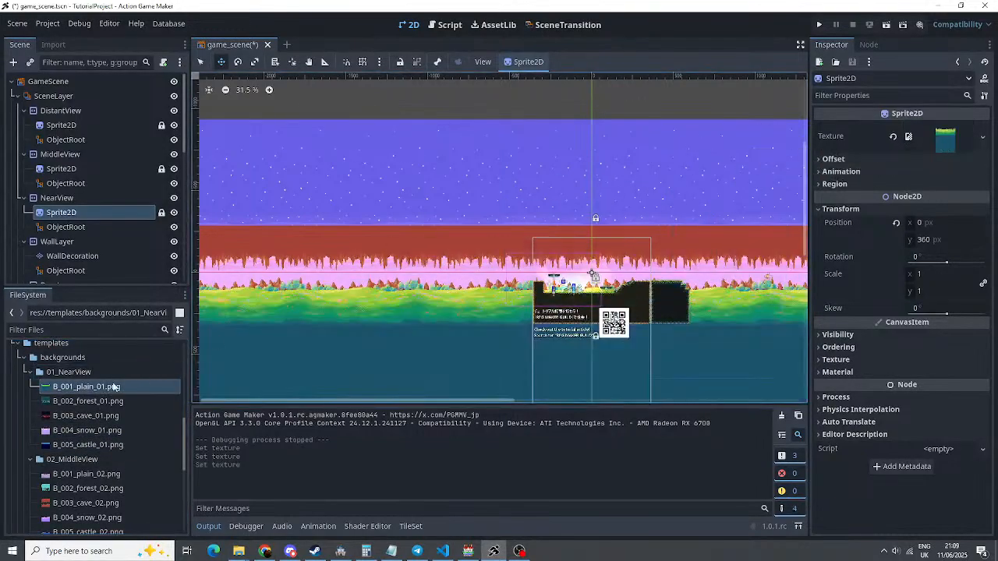
{"action": "left_click_drag", "start_coordinate": [87, 400], "coordinate": [950, 144]}
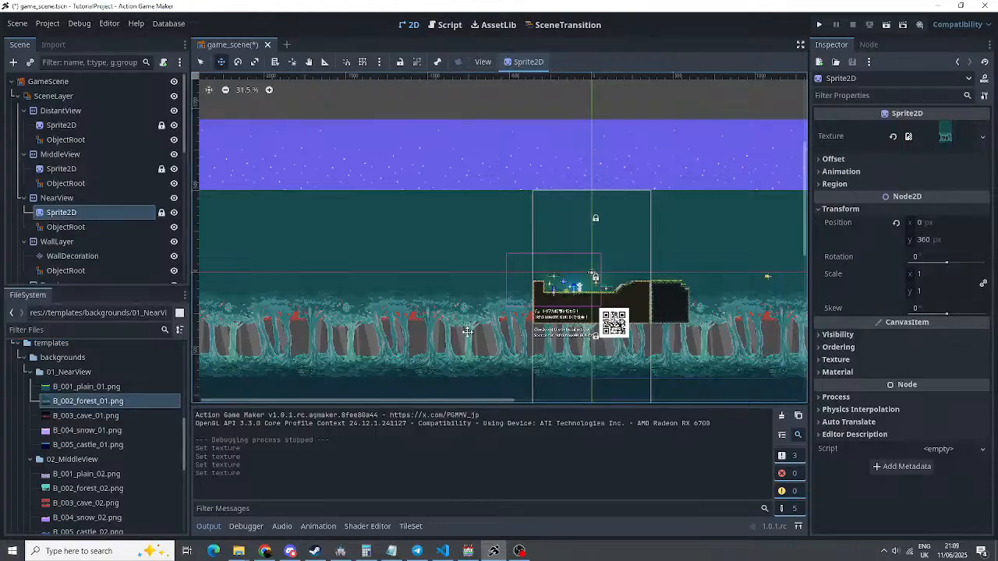
{"action": "scroll", "coordinate": [467, 331], "scroll_direction": "up", "scroll_amount": 5}
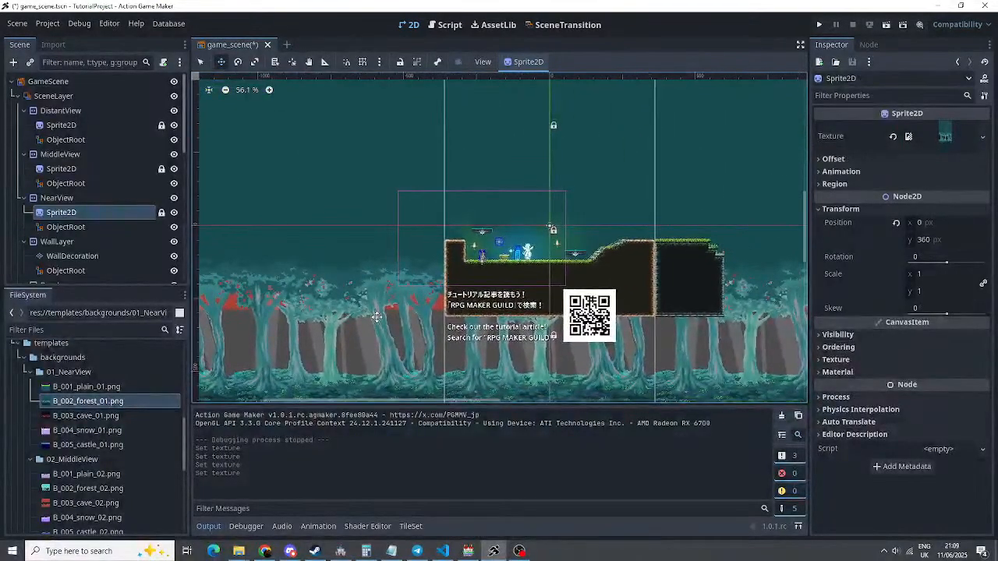
{"action": "scroll", "coordinate": [376, 318], "scroll_direction": "down", "scroll_amount": 3}
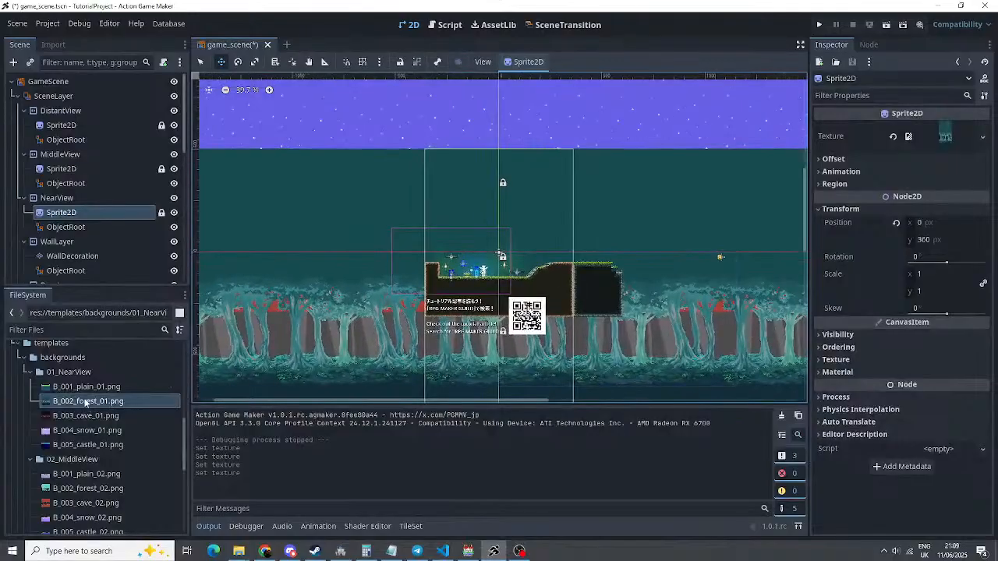
Try B_002_forest_02.png from the 02_MiddleView folder as the texture of the MiddleView layer's Sprite2D
{"action": "scroll", "coordinate": [87, 397], "scroll_direction": "down", "scroll_amount": 1}
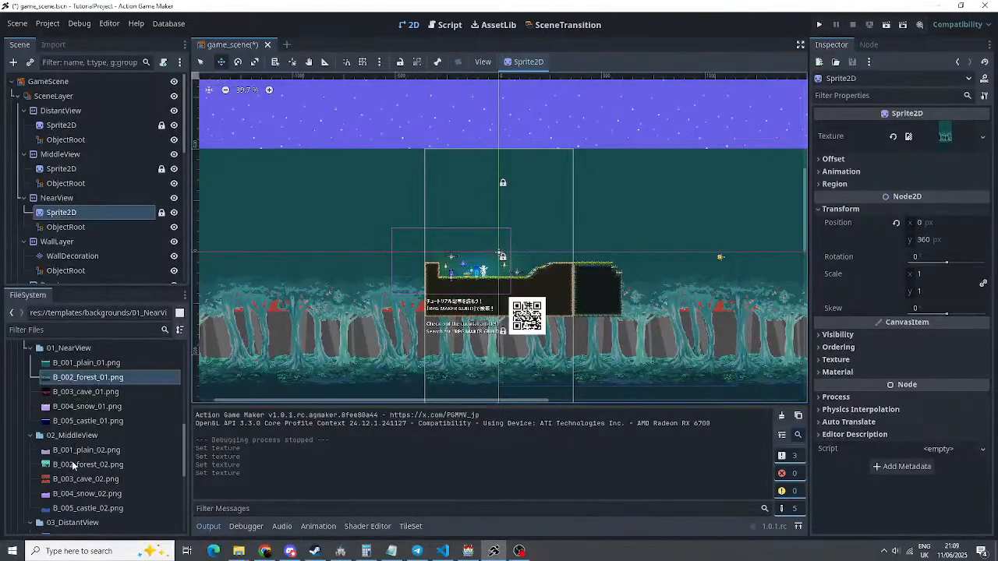
{"action": "left_click", "coordinate": [68, 169]}
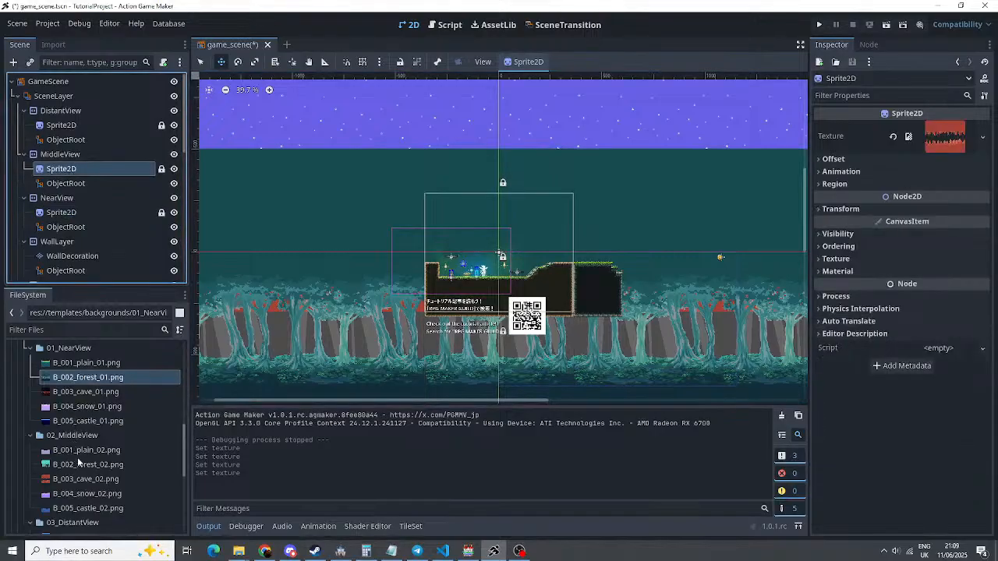
{"action": "left_click_drag", "start_coordinate": [87, 464], "coordinate": [949, 148]}
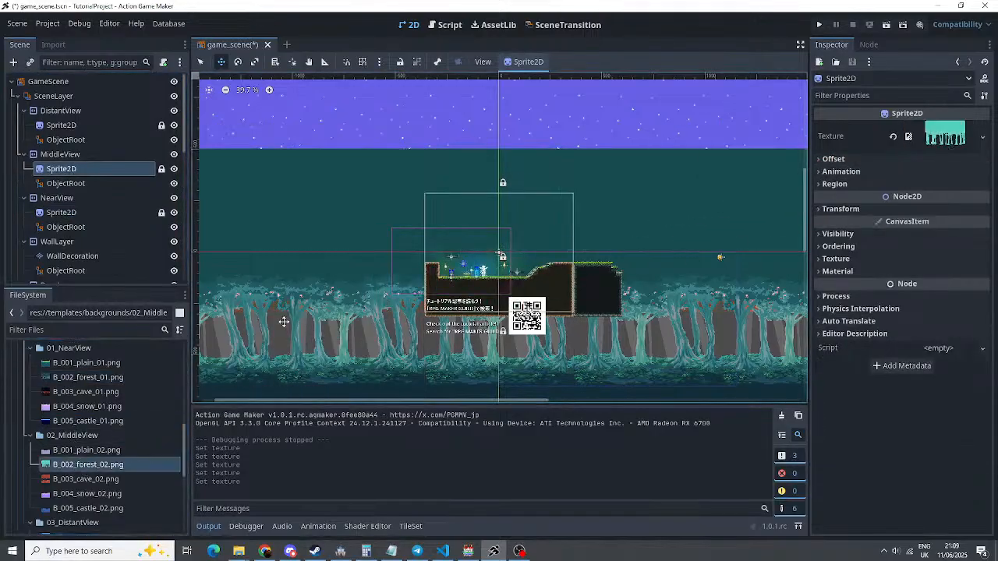
Try B_002_forest_03.png from the 03_DistantView folder as the DistantView Sprite2D's texture and inspect the layered forest backgrounds
{"action": "scroll", "coordinate": [265, 335], "scroll_direction": "down", "scroll_amount": 1}
{"action": "scroll", "coordinate": [83, 455], "scroll_direction": "down", "scroll_amount": 4}
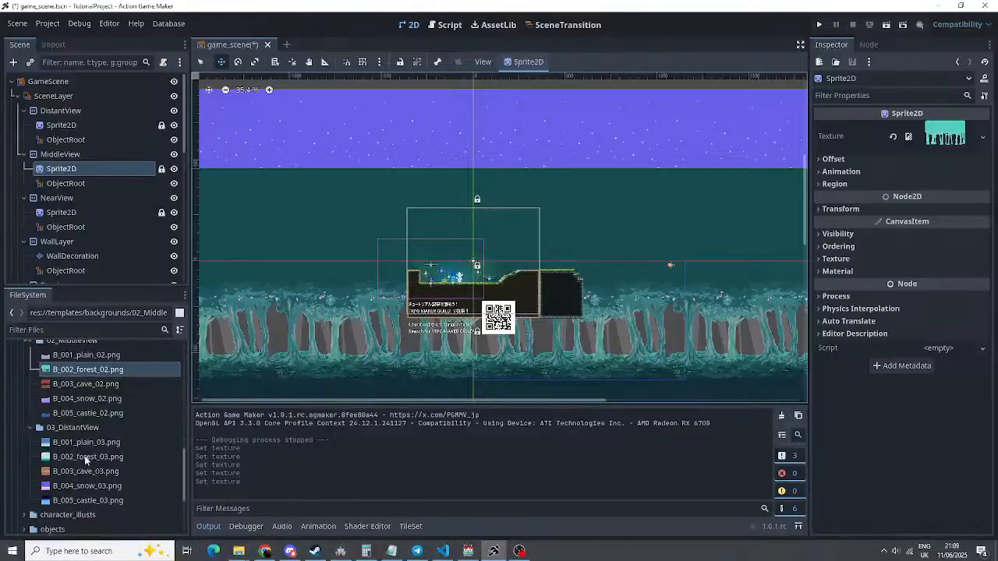
{"action": "left_click", "coordinate": [70, 124]}
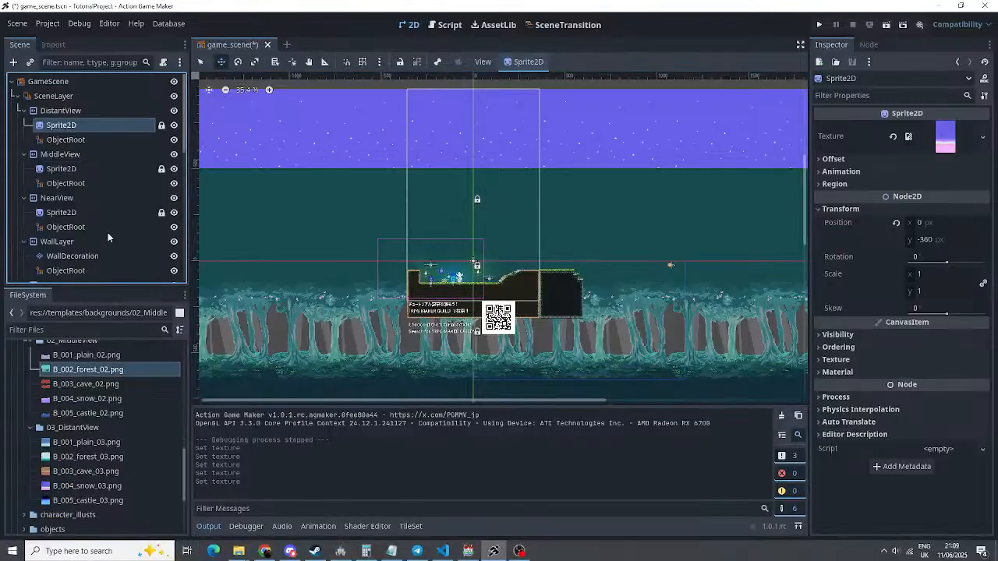
{"action": "left_click_drag", "start_coordinate": [86, 464], "coordinate": [948, 140]}
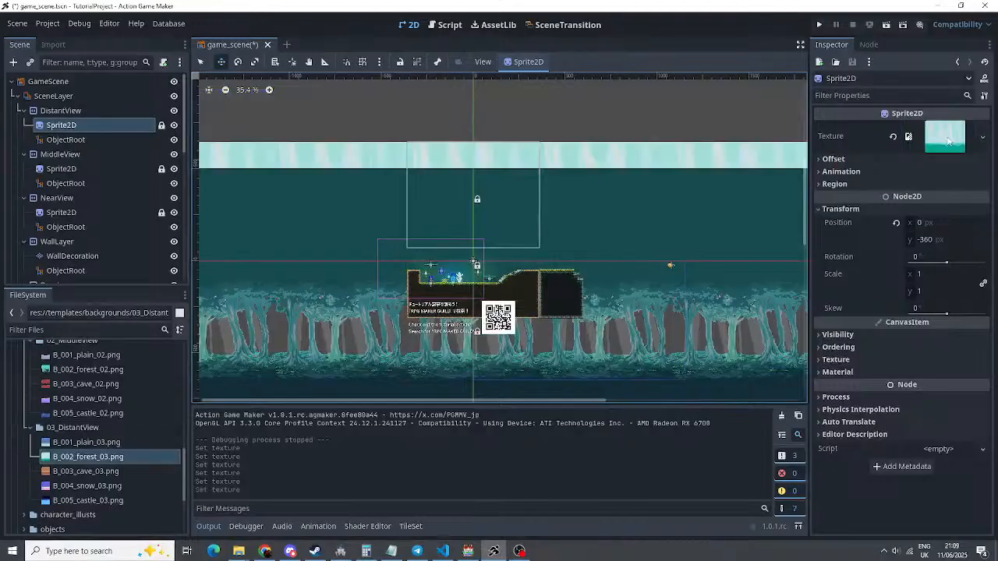
{"action": "scroll", "coordinate": [485, 286], "scroll_direction": "down", "scroll_amount": 5}
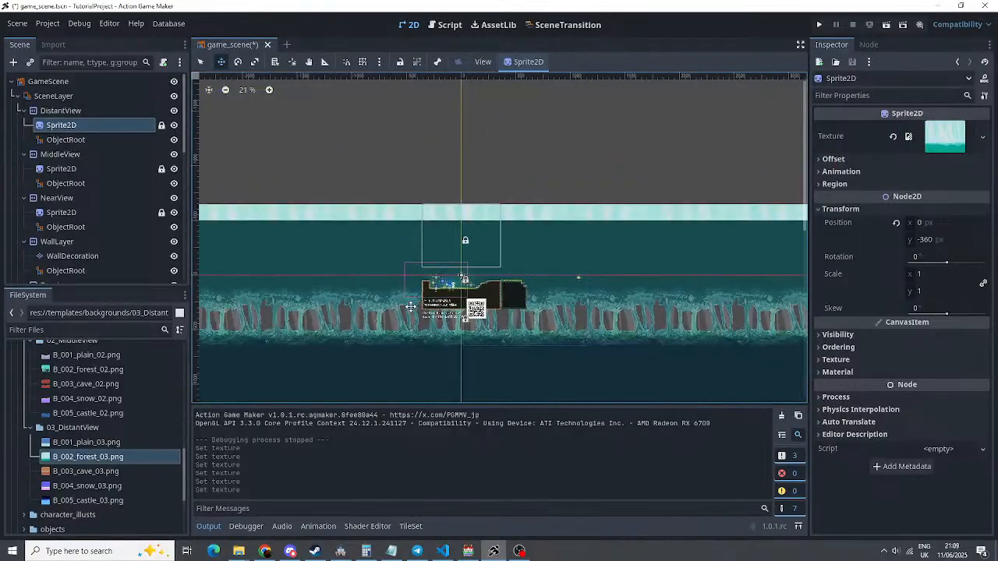
{"action": "scroll", "coordinate": [410, 307], "scroll_direction": "down", "scroll_amount": 2}
{"action": "scroll", "coordinate": [410, 306], "scroll_direction": "up", "scroll_amount": 9}
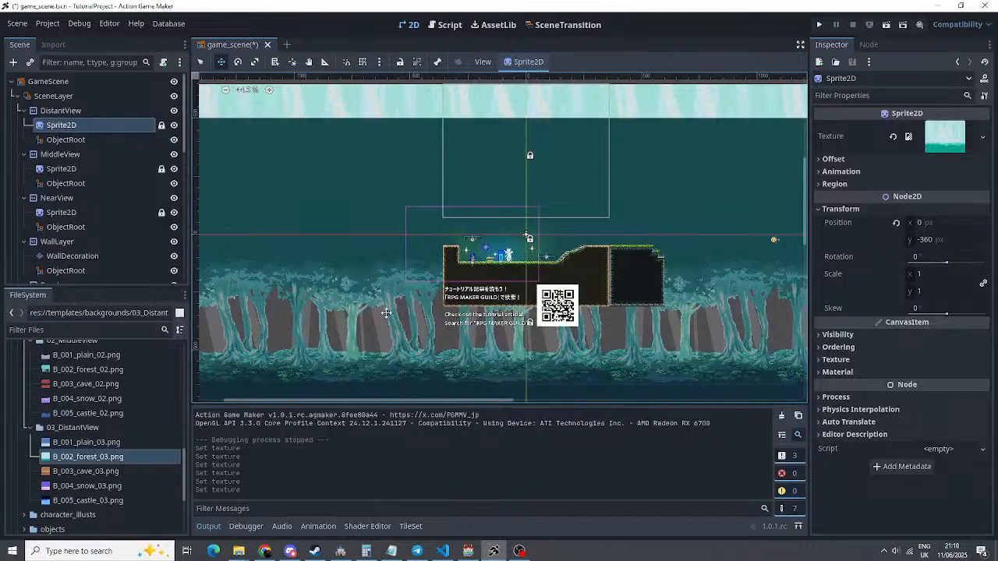
Try B_003_cave_01.png from the 01_NearView folder as the NearView Sprite2D's texture and inspect its coverage of the level
{"action": "scroll", "coordinate": [82, 421], "scroll_direction": "up", "scroll_amount": 2}
{"action": "scroll", "coordinate": [76, 411], "scroll_direction": "up", "scroll_amount": 2}
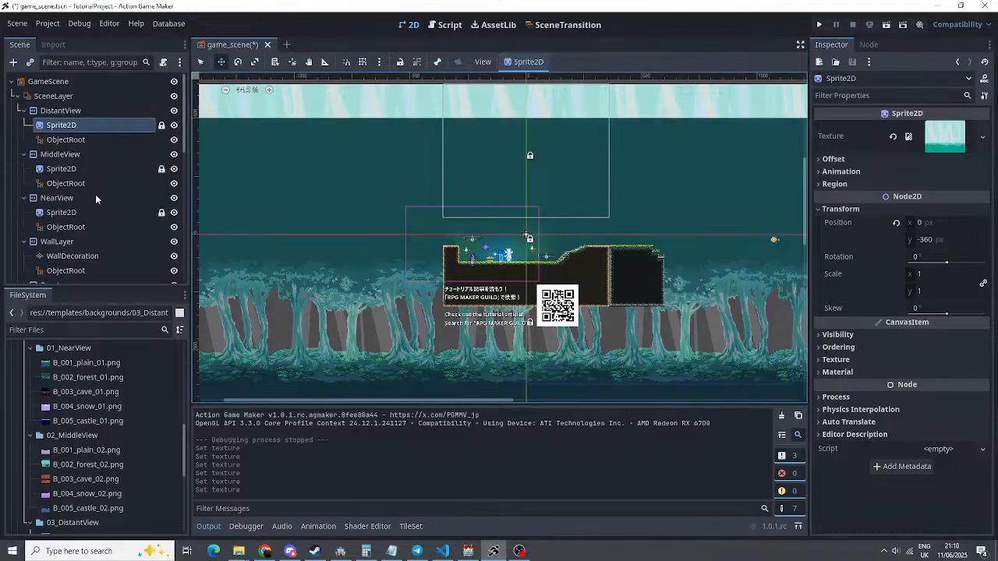
{"action": "left_click", "coordinate": [77, 212]}
{"action": "left_click_drag", "start_coordinate": [86, 391], "coordinate": [945, 136]}
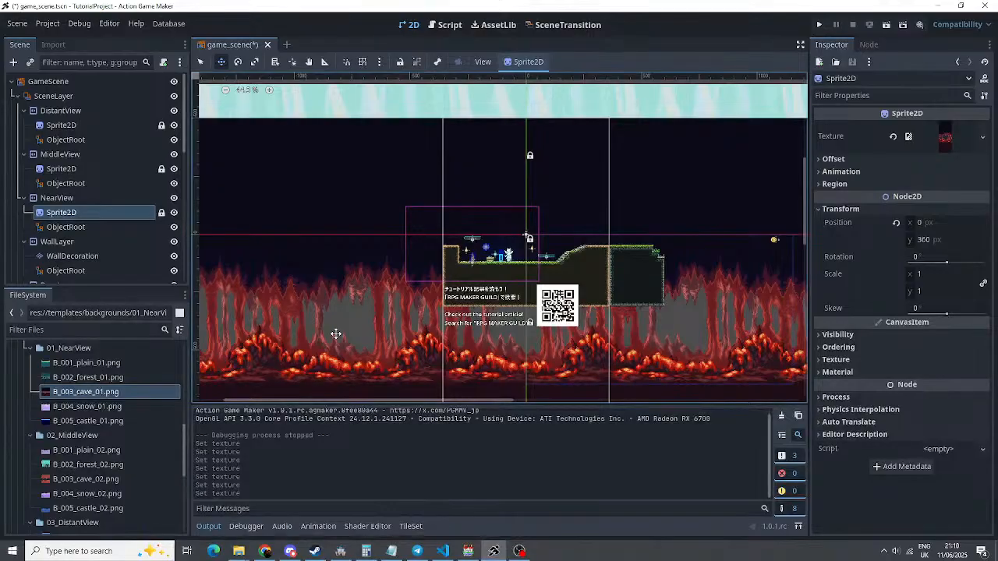
{"action": "scroll", "coordinate": [336, 334], "scroll_direction": "down", "scroll_amount": 3}
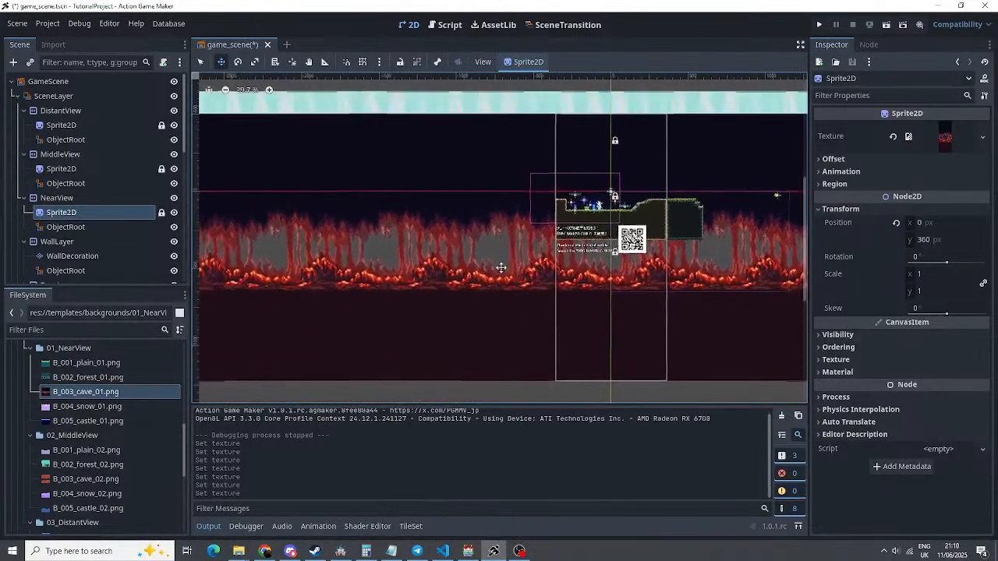
{"action": "middle_click_drag", "start_coordinate": [382, 304], "coordinate": [383, 326]}
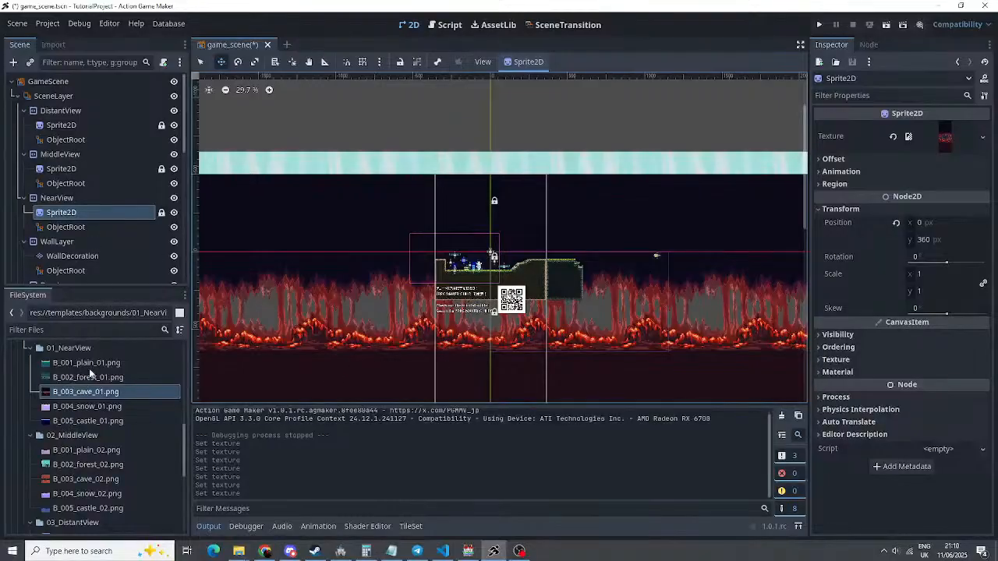
Set the NearView Sprite2D's texture to B_001_plain_01.png and the MiddleView Sprite2D's texture to B_001_plain_02.png
{"action": "left_click_drag", "start_coordinate": [88, 362], "coordinate": [953, 137]}
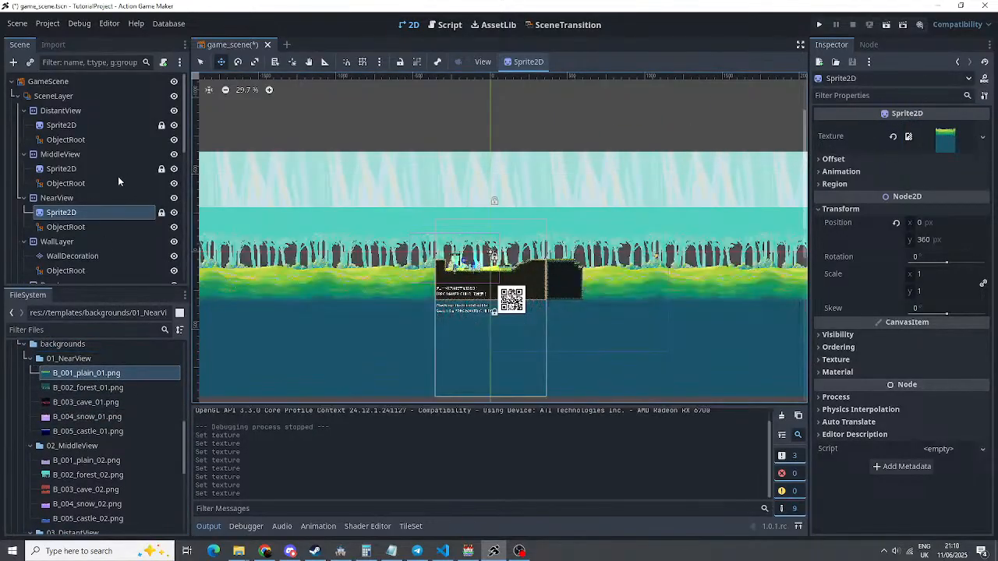
{"action": "left_click", "coordinate": [62, 169]}
{"action": "scroll", "coordinate": [90, 425], "scroll_direction": "down", "scroll_amount": 2}
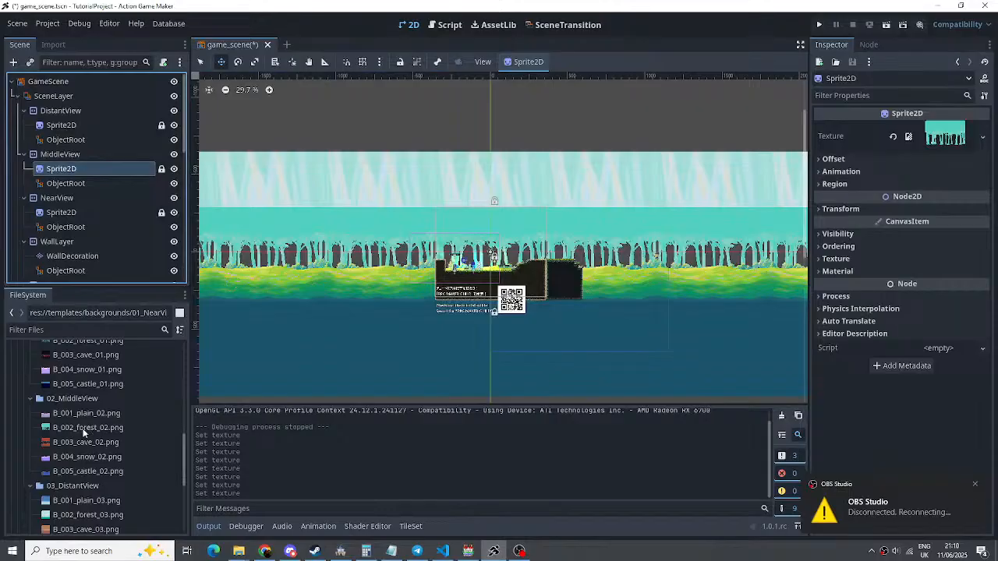
{"action": "left_click_drag", "start_coordinate": [89, 413], "coordinate": [946, 137]}
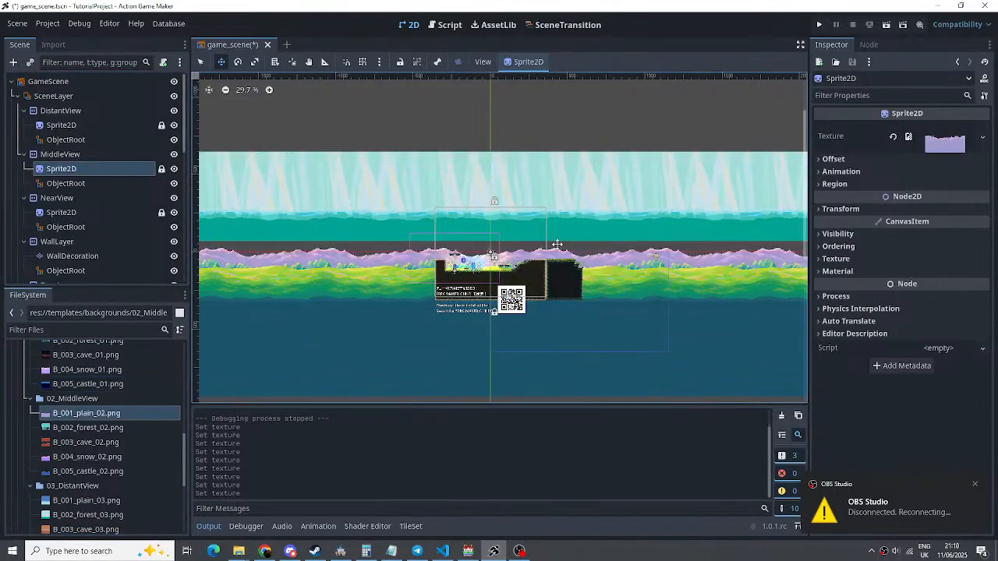
Replace the texture of the DistantView layer's Sprite2D with B_001_plain_01.png from the 01_NearView folder
{"action": "scroll", "coordinate": [78, 367], "scroll_direction": "up", "scroll_amount": 2}
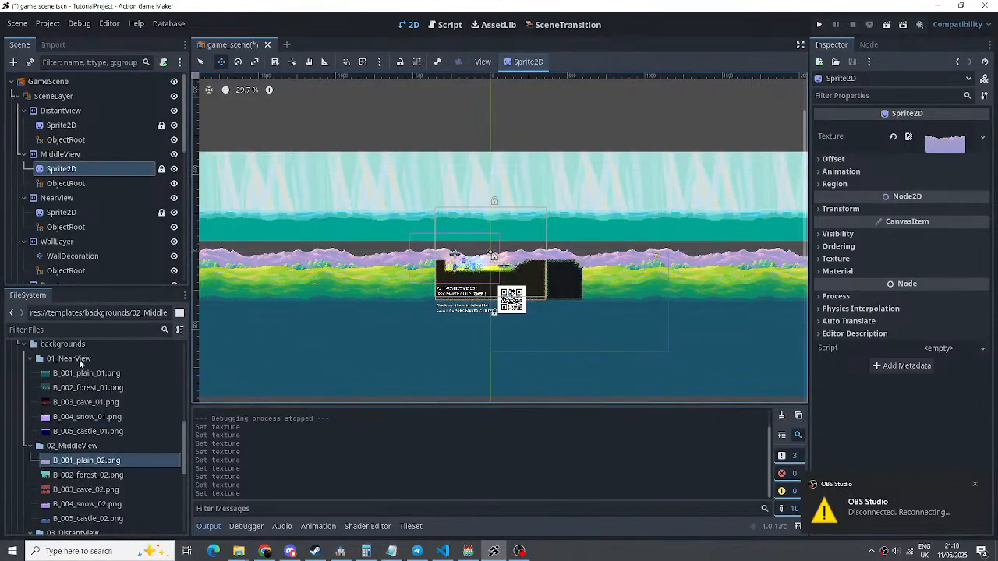
{"action": "left_click", "coordinate": [79, 359]}
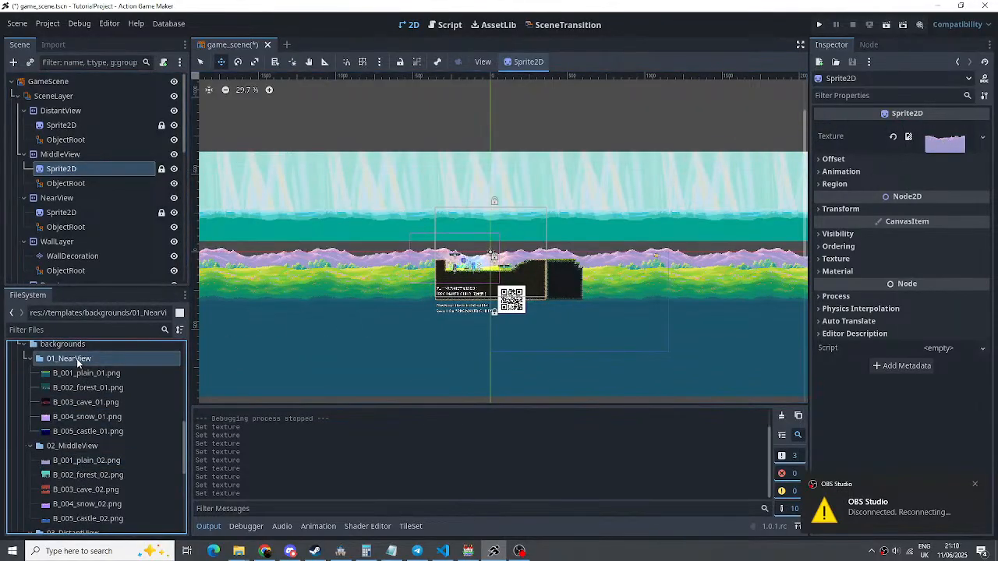
{"action": "left_click", "coordinate": [63, 126]}
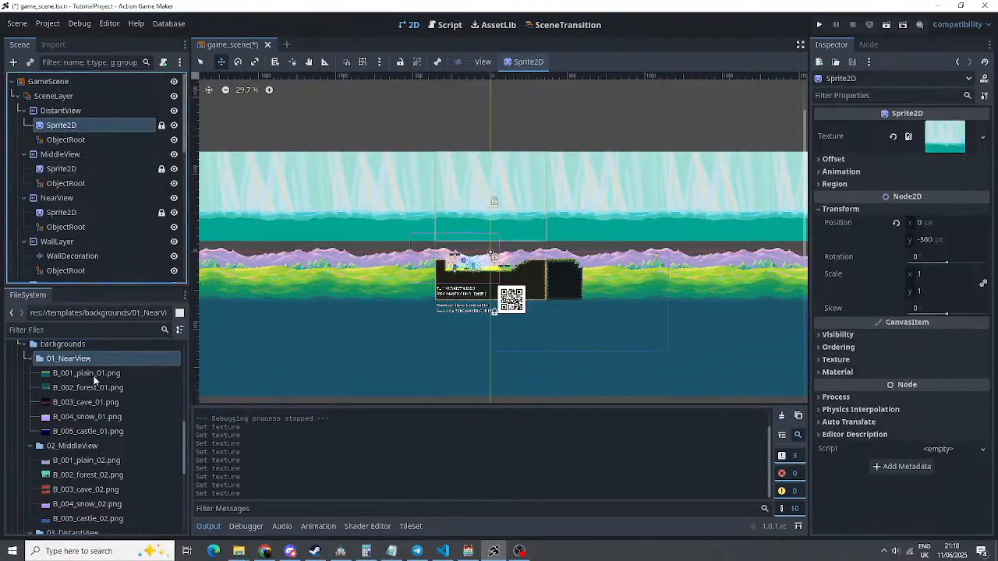
{"action": "left_click_drag", "start_coordinate": [92, 377], "coordinate": [945, 141]}
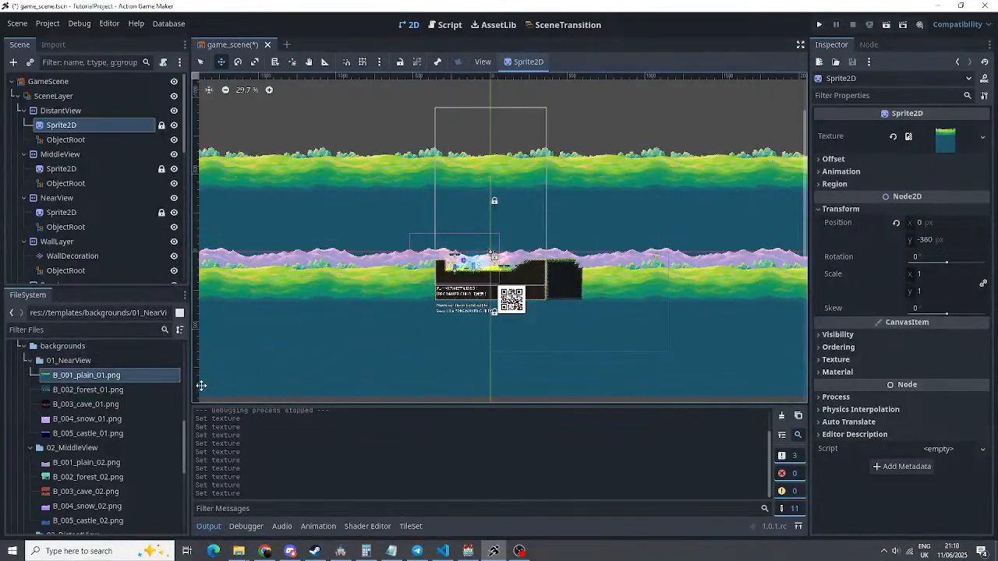
Set the DistantView Sprite2D's texture to B_001_plain_03.png from the 03_DistantView folder and inspect the combined plain backgrounds
{"action": "scroll", "coordinate": [72, 369], "scroll_direction": "down", "scroll_amount": 5}
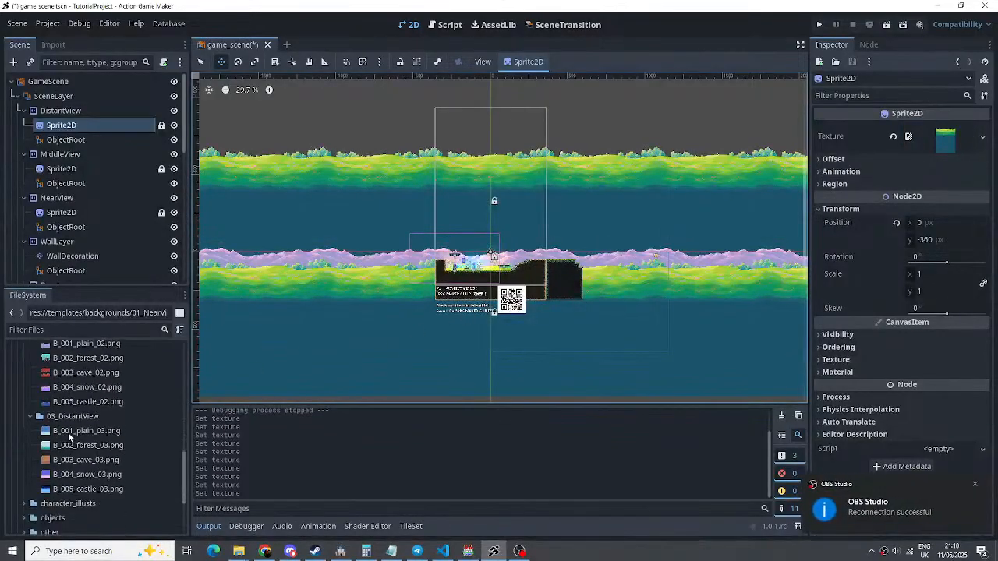
{"action": "left_click_drag", "start_coordinate": [69, 434], "coordinate": [941, 139]}
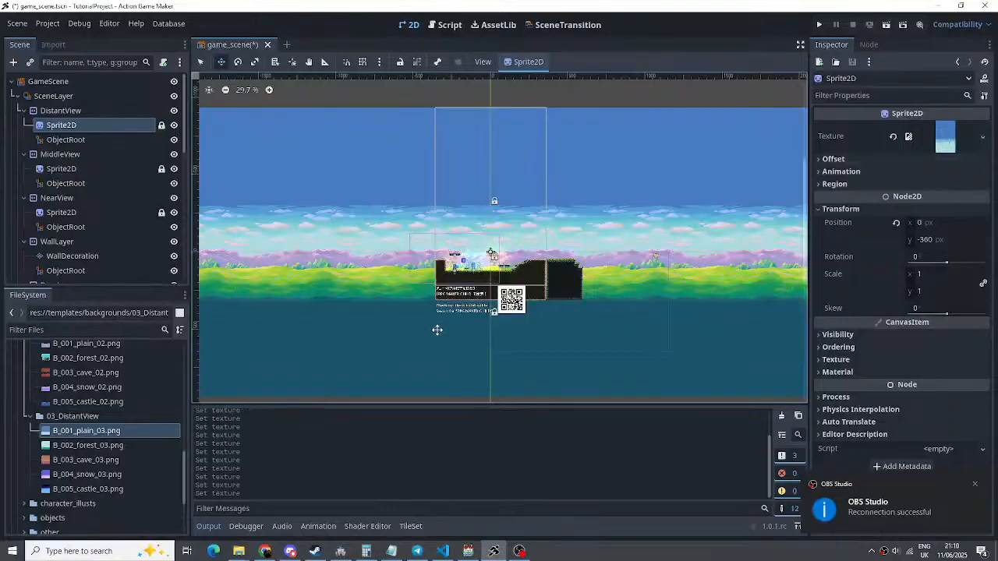
{"action": "scroll", "coordinate": [468, 287], "scroll_direction": "up", "scroll_amount": 10}
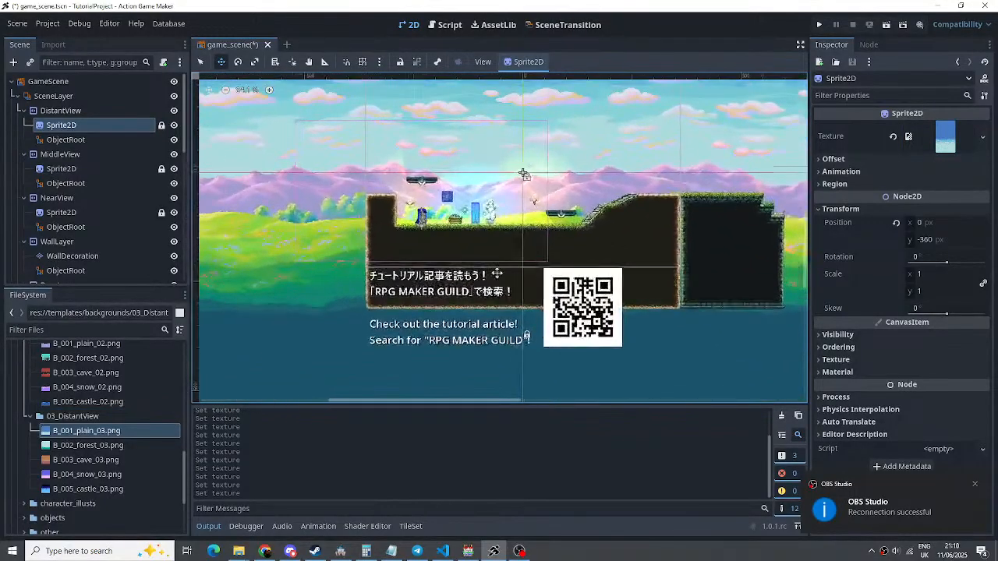
{"action": "scroll", "coordinate": [468, 286], "scroll_direction": "up", "scroll_amount": 2}
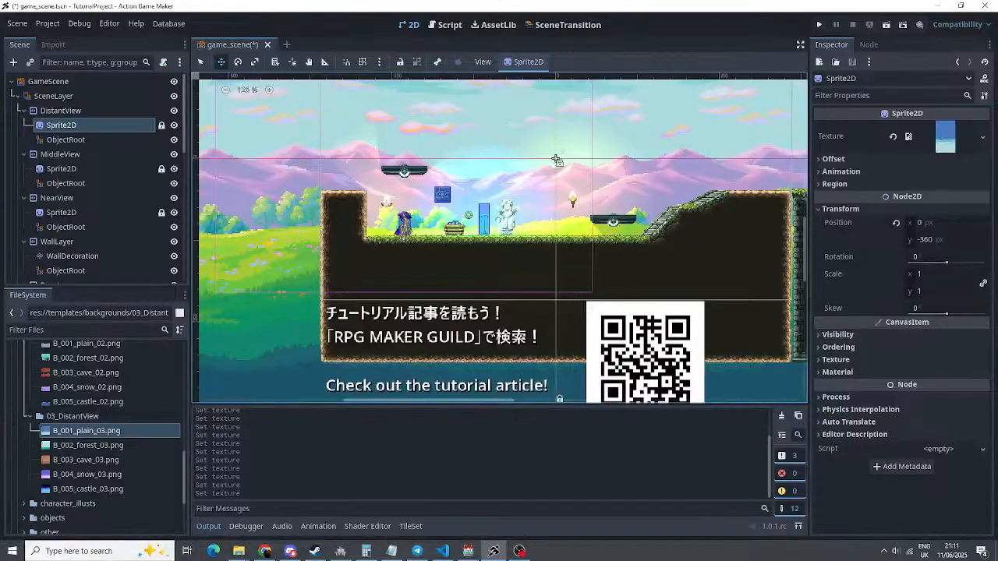
{"action": "key", "text": "alt+Tab"}
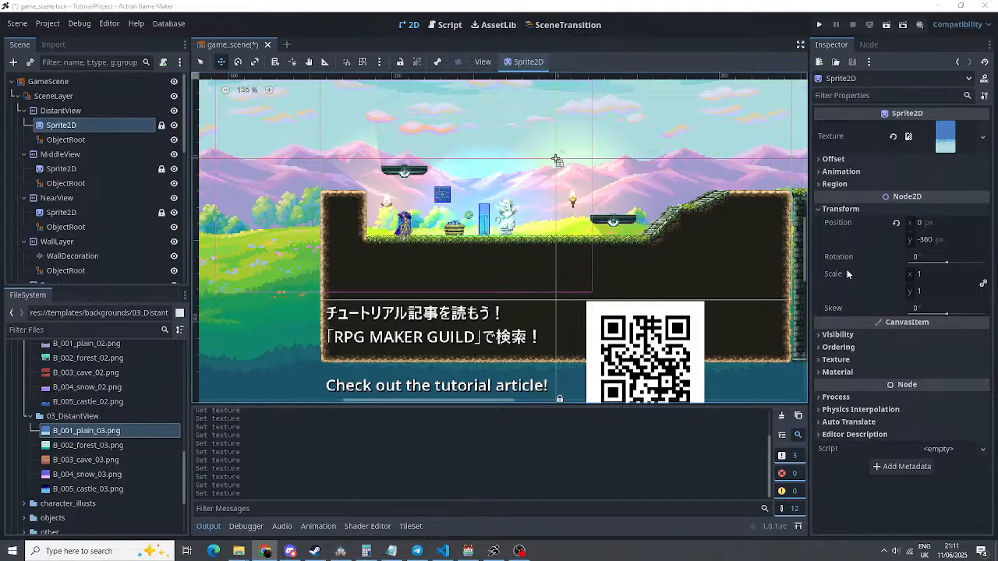
Start creating a new child node under BaseLayer in the scene tree
{"action": "scroll", "coordinate": [82, 180], "scroll_direction": "down", "scroll_amount": 5}
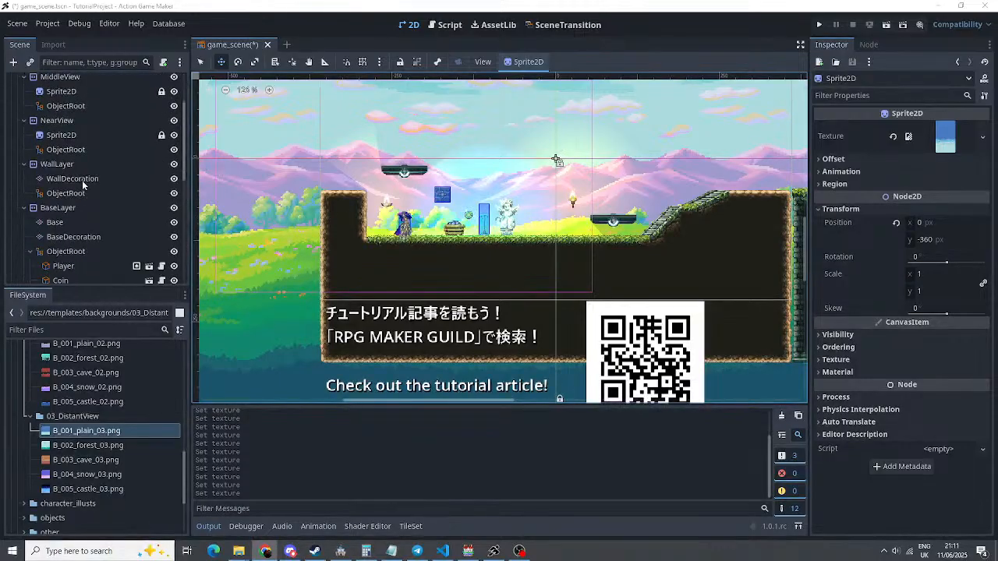
{"action": "left_click", "coordinate": [79, 156]}
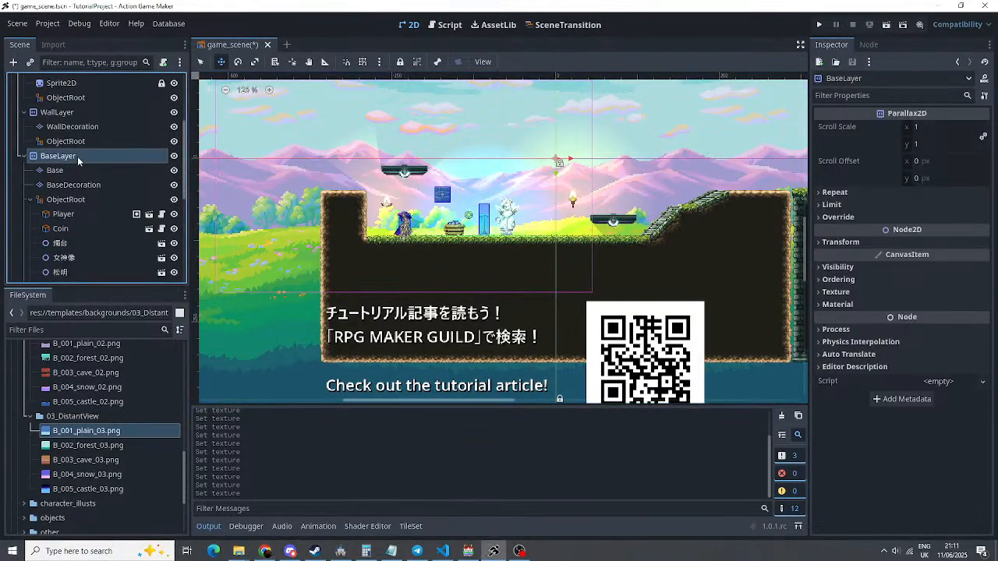
{"action": "left_click", "coordinate": [13, 61]}
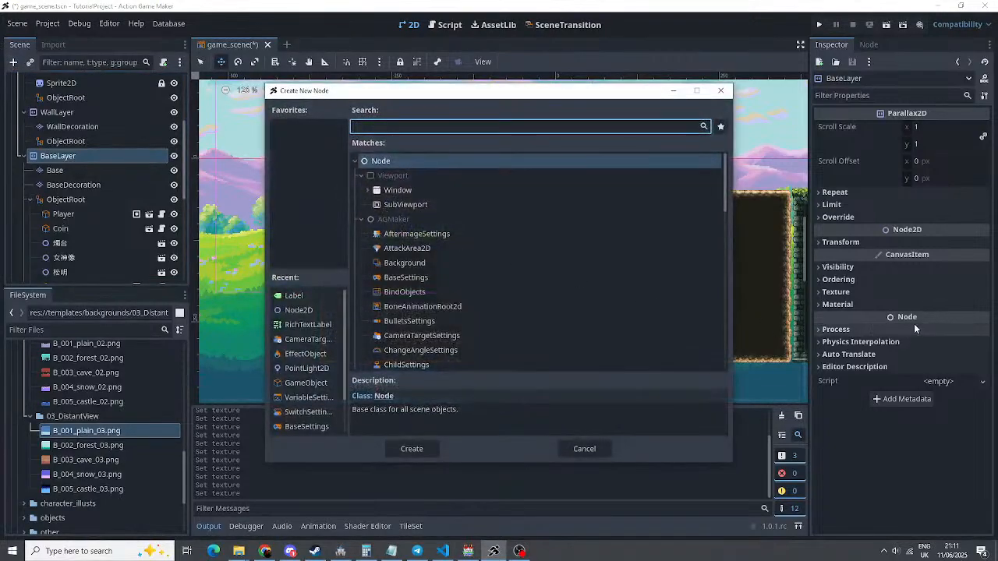
Look through the available node types for the new BaseLayer child, from the AGMaker nodes to the general ones
{"action": "scroll", "coordinate": [441, 246], "scroll_direction": "down", "scroll_amount": 12}
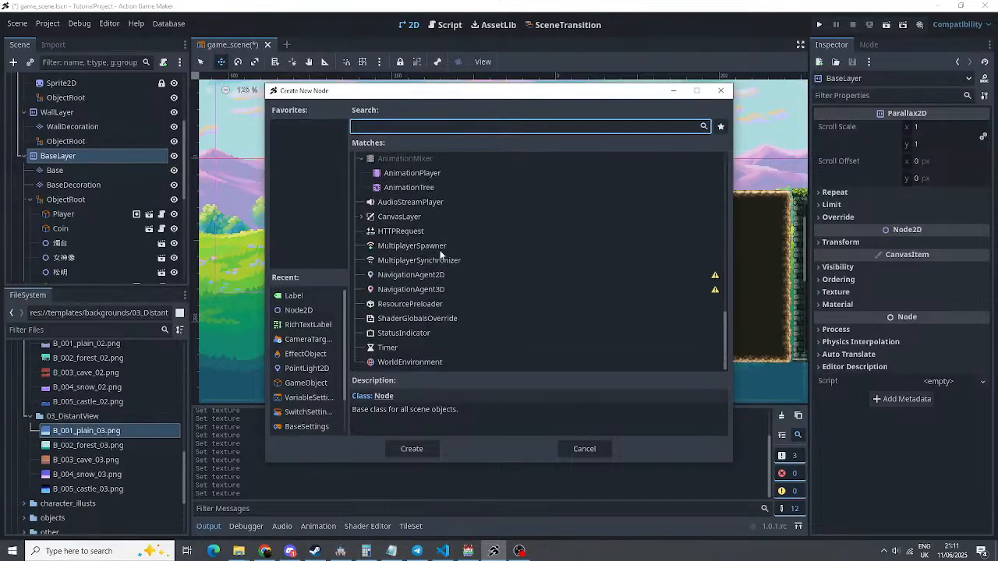
{"action": "scroll", "coordinate": [441, 253], "scroll_direction": "up", "scroll_amount": 8}
{"action": "scroll", "coordinate": [439, 254], "scroll_direction": "up", "scroll_amount": 10}
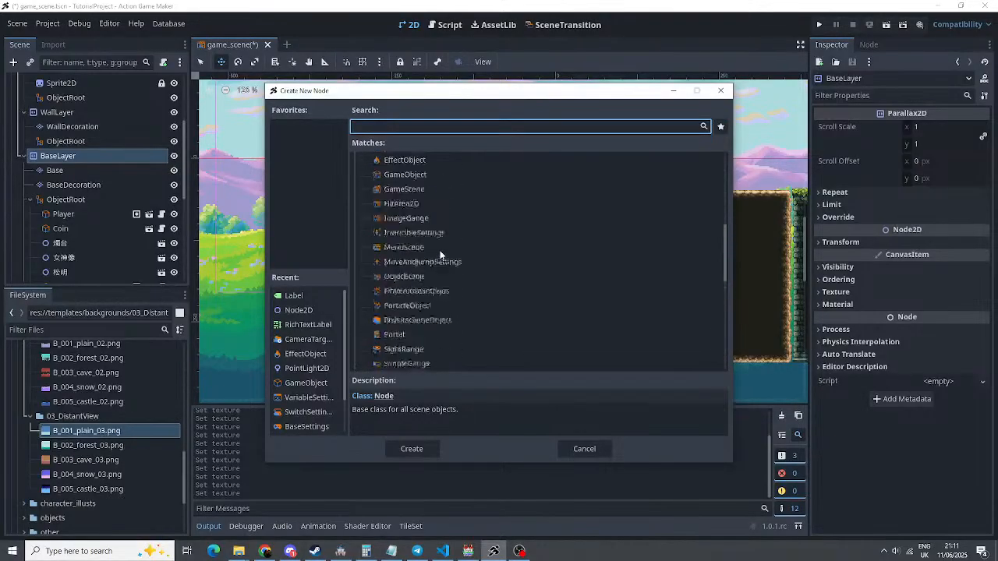
{"action": "scroll", "coordinate": [440, 254], "scroll_direction": "down", "scroll_amount": 5}
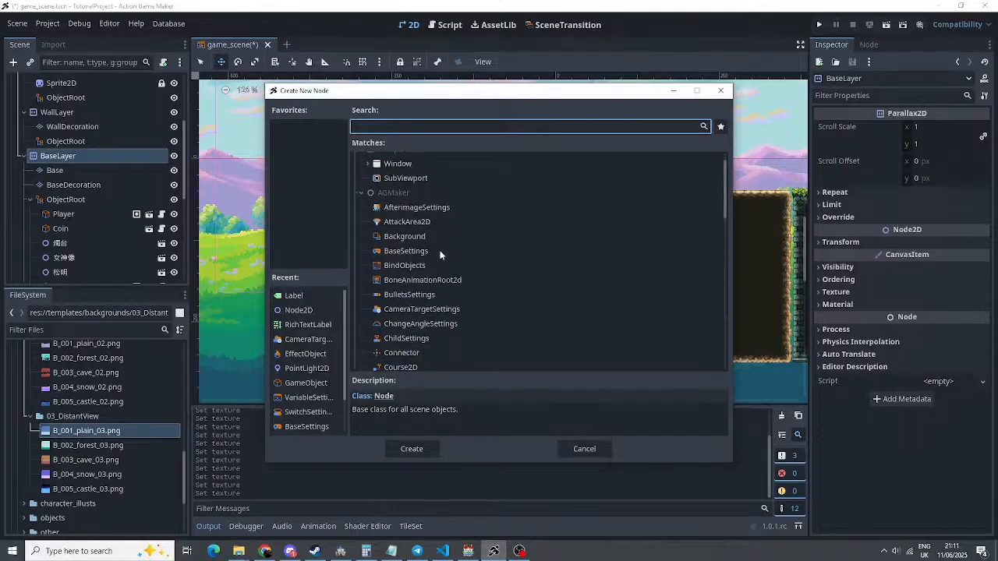
{"action": "scroll", "coordinate": [440, 255], "scroll_direction": "down", "scroll_amount": 5}
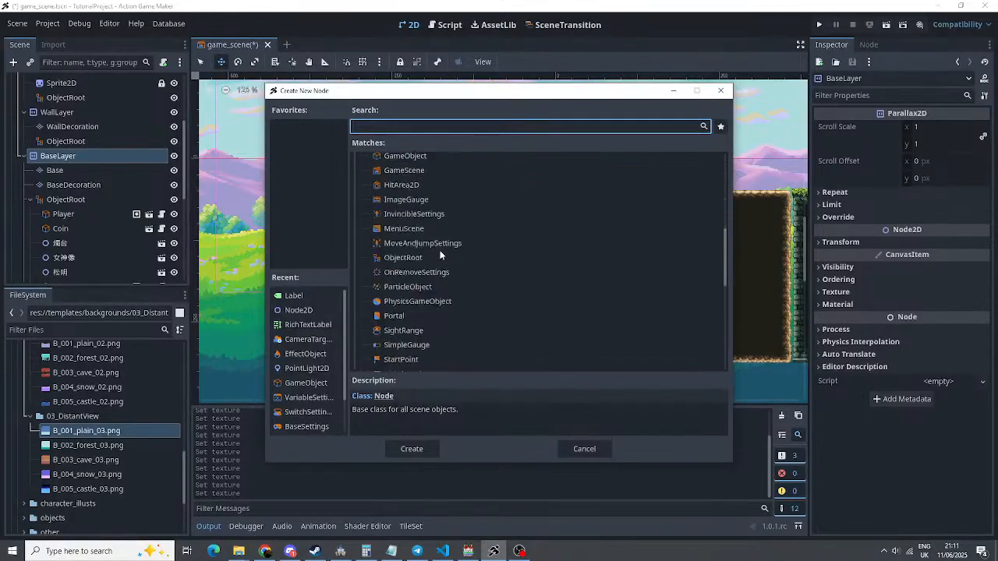
{"action": "scroll", "coordinate": [440, 254], "scroll_direction": "down", "scroll_amount": 5}
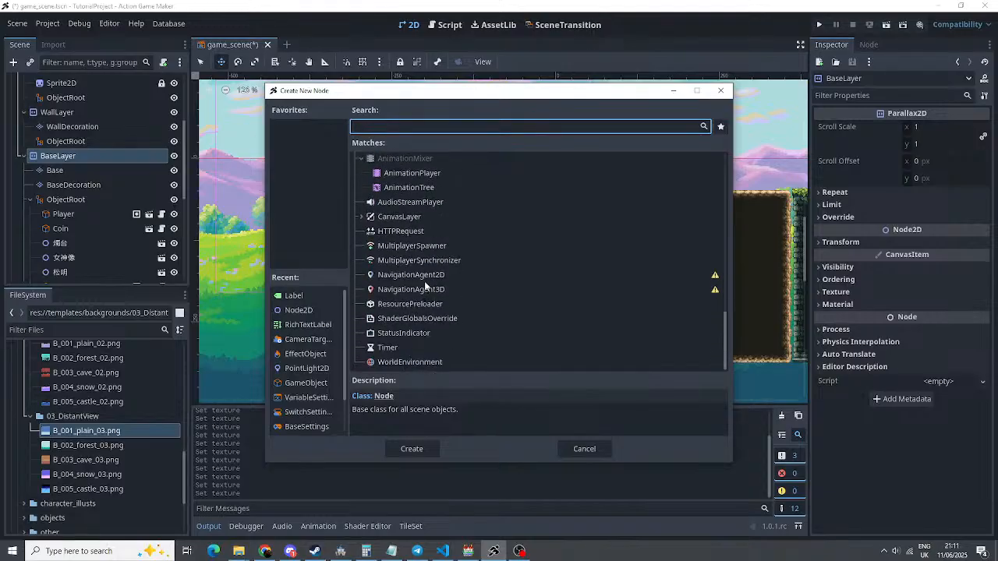
{"action": "scroll", "coordinate": [458, 253], "scroll_direction": "up", "scroll_amount": 2}
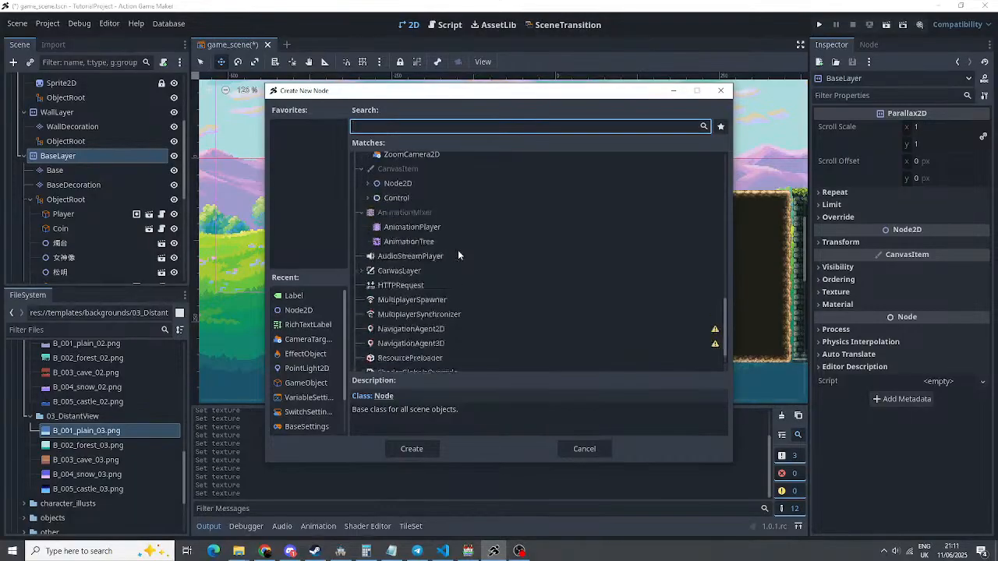
{"action": "scroll", "coordinate": [457, 254], "scroll_direction": "up", "scroll_amount": 5}
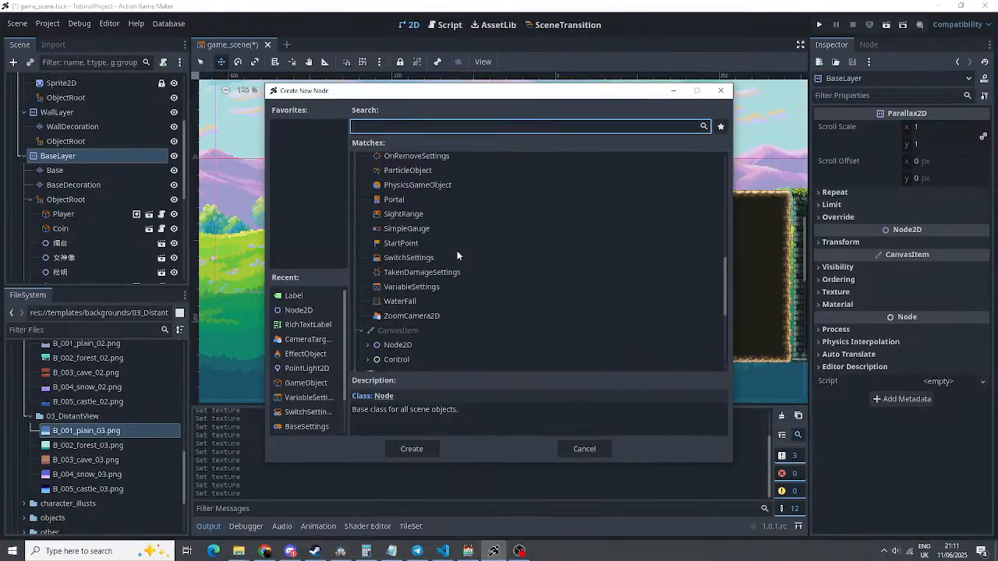
{"action": "scroll", "coordinate": [458, 255], "scroll_direction": "up", "scroll_amount": 10}
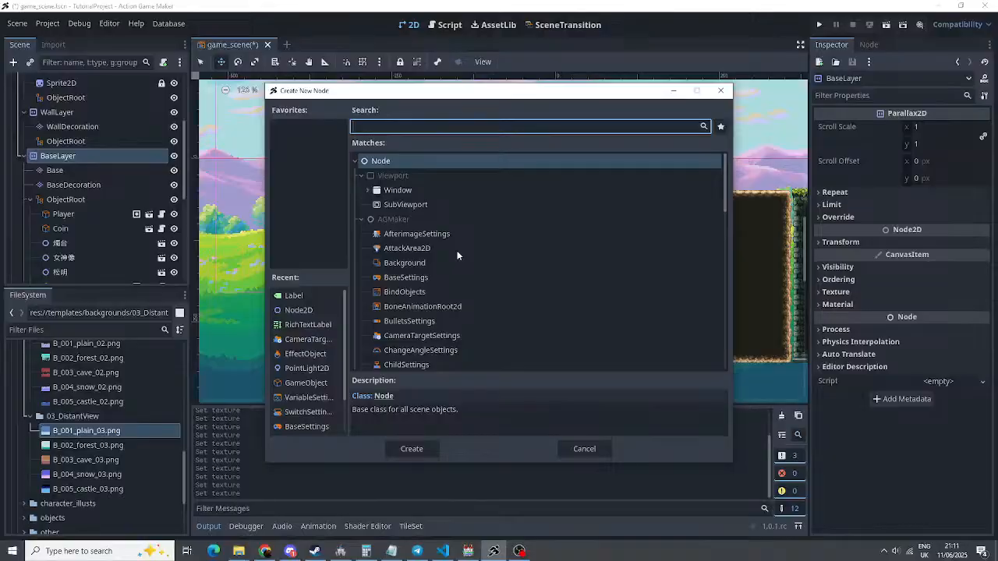
{"action": "scroll", "coordinate": [433, 218], "scroll_direction": "down", "scroll_amount": 2}
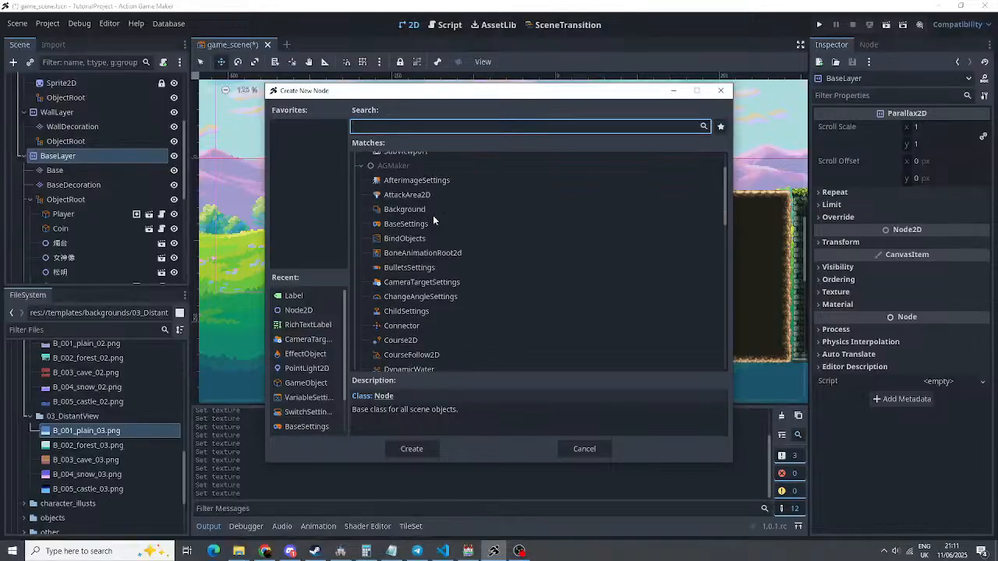
{"action": "scroll", "coordinate": [432, 216], "scroll_direction": "down", "scroll_amount": 8}
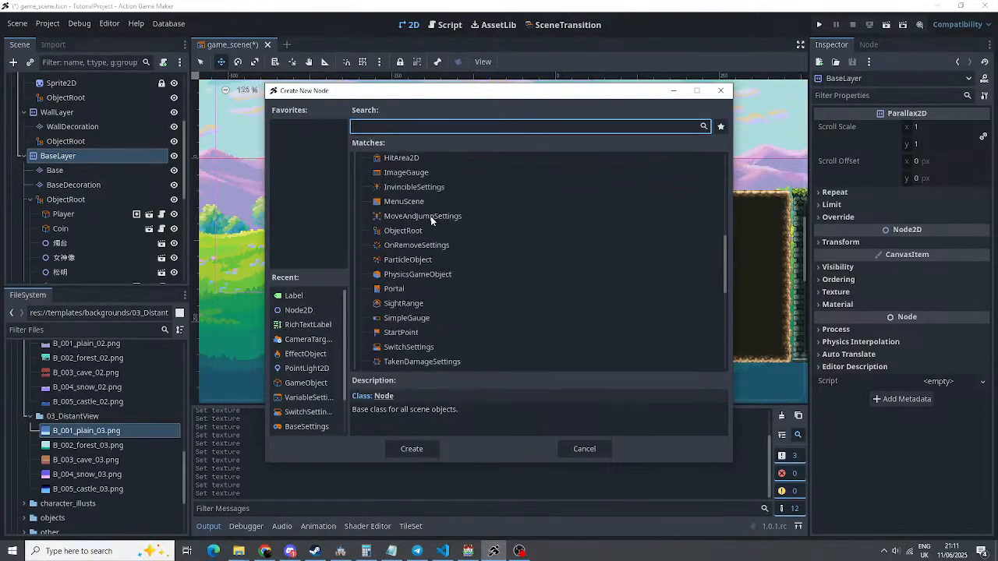
{"action": "scroll", "coordinate": [431, 216], "scroll_direction": "down", "scroll_amount": 2}
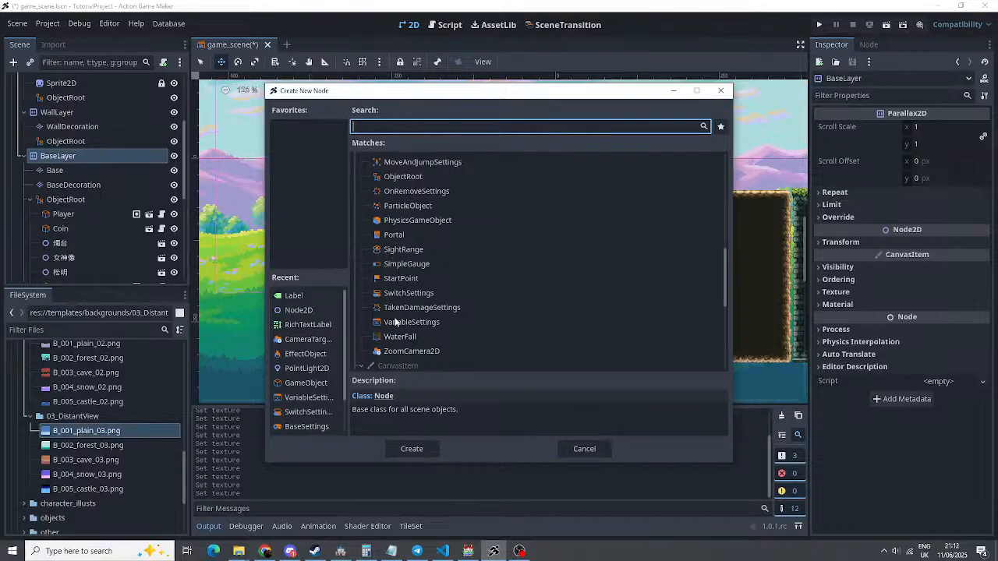
{"action": "scroll", "coordinate": [418, 282], "scroll_direction": "down", "scroll_amount": 8}
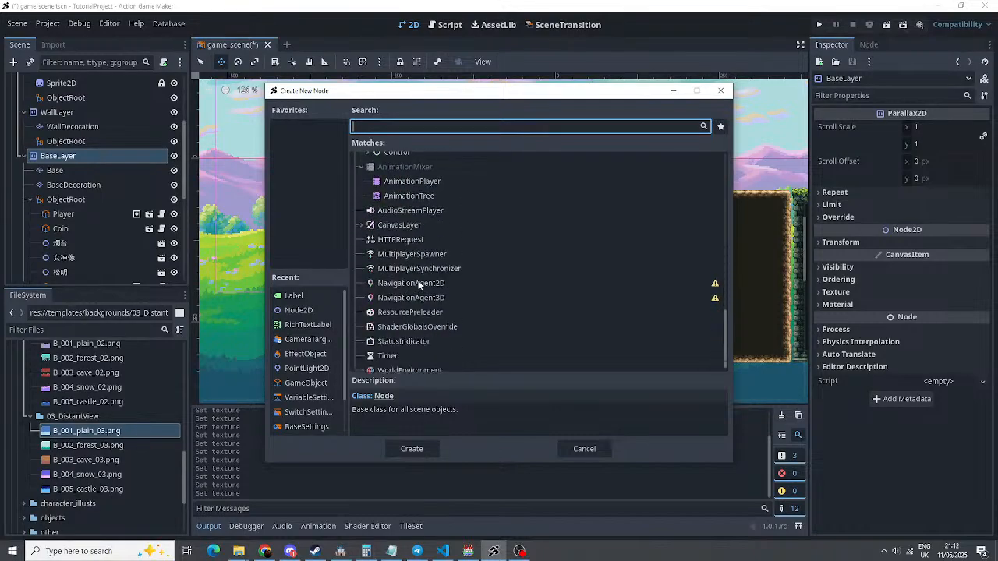
{"action": "scroll", "coordinate": [419, 285], "scroll_direction": "down", "scroll_amount": 1}
Search the node types for "tile" and clear the search
{"action": "type", "text": "tile"}
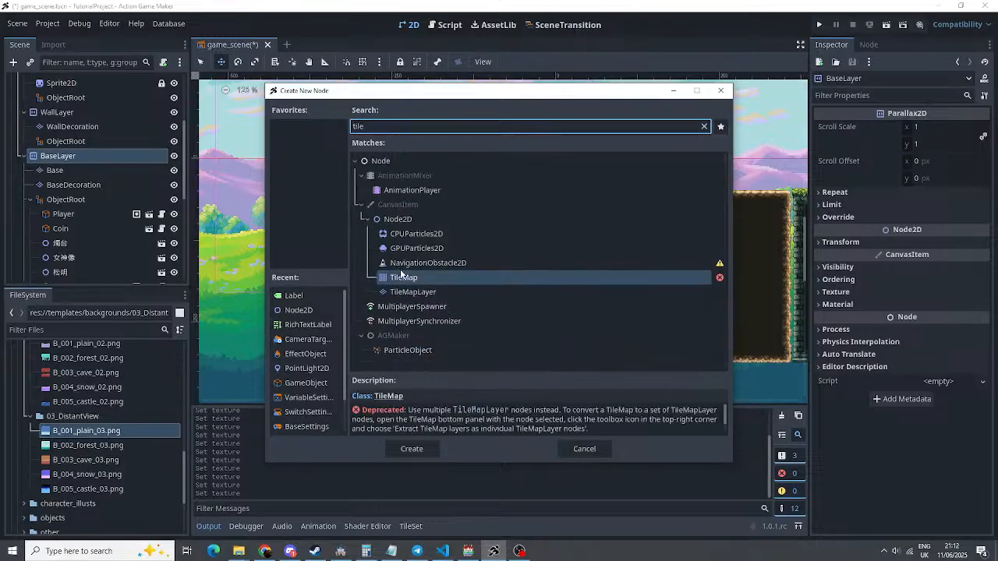
{"action": "key", "text": "BackSpace"}
{"action": "key", "text": "BackSpace"}
{"action": "key", "text": "BackSpace"}
{"action": "key", "text": "BackSpace"}
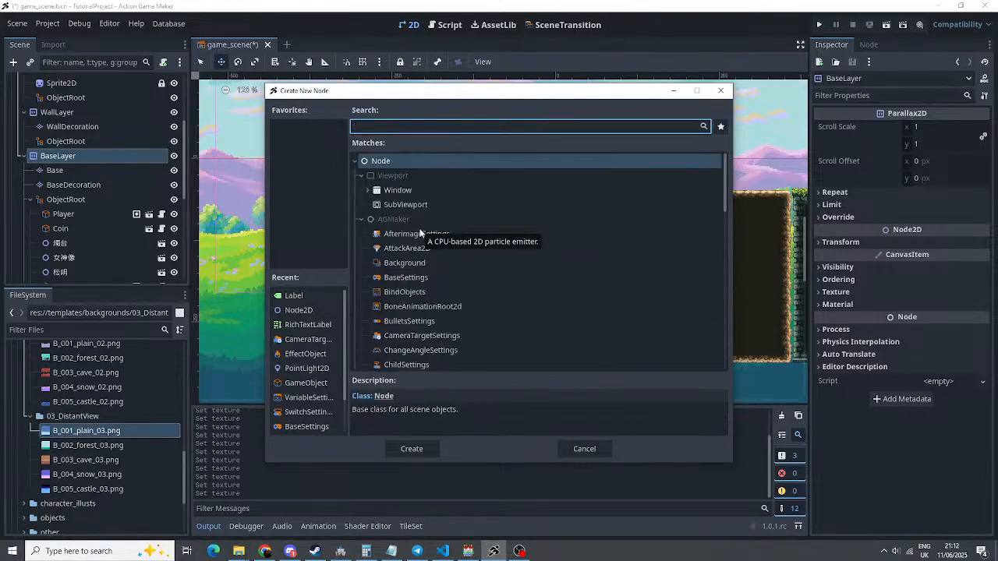
Add a TileMapLayer node from the Node2D types as a child of BaseLayer
{"action": "scroll", "coordinate": [392, 233], "scroll_direction": "down", "scroll_amount": 3}
{"action": "scroll", "coordinate": [391, 231], "scroll_direction": "down", "scroll_amount": 10}
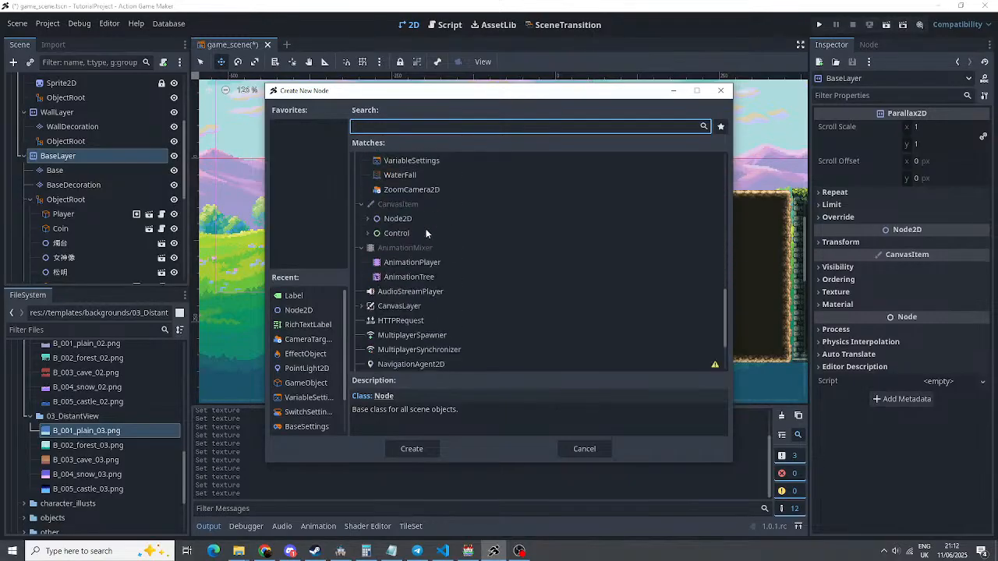
{"action": "left_click", "coordinate": [368, 226]}
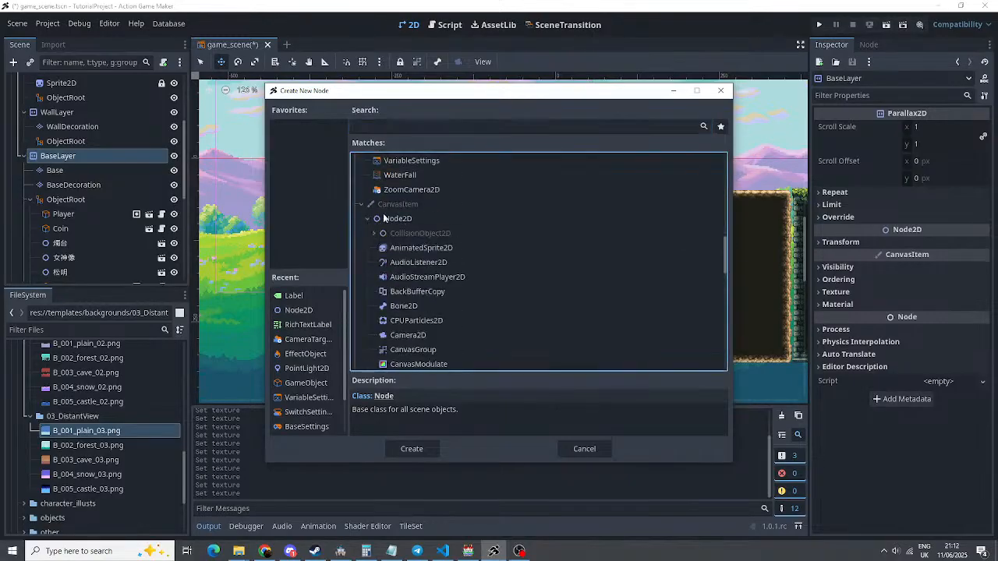
{"action": "scroll", "coordinate": [425, 225], "scroll_direction": "down", "scroll_amount": 4}
{"action": "scroll", "coordinate": [425, 226], "scroll_direction": "down", "scroll_amount": 7}
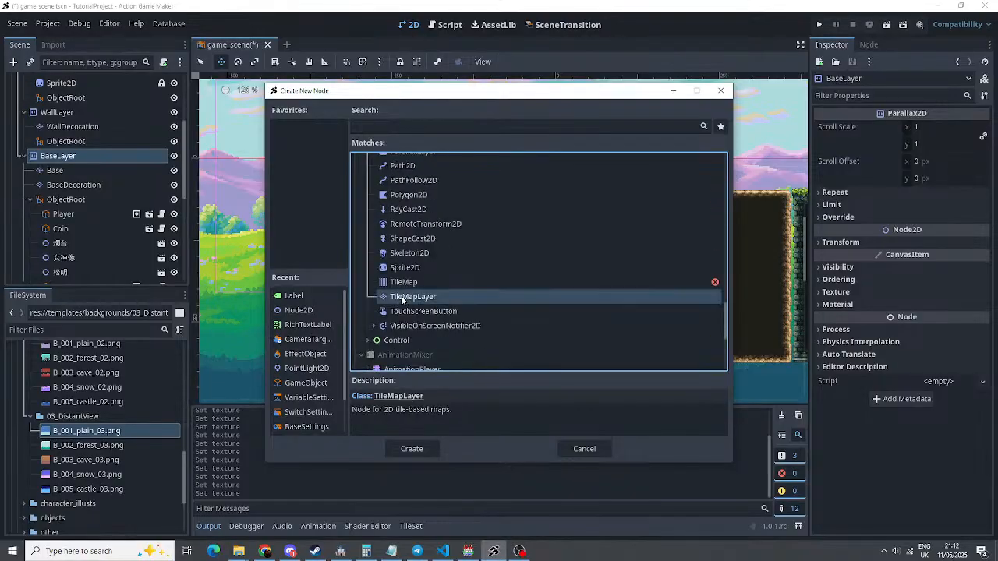
{"action": "double_click", "coordinate": [401, 296]}
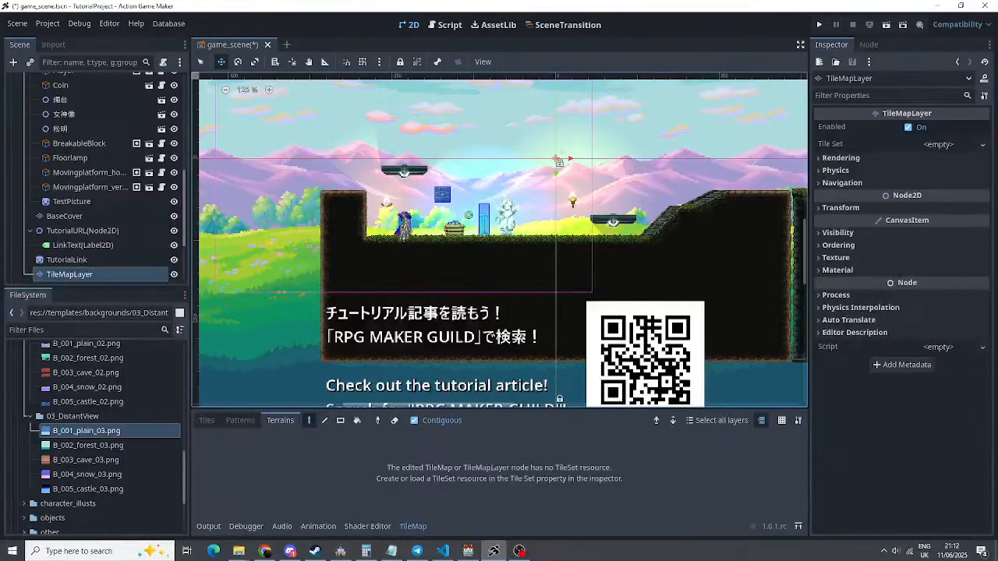
Assign a new TileSet to the TileMapLayer and show its tile size and Physics Layers settings
{"action": "left_click", "coordinate": [982, 144]}
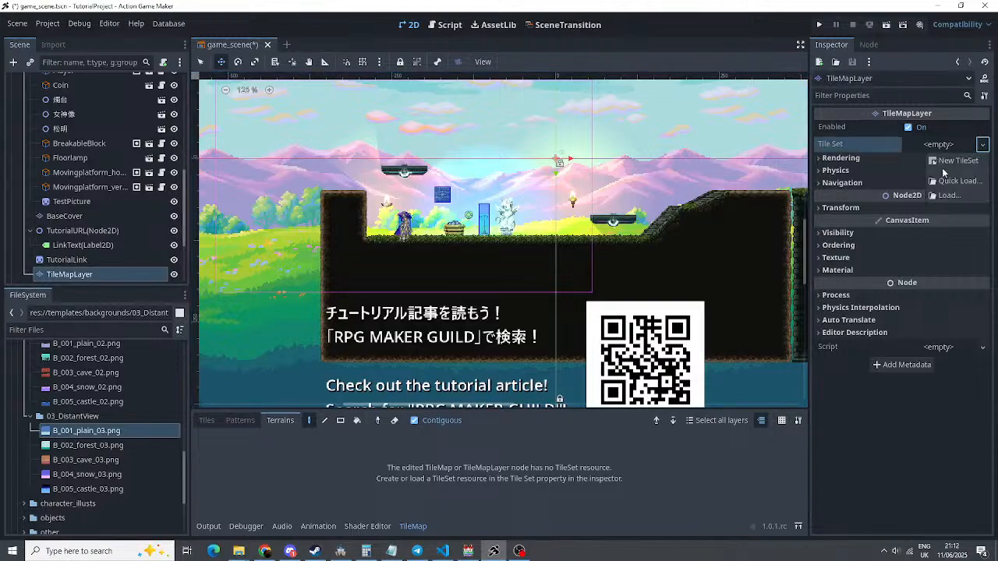
{"action": "left_click", "coordinate": [955, 167]}
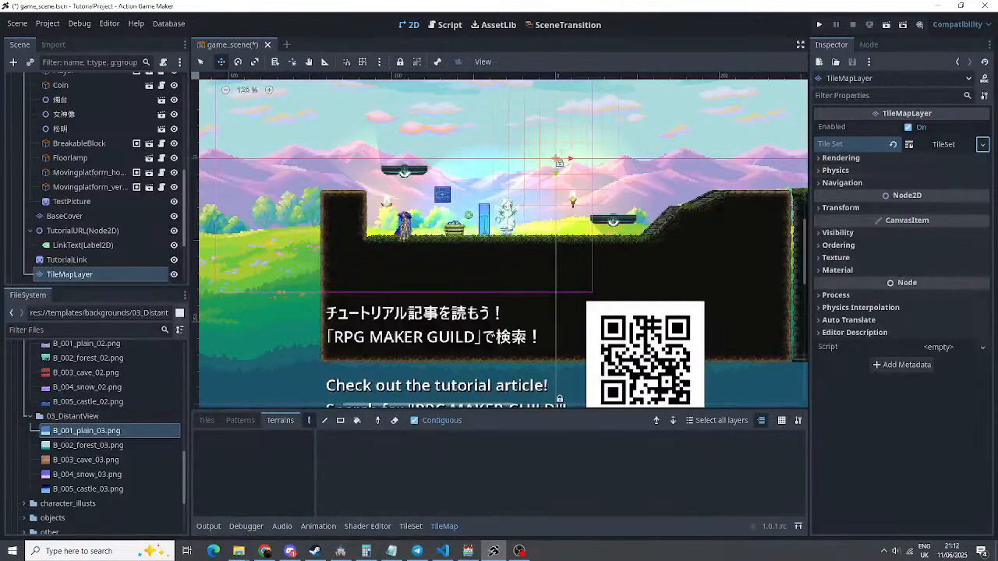
{"action": "left_click", "coordinate": [944, 145]}
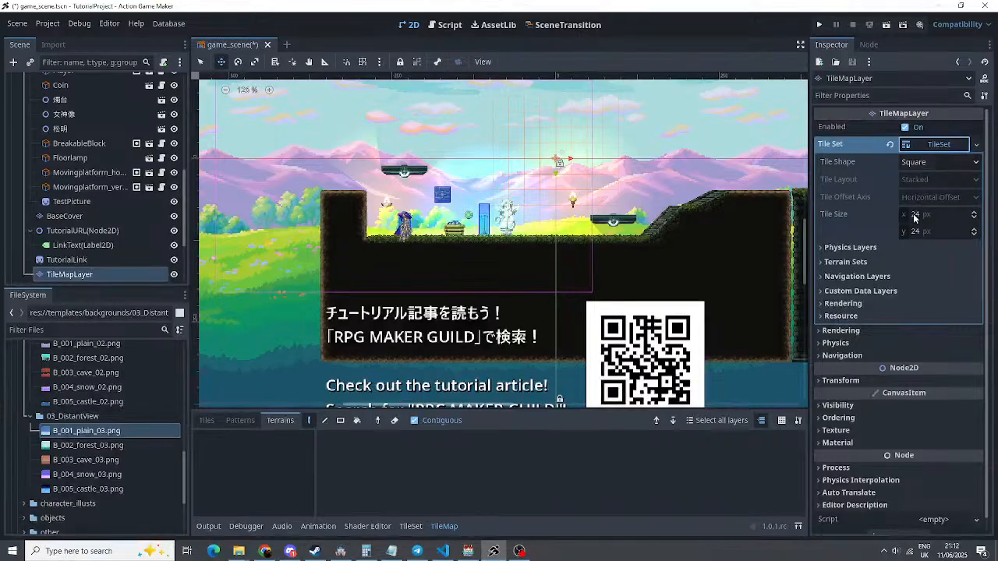
{"action": "left_click", "coordinate": [845, 248]}
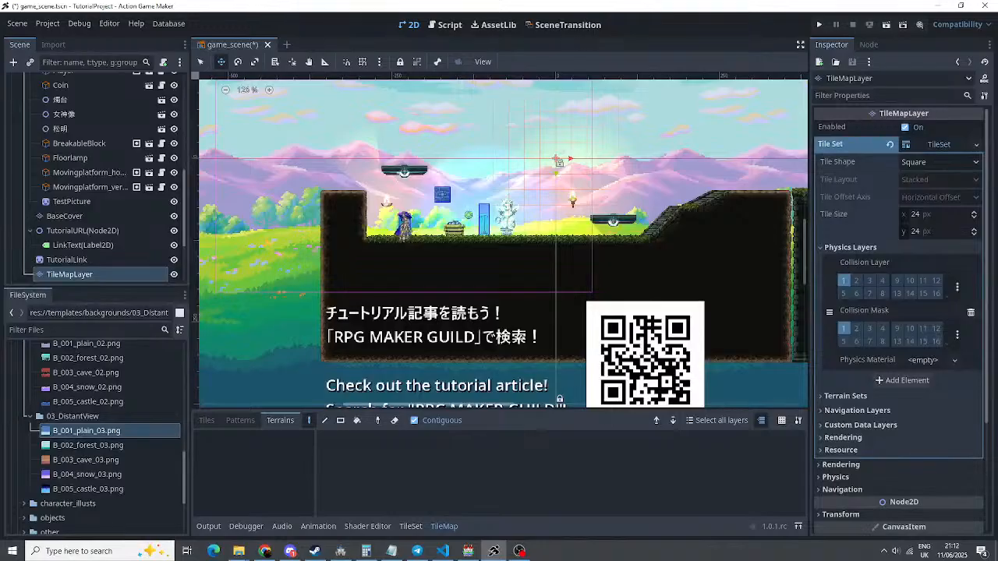
Add test_tile.png to the TileSet as an atlas with automatically created 24 × 24 px tiles, declining the autotile import
{"action": "left_click", "coordinate": [411, 526]}
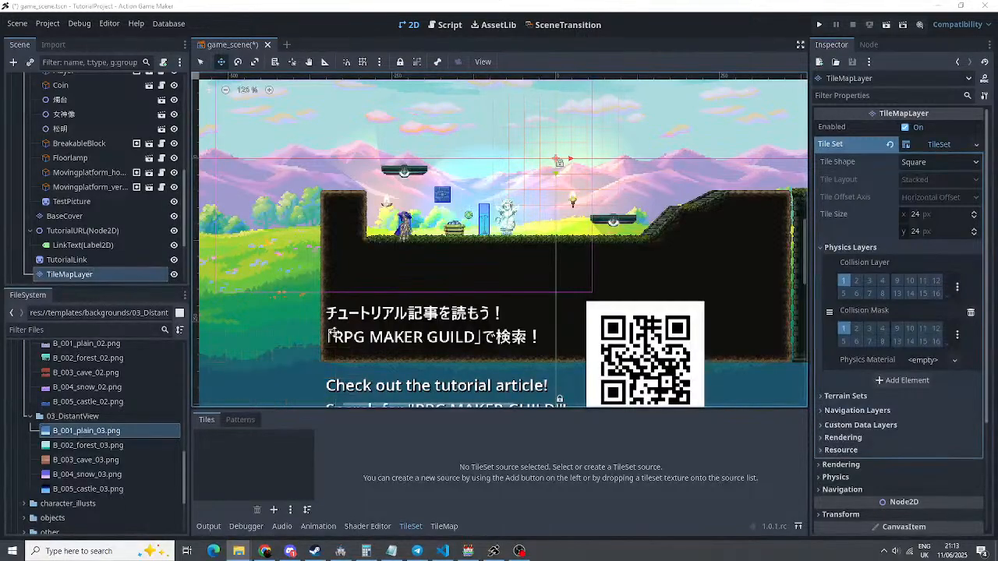
{"action": "scroll", "coordinate": [62, 394], "scroll_direction": "down", "scroll_amount": 3}
{"action": "left_click", "coordinate": [63, 523]}
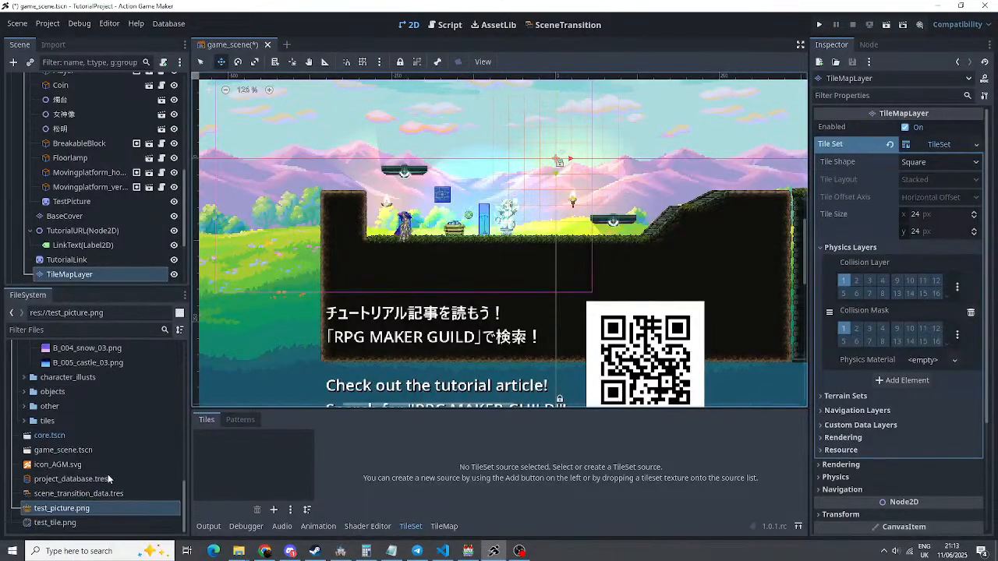
{"action": "left_click", "coordinate": [291, 553]}
{"action": "left_click_drag", "start_coordinate": [568, 4], "coordinate": [997, 16]}
{"action": "mouse_move", "coordinate": [519, 551]}
{"action": "left_click_drag", "start_coordinate": [56, 521], "coordinate": [236, 462]}
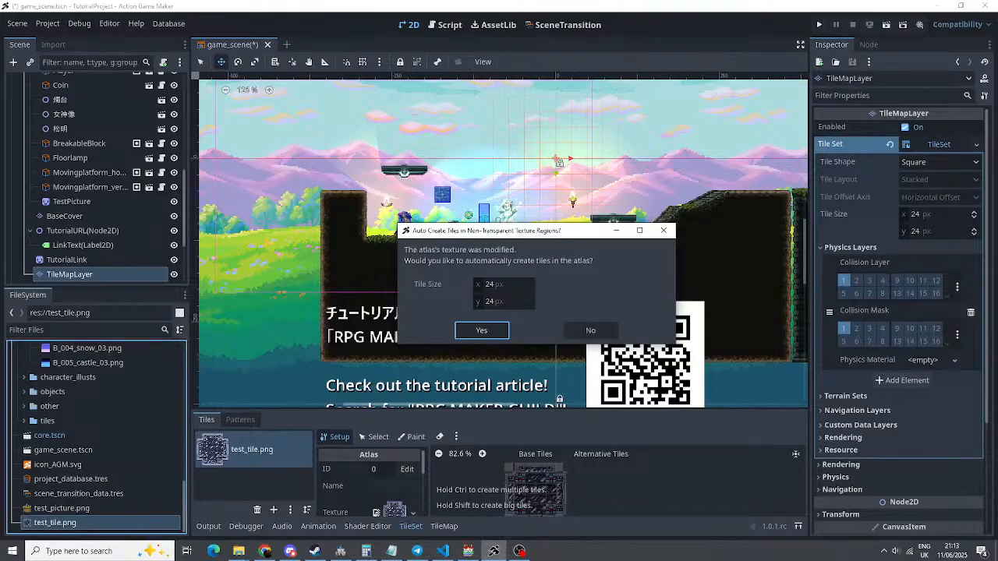
{"action": "left_click", "coordinate": [477, 330]}
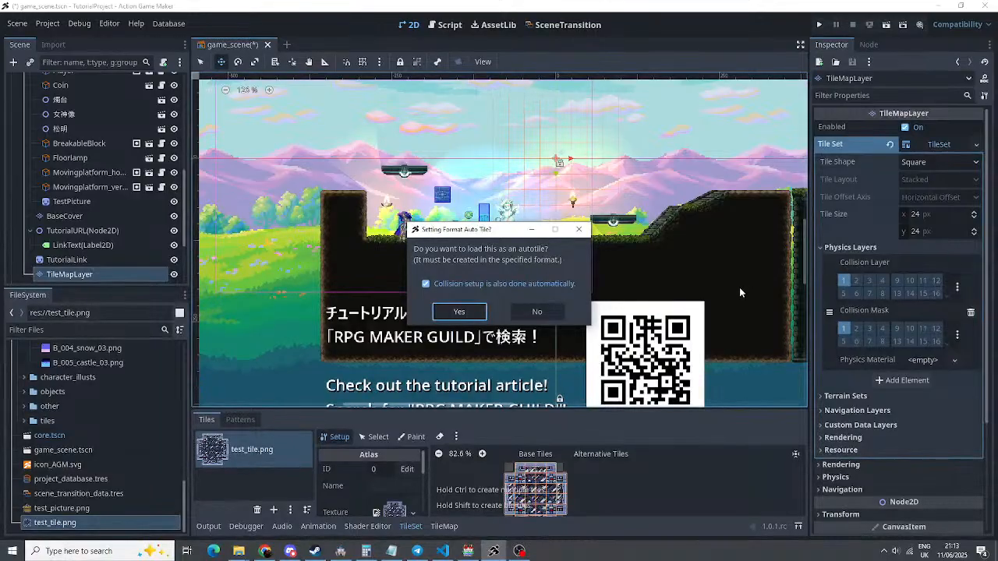
{"action": "left_click", "coordinate": [538, 312]}
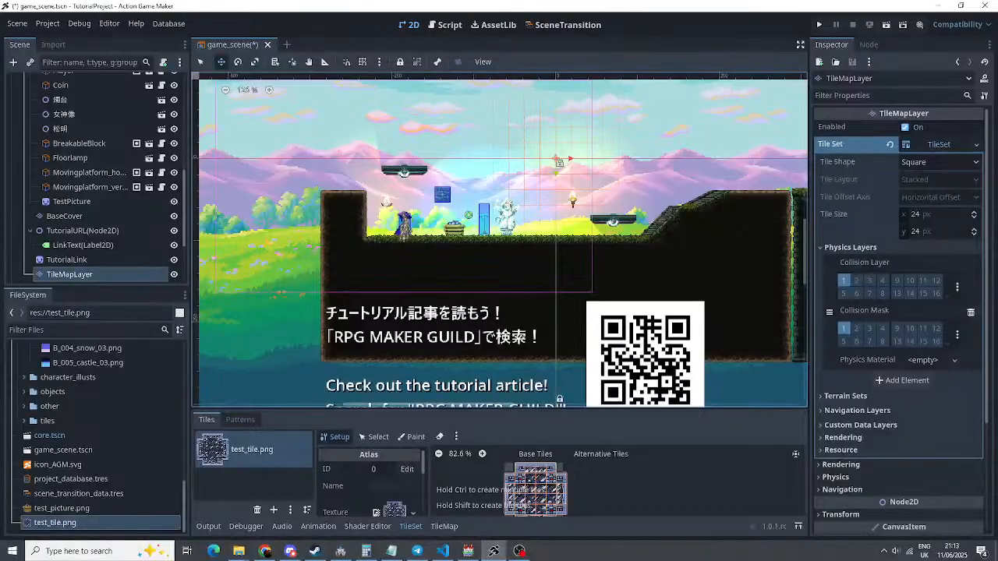
Select all base tiles of test_tile.png and show their Physics Layer 0 collision polygon settings
{"action": "left_click", "coordinate": [376, 438]}
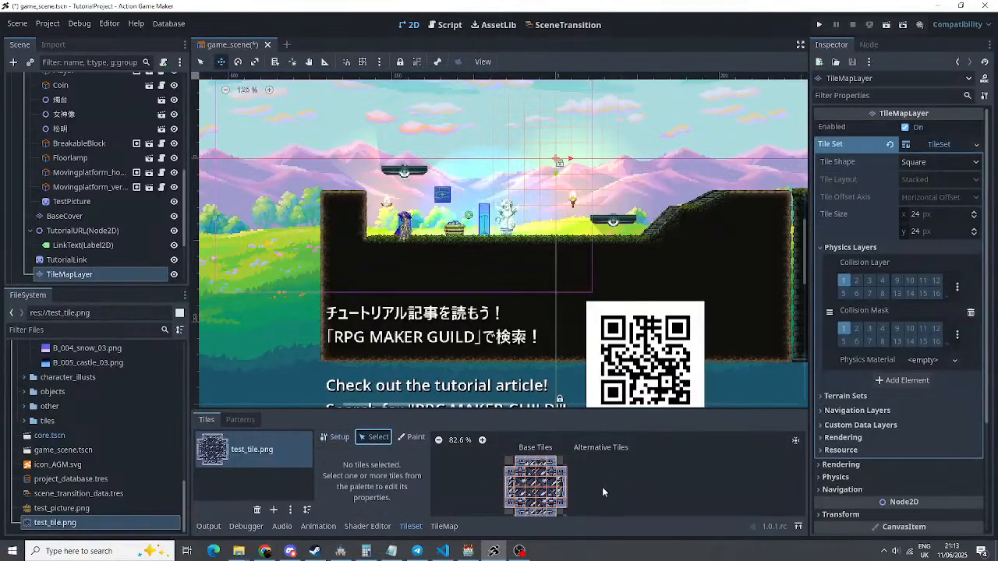
{"action": "left_click_drag", "start_coordinate": [504, 458], "coordinate": [562, 519]}
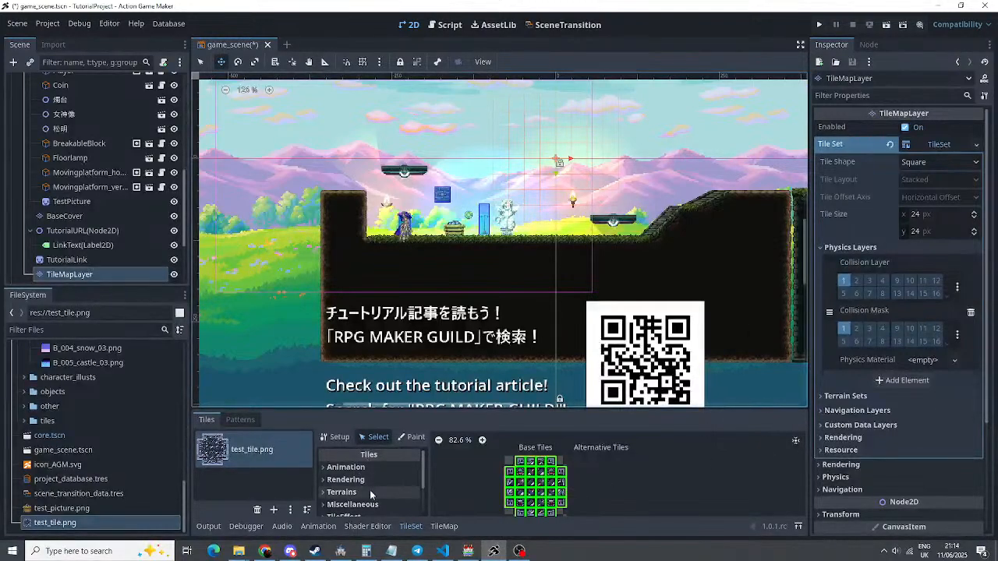
{"action": "scroll", "coordinate": [342, 476], "scroll_direction": "down", "scroll_amount": 3}
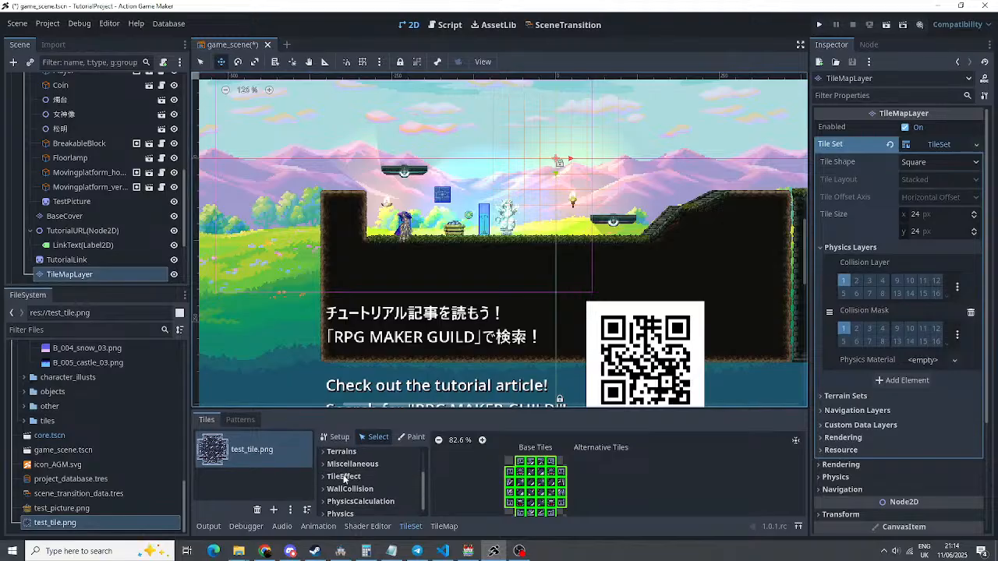
{"action": "left_click", "coordinate": [331, 507]}
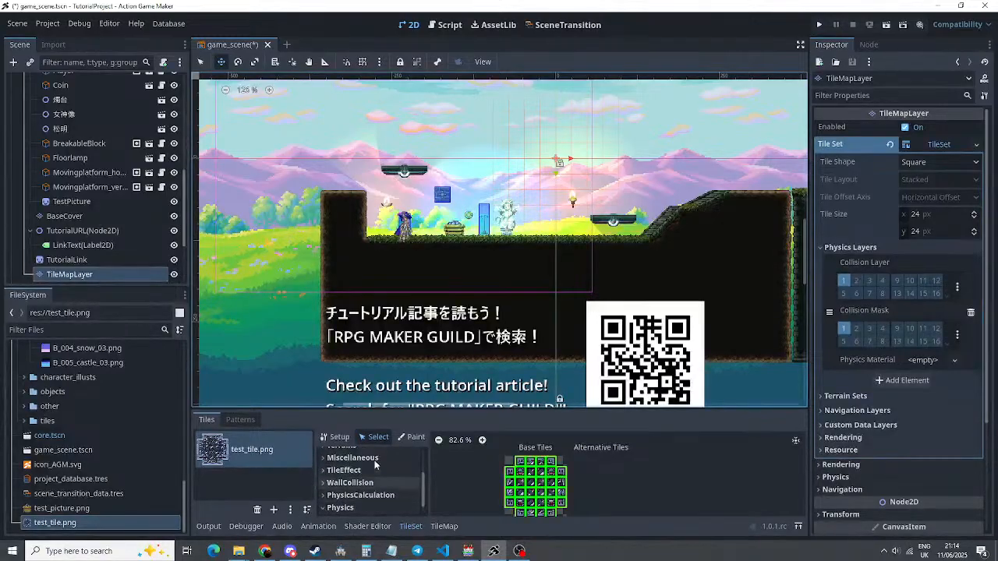
{"action": "scroll", "coordinate": [382, 476], "scroll_direction": "down", "scroll_amount": 1}
{"action": "scroll", "coordinate": [398, 475], "scroll_direction": "down", "scroll_amount": 3}
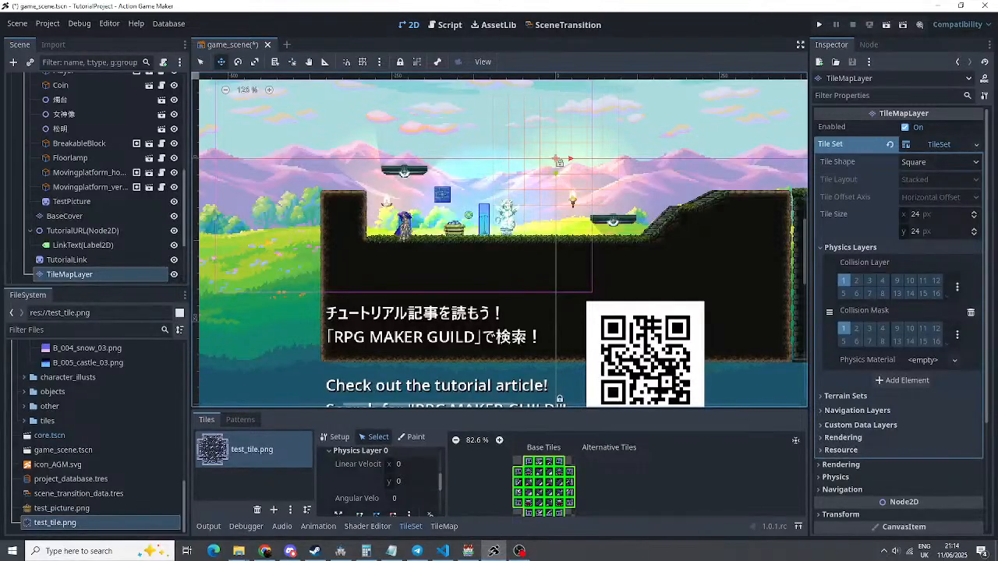
{"action": "scroll", "coordinate": [330, 476], "scroll_direction": "down", "scroll_amount": 3}
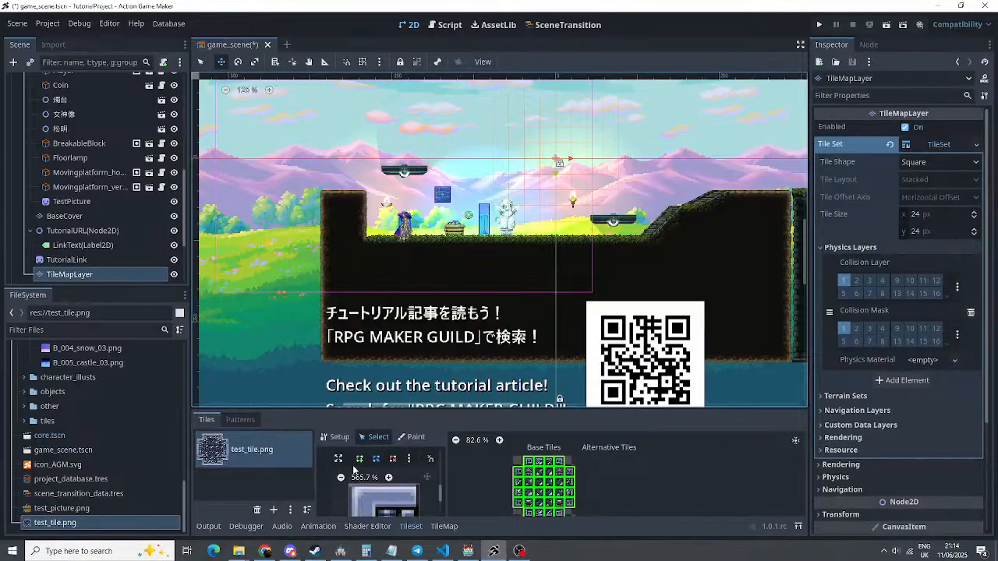
{"action": "scroll", "coordinate": [357, 460], "scroll_direction": "down", "scroll_amount": 2}
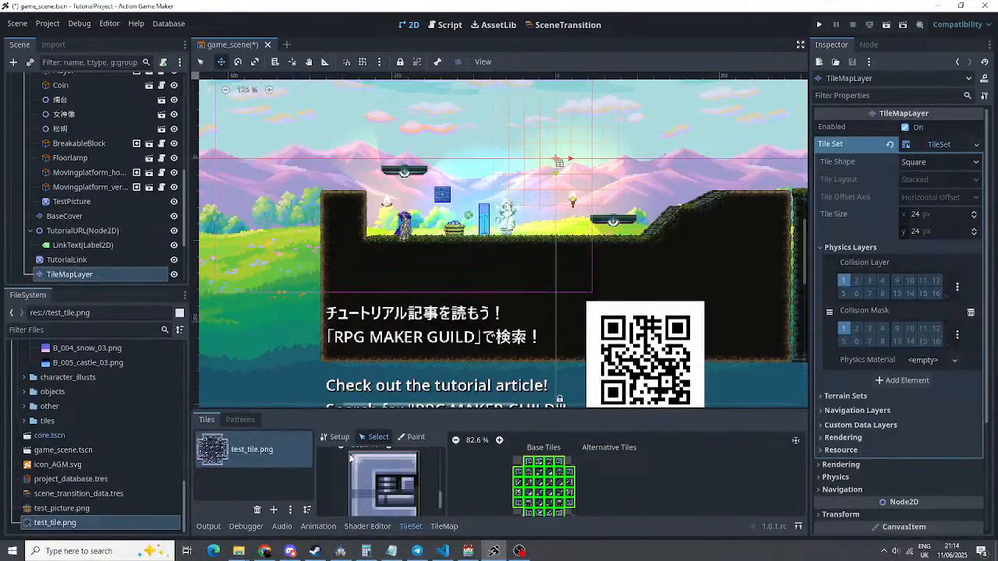
{"action": "scroll", "coordinate": [356, 455], "scroll_direction": "down", "scroll_amount": 1}
{"action": "scroll", "coordinate": [356, 468], "scroll_direction": "up", "scroll_amount": 2}
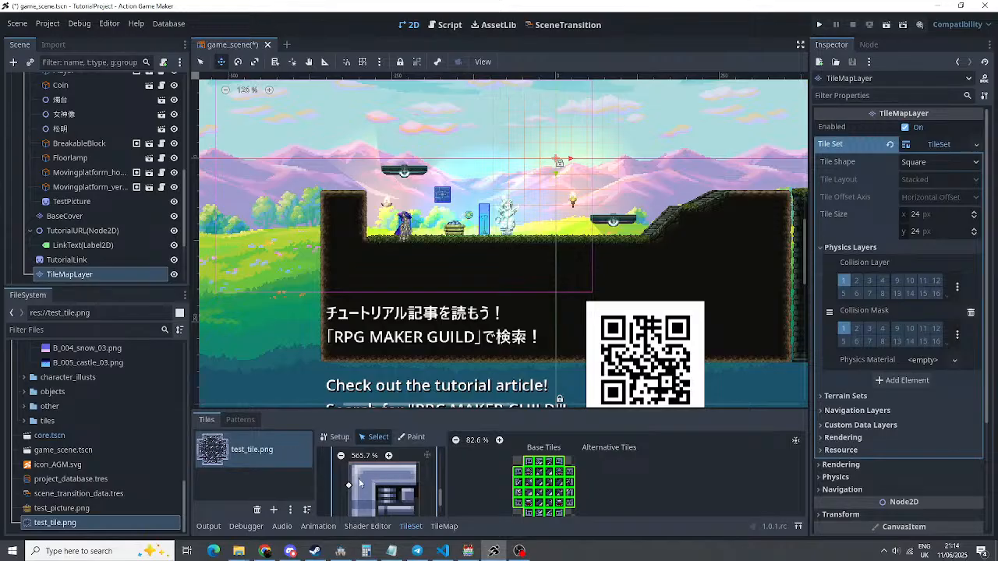
Try to outline a collision polygon for the selected tiles from points at the tile preview's corners
{"action": "left_click", "coordinate": [348, 461]}
{"action": "left_click", "coordinate": [419, 462]}
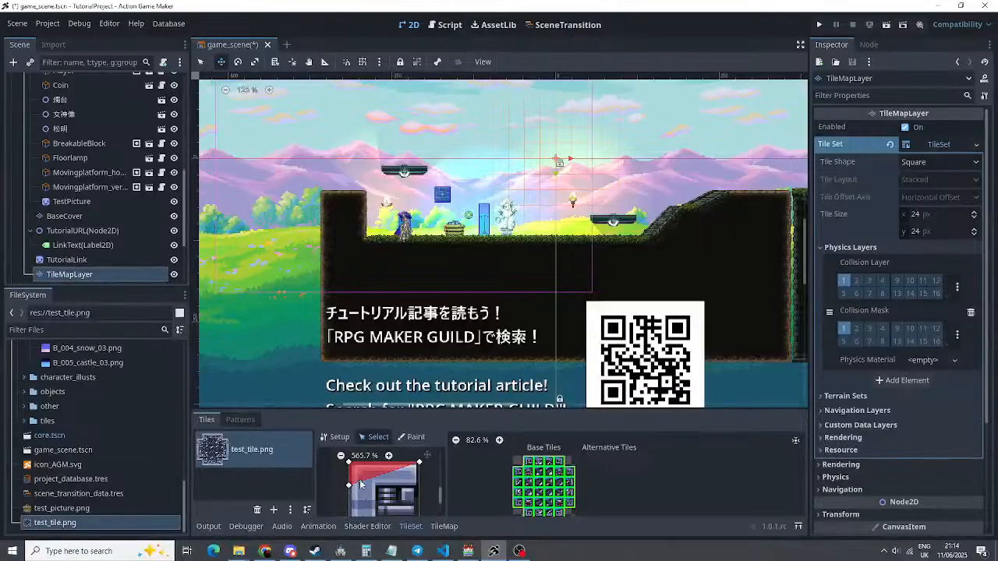
{"action": "scroll", "coordinate": [373, 481], "scroll_direction": "down", "scroll_amount": 1}
{"action": "scroll", "coordinate": [389, 476], "scroll_direction": "down", "scroll_amount": 2}
{"action": "scroll", "coordinate": [394, 475], "scroll_direction": "up", "scroll_amount": 2}
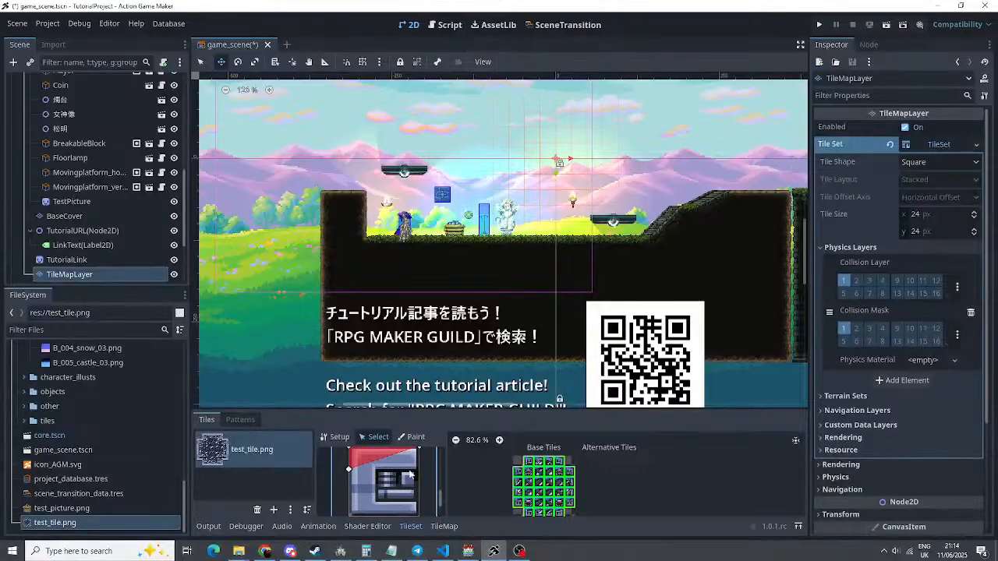
{"action": "scroll", "coordinate": [411, 472], "scroll_direction": "up", "scroll_amount": 1}
{"action": "mouse_move", "coordinate": [419, 455]}
{"action": "left_mouse_down"}
{"action": "mouse_move", "coordinate": [421, 469]}
{"action": "mouse_move", "coordinate": [420, 454]}
{"action": "left_mouse_up"}
{"action": "scroll", "coordinate": [404, 483], "scroll_direction": "up", "scroll_amount": 3}
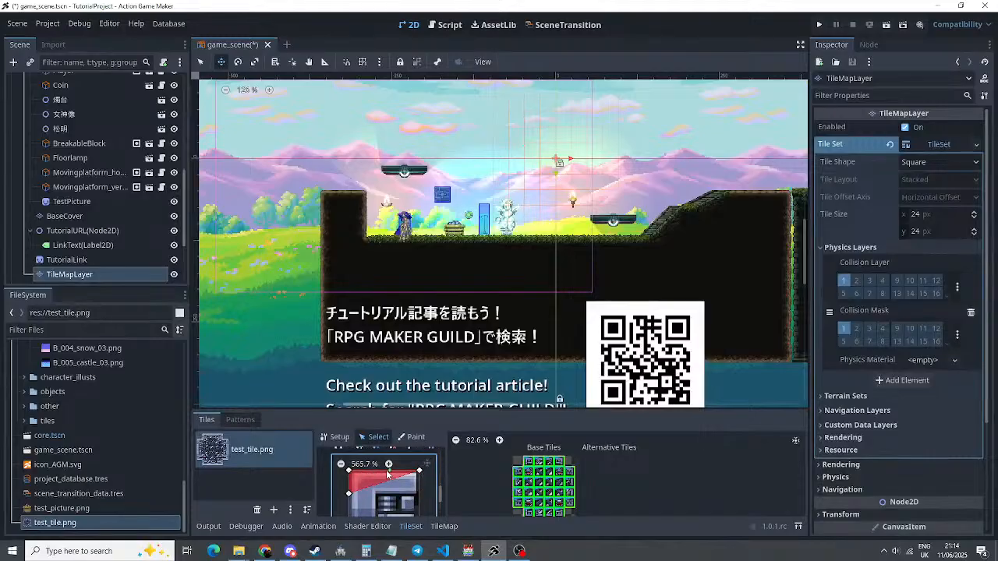
{"action": "scroll", "coordinate": [414, 503], "scroll_direction": "down", "scroll_amount": 3}
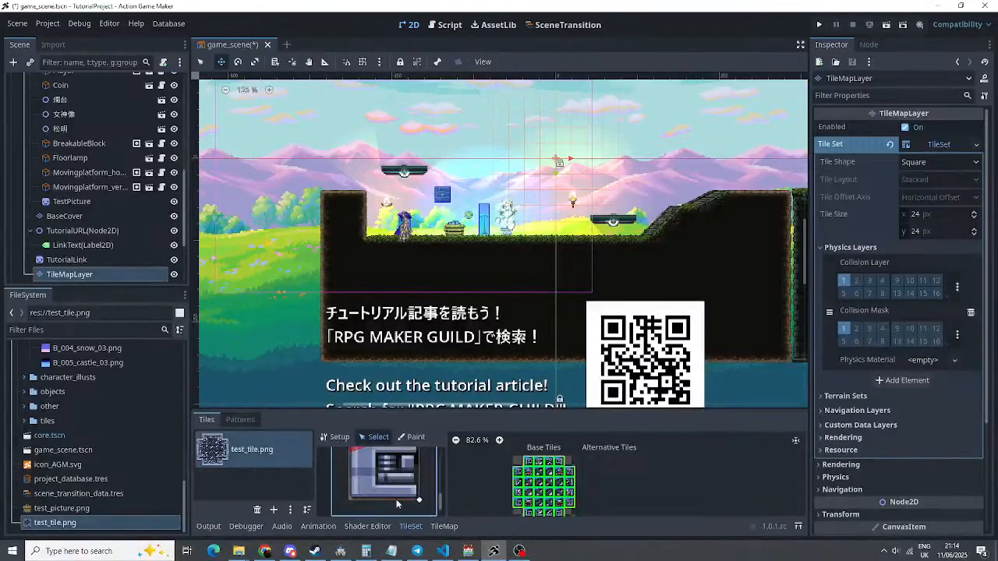
{"action": "scroll", "coordinate": [421, 513], "scroll_direction": "down", "scroll_amount": 3}
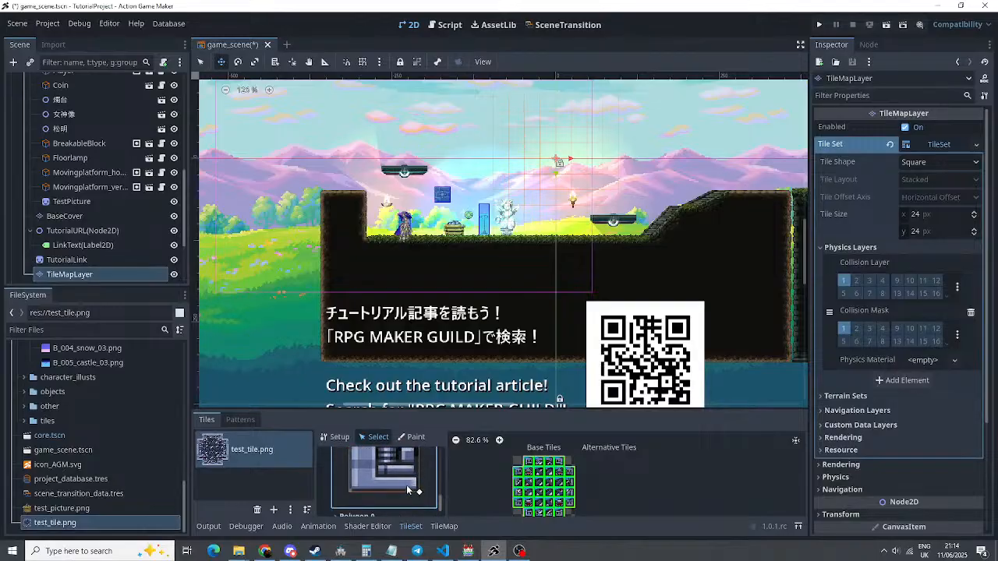
{"action": "scroll", "coordinate": [358, 490], "scroll_direction": "up", "scroll_amount": 5}
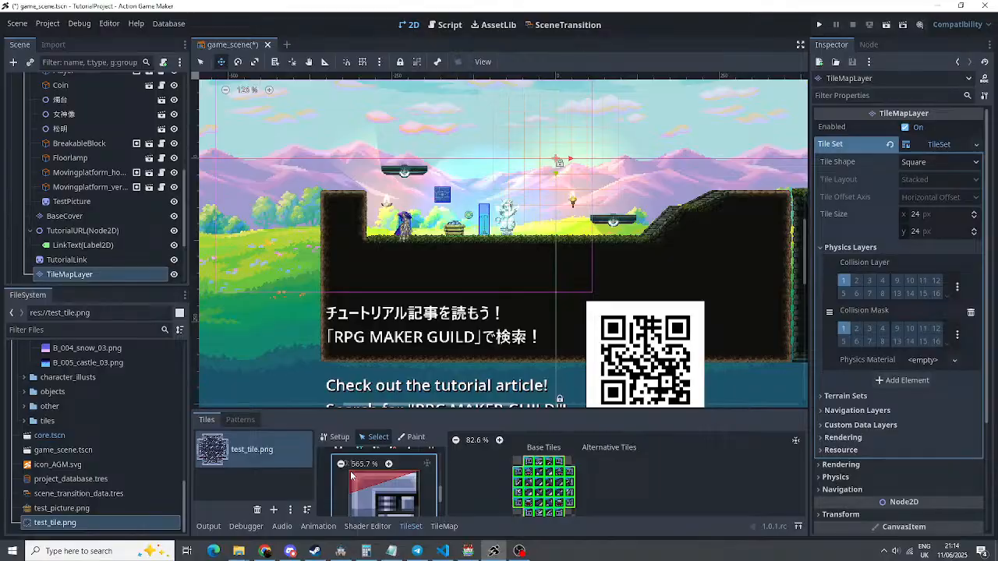
{"action": "scroll", "coordinate": [351, 477], "scroll_direction": "down", "scroll_amount": 5, "text": "ctrl"}
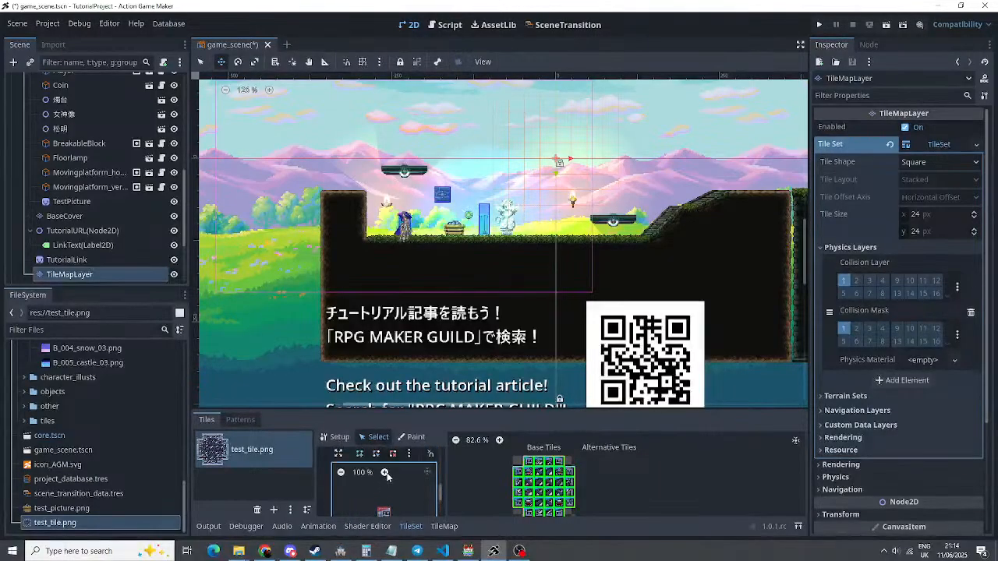
{"action": "left_click", "coordinate": [385, 473]}
{"action": "scroll", "coordinate": [387, 476], "scroll_direction": "down", "scroll_amount": 2}
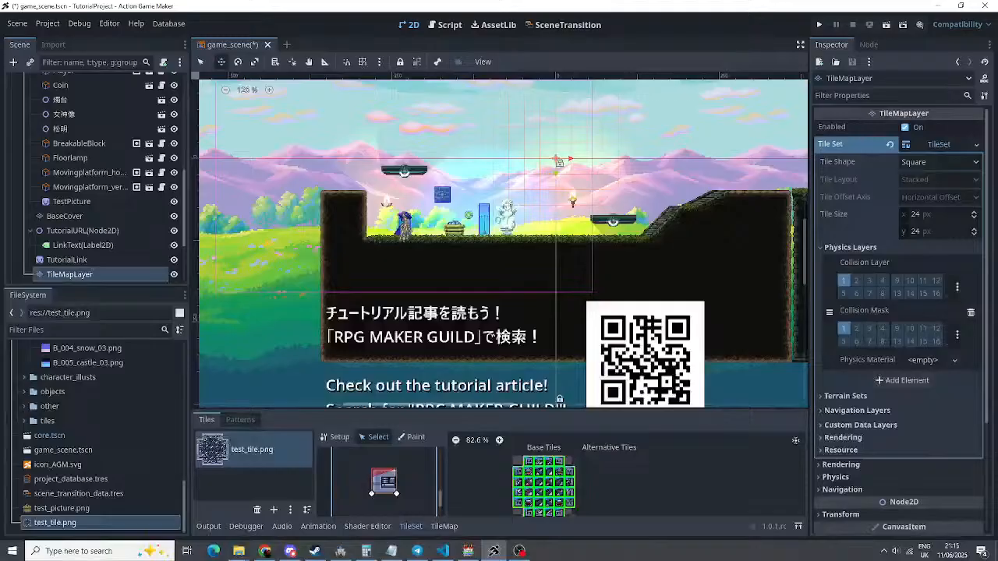
Switch to OBS Studio, ban the suspected ban evader from the Twitch chat, and return to Action Game Maker
{"action": "left_click", "coordinate": [520, 551]}
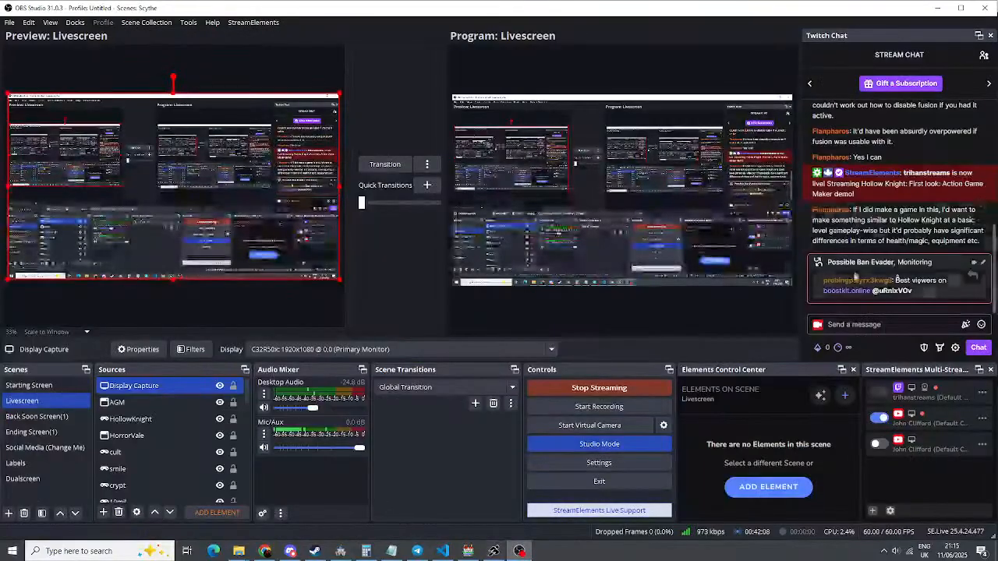
{"action": "left_click", "coordinate": [862, 283]}
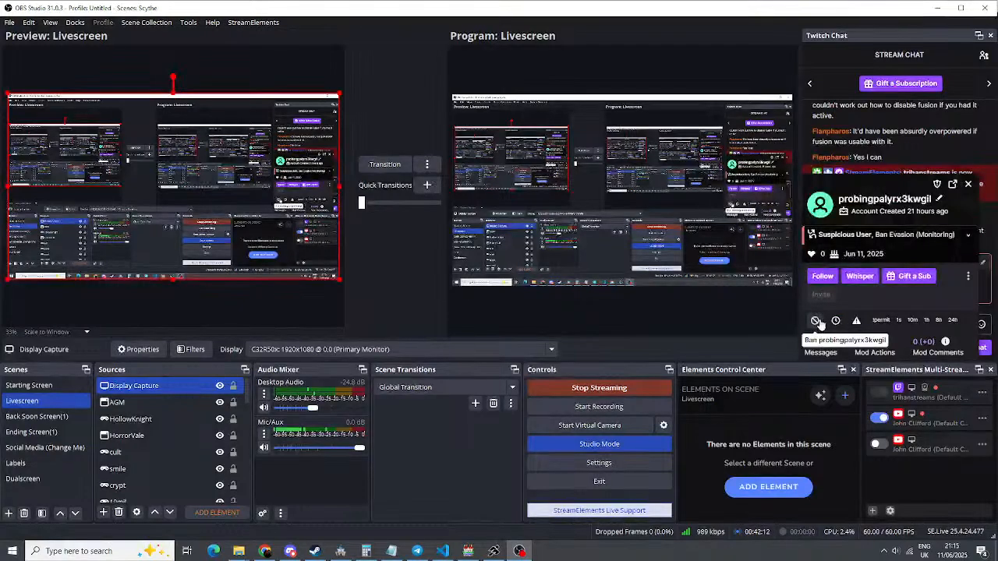
{"action": "left_click", "coordinate": [816, 321]}
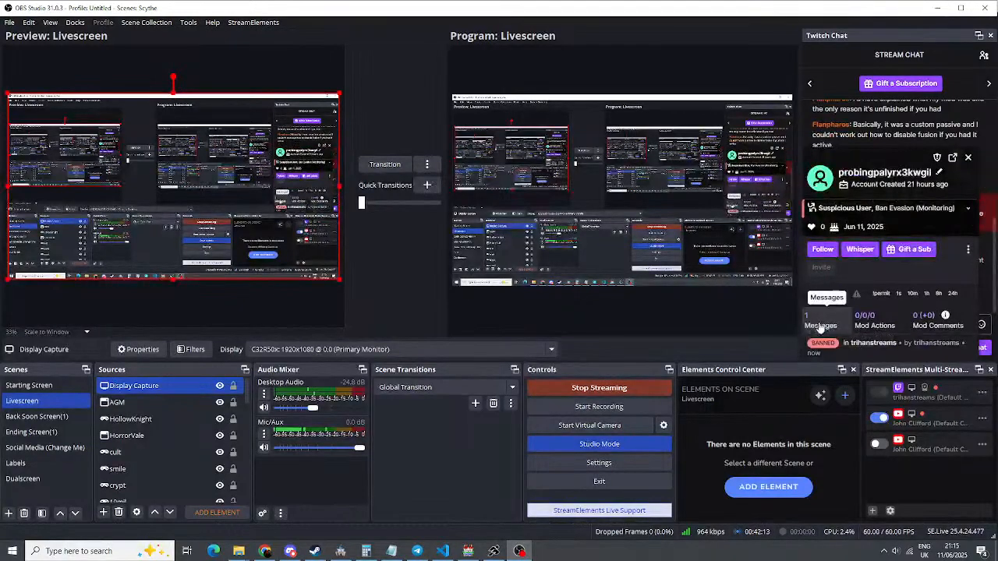
{"action": "left_click", "coordinate": [969, 157]}
{"action": "left_click", "coordinate": [494, 552]}
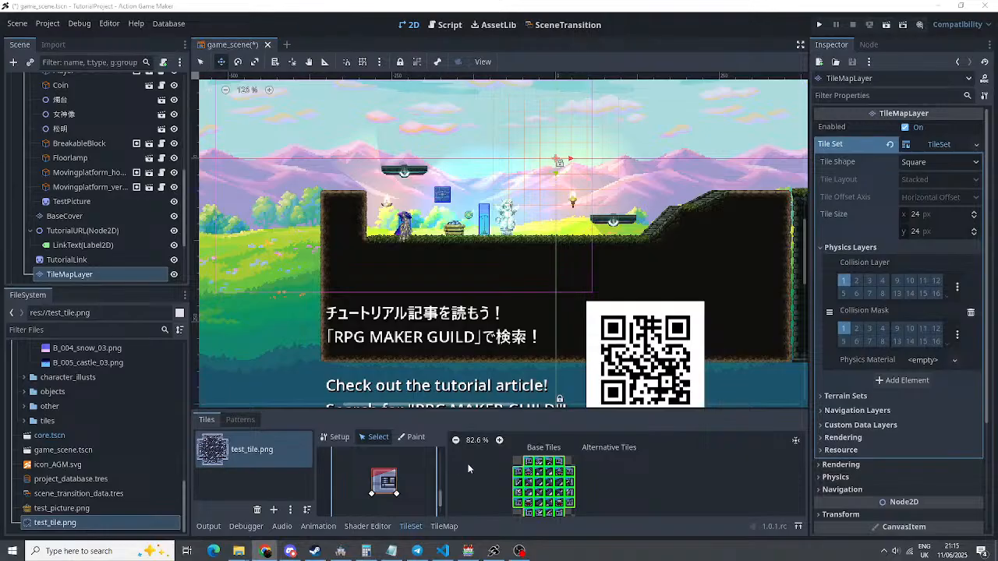
Try to close the collision outline around the tile by adding more points below it and at its corners
{"action": "scroll", "coordinate": [384, 477], "scroll_direction": "down", "scroll_amount": 3}
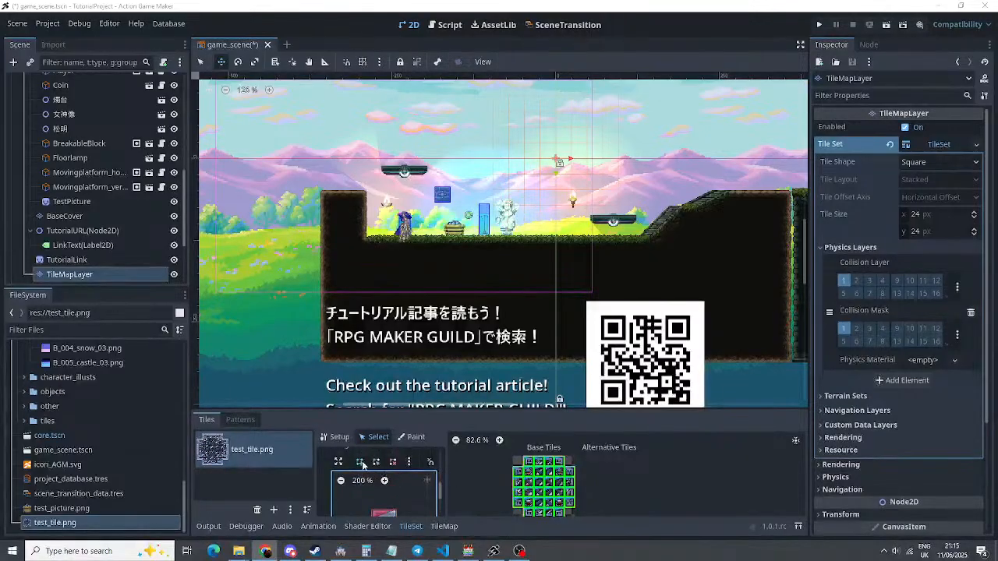
{"action": "left_click", "coordinate": [361, 462]}
{"action": "left_click", "coordinate": [372, 503]}
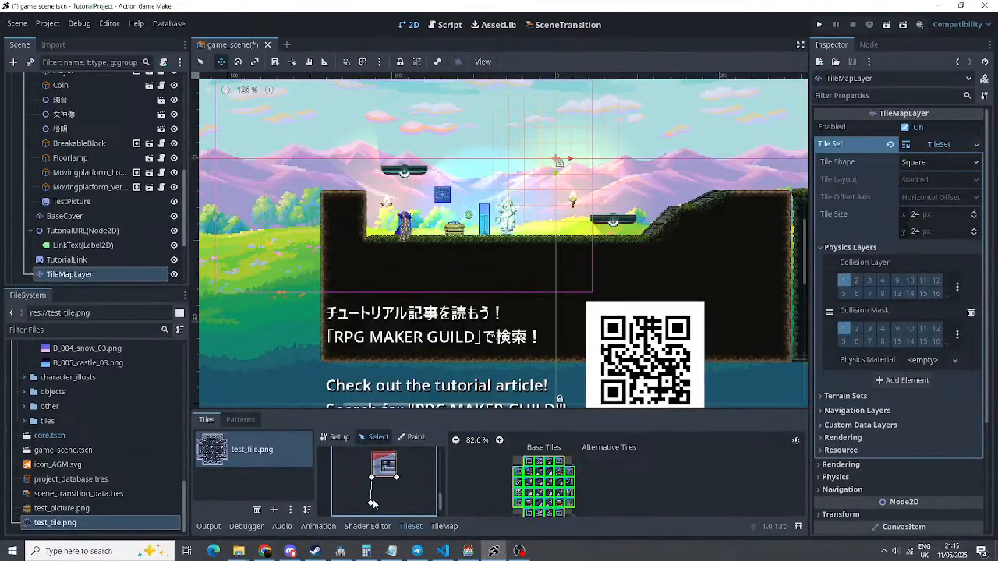
{"action": "left_click", "coordinate": [396, 459]}
{"action": "left_click", "coordinate": [371, 452]}
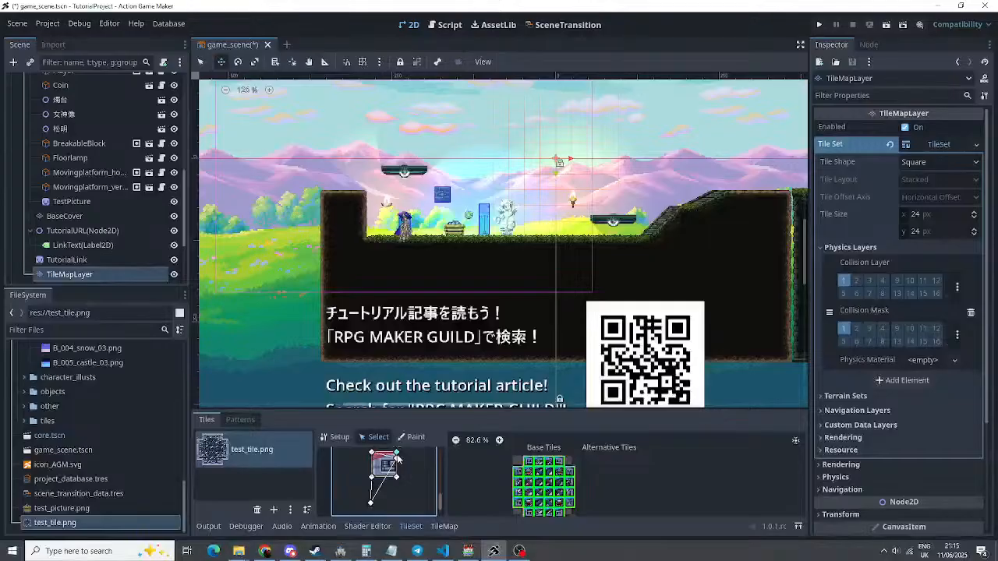
{"action": "left_click", "coordinate": [396, 453]}
Remove the stray points and clear the misshapen collision polygon from the tile
{"action": "scroll", "coordinate": [347, 476], "scroll_direction": "up", "scroll_amount": 2}
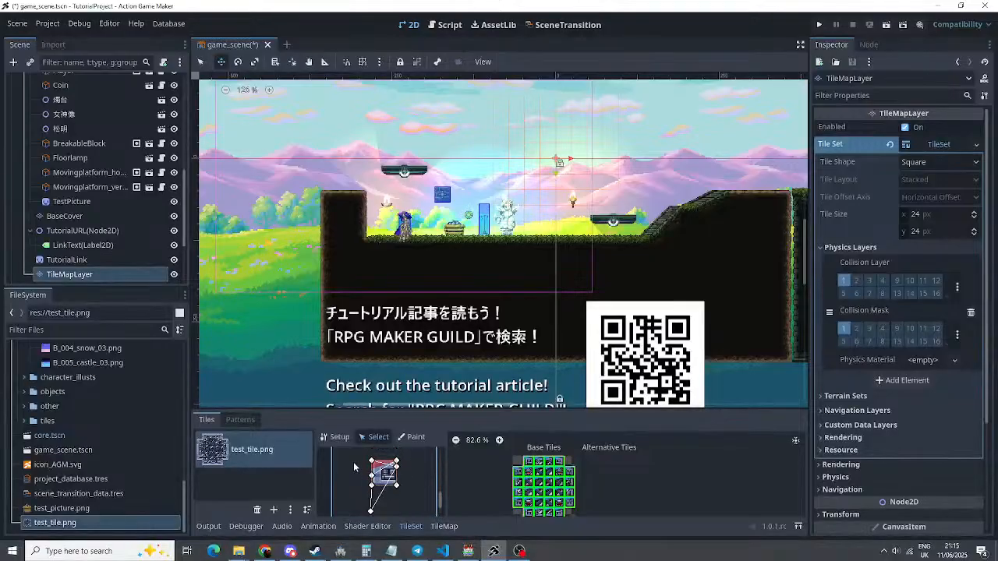
{"action": "scroll", "coordinate": [343, 480], "scroll_direction": "up", "scroll_amount": 1}
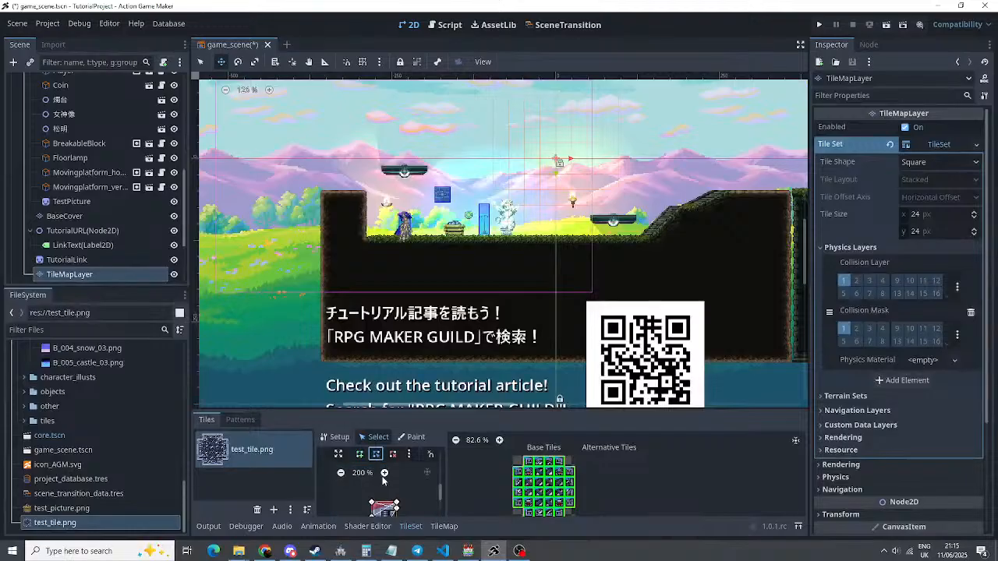
{"action": "scroll", "coordinate": [380, 476], "scroll_direction": "down", "scroll_amount": 1}
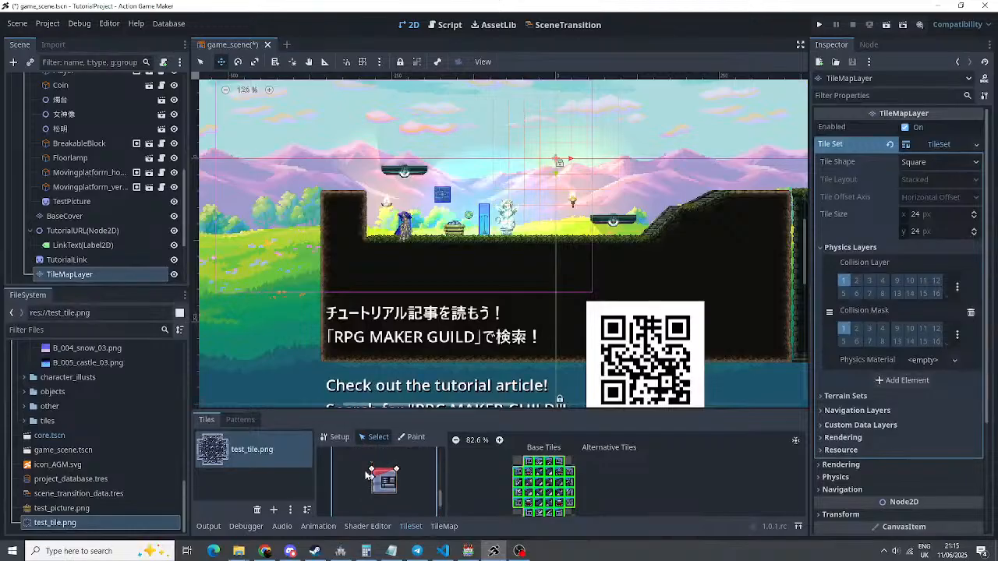
{"action": "scroll", "coordinate": [372, 477], "scroll_direction": "up", "scroll_amount": 1}
{"action": "scroll", "coordinate": [380, 479], "scroll_direction": "down", "scroll_amount": 3}
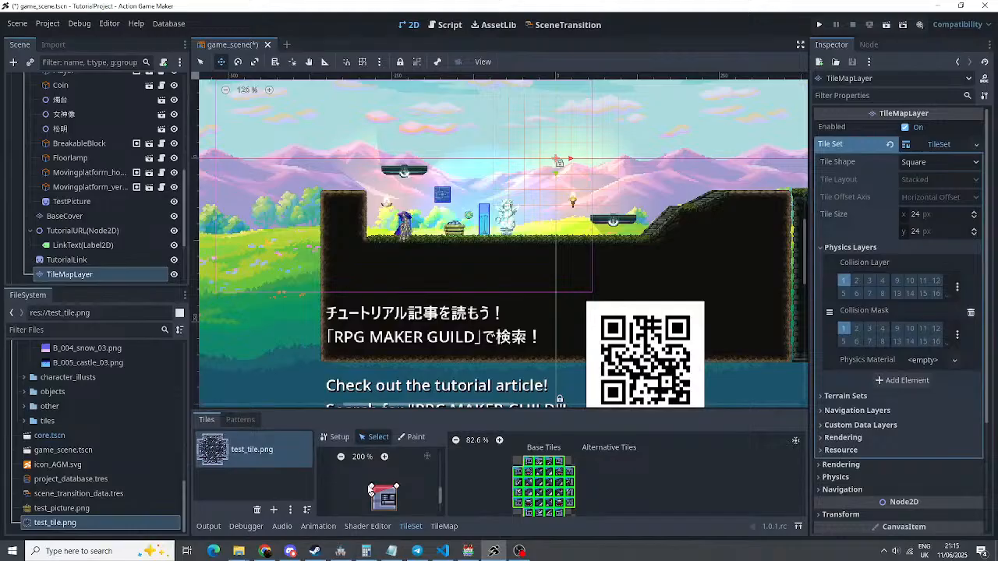
{"action": "scroll", "coordinate": [383, 484], "scroll_direction": "up", "scroll_amount": 3}
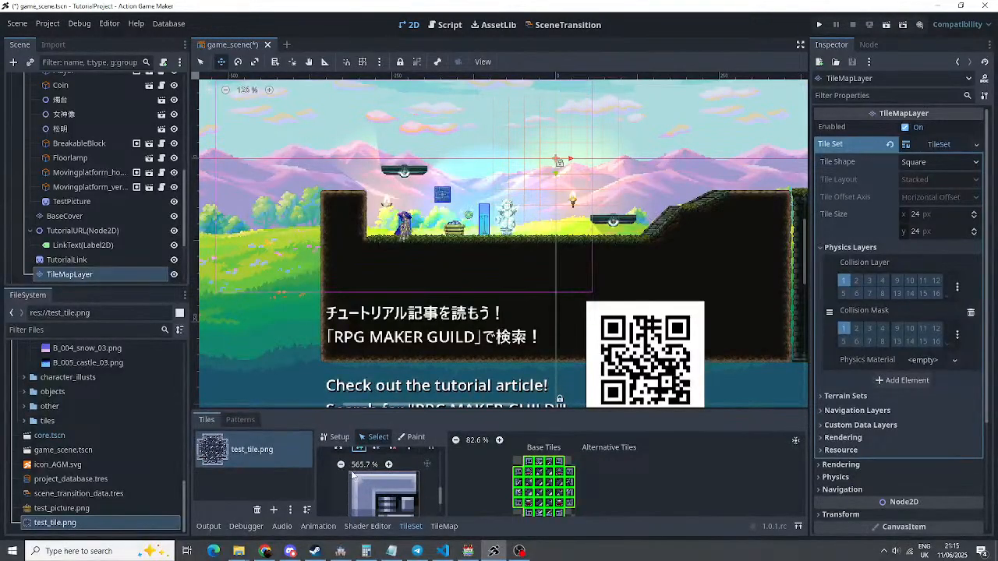
Draw a new closed four-point collision polygon inside the tile on Physics Layer 0
{"action": "left_click", "coordinate": [363, 465]}
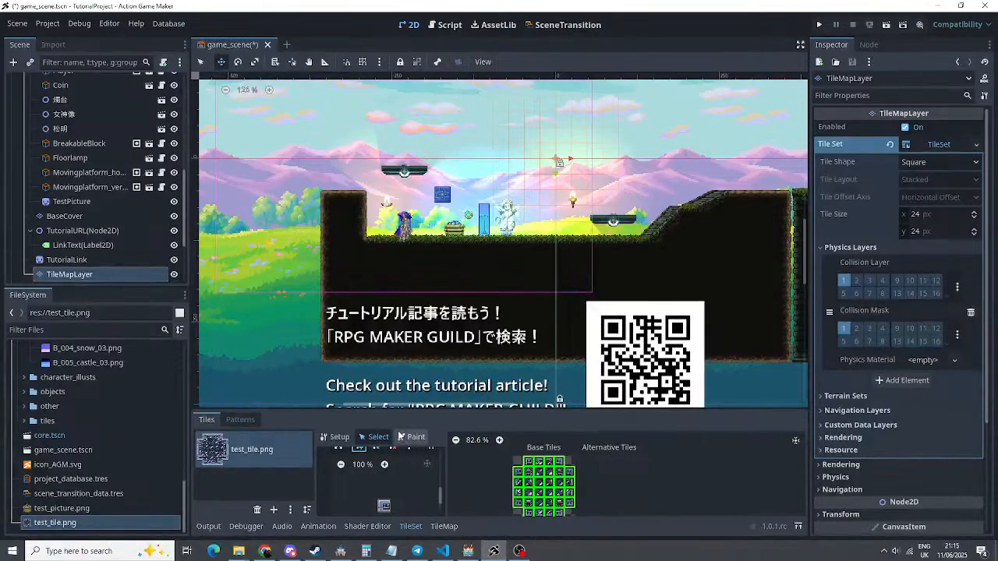
{"action": "left_click", "coordinate": [340, 464]}
{"action": "scroll", "coordinate": [385, 503], "scroll_direction": "up", "scroll_amount": 1}
{"action": "scroll", "coordinate": [388, 496], "scroll_direction": "down", "scroll_amount": 3}
{"action": "scroll", "coordinate": [389, 458], "scroll_direction": "up", "scroll_amount": 4}
{"action": "left_click", "coordinate": [385, 464]}
{"action": "left_click", "coordinate": [384, 464]}
{"action": "scroll", "coordinate": [384, 486], "scroll_direction": "down", "scroll_amount": 1}
{"action": "scroll", "coordinate": [383, 490], "scroll_direction": "down", "scroll_amount": 2}
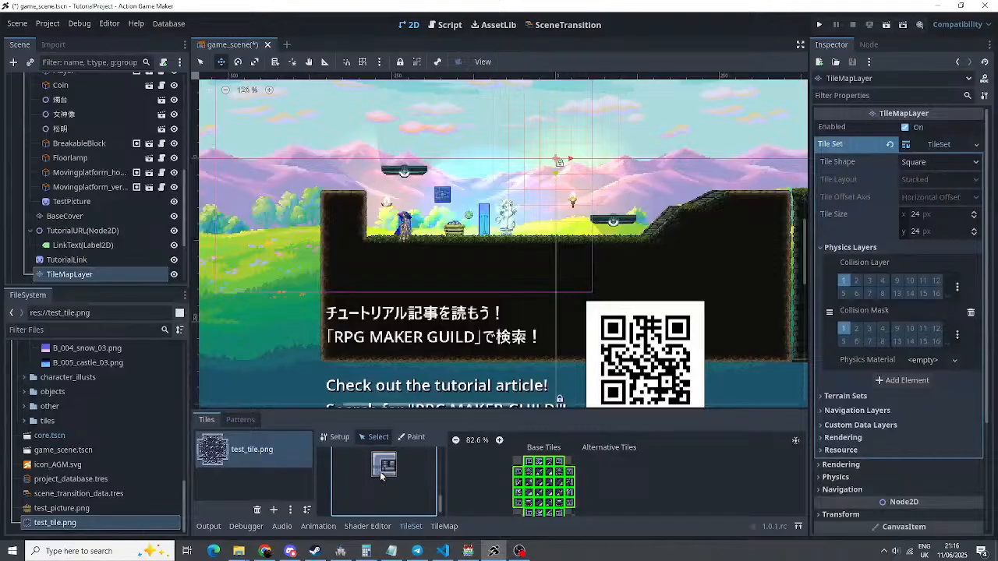
{"action": "left_click", "coordinate": [391, 470]}
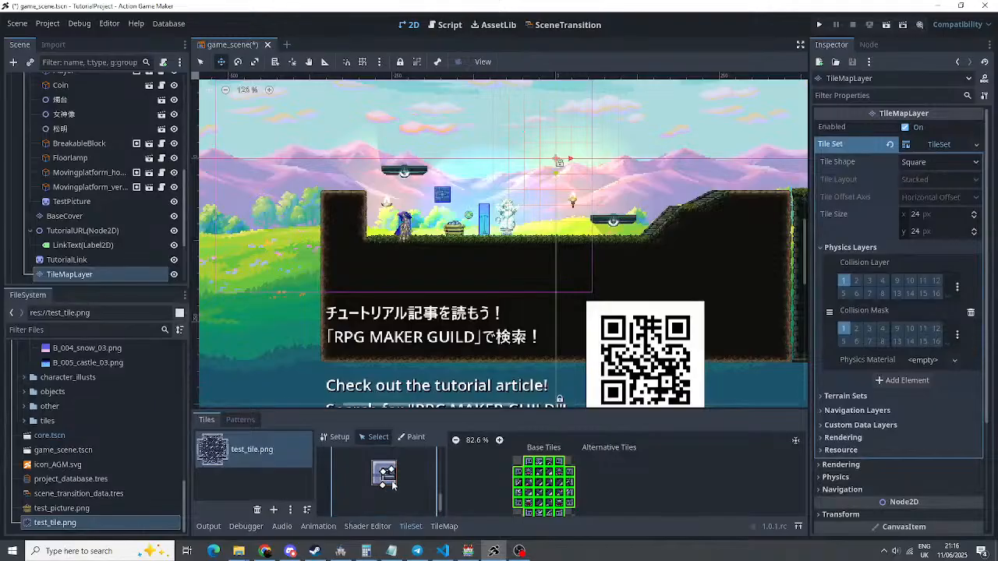
{"action": "left_click", "coordinate": [390, 480]}
{"action": "scroll", "coordinate": [382, 489], "scroll_direction": "up", "scroll_amount": 3, "text": "ctrl"}
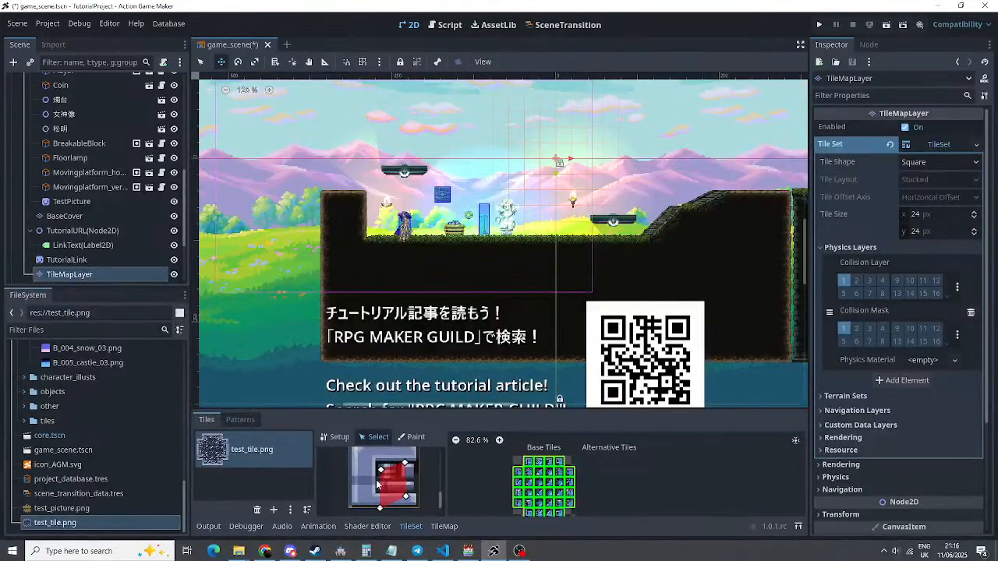
{"action": "scroll", "coordinate": [378, 485], "scroll_direction": "up", "scroll_amount": 2, "text": "ctrl"}
{"action": "scroll", "coordinate": [376, 480], "scroll_direction": "down", "scroll_amount": 1}
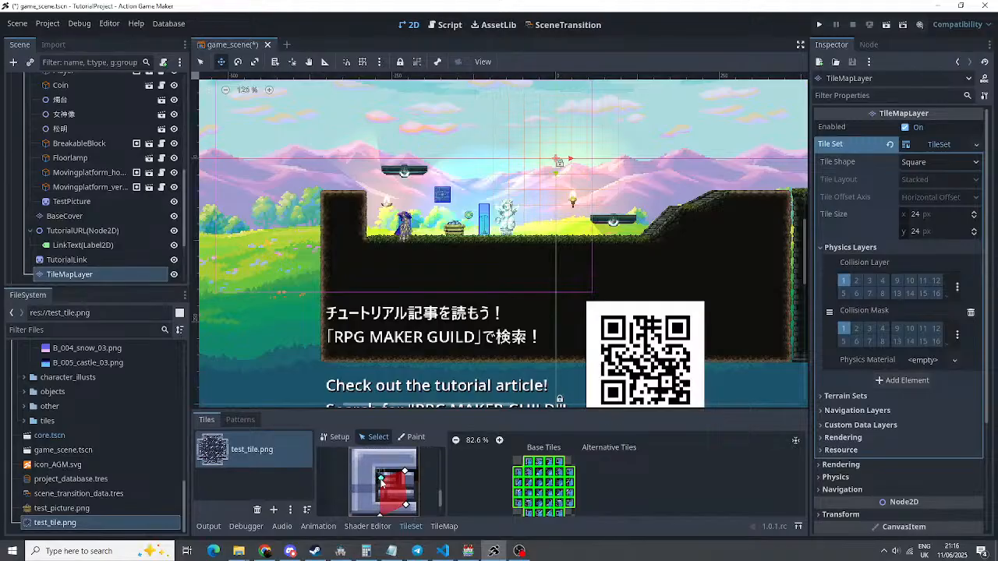
Move the four collision polygon points to the tile's corners so the polygon covers the whole tile
{"action": "left_click_drag", "start_coordinate": [380, 477], "coordinate": [348, 457]}
{"action": "left_click_drag", "start_coordinate": [379, 500], "coordinate": [348, 500]}
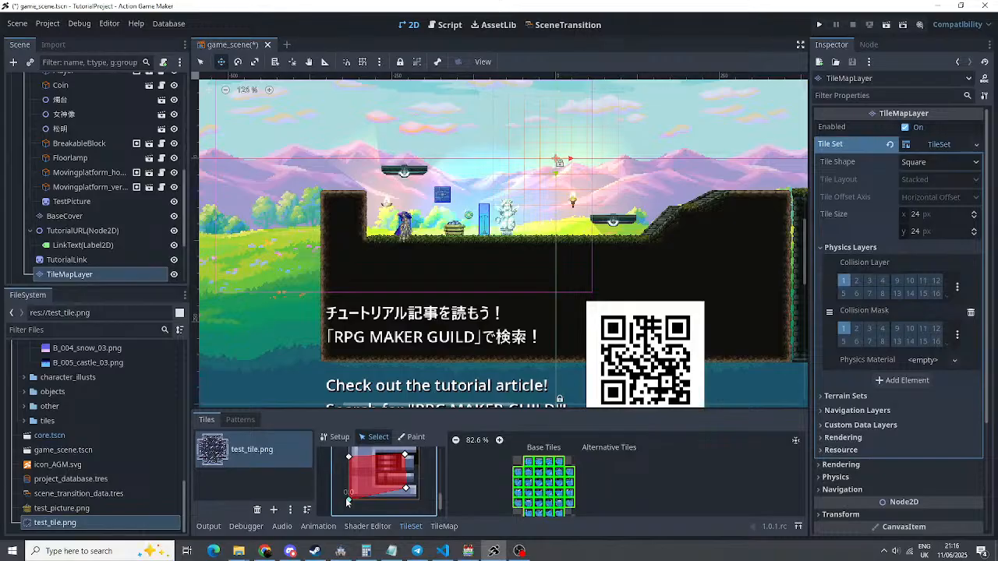
{"action": "left_click_drag", "start_coordinate": [405, 489], "coordinate": [419, 499]}
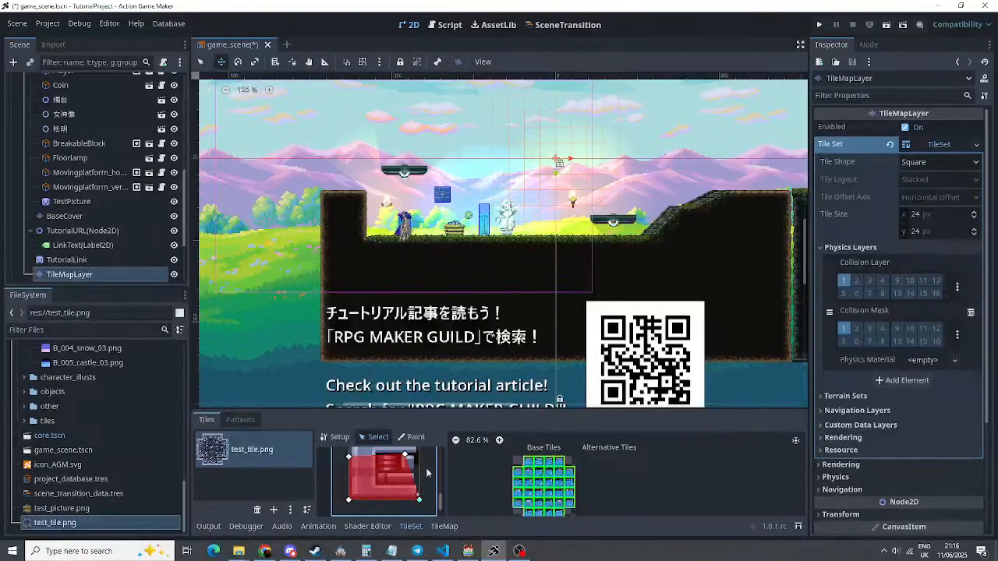
{"action": "left_click_drag", "start_coordinate": [416, 414], "coordinate": [417, 296]}
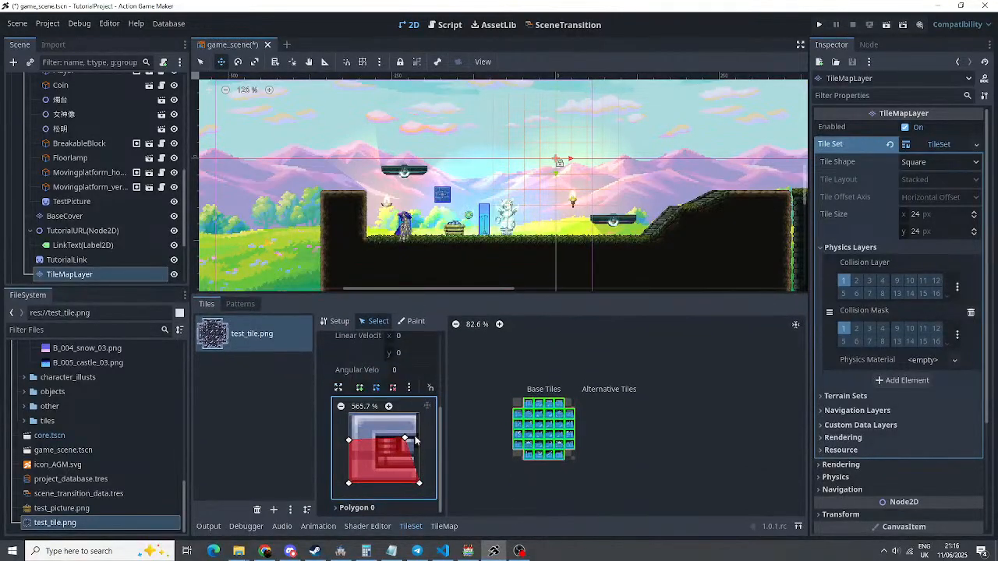
{"action": "left_click_drag", "start_coordinate": [404, 439], "coordinate": [419, 413]}
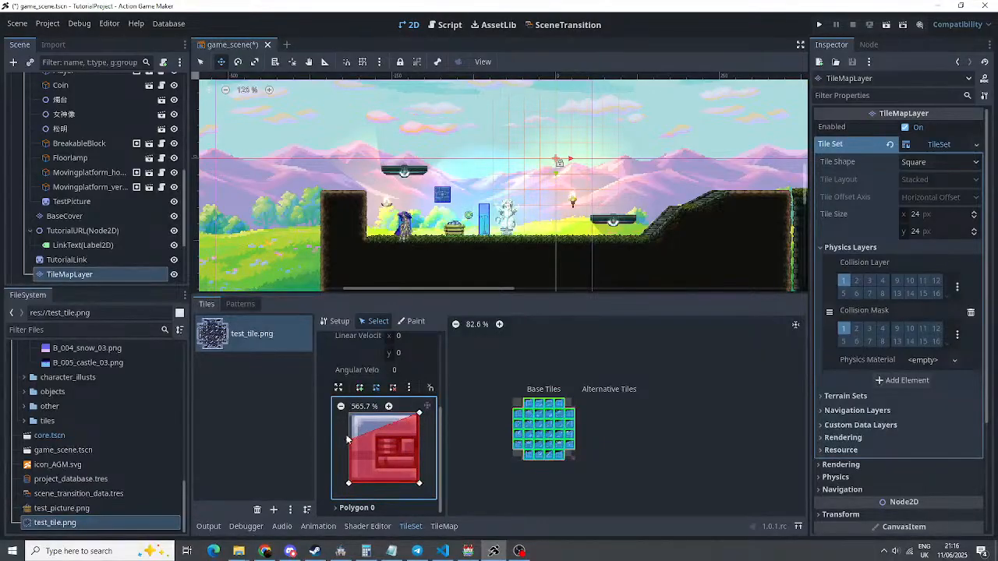
{"action": "left_click_drag", "start_coordinate": [349, 442], "coordinate": [348, 414]}
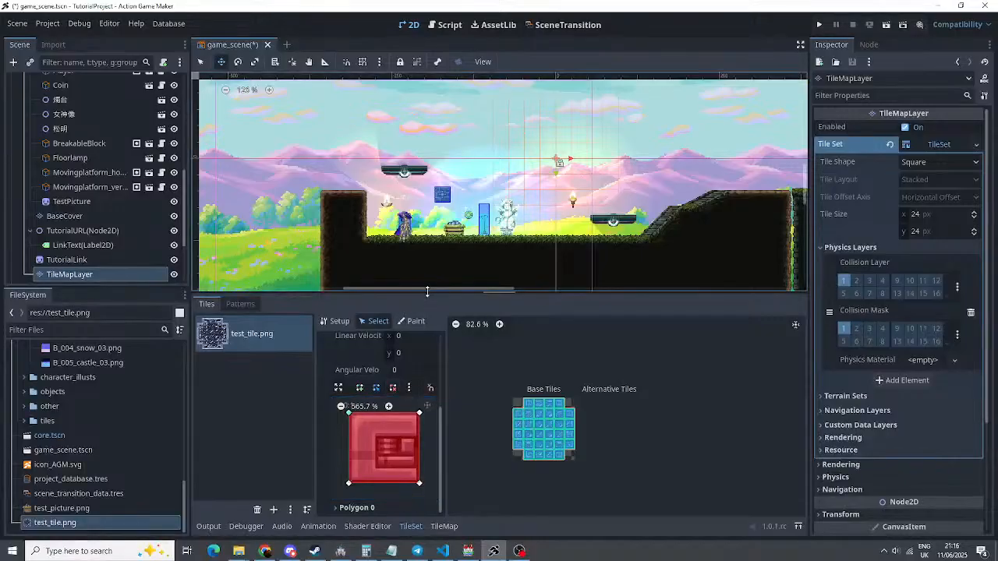
{"action": "left_click_drag", "start_coordinate": [427, 291], "coordinate": [390, 370]}
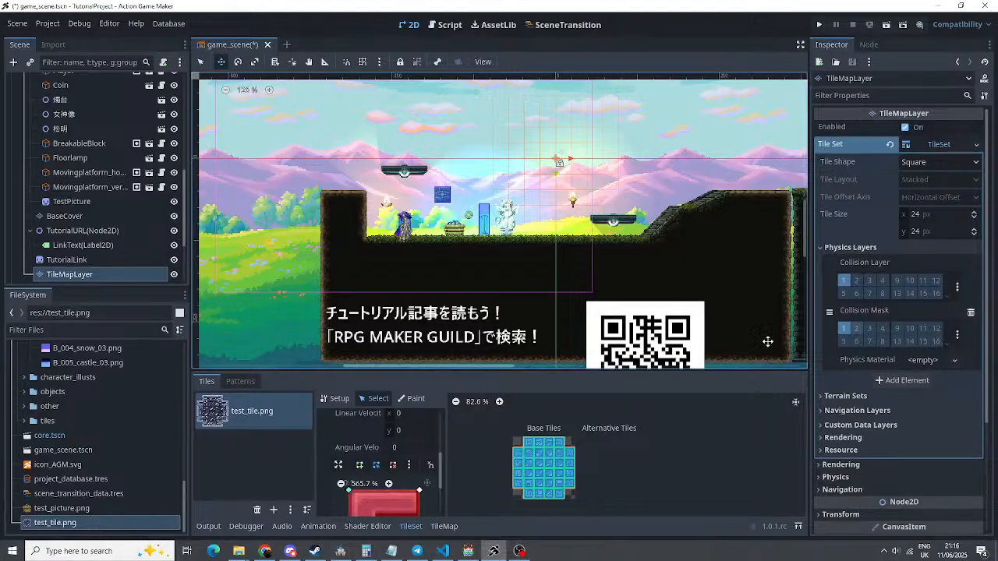
Place the two adjacent top-edge tiles from test_tile.png on the grass just beside the statue in the TileMapLayer
{"action": "left_click", "coordinate": [443, 527]}
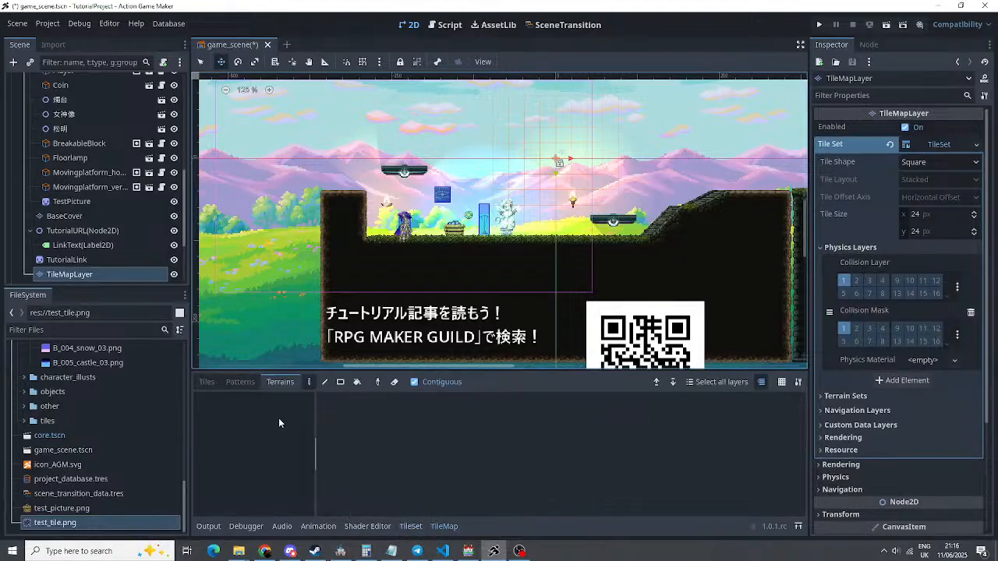
{"action": "left_click", "coordinate": [207, 382]}
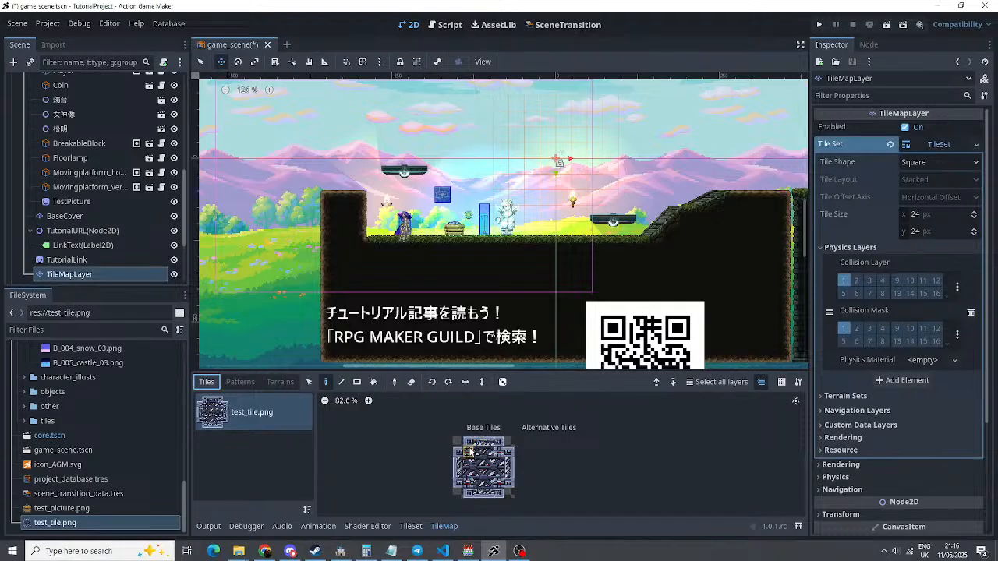
{"action": "left_click_drag", "start_coordinate": [479, 443], "coordinate": [489, 443]}
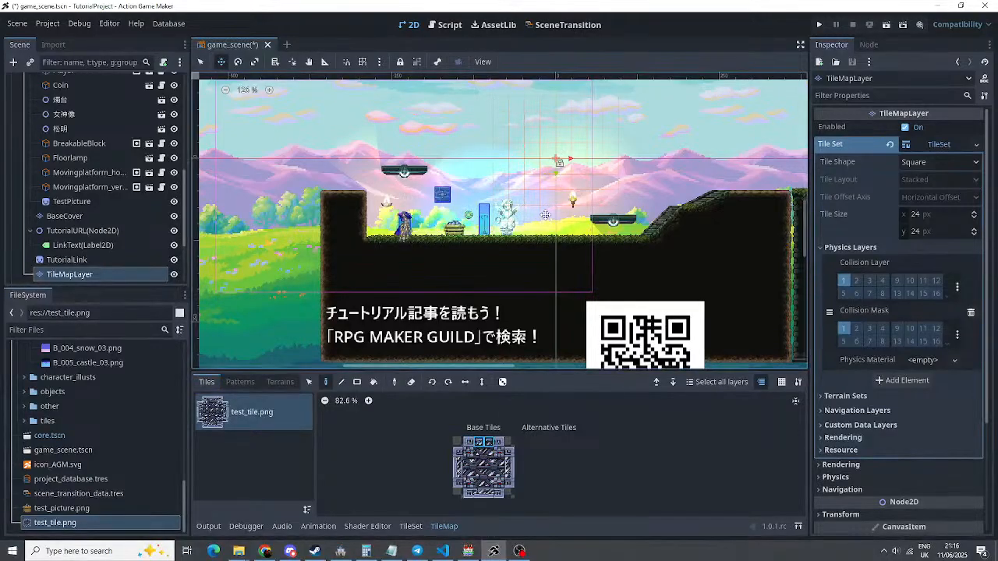
{"action": "scroll", "coordinate": [539, 215], "scroll_direction": "up", "scroll_amount": 2}
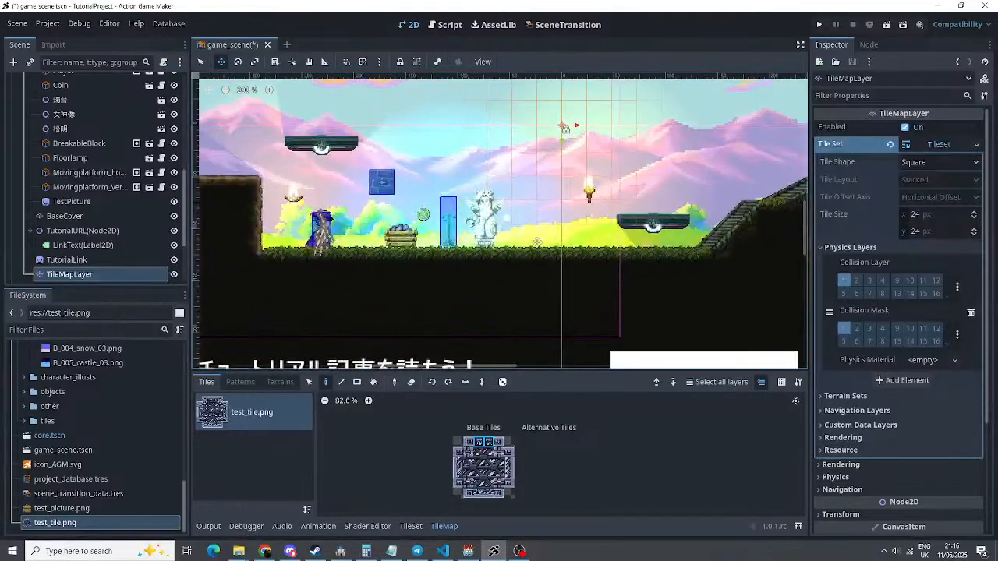
{"action": "scroll", "coordinate": [537, 178], "scroll_direction": "down", "scroll_amount": 7}
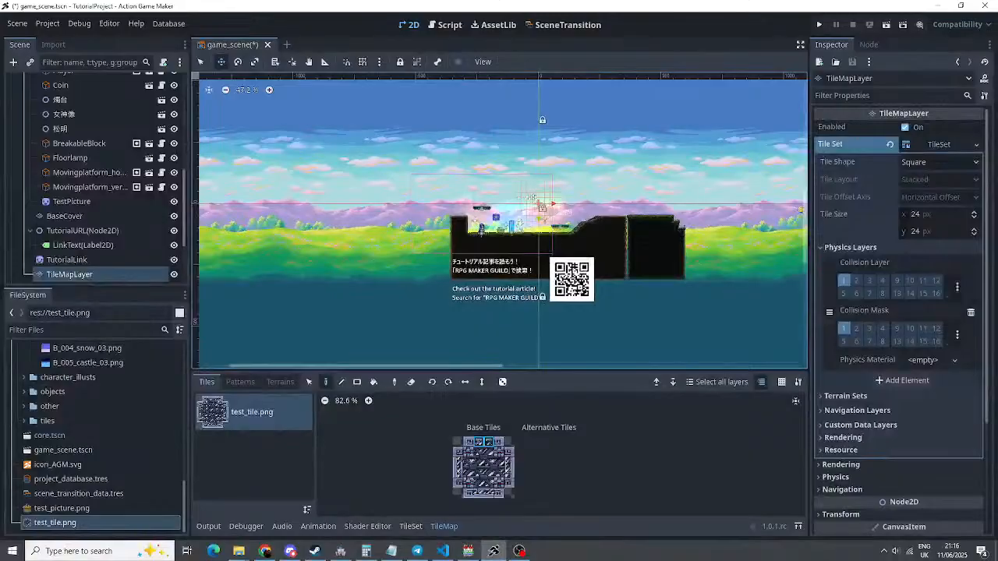
{"action": "scroll", "coordinate": [520, 197], "scroll_direction": "up", "scroll_amount": 4}
{"action": "left_click", "coordinate": [309, 382]}
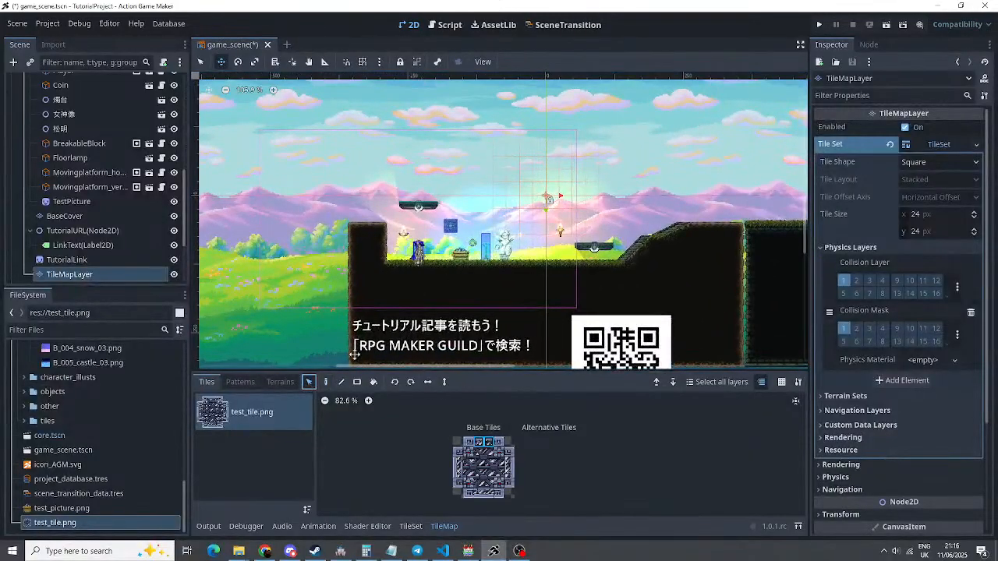
{"action": "scroll", "coordinate": [528, 240], "scroll_direction": "up", "scroll_amount": 3}
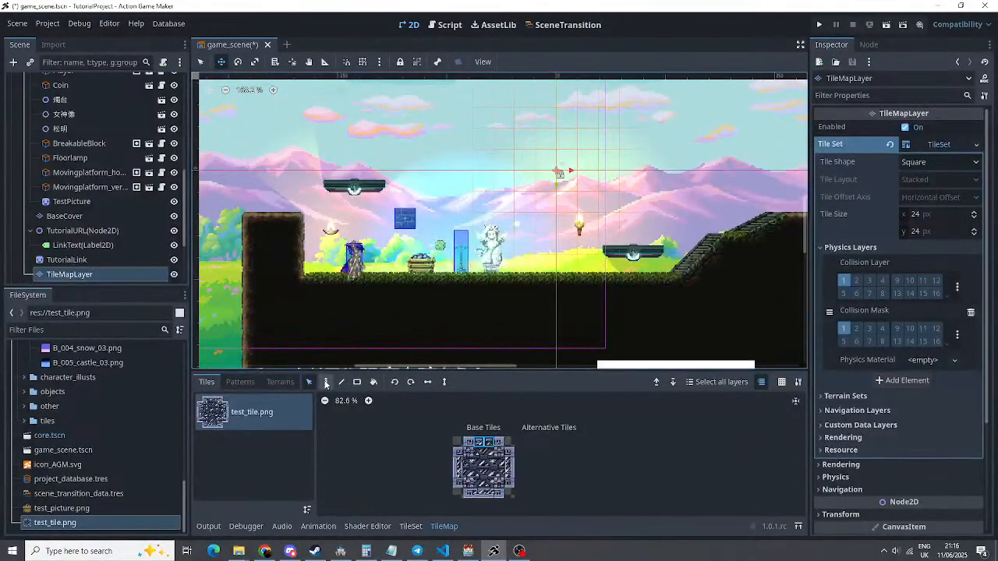
{"action": "left_click", "coordinate": [325, 382]}
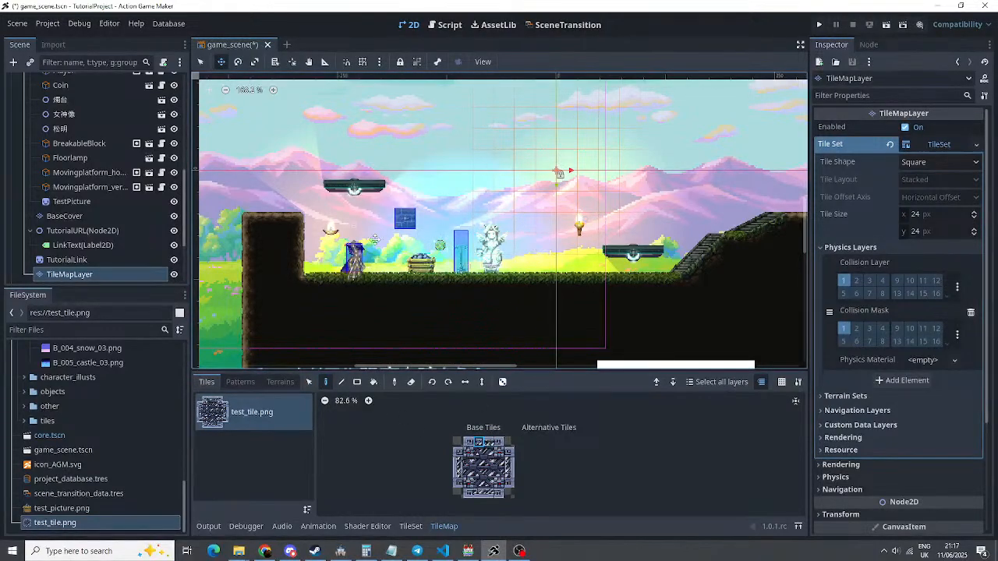
{"action": "left_click", "coordinate": [202, 63]}
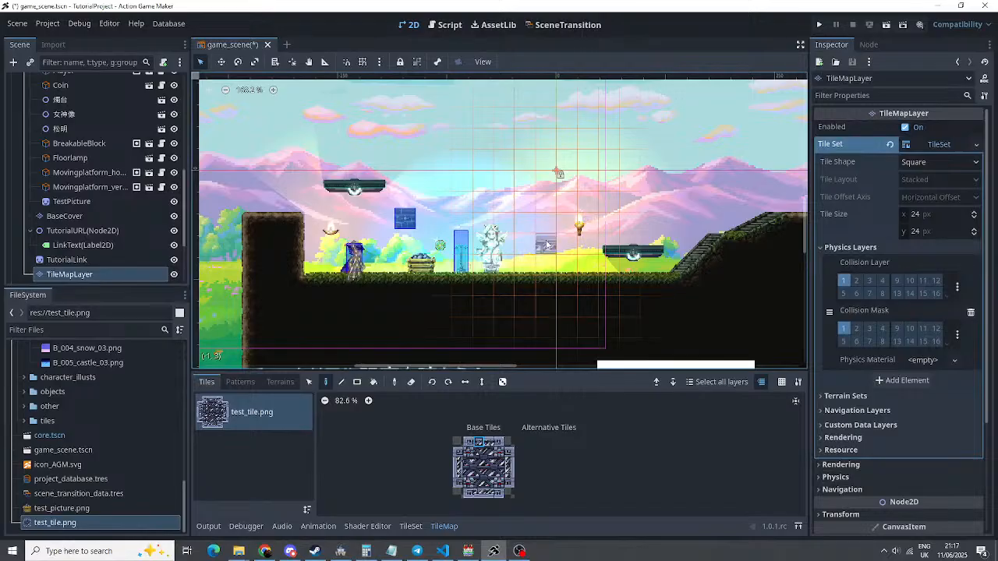
{"action": "left_click_drag", "start_coordinate": [482, 445], "coordinate": [491, 445]}
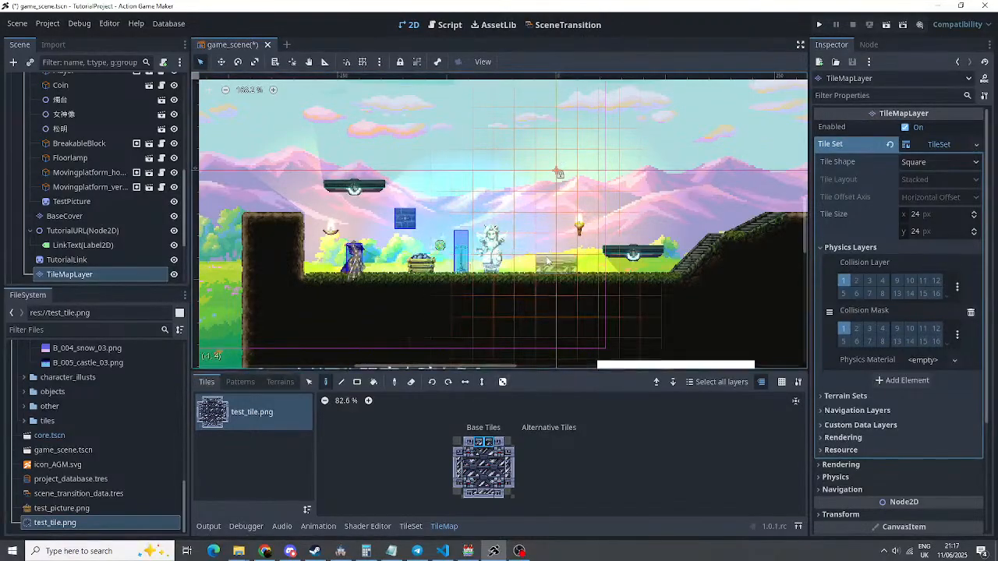
{"action": "left_click", "coordinate": [538, 265]}
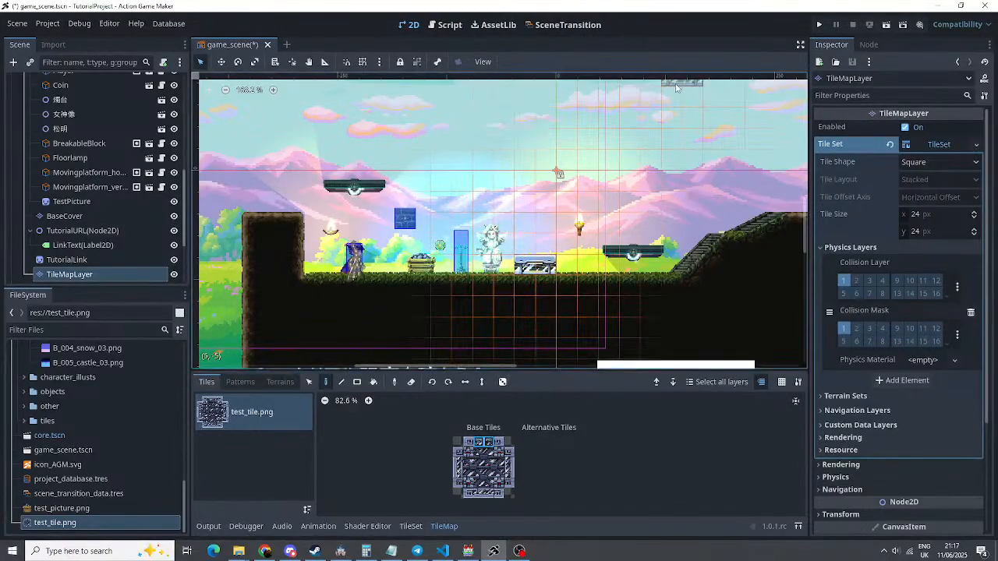
Run the project to test the player against the placed tiles, and stop it
{"action": "left_click", "coordinate": [819, 24]}
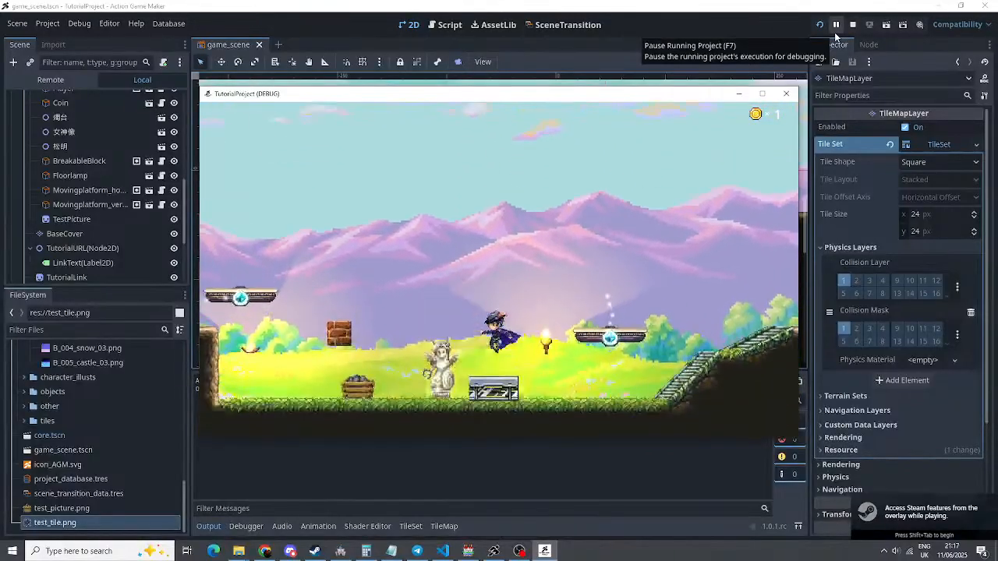
{"action": "left_click", "coordinate": [852, 26]}
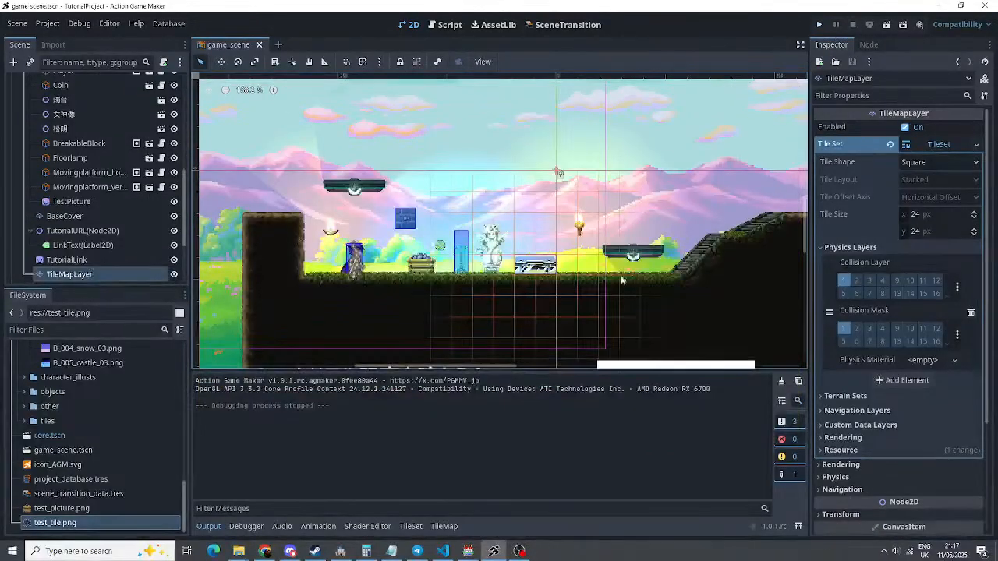
Add test_autotile.png to the TileSet as an autotile, with 24 px tiles created automatically and collision setup done automatically
{"action": "left_click", "coordinate": [410, 526]}
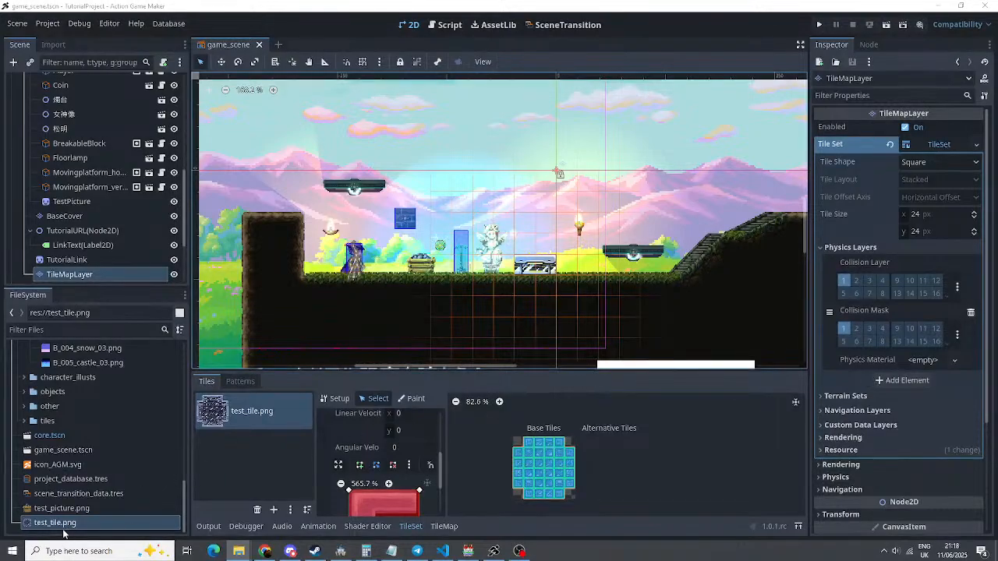
{"action": "left_click", "coordinate": [94, 496]}
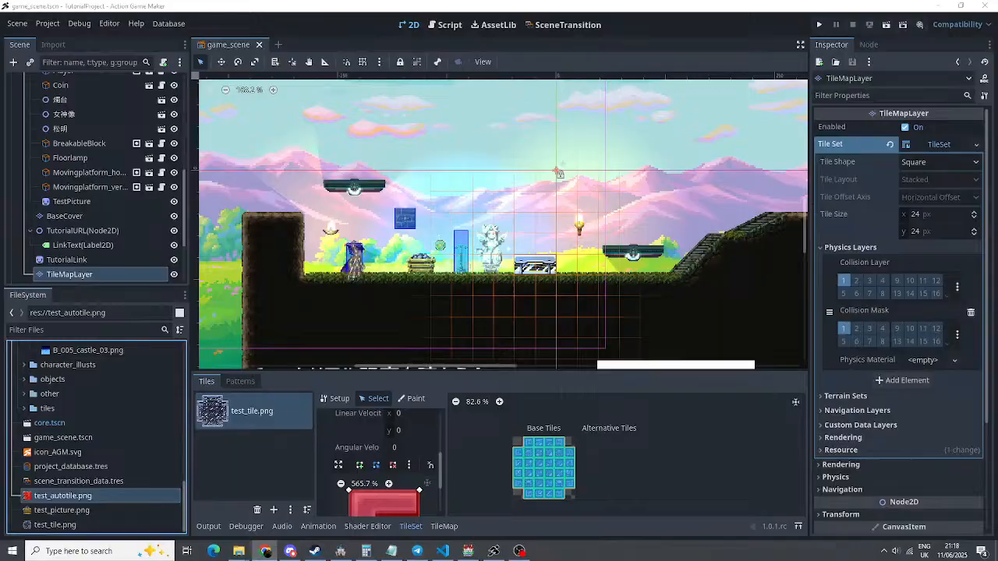
{"action": "left_click", "coordinate": [70, 275]}
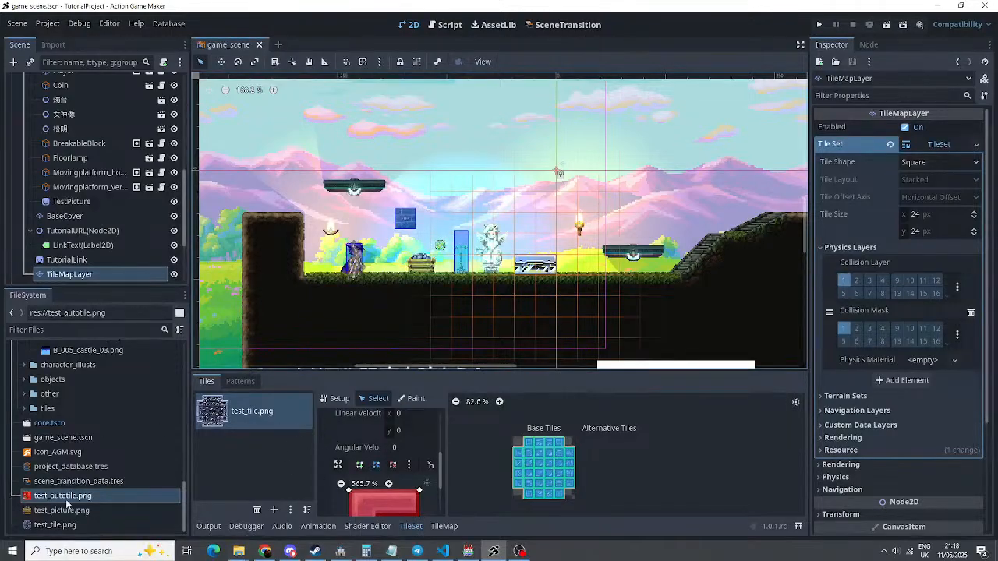
{"action": "left_click_drag", "start_coordinate": [66, 498], "coordinate": [235, 458]}
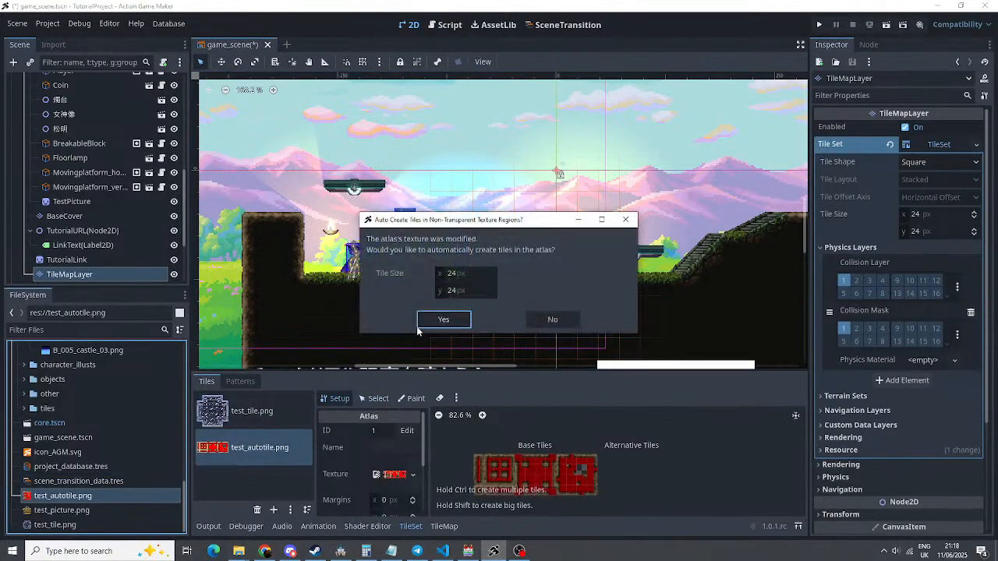
{"action": "left_click", "coordinate": [445, 320]}
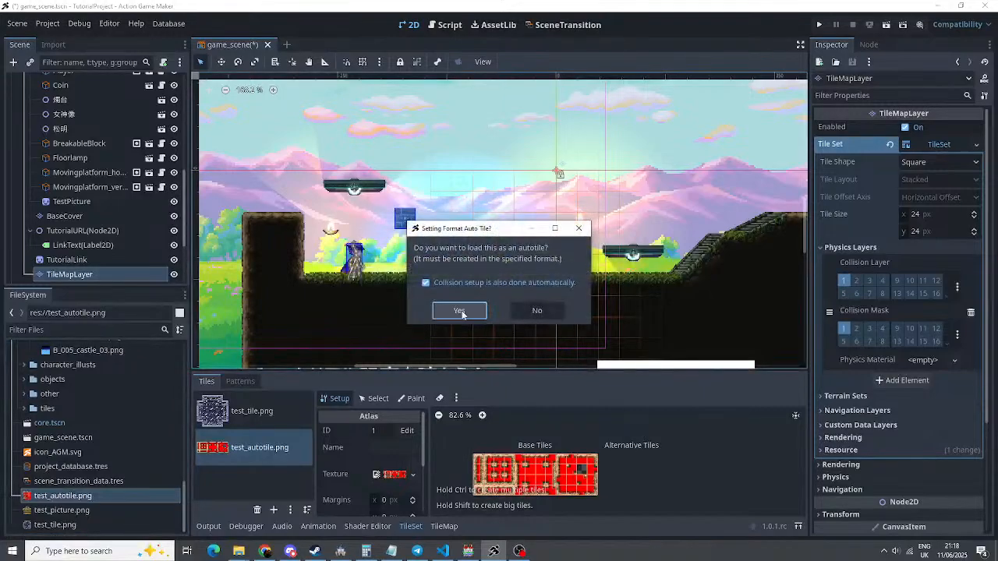
{"action": "left_click", "coordinate": [460, 314]}
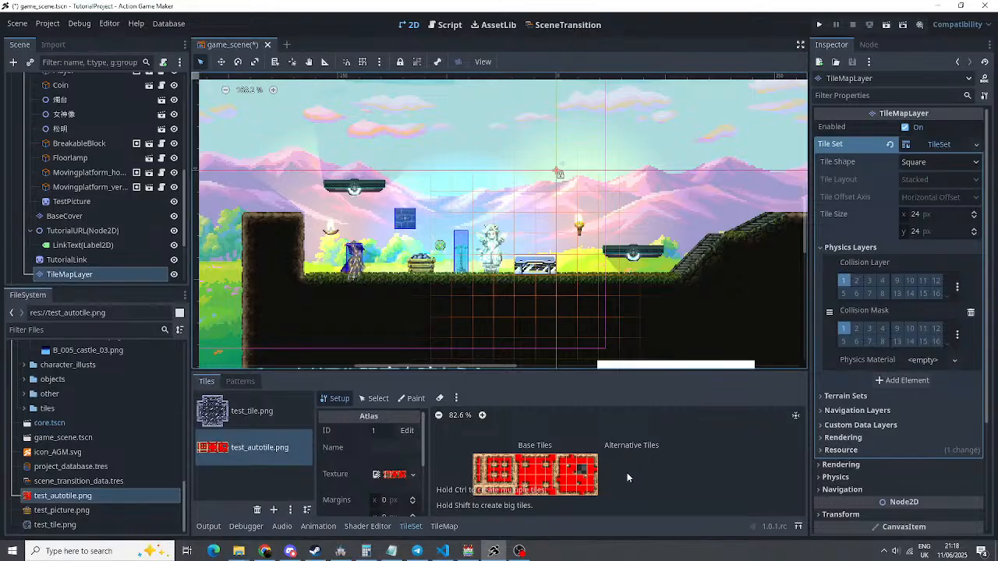
Paint two irregular platforms in the sky of the TileMapLayer with the auto_tile_00 terrain
{"action": "left_click", "coordinate": [438, 526]}
{"action": "left_click", "coordinate": [283, 385]}
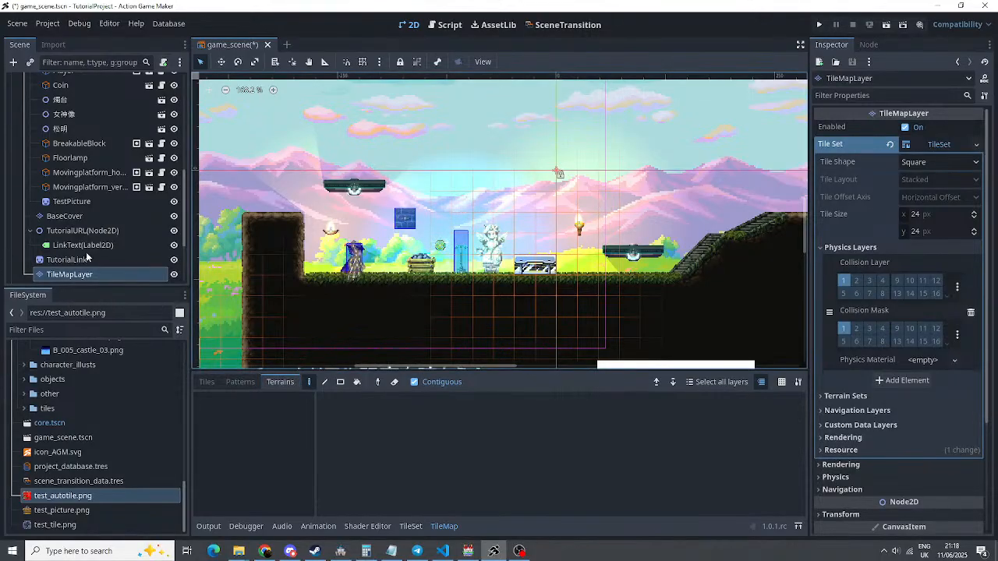
{"action": "left_click", "coordinate": [66, 259]}
{"action": "left_click", "coordinate": [78, 278]}
{"action": "left_click", "coordinate": [267, 418]}
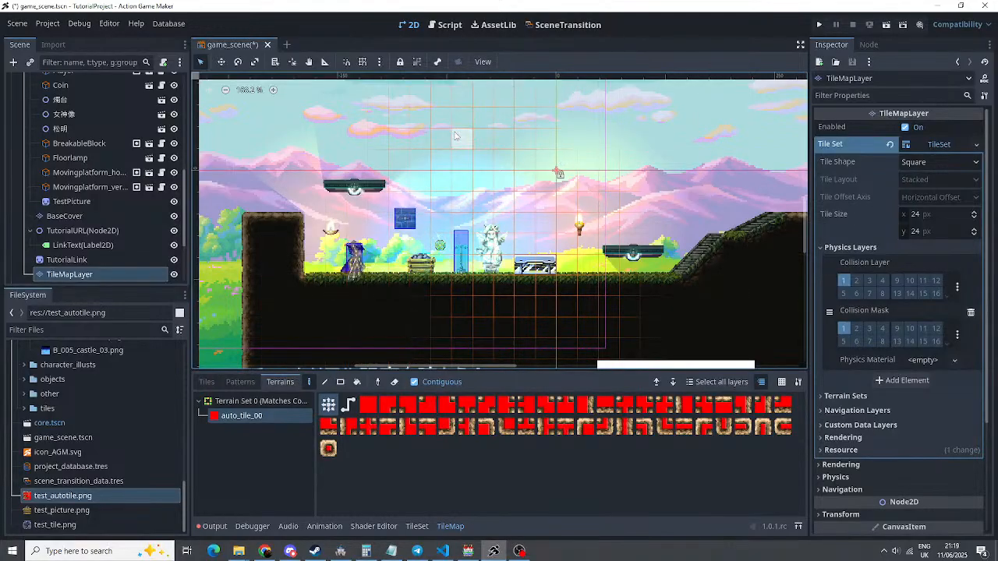
{"action": "mouse_move", "coordinate": [462, 139]}
{"action": "left_mouse_down"}
{"action": "mouse_move", "coordinate": [530, 138]}
{"action": "mouse_move", "coordinate": [573, 159]}
{"action": "mouse_move", "coordinate": [460, 162]}
{"action": "mouse_move", "coordinate": [503, 179]}
{"action": "mouse_move", "coordinate": [517, 161]}
{"action": "mouse_move", "coordinate": [554, 175]}
{"action": "mouse_move", "coordinate": [551, 206]}
{"action": "mouse_move", "coordinate": [591, 201]}
{"action": "mouse_move", "coordinate": [620, 179]}
{"action": "mouse_move", "coordinate": [608, 162]}
{"action": "mouse_move", "coordinate": [584, 178]}
{"action": "mouse_move", "coordinate": [608, 170]}
{"action": "mouse_move", "coordinate": [628, 117]}
{"action": "mouse_move", "coordinate": [624, 149]}
{"action": "mouse_move", "coordinate": [686, 139]}
{"action": "mouse_move", "coordinate": [693, 117]}
{"action": "mouse_move", "coordinate": [700, 184]}
{"action": "mouse_move", "coordinate": [745, 184]}
{"action": "mouse_move", "coordinate": [758, 133]}
{"action": "mouse_move", "coordinate": [708, 116]}
{"action": "mouse_move", "coordinate": [701, 133]}
{"action": "left_mouse_up"}
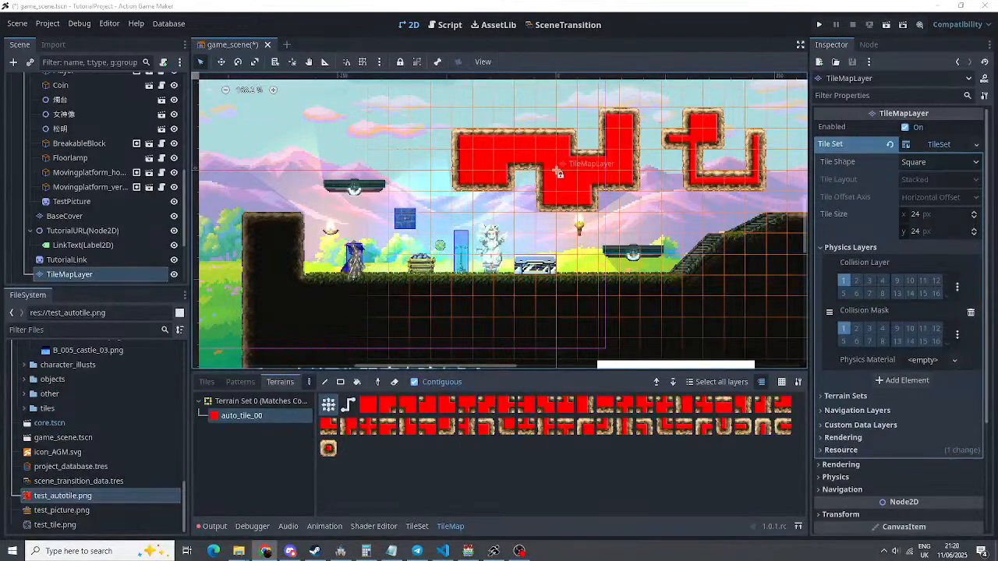
Switch to OBS Studio to check the stream and Twitch chat, and return to Action Game Maker
{"action": "left_click", "coordinate": [519, 551]}
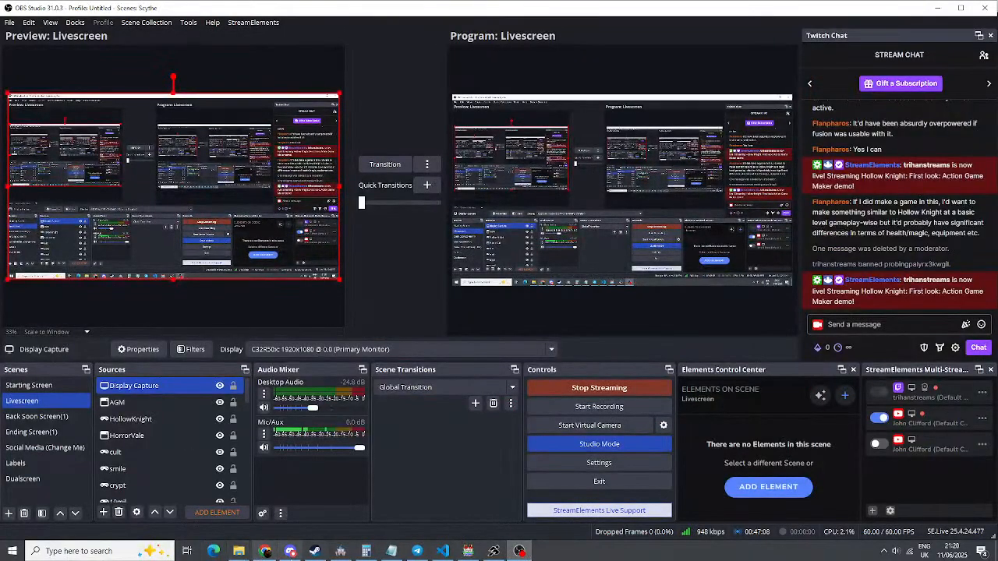
{"action": "left_click", "coordinate": [494, 552]}
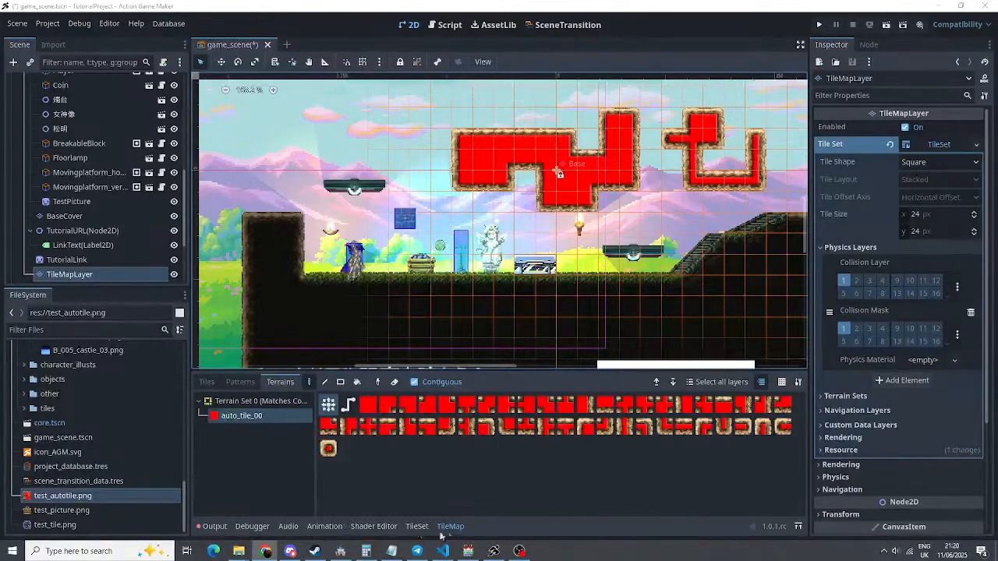
Import P_01_stickman_skin.png from File Explorer into the project's root folder and select it
{"action": "mouse_move", "coordinate": [239, 552]}
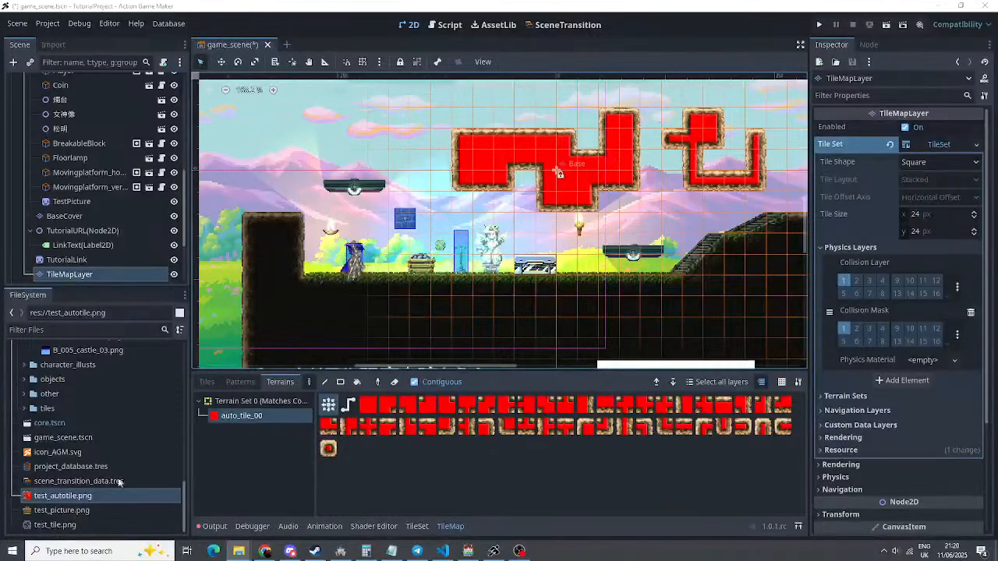
{"action": "left_click_drag", "start_coordinate": [118, 483], "coordinate": [102, 450]}
{"action": "scroll", "coordinate": [102, 450], "scroll_direction": "down", "scroll_amount": 1}
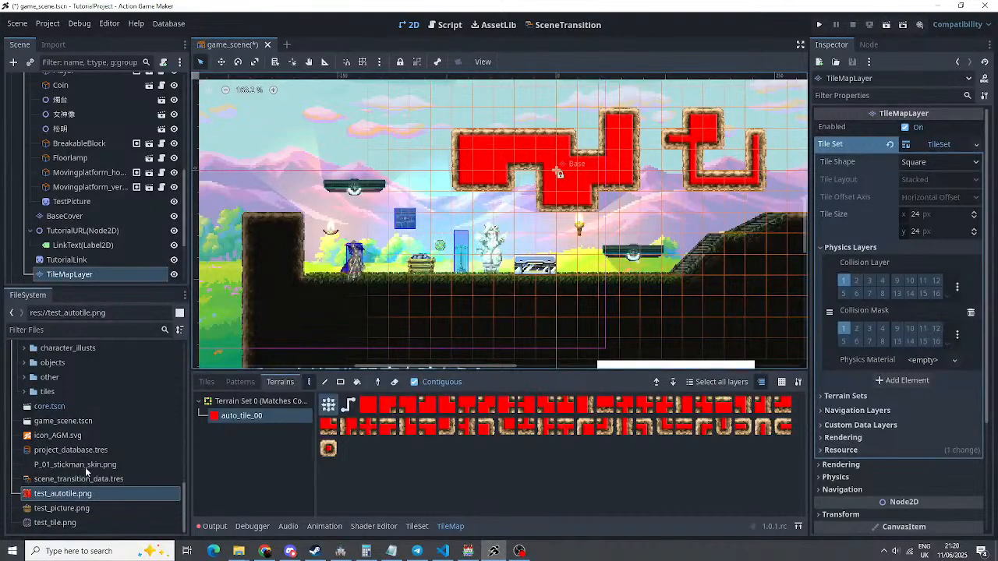
{"action": "left_click", "coordinate": [88, 465]}
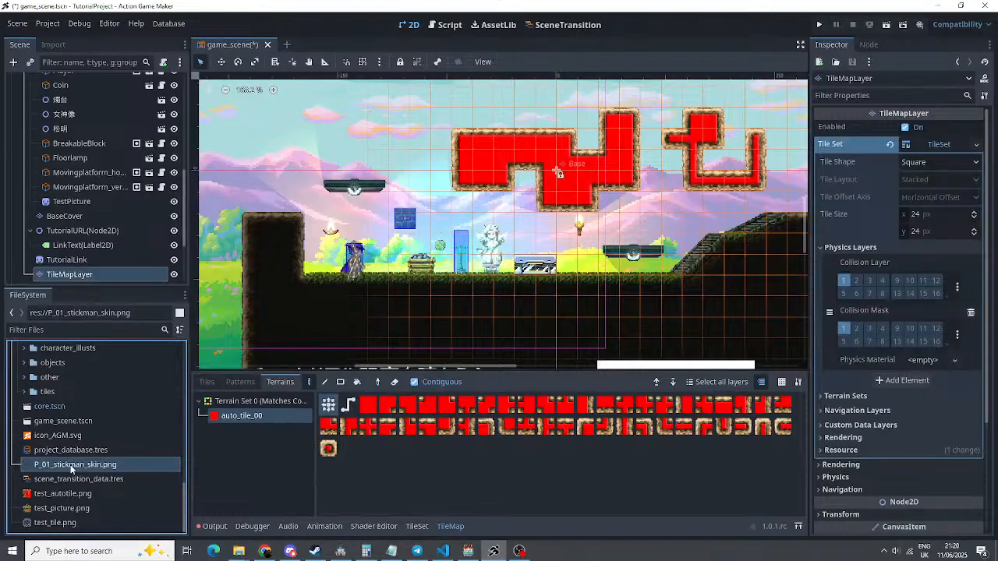
{"action": "left_click_drag", "start_coordinate": [71, 474], "coordinate": [45, 492]}
{"action": "left_click", "coordinate": [45, 454]}
{"action": "left_click", "coordinate": [61, 464]}
{"action": "left_click", "coordinate": [66, 450]}
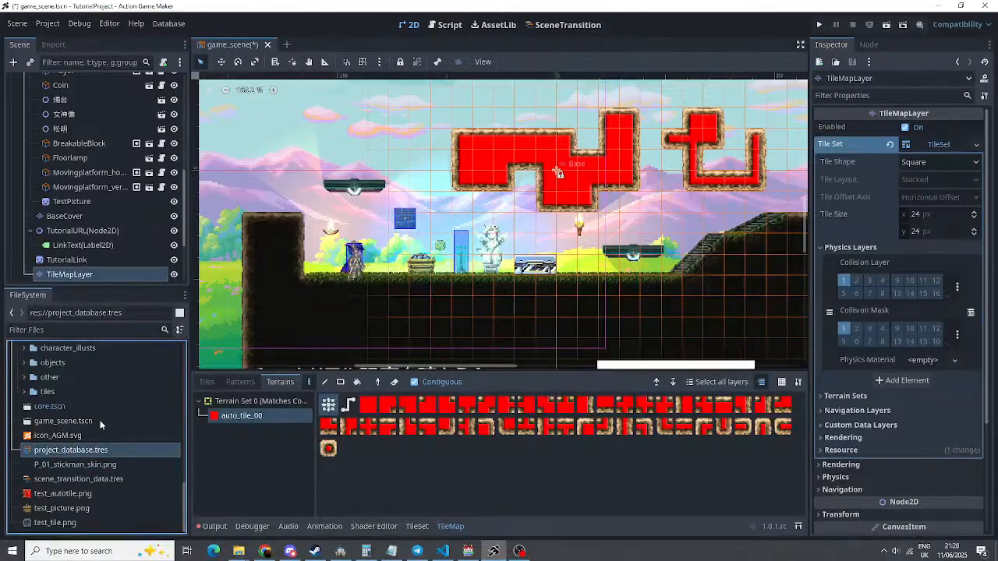
{"action": "left_click", "coordinate": [61, 465]}
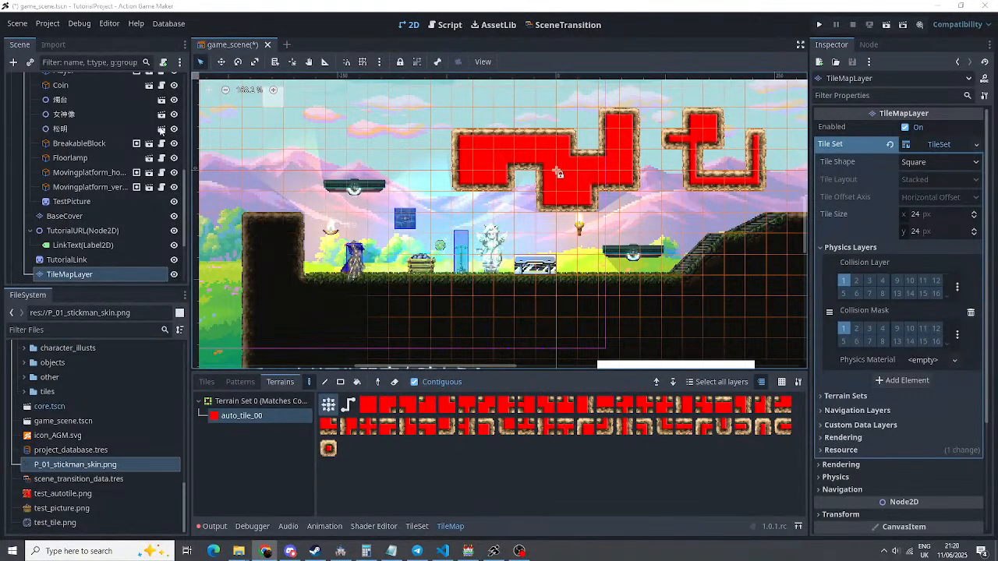
Open the Player object from the game scene for editing and expand its Polygon node
{"action": "scroll", "coordinate": [77, 173], "scroll_direction": "up", "scroll_amount": 10}
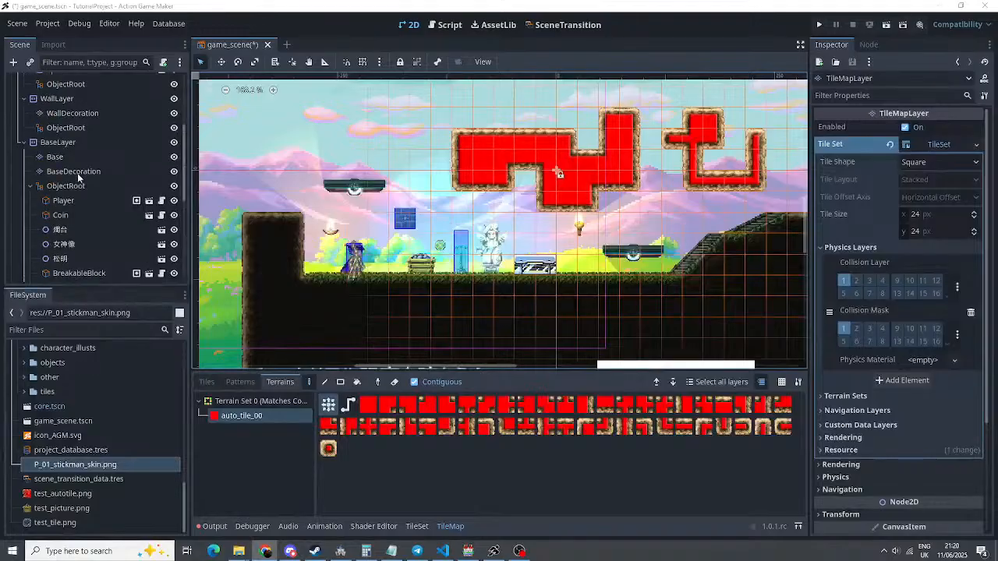
{"action": "scroll", "coordinate": [114, 116], "scroll_direction": "down", "scroll_amount": 8}
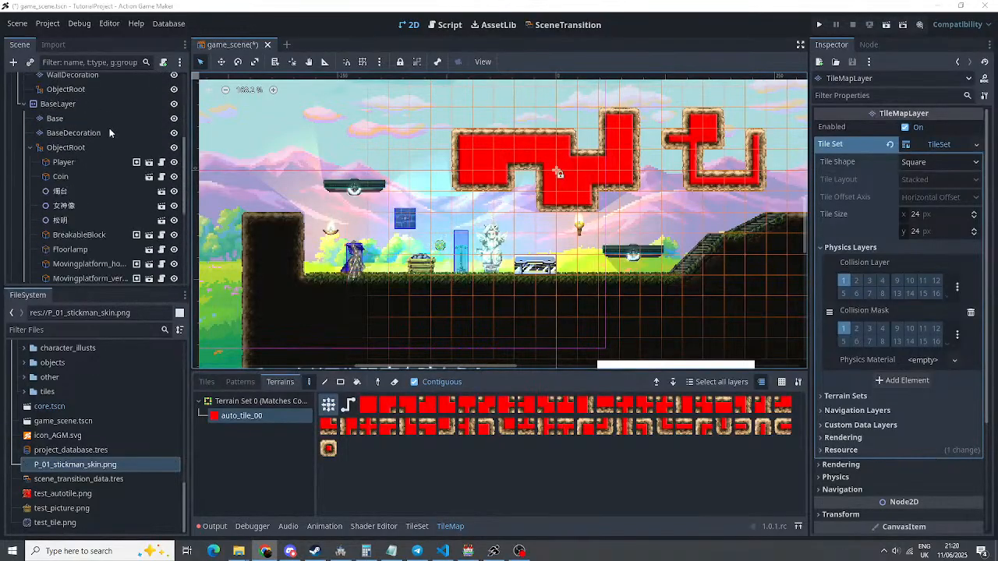
{"action": "left_click", "coordinate": [136, 135]}
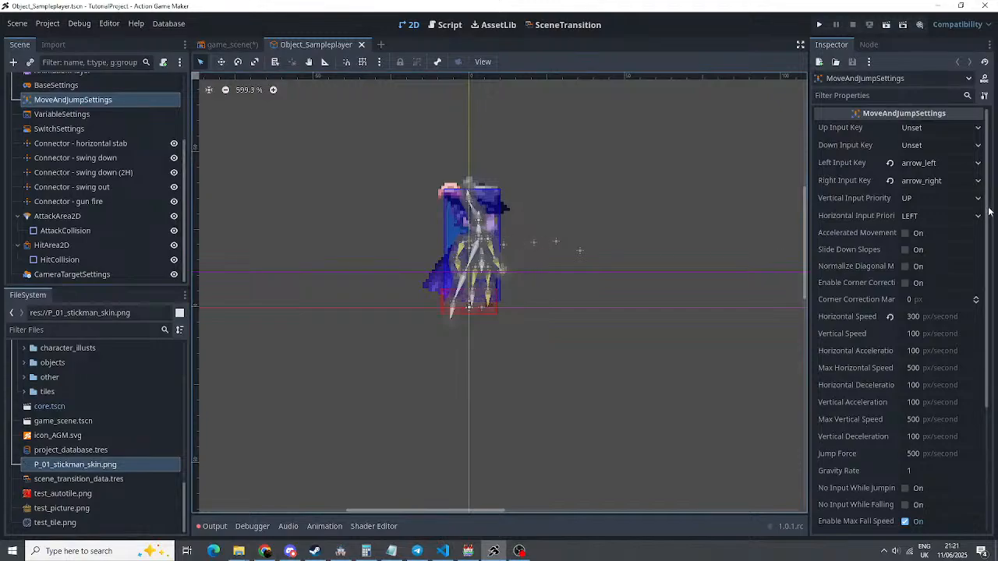
{"action": "scroll", "coordinate": [84, 145], "scroll_direction": "up", "scroll_amount": 5}
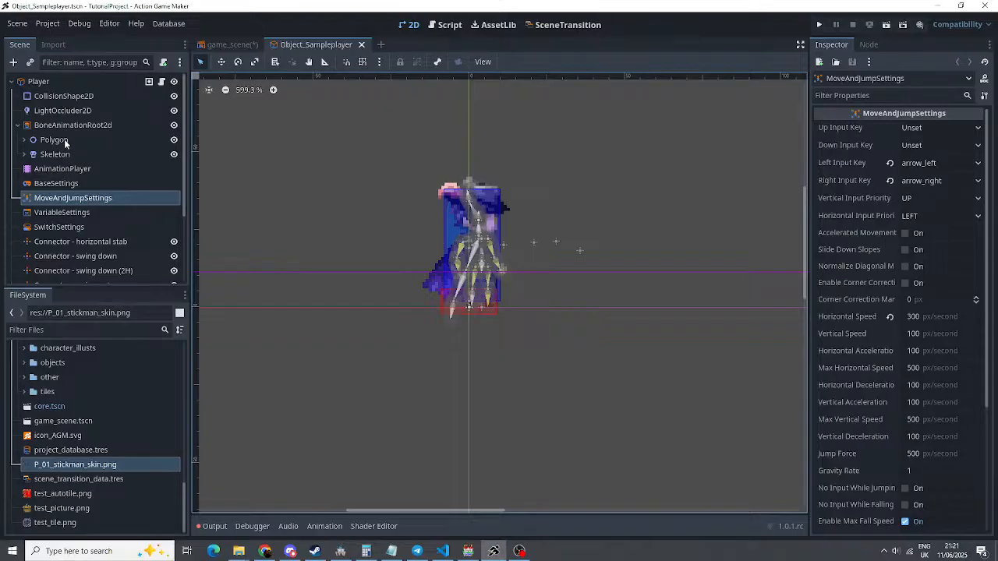
{"action": "left_click", "coordinate": [66, 140]}
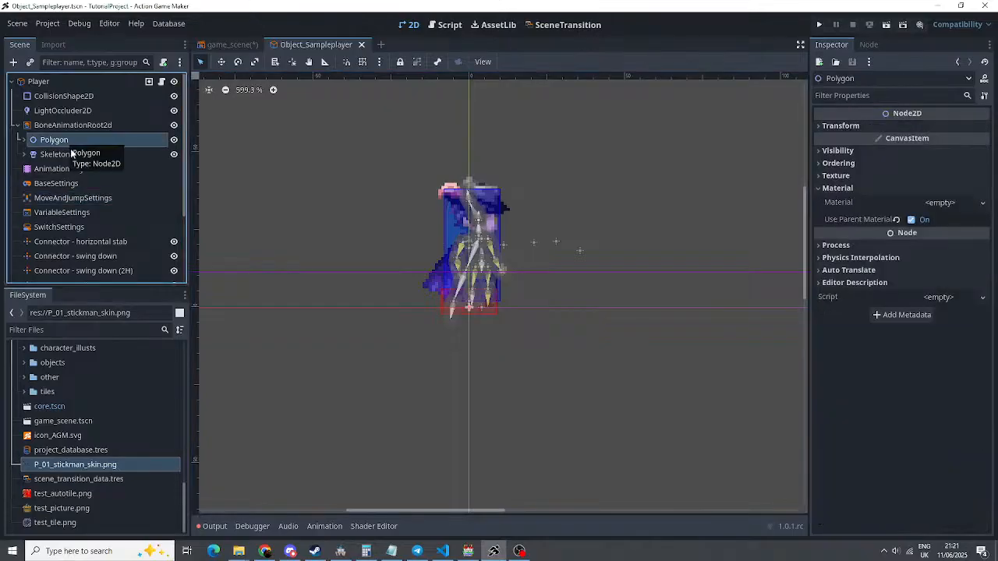
{"action": "left_click", "coordinate": [25, 141]}
Assign P_01_stickman_skin.png as the texture of all the Polygon2D body parts from Mantle_down to Hand_R
{"action": "left_click", "coordinate": [62, 156]}
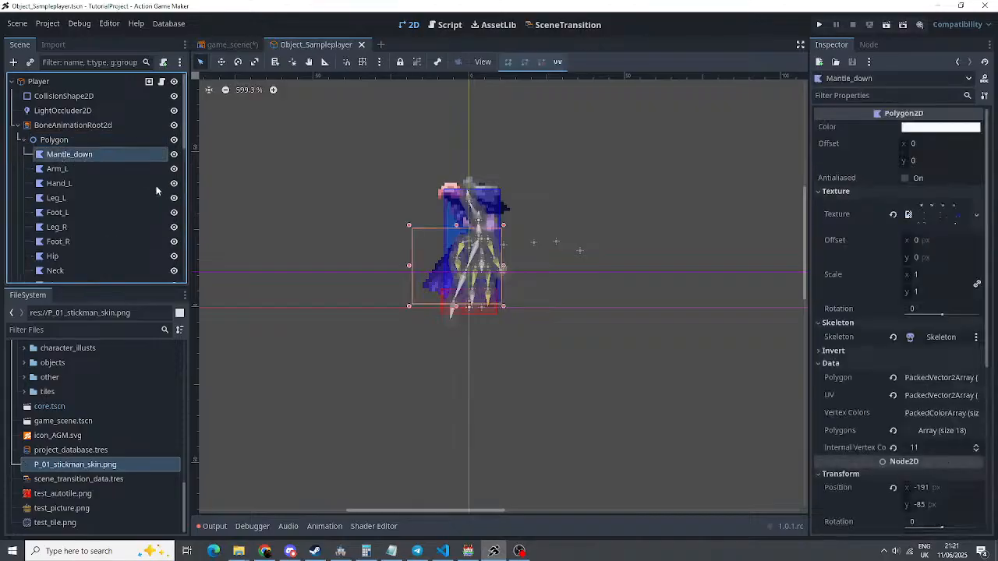
{"action": "scroll", "coordinate": [156, 187], "scroll_direction": "down", "scroll_amount": 3}
{"action": "scroll", "coordinate": [92, 181], "scroll_direction": "up", "scroll_amount": 3}
{"action": "scroll", "coordinate": [86, 201], "scroll_direction": "down", "scroll_amount": 1}
{"action": "scroll", "coordinate": [87, 201], "scroll_direction": "down", "scroll_amount": 5}
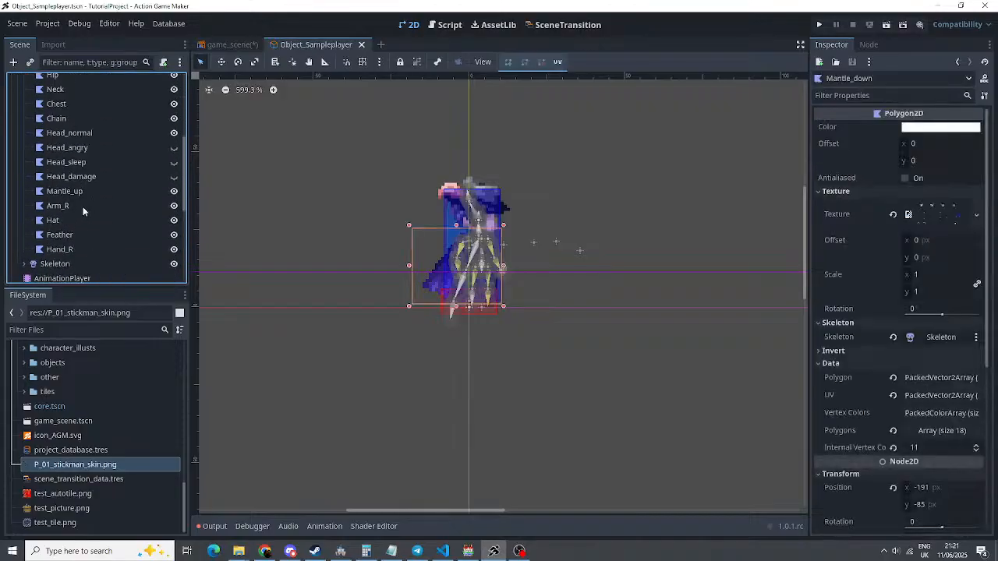
{"action": "left_click", "coordinate": [69, 250], "text": "shift"}
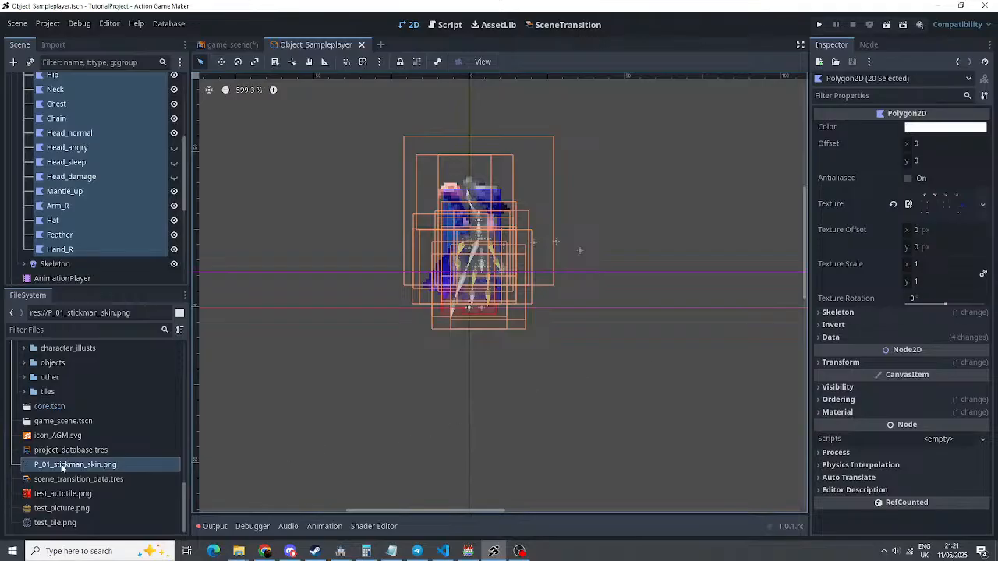
{"action": "left_click_drag", "start_coordinate": [62, 468], "coordinate": [940, 207]}
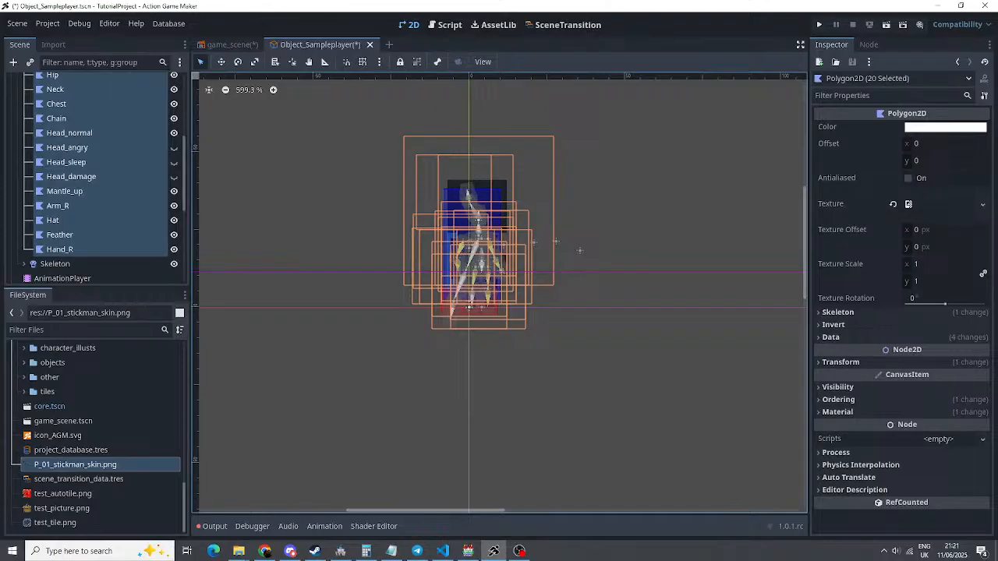
{"action": "left_click", "coordinate": [621, 224]}
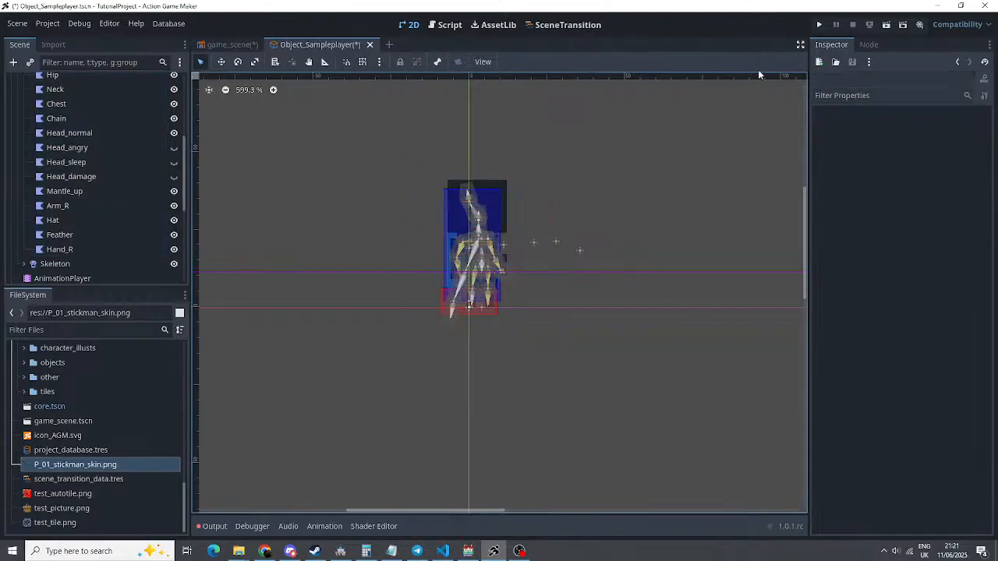
Run the project to test the stickman skin by walking and jumping across the ground and sky platforms, and stop it
{"action": "left_click", "coordinate": [819, 26]}
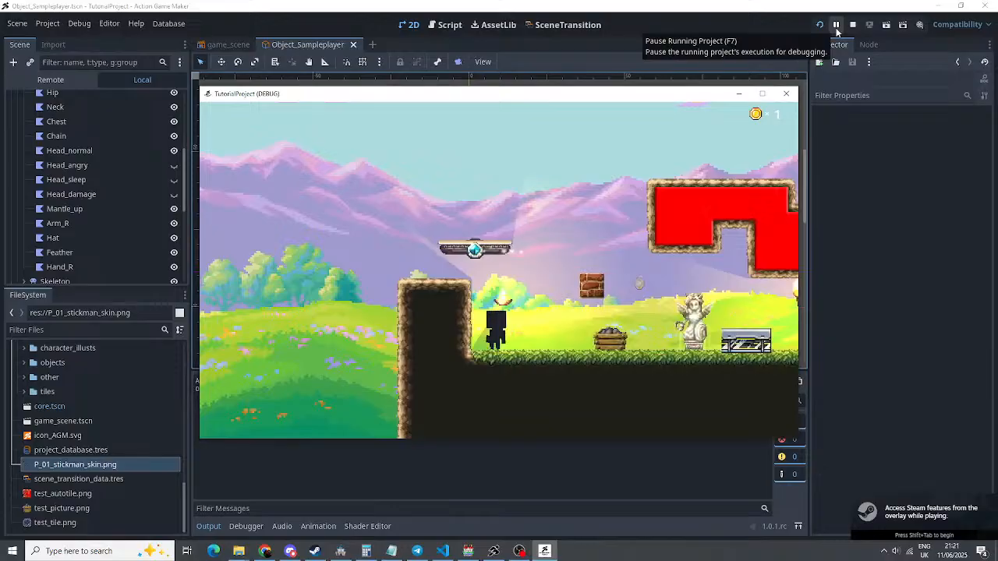
{"action": "key", "text": "Right"}
{"action": "key", "text": "space"}
{"action": "key", "text": "space"}
{"action": "key", "text": "Right"}
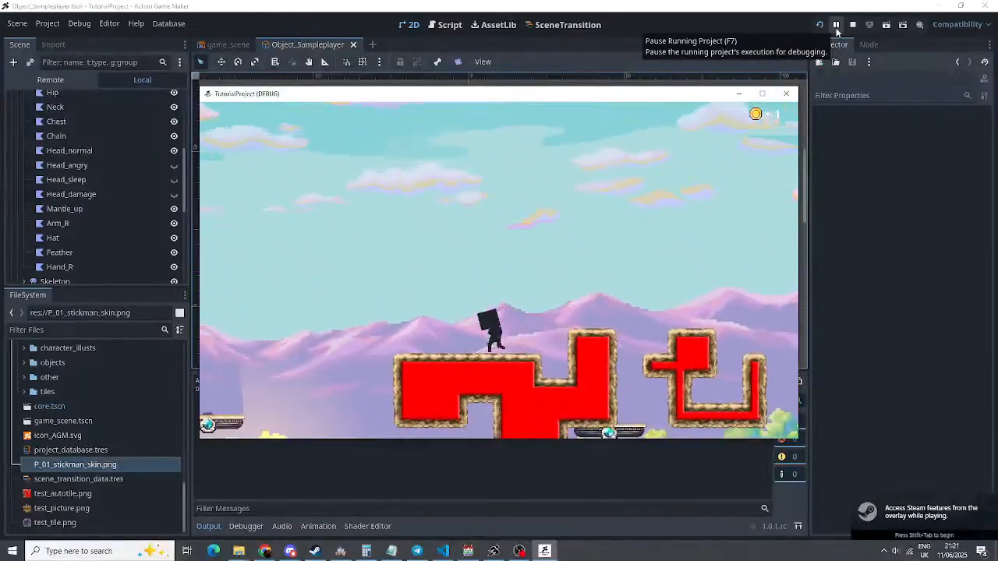
{"action": "key", "text": "Left"}
{"action": "key", "text": "space"}
{"action": "key", "text": "space"}
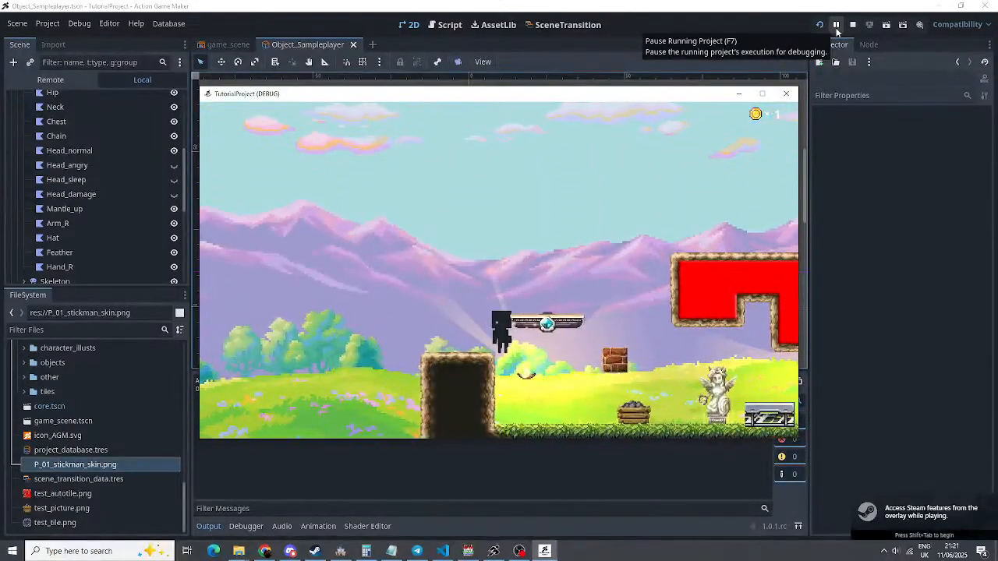
{"action": "key", "text": "space"}
{"action": "key", "text": "Right"}
{"action": "key", "text": "space"}
{"action": "key", "text": "Right"}
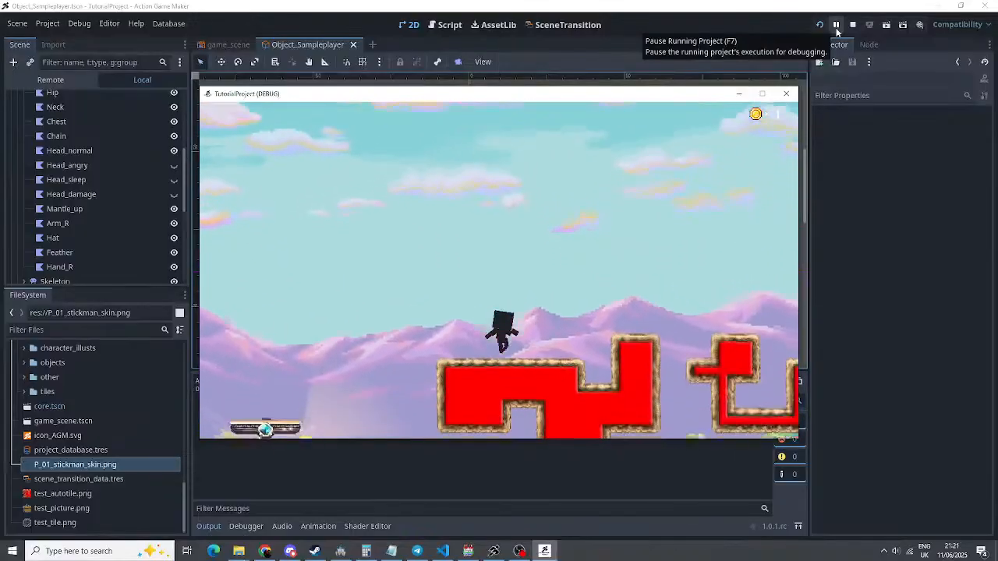
{"action": "key", "text": "Right"}
{"action": "key", "text": "space"}
{"action": "key", "text": "space"}
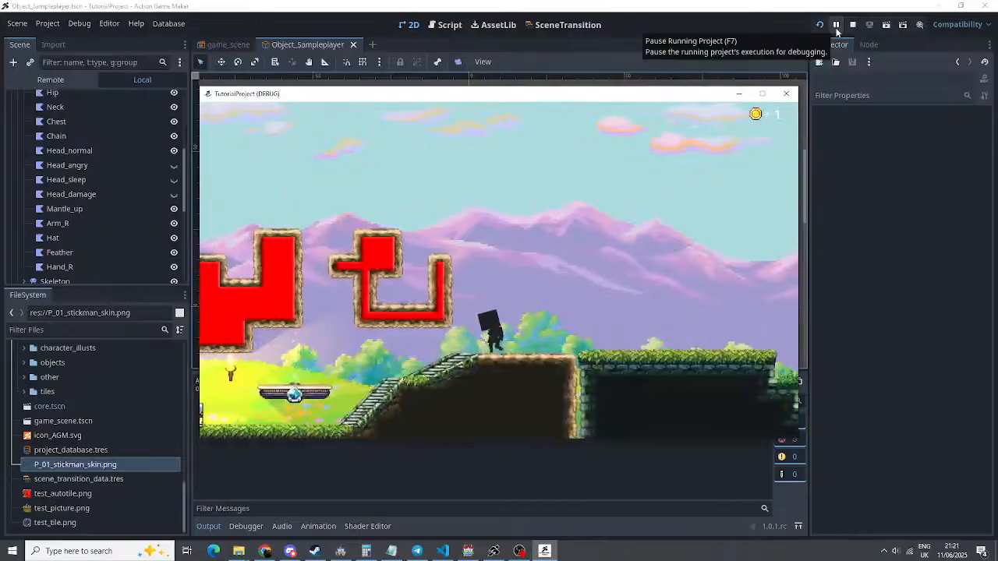
{"action": "key", "text": "space"}
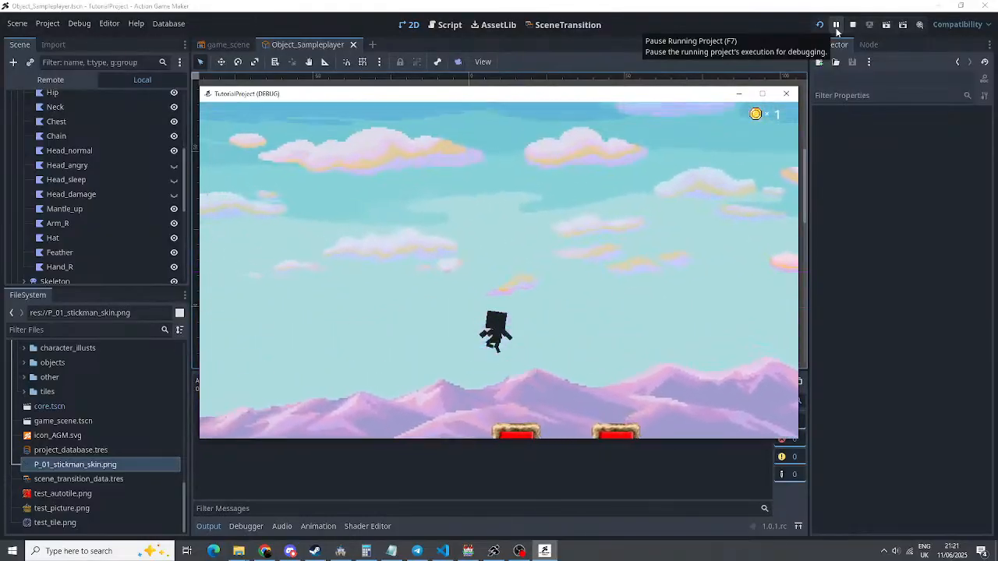
{"action": "key", "text": "Left"}
{"action": "key", "text": "Right"}
{"action": "key", "text": "space"}
{"action": "key", "text": "Left"}
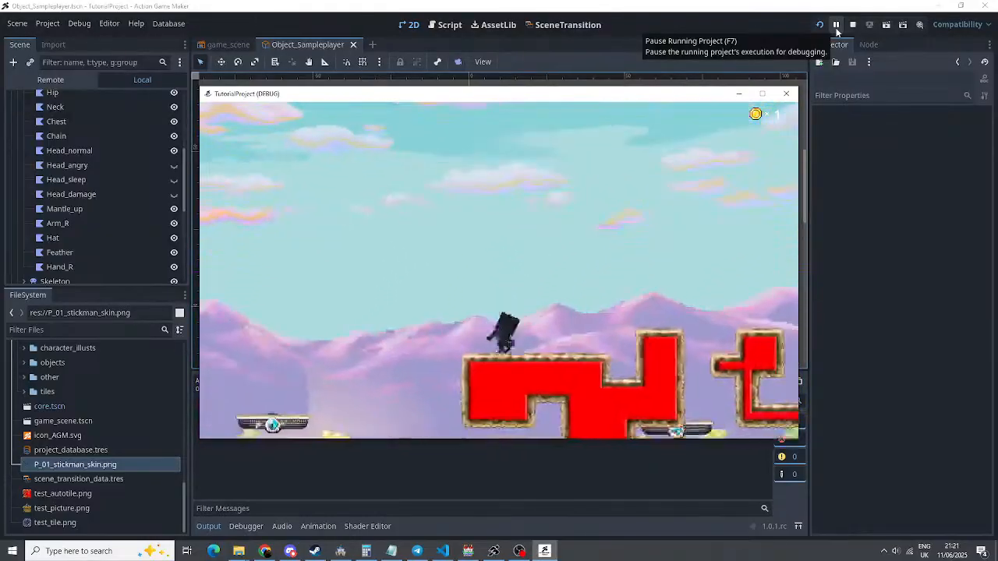
{"action": "key", "text": "Right"}
{"action": "key", "text": "space"}
{"action": "key", "text": "Left"}
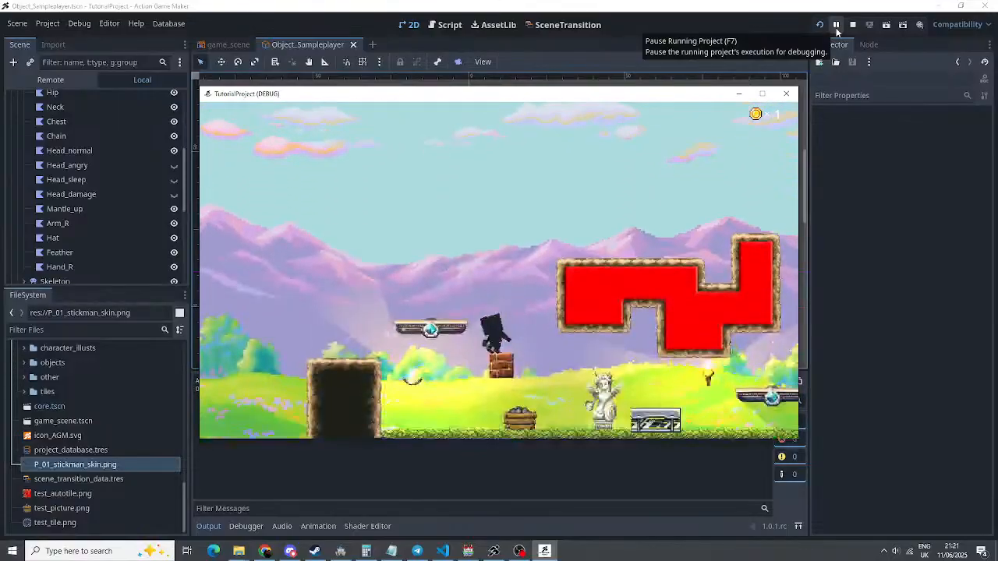
{"action": "key", "text": "Right"}
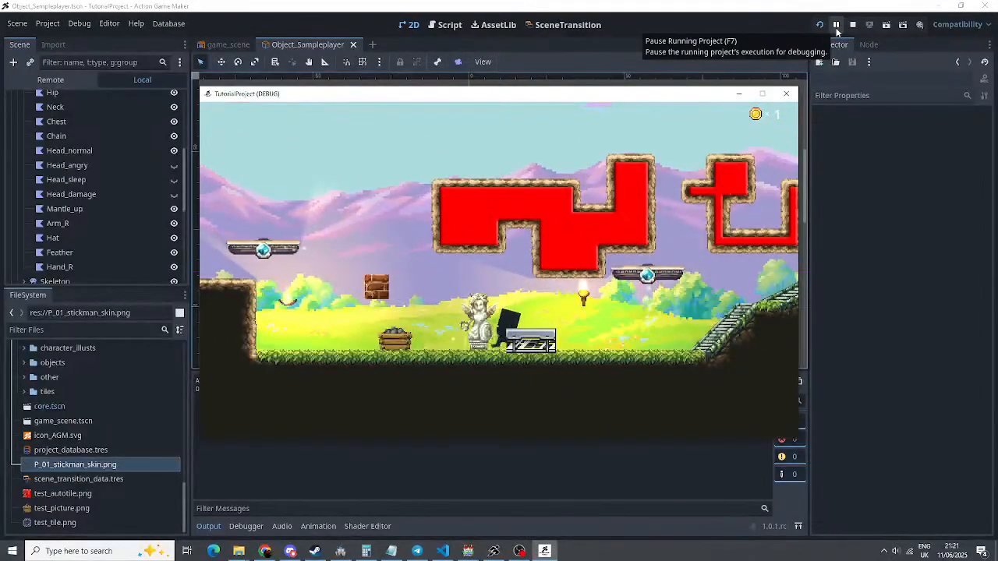
{"action": "key", "text": "Right"}
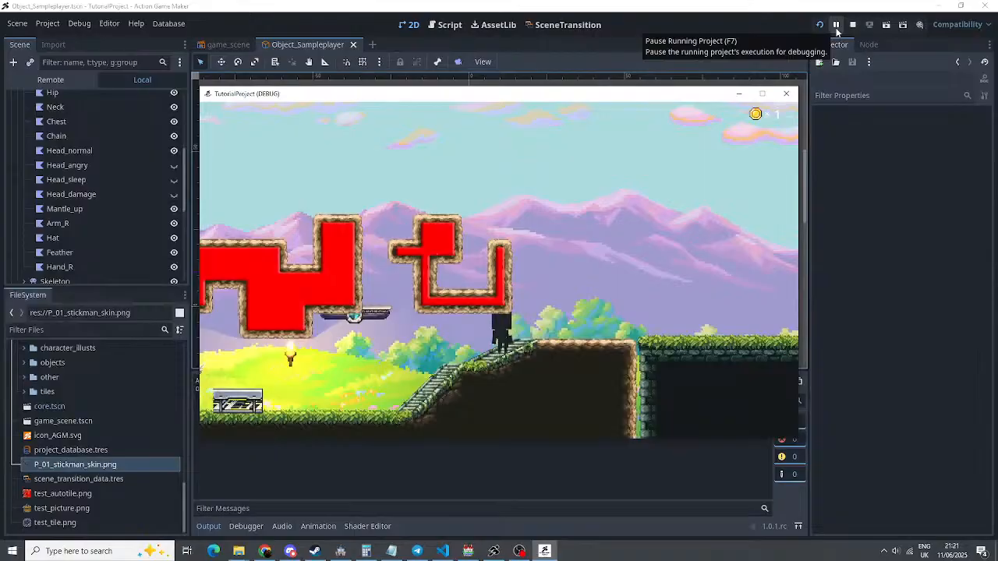
{"action": "left_click", "coordinate": [853, 25]}
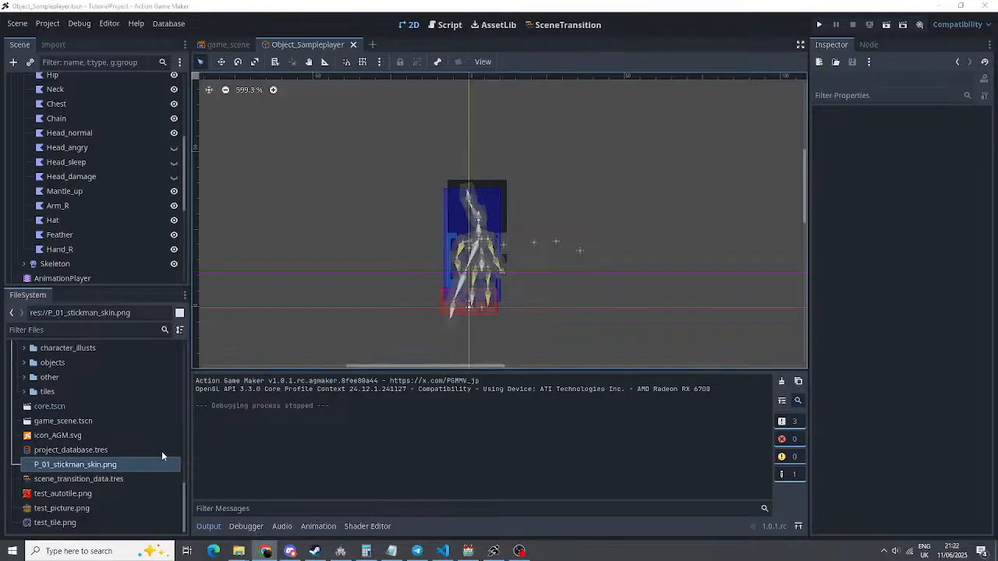
Collapse the backgrounds folder and expand templates/objects/characters/P_01 to find the original texture P_01_mat_000.png
{"action": "scroll", "coordinate": [83, 454], "scroll_direction": "up", "scroll_amount": 5}
{"action": "scroll", "coordinate": [38, 436], "scroll_direction": "up", "scroll_amount": 8}
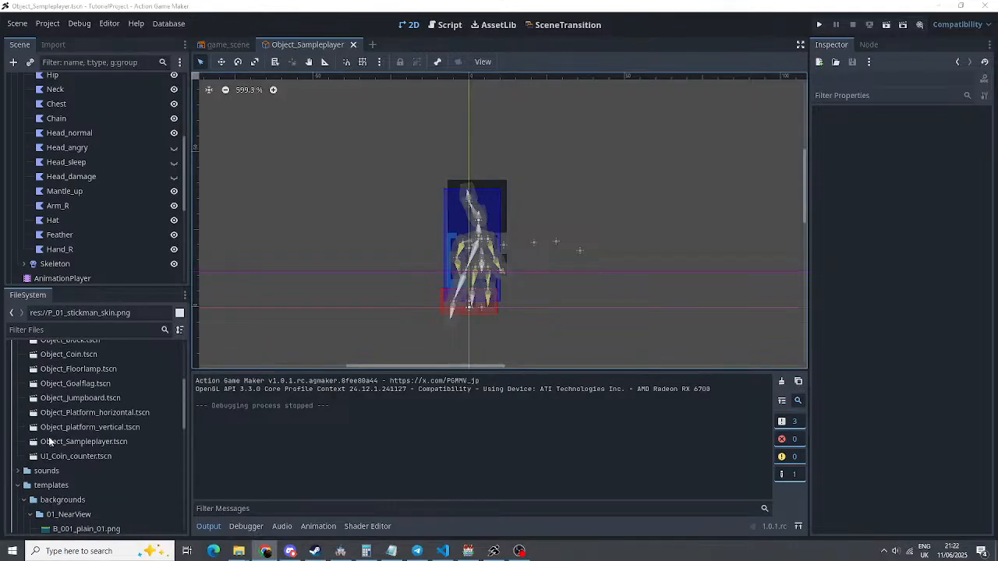
{"action": "left_click", "coordinate": [25, 429]}
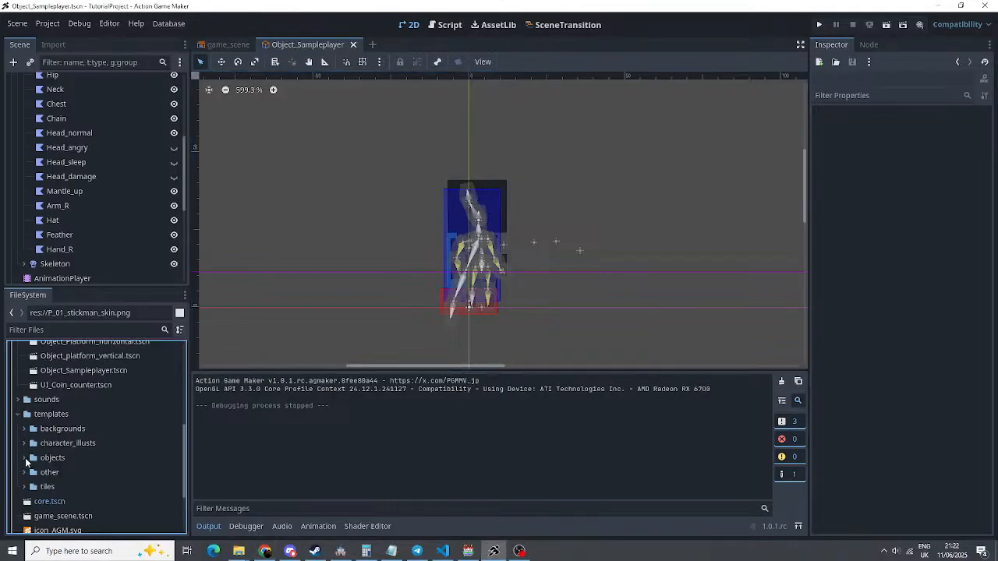
{"action": "scroll", "coordinate": [32, 491], "scroll_direction": "down", "scroll_amount": 2}
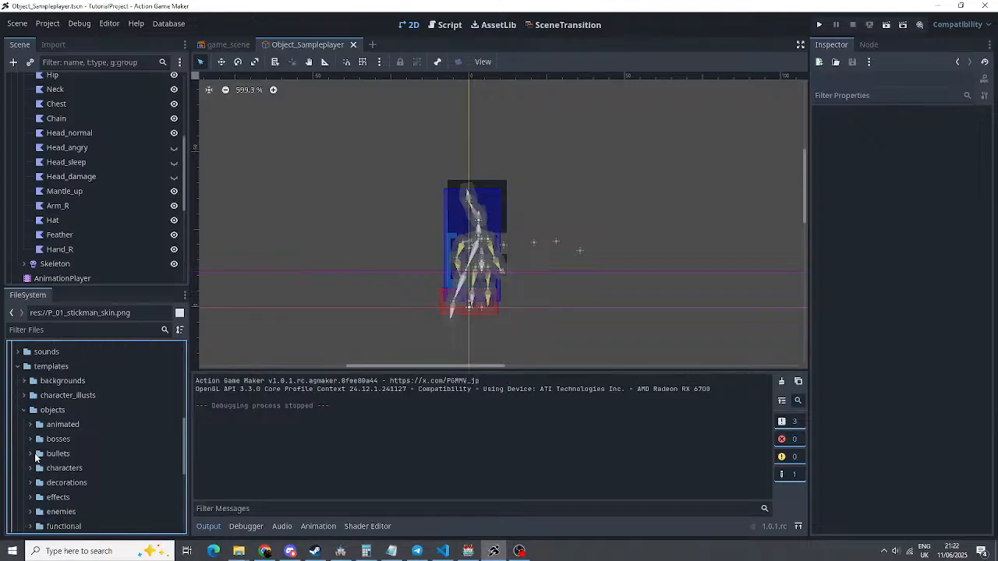
{"action": "left_click", "coordinate": [30, 468]}
{"action": "scroll", "coordinate": [69, 449], "scroll_direction": "down", "scroll_amount": 2}
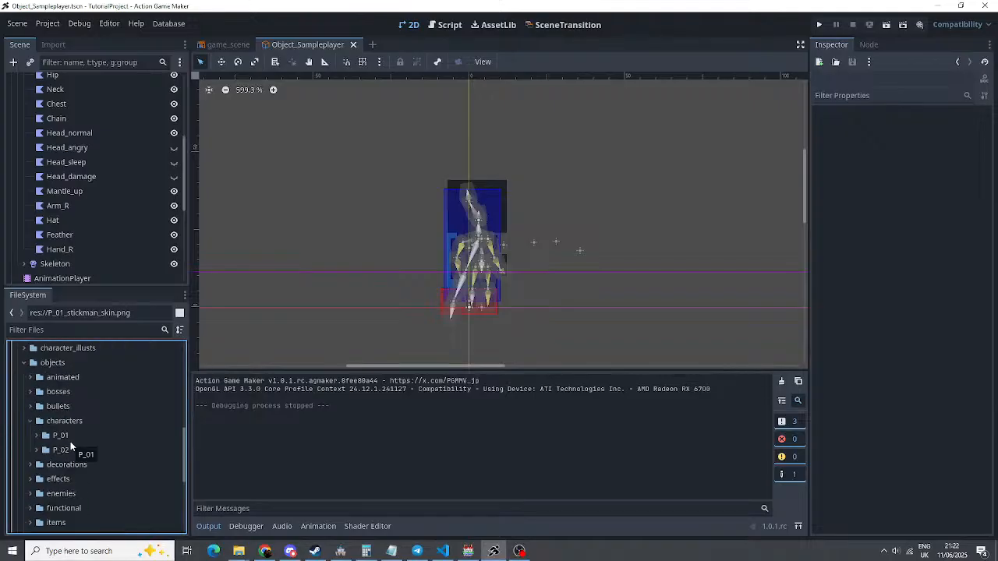
{"action": "left_click", "coordinate": [35, 436]}
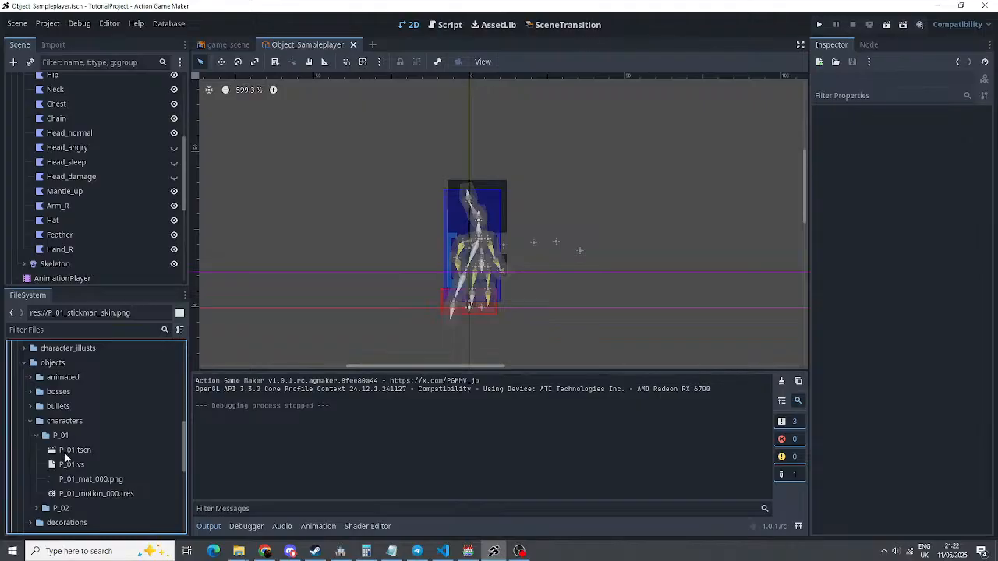
{"action": "mouse_move", "coordinate": [111, 485]}
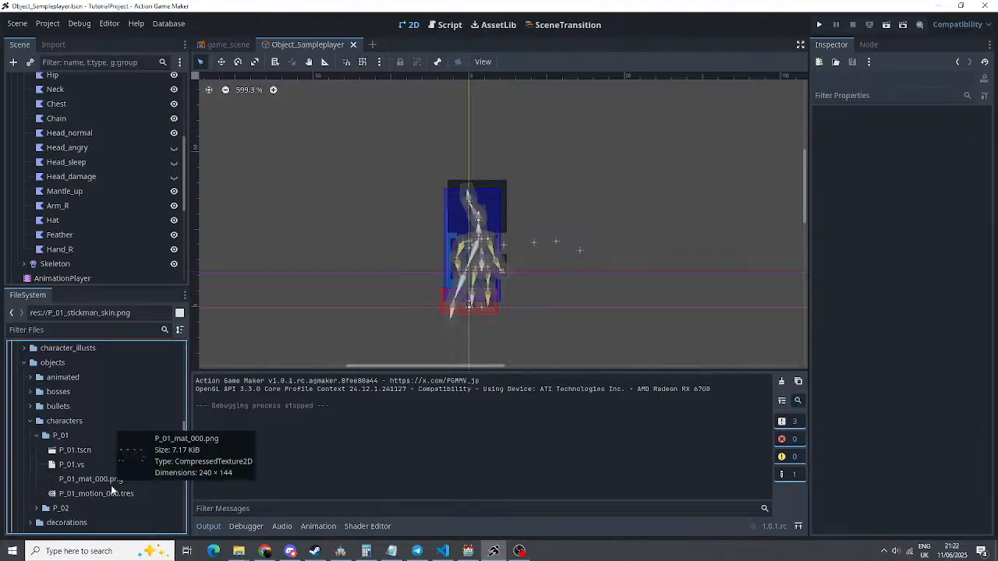
Restore the original look by assigning P_01_mat_000.png as the texture of all parts from Mantle_down to Hand_R
{"action": "scroll", "coordinate": [92, 172], "scroll_direction": "up", "scroll_amount": 3}
{"action": "scroll", "coordinate": [92, 167], "scroll_direction": "up", "scroll_amount": 3}
{"action": "left_click", "coordinate": [72, 152]}
{"action": "scroll", "coordinate": [78, 171], "scroll_direction": "down", "scroll_amount": 5}
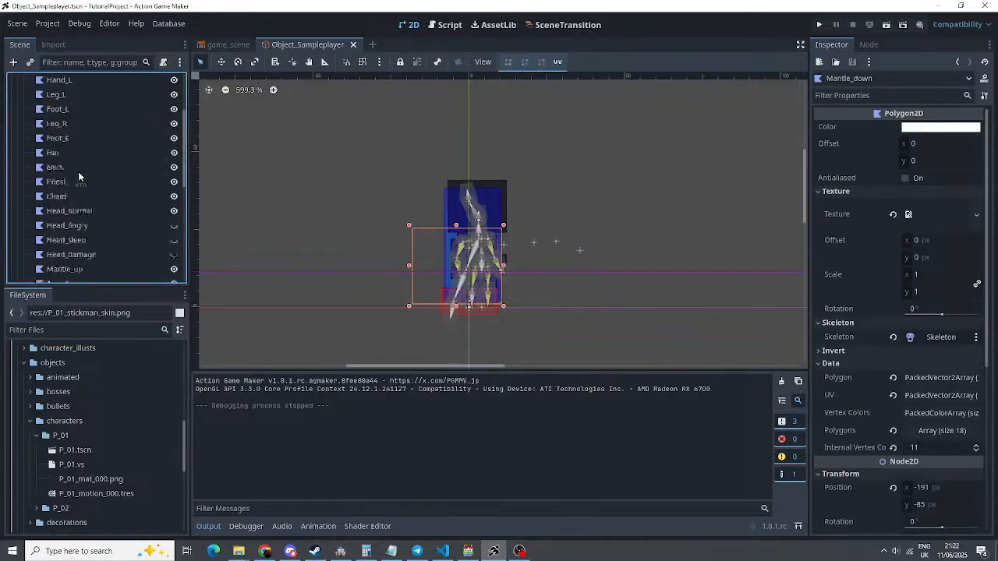
{"action": "scroll", "coordinate": [66, 191], "scroll_direction": "down", "scroll_amount": 1}
{"action": "left_click", "coordinate": [73, 172], "text": "shift"}
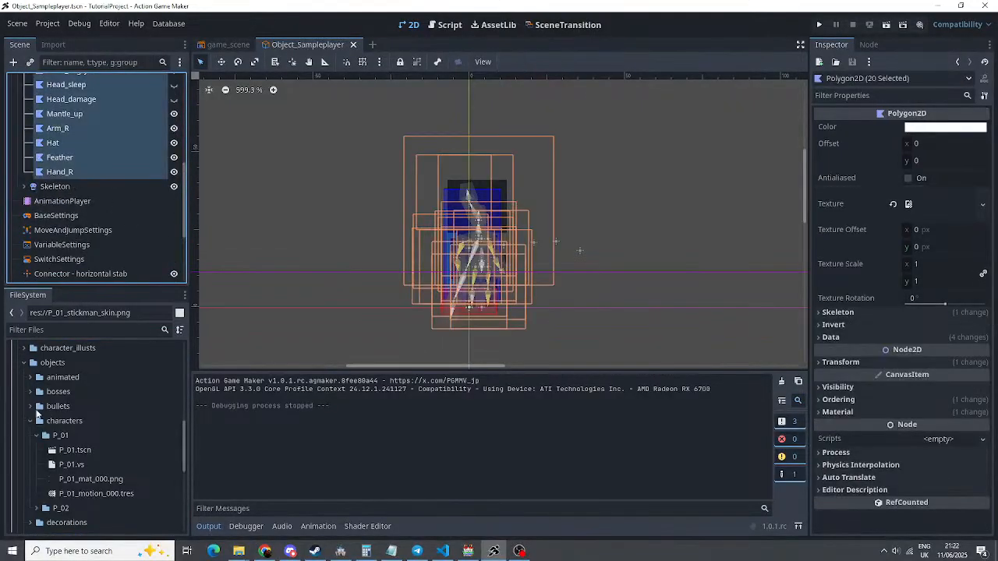
{"action": "left_click_drag", "start_coordinate": [93, 484], "coordinate": [920, 207]}
{"action": "left_click", "coordinate": [612, 260]}
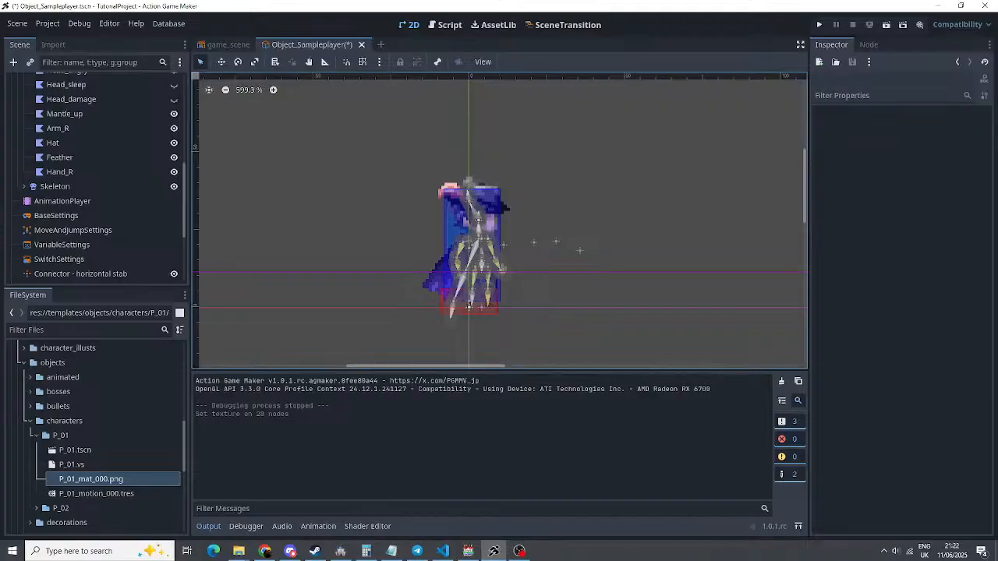
Inspect the texture region of the Arm_L polygon in the UV editor and close the editor
{"action": "scroll", "coordinate": [67, 200], "scroll_direction": "up", "scroll_amount": 5}
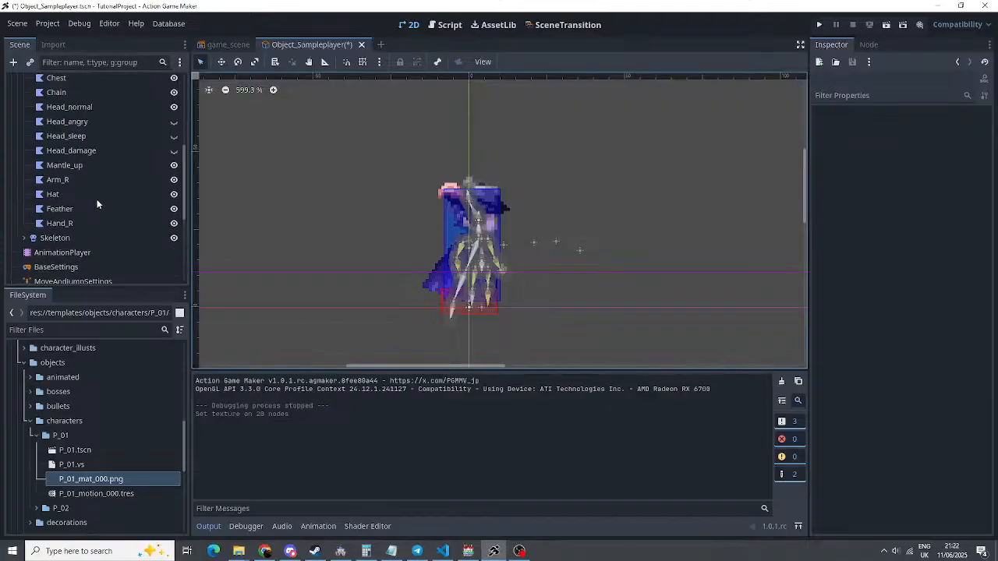
{"action": "scroll", "coordinate": [96, 199], "scroll_direction": "up", "scroll_amount": 3}
{"action": "left_click", "coordinate": [78, 144]}
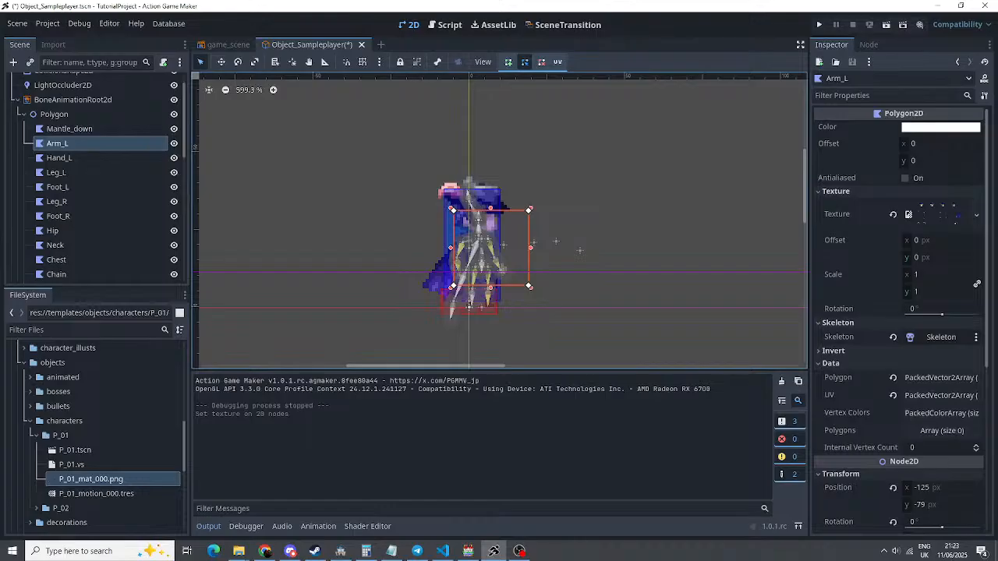
{"action": "left_click", "coordinate": [558, 62]}
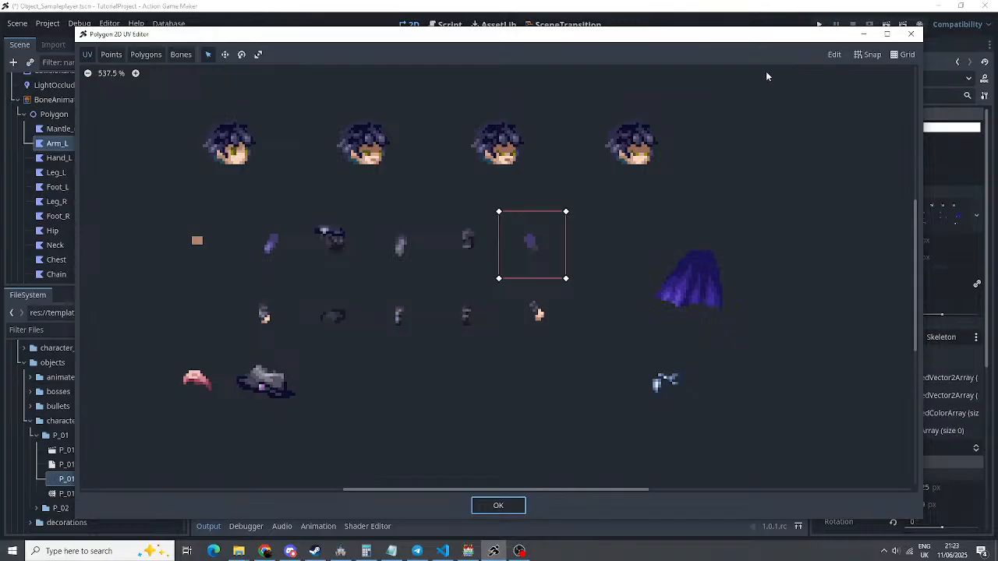
{"action": "left_click", "coordinate": [911, 33]}
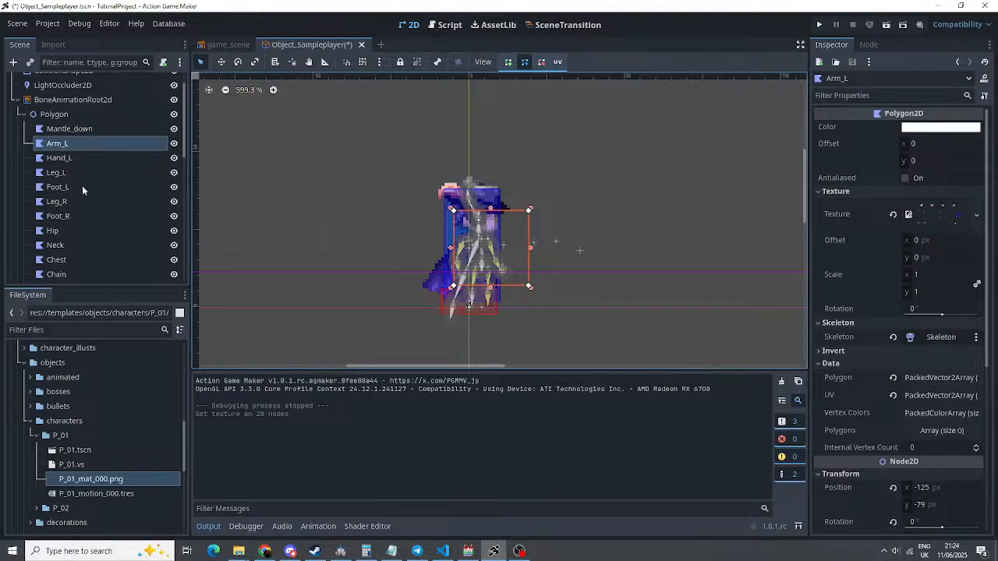
Select the player's AnimationPlayer node and play its 001_Idle animation
{"action": "scroll", "coordinate": [82, 185], "scroll_direction": "up", "scroll_amount": 1}
{"action": "scroll", "coordinate": [89, 176], "scroll_direction": "down", "scroll_amount": 4}
{"action": "scroll", "coordinate": [91, 173], "scroll_direction": "down", "scroll_amount": 6}
{"action": "scroll", "coordinate": [90, 176], "scroll_direction": "up", "scroll_amount": 2}
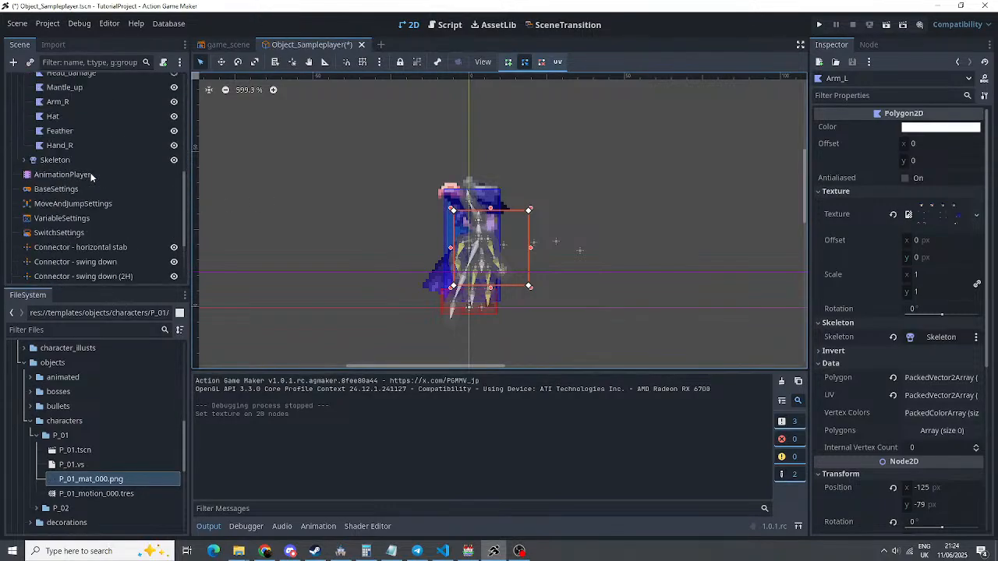
{"action": "left_click", "coordinate": [90, 174]}
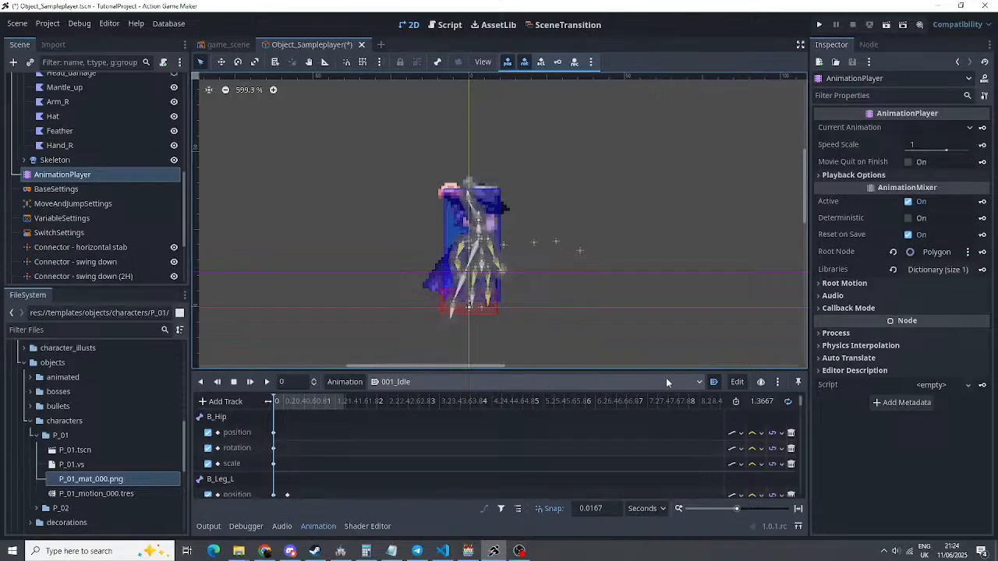
{"action": "left_click", "coordinate": [267, 382]}
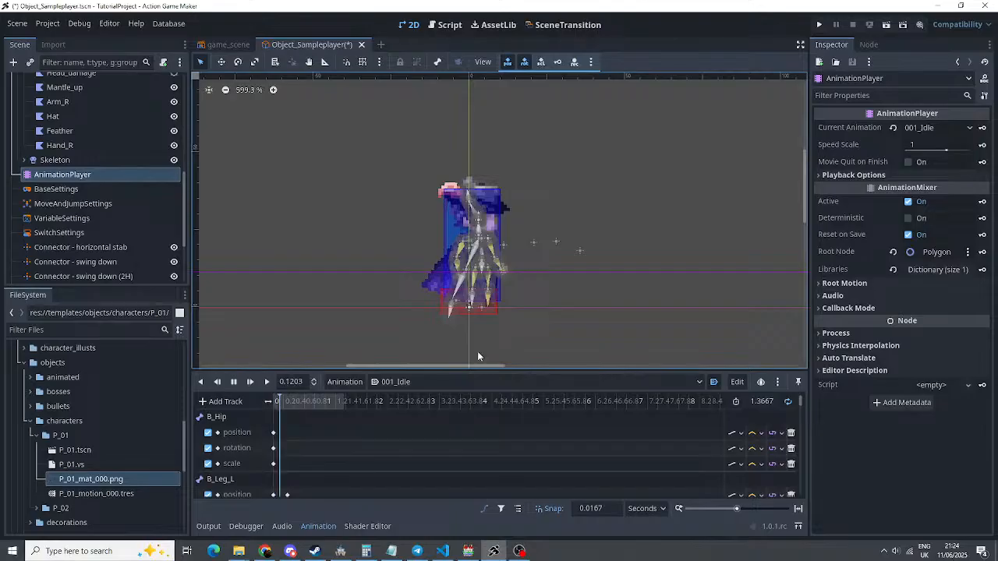
Preview the 002_Move_Start and 003_Move animations, and load 004_Move_Stop
{"action": "left_click", "coordinate": [407, 383]}
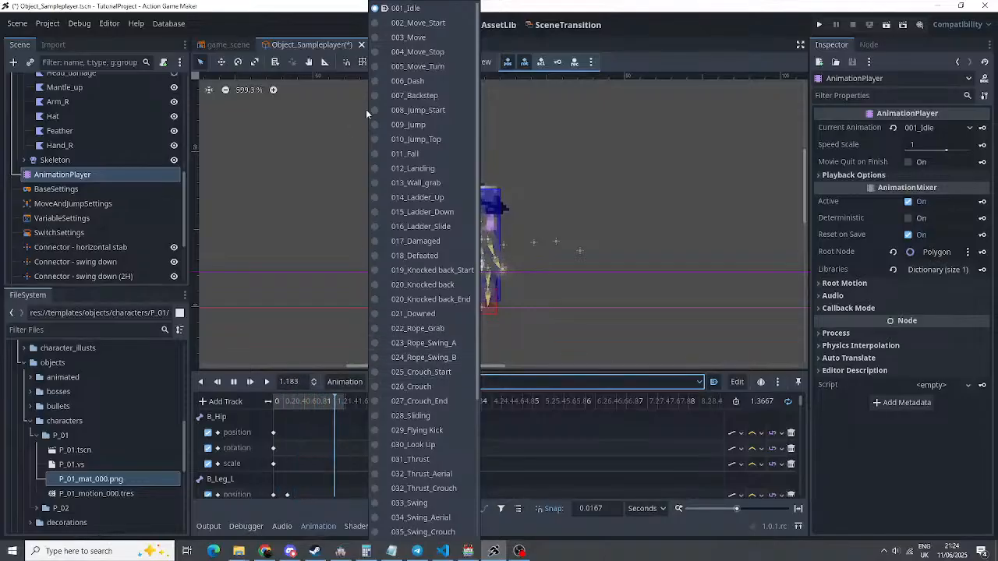
{"action": "left_click", "coordinate": [415, 23]}
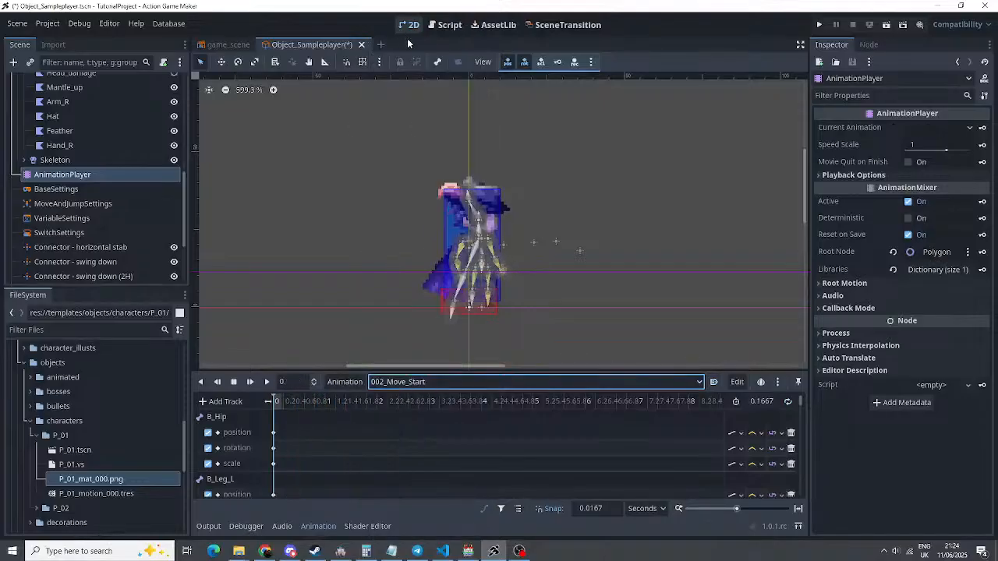
{"action": "left_click", "coordinate": [266, 382]}
{"action": "left_click", "coordinate": [402, 382]}
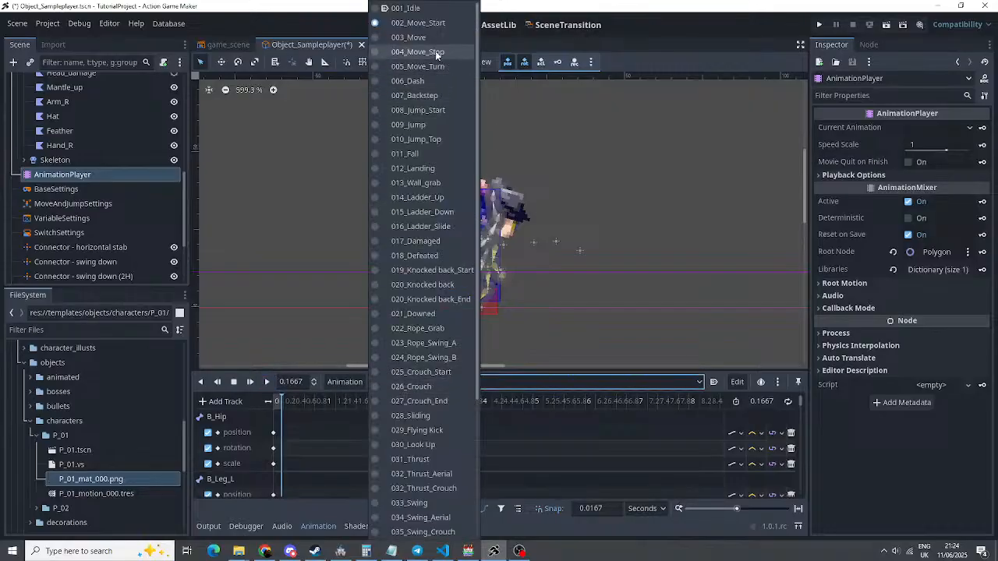
{"action": "left_click", "coordinate": [409, 37]}
{"action": "left_click", "coordinate": [267, 381]}
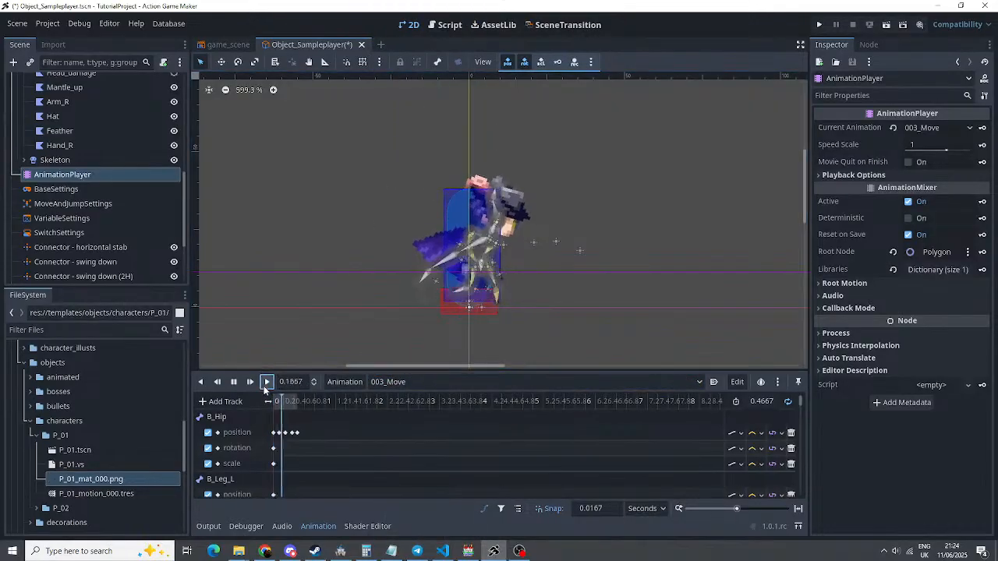
{"action": "left_click", "coordinate": [425, 382]}
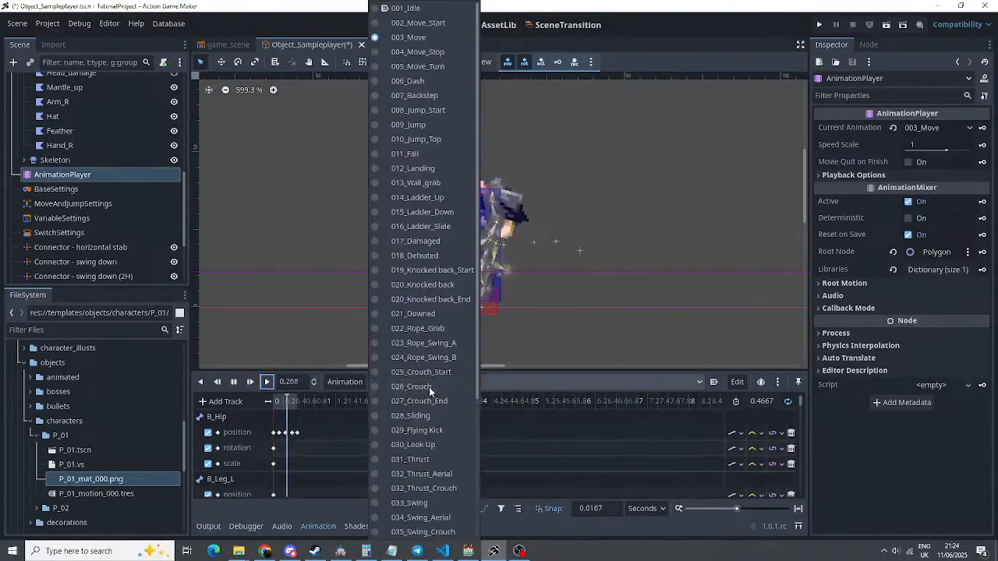
{"action": "left_click", "coordinate": [418, 51]}
Preview the 020_Knocked back, 021_Downed and 022_Rope_Grab animations one after another
{"action": "left_click", "coordinate": [405, 382]}
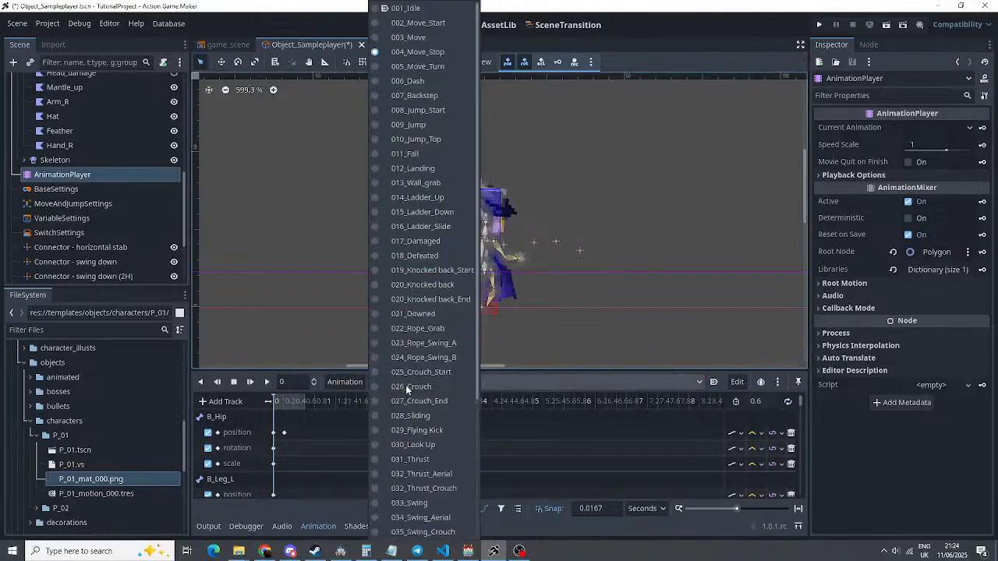
{"action": "left_click", "coordinate": [397, 305]}
{"action": "left_click", "coordinate": [268, 382]}
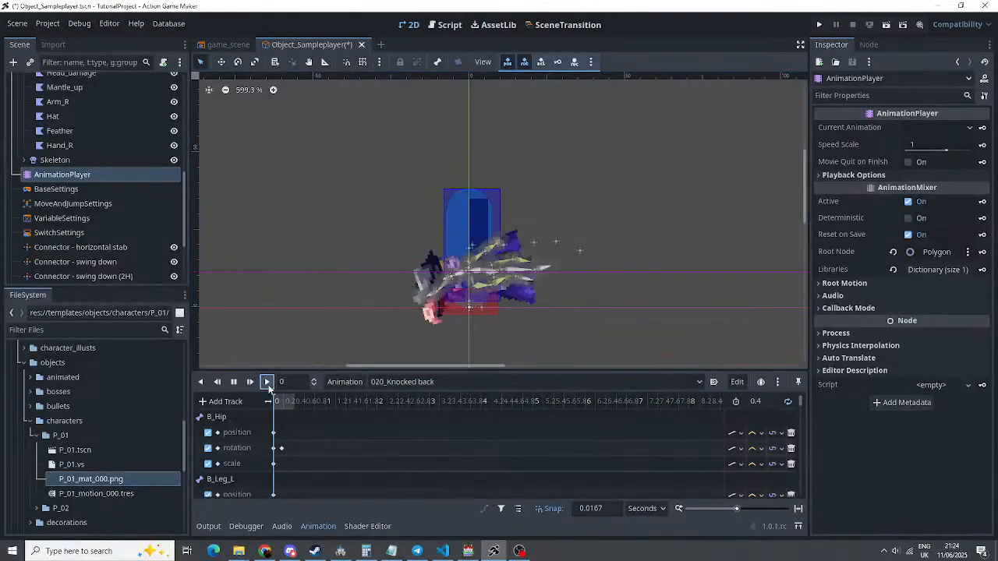
{"action": "left_click", "coordinate": [412, 385]}
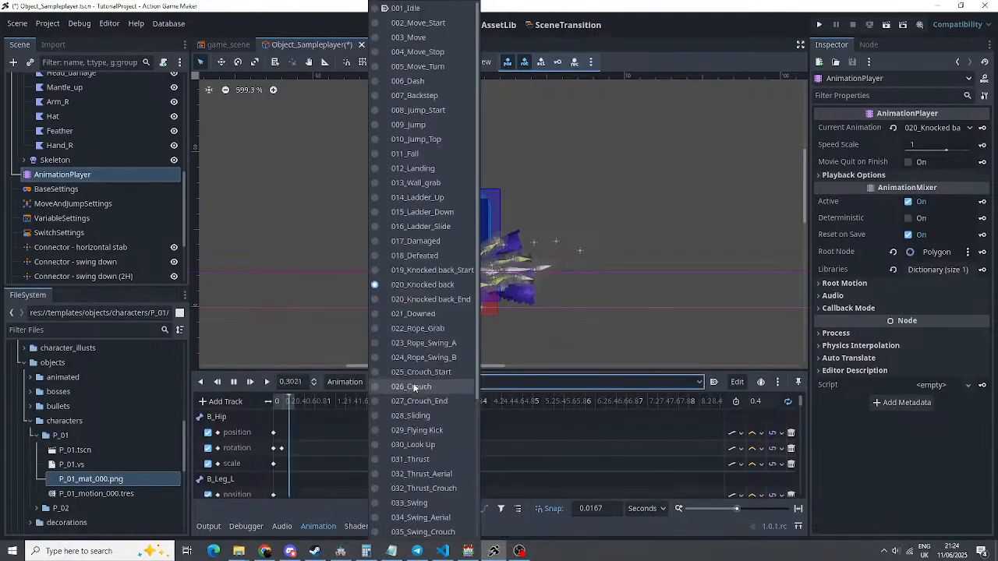
{"action": "left_click", "coordinate": [413, 313]}
{"action": "left_click", "coordinate": [268, 382]}
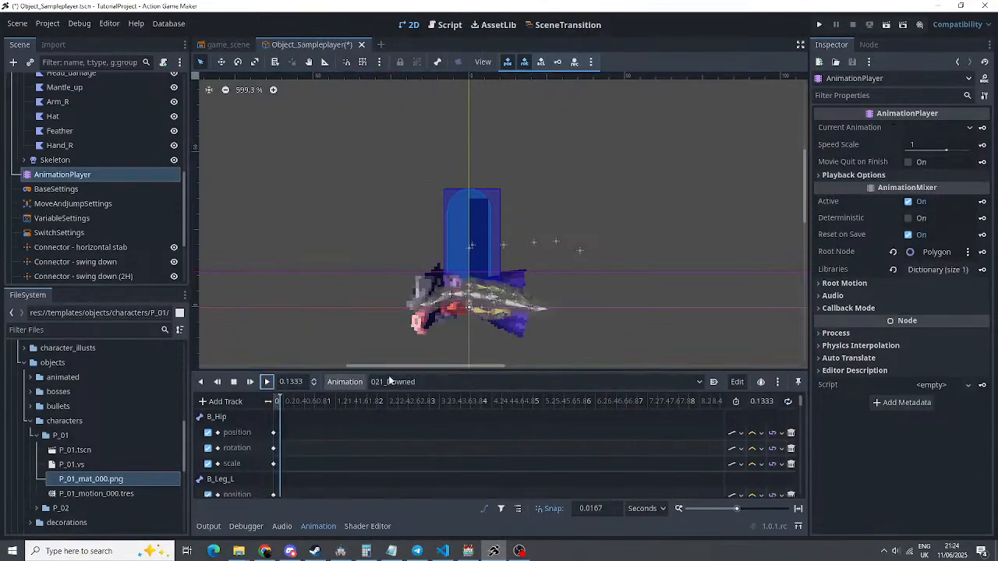
{"action": "left_click", "coordinate": [398, 382]}
{"action": "left_click", "coordinate": [419, 328]}
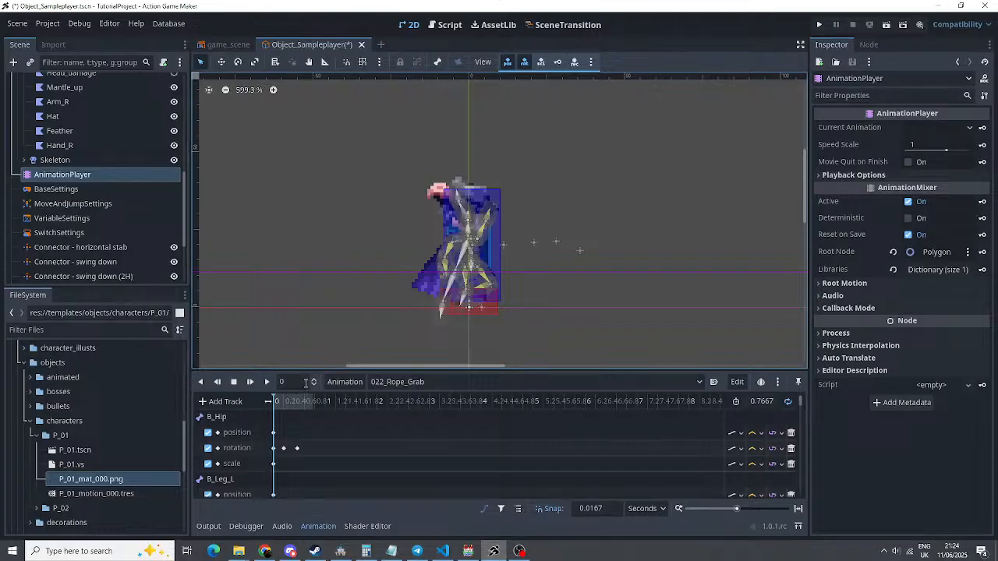
{"action": "left_click", "coordinate": [268, 382]}
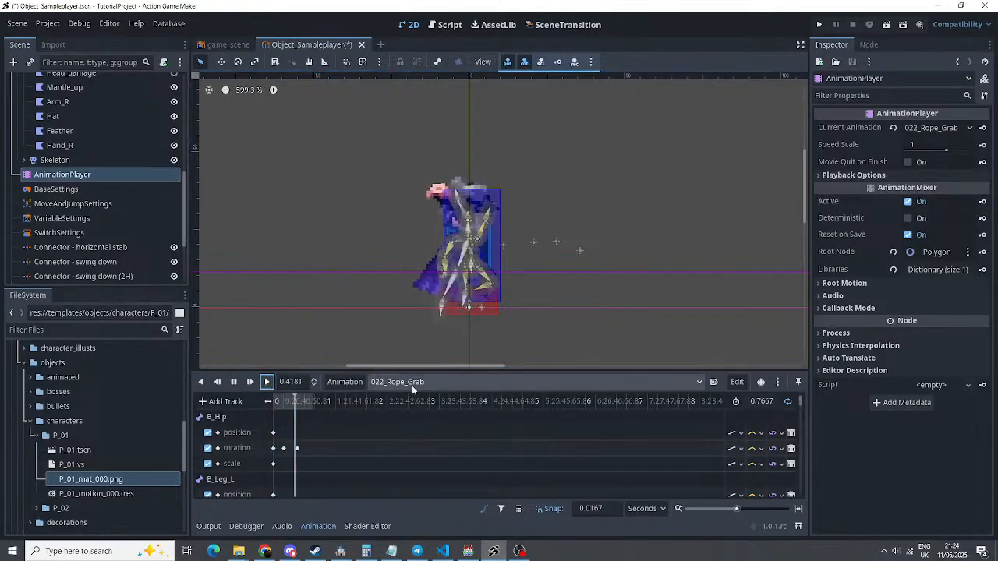
Preview the 011_Fall and 036_Smash animations of the player
{"action": "left_click", "coordinate": [433, 380]}
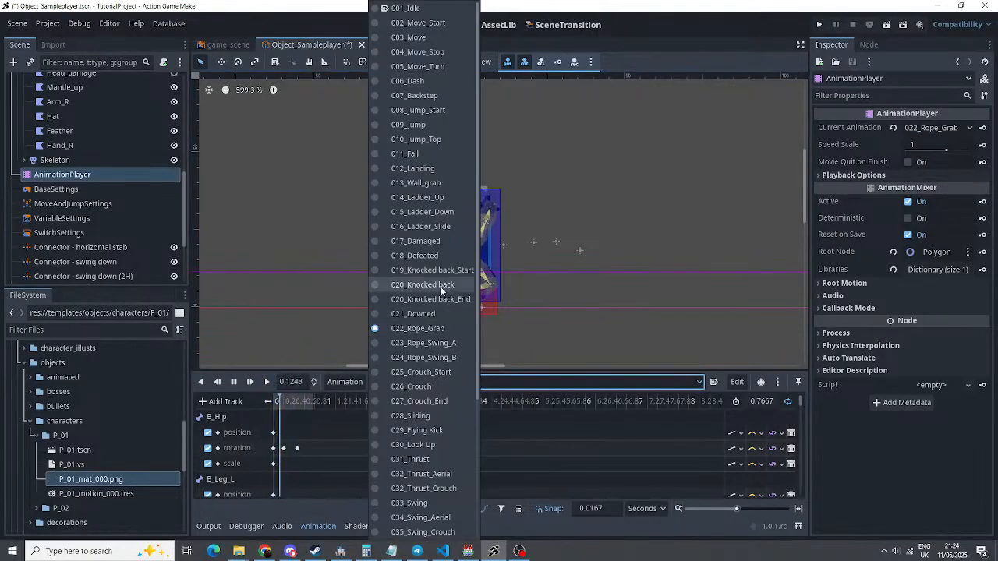
{"action": "left_click", "coordinate": [415, 154]}
{"action": "left_click", "coordinate": [267, 382]}
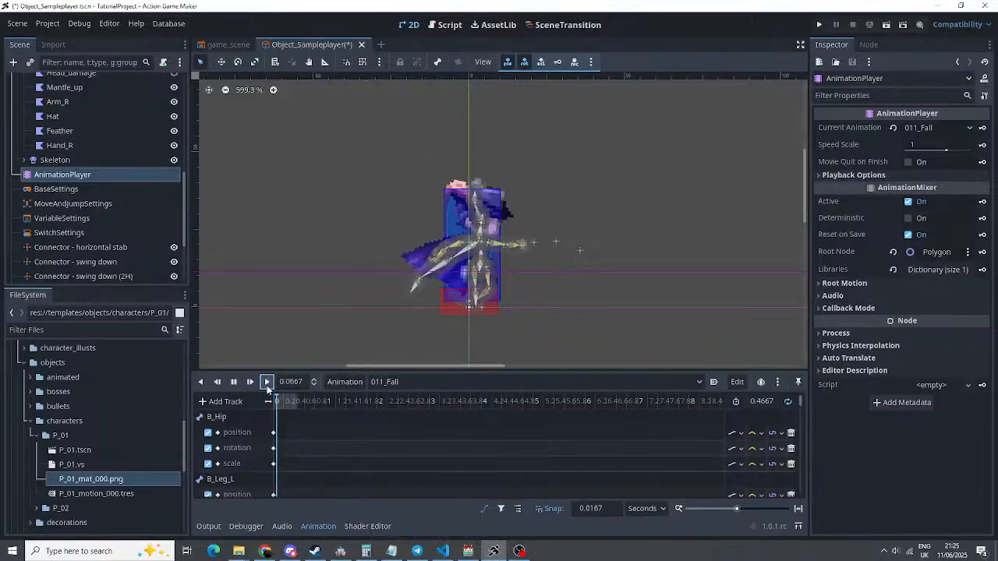
{"action": "left_click", "coordinate": [397, 383]}
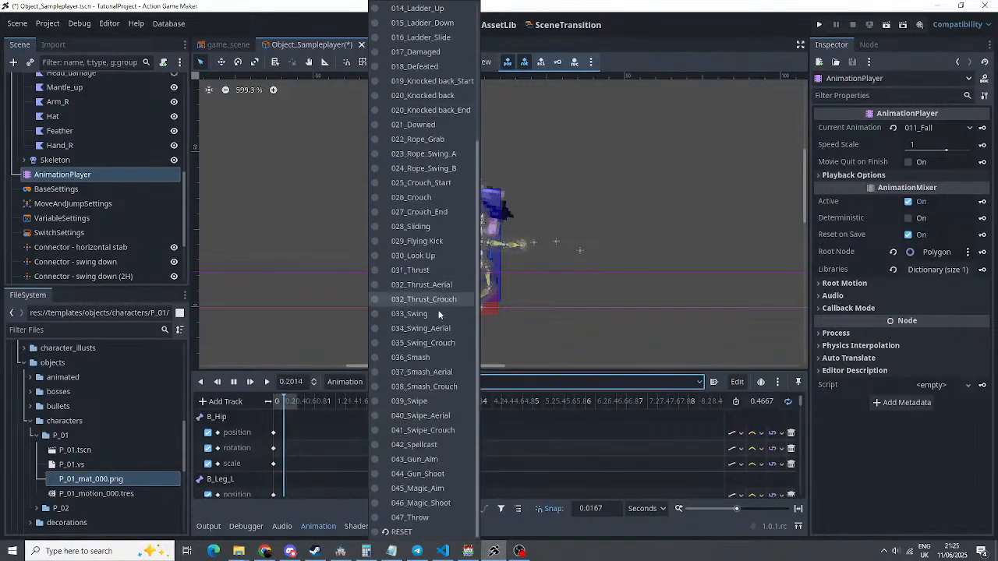
{"action": "left_click", "coordinate": [411, 357]}
{"action": "left_click", "coordinate": [266, 382]}
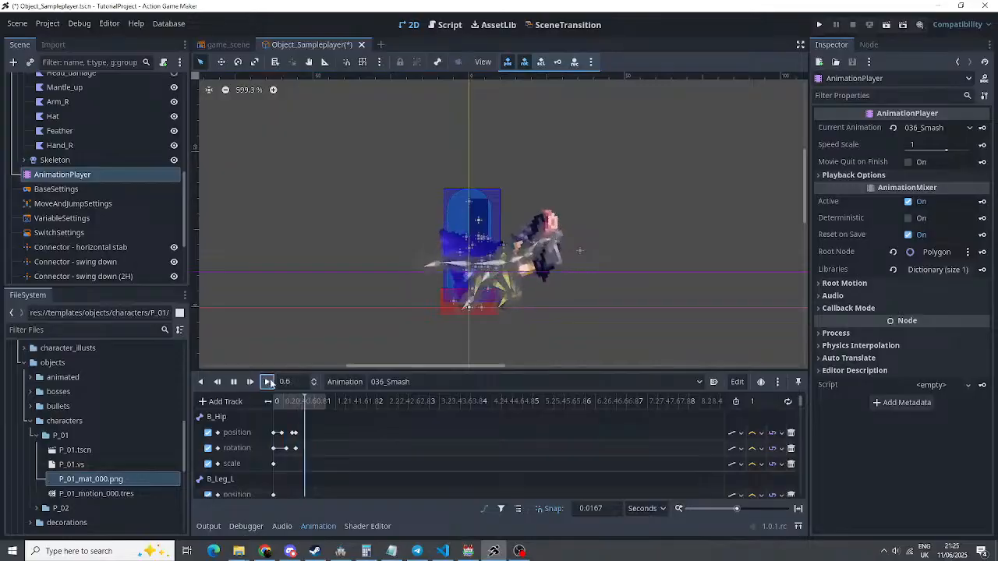
Preview the 031_Thrust, 030_Look Up and 029_Flying Kick animations one after another
{"action": "left_click", "coordinate": [397, 382]}
{"action": "left_click", "coordinate": [418, 272]}
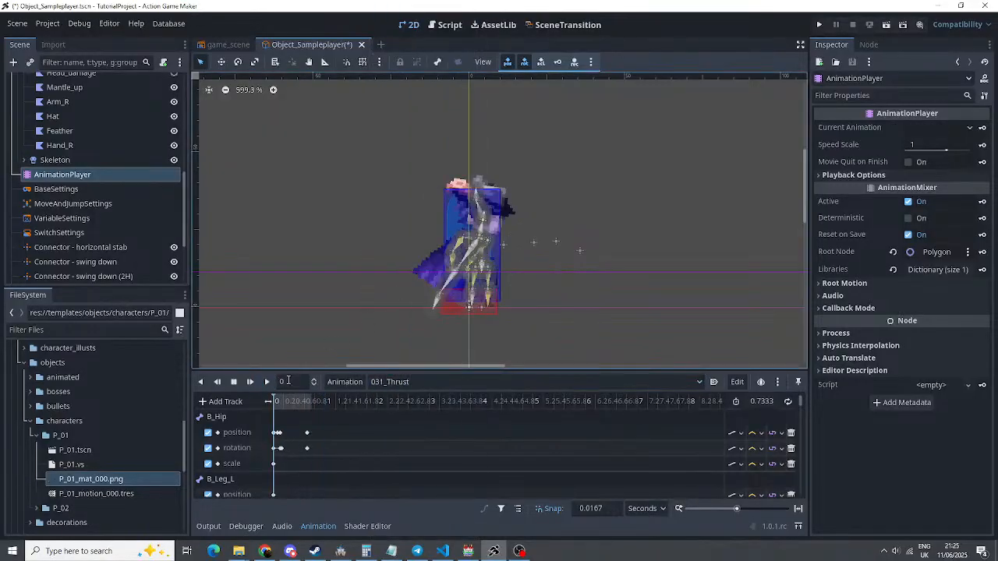
{"action": "left_click", "coordinate": [266, 382]}
{"action": "left_click", "coordinate": [415, 381]}
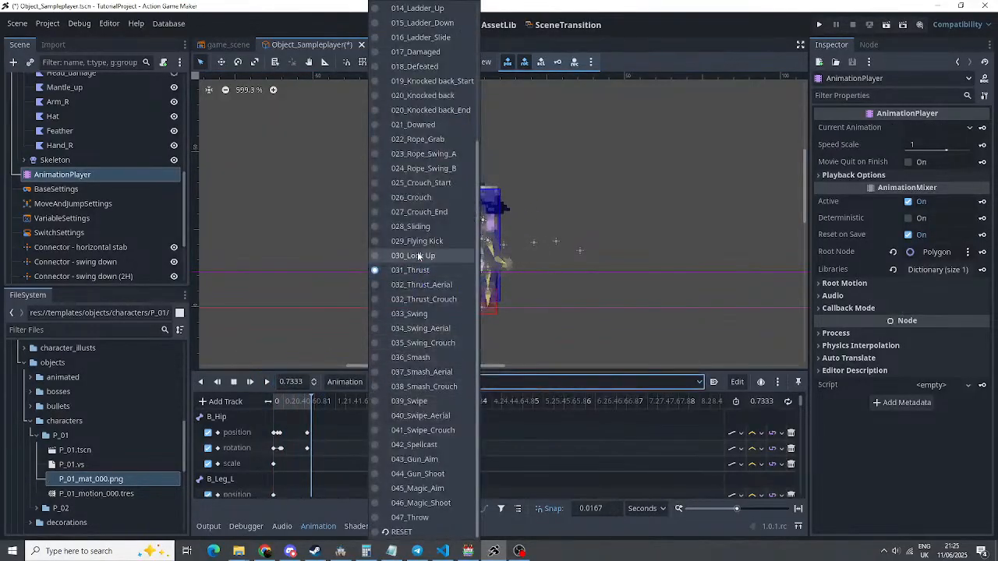
{"action": "left_click", "coordinate": [413, 256]}
{"action": "left_click", "coordinate": [266, 382]}
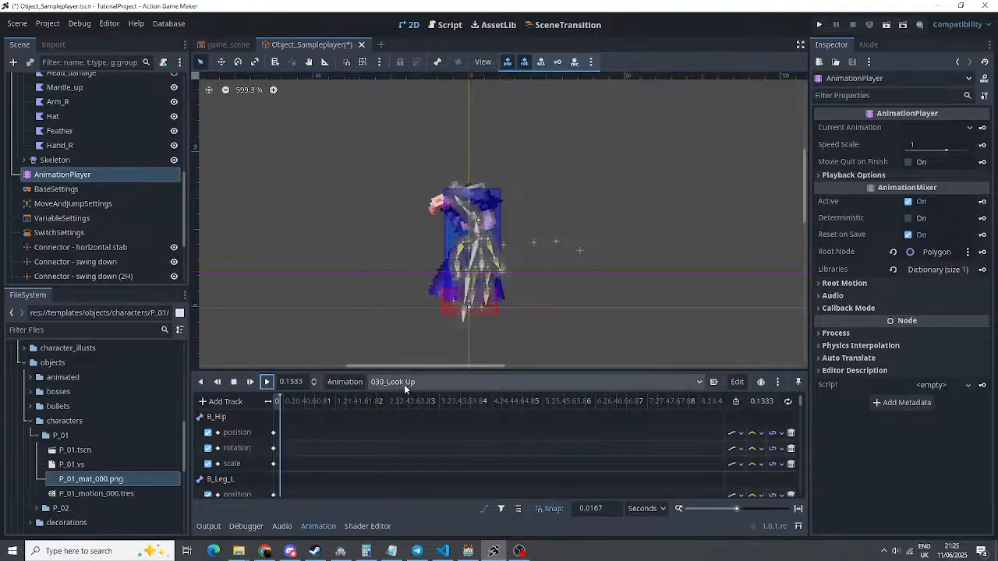
{"action": "left_click", "coordinate": [404, 383]}
{"action": "left_click", "coordinate": [411, 242]}
{"action": "left_click", "coordinate": [267, 382]}
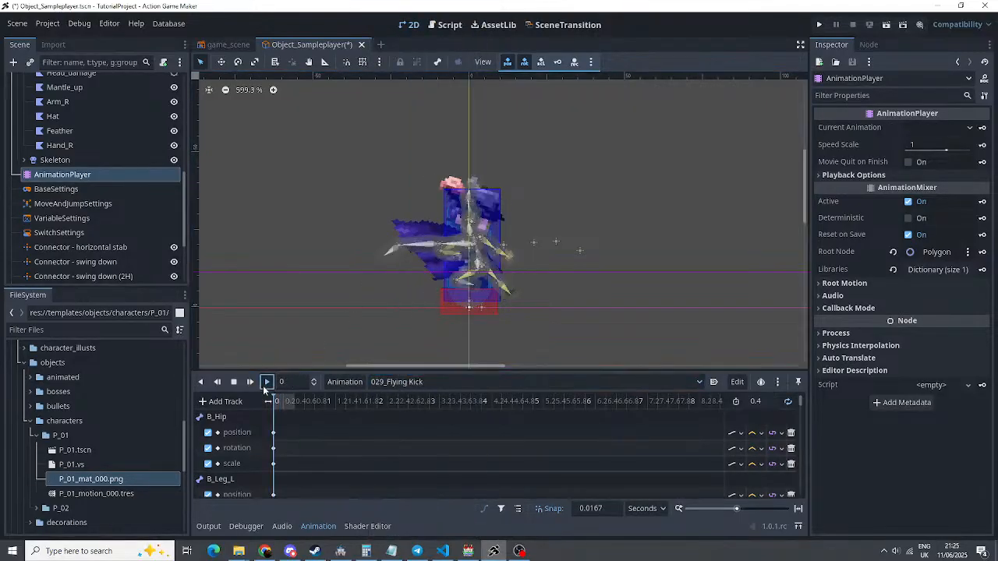
Preview the 042_Spellcast, 043_Gun_Aim and 044_Gun_Shoot animations one after another
{"action": "left_click", "coordinate": [414, 383]}
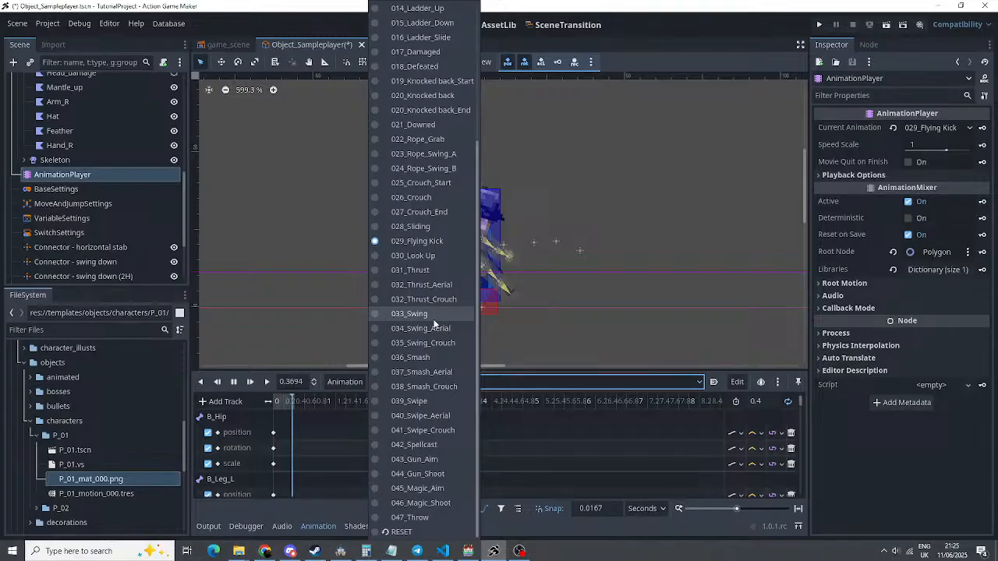
{"action": "left_click", "coordinate": [414, 445]}
{"action": "left_click", "coordinate": [266, 382]}
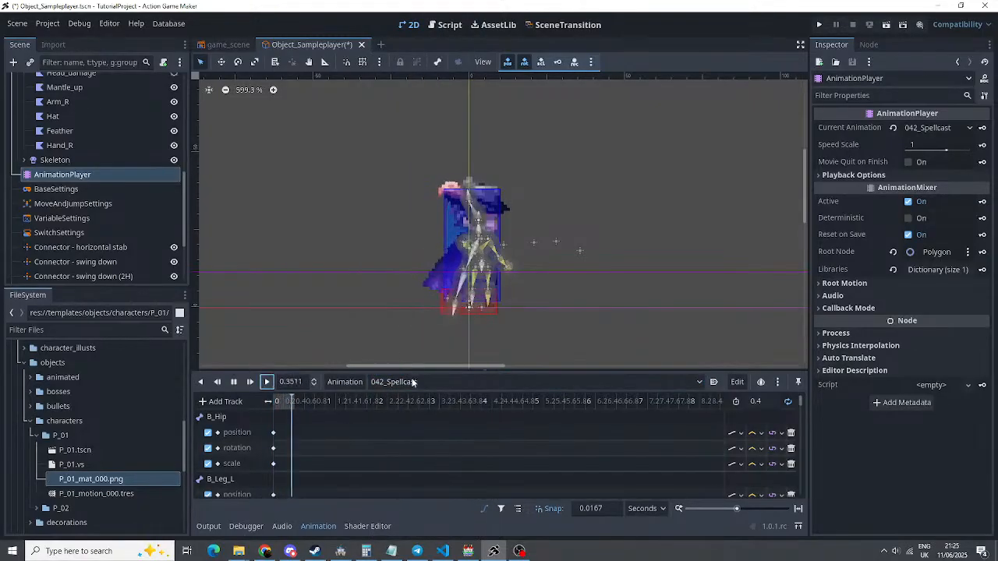
{"action": "left_click", "coordinate": [405, 383]}
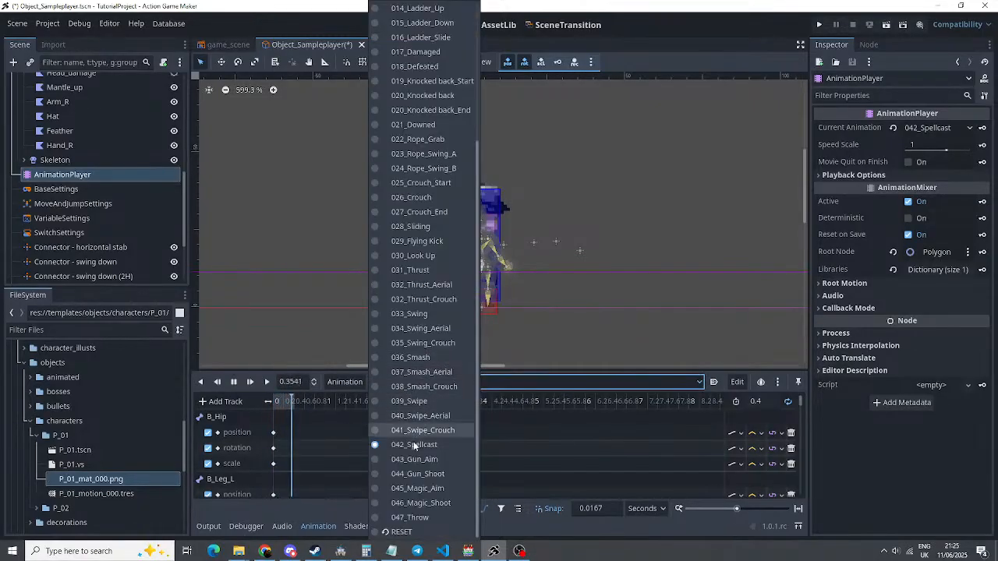
{"action": "left_click", "coordinate": [414, 460]}
{"action": "left_click", "coordinate": [266, 382]}
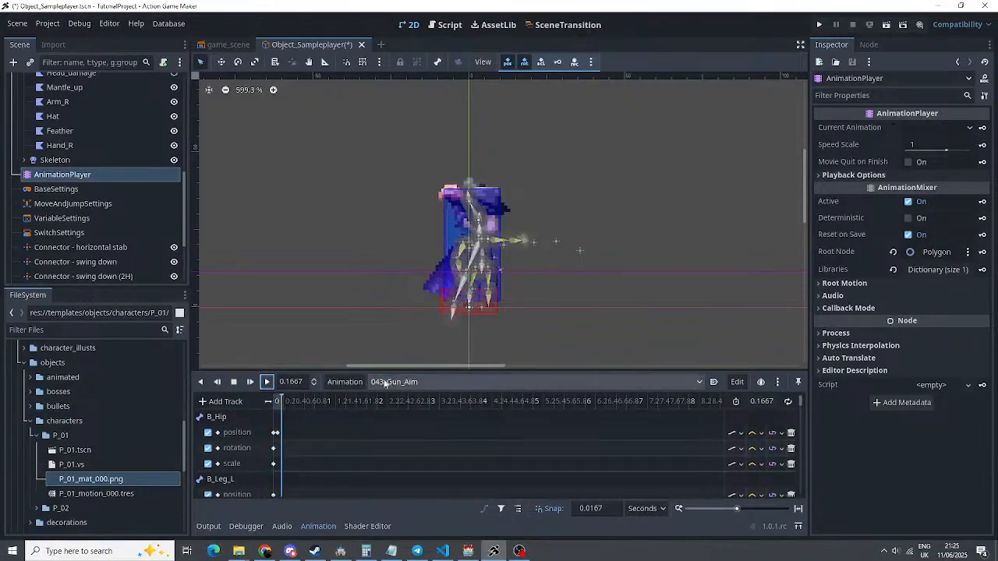
{"action": "left_click", "coordinate": [405, 382]}
{"action": "left_click", "coordinate": [414, 474]}
{"action": "left_click", "coordinate": [266, 382]}
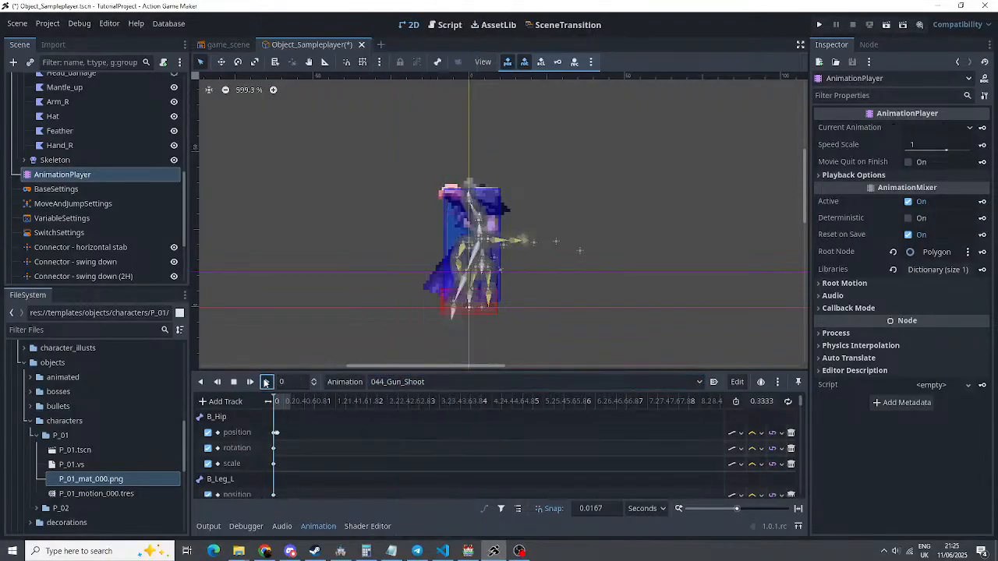
Preview the 045_Magic_Aim, 046_Magic_Shoot and 047_Throw animations one after another
{"action": "left_click", "coordinate": [405, 382]}
{"action": "left_click", "coordinate": [423, 491]}
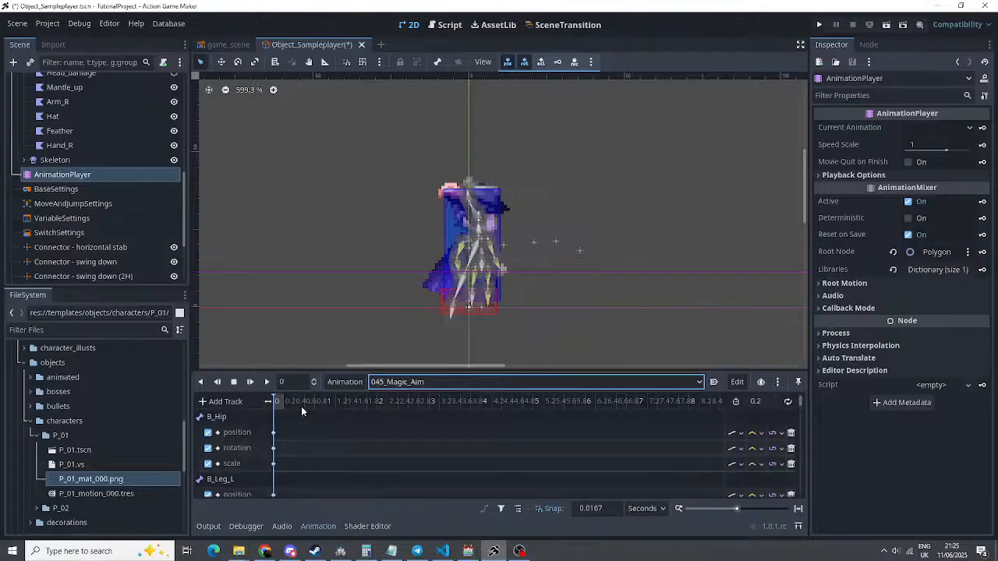
{"action": "left_click", "coordinate": [266, 382]}
{"action": "left_click", "coordinate": [406, 382]}
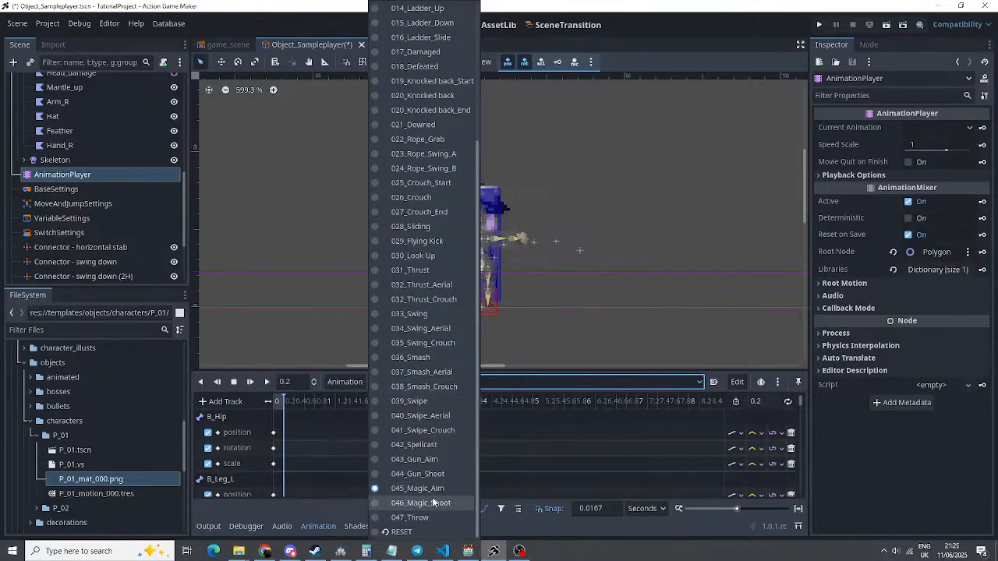
{"action": "left_click", "coordinate": [425, 503]}
{"action": "left_click", "coordinate": [266, 382]}
{"action": "left_click", "coordinate": [436, 382]}
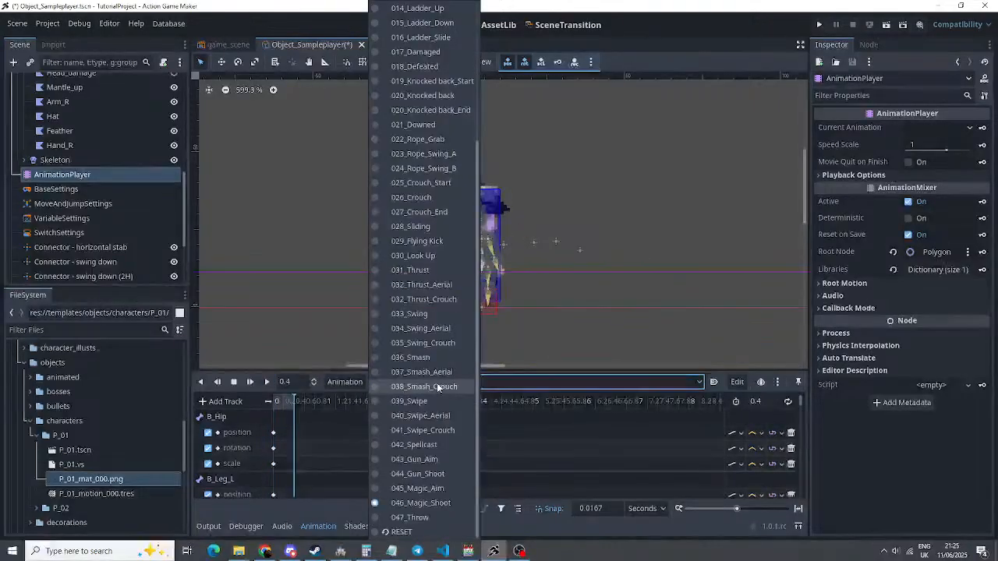
{"action": "left_click", "coordinate": [423, 516]}
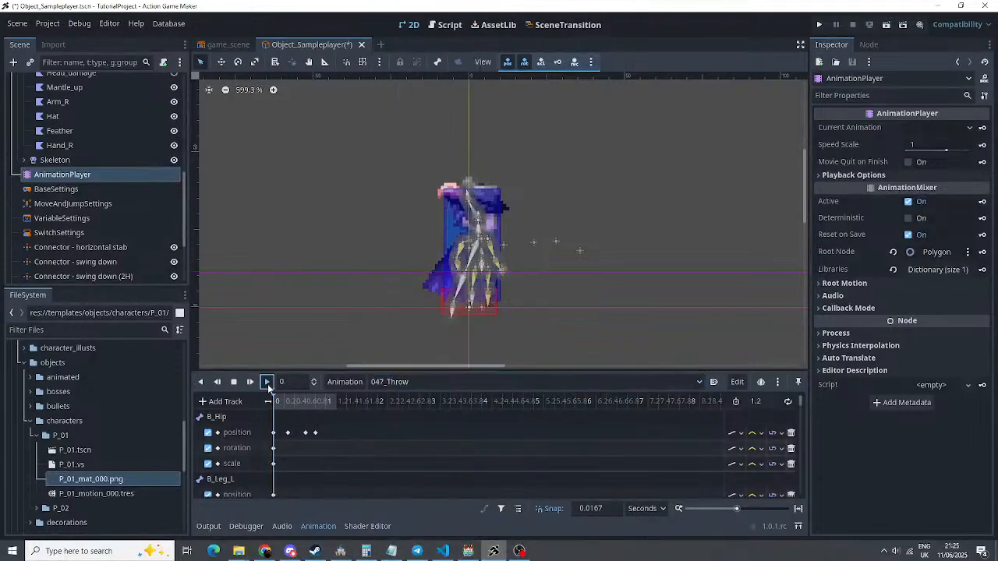
{"action": "left_click", "coordinate": [267, 382]}
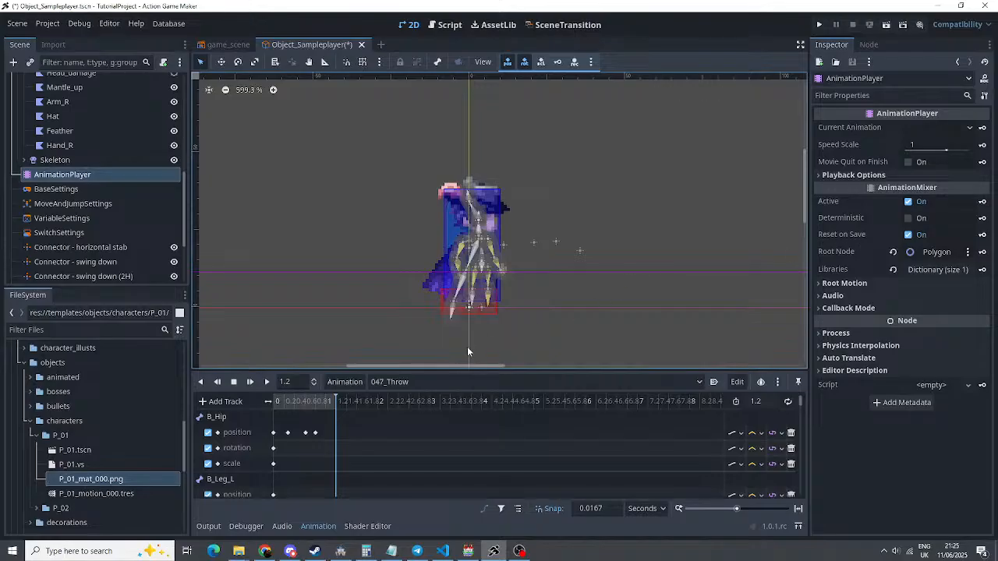
Create an empty animation in the AnimationPlayer with the name new_animation
{"action": "left_click", "coordinate": [344, 382]}
{"action": "left_click", "coordinate": [343, 401]}
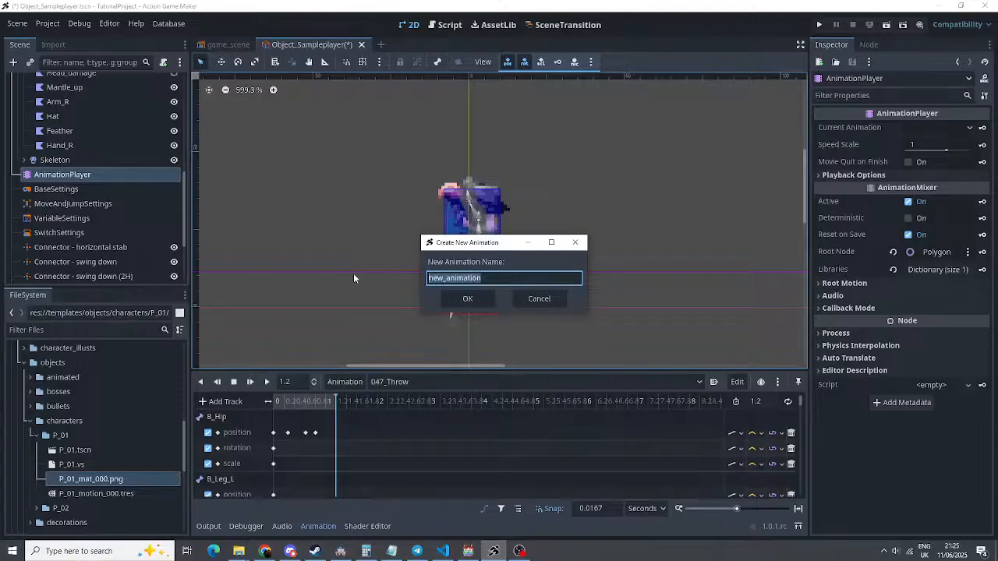
{"action": "key", "text": "Return"}
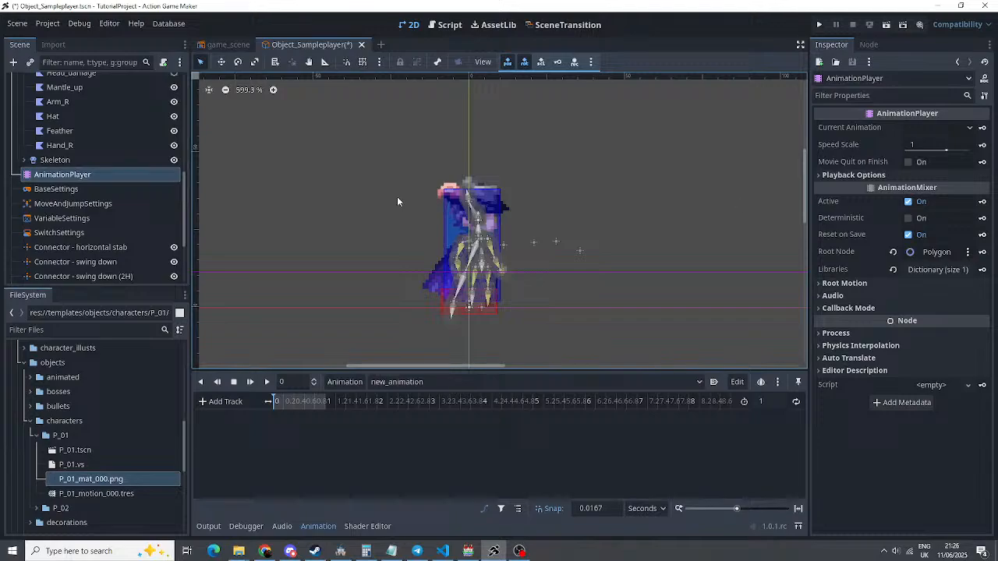
{"action": "scroll", "coordinate": [79, 188], "scroll_direction": "up", "scroll_amount": 1}
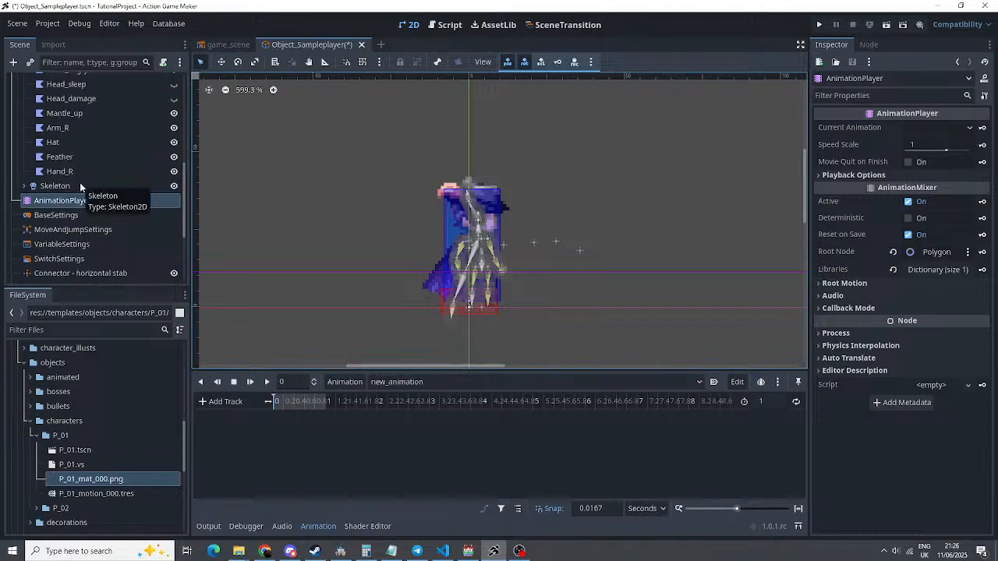
Insert keys for all Skeleton bones from B_Hip to B_Chain at the start of new_animation, creating their tracks and RESET tracks
{"action": "scroll", "coordinate": [80, 183], "scroll_direction": "down", "scroll_amount": 1}
{"action": "left_click", "coordinate": [32, 161]}
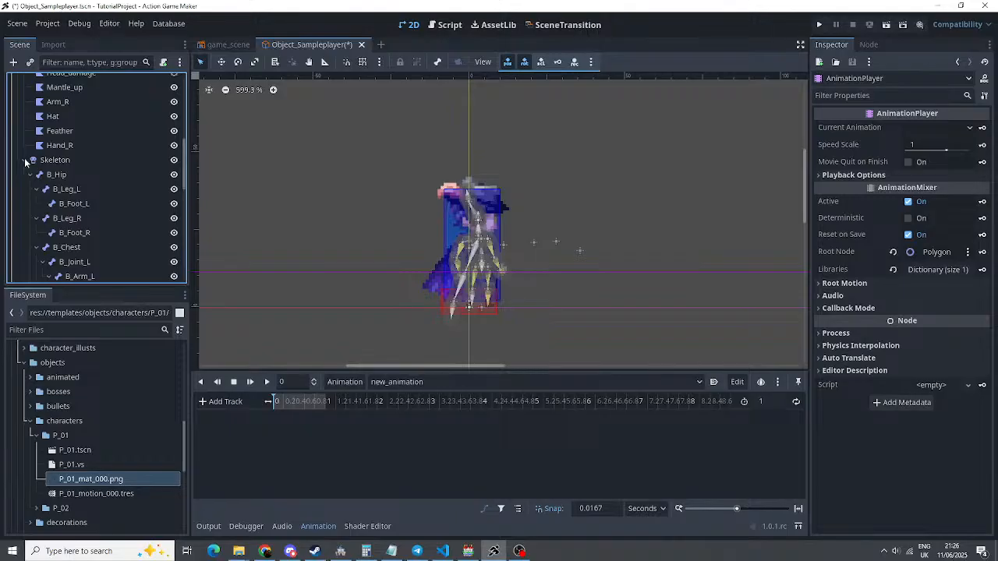
{"action": "left_click", "coordinate": [67, 174]}
{"action": "scroll", "coordinate": [89, 192], "scroll_direction": "down", "scroll_amount": 3}
{"action": "scroll", "coordinate": [89, 193], "scroll_direction": "down", "scroll_amount": 3}
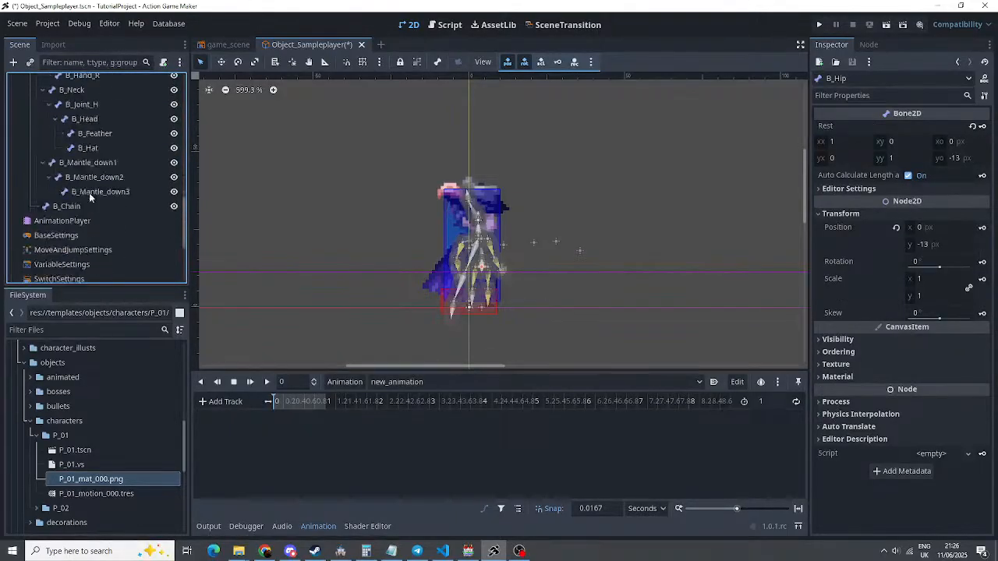
{"action": "left_click", "coordinate": [84, 207], "text": "shift"}
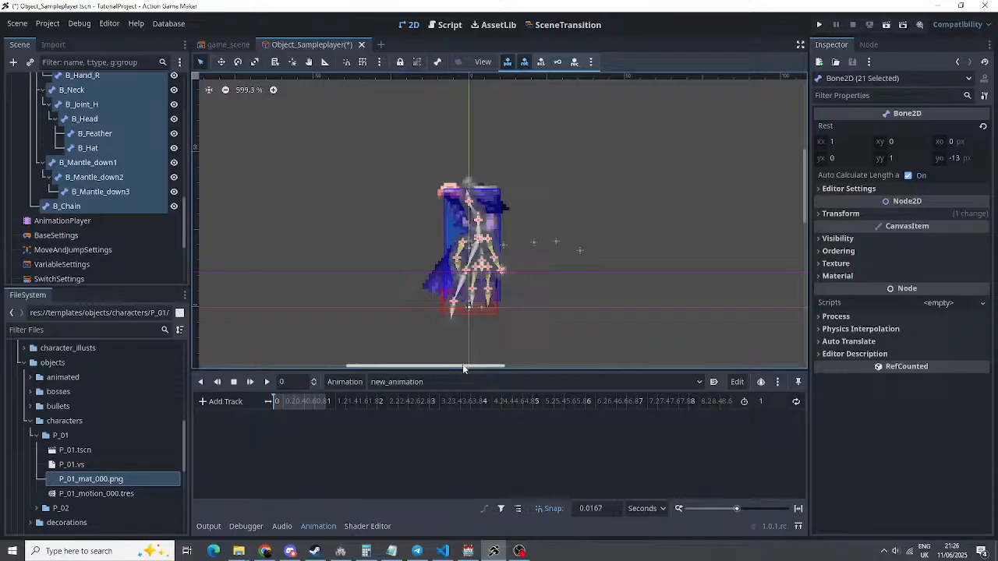
{"action": "left_click", "coordinate": [559, 63]}
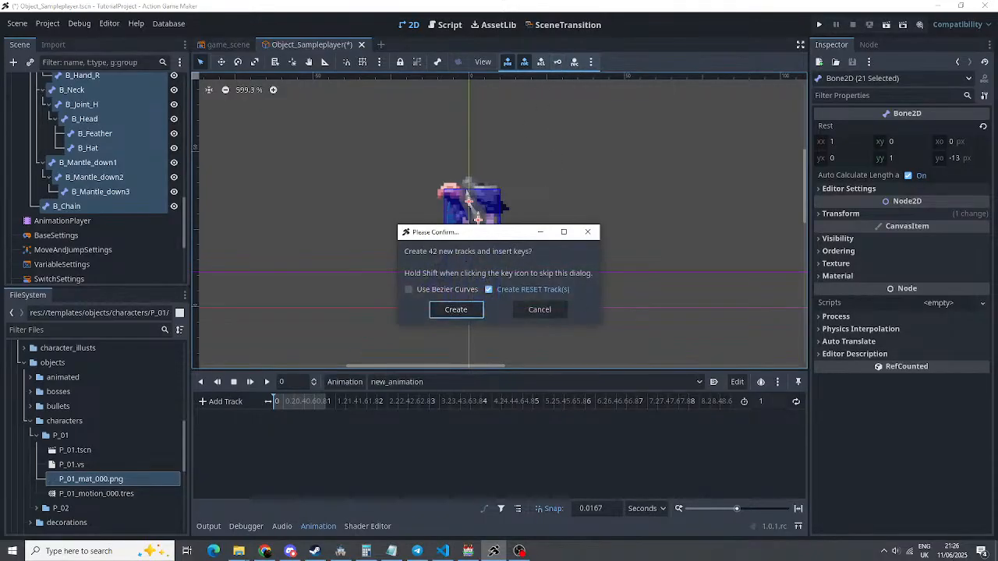
{"action": "left_click", "coordinate": [455, 311]}
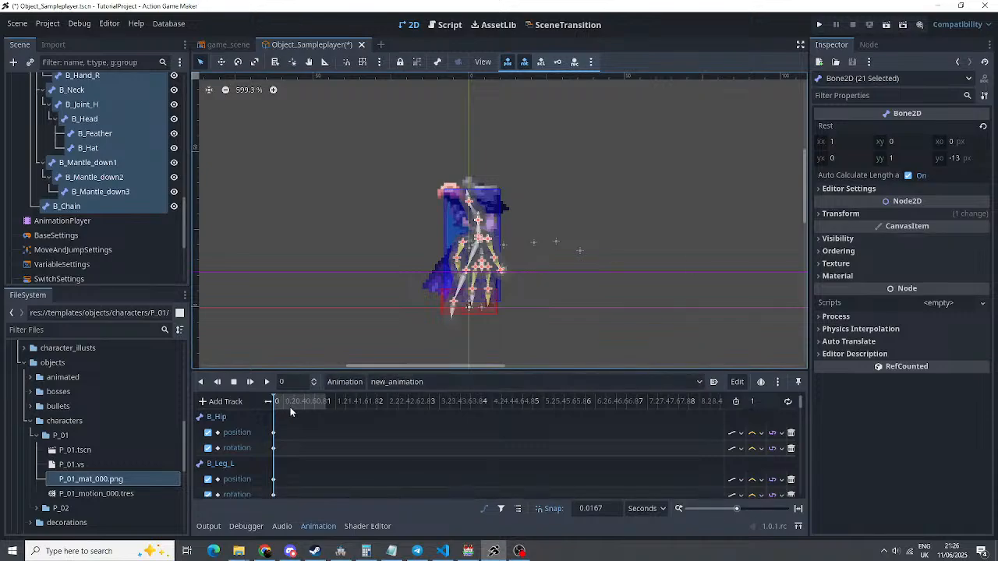
Rotate the B_Arm_R bone to 66.4° at 0.6 s in new_animation and play the animation
{"action": "mouse_move", "coordinate": [290, 407]}
{"action": "left_mouse_down"}
{"action": "mouse_move", "coordinate": [316, 406]}
{"action": "mouse_move", "coordinate": [305, 404]}
{"action": "left_mouse_up"}
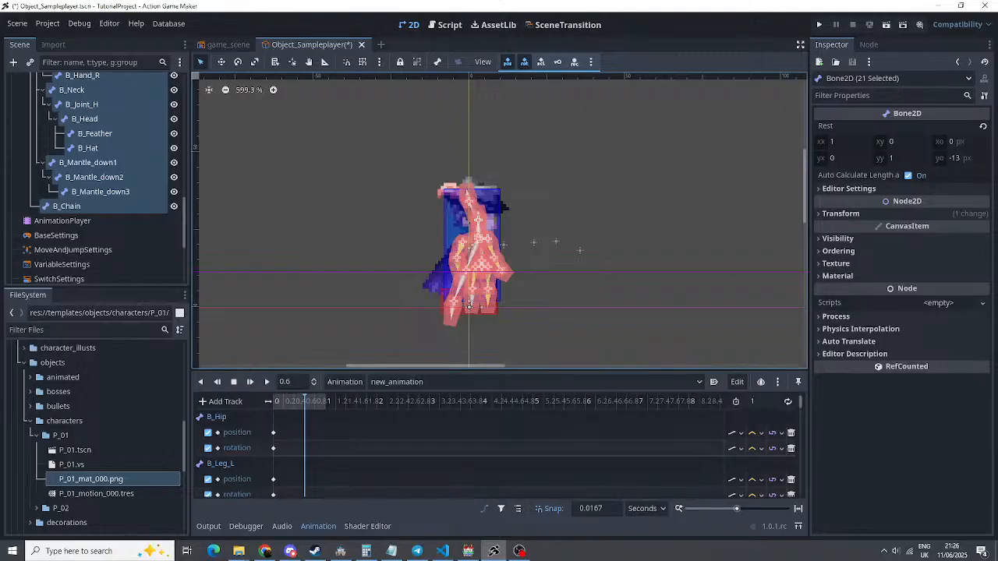
{"action": "scroll", "coordinate": [90, 199], "scroll_direction": "up", "scroll_amount": 5}
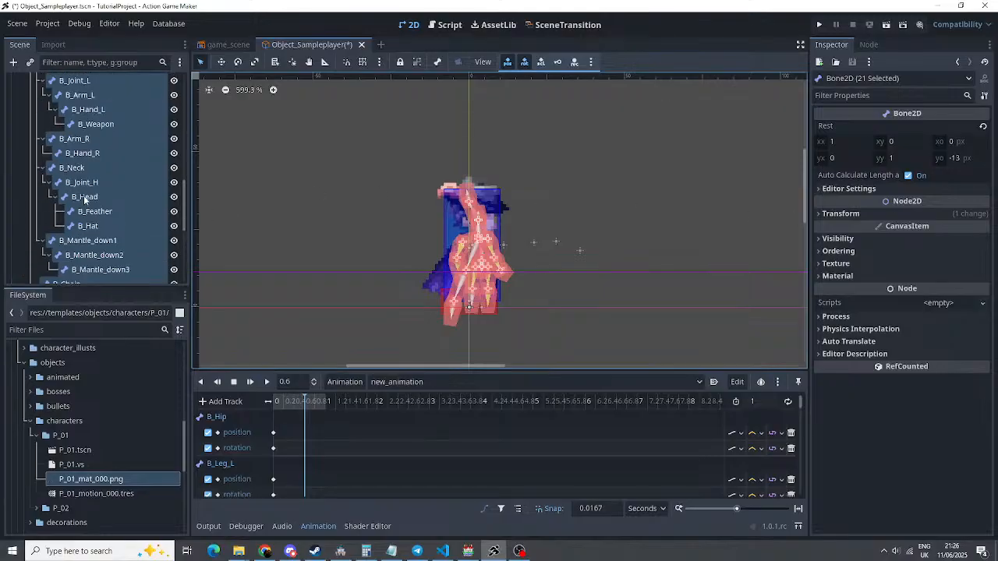
{"action": "left_click", "coordinate": [91, 216]}
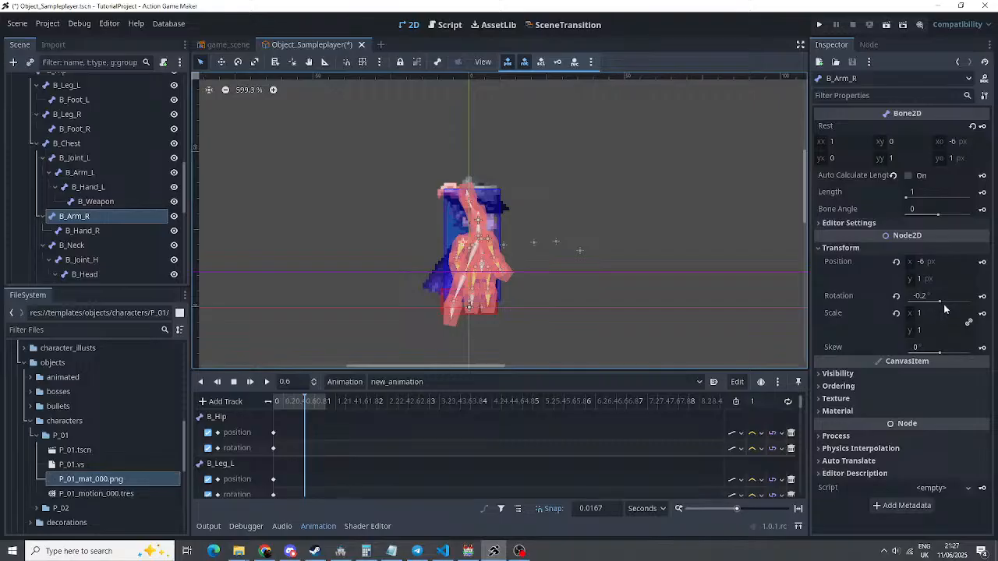
{"action": "left_click_drag", "start_coordinate": [930, 302], "coordinate": [946, 302]}
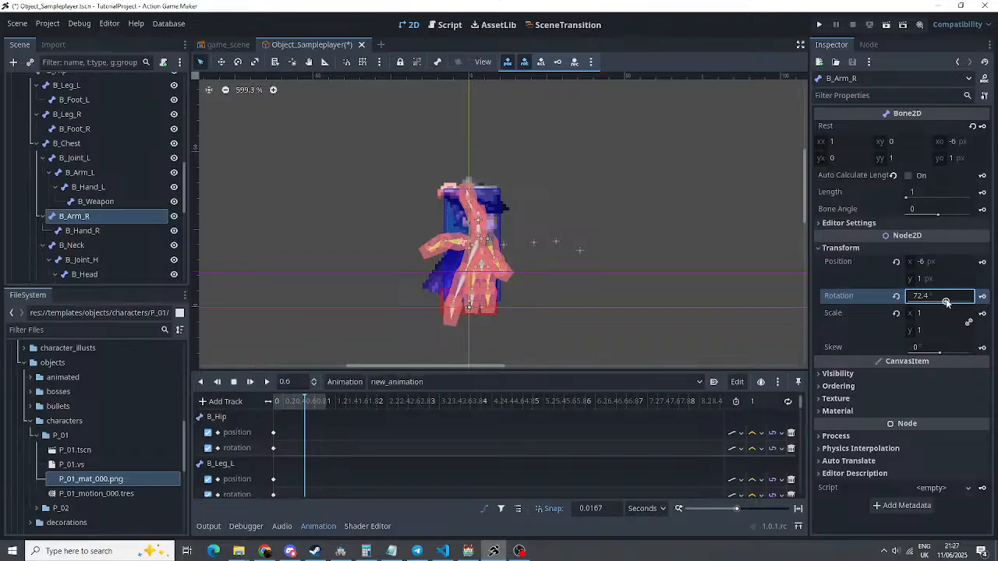
{"action": "mouse_move", "coordinate": [946, 302]}
{"action": "left_mouse_down"}
{"action": "mouse_move", "coordinate": [916, 302]}
{"action": "mouse_move", "coordinate": [946, 302]}
{"action": "left_mouse_up"}
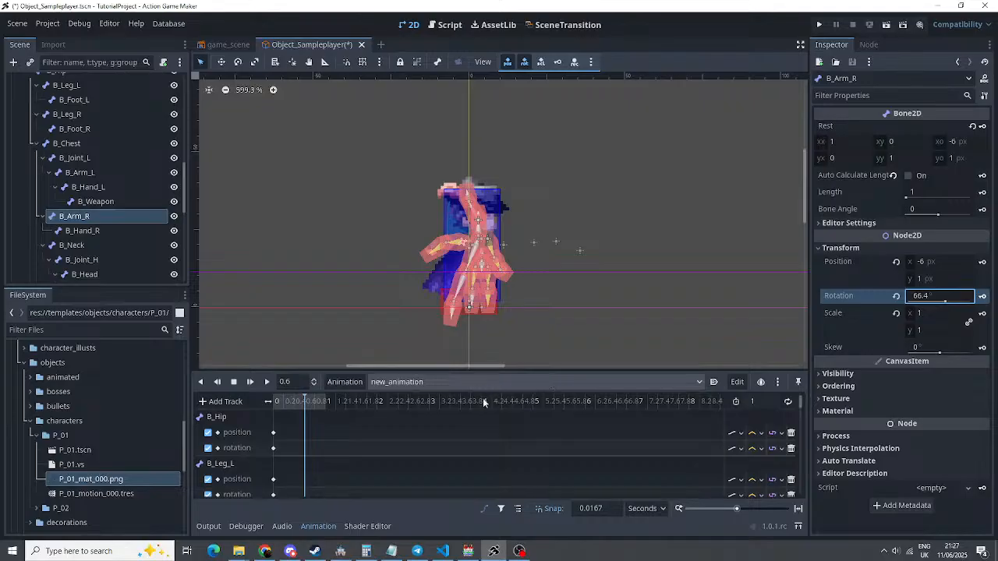
{"action": "left_click", "coordinate": [267, 382]}
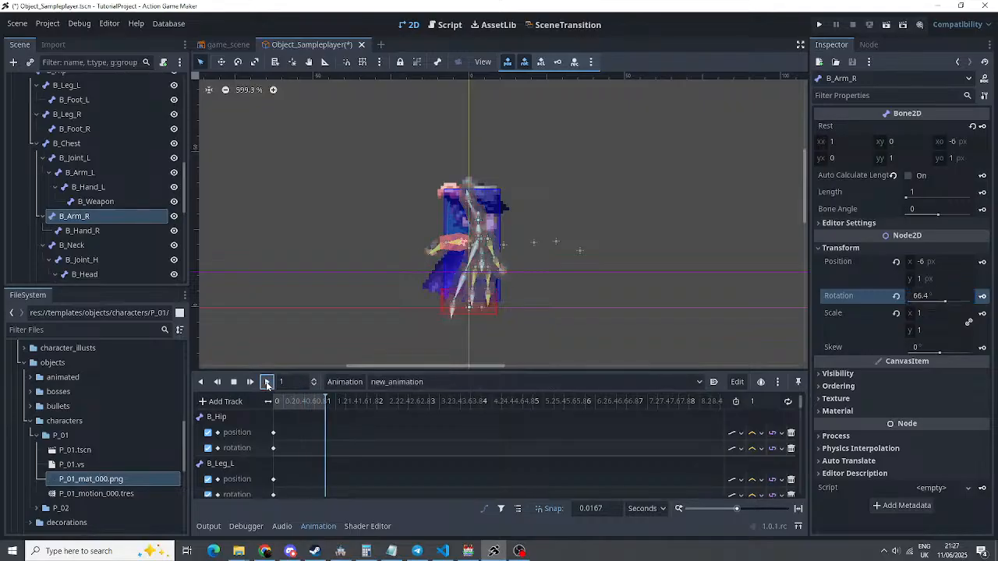
{"action": "left_click", "coordinate": [267, 382]}
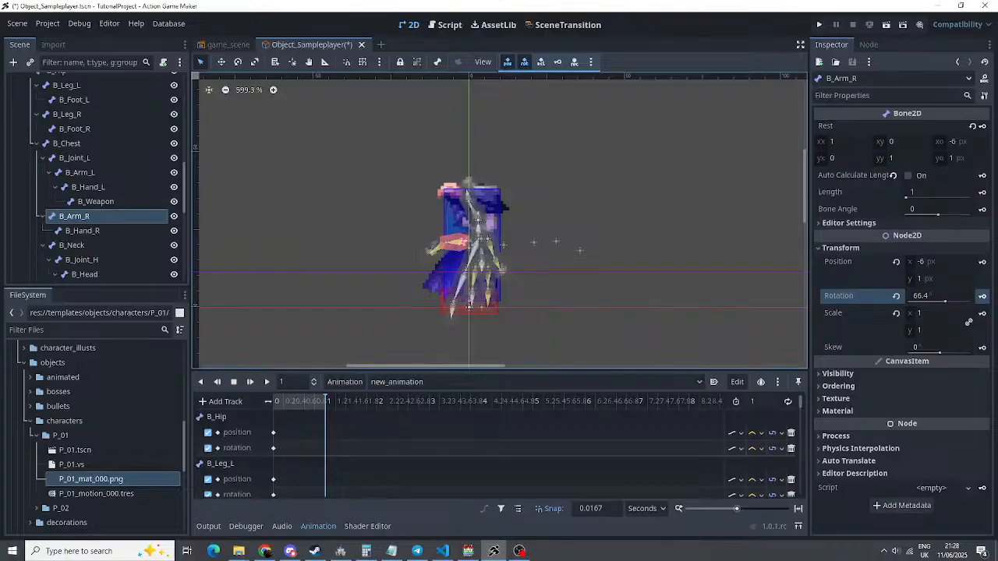
Select the Player root node and run Bulk Load Animations for its animation sets
{"action": "scroll", "coordinate": [102, 82], "scroll_direction": "up", "scroll_amount": 10}
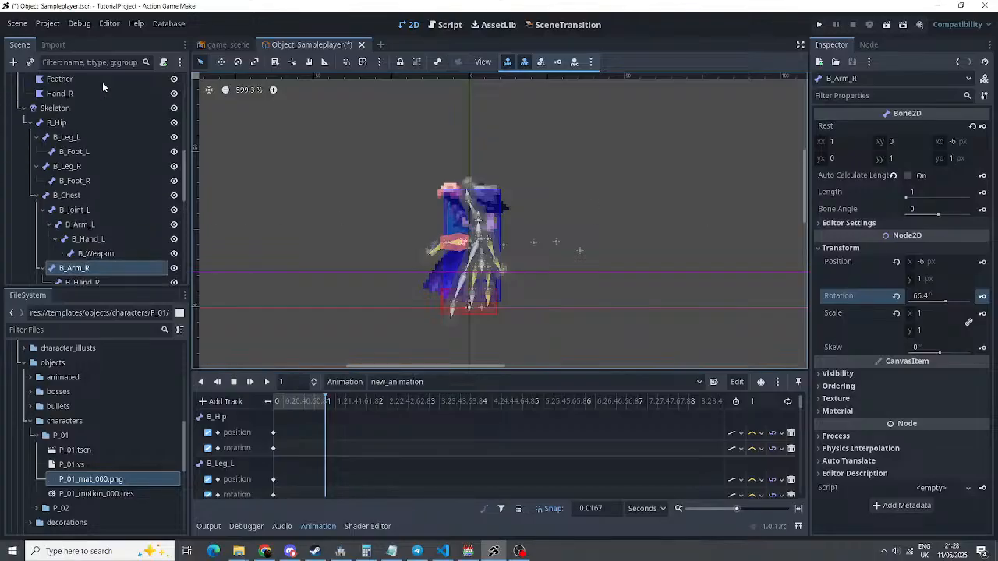
{"action": "left_click", "coordinate": [53, 83]}
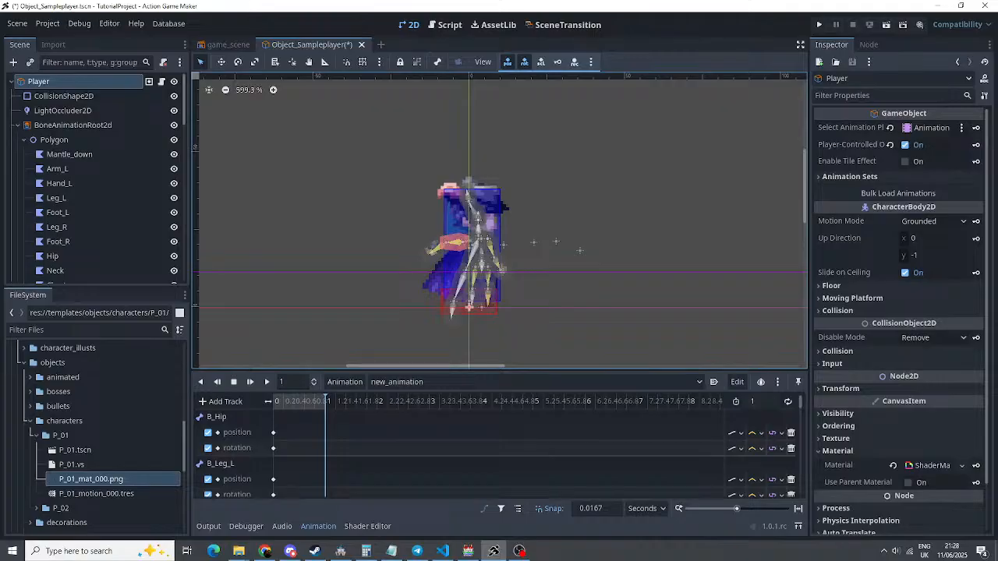
{"action": "left_click", "coordinate": [876, 193]}
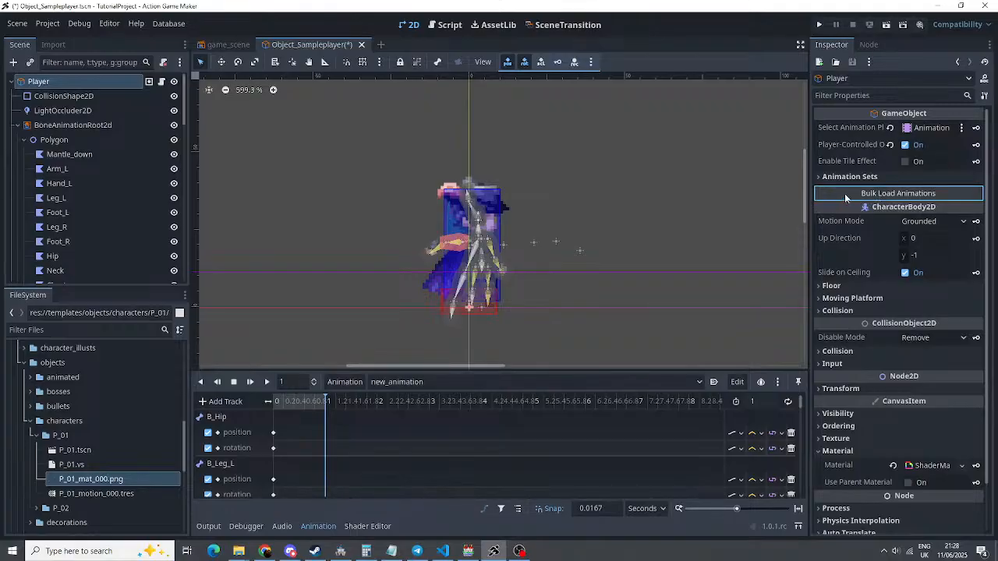
Examine the Player's Animation Sets, from the 001_Idle entry on the first page to the entries on the last page
{"action": "left_click", "coordinate": [819, 176]}
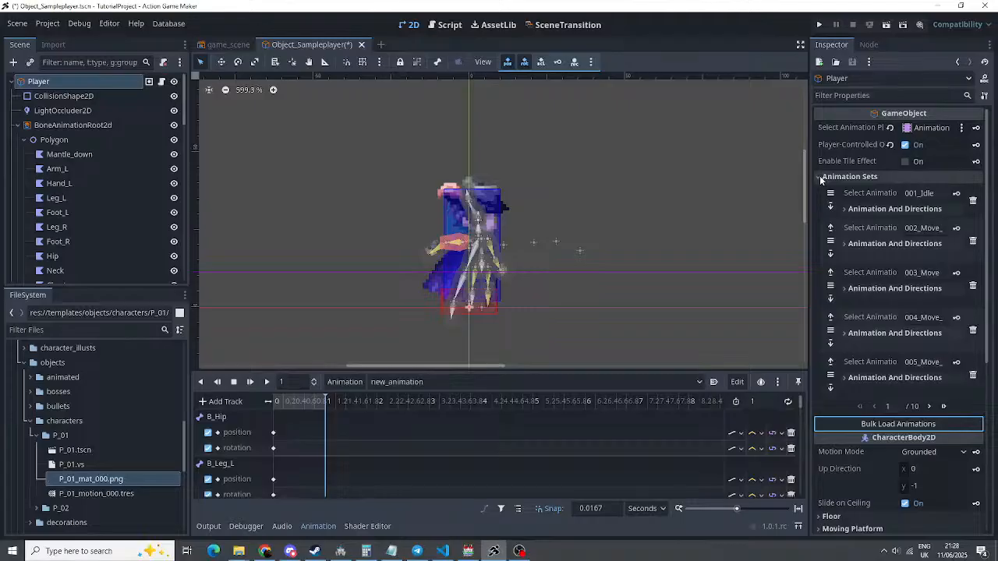
{"action": "left_click", "coordinate": [928, 194]}
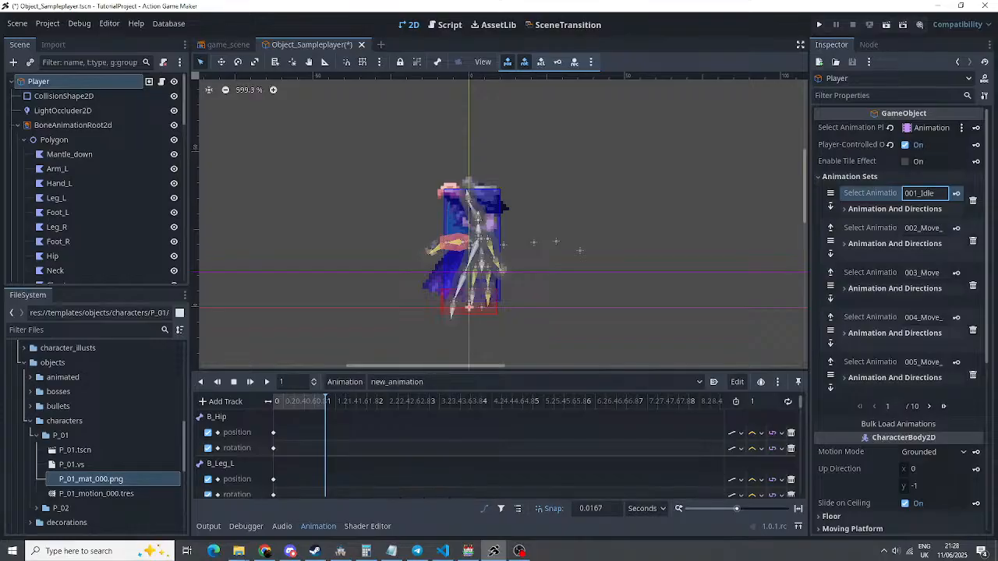
{"action": "key", "text": "alt+Tab"}
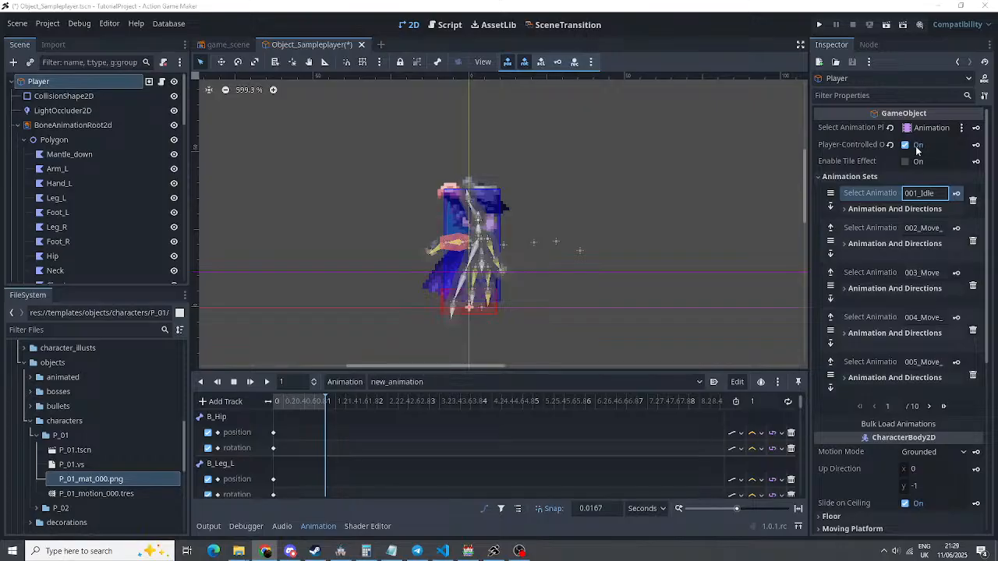
{"action": "scroll", "coordinate": [873, 196], "scroll_direction": "down", "scroll_amount": 3}
{"action": "scroll", "coordinate": [873, 195], "scroll_direction": "down", "scroll_amount": 4}
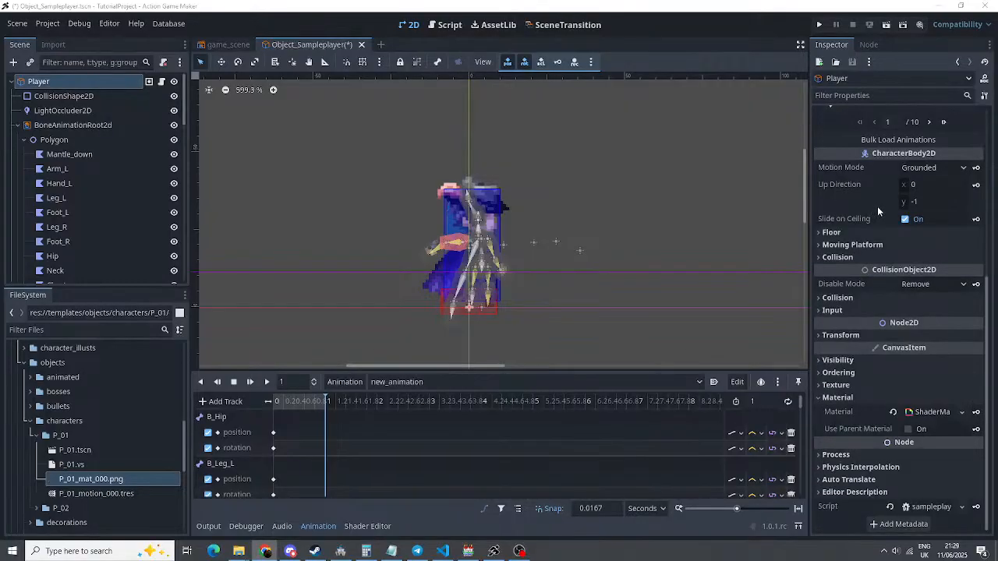
{"action": "scroll", "coordinate": [877, 206], "scroll_direction": "up", "scroll_amount": 5}
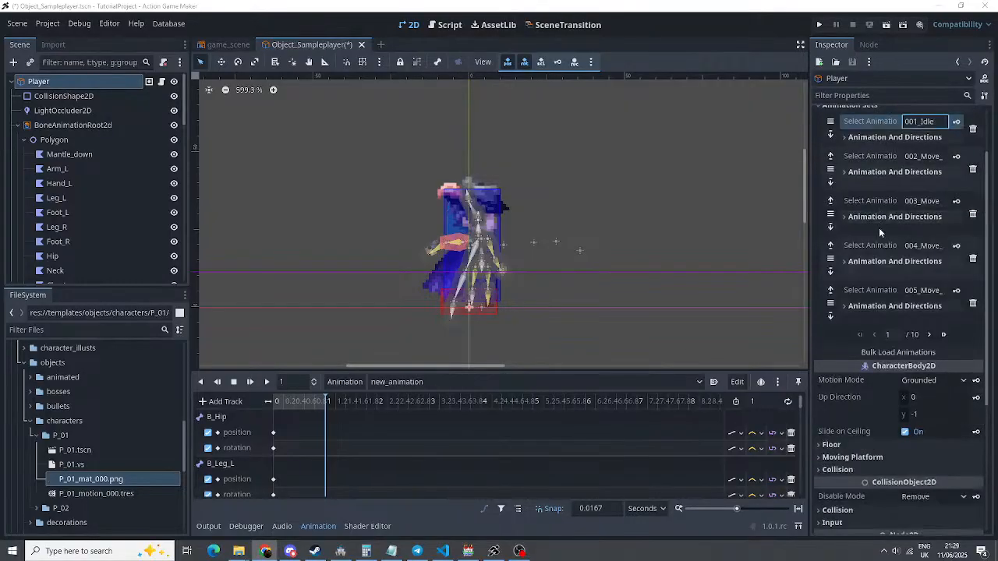
{"action": "left_click", "coordinate": [942, 334]}
{"action": "scroll", "coordinate": [890, 281], "scroll_direction": "up", "scroll_amount": 1}
{"action": "scroll", "coordinate": [890, 281], "scroll_direction": "up", "scroll_amount": 1}
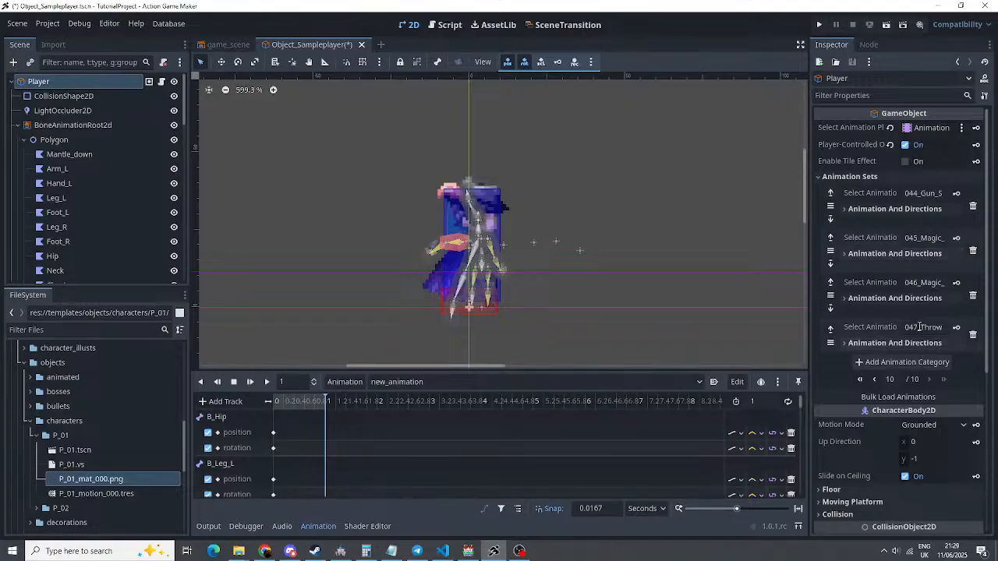
{"action": "left_click", "coordinate": [860, 380]}
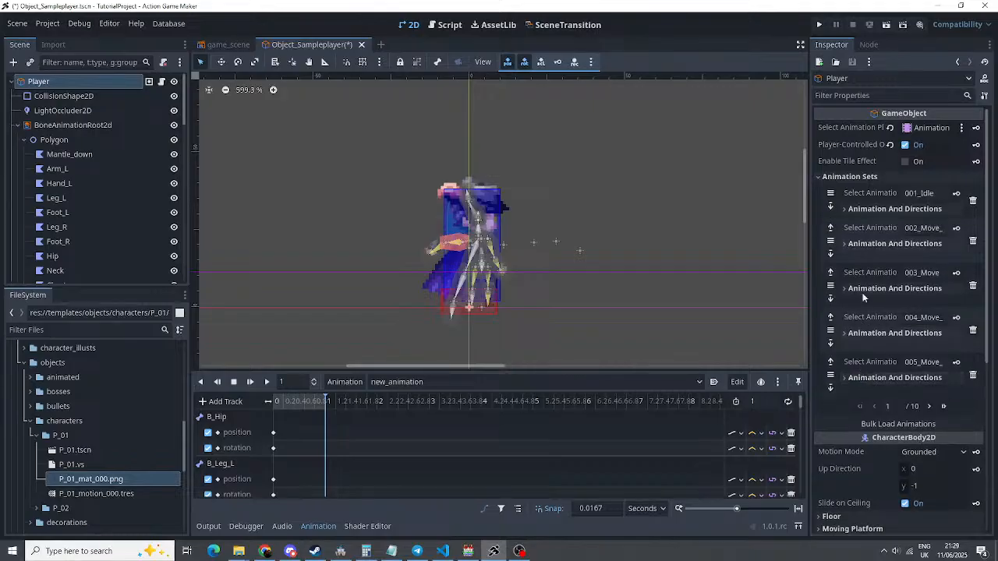
{"action": "left_click", "coordinate": [819, 178]}
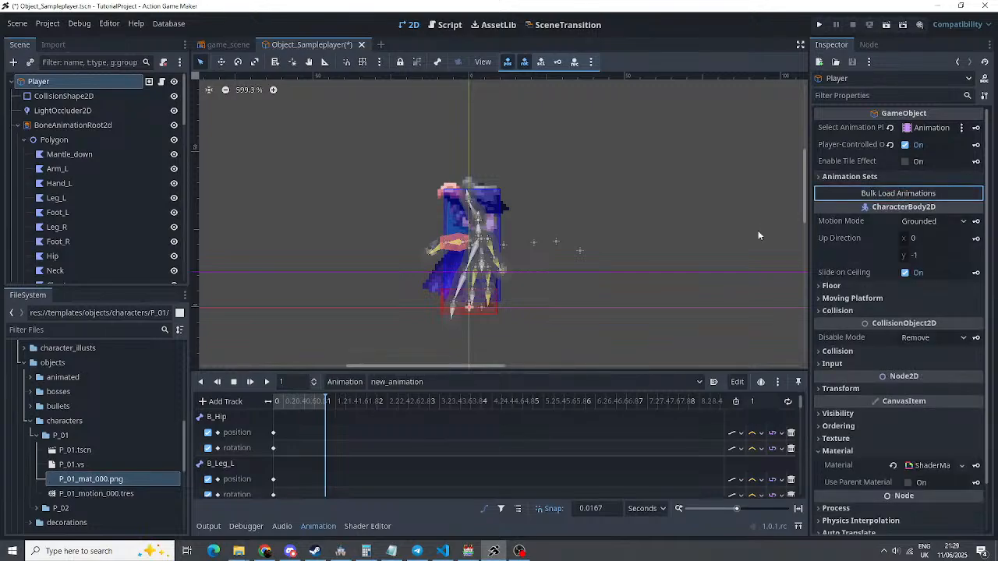
Open the Player's visual script and review the animations that can be assigned to the Sliding state
{"action": "left_click", "coordinate": [267, 382]}
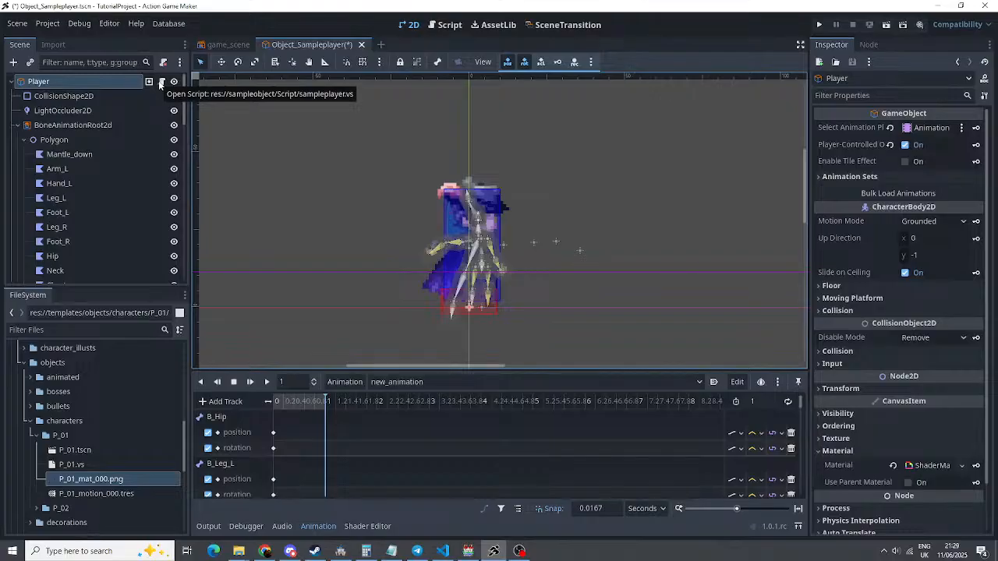
{"action": "left_click", "coordinate": [444, 24]}
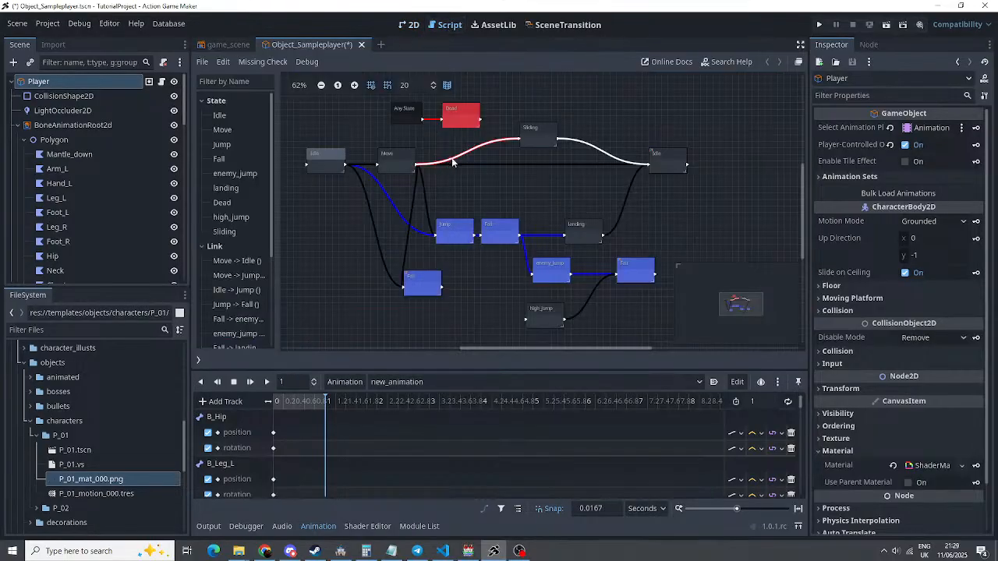
{"action": "left_click", "coordinate": [510, 142]}
{"action": "left_click", "coordinate": [555, 135]}
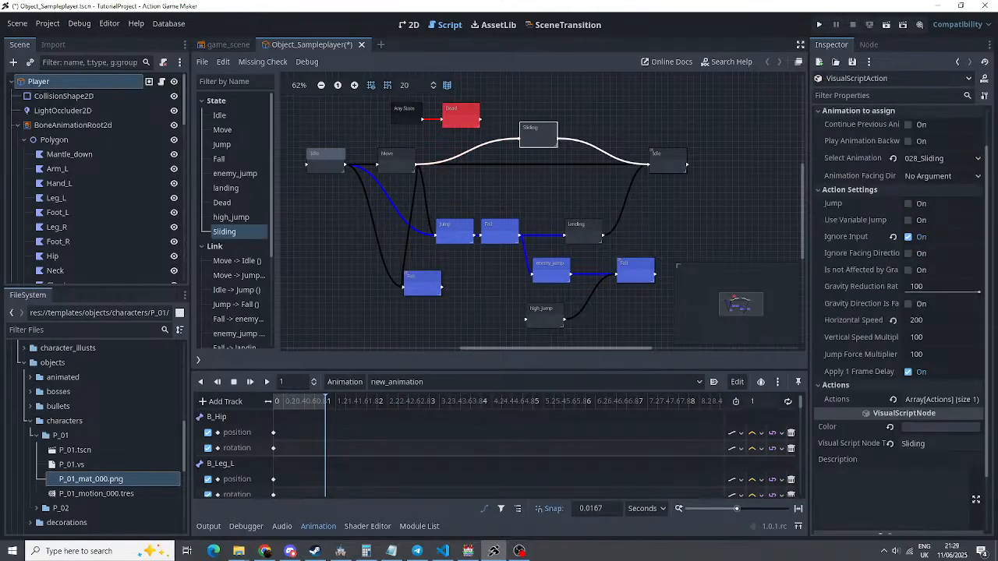
{"action": "left_click", "coordinate": [979, 158]}
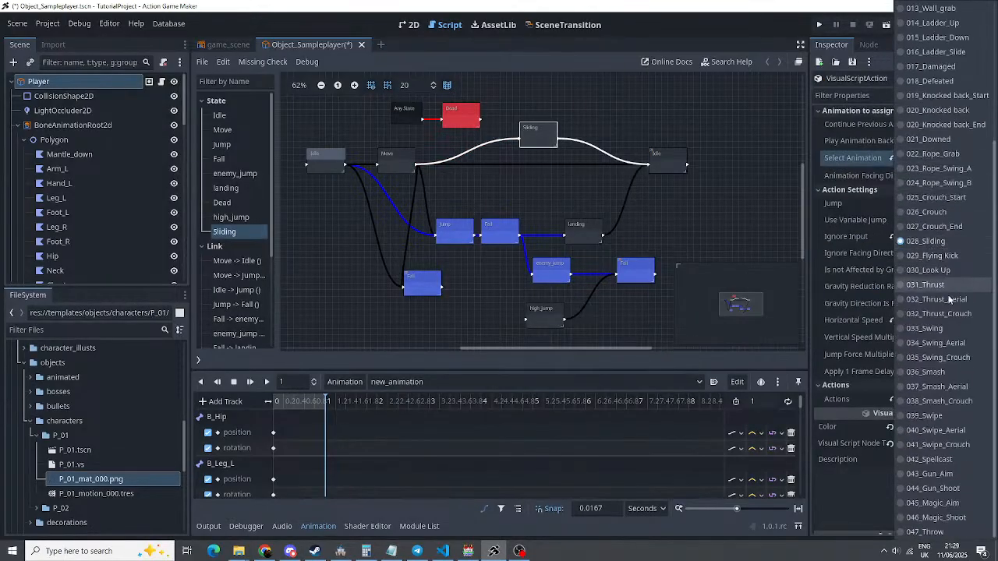
{"action": "scroll", "coordinate": [928, 452], "scroll_direction": "up", "scroll_amount": 5}
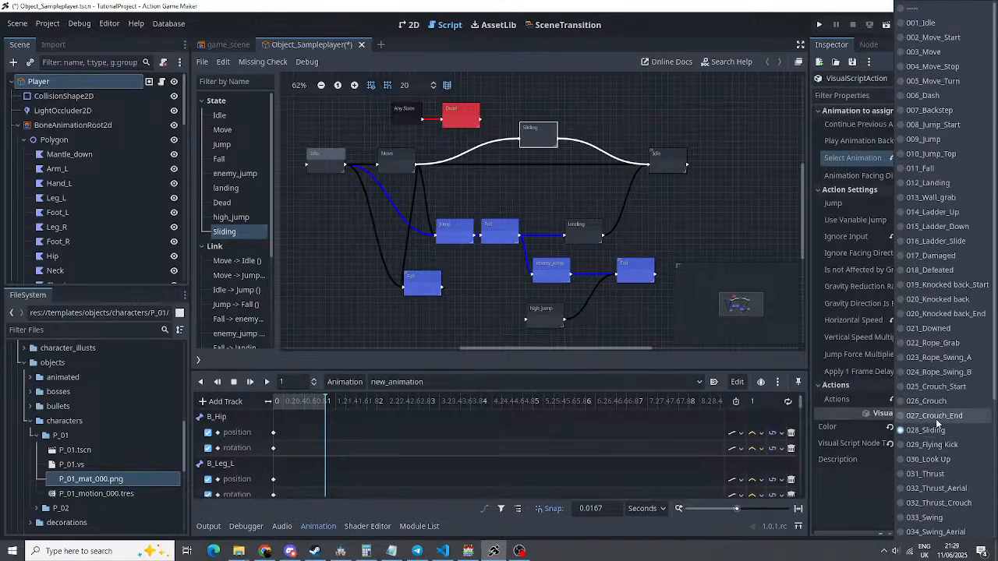
{"action": "scroll", "coordinate": [937, 423], "scroll_direction": "down", "scroll_amount": 4}
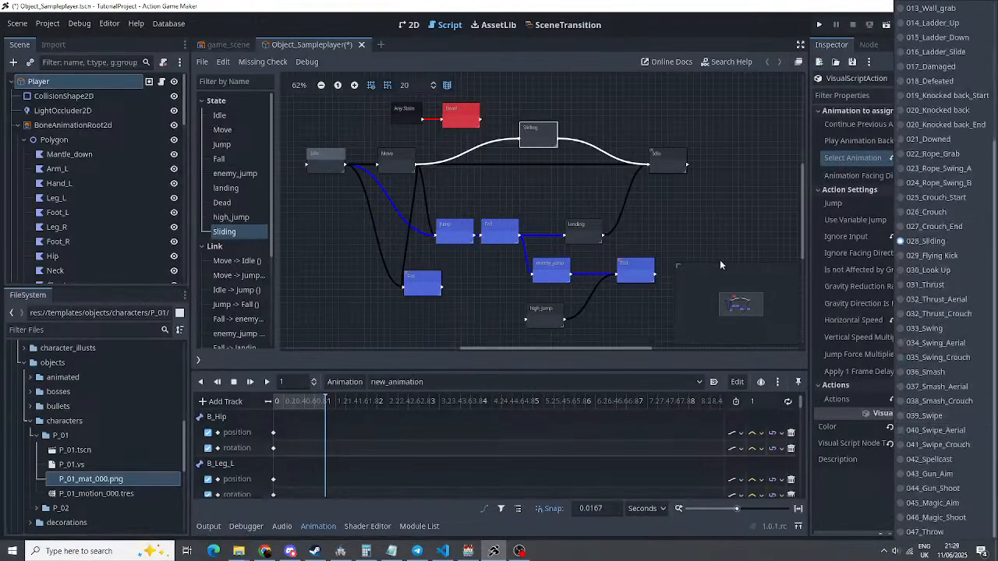
{"action": "left_click", "coordinate": [703, 239]}
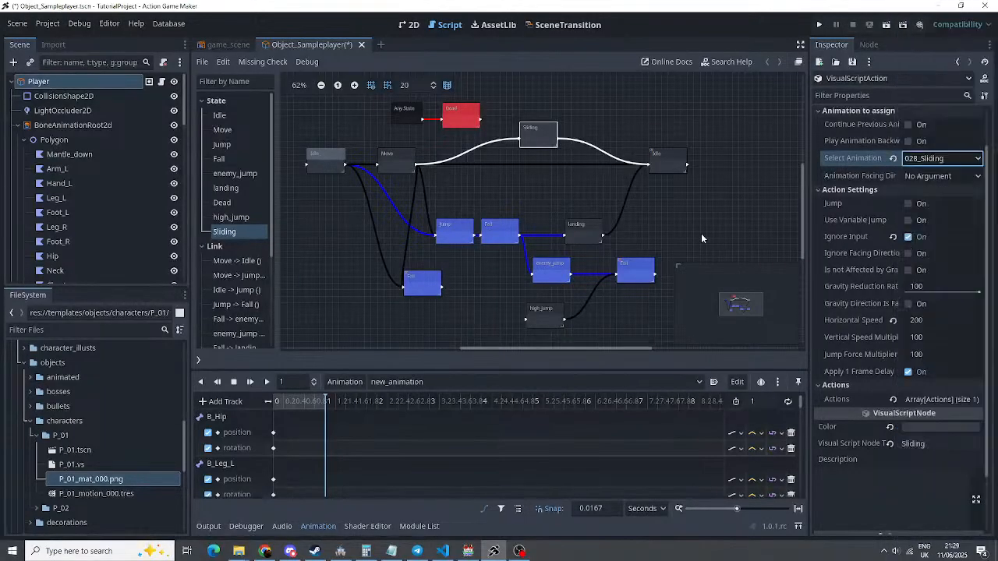
Return to the 2D view, select the AnimationPlayer node, and review its list of animations
{"action": "left_click", "coordinate": [409, 25]}
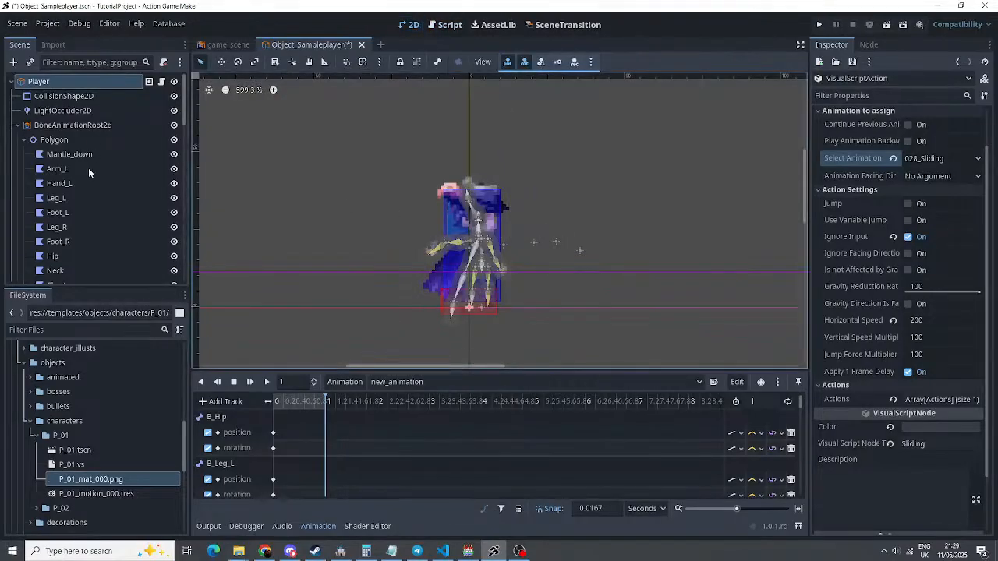
{"action": "scroll", "coordinate": [88, 168], "scroll_direction": "down", "scroll_amount": 3}
{"action": "scroll", "coordinate": [86, 163], "scroll_direction": "down", "scroll_amount": 8}
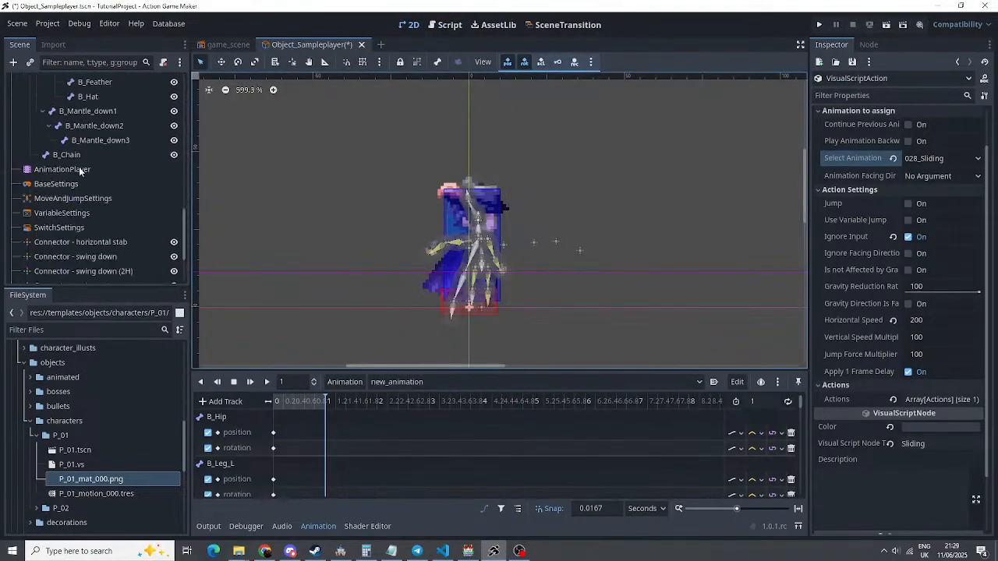
{"action": "left_click", "coordinate": [79, 169]}
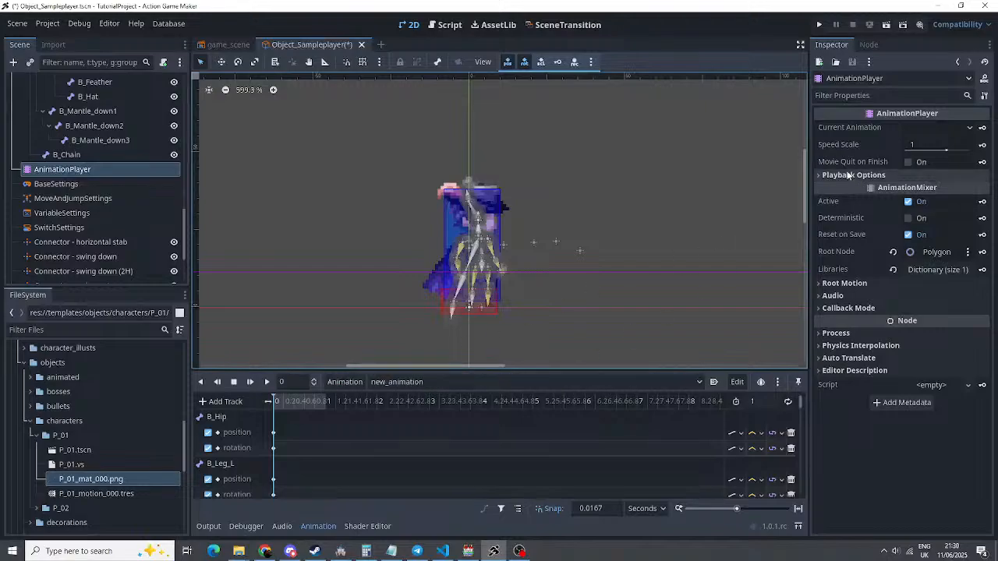
{"action": "scroll", "coordinate": [90, 175], "scroll_direction": "up", "scroll_amount": 15}
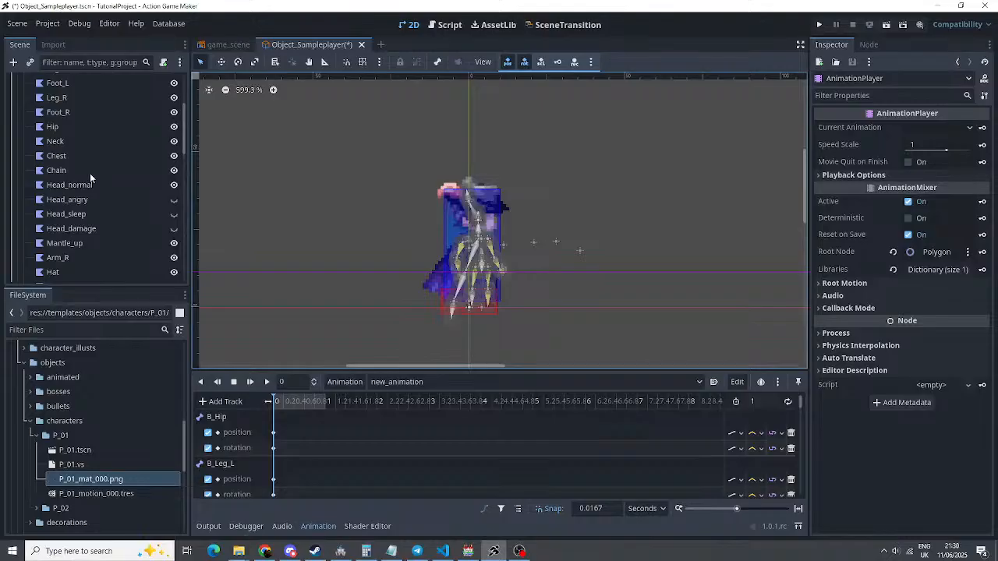
{"action": "left_click", "coordinate": [406, 383]}
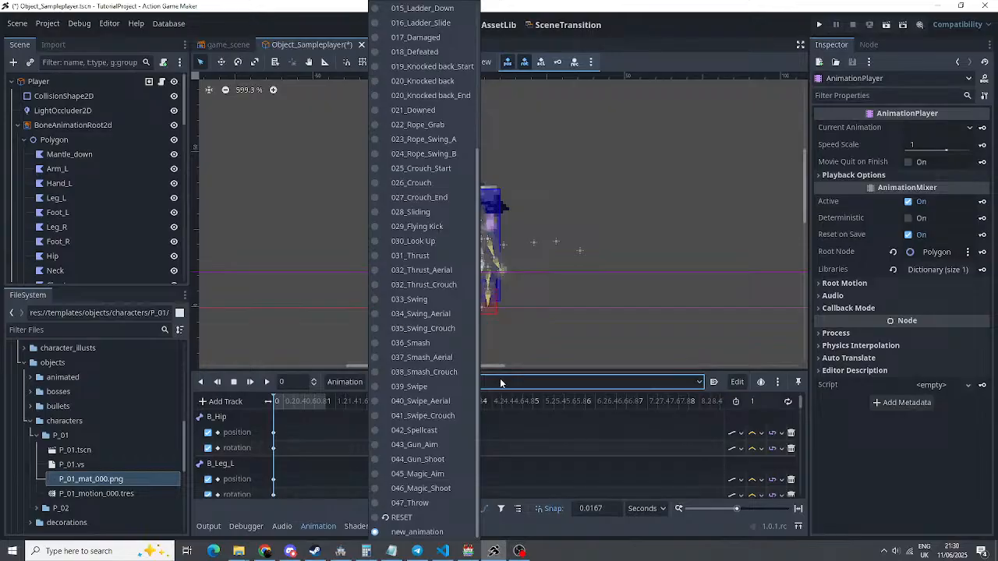
{"action": "left_click", "coordinate": [500, 380]}
{"action": "left_click", "coordinate": [402, 384]}
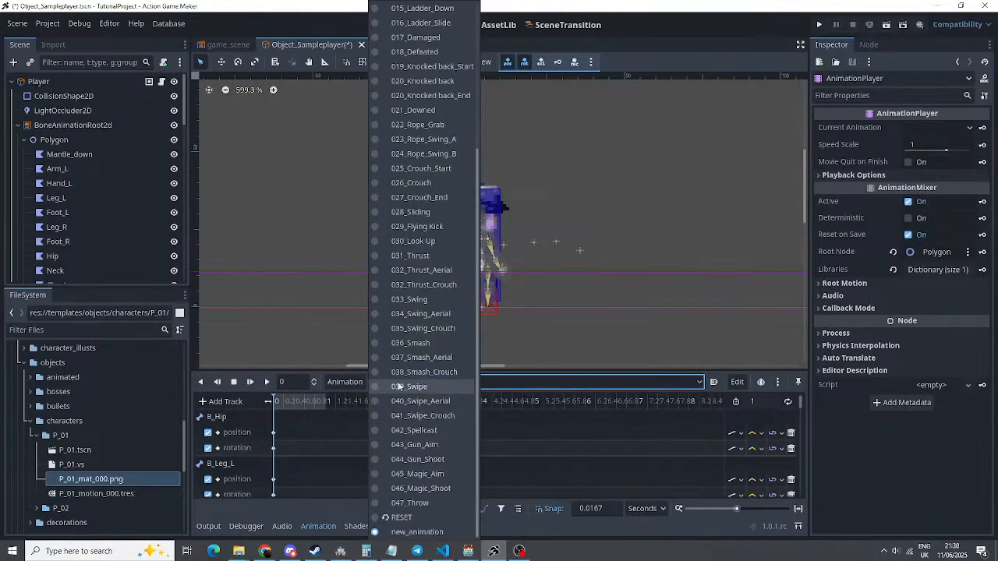
{"action": "left_click", "coordinate": [526, 384]}
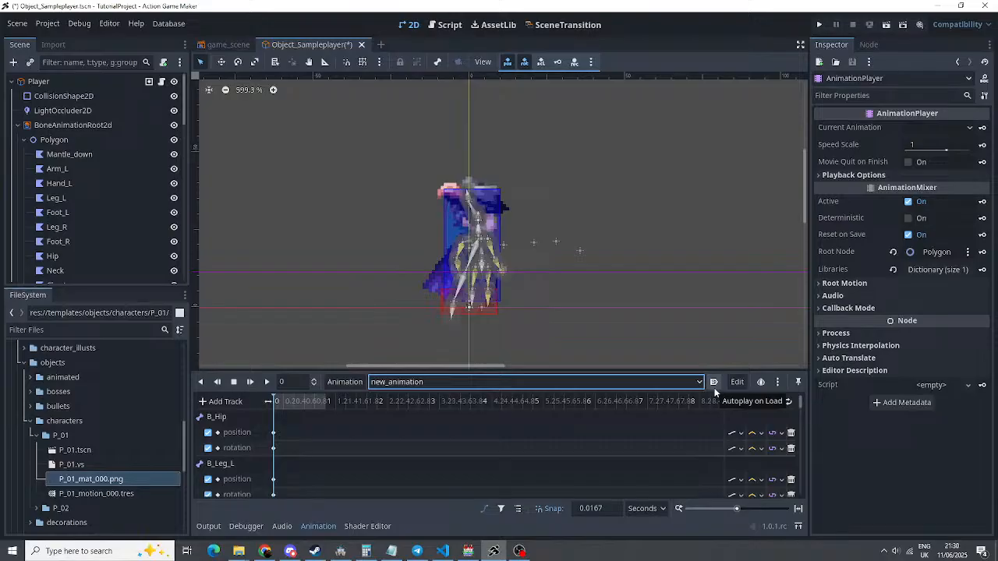
Rename the animation new_animation as 048_arm
{"action": "left_click", "coordinate": [361, 383]}
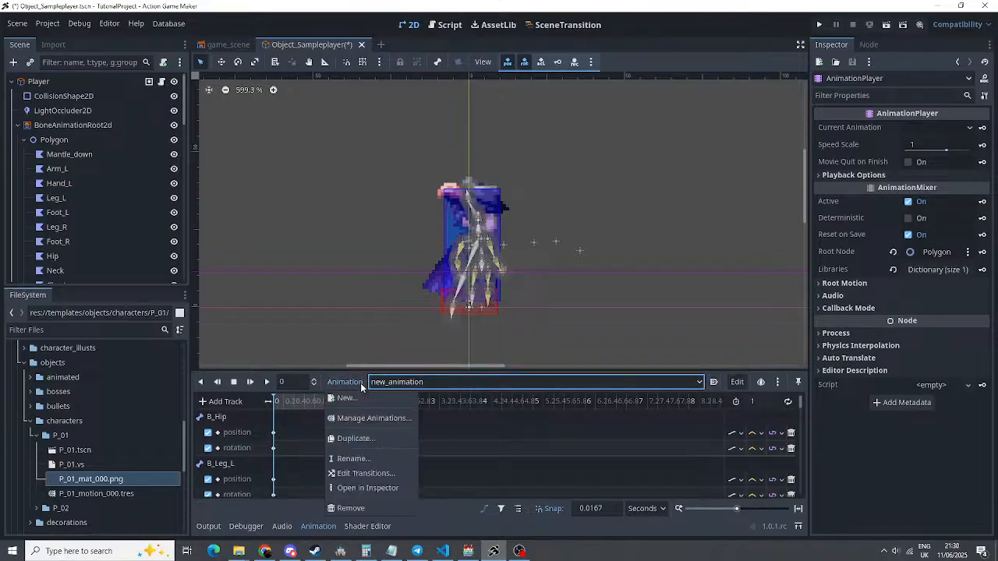
{"action": "left_click", "coordinate": [355, 458]}
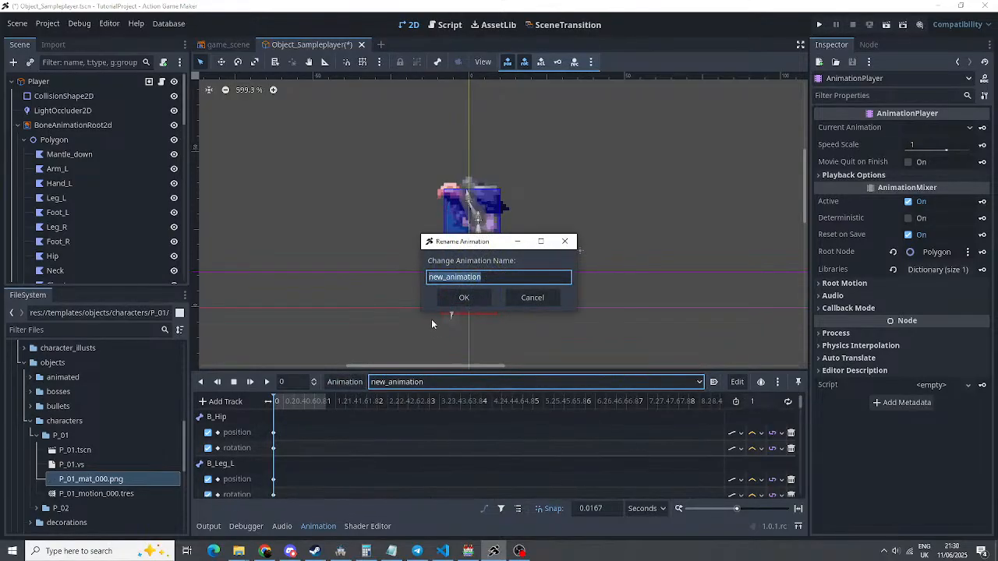
{"action": "type", "text": "048"}
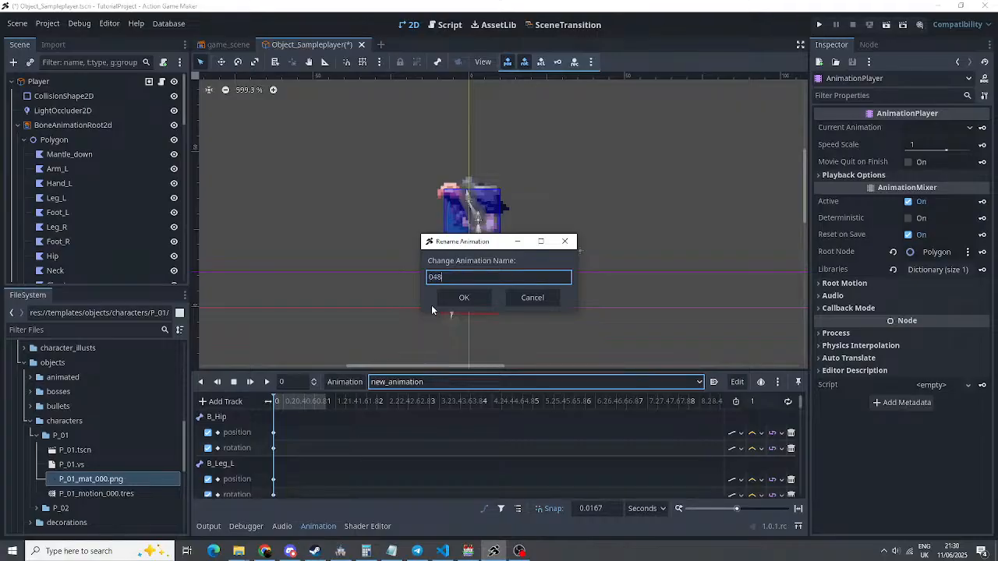
{"action": "type", "text": "_arm"}
{"action": "key", "text": "Return"}
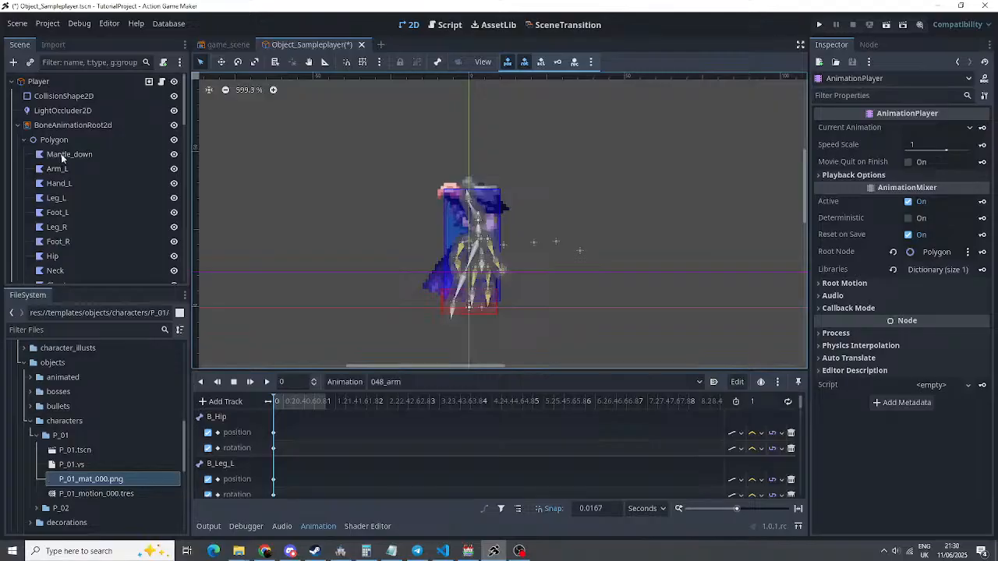
Run Bulk Load Animations on the Player root node and show the last page of its Animation Sets
{"action": "left_click", "coordinate": [68, 80]}
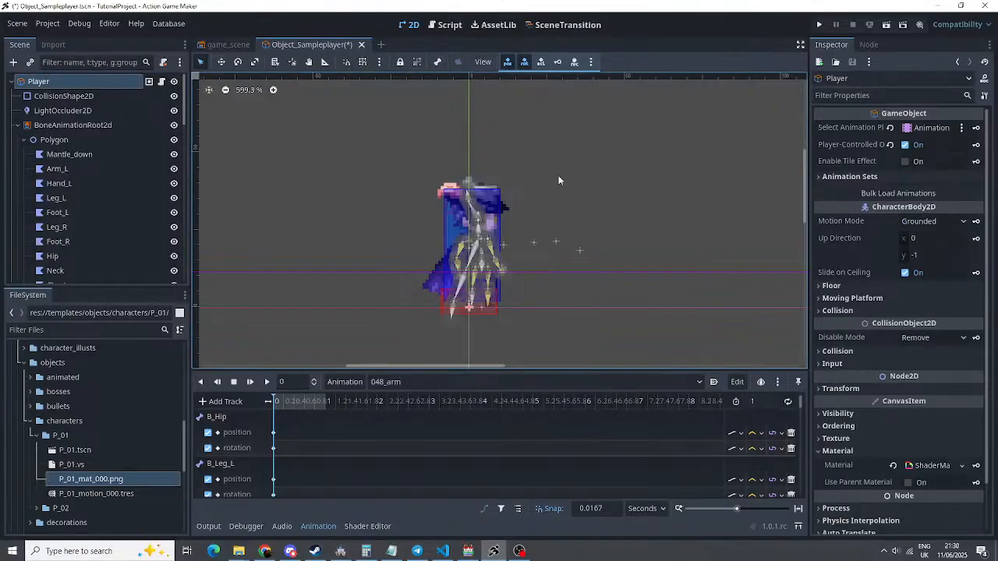
{"action": "left_click", "coordinate": [903, 193]}
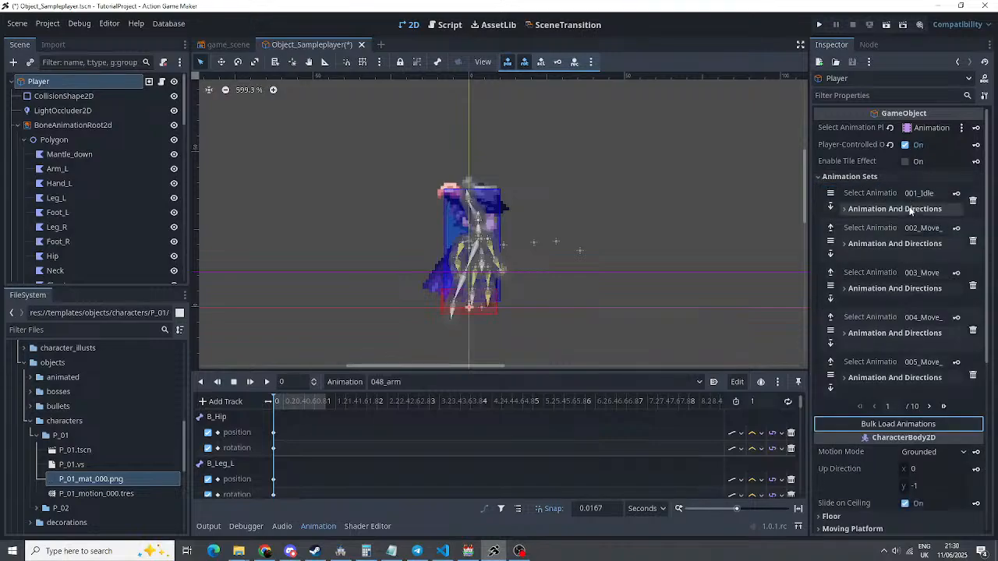
{"action": "scroll", "coordinate": [928, 234], "scroll_direction": "down", "scroll_amount": 4}
{"action": "scroll", "coordinate": [948, 288], "scroll_direction": "up", "scroll_amount": 2}
{"action": "left_click", "coordinate": [943, 301]}
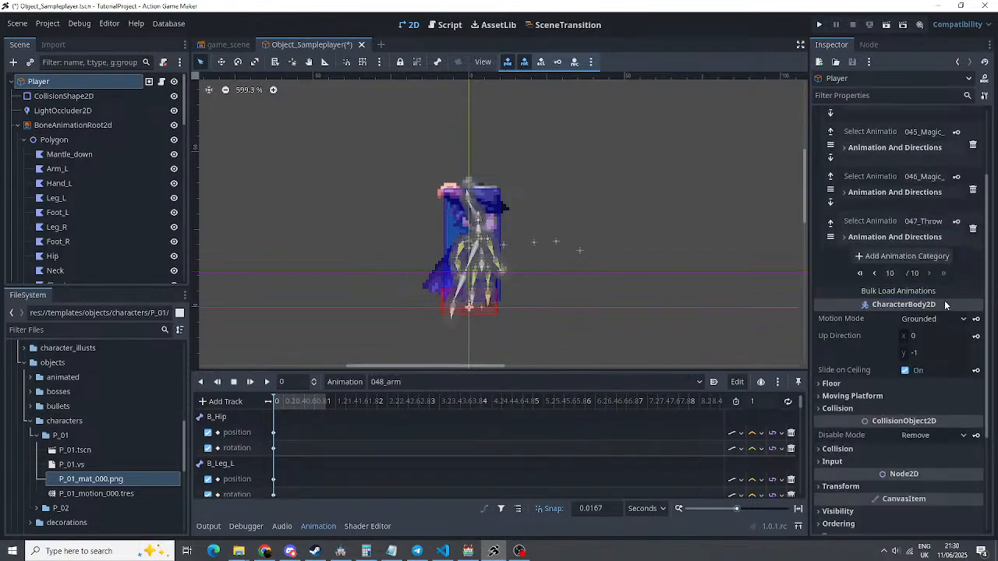
{"action": "scroll", "coordinate": [910, 287], "scroll_direction": "up", "scroll_amount": 2}
Add an animation category named 048_arm after 047_Throw in the Player's Animation Sets
{"action": "left_click", "coordinate": [897, 362]}
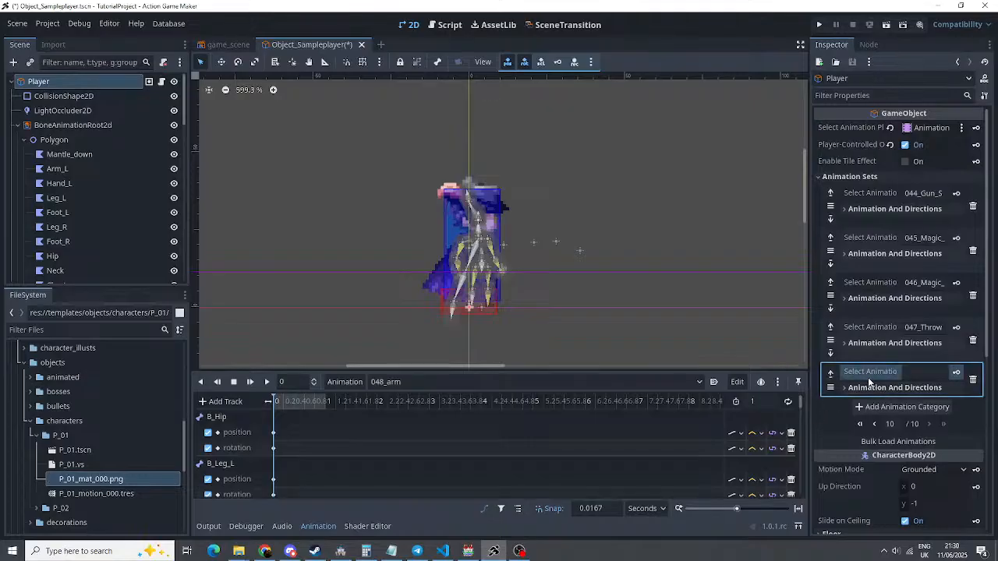
{"action": "left_click", "coordinate": [916, 373]}
{"action": "type", "text": "048_arm"}
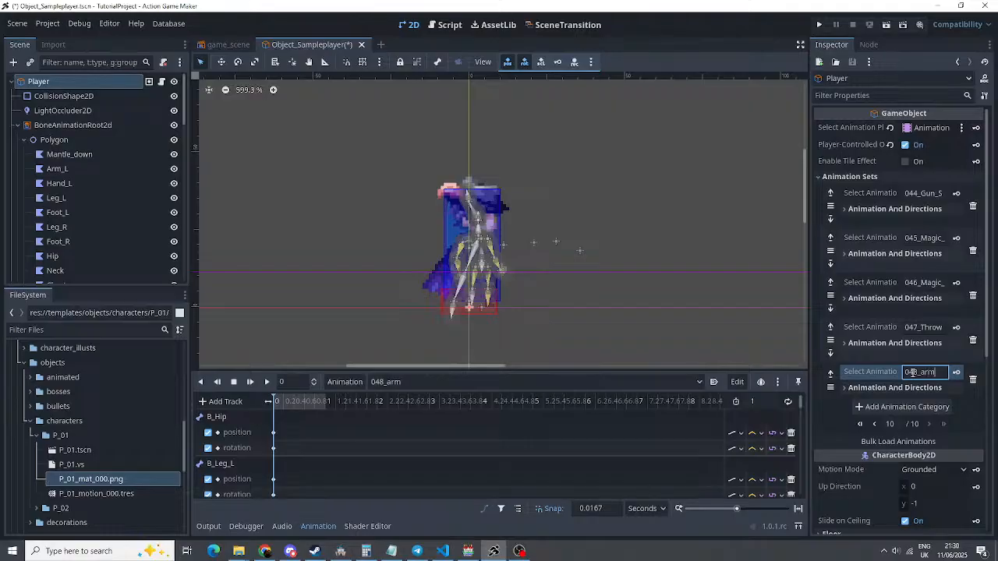
{"action": "key", "text": "Return"}
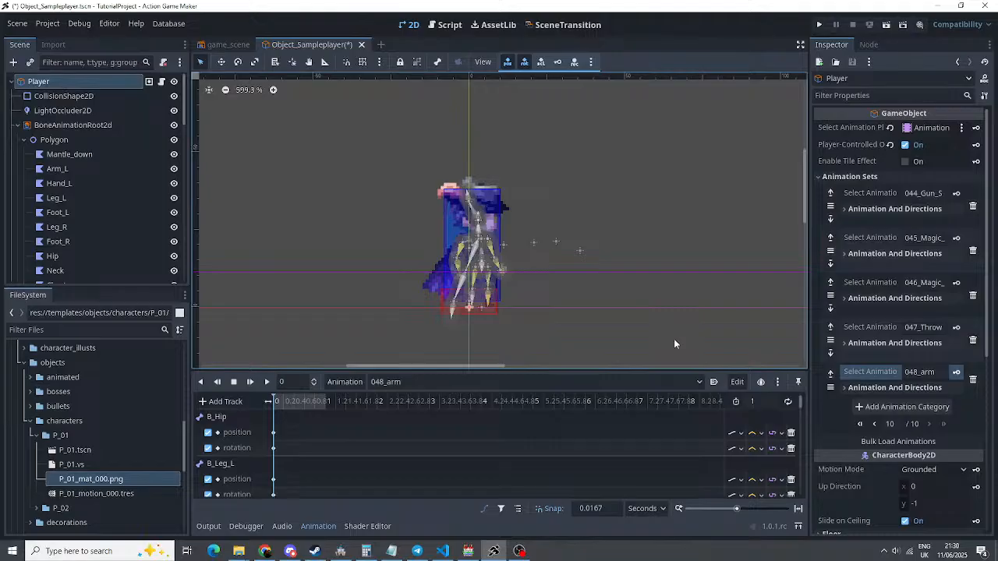
Compare the Animation And Directions settings of 048_arm and 047_Throw, and delete the 048_arm category
{"action": "left_click", "coordinate": [847, 388]}
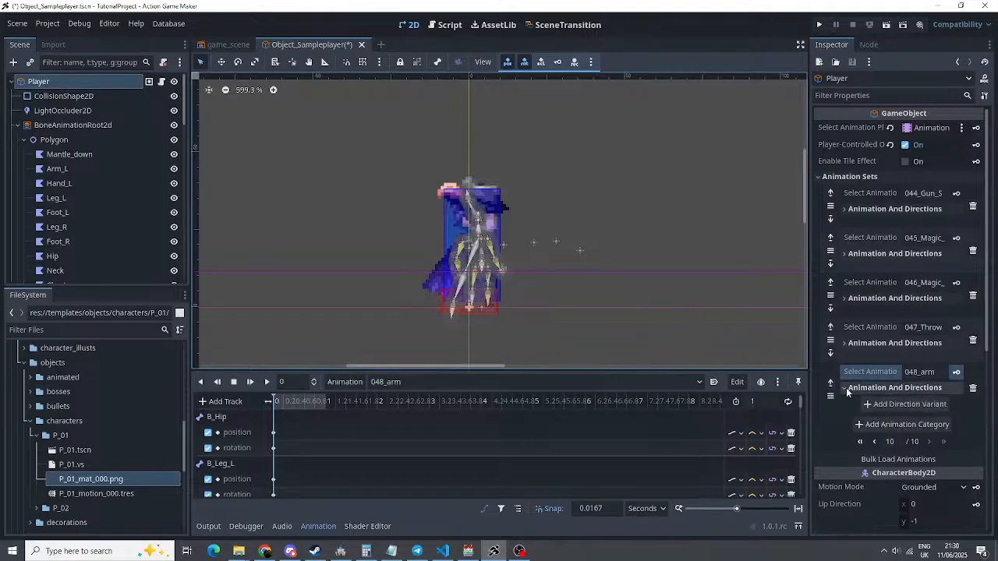
{"action": "left_click", "coordinate": [848, 390]}
{"action": "left_click", "coordinate": [845, 344]}
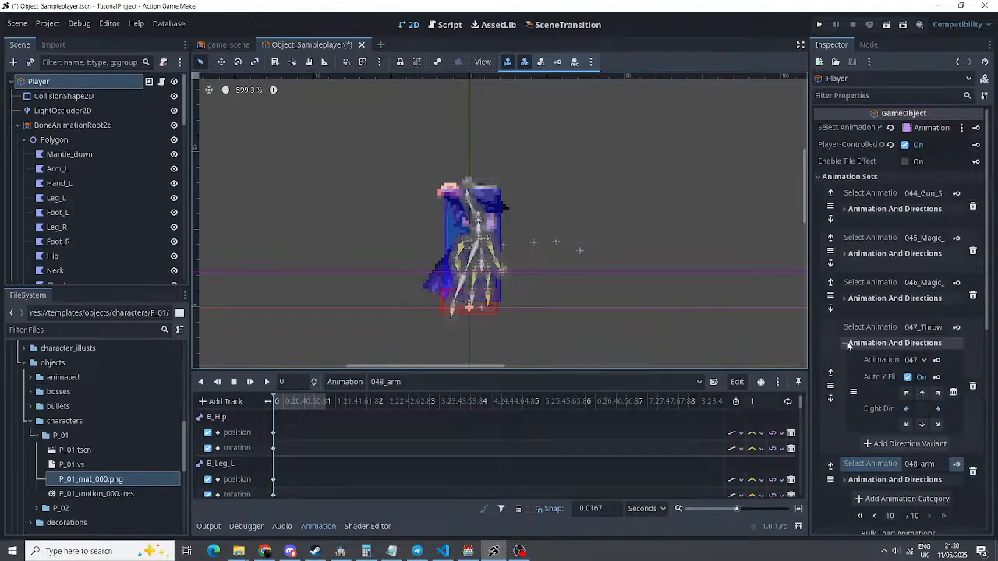
{"action": "left_click", "coordinate": [847, 344]}
{"action": "left_click", "coordinate": [973, 379]}
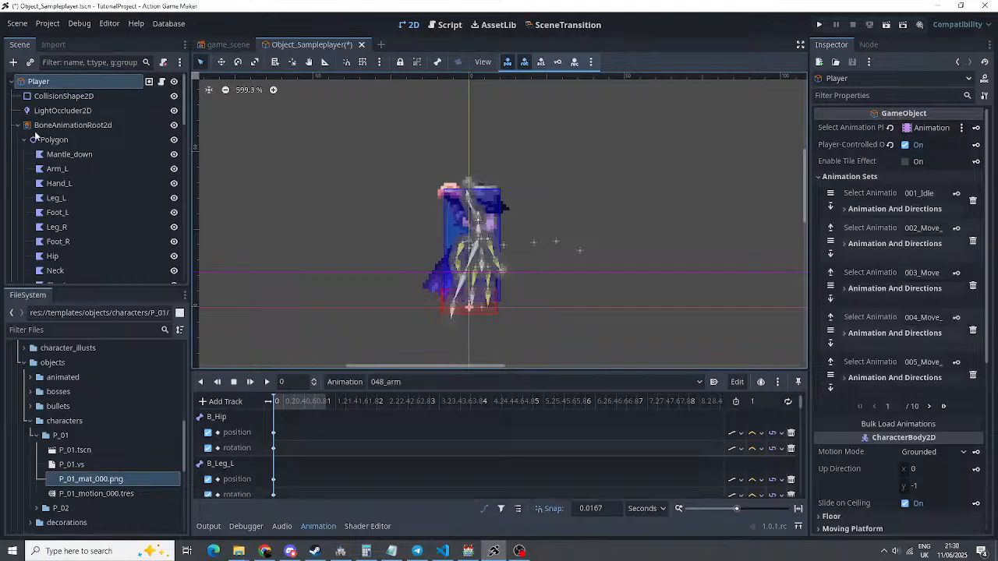
Select the AnimationPlayer node in the scene tree to check its properties
{"action": "scroll", "coordinate": [72, 137], "scroll_direction": "down", "scroll_amount": 10}
{"action": "scroll", "coordinate": [75, 142], "scroll_direction": "down", "scroll_amount": 5}
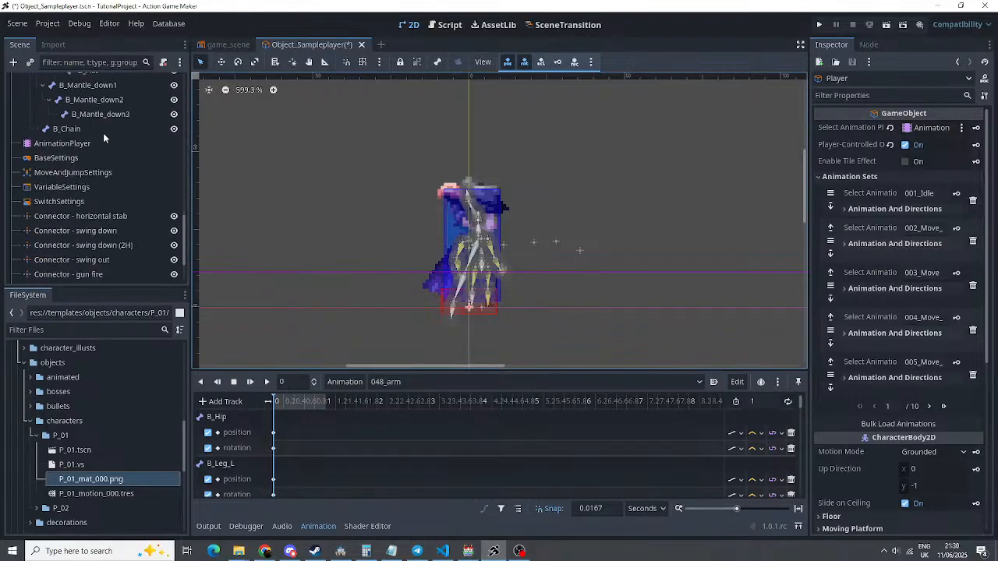
{"action": "left_click", "coordinate": [95, 142]}
{"action": "scroll", "coordinate": [101, 160], "scroll_direction": "up", "scroll_amount": 8}
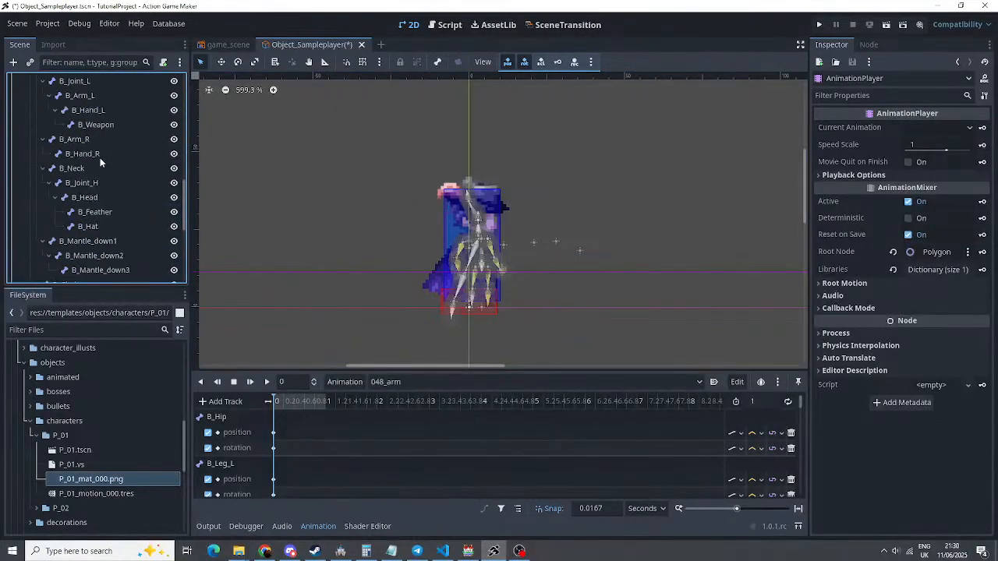
{"action": "scroll", "coordinate": [90, 173], "scroll_direction": "down", "scroll_amount": 6}
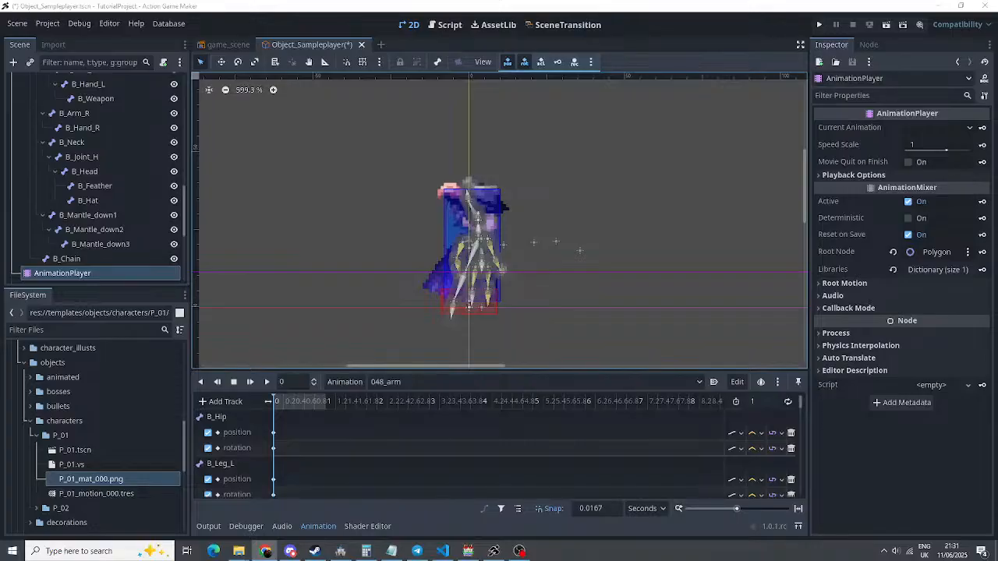
{"action": "key", "text": "alt+Tab"}
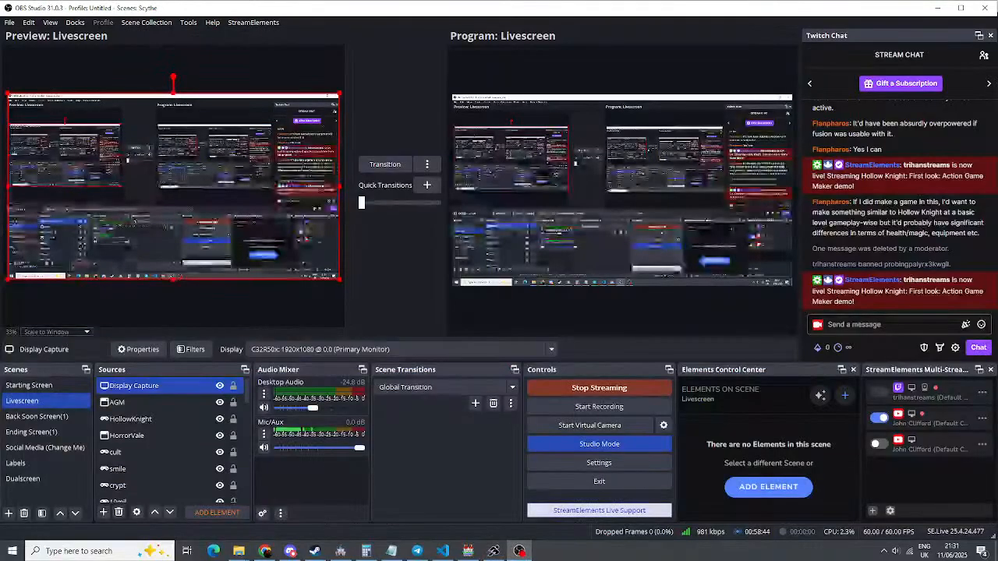
{"action": "key", "text": "alt+Tab"}
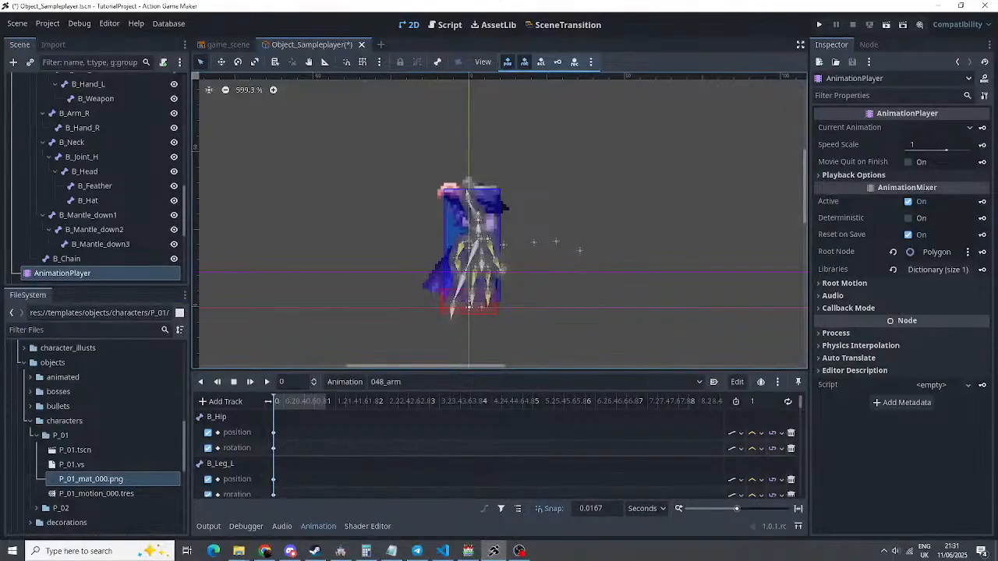
{"action": "key", "text": "alt+Tab"}
{"action": "key", "text": "alt+Tab"}
{"action": "key", "text": "alt+Tab"}
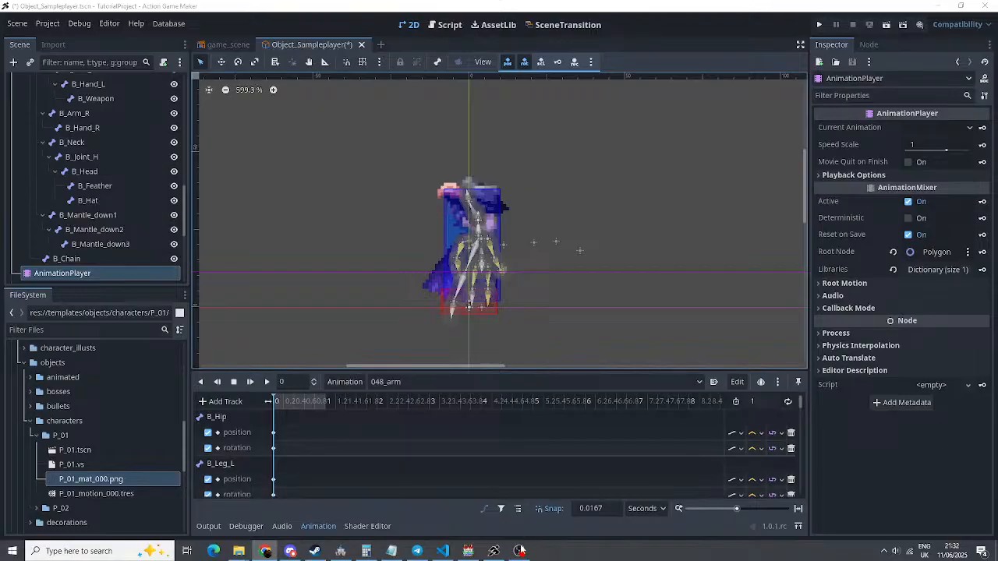
{"action": "mouse_move", "coordinate": [516, 553]}
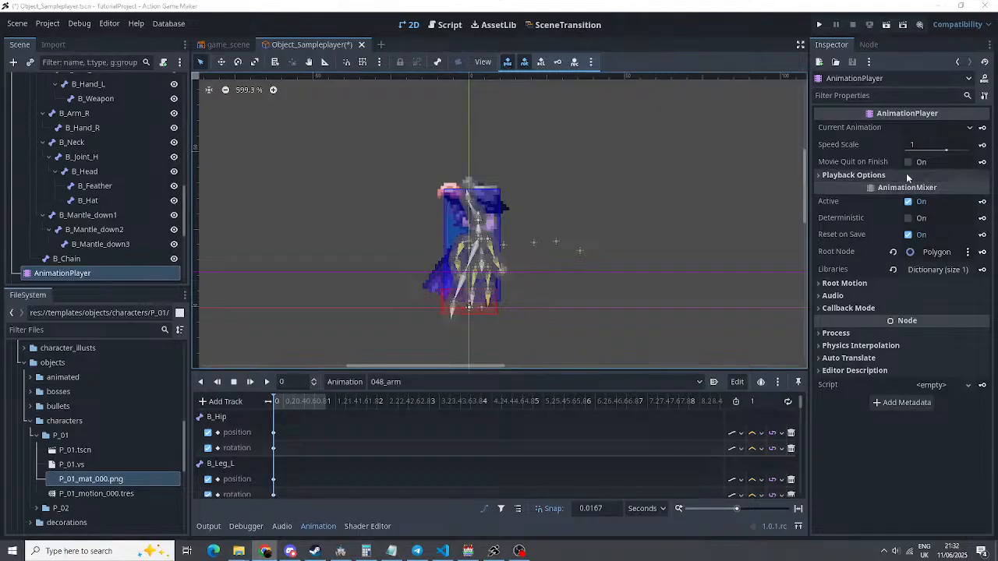
Select the Player root node again and rerun Bulk Load Animations for its animation sets
{"action": "scroll", "coordinate": [74, 143], "scroll_direction": "up", "scroll_amount": 5}
{"action": "scroll", "coordinate": [73, 128], "scroll_direction": "up", "scroll_amount": 5}
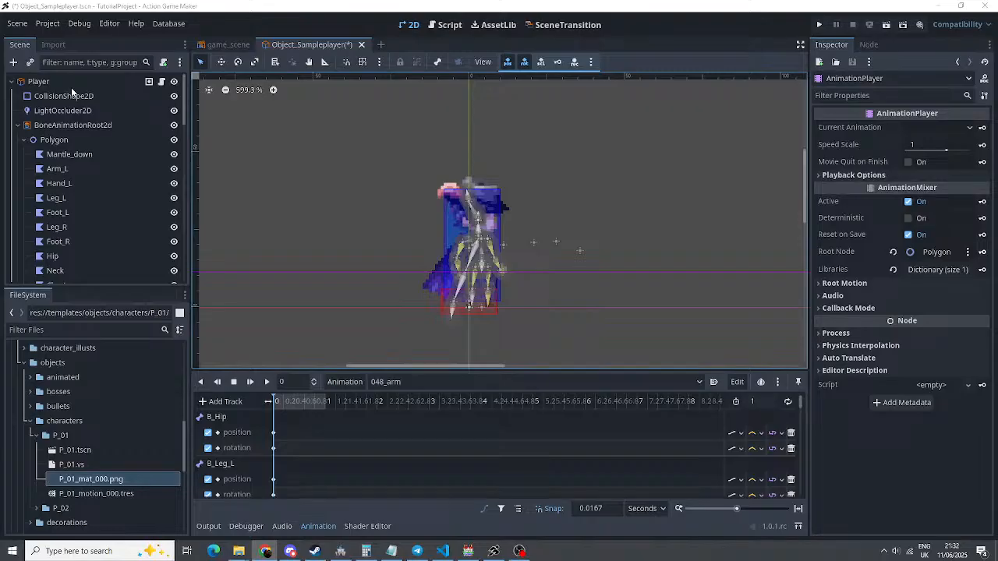
{"action": "left_click", "coordinate": [60, 83]}
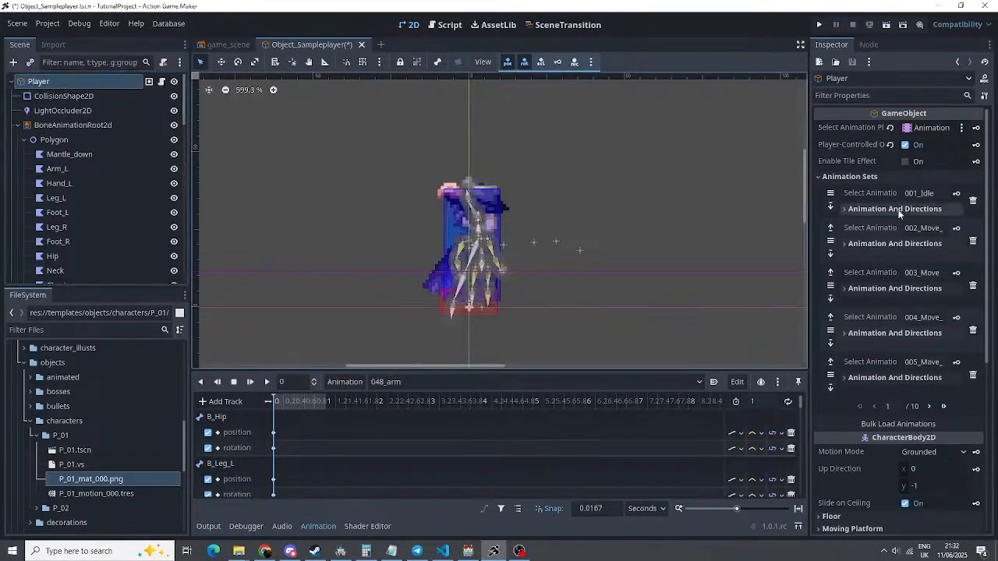
{"action": "left_click", "coordinate": [897, 425]}
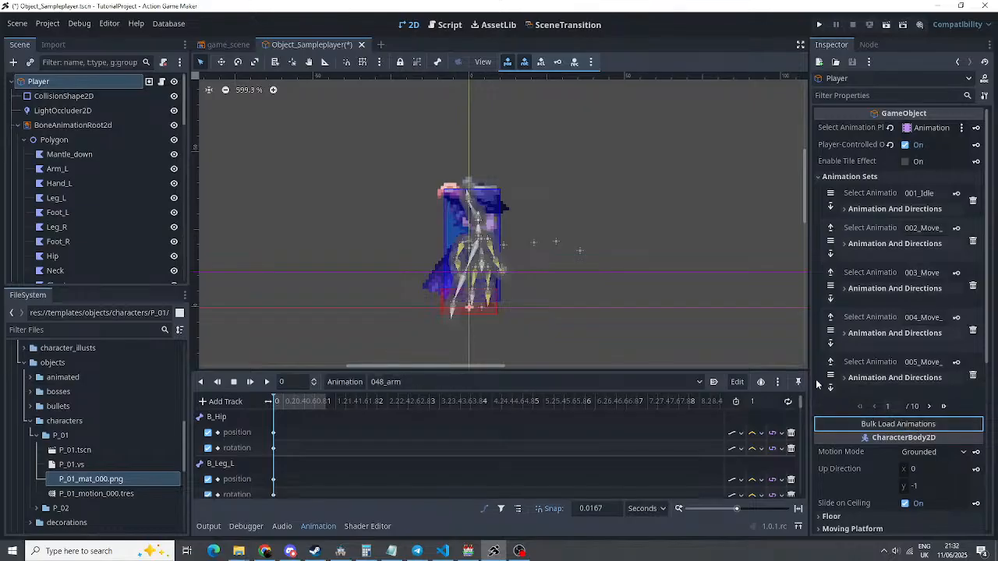
Look through the animation list for 048_arm
{"action": "left_click", "coordinate": [460, 382]}
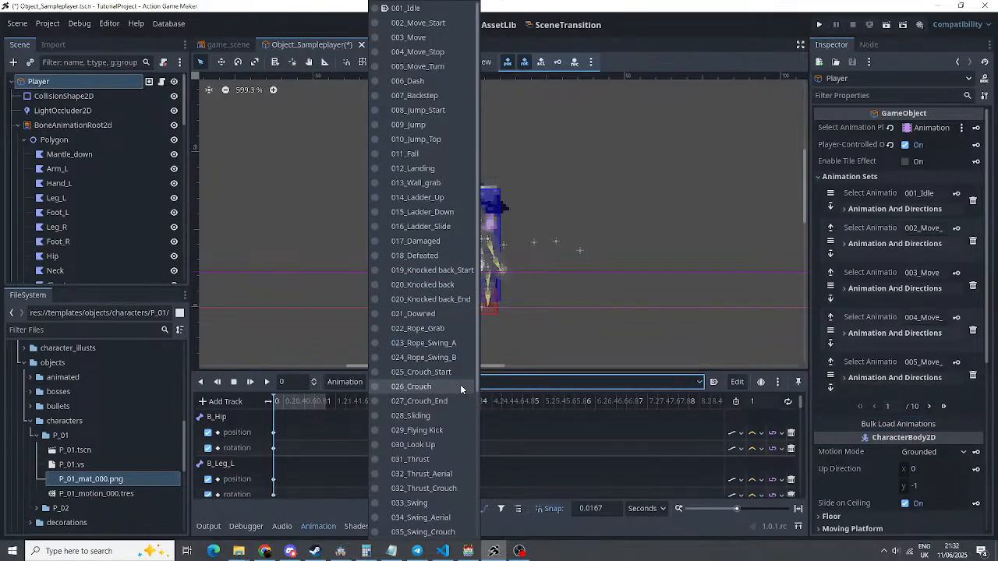
{"action": "scroll", "coordinate": [460, 387], "scroll_direction": "down", "scroll_amount": 4}
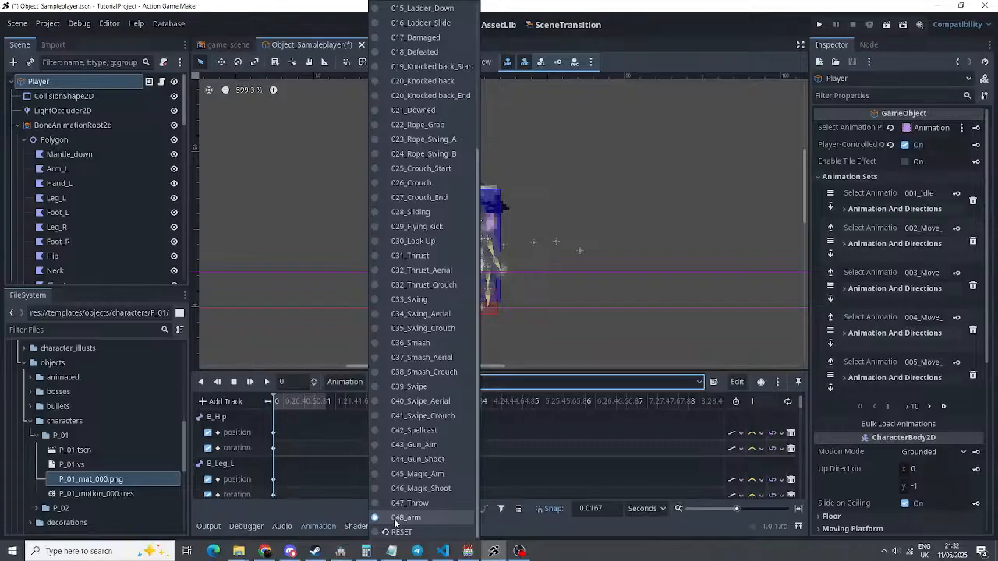
{"action": "scroll", "coordinate": [419, 421], "scroll_direction": "up", "scroll_amount": 4}
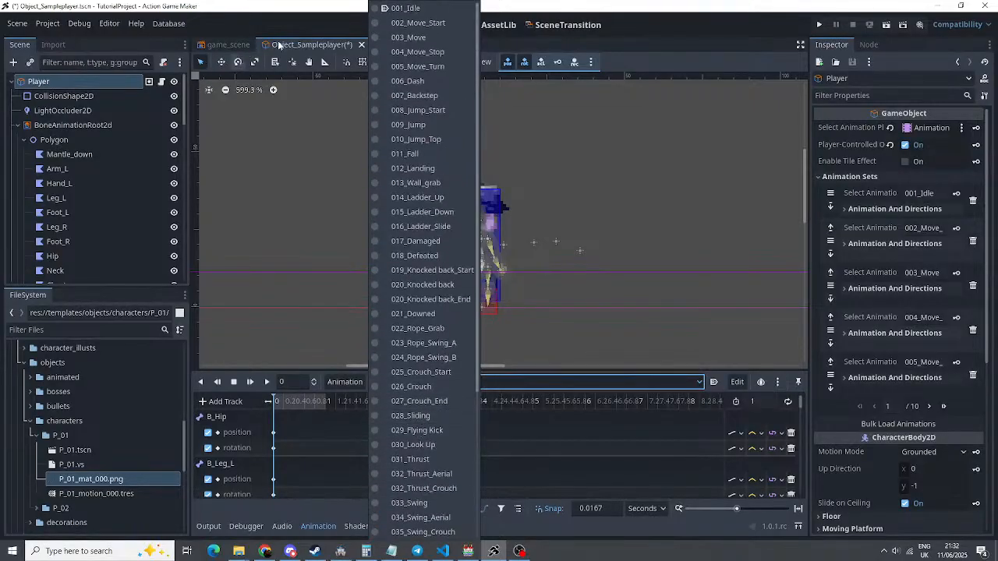
Open the Player's visual script and save the Object_Sampleplayer scene
{"action": "left_click", "coordinate": [282, 45]}
{"action": "left_click", "coordinate": [446, 24]}
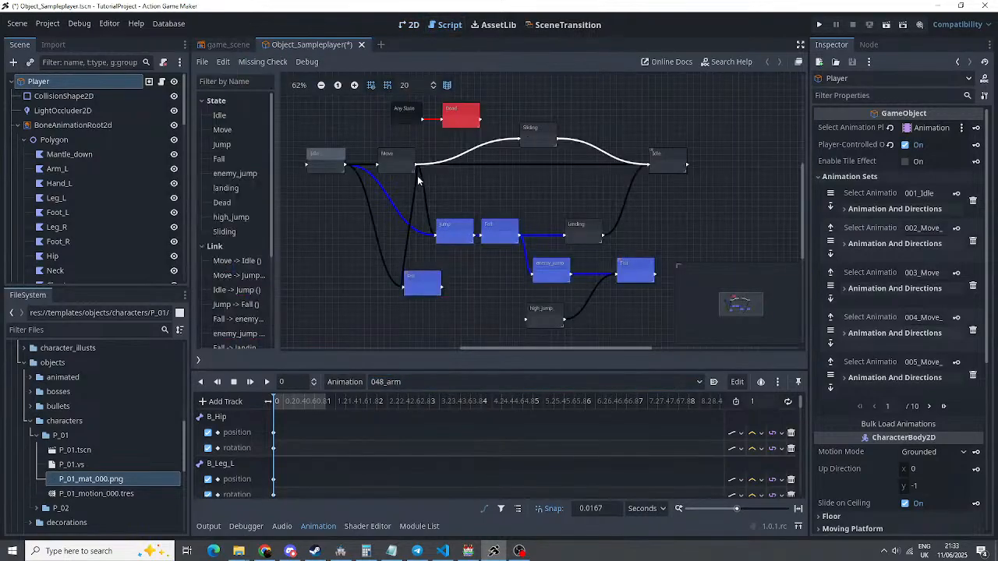
{"action": "key", "text": "ctrl+s"}
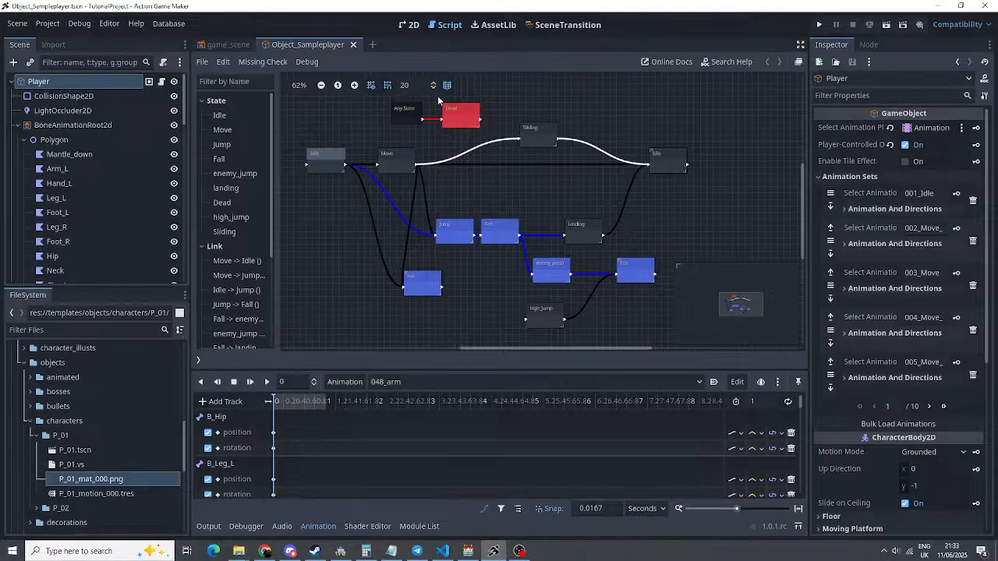
Select the Sliding state in the Player's visual script and look through the animations available to assign to it
{"action": "left_click", "coordinate": [541, 137]}
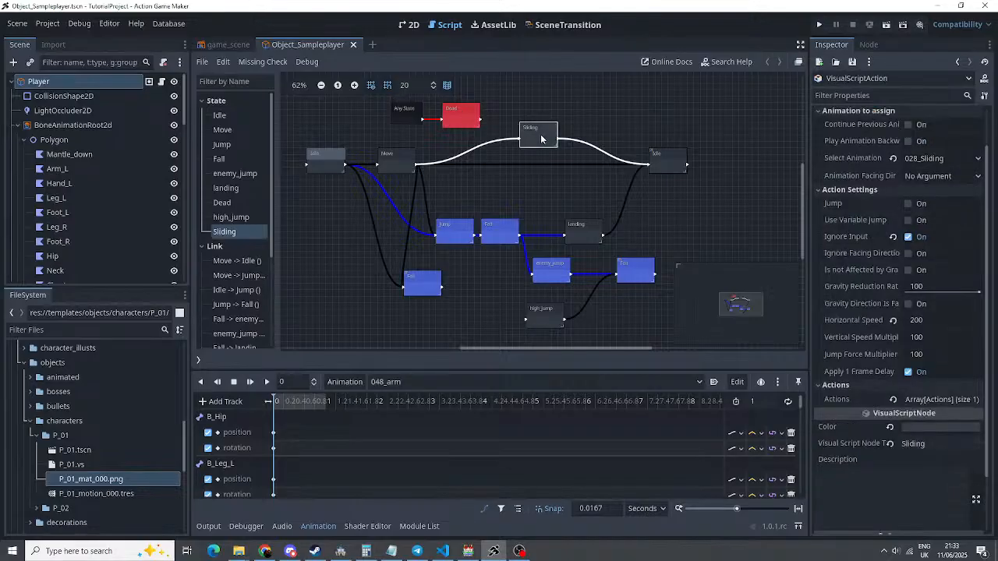
{"action": "left_click", "coordinate": [940, 158]}
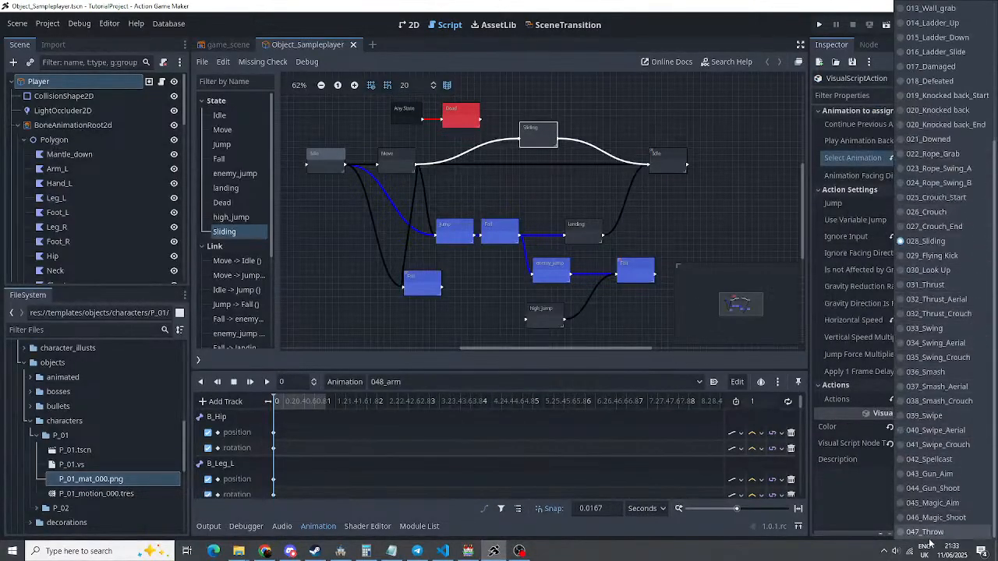
{"action": "scroll", "coordinate": [937, 297], "scroll_direction": "up", "scroll_amount": 4}
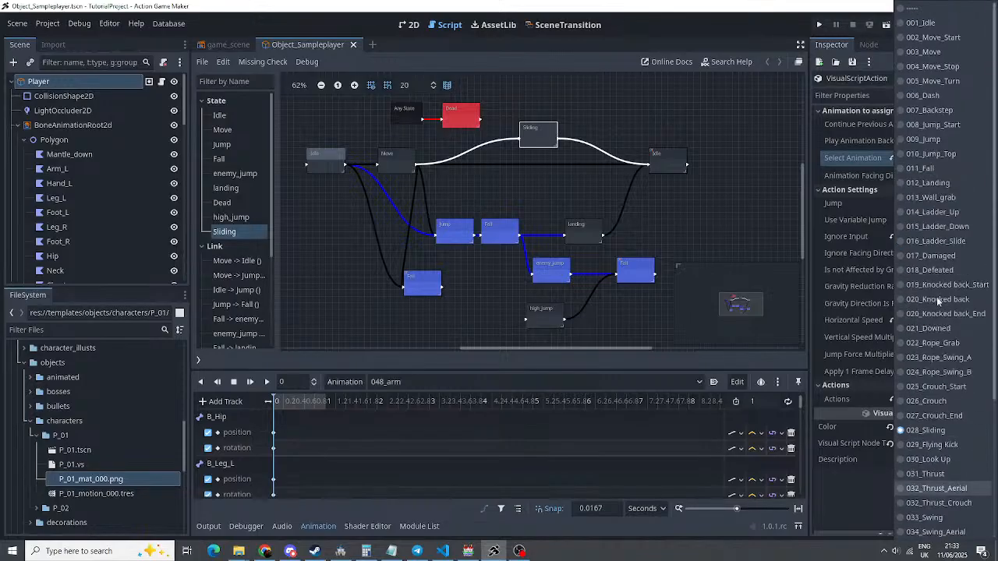
{"action": "left_click", "coordinate": [610, 106]}
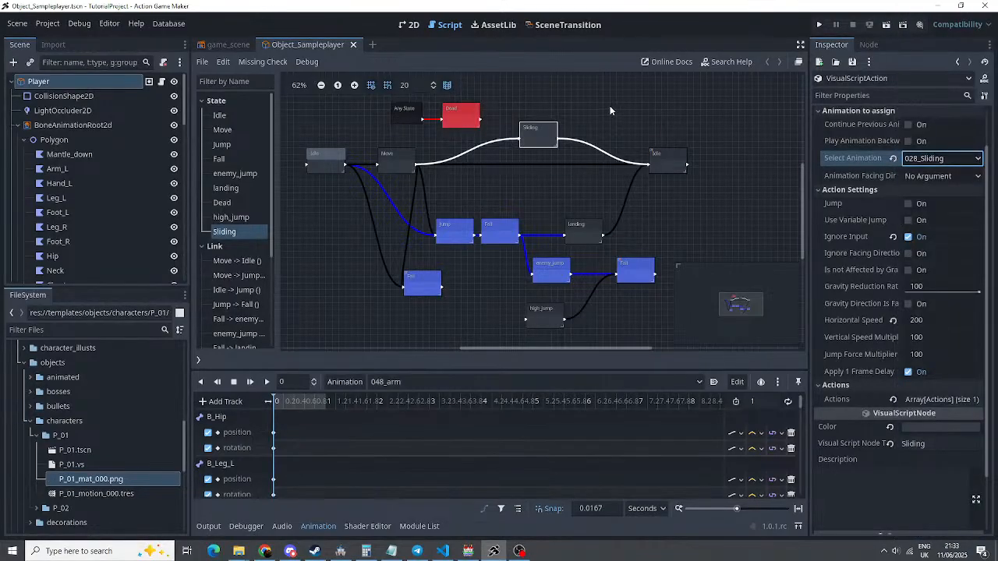
{"action": "left_click", "coordinate": [609, 106]}
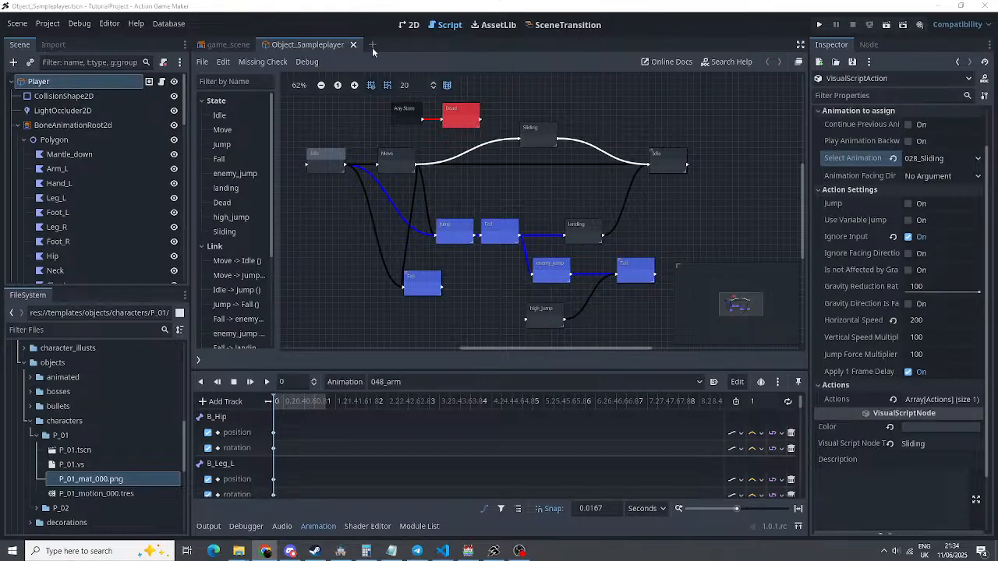
Show the player object in the 2D workspace and select its Head_normal polygon
{"action": "left_click", "coordinate": [410, 24]}
{"action": "left_click", "coordinate": [510, 160]}
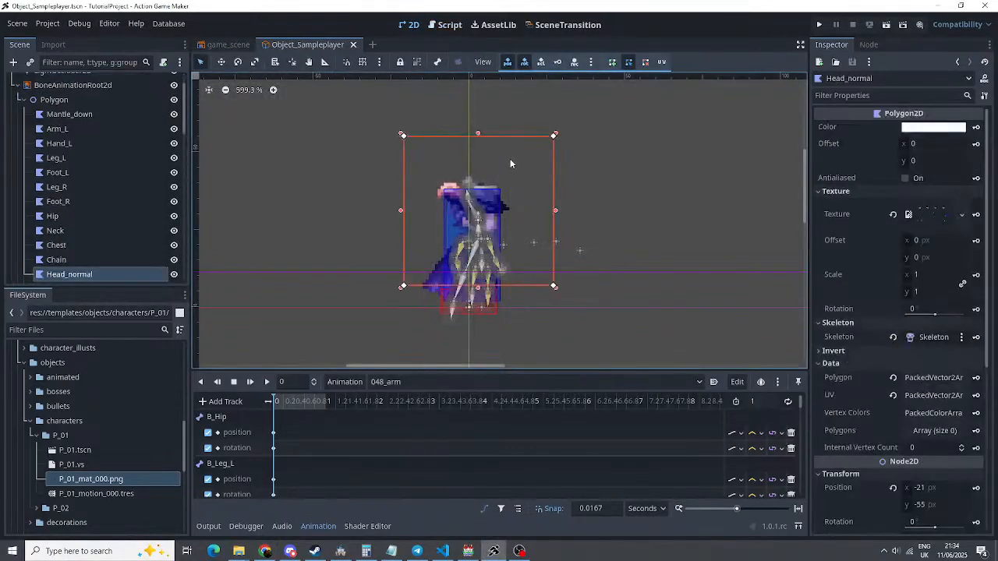
{"action": "scroll", "coordinate": [414, 145], "scroll_direction": "down", "scroll_amount": 5}
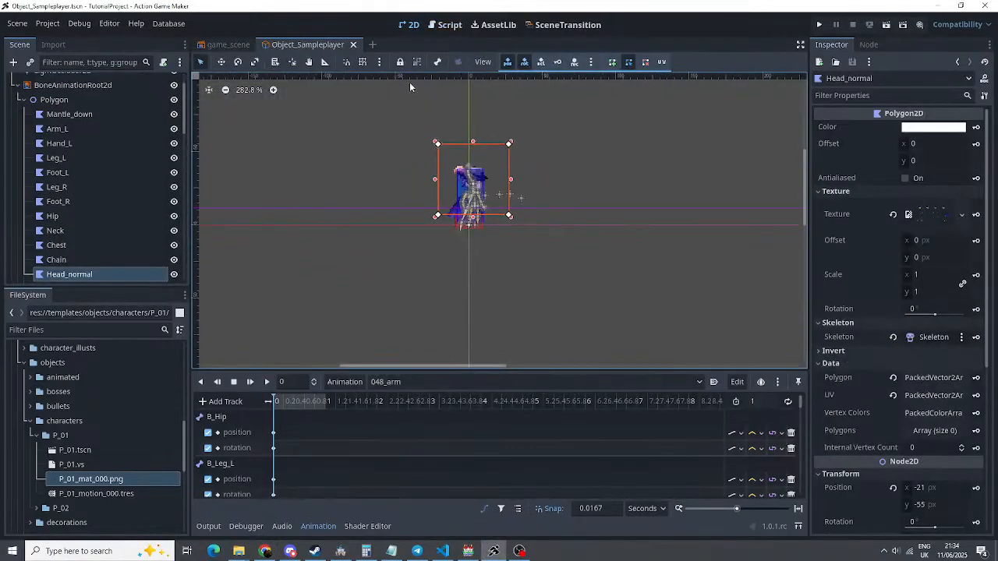
Return to game_scene and look over the level layout and the project's file tree
{"action": "left_click", "coordinate": [226, 47]}
{"action": "scroll", "coordinate": [480, 200], "scroll_direction": "down", "scroll_amount": 2}
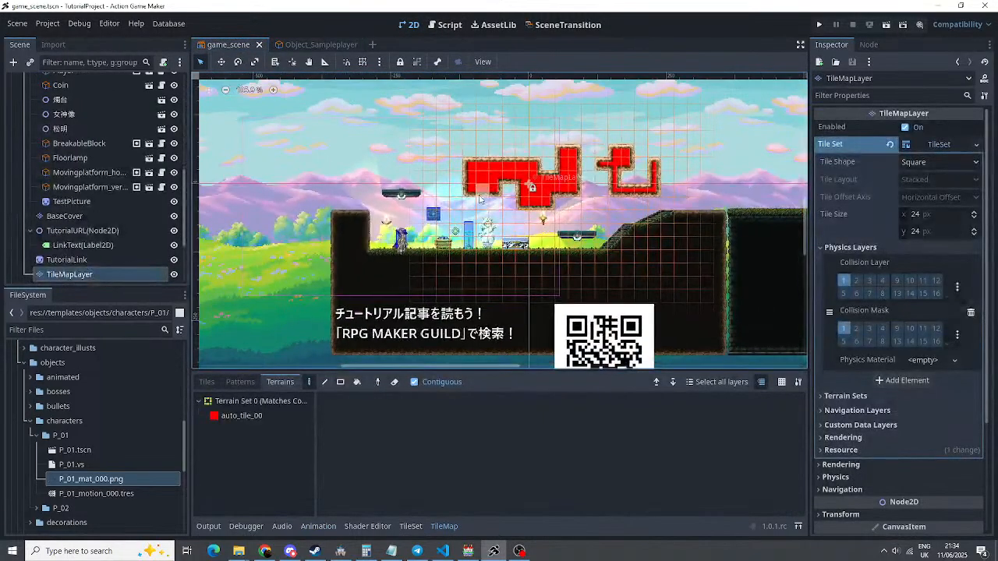
{"action": "middle_click_drag", "start_coordinate": [591, 274], "coordinate": [568, 254]}
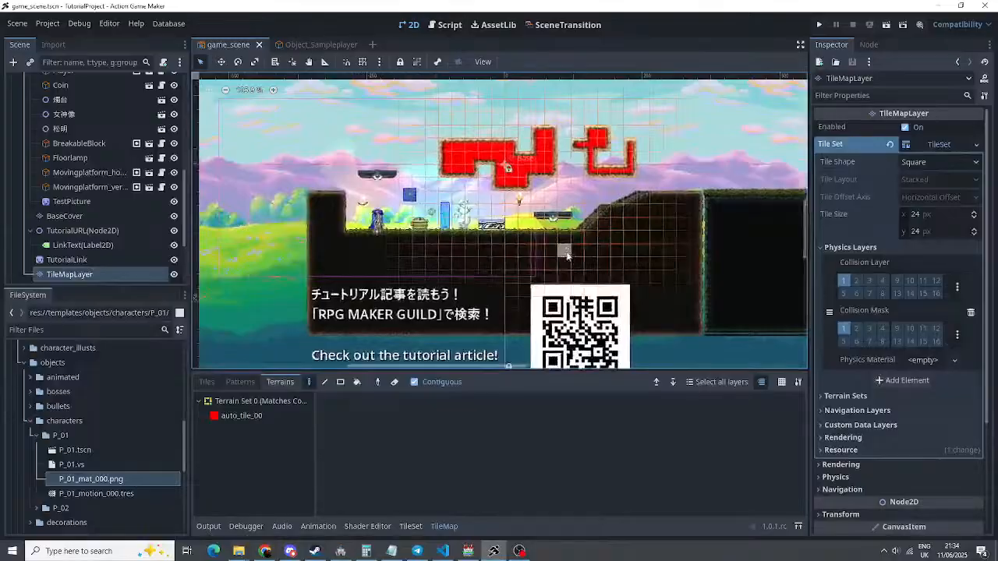
{"action": "scroll", "coordinate": [83, 394], "scroll_direction": "up", "scroll_amount": 1}
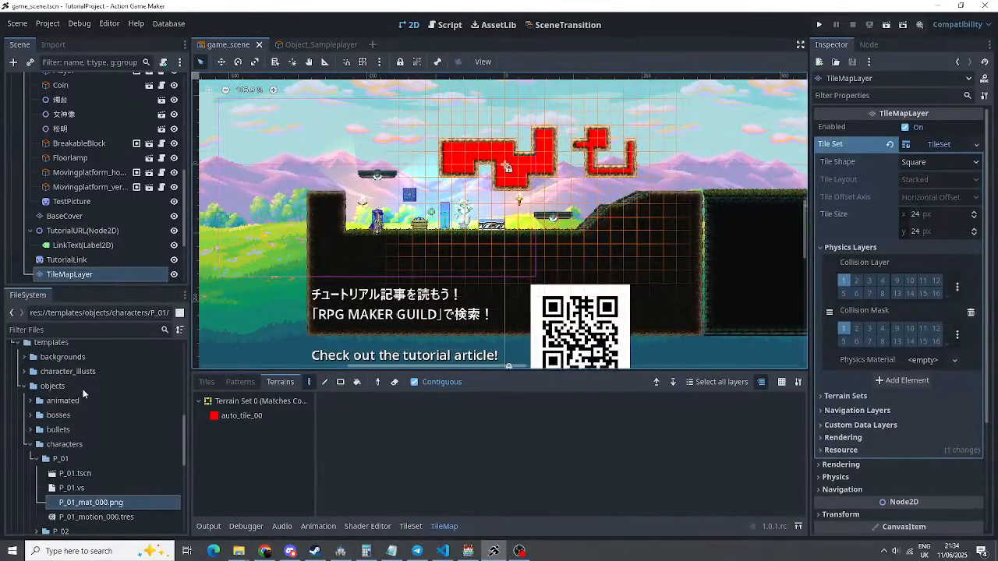
{"action": "scroll", "coordinate": [119, 404], "scroll_direction": "up", "scroll_amount": 15}
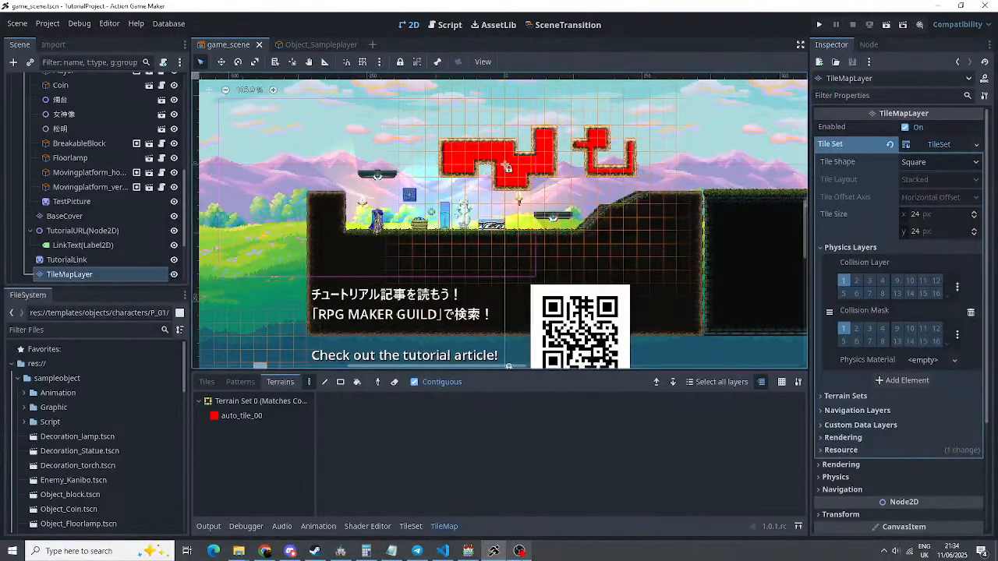
Switch to OBS Studio and transition the live program to the Ending Screen(1) scene
{"action": "left_click", "coordinate": [521, 551]}
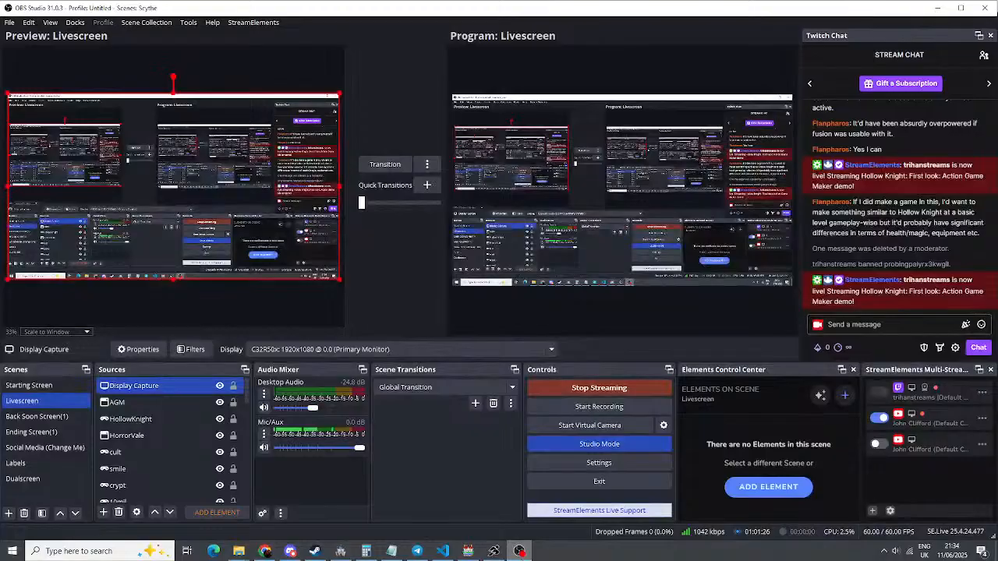
{"action": "left_click", "coordinate": [31, 432]}
{"action": "left_click", "coordinate": [396, 167]}
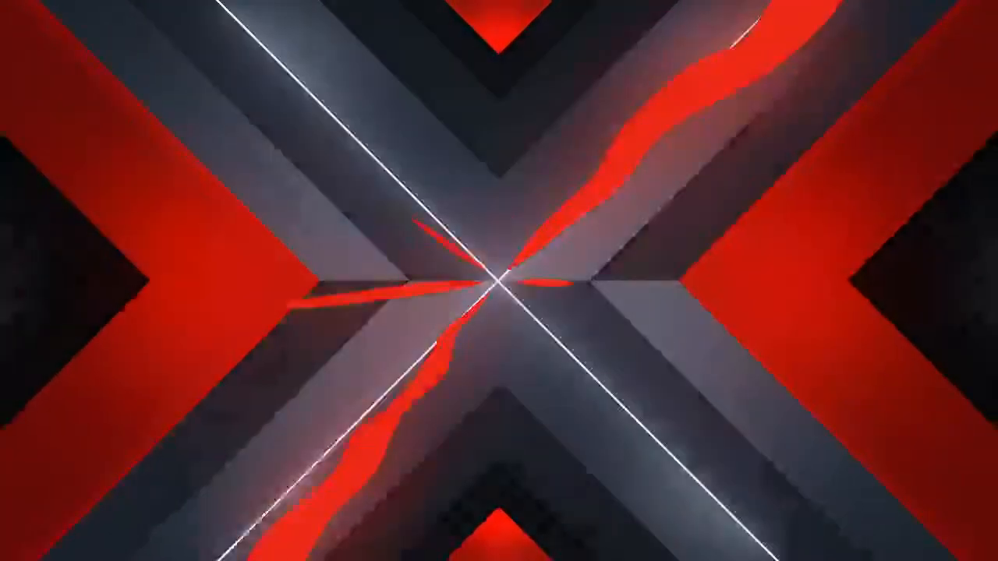